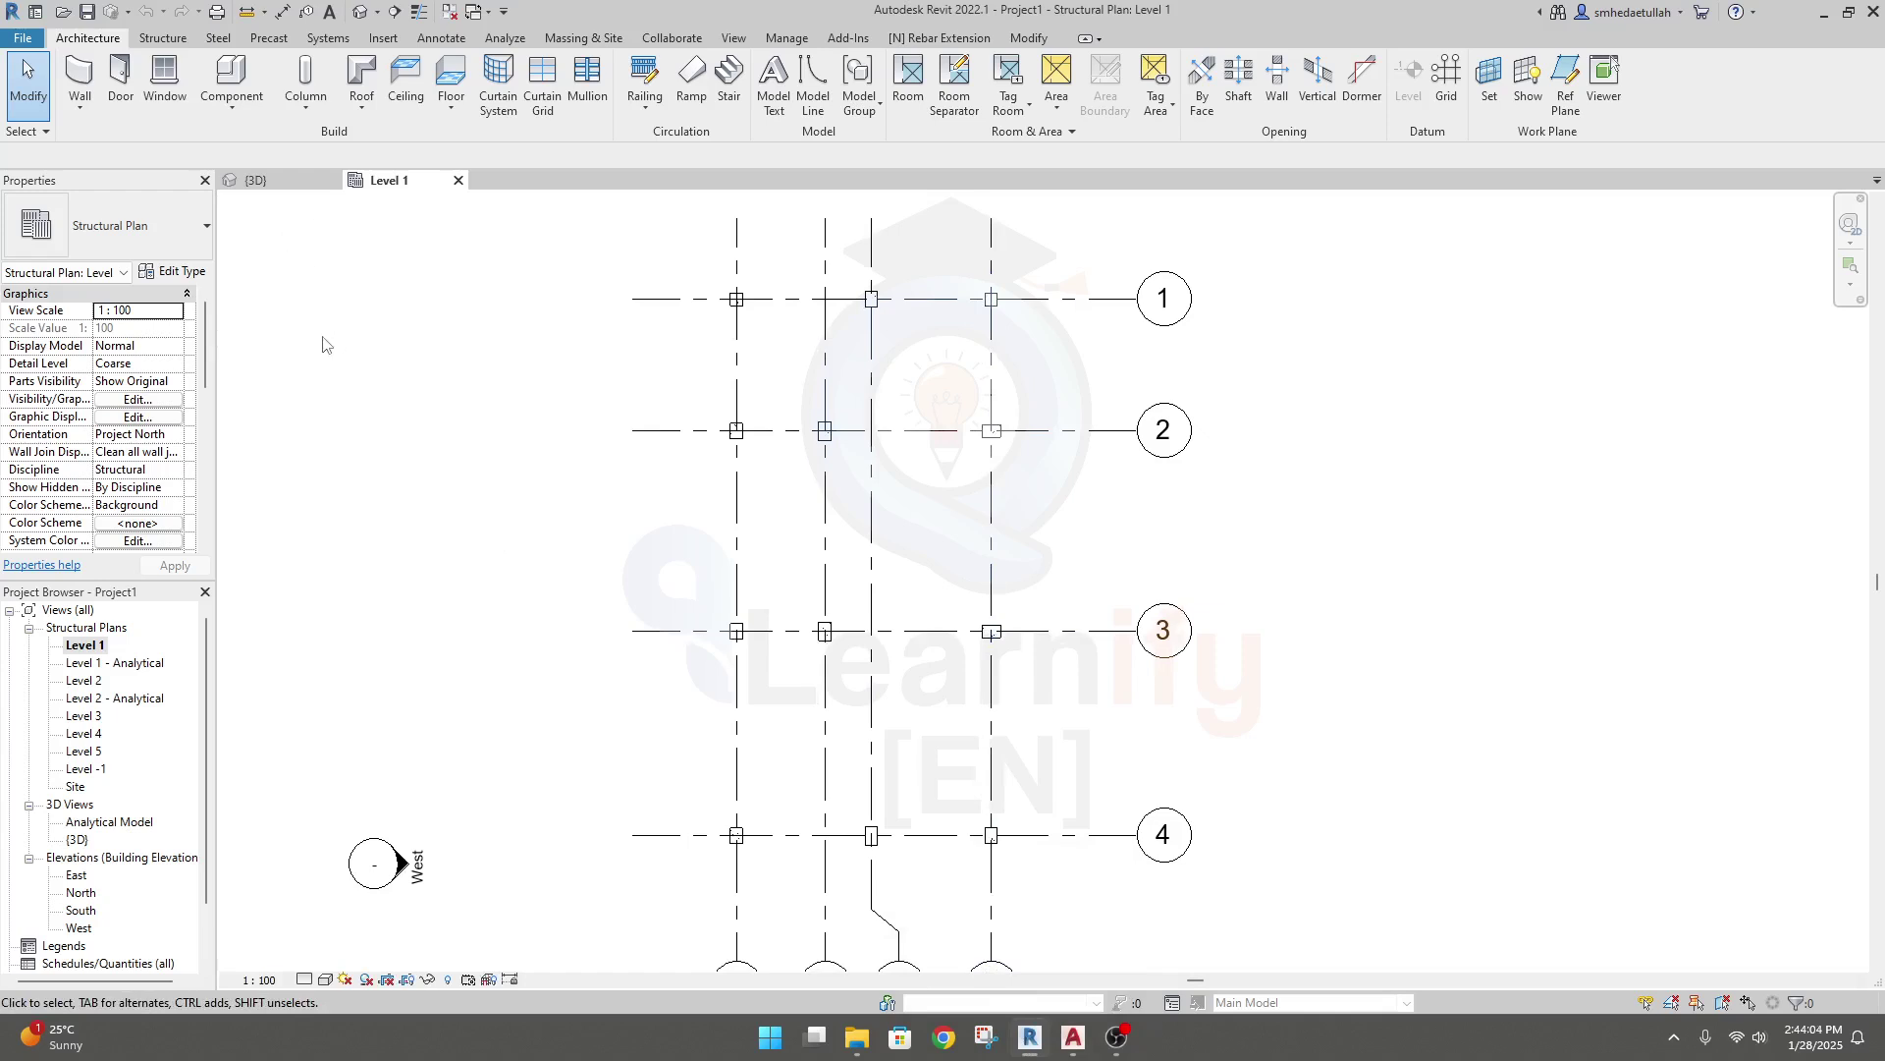
Start the structural Beam command and choose the M_Concrete-Rectangular Beam 300 x 600mm type.
click(162, 40)
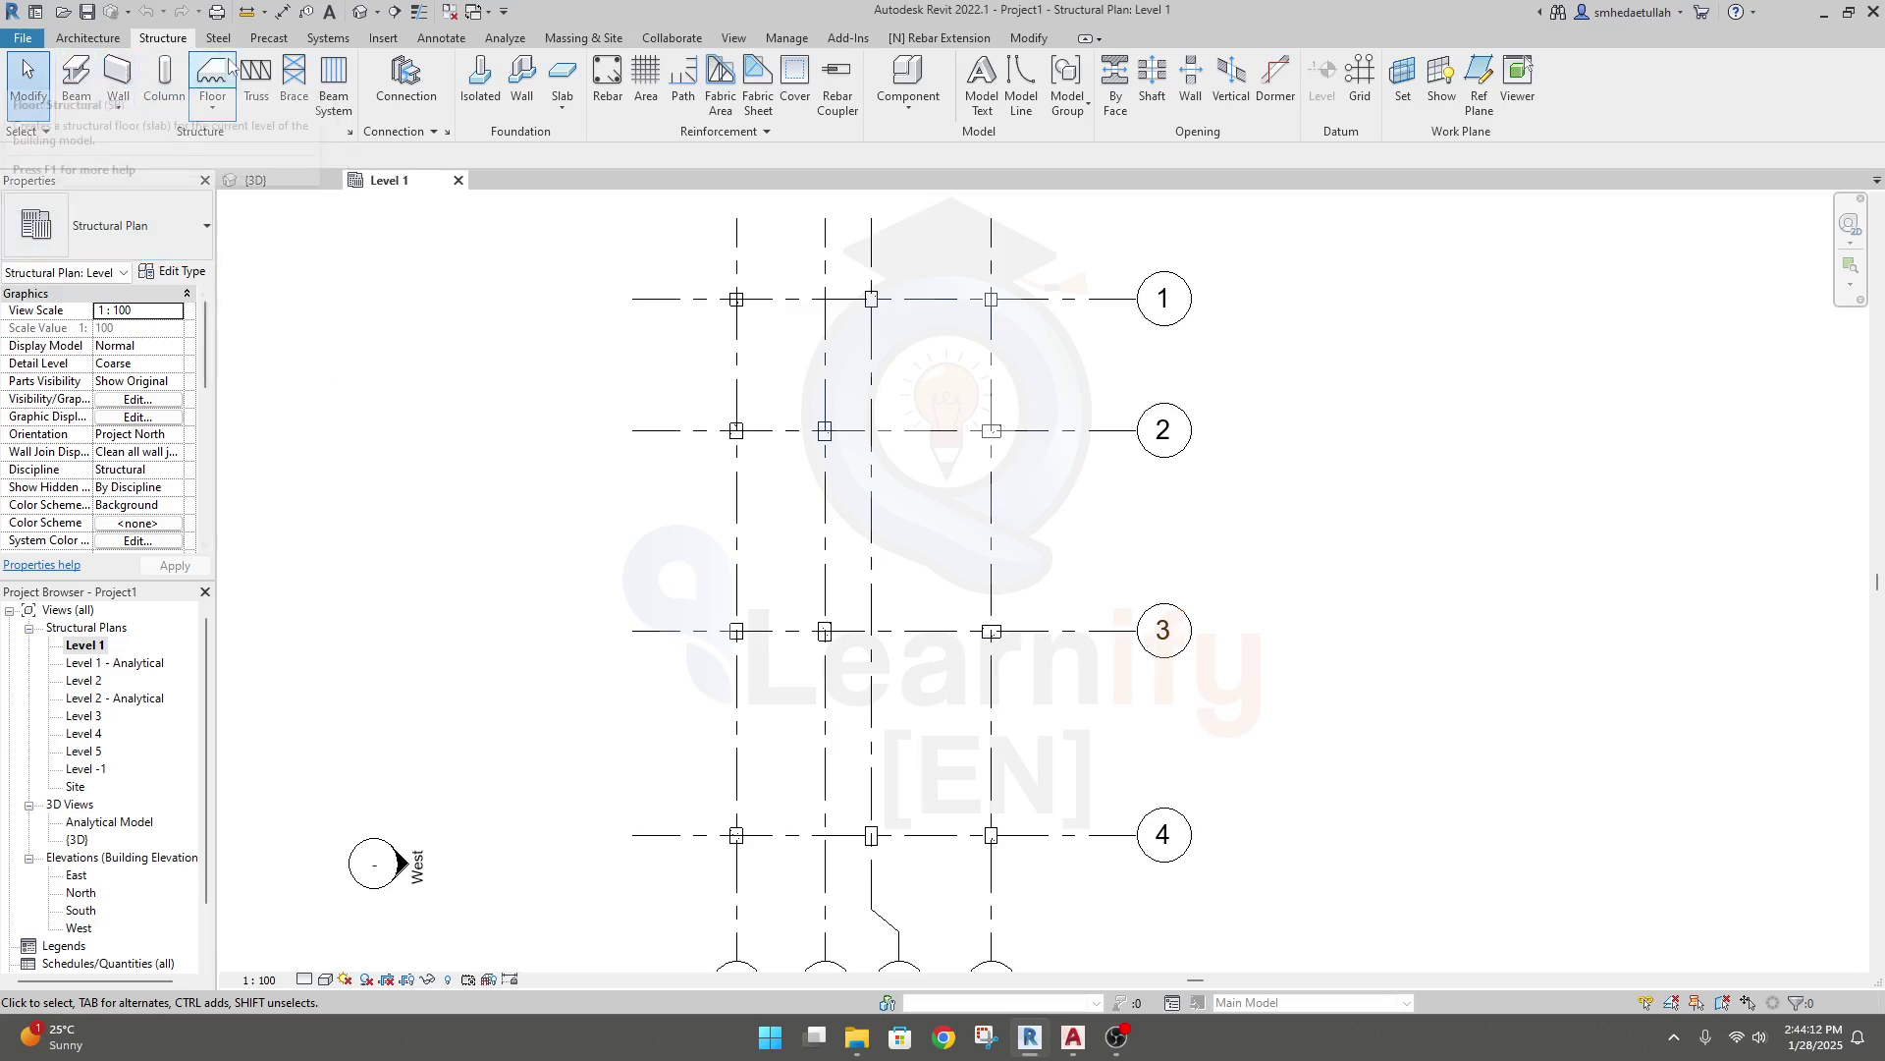
click(76, 79)
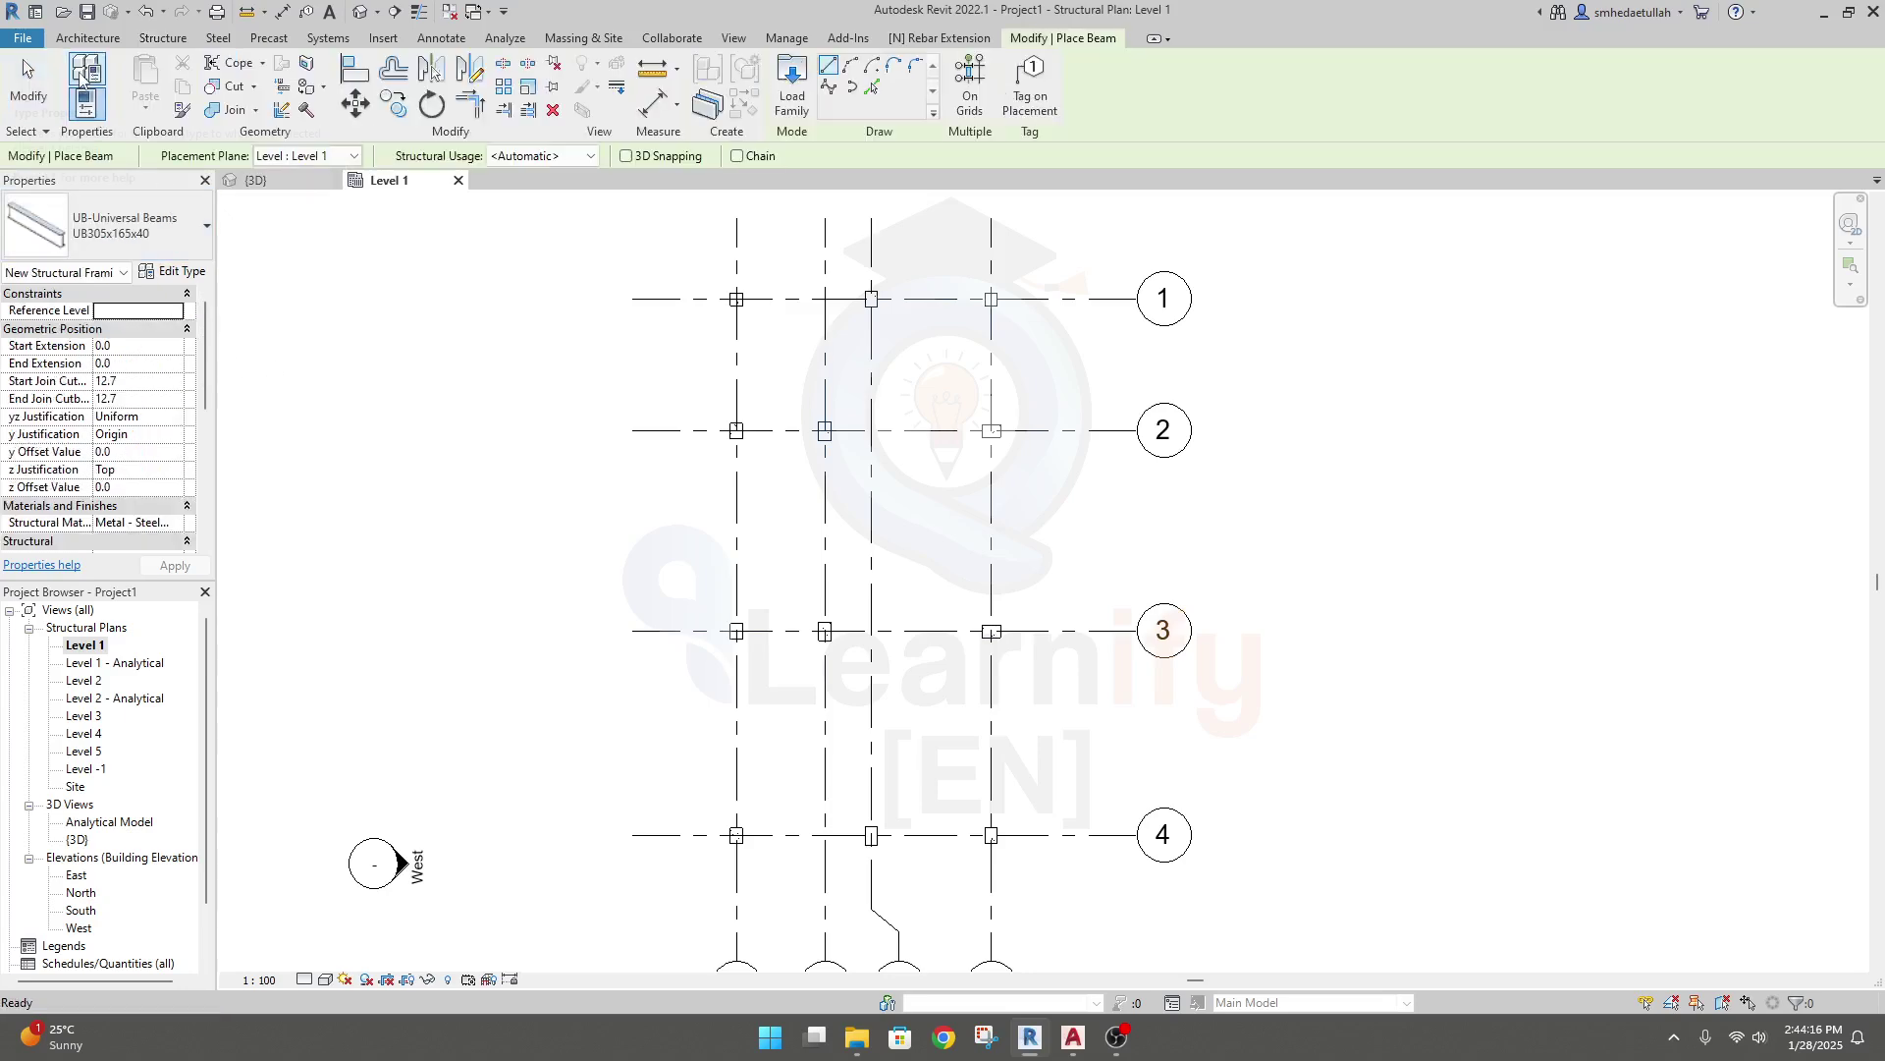
click(196, 228)
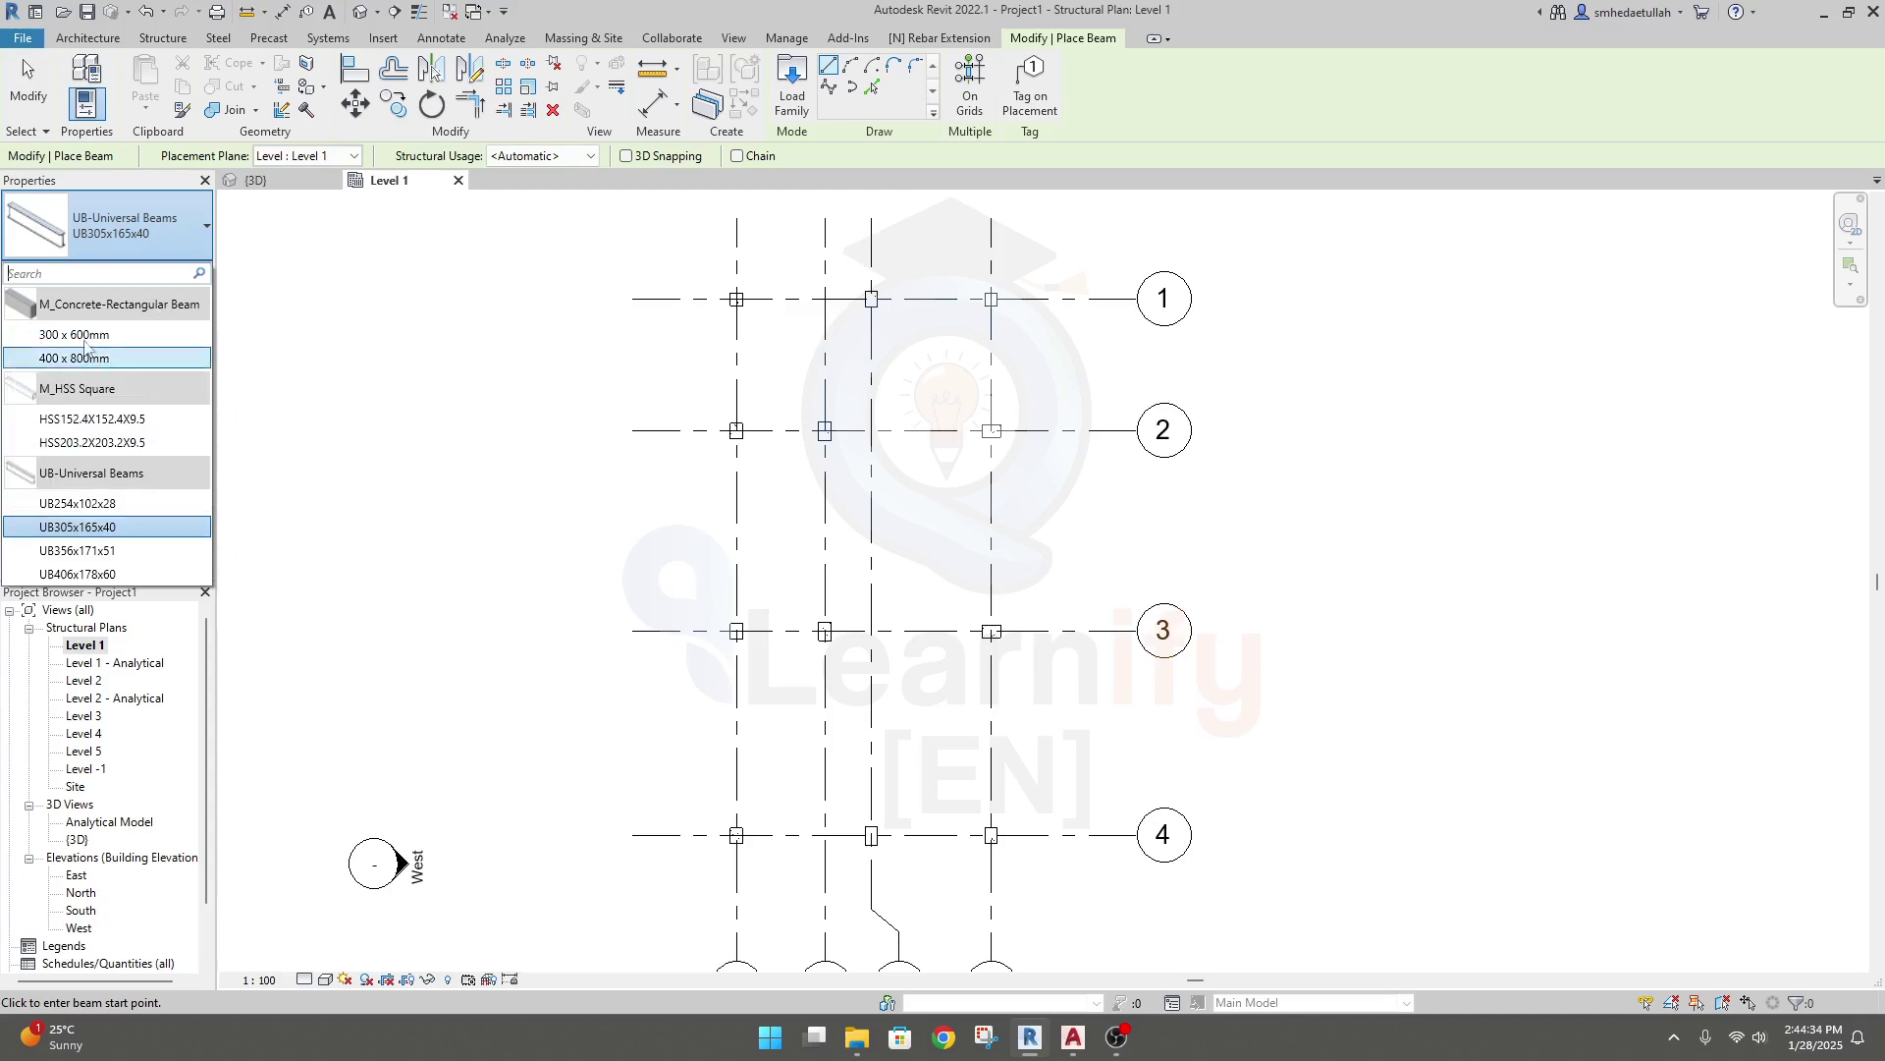
click(84, 339)
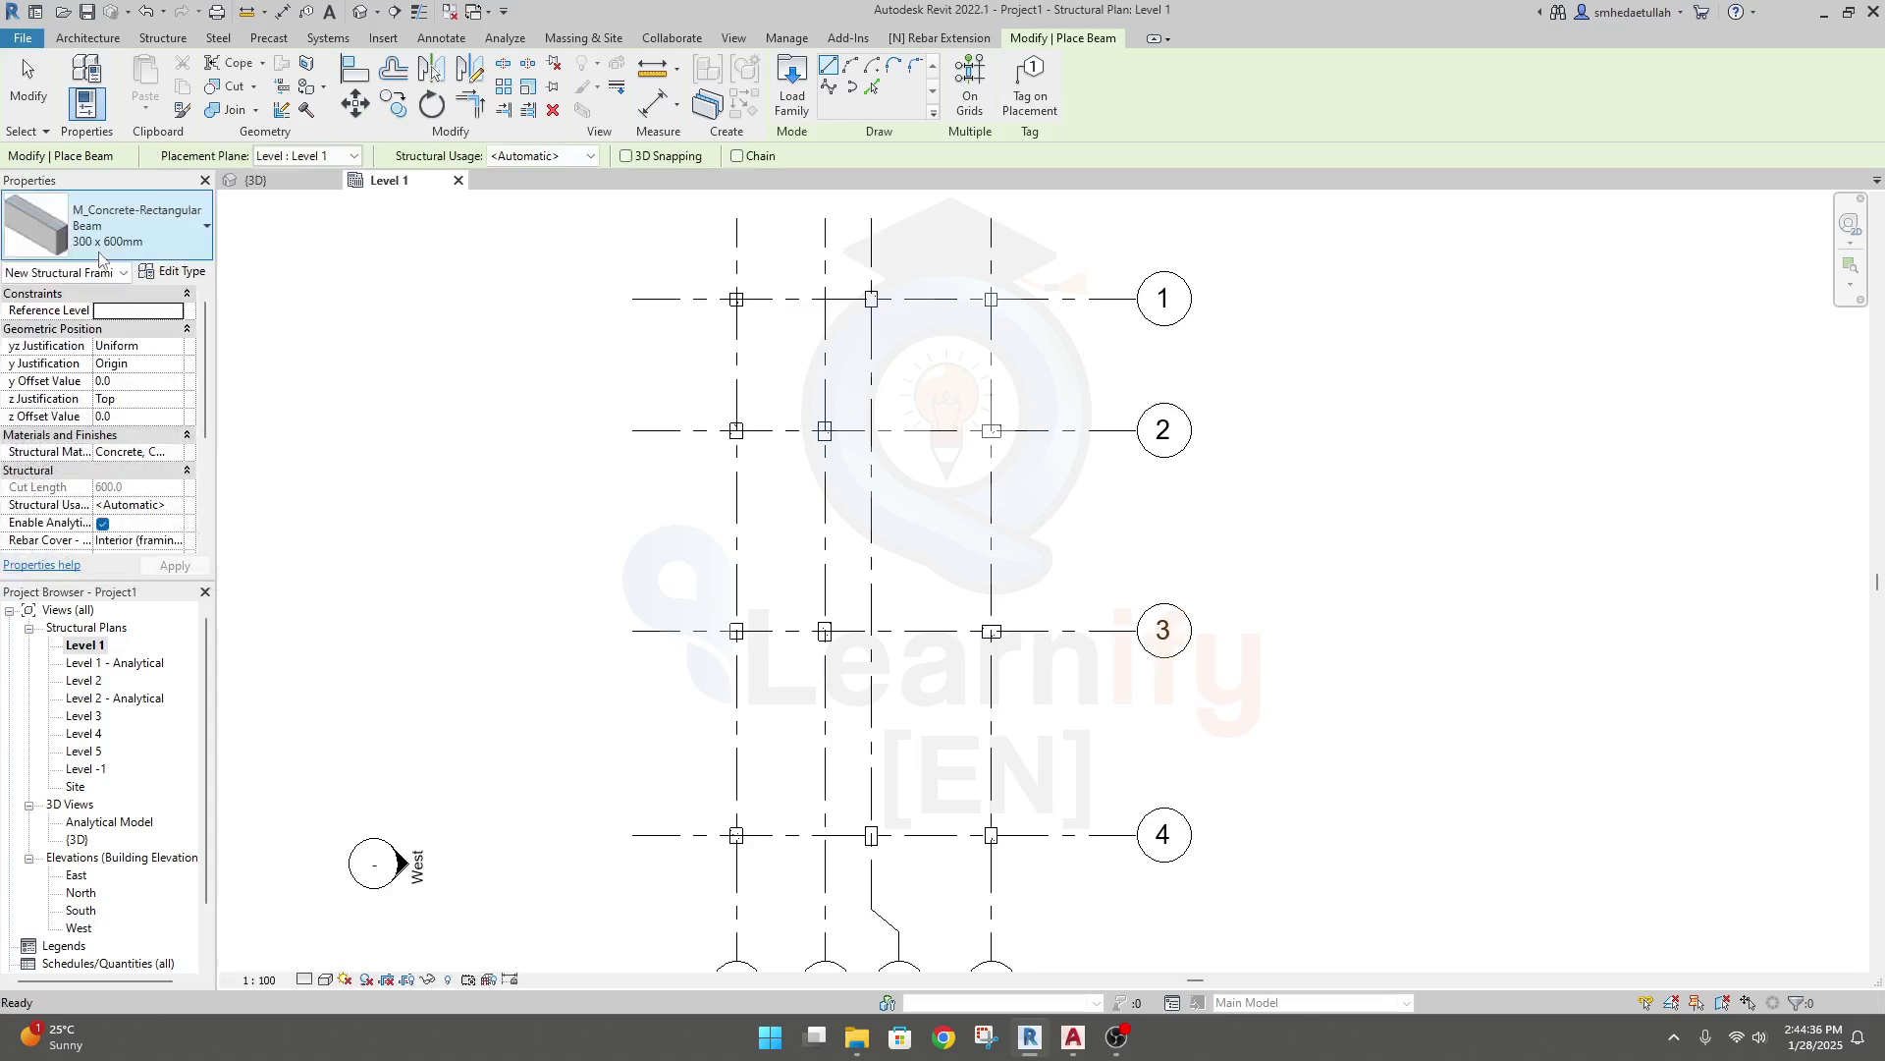
Duplicate the 300 x 600mm concrete beam type and change the start of the new name to GB1 250.
click(172, 272)
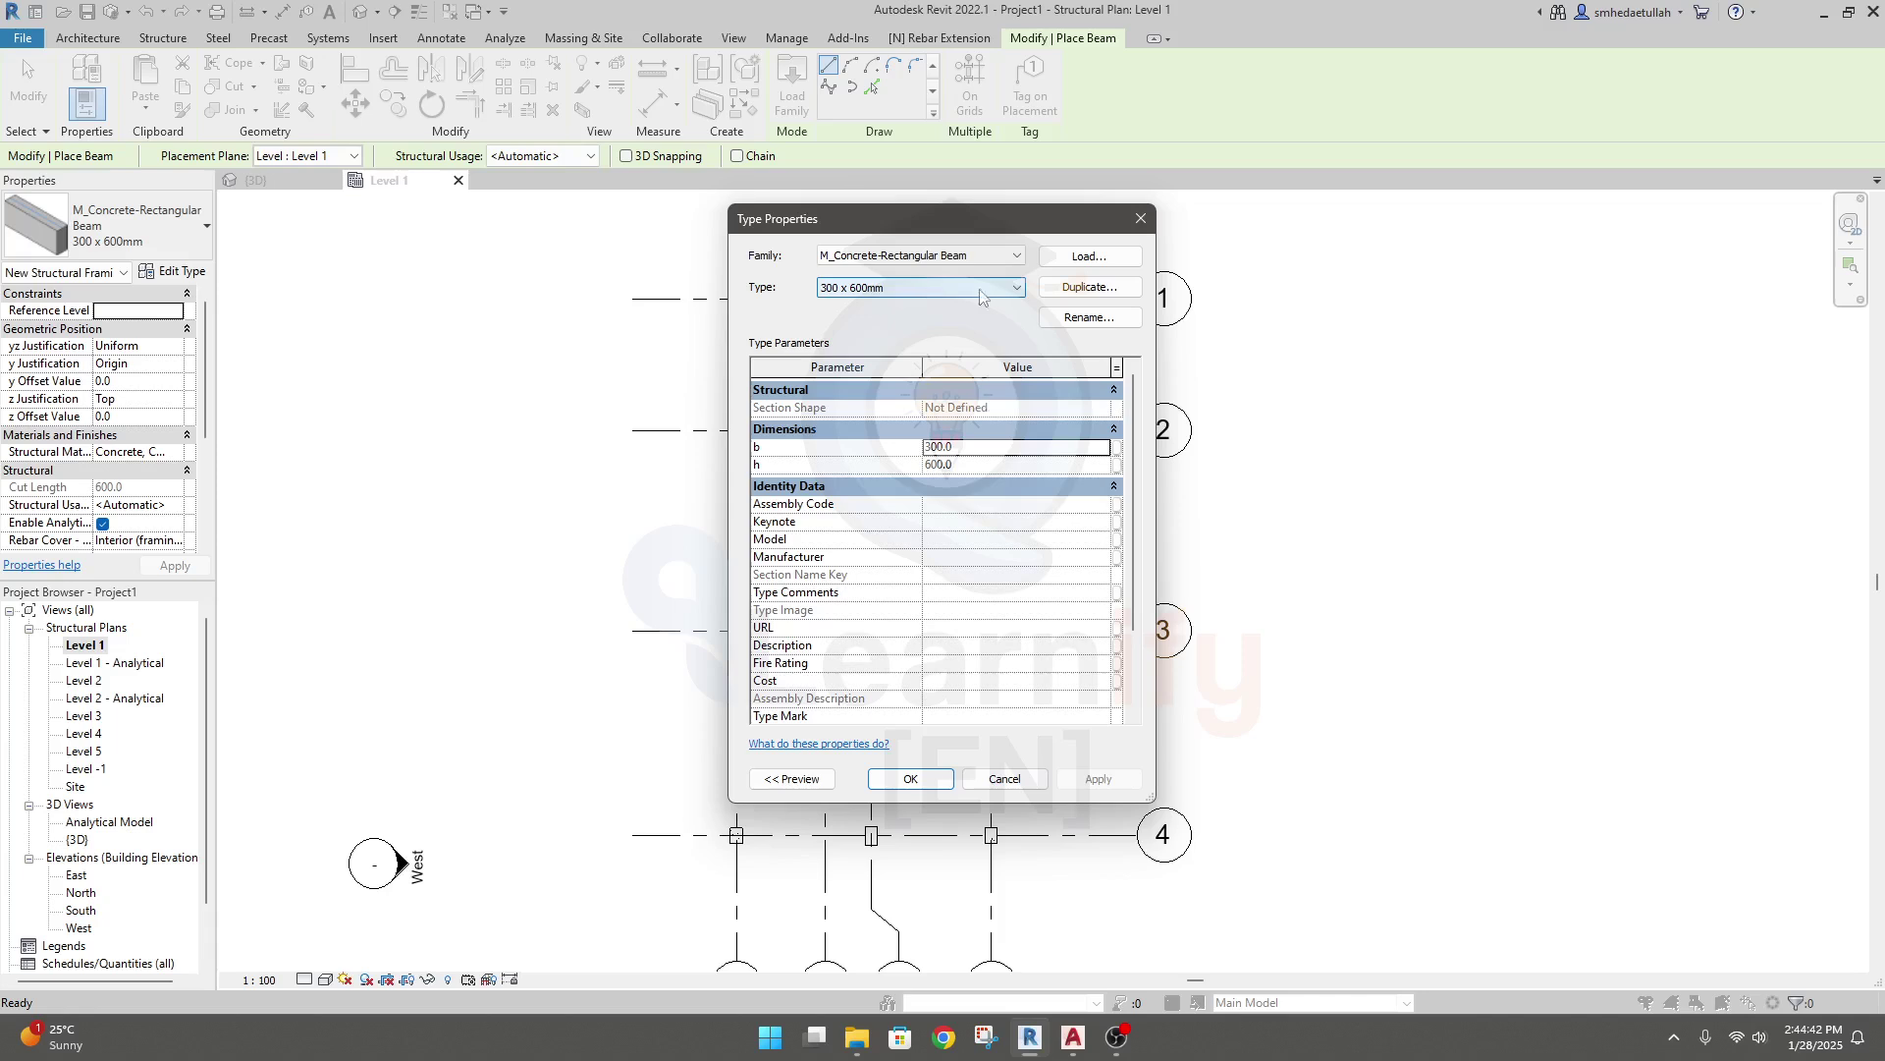
click(1085, 289)
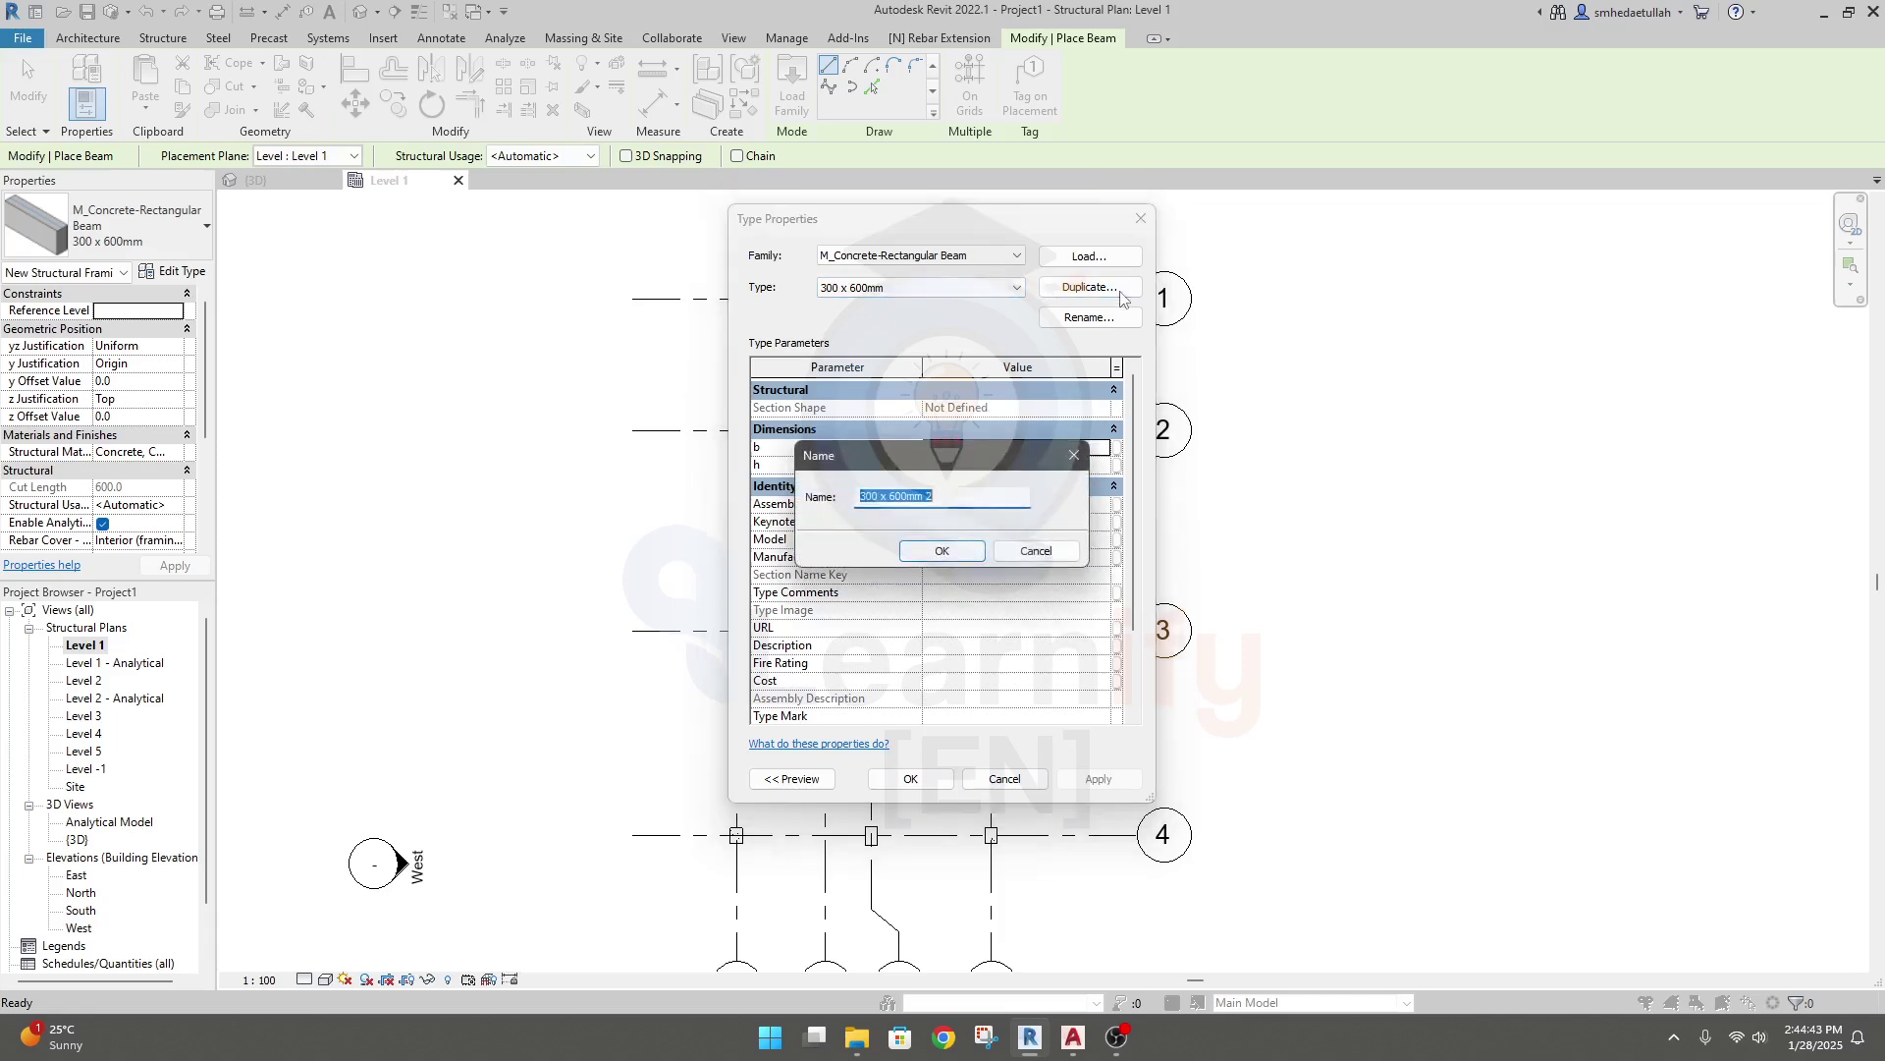
click(861, 496)
text(GB1)
text(250)
drag(911, 493, 948, 499)
click(962, 499)
Switch to Calculator, multiply 15 by 25 to convert the beam depth, and copy the result.
click(771, 1037)
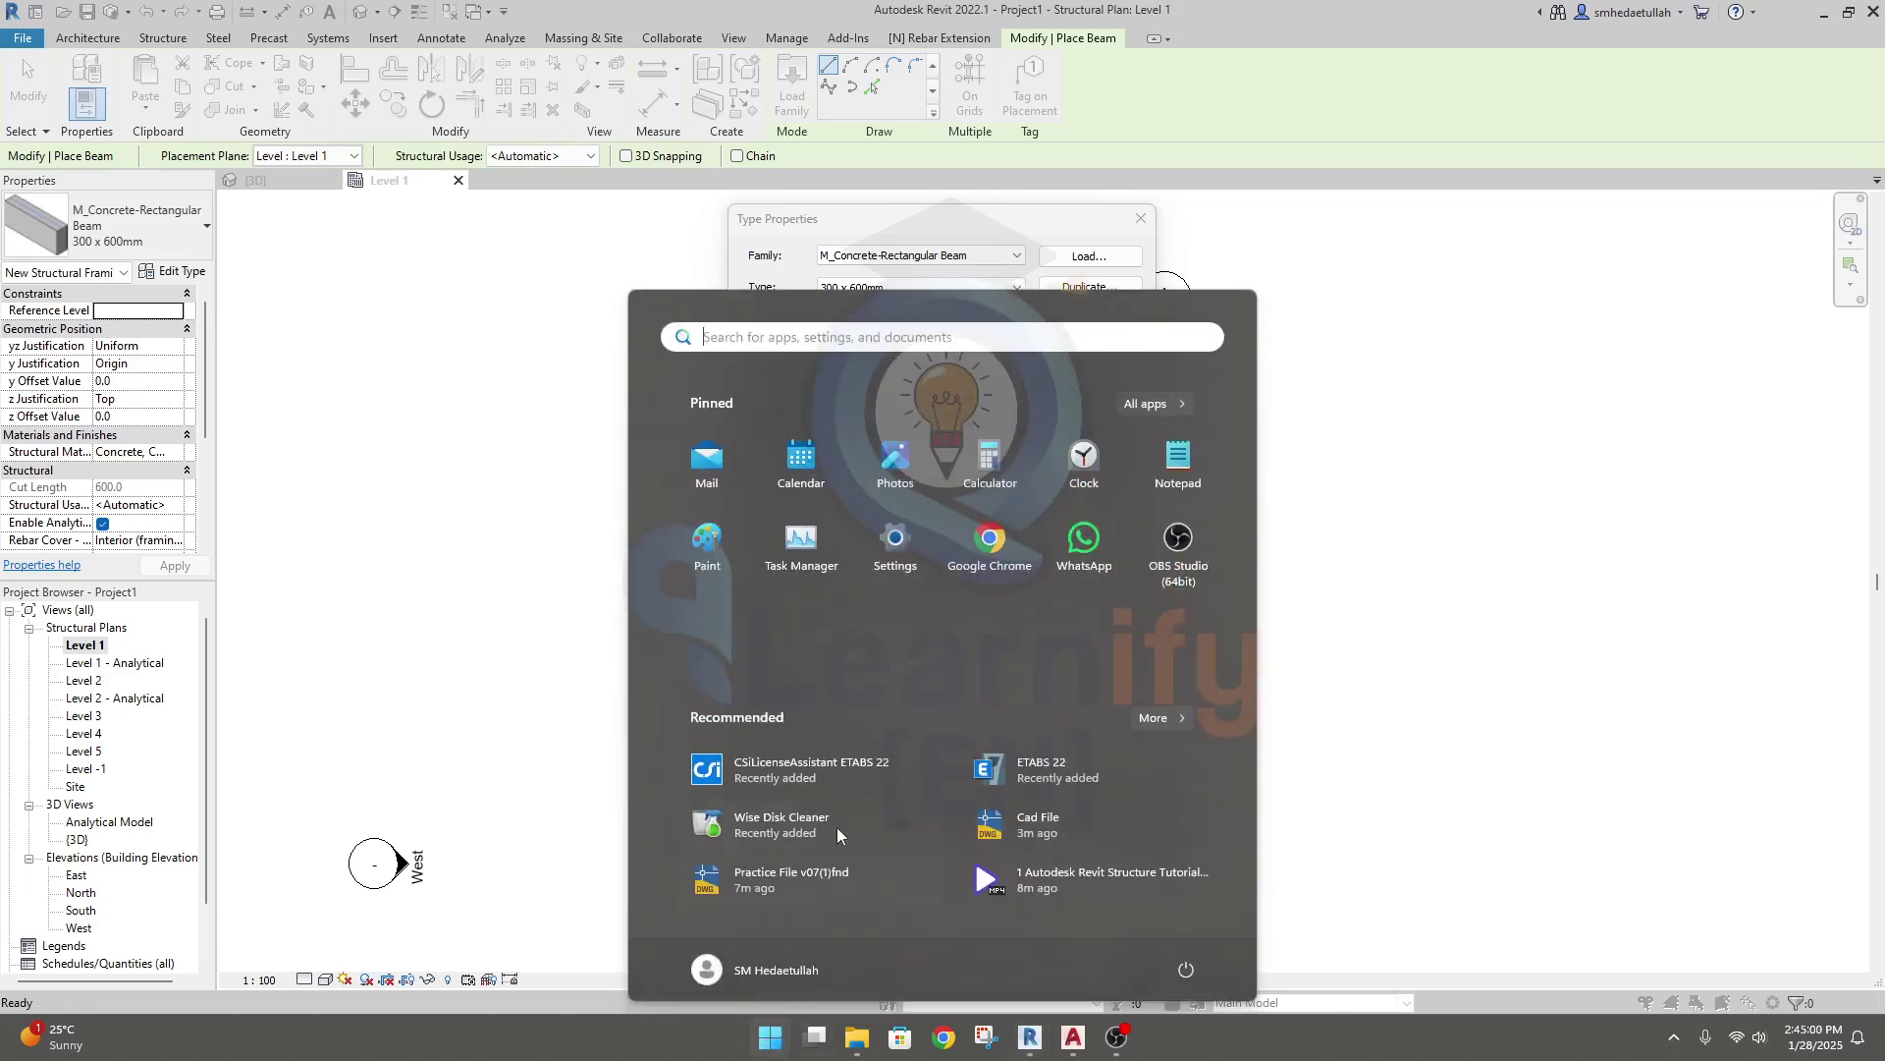
click(986, 465)
text(15*25)
key(Return)
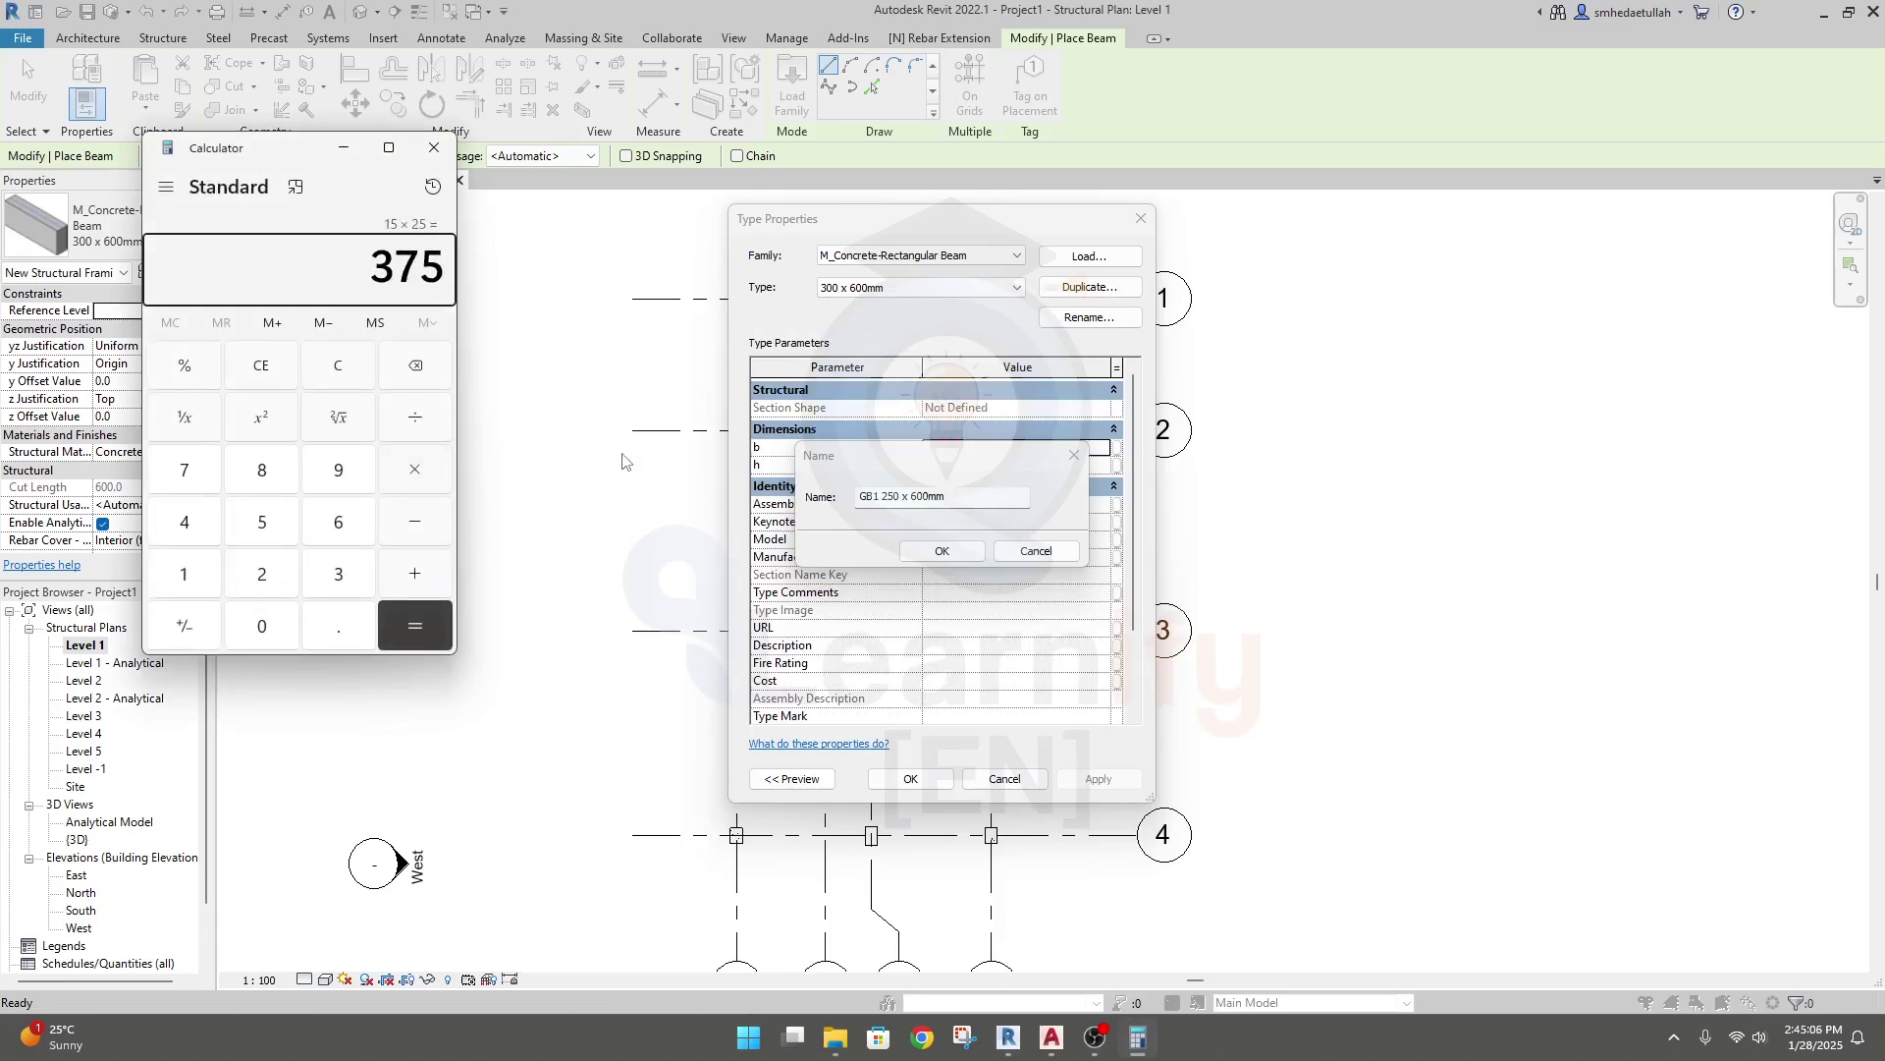
double_click(436, 271)
key(ctrl+c)
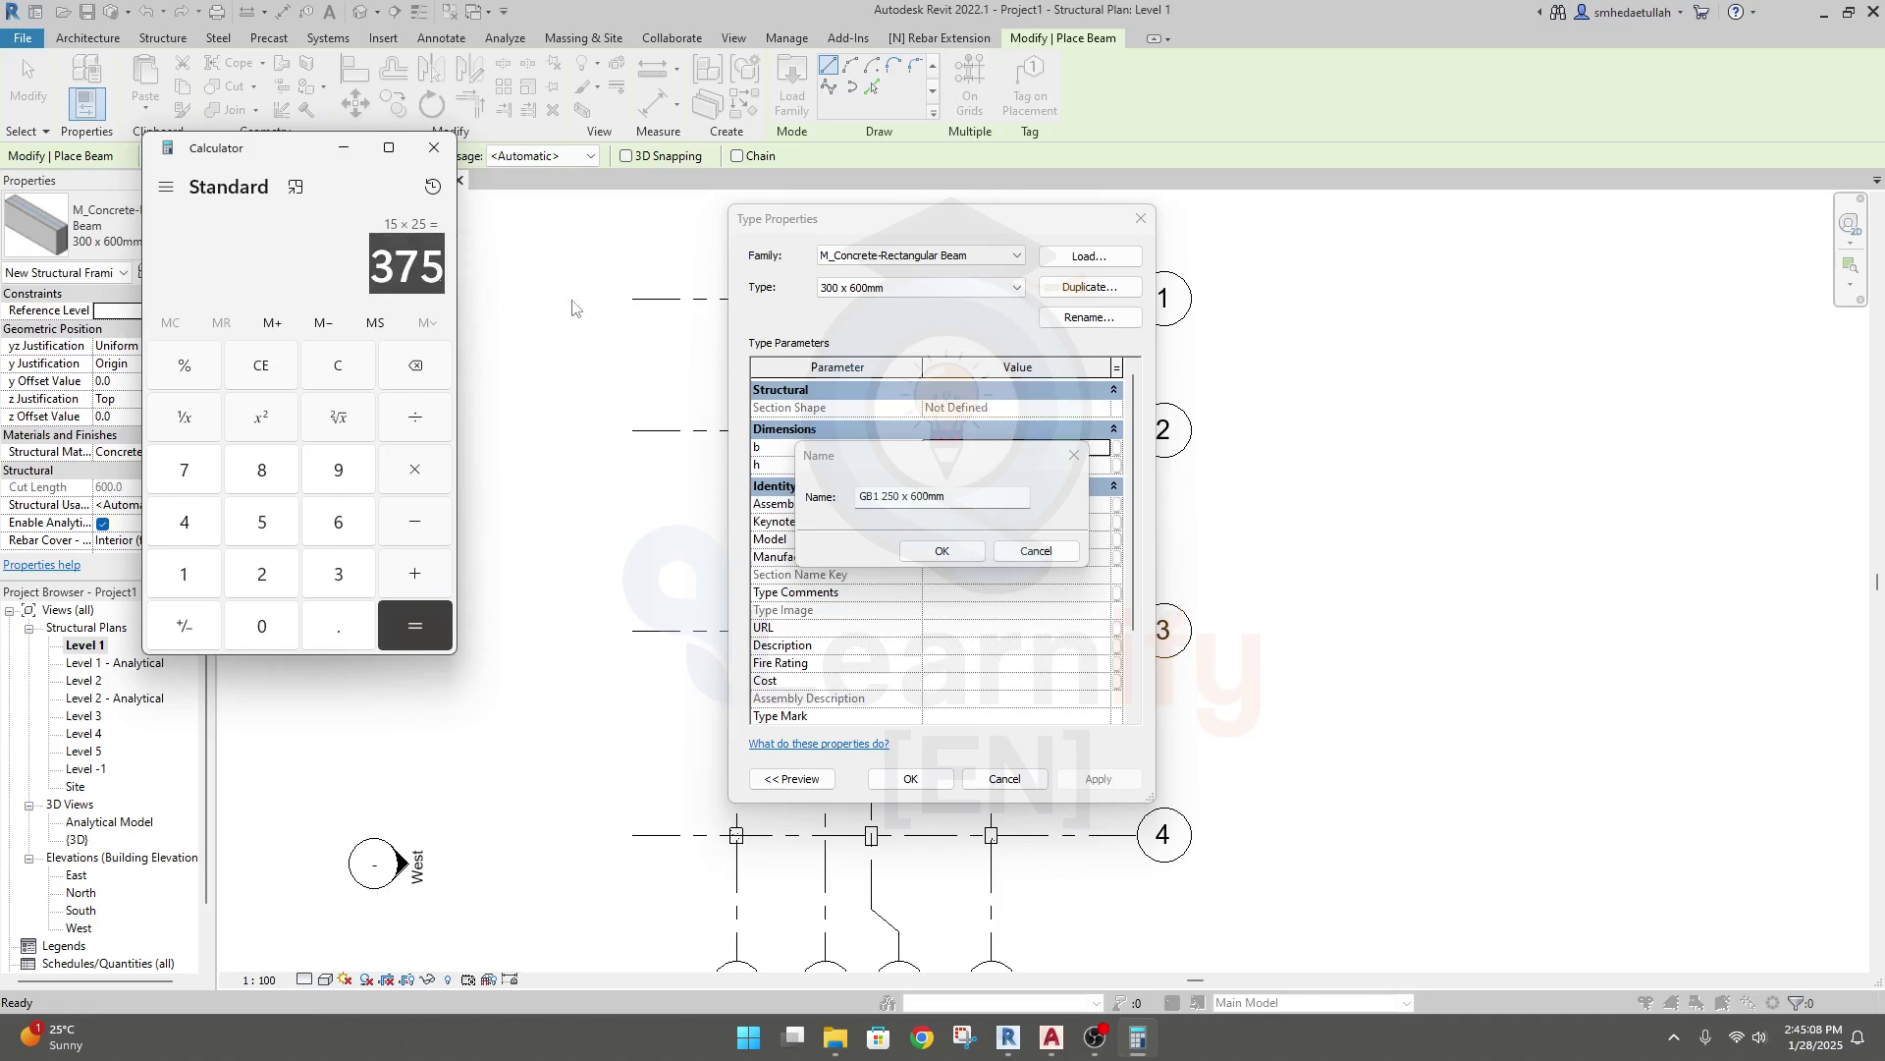
Return to Revit and complete the duplicated beam type's name as GB1 250 x 375mm.
click(914, 494)
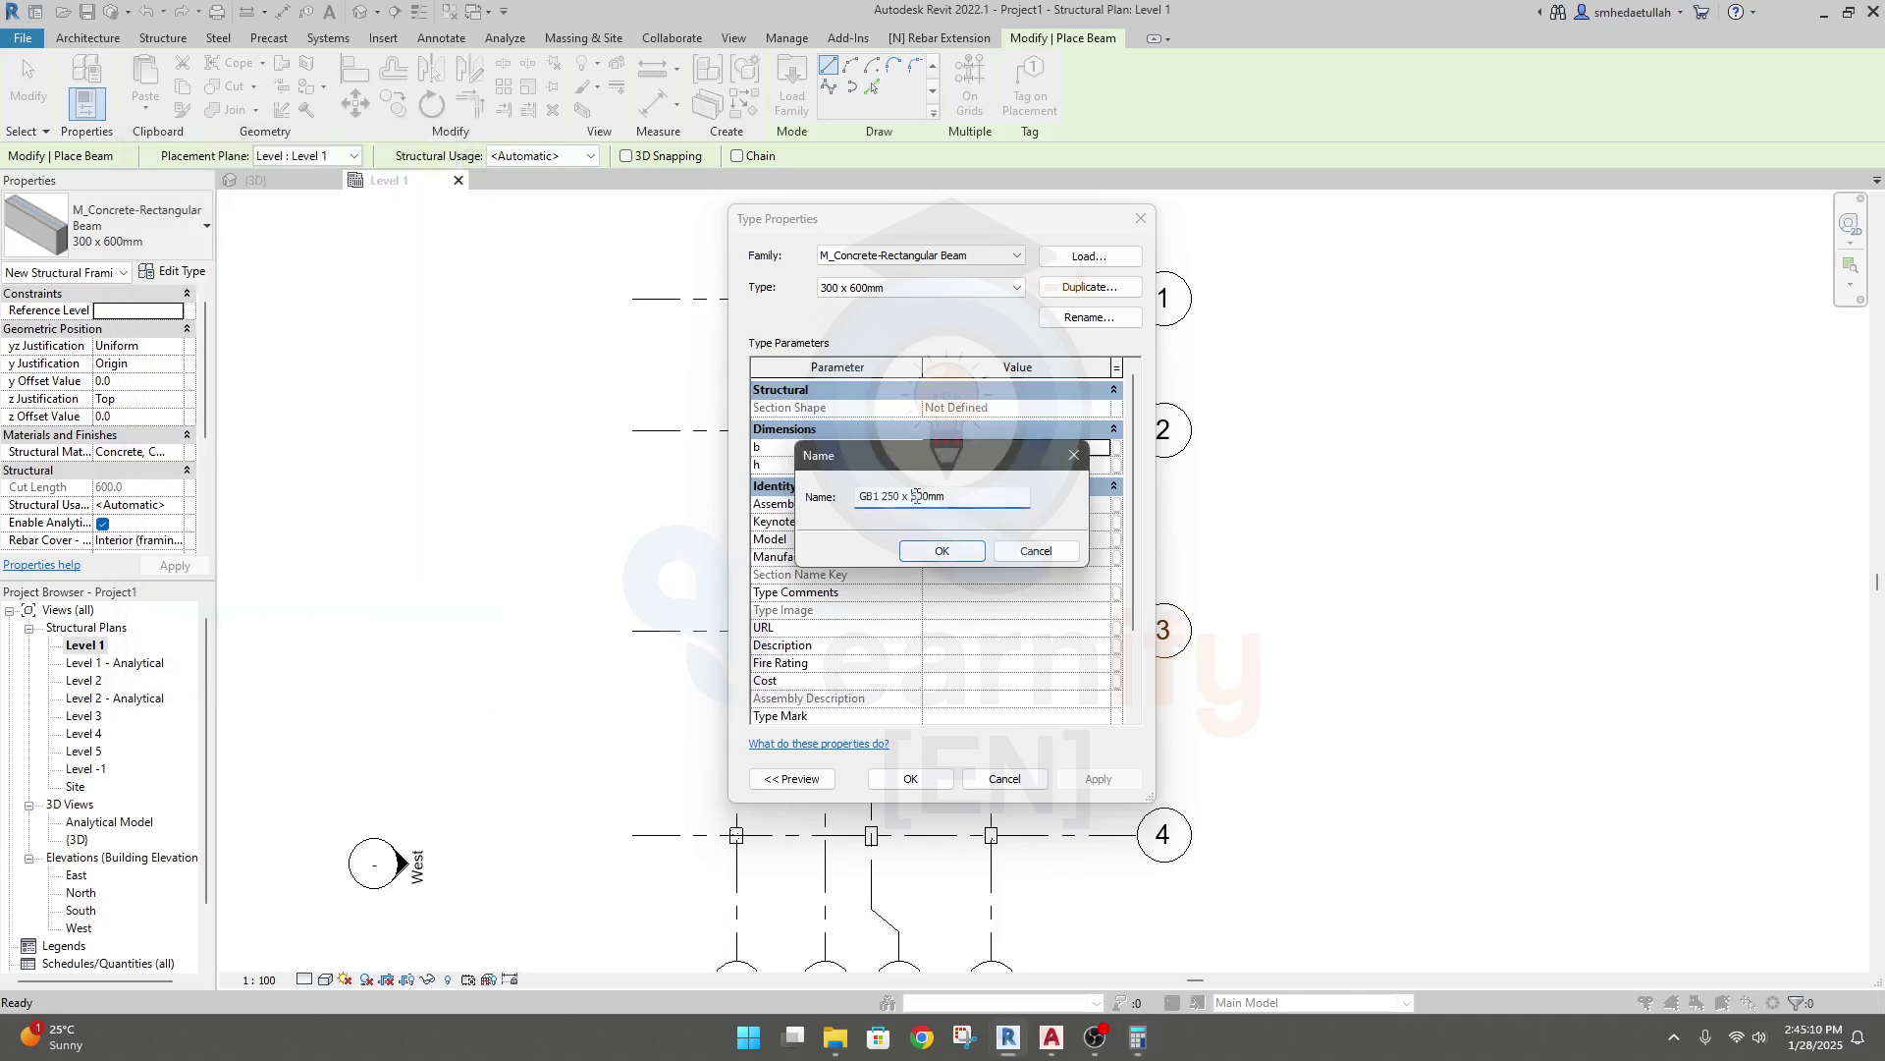
key(ctrl+v)
click(943, 551)
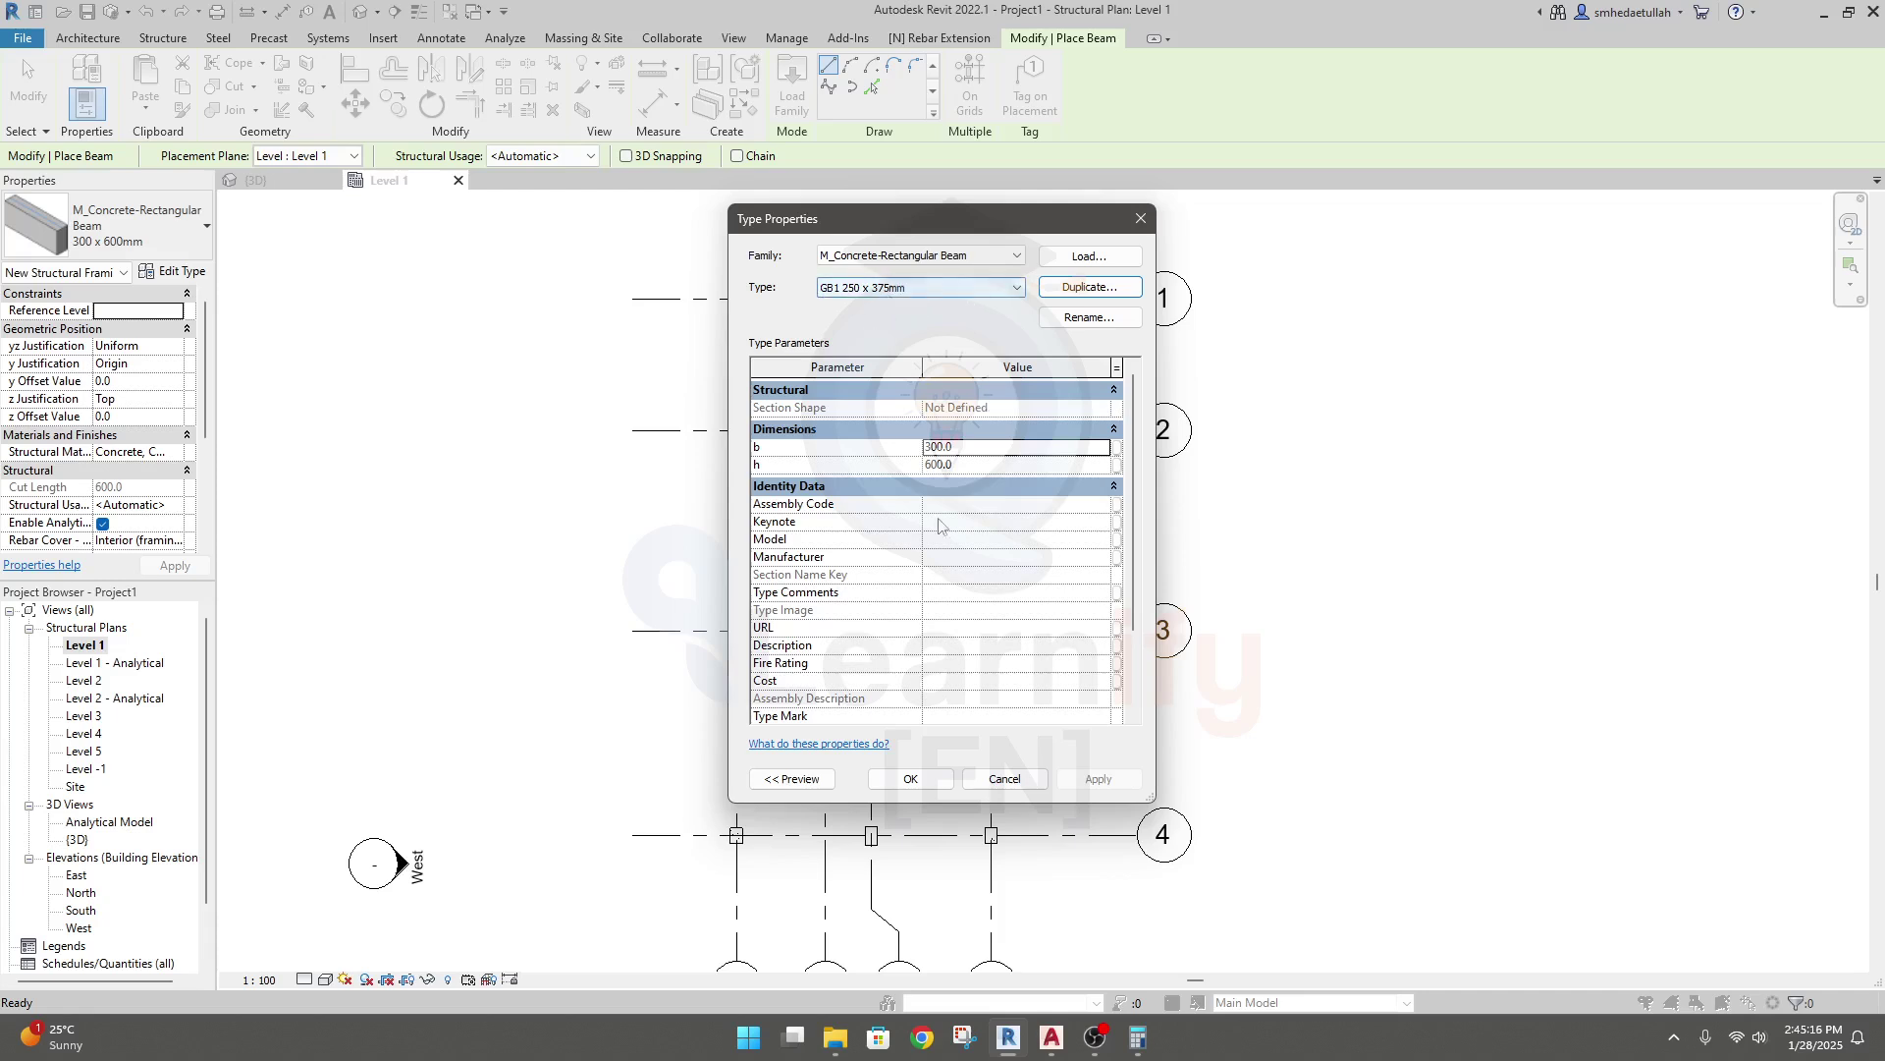
Set the GB1 type's dimensions to b 250 and h 375, and apply the type properties.
click(963, 450)
double_click(962, 450)
text(250)
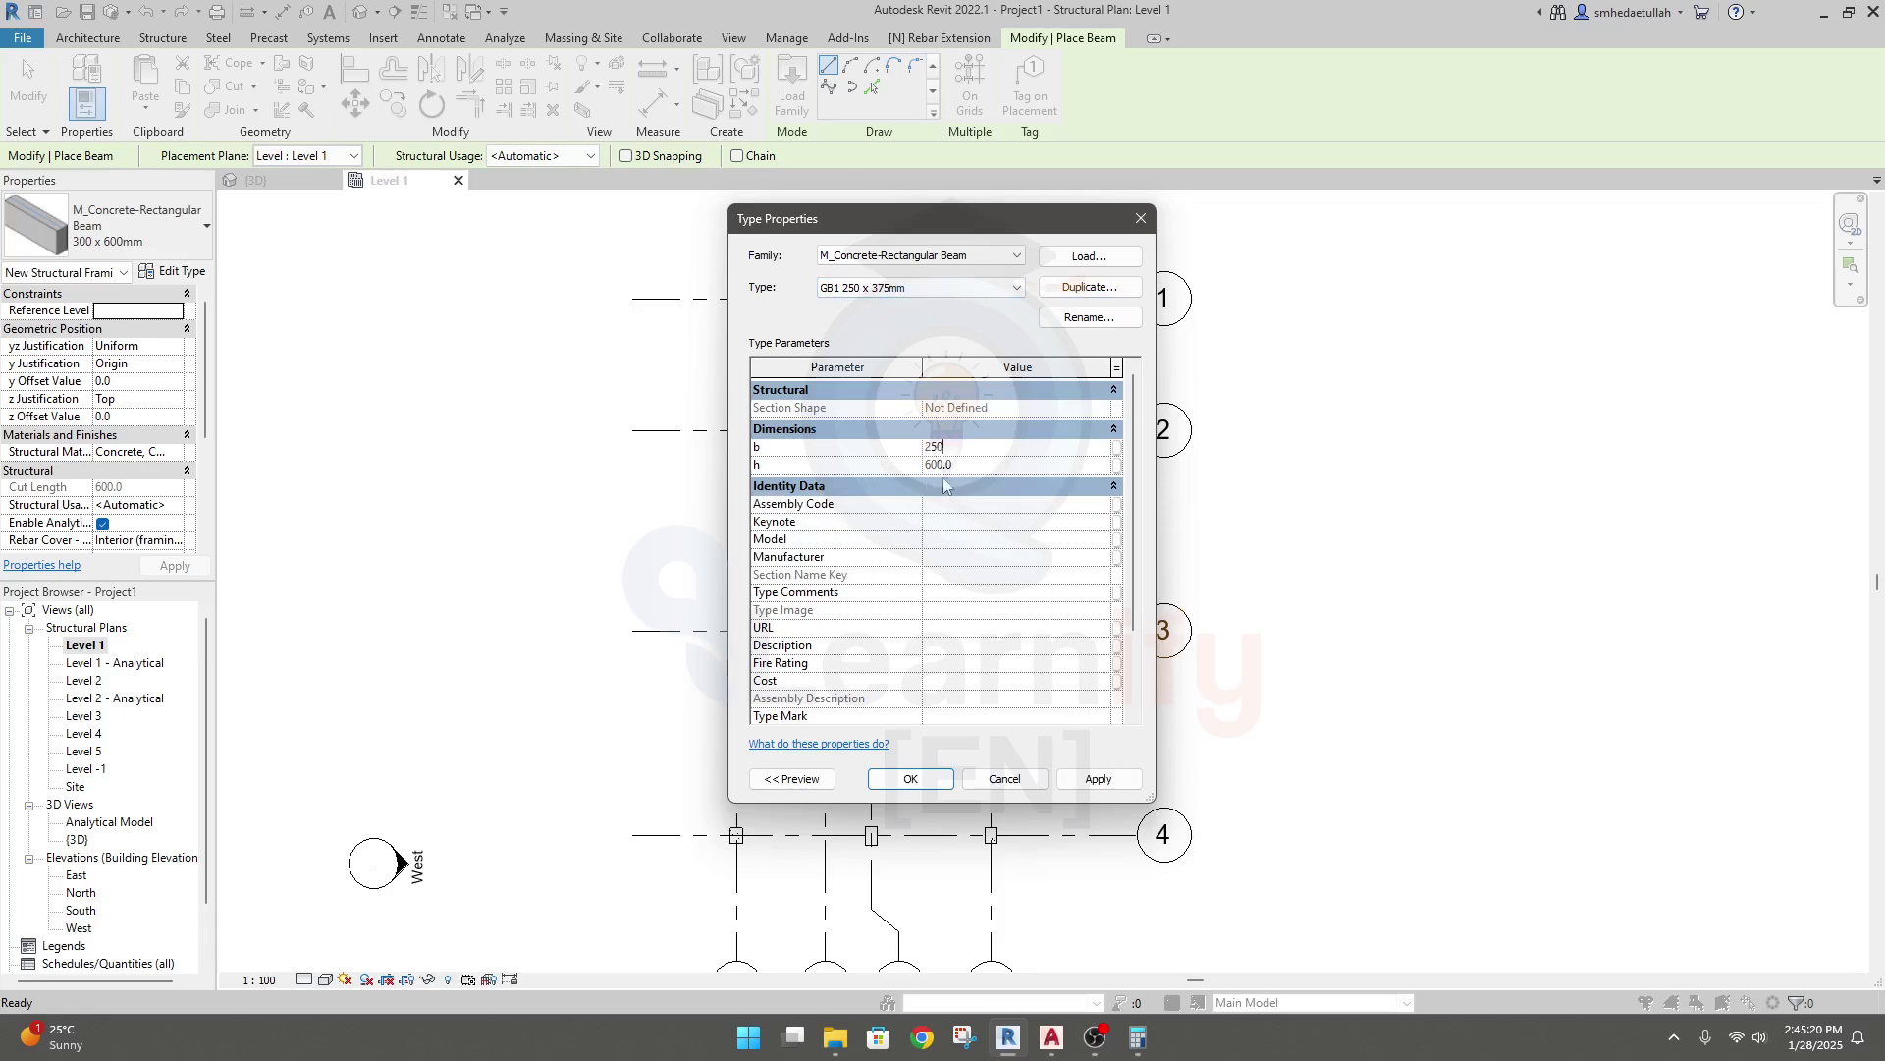
double_click(966, 466)
text(375)
key(Return)
scroll(882, 653, down, 2)
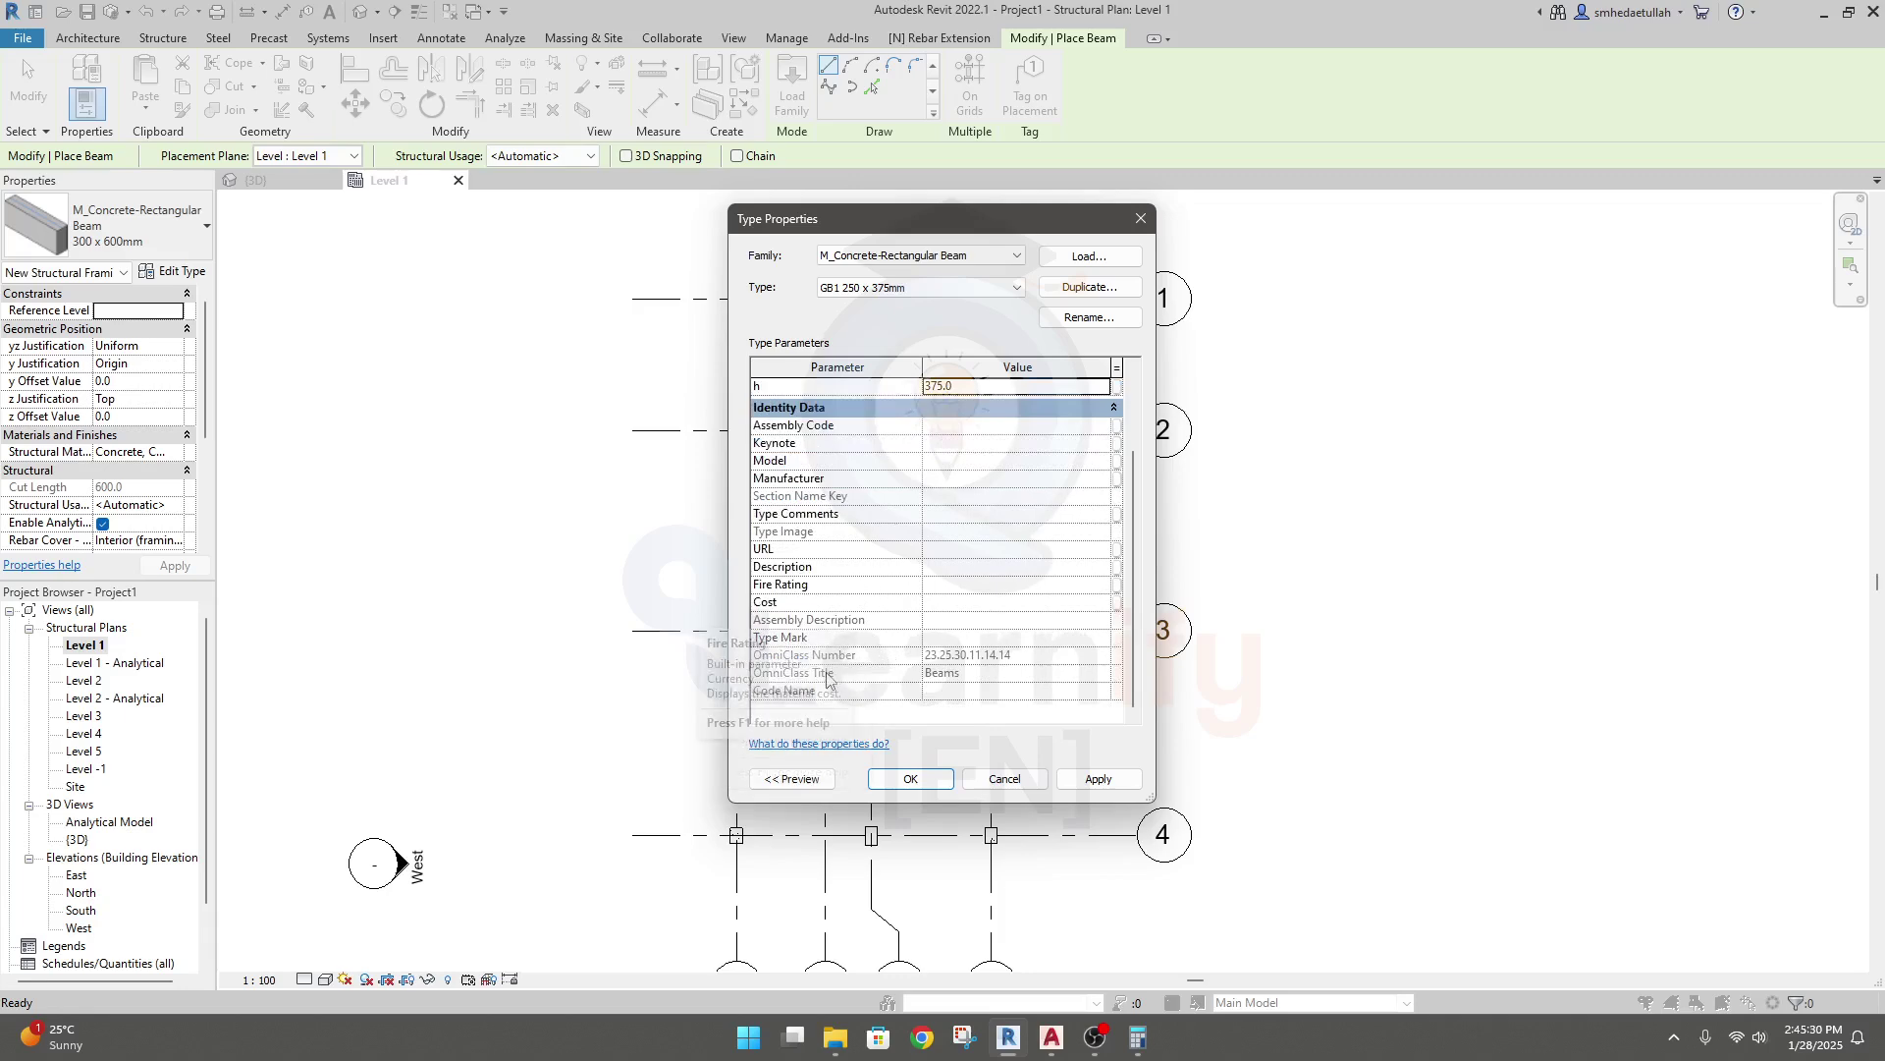
click(953, 604)
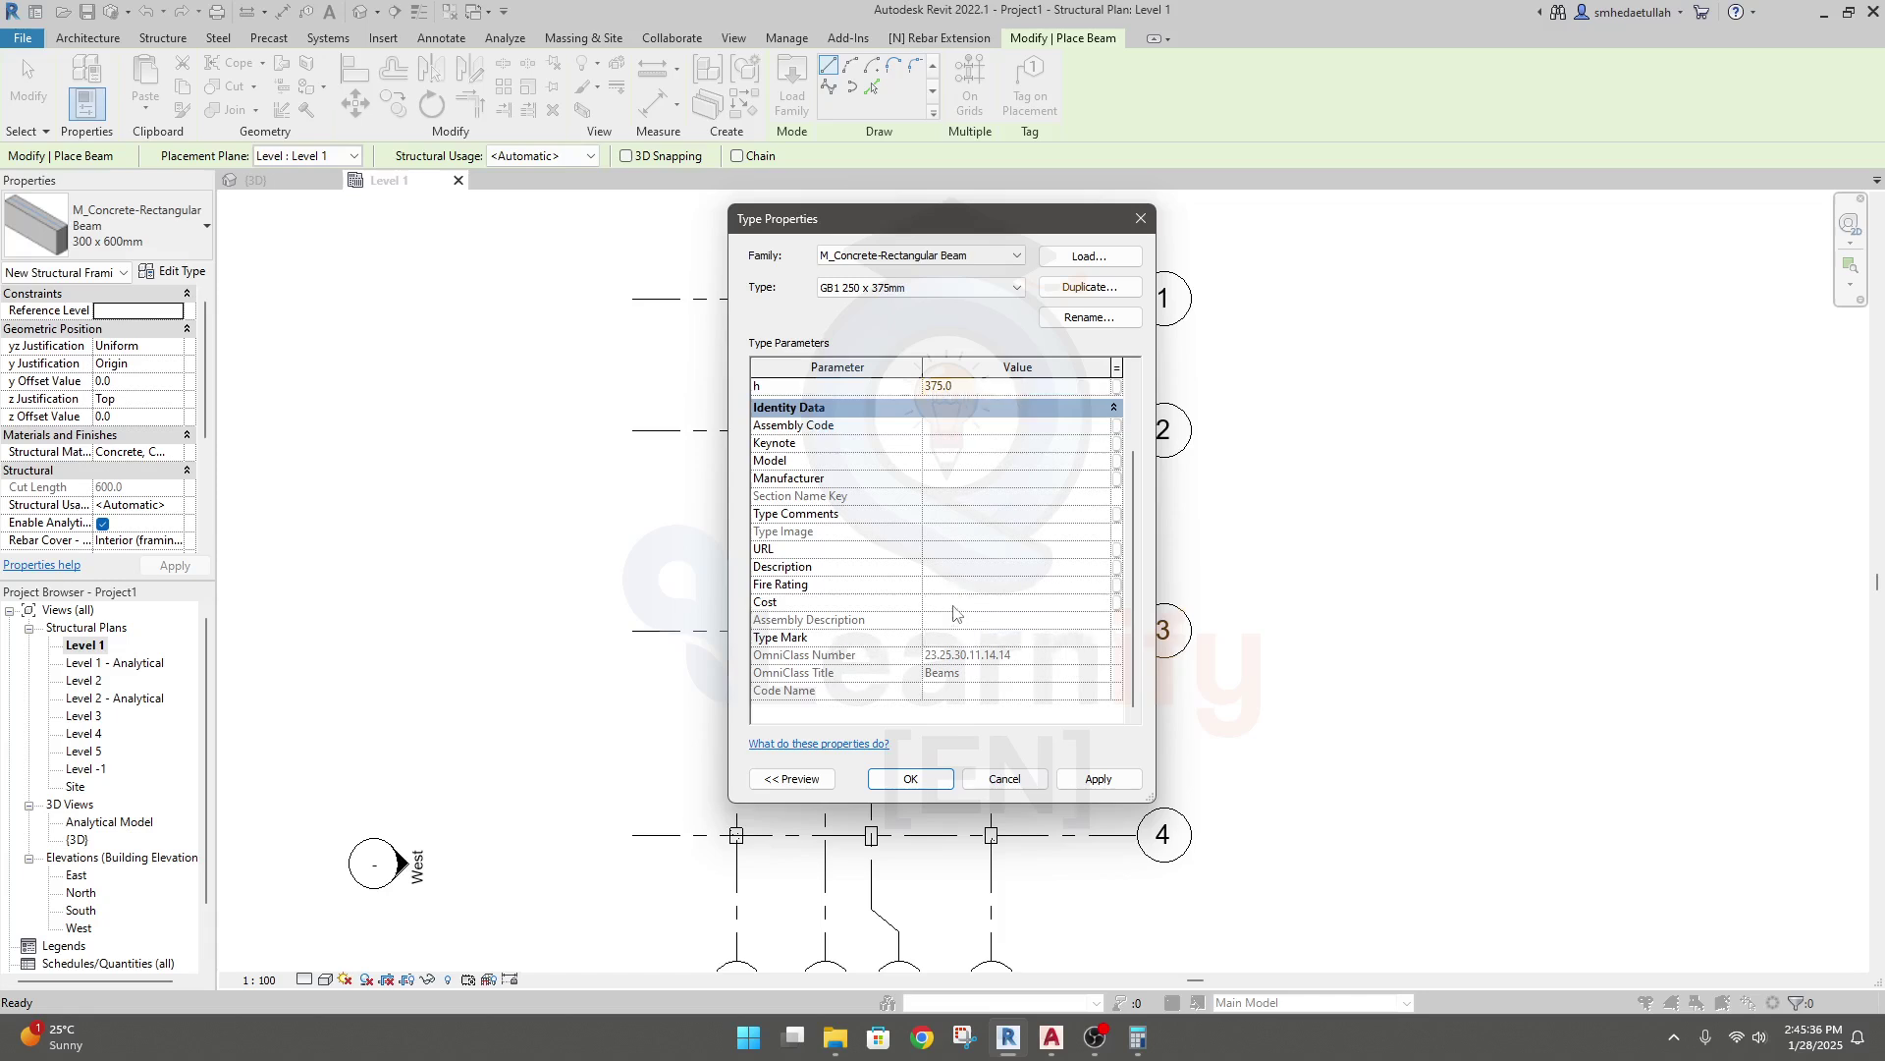
scroll(874, 471, up, 2)
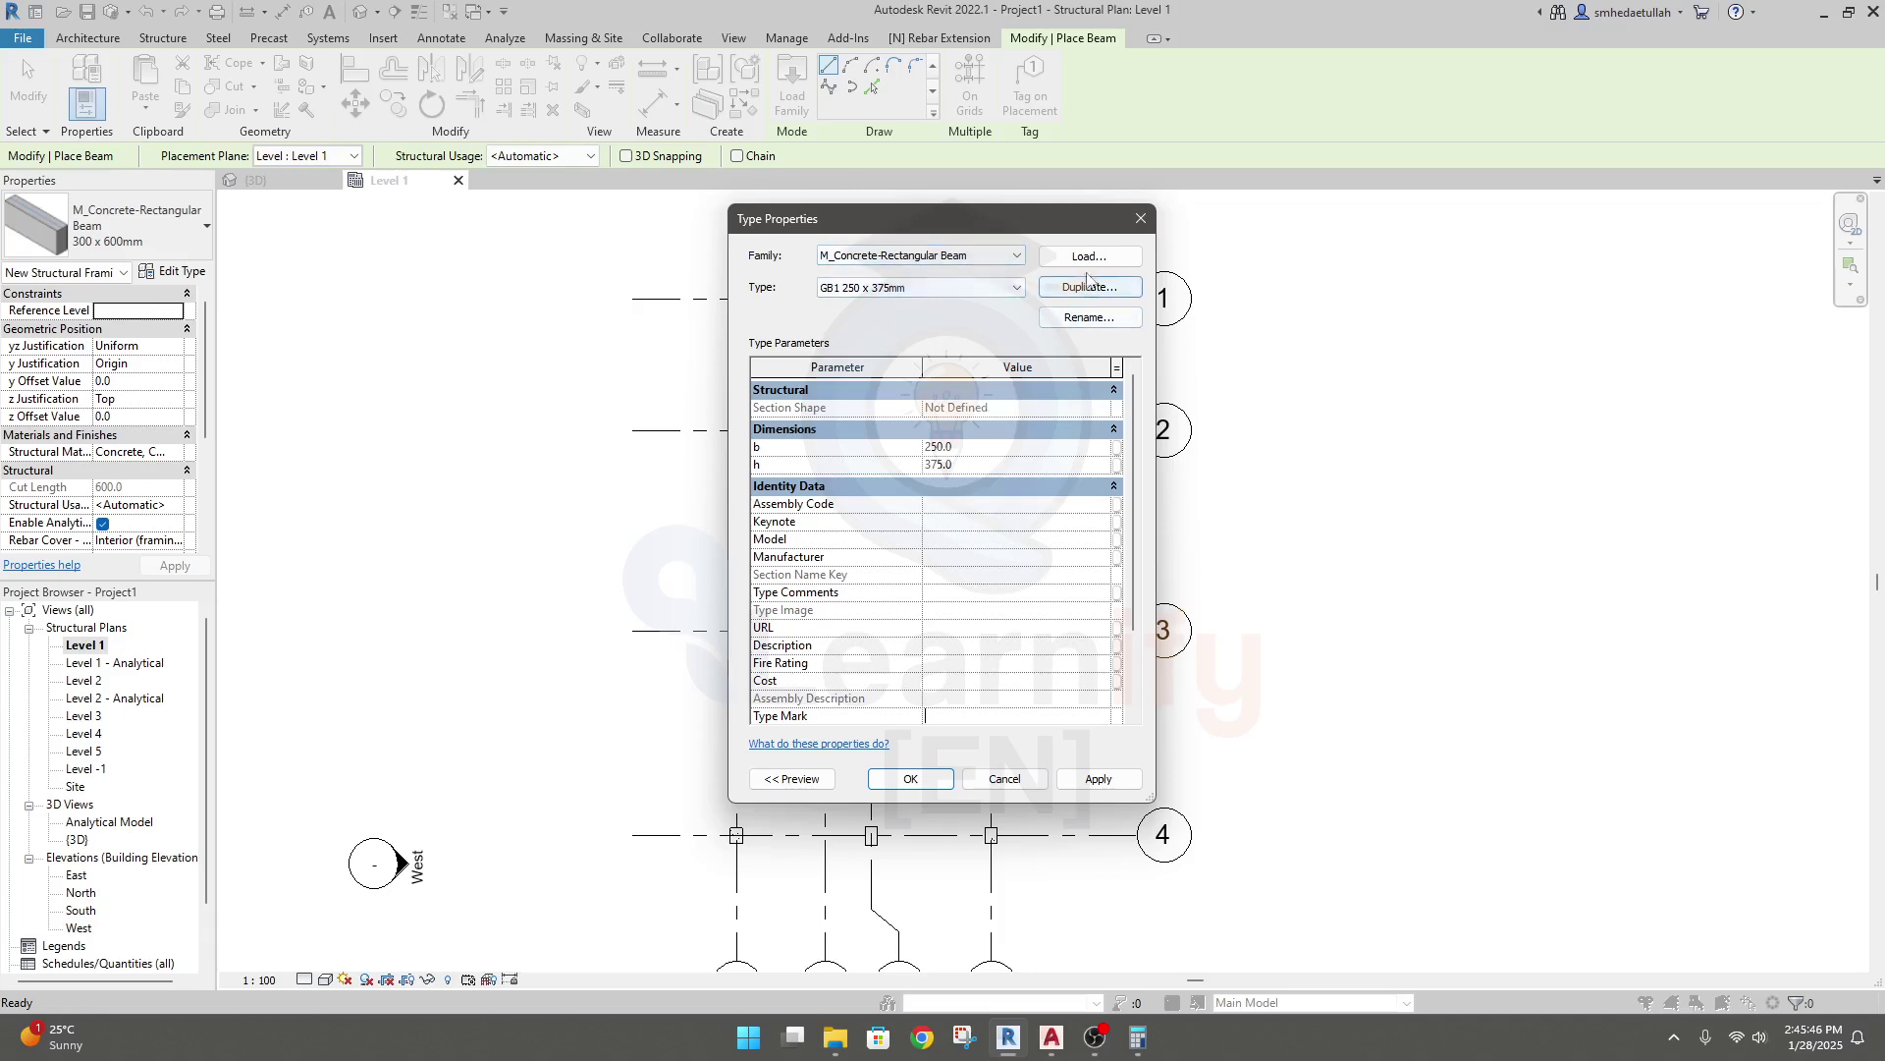
click(1101, 780)
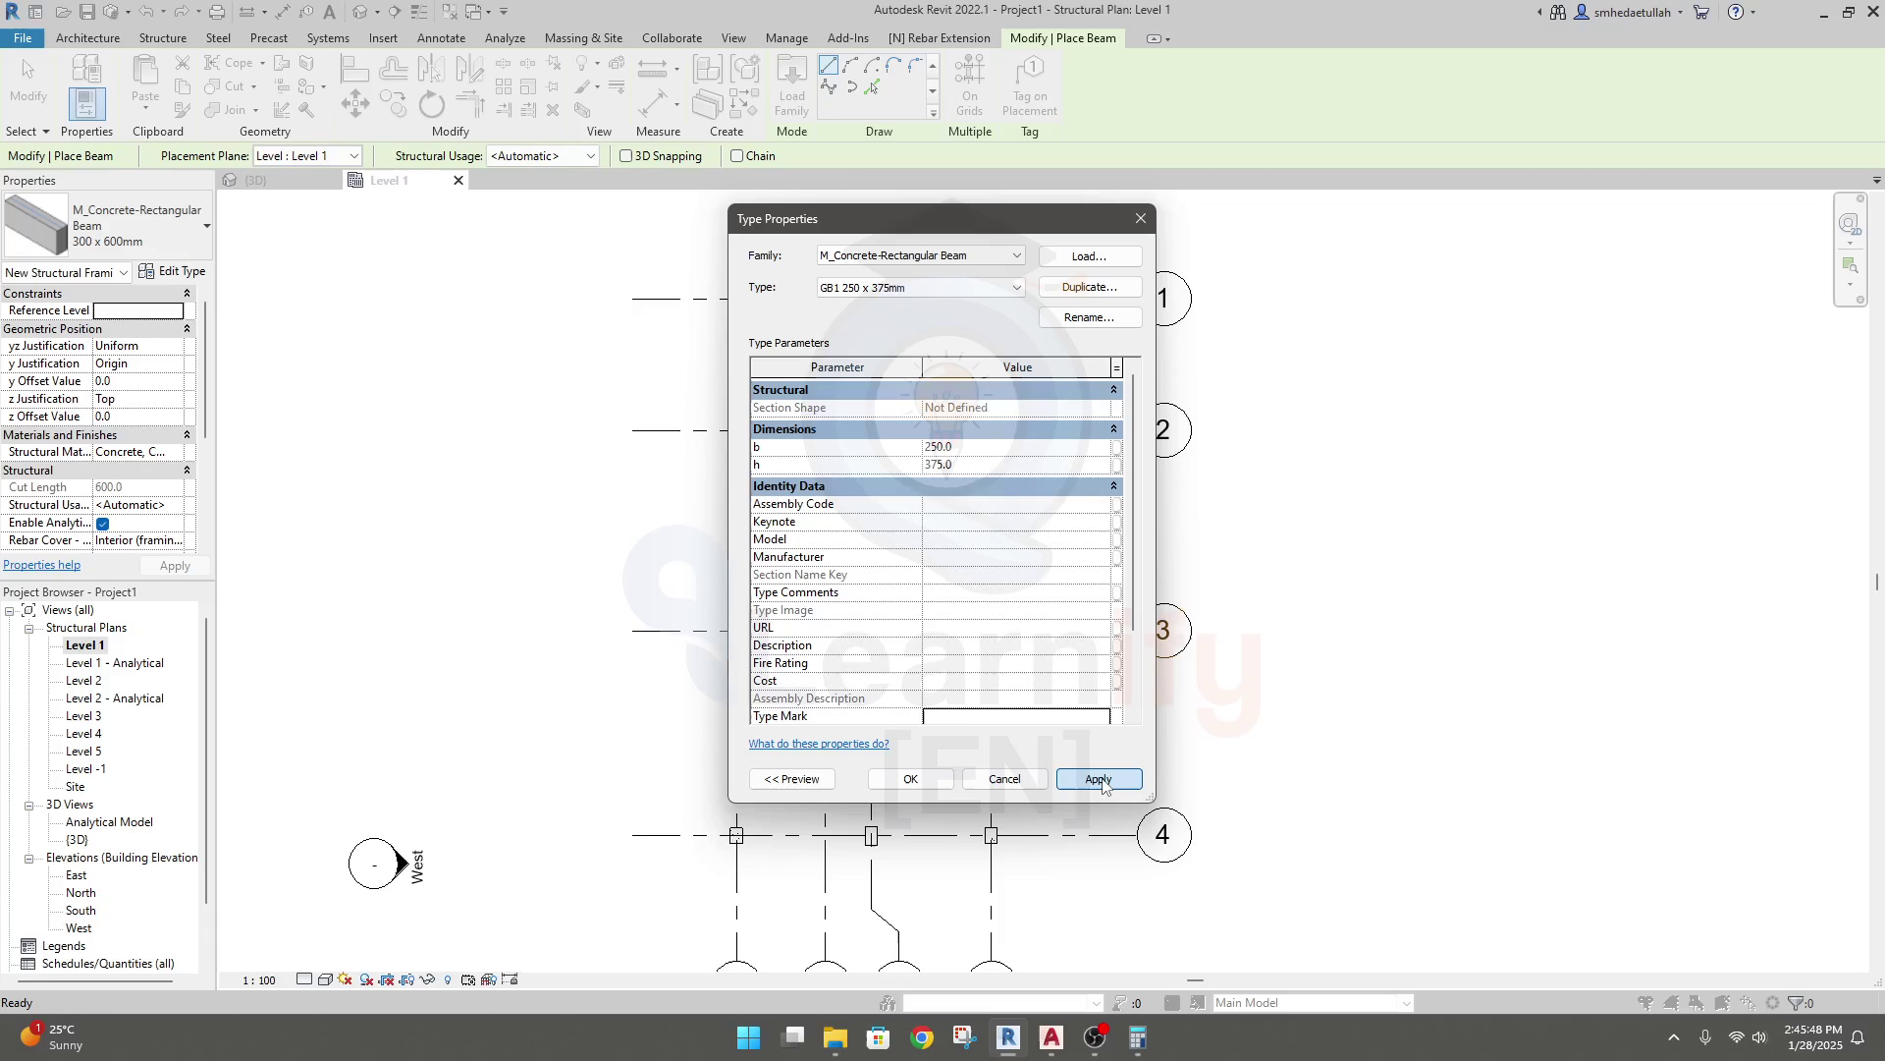
click(915, 785)
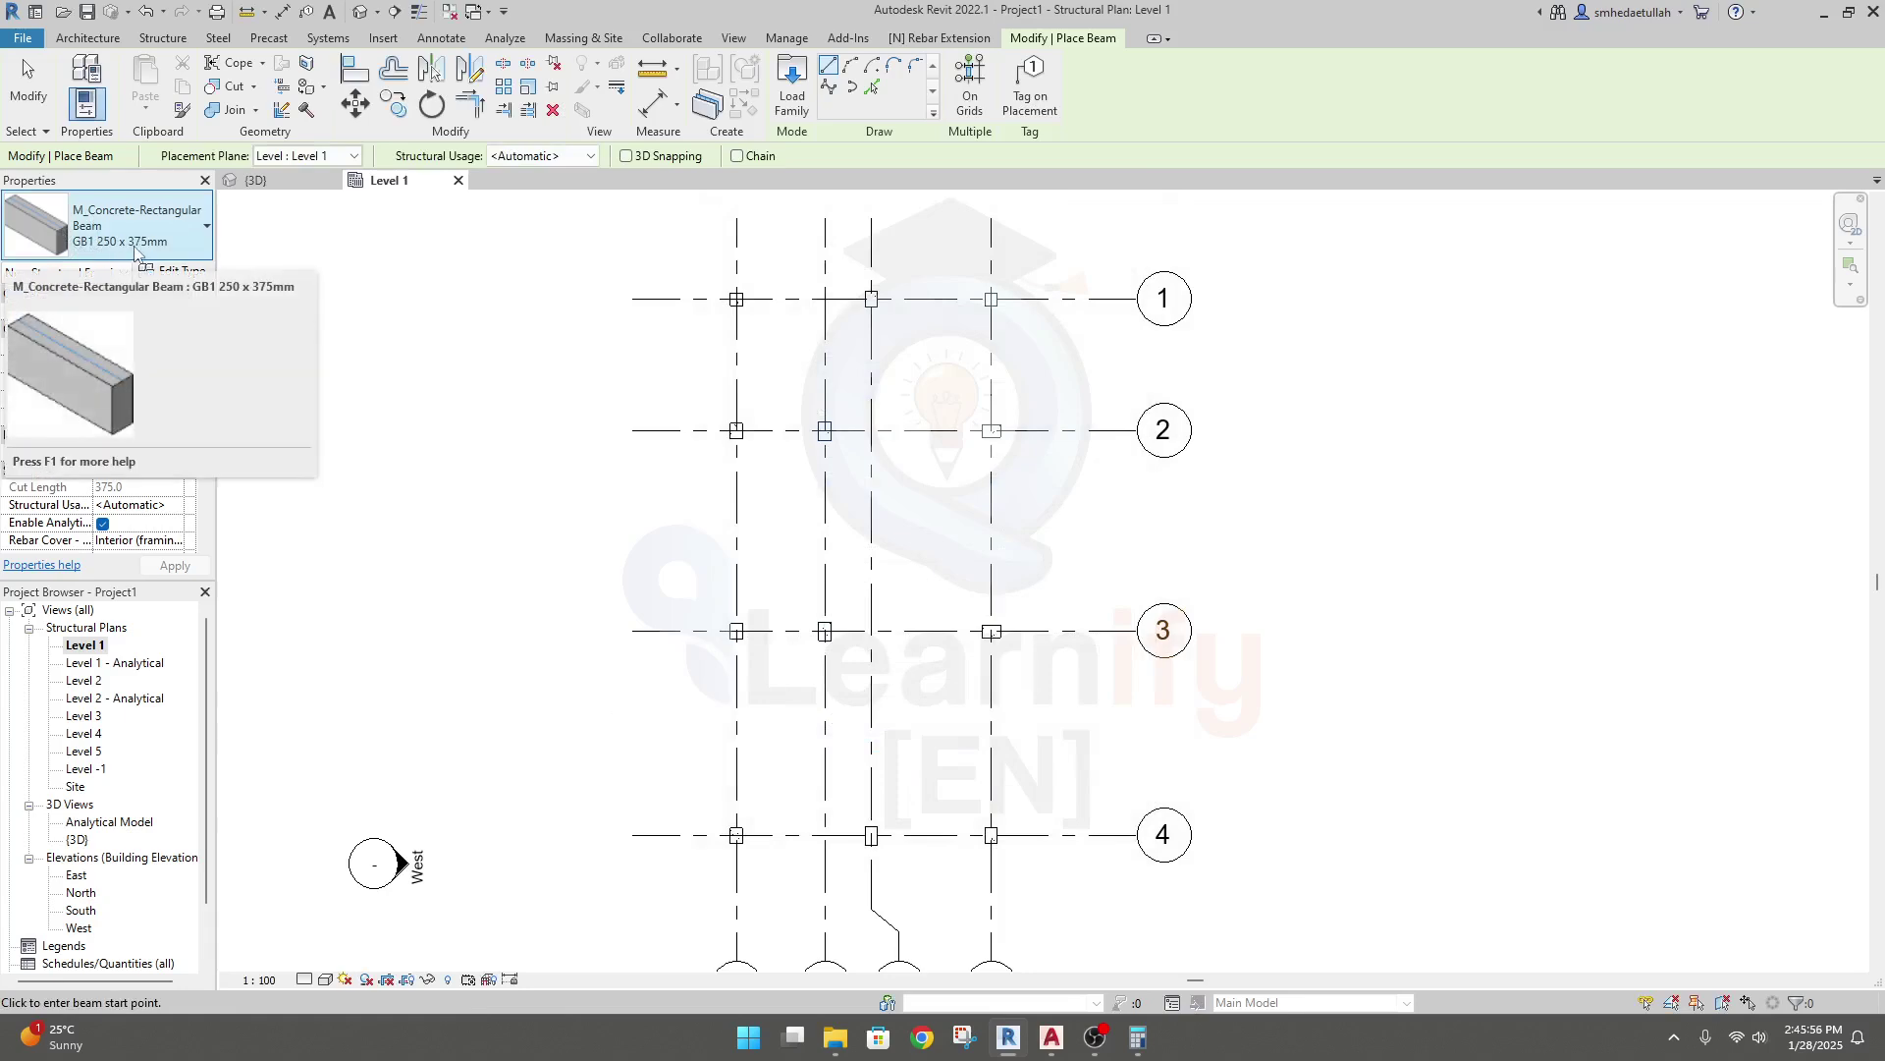
Duplicate the GB1 250 x 375mm beam type and change the prefix of the new name to GB2.
click(206, 225)
click(207, 224)
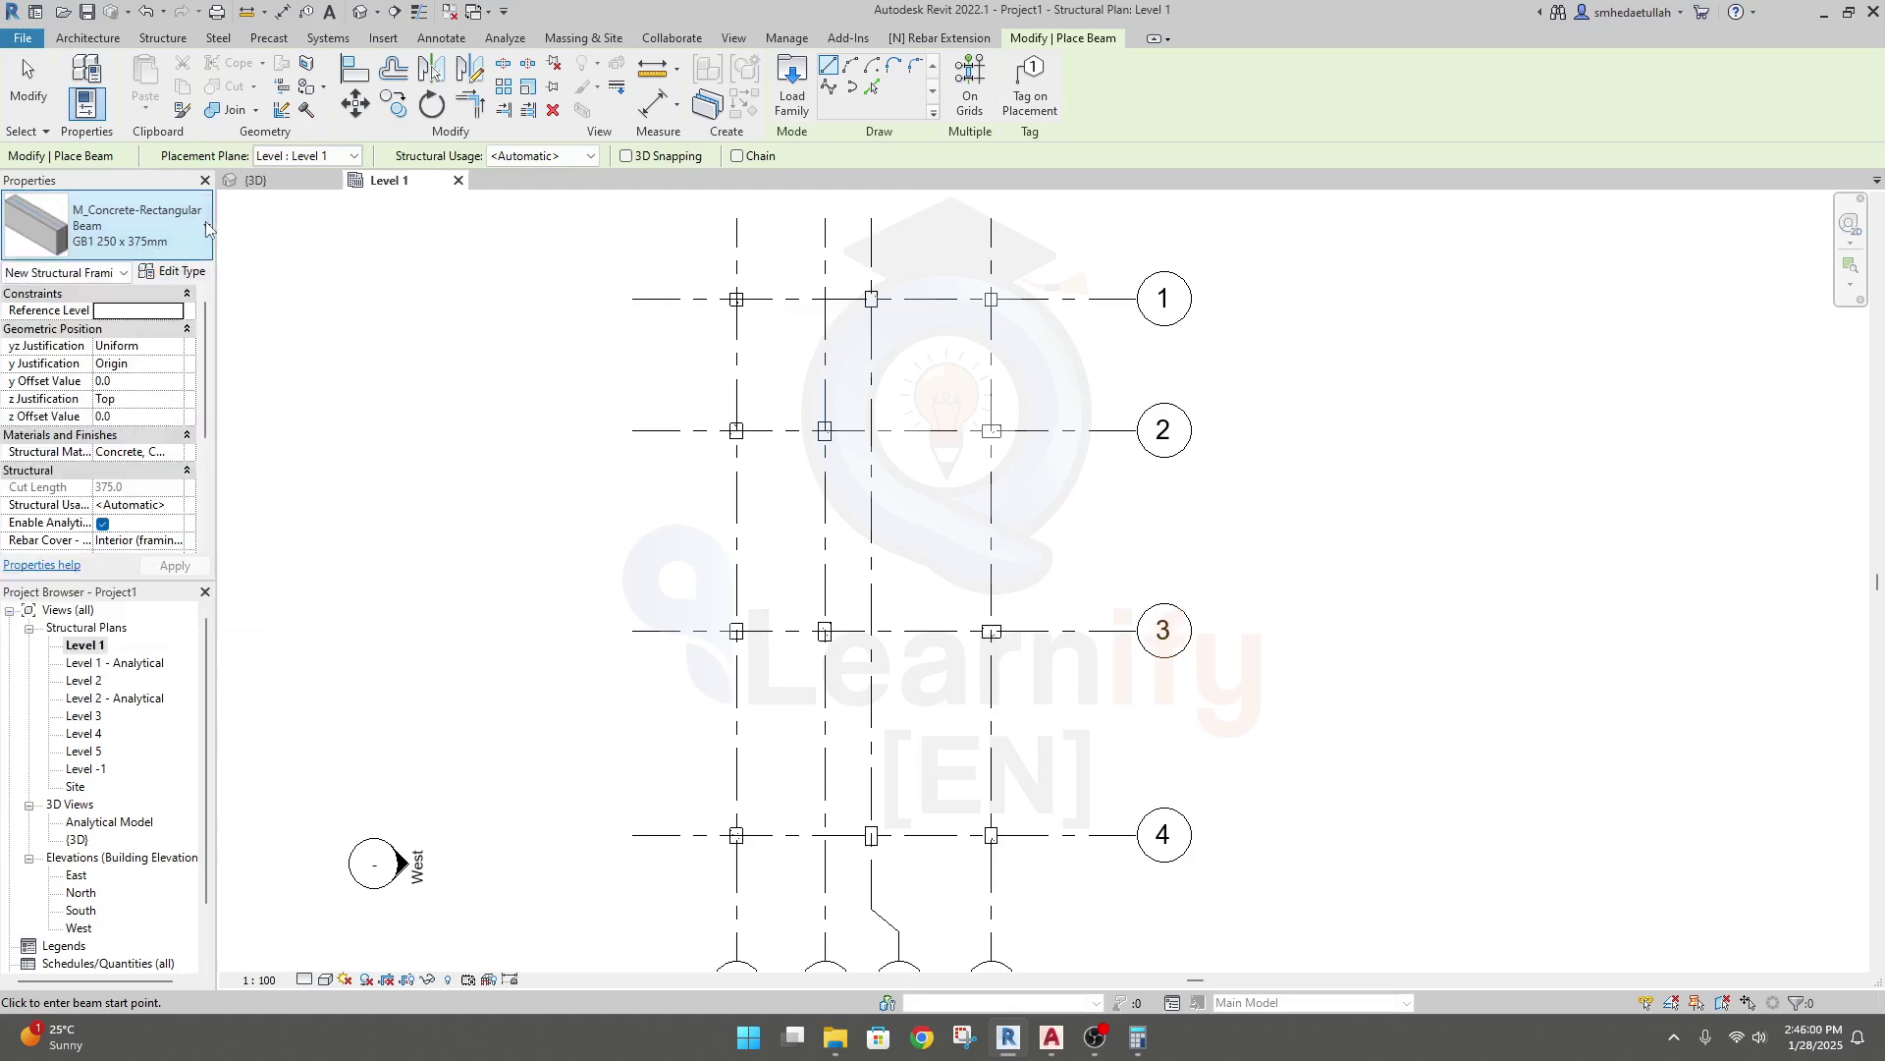
click(186, 274)
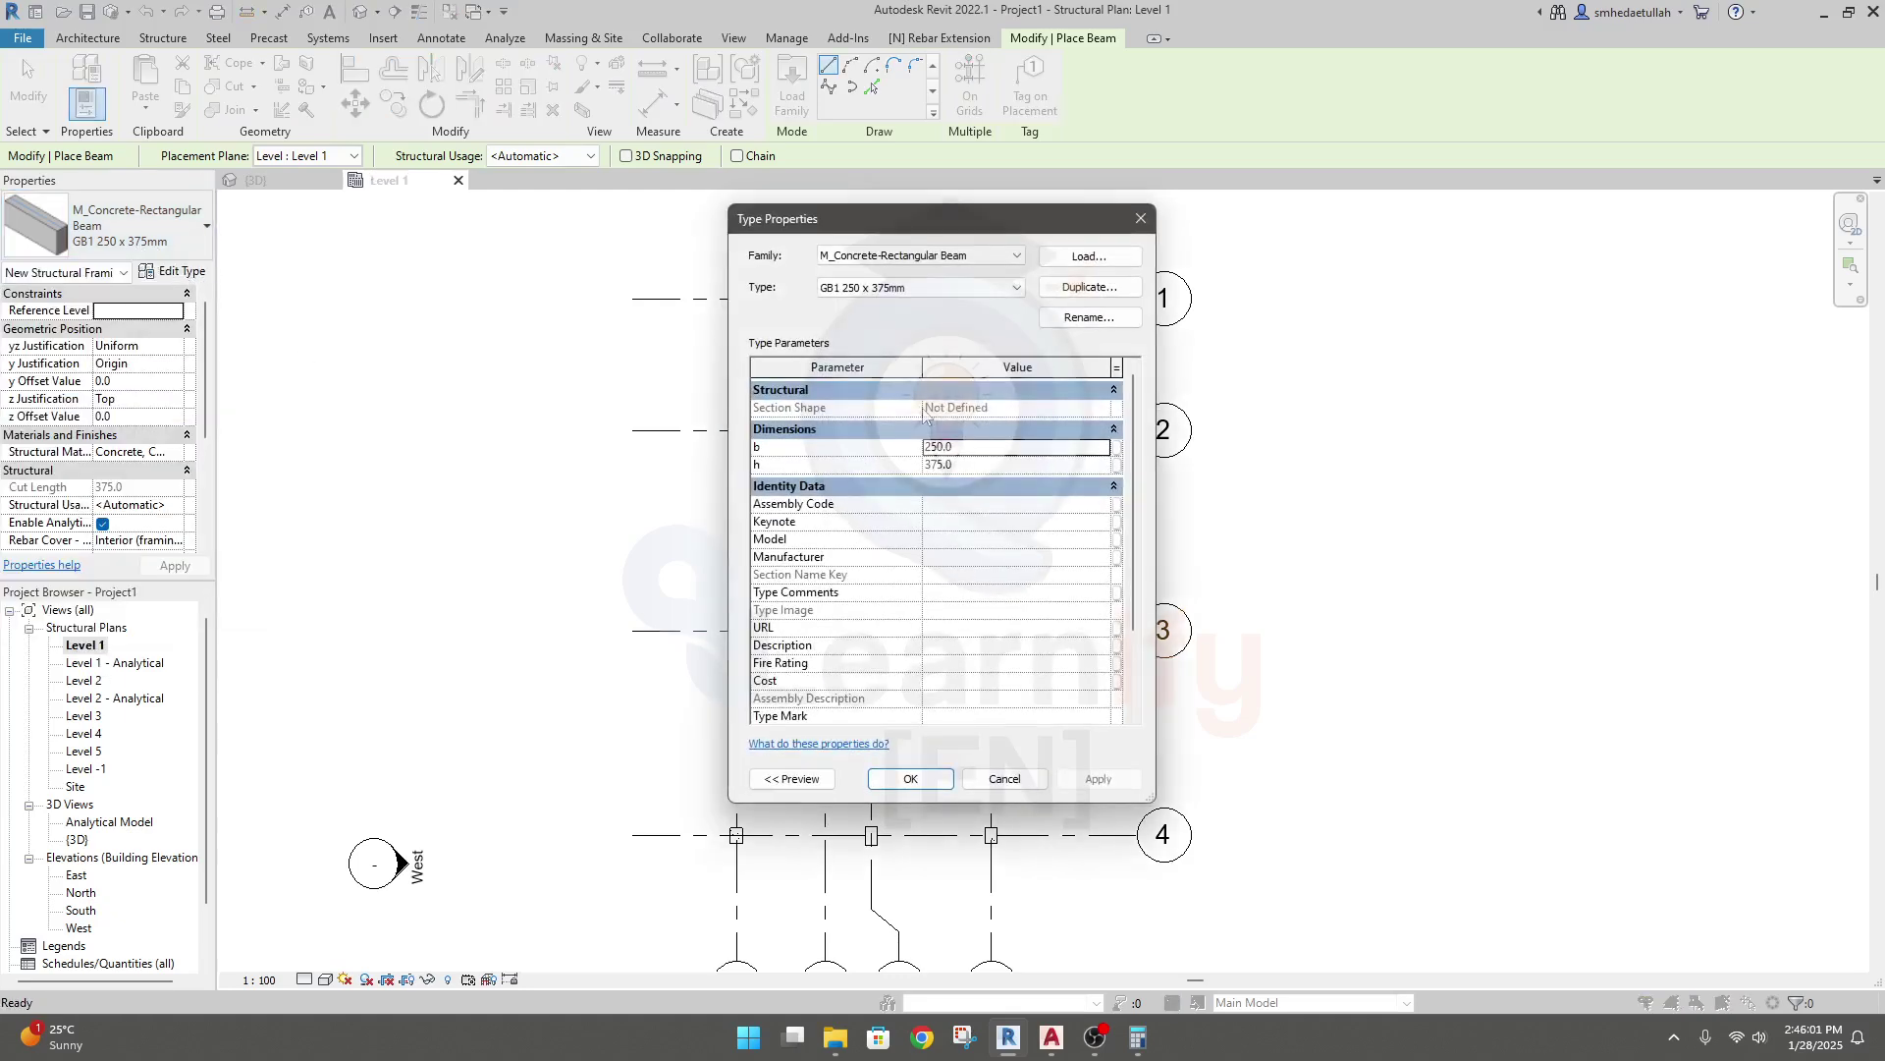
click(1090, 286)
click(882, 497)
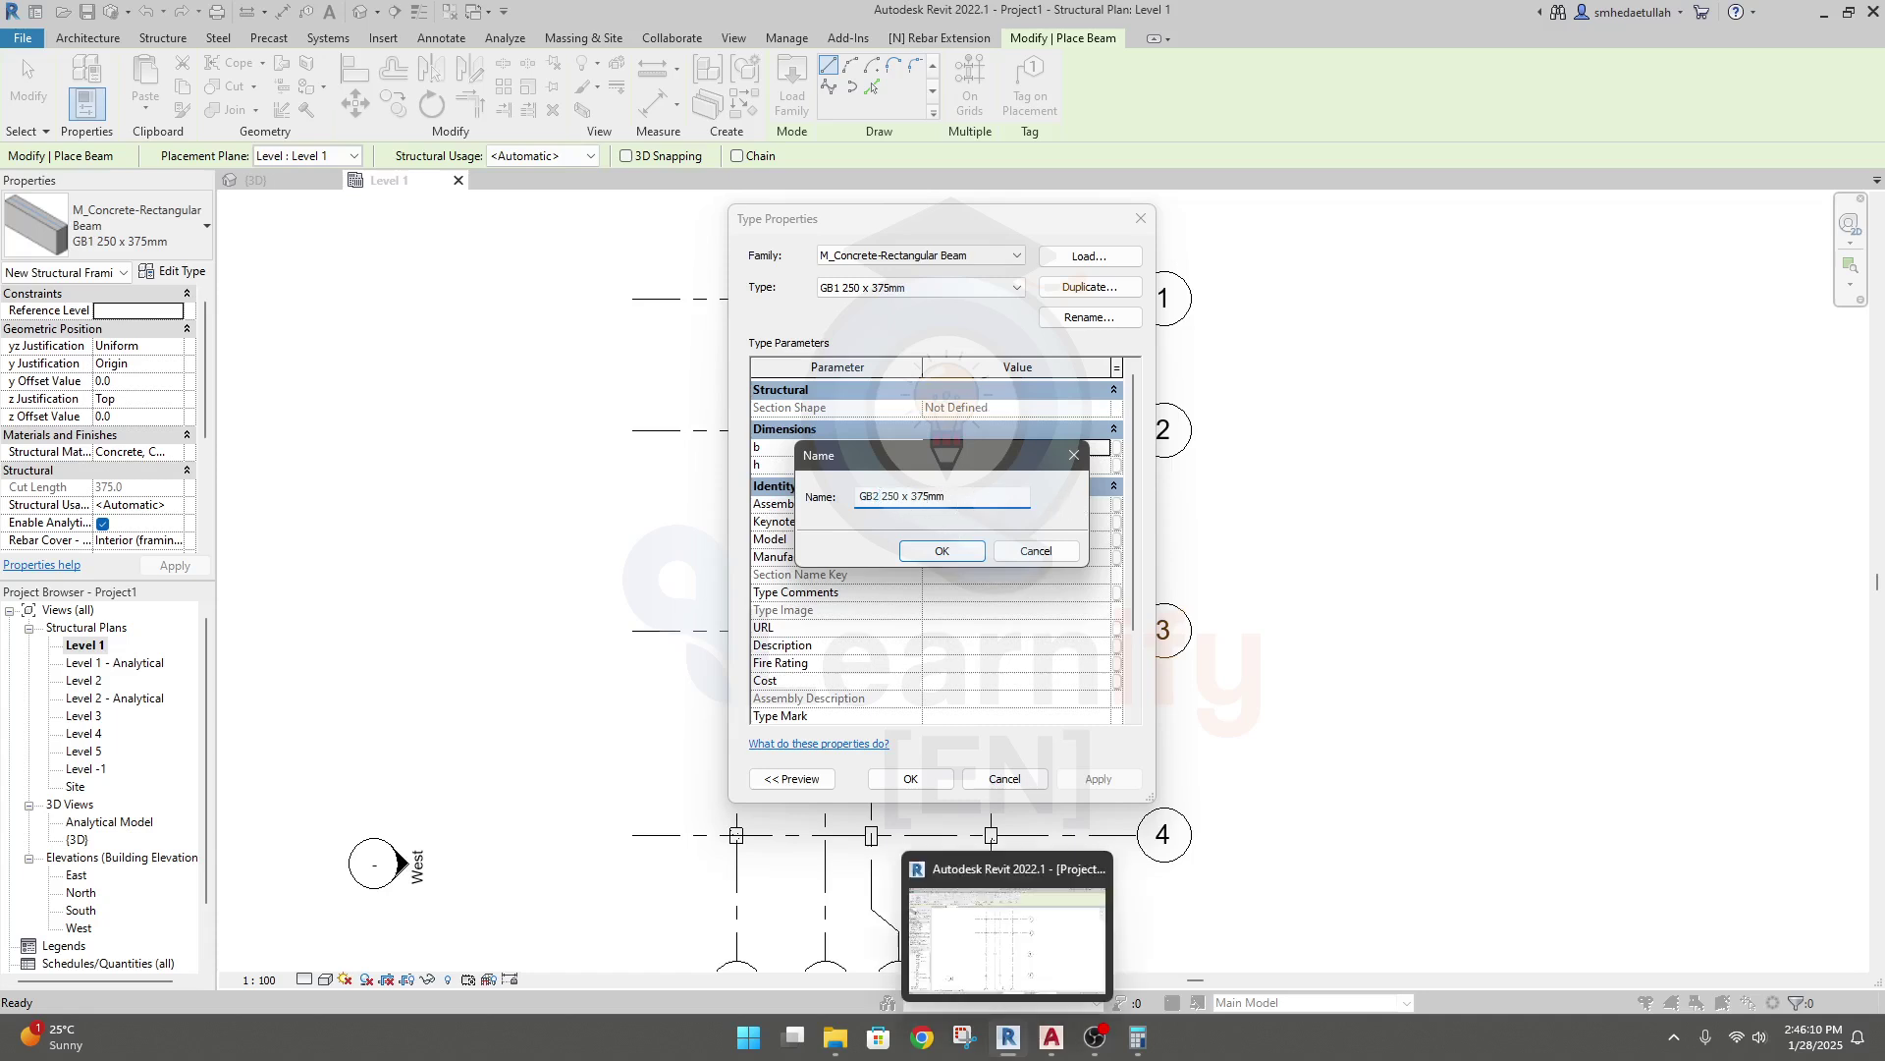
Check the GB2 beam size in the AutoCAD plan, calculate 18*25 in Calculator, and copy the result.
mouse_move(1052, 1049)
click(1054, 967)
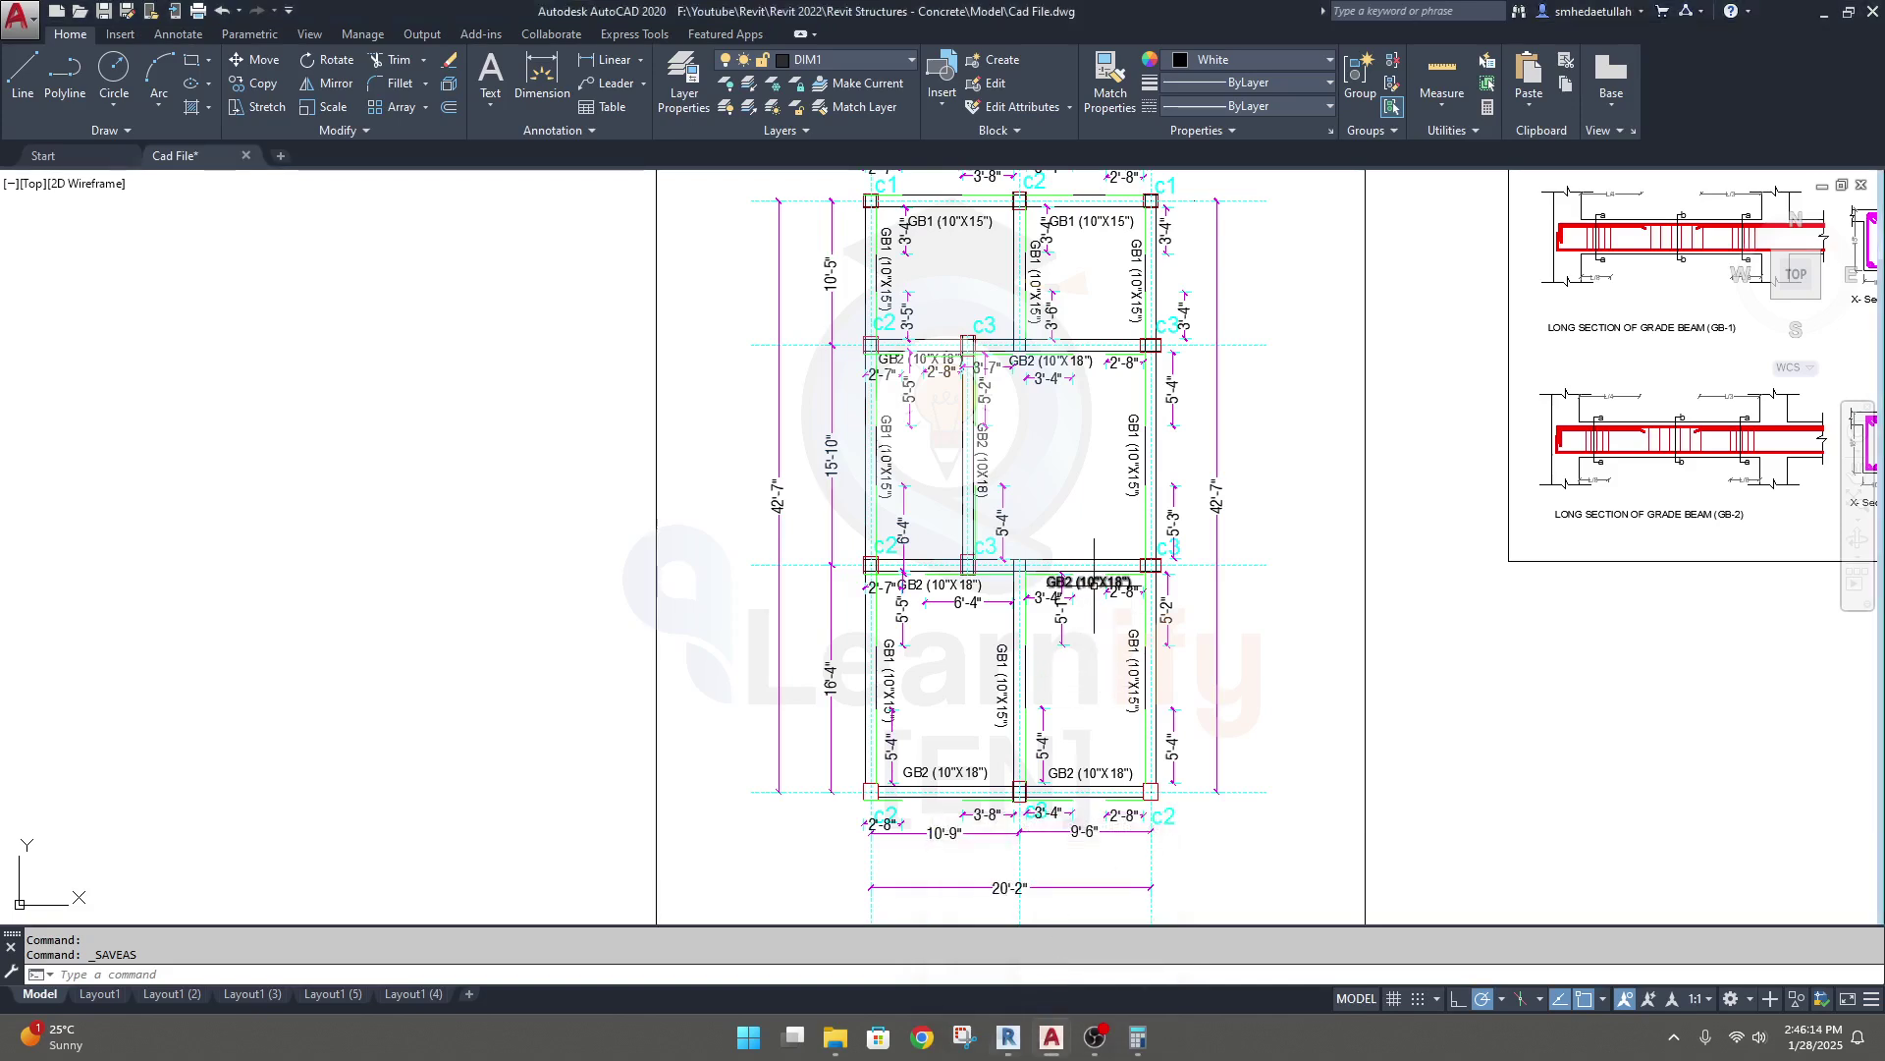
mouse_move(1107, 1041)
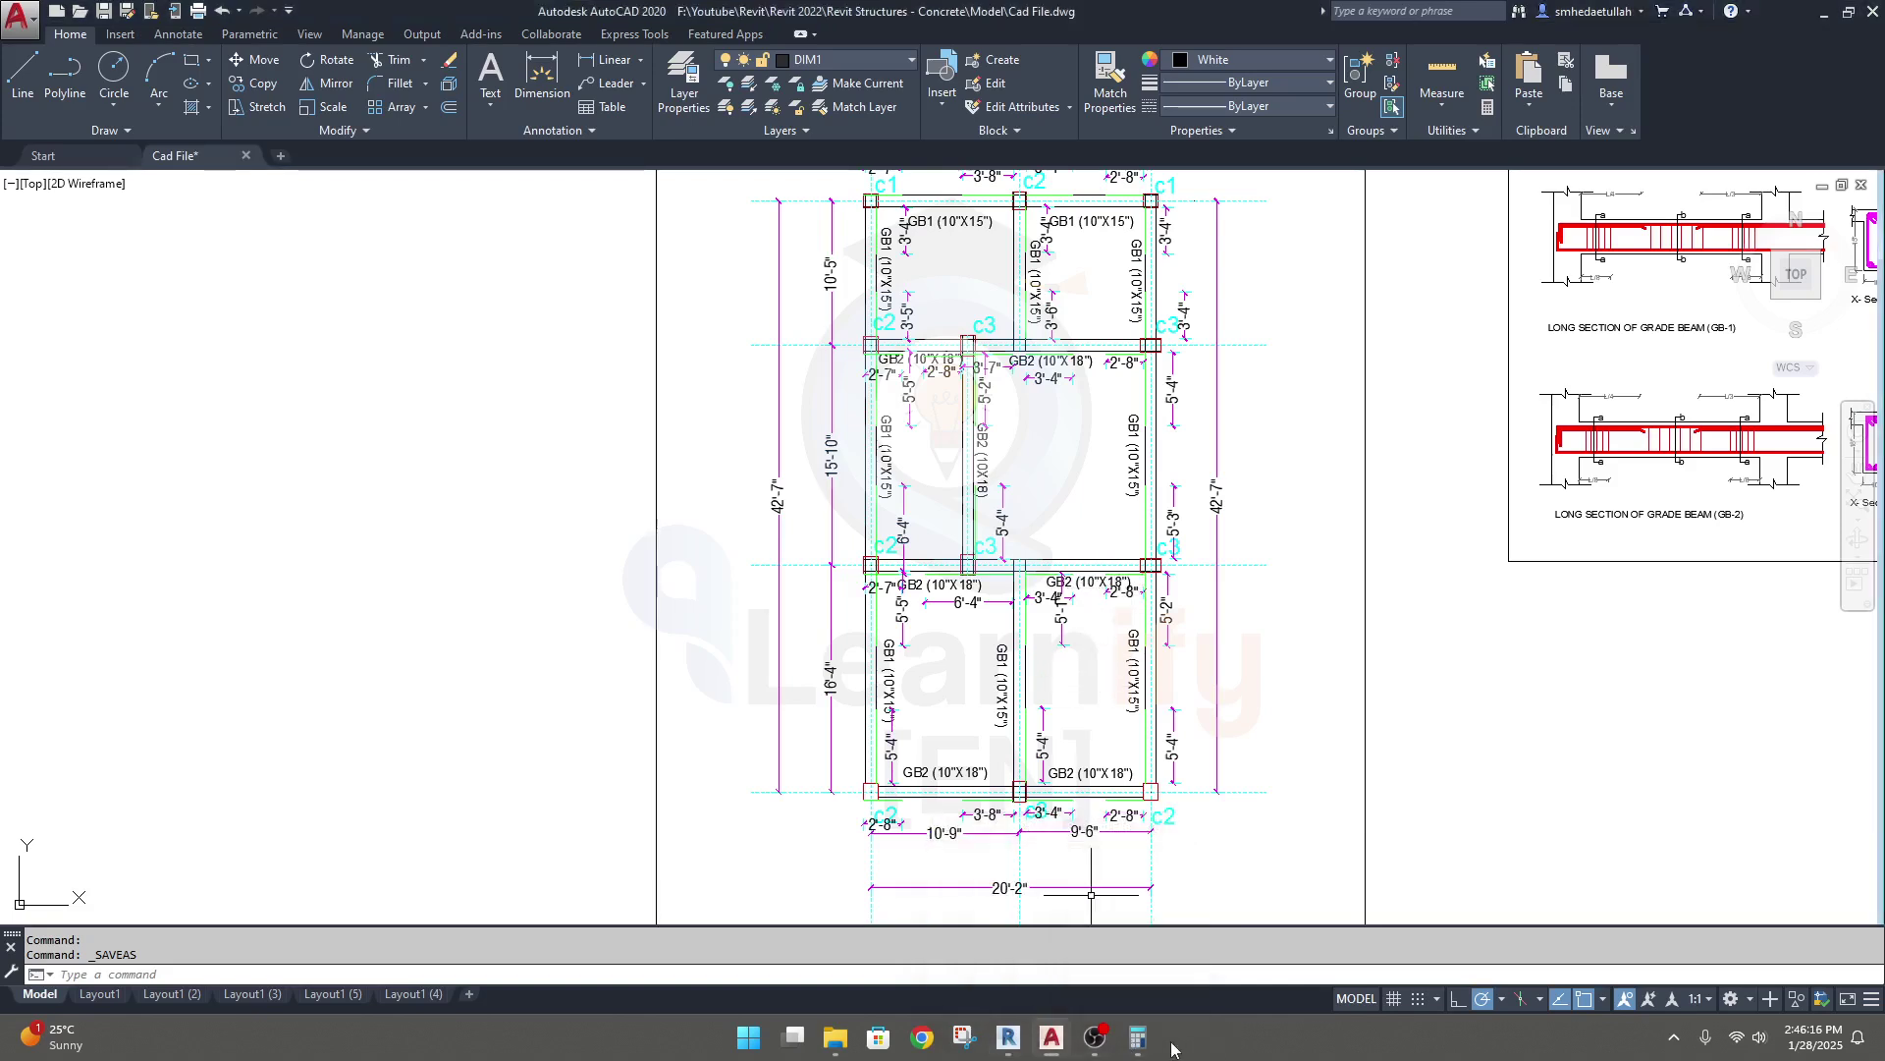
click(1138, 1037)
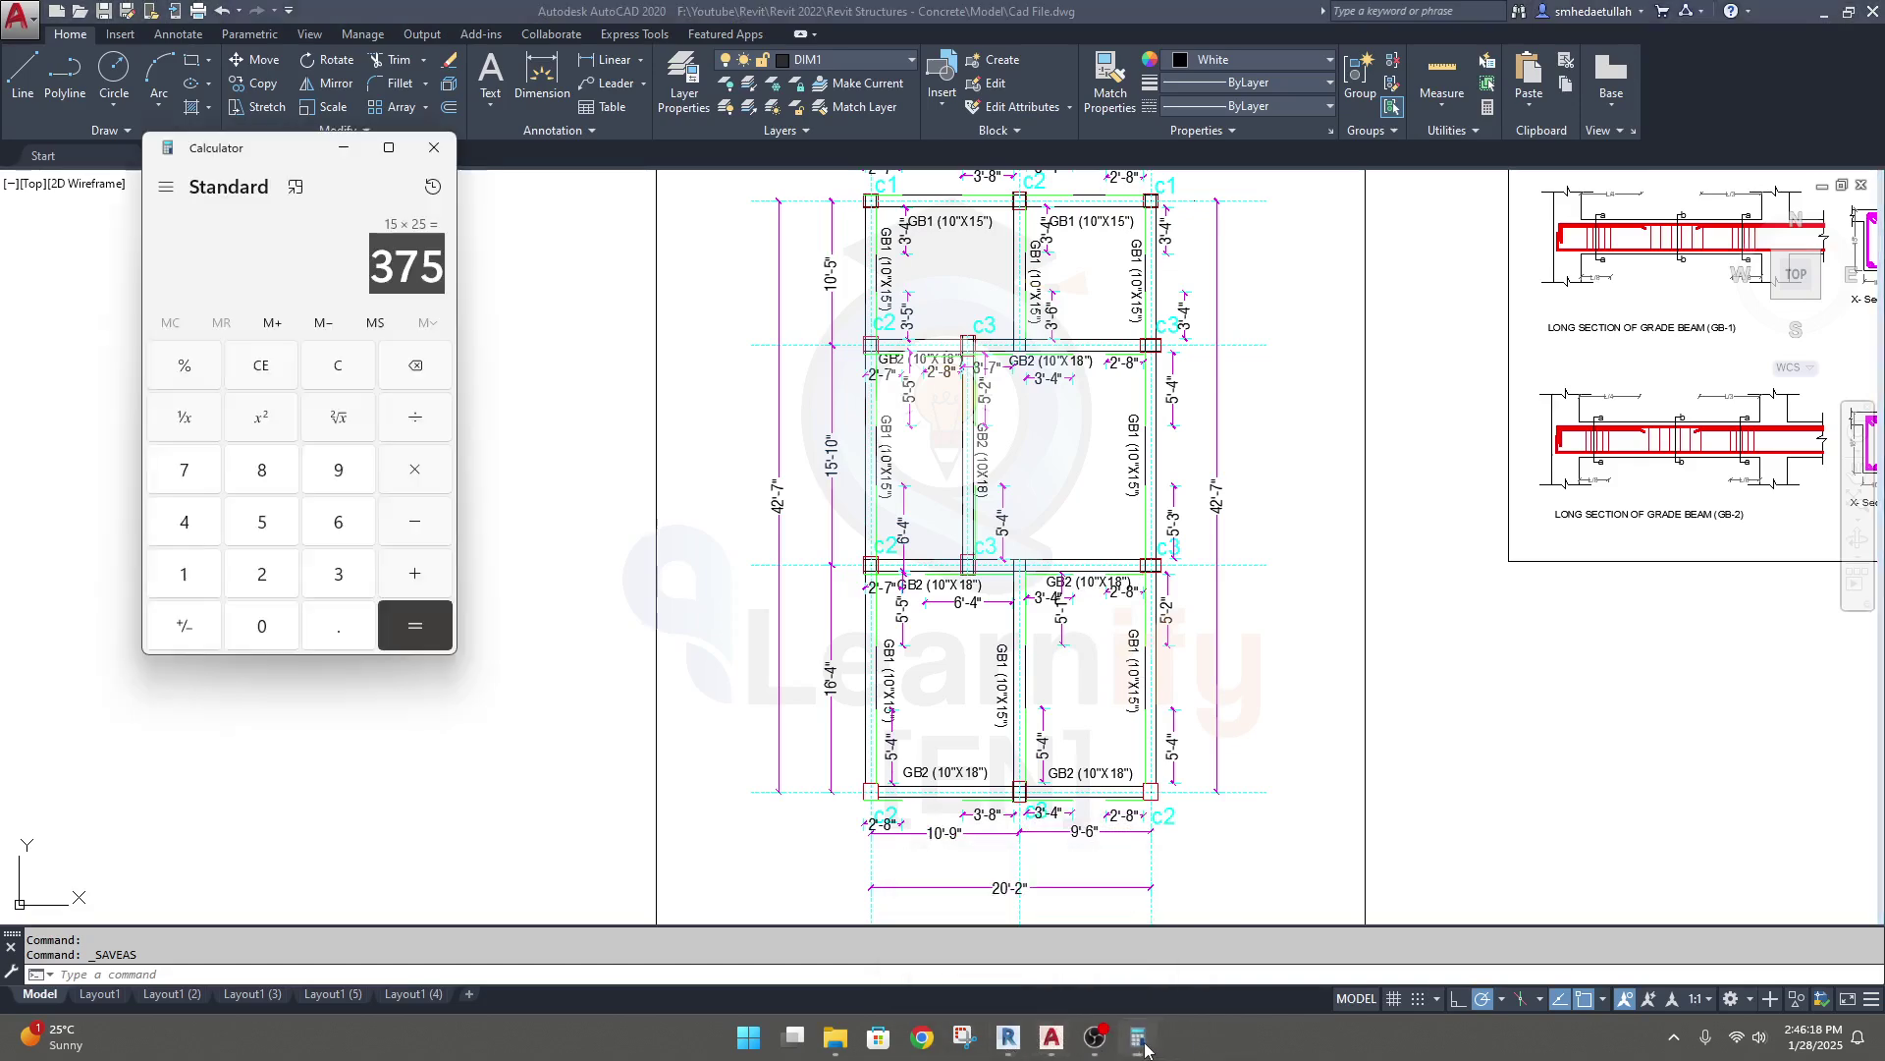
text(18*25)
key(Return)
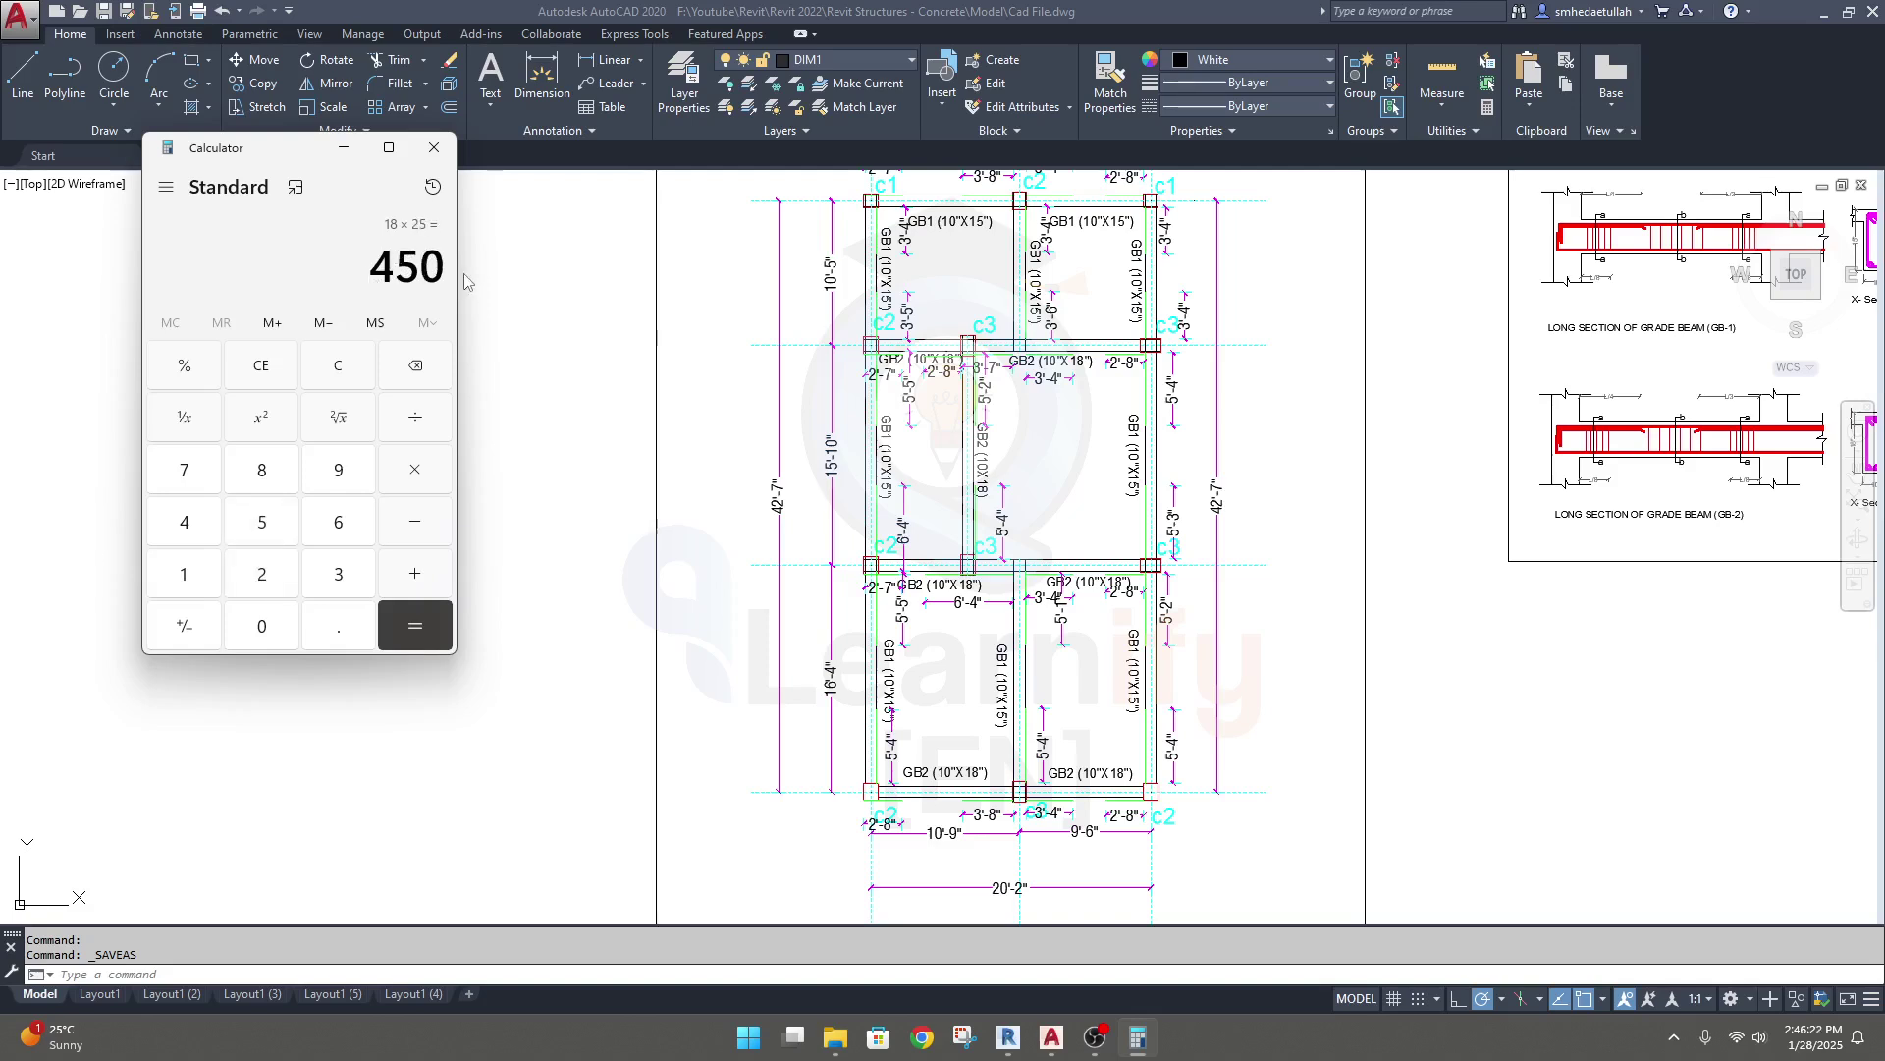
drag(444, 267, 346, 255)
key(ctrl+c)
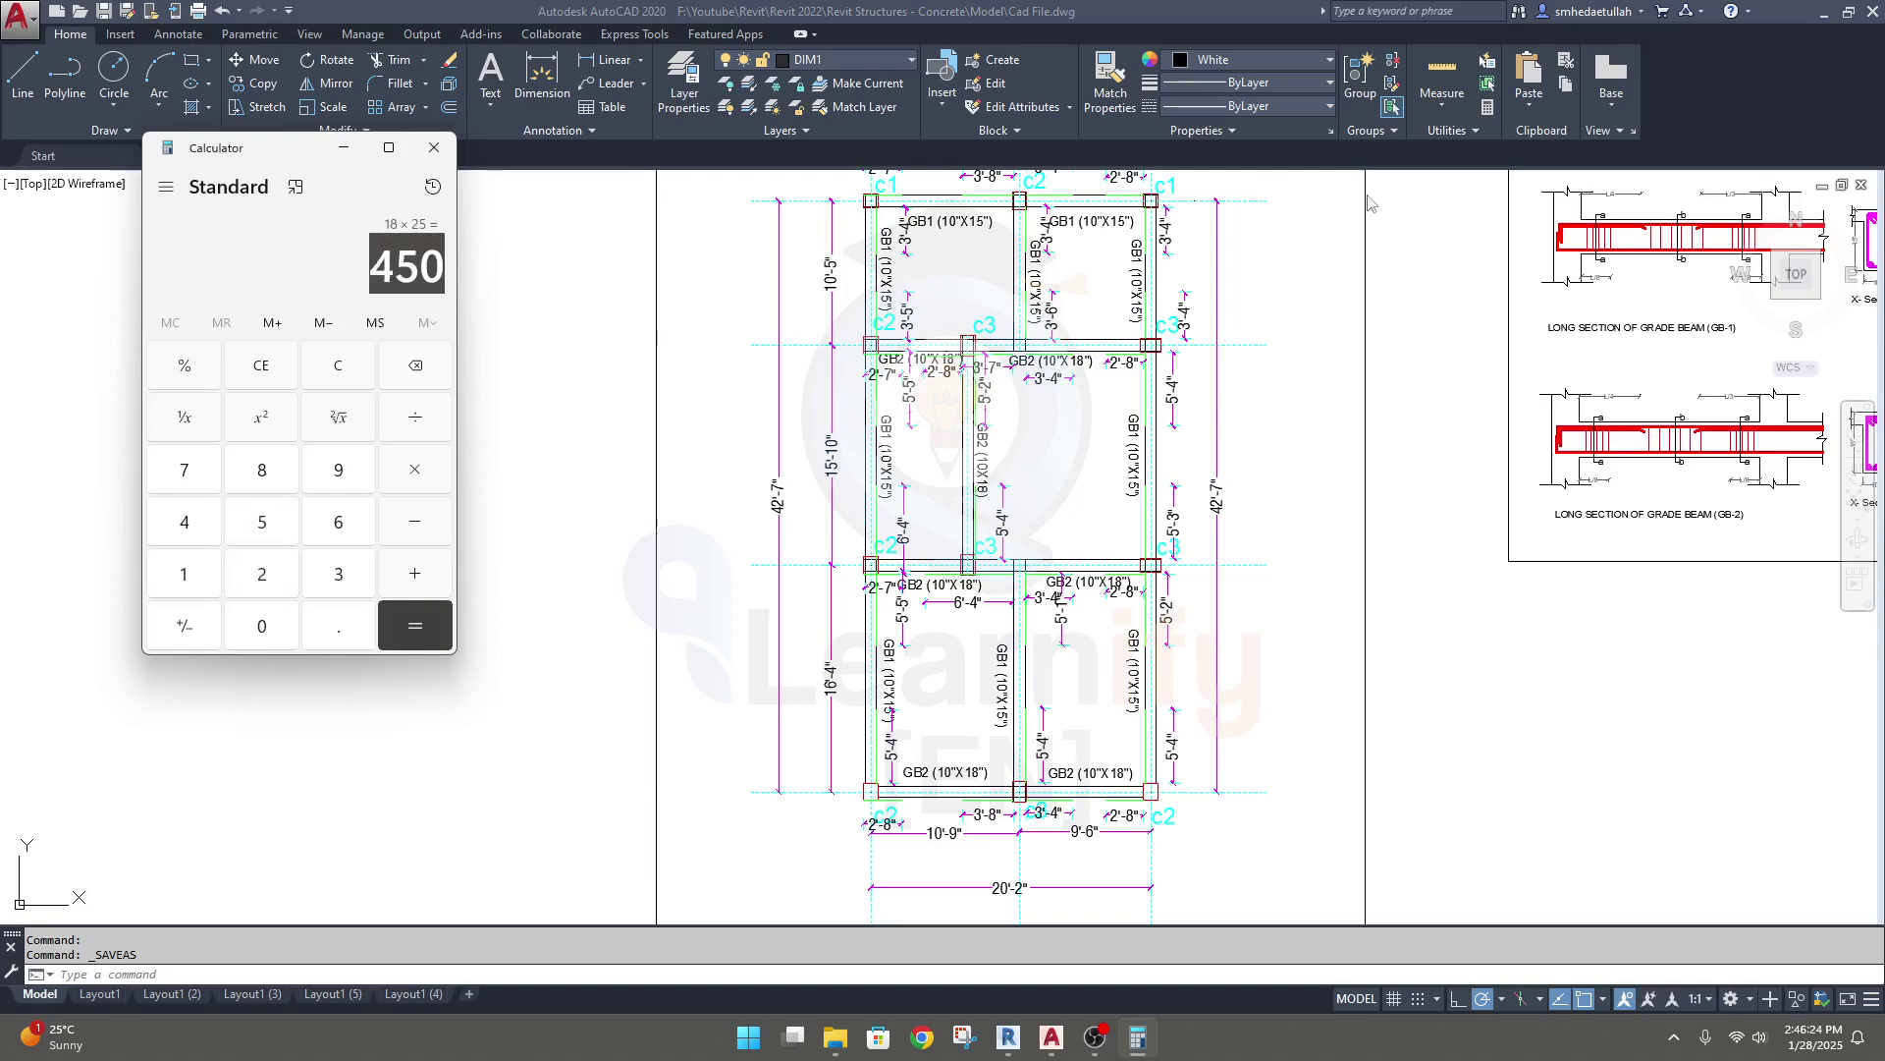
Return to Revit, name the duplicated type GB2 250 x 450mm, and set its h dimension to 450.
click(1011, 1038)
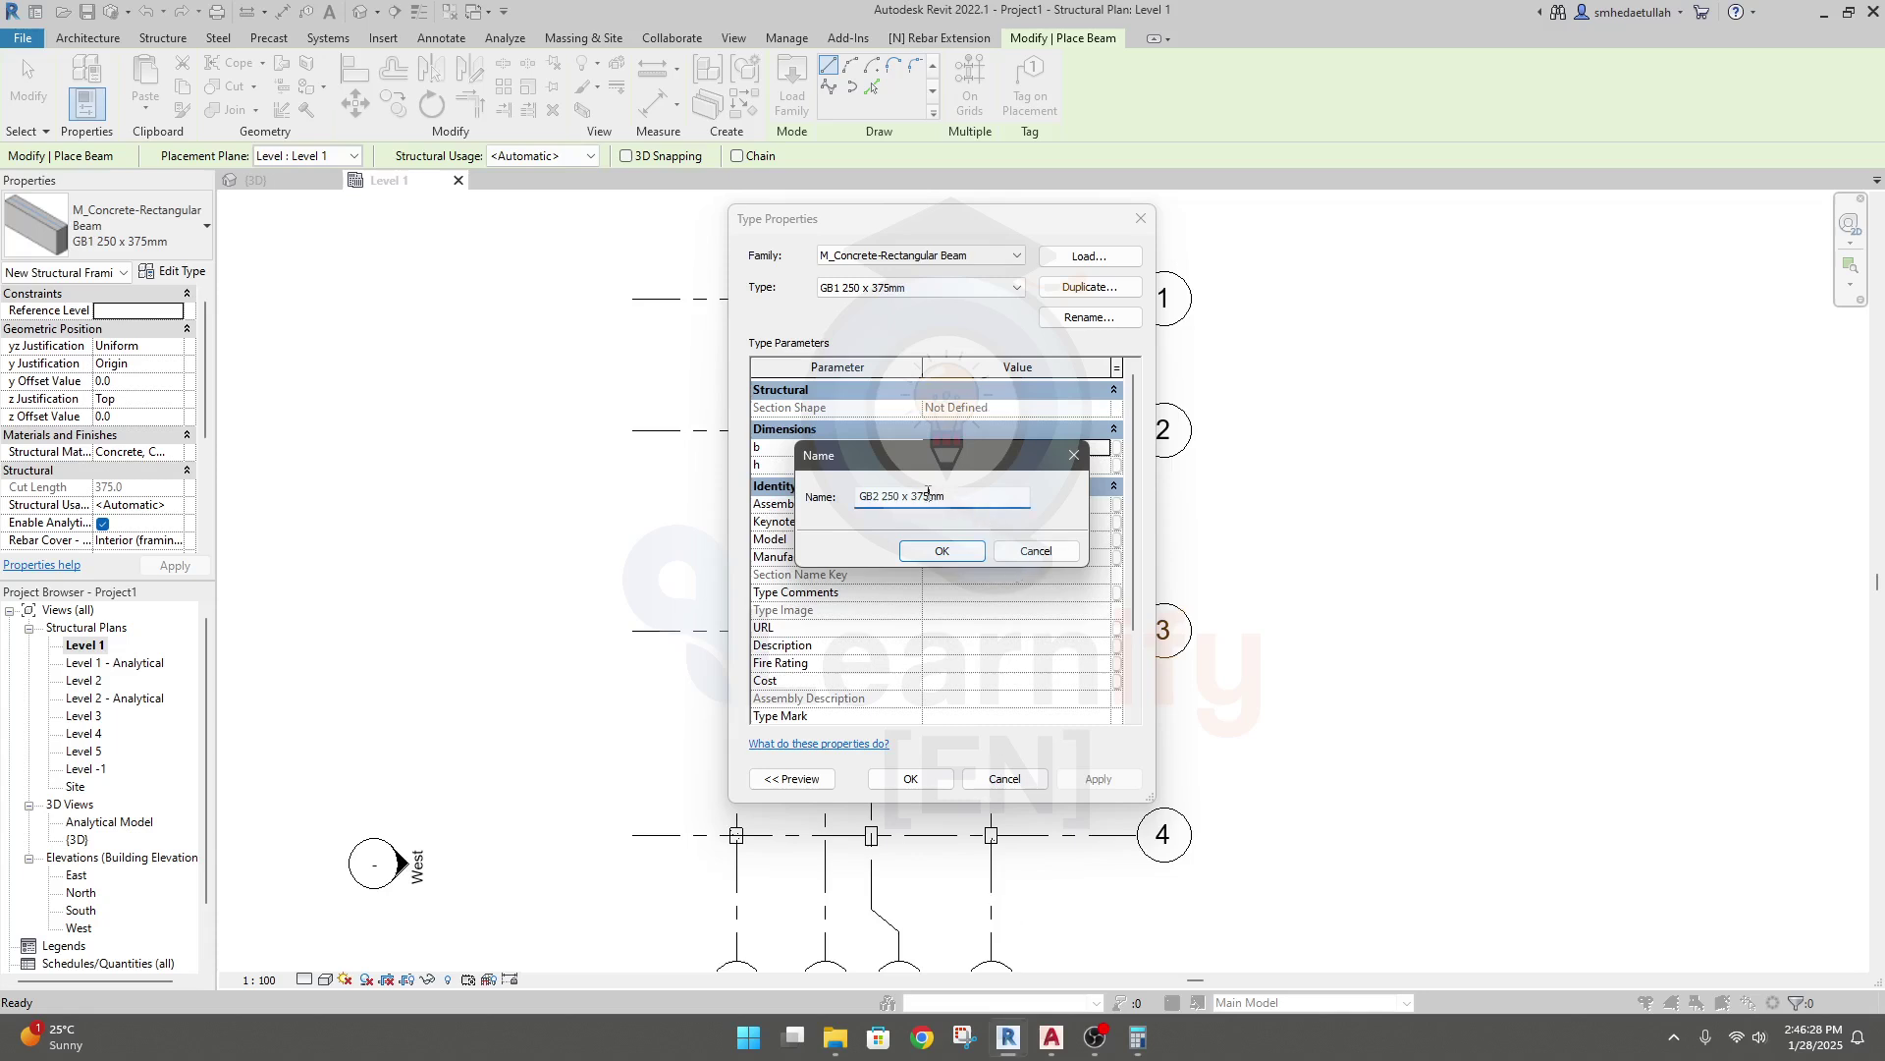
key(ctrl+v)
click(941, 554)
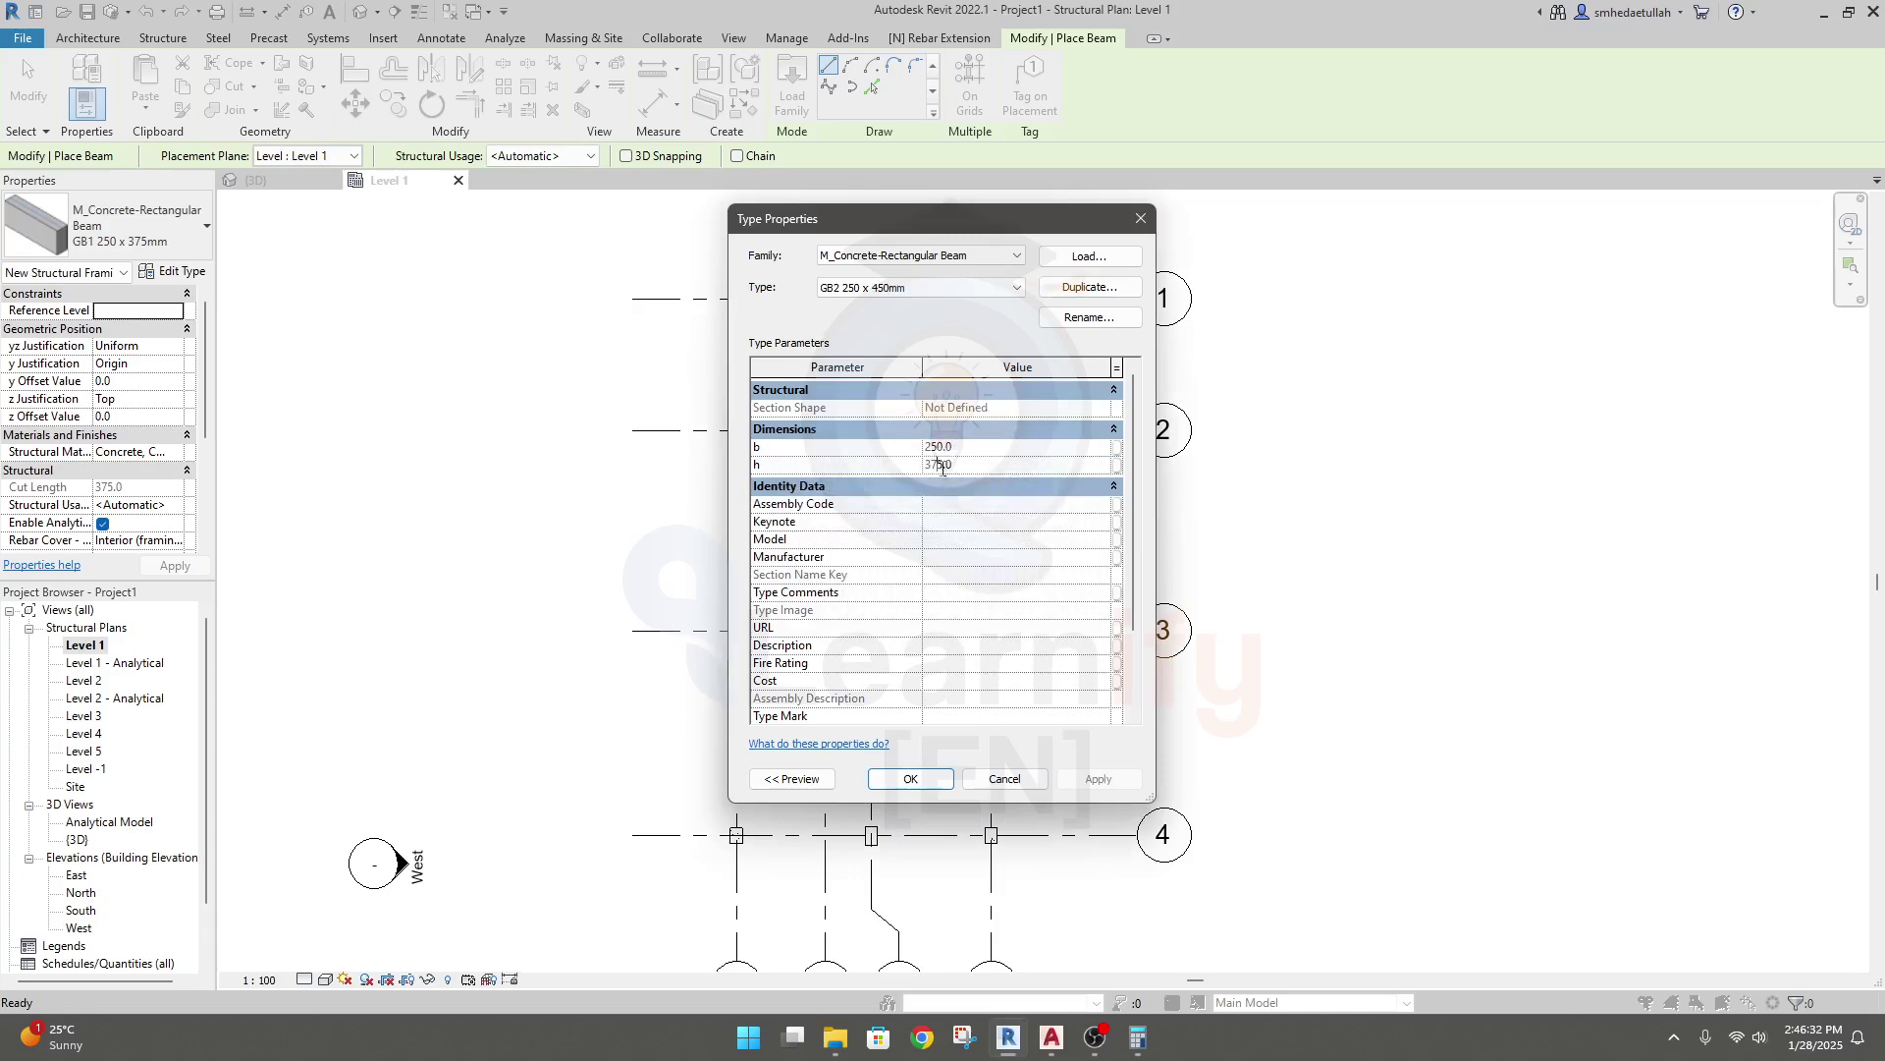
double_click(966, 468)
key(ctrl+v)
click(910, 778)
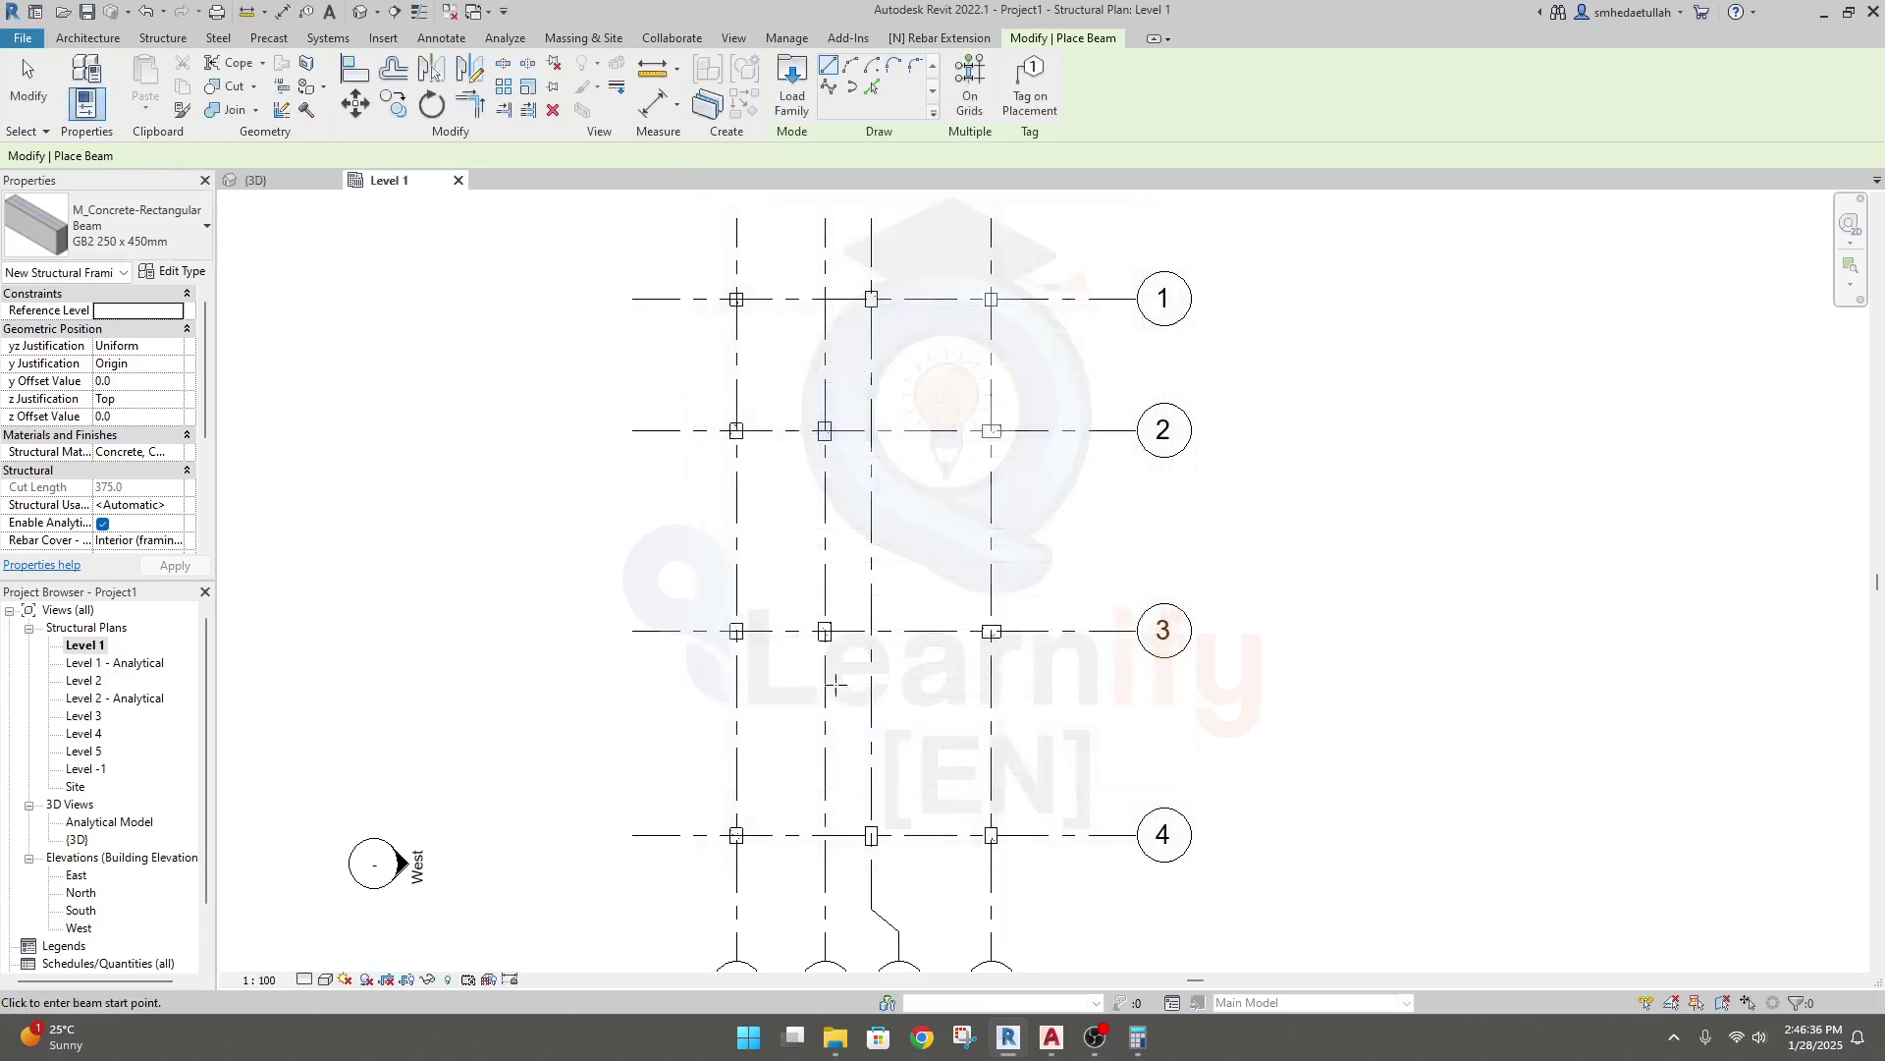
Switch to the AutoCAD grade beam plan and examine where the GB1 and GB2 beams run between columns.
middle_drag(565, 409, 538, 384)
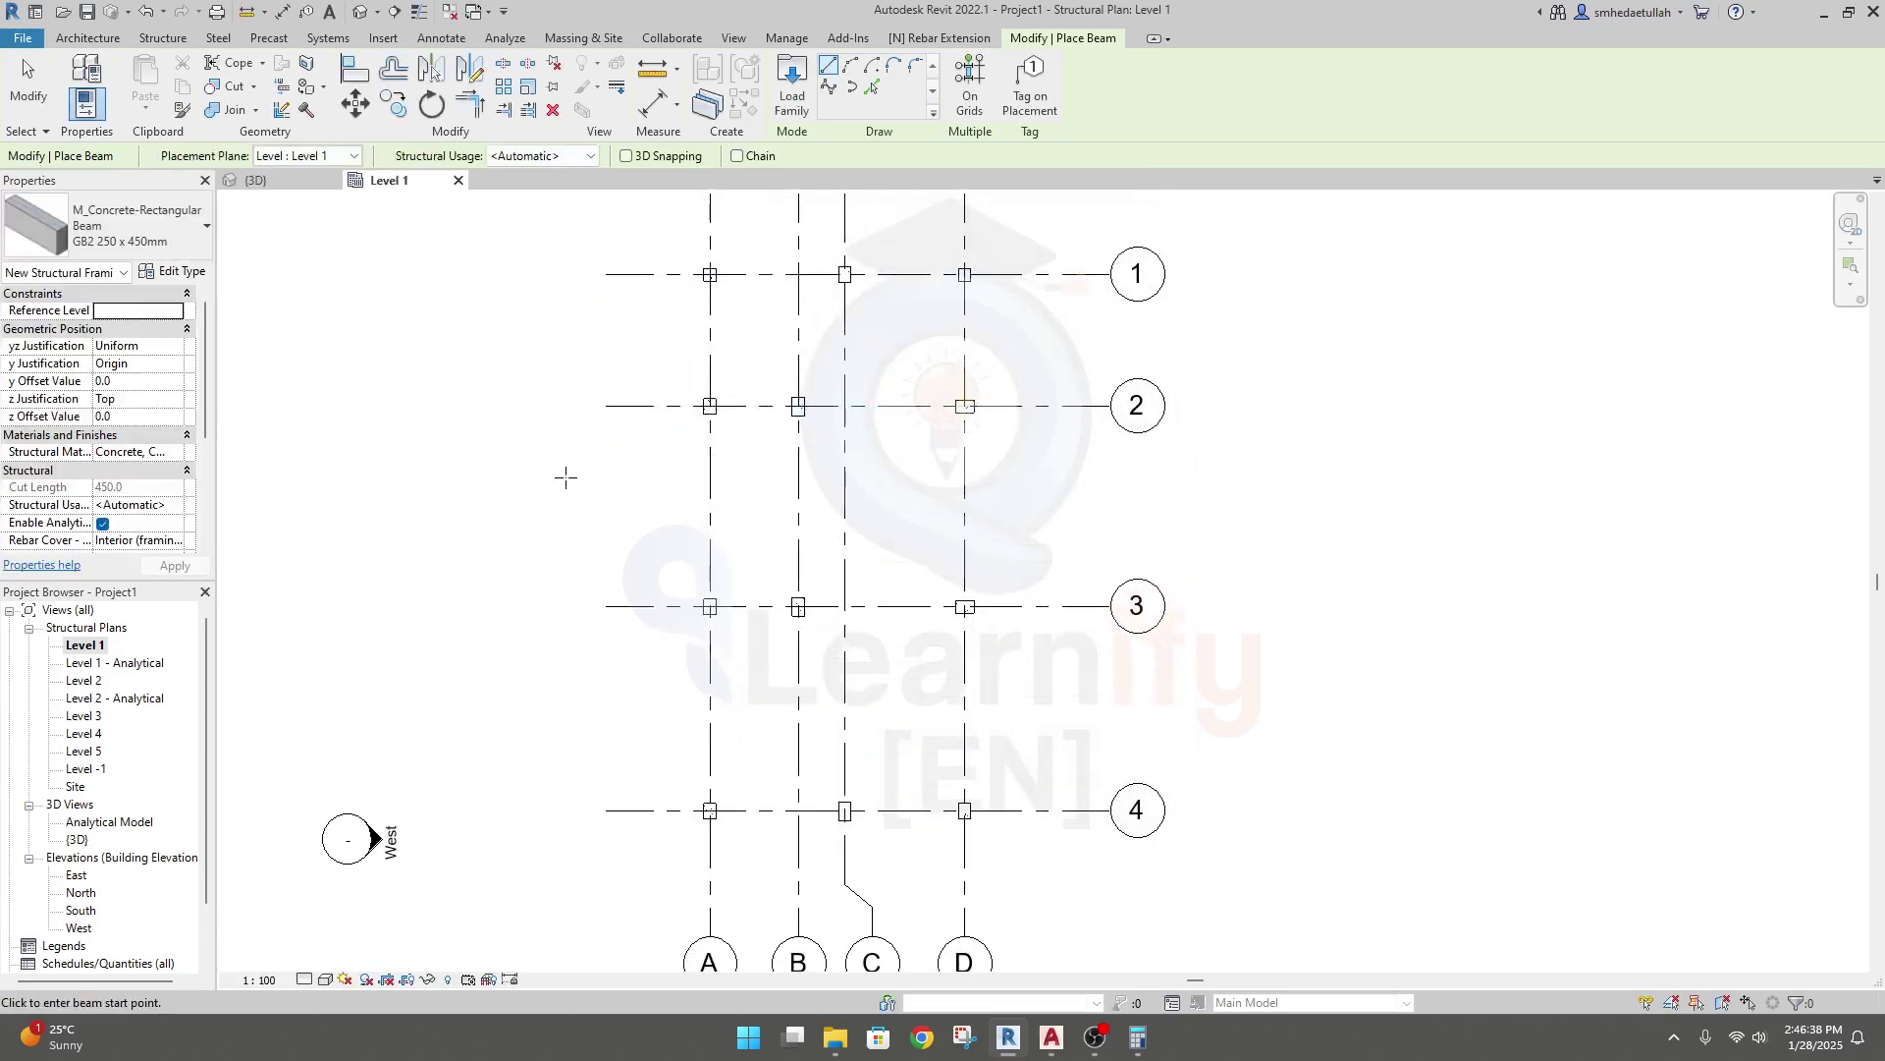
middle_drag(566, 477, 553, 519)
mouse_move(1037, 1051)
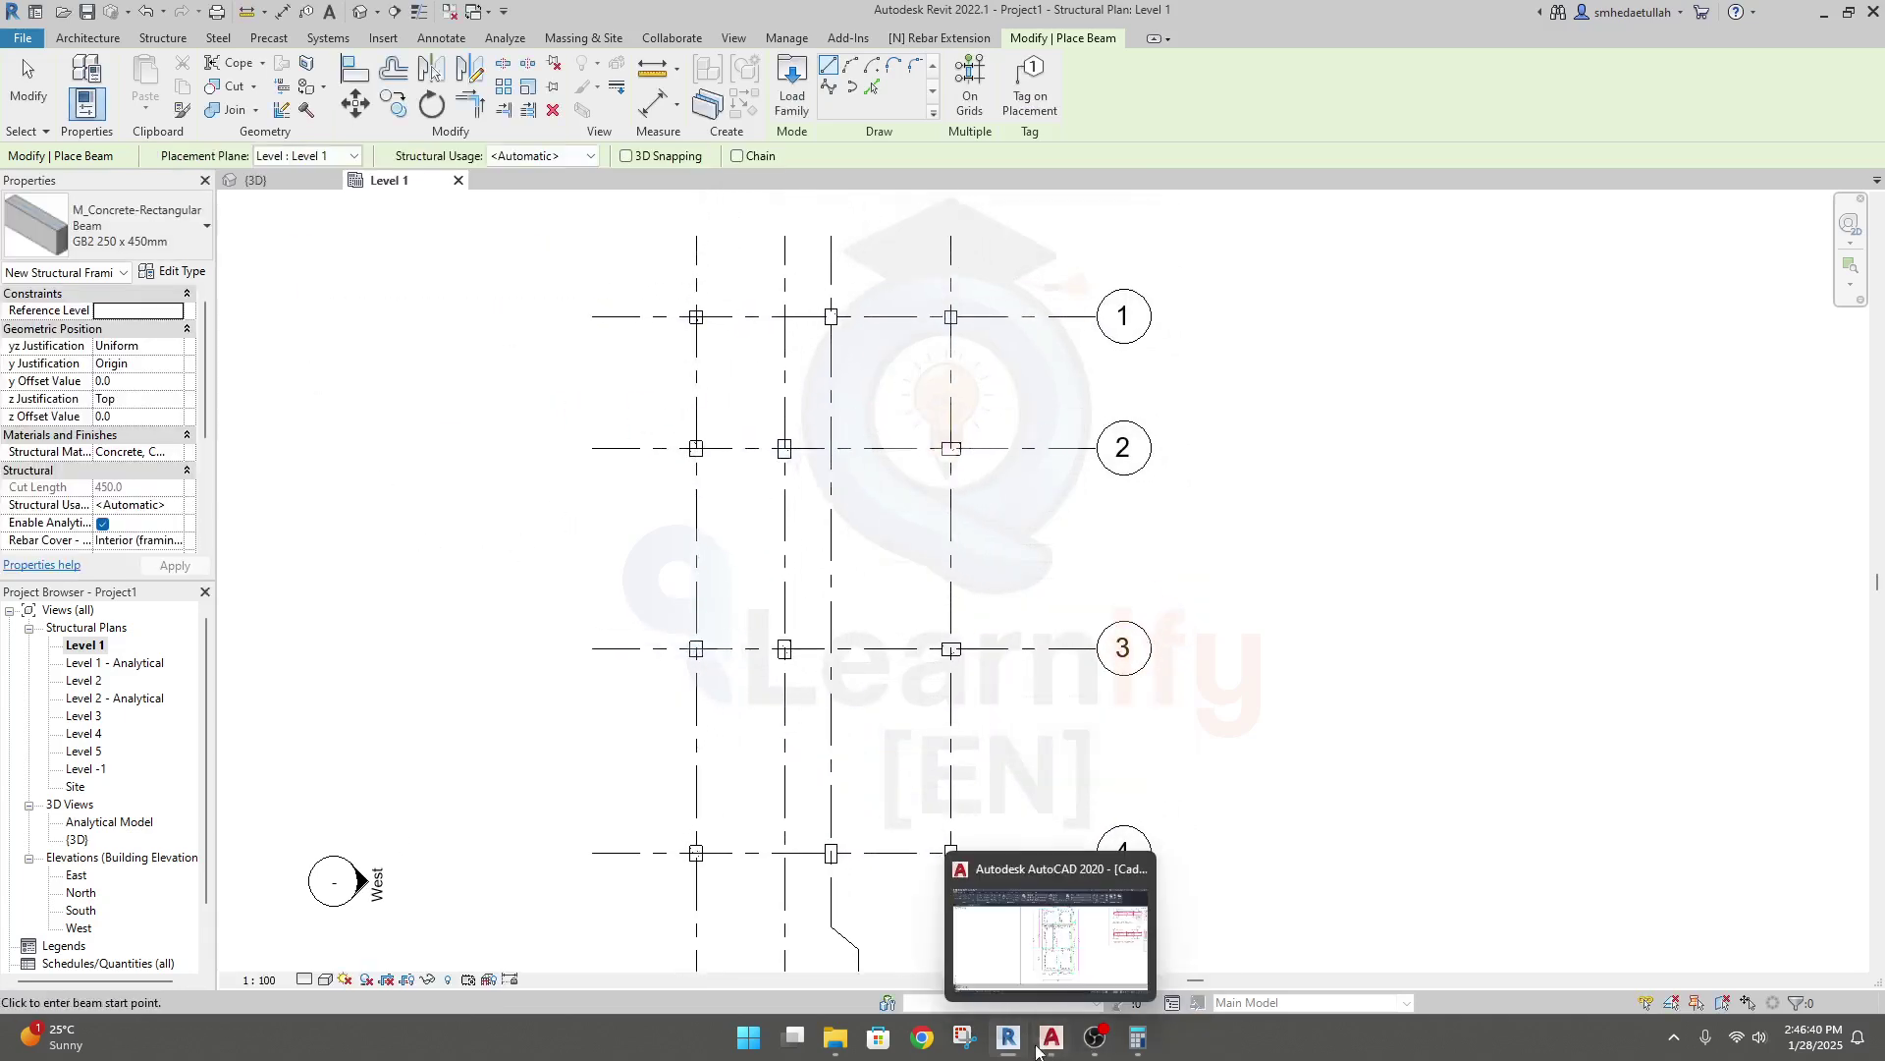
click(1066, 981)
middle_drag(1092, 587, 980, 614)
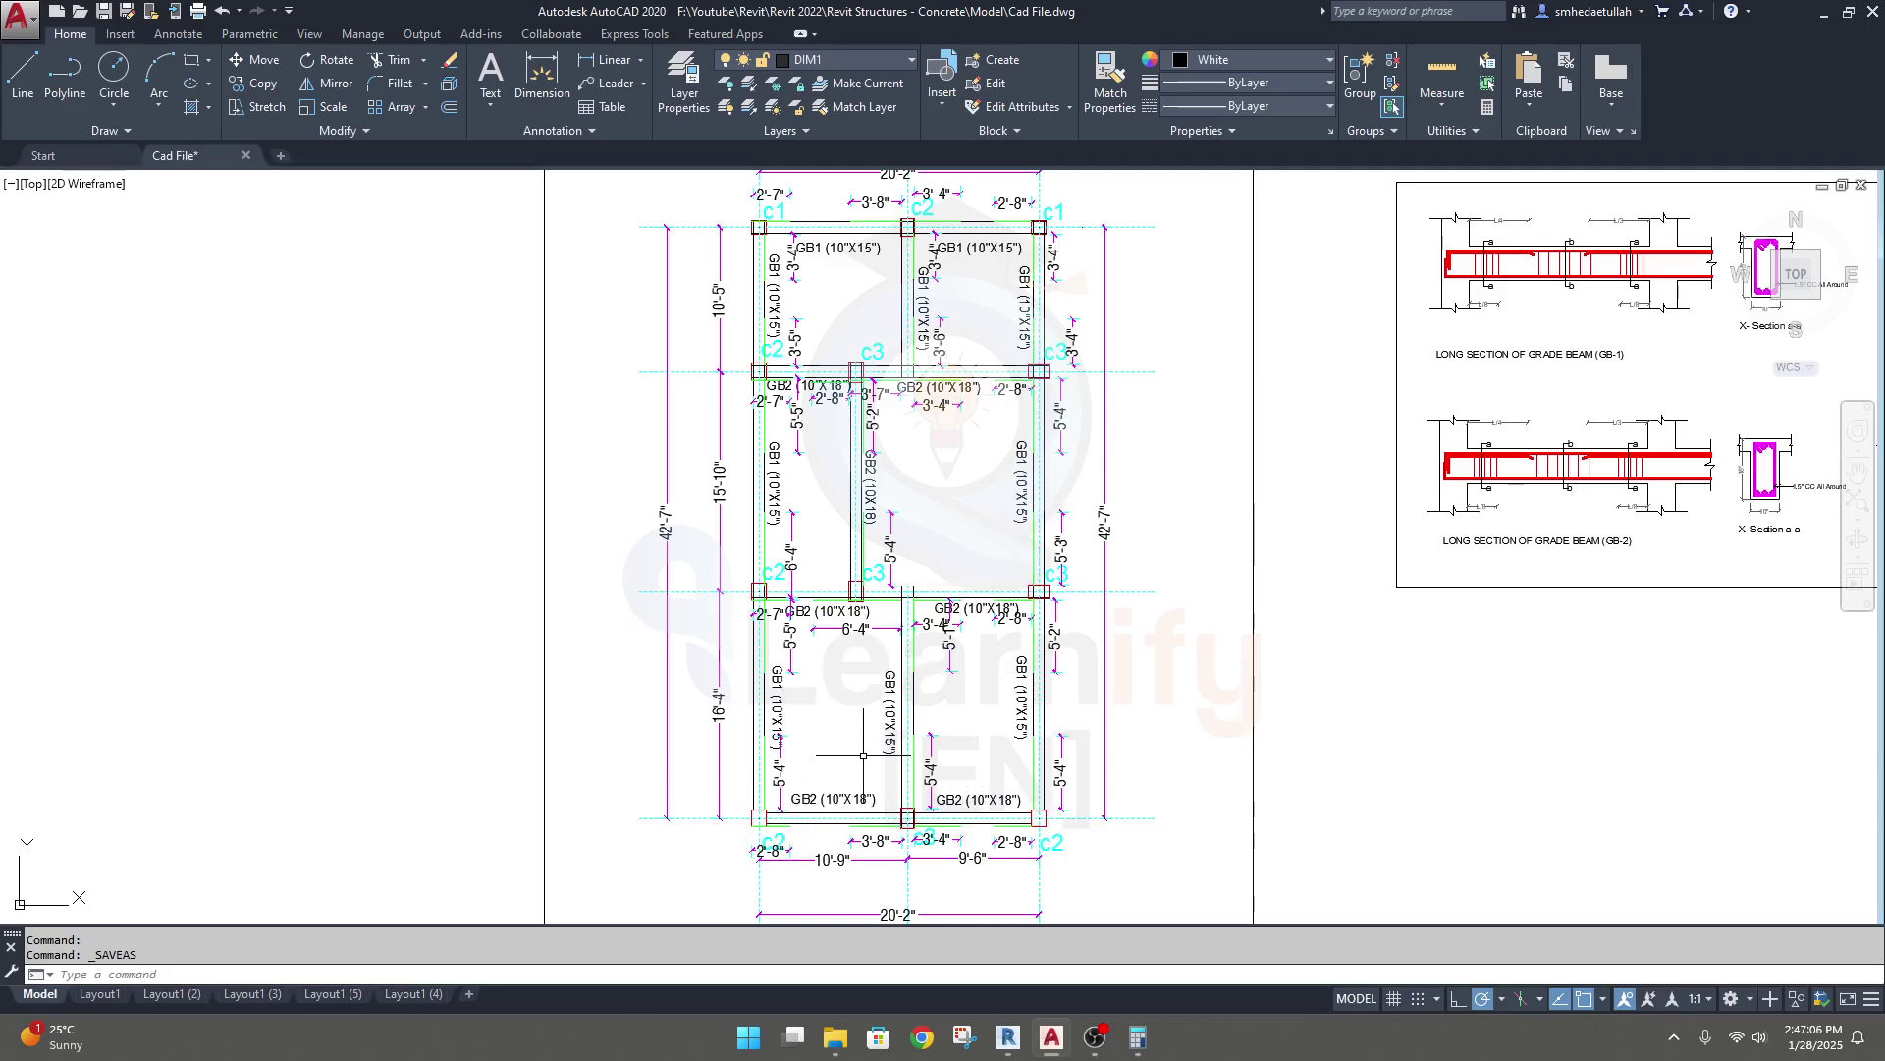
Switch back to Revit and set up GB2 250 x 450mm beam placement on Level 1 with Automatic structural usage and chaining on.
mouse_move(1103, 1052)
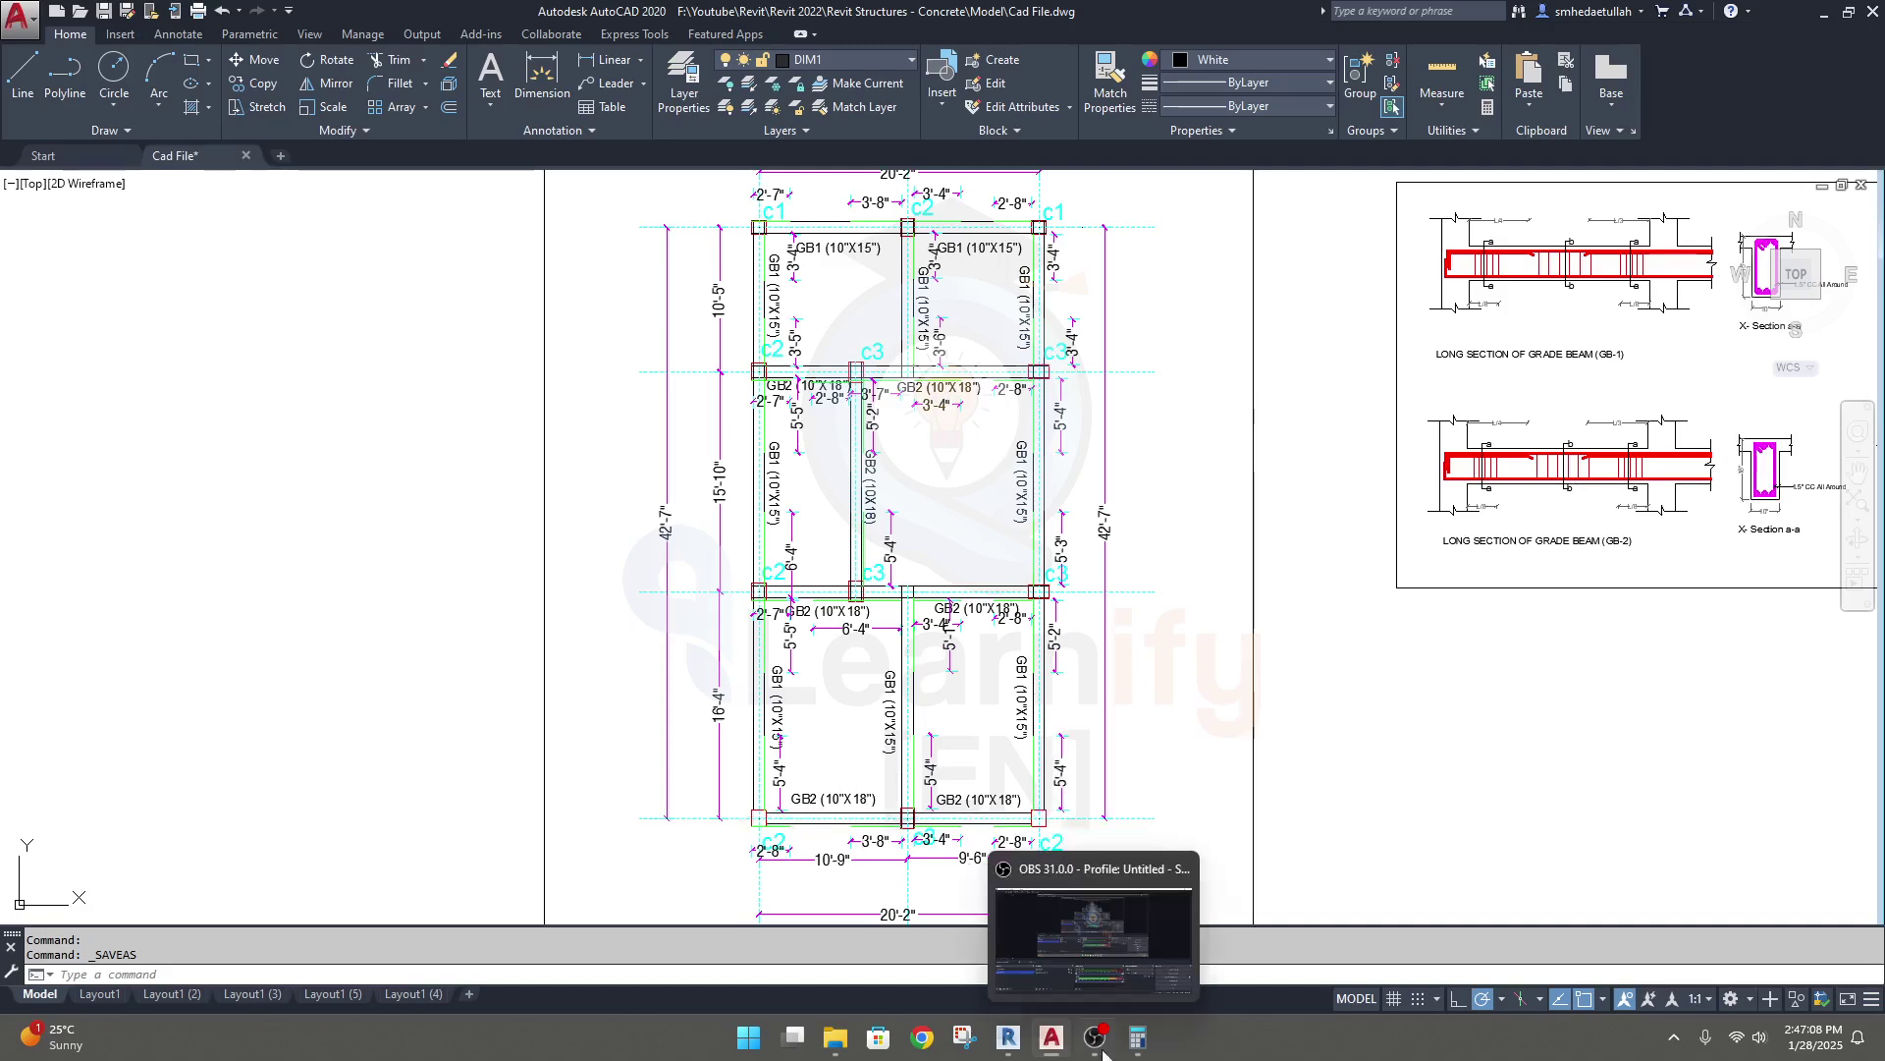
mouse_move(1043, 1053)
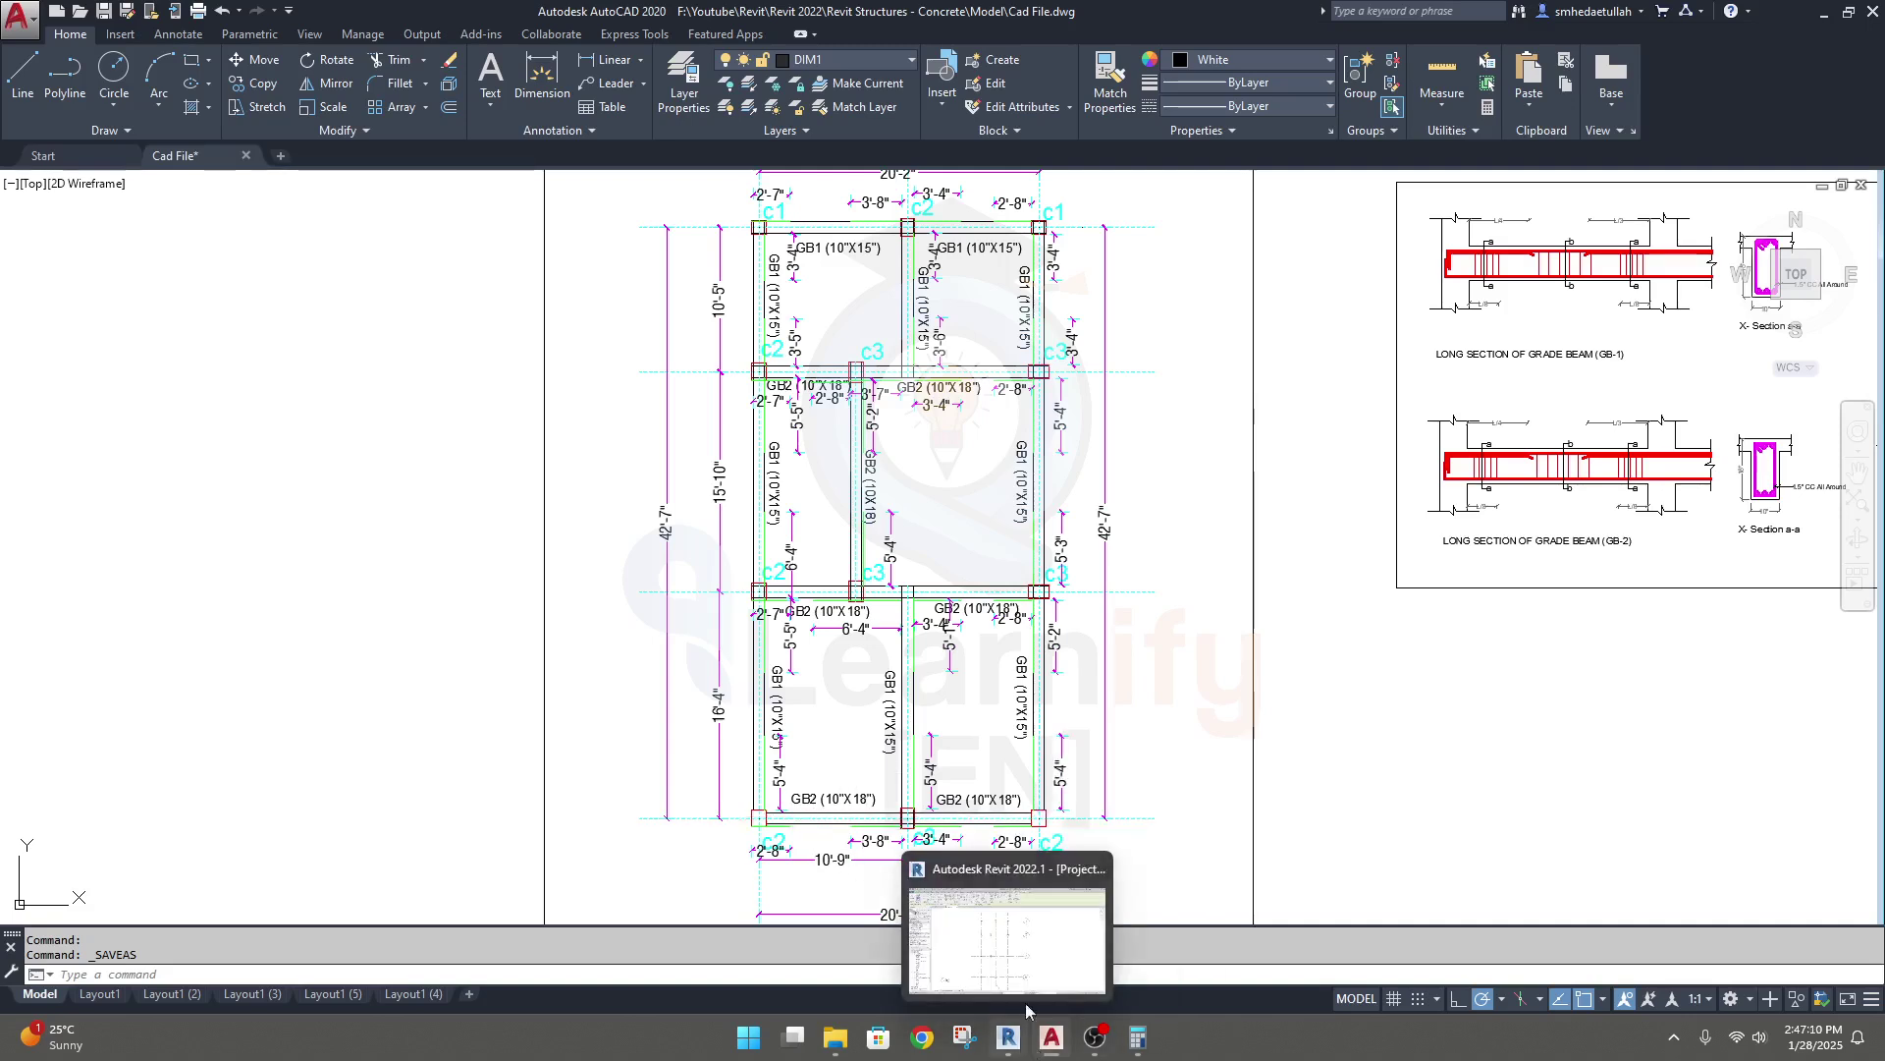
click(1026, 987)
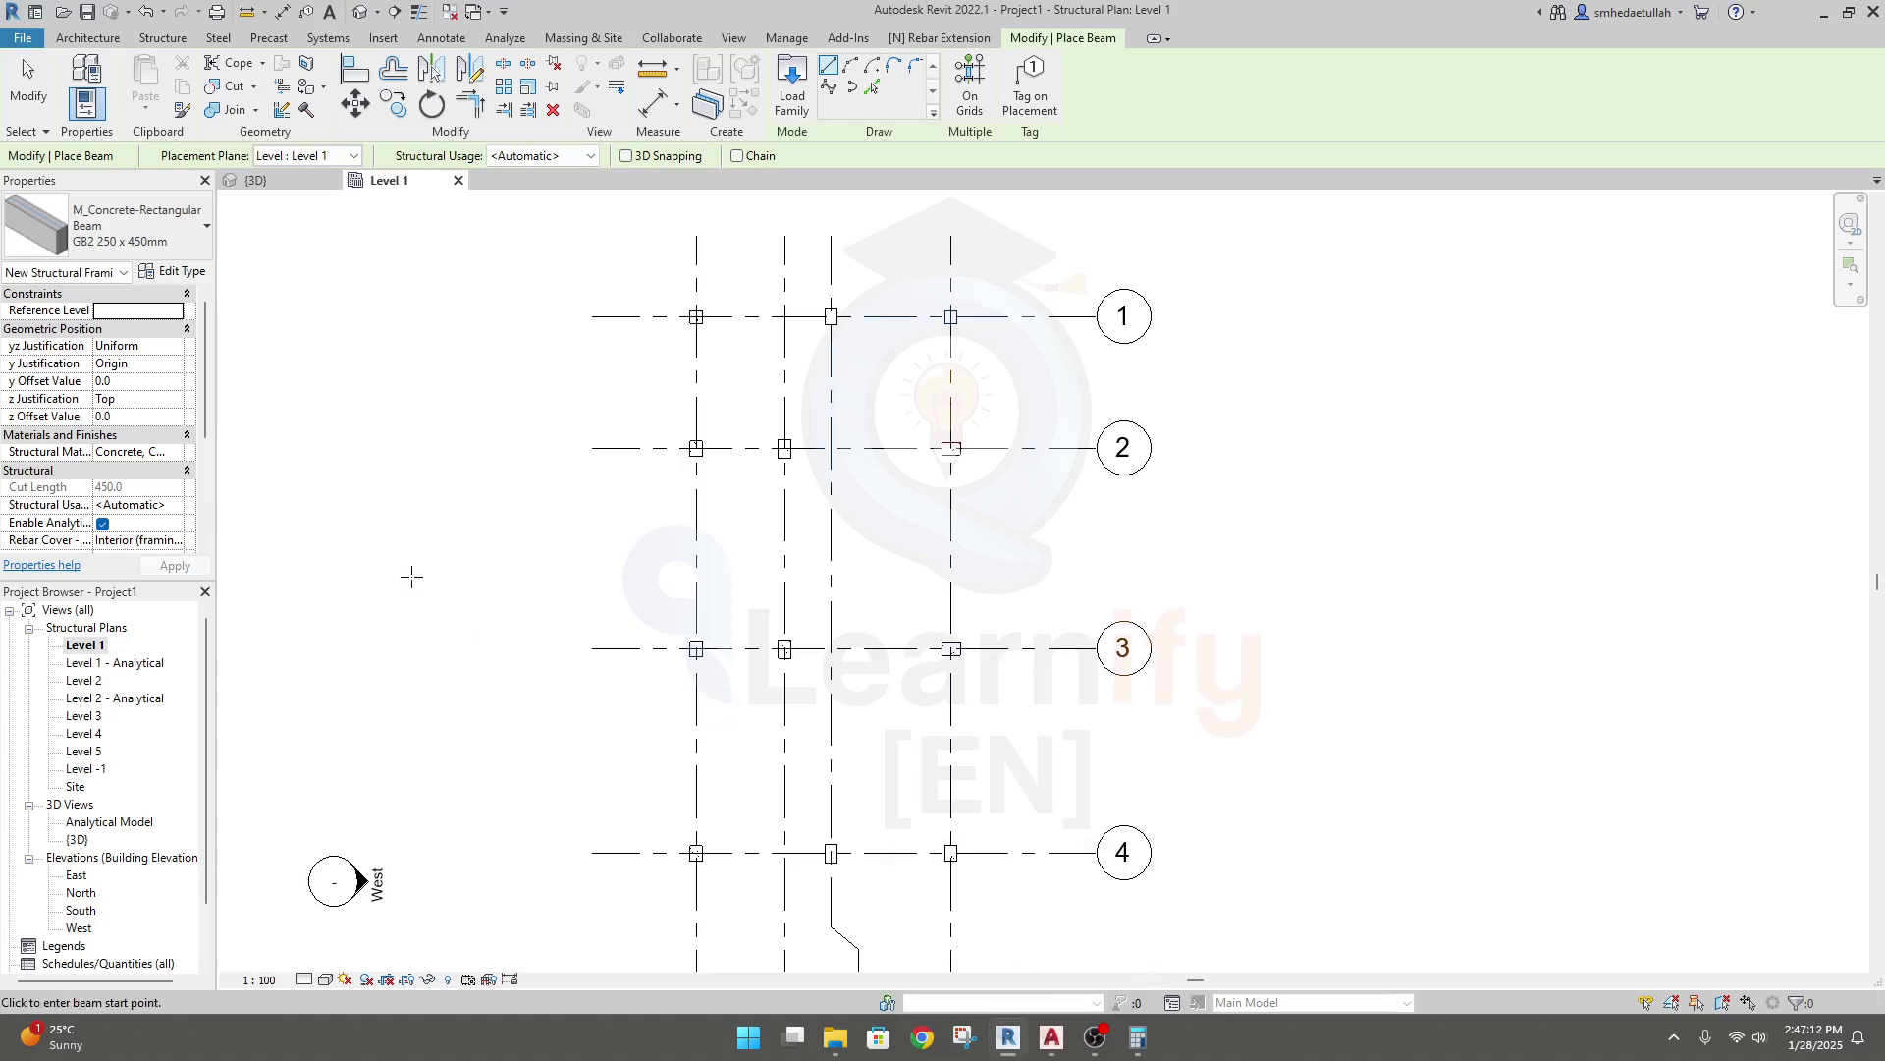
click(202, 230)
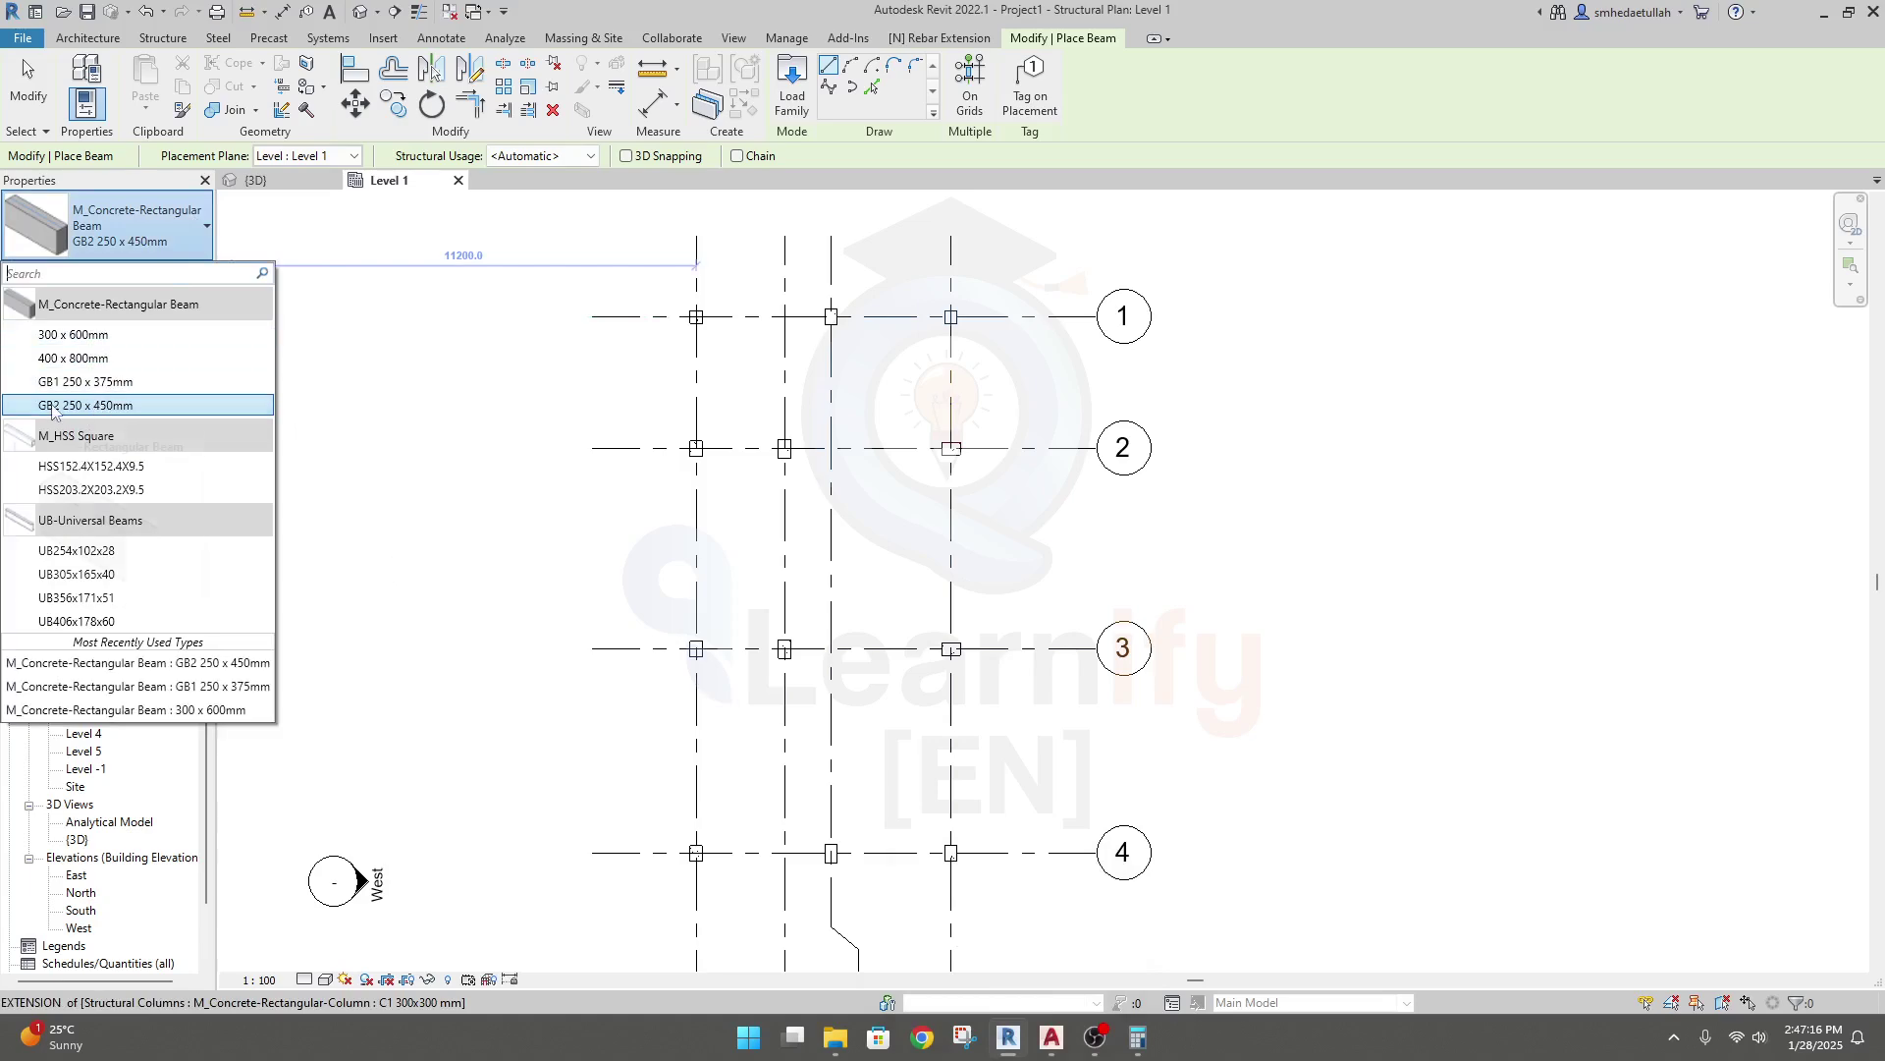
click(128, 414)
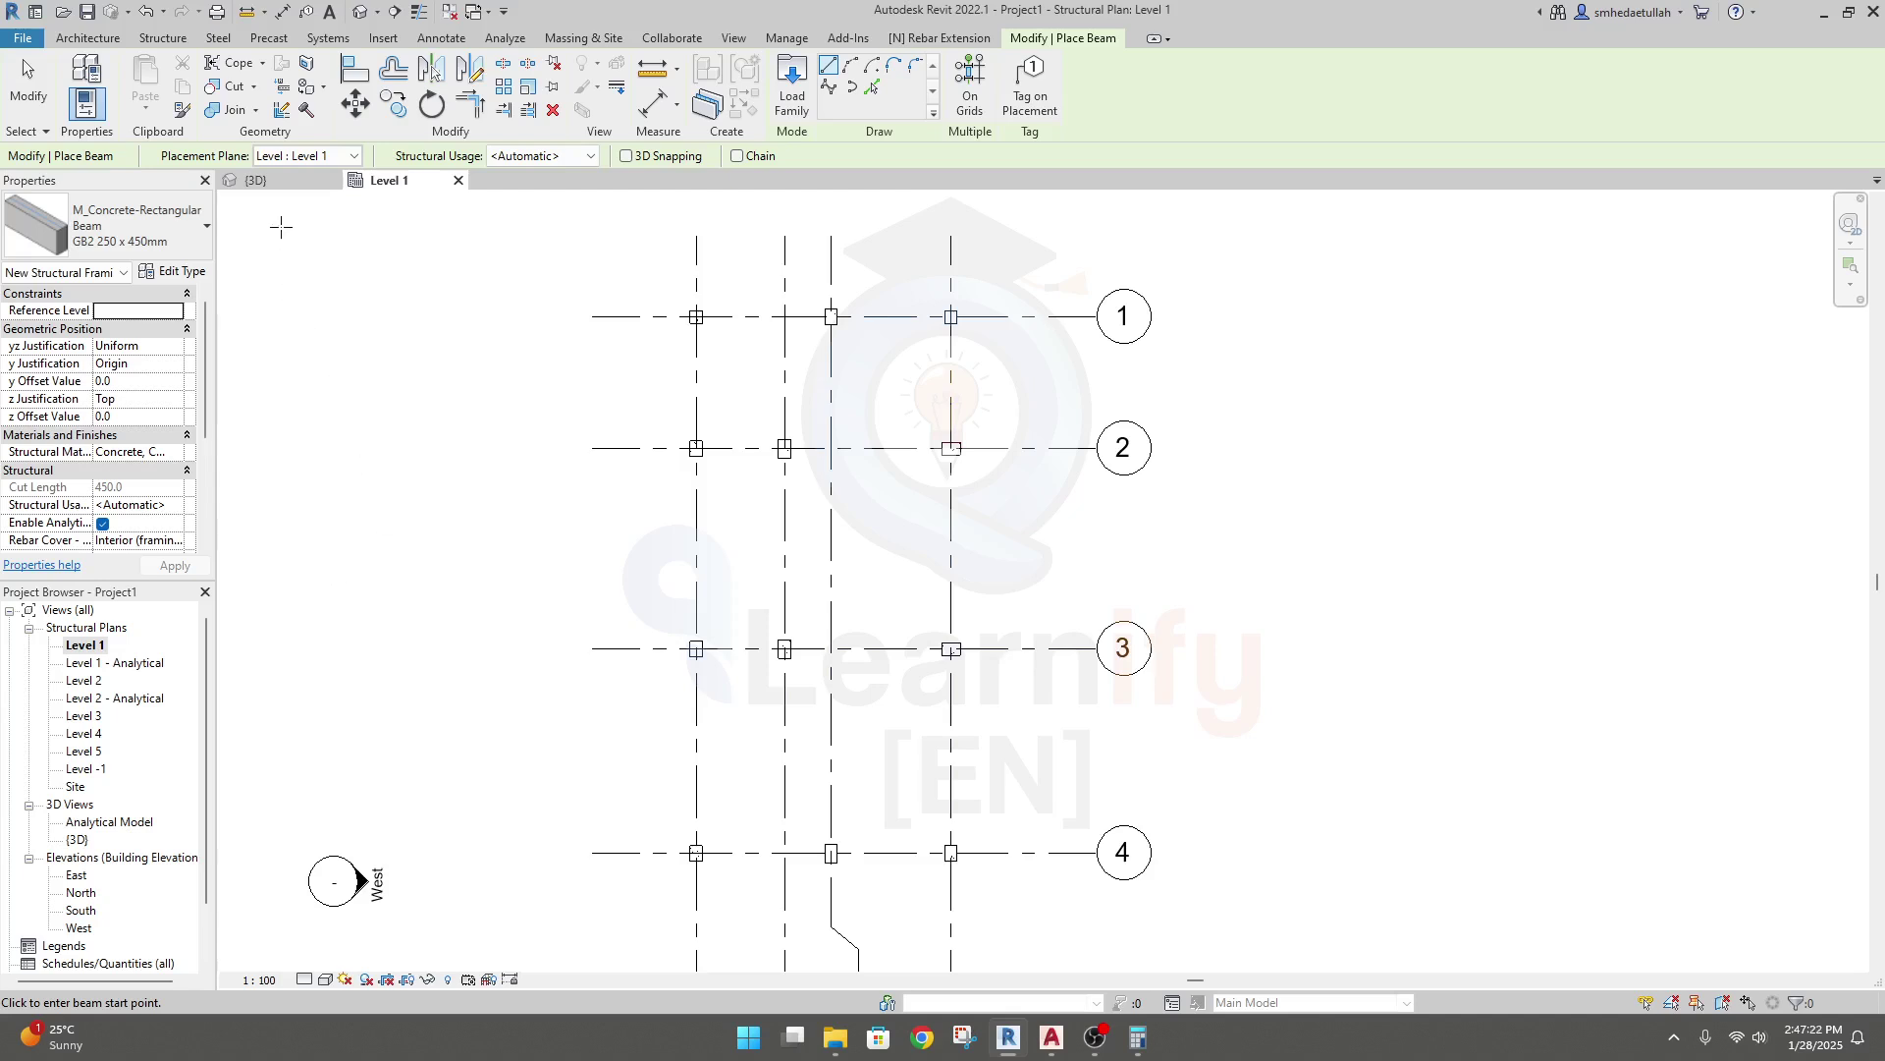
click(355, 156)
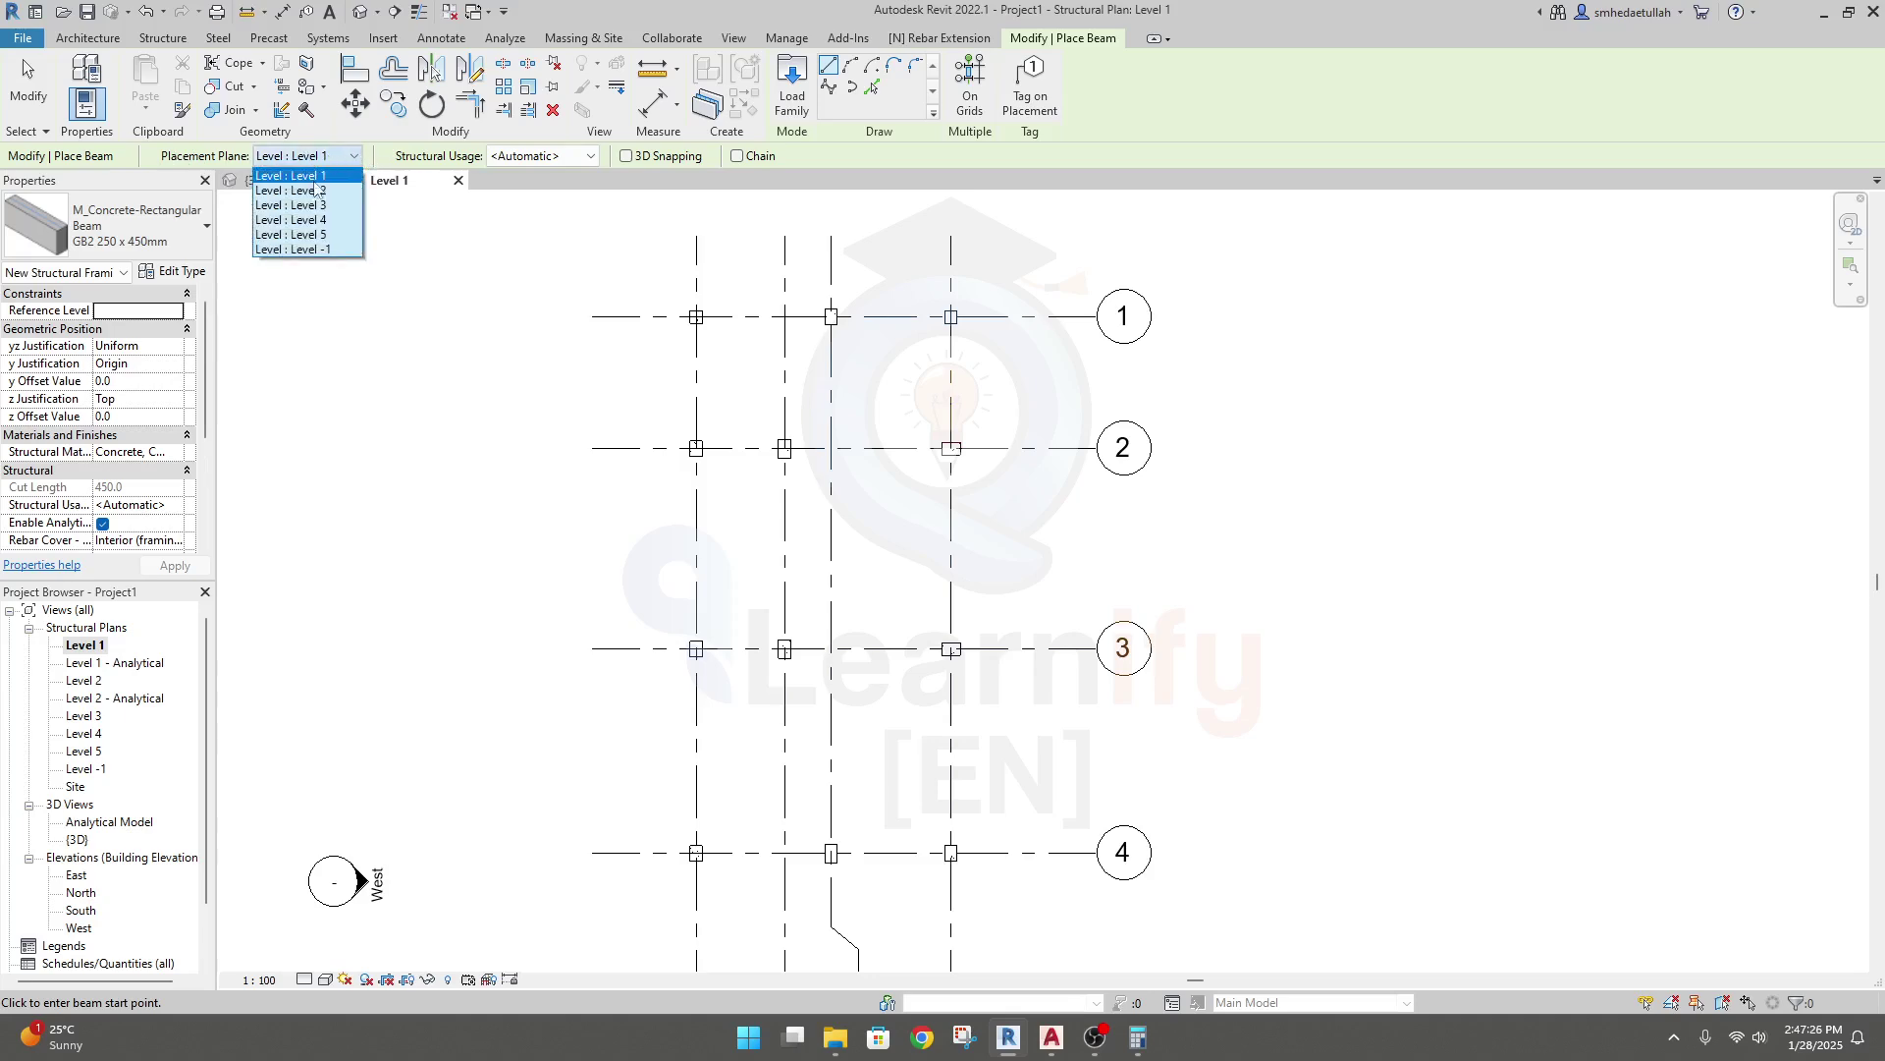
click(334, 178)
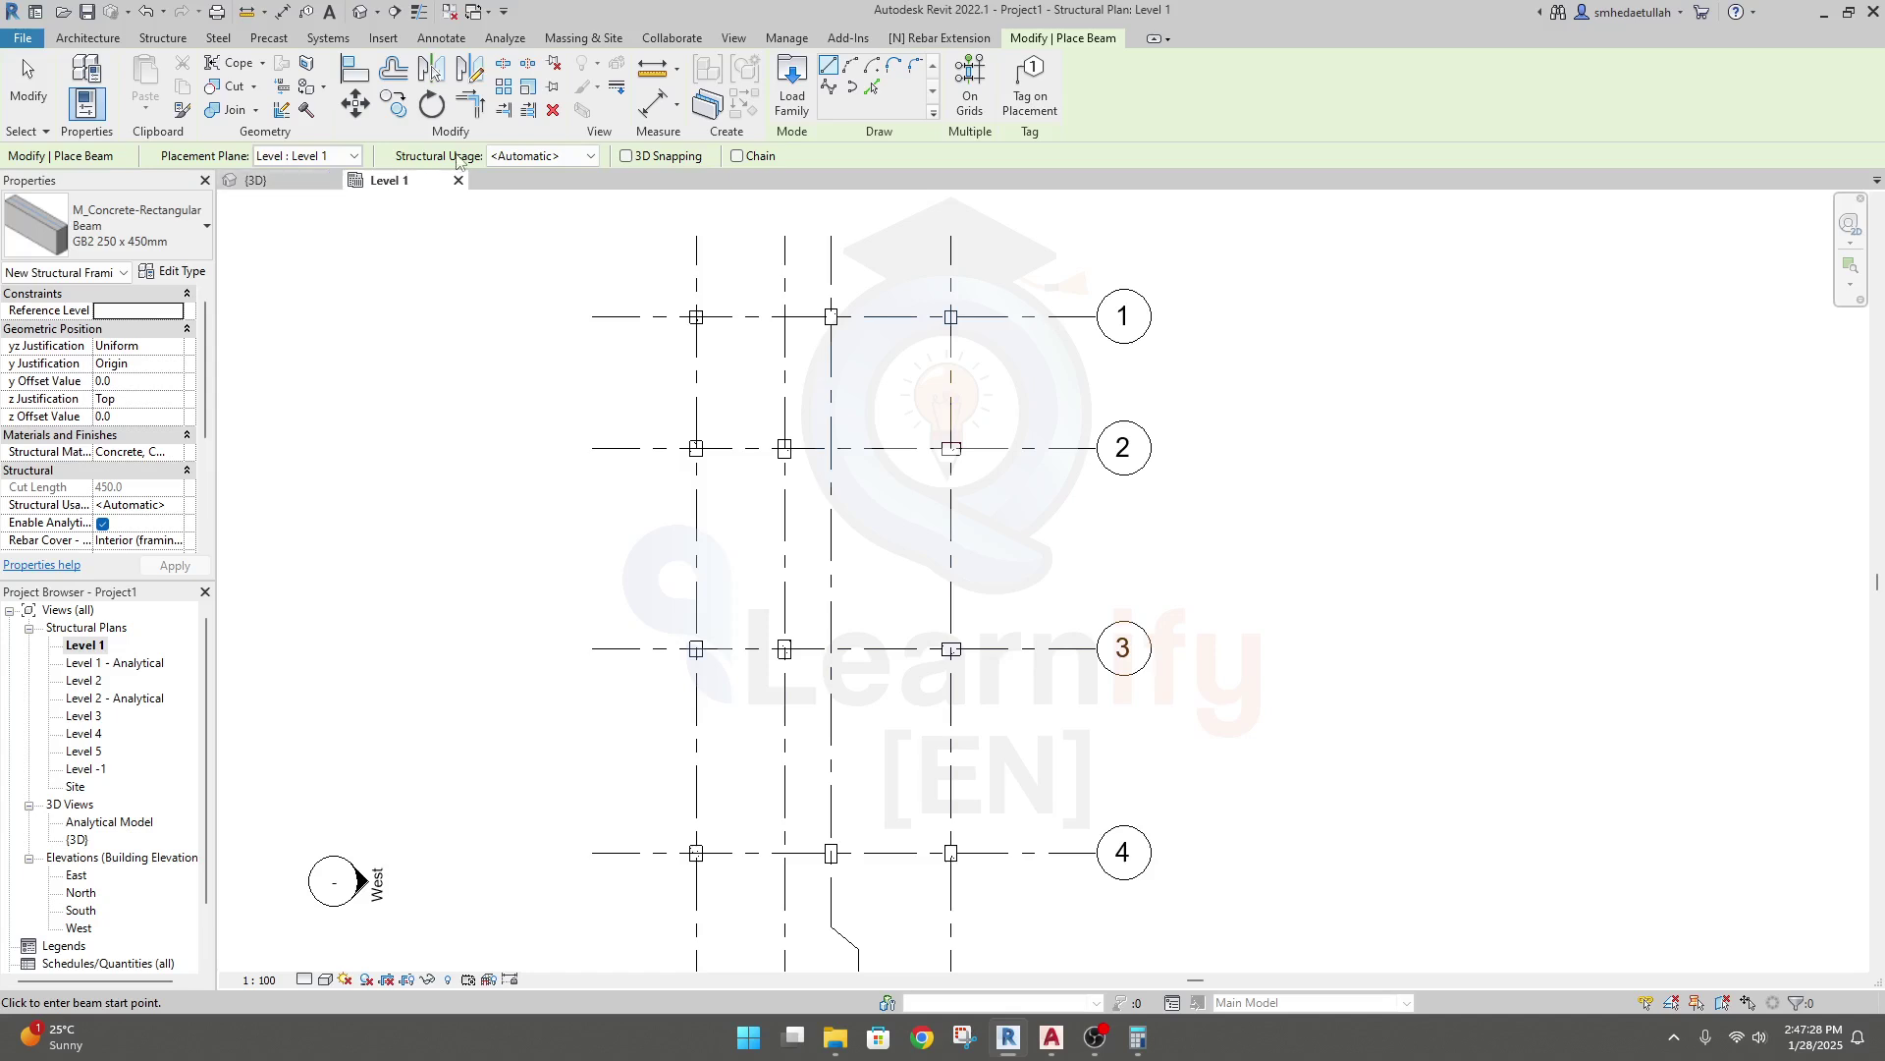
click(592, 158)
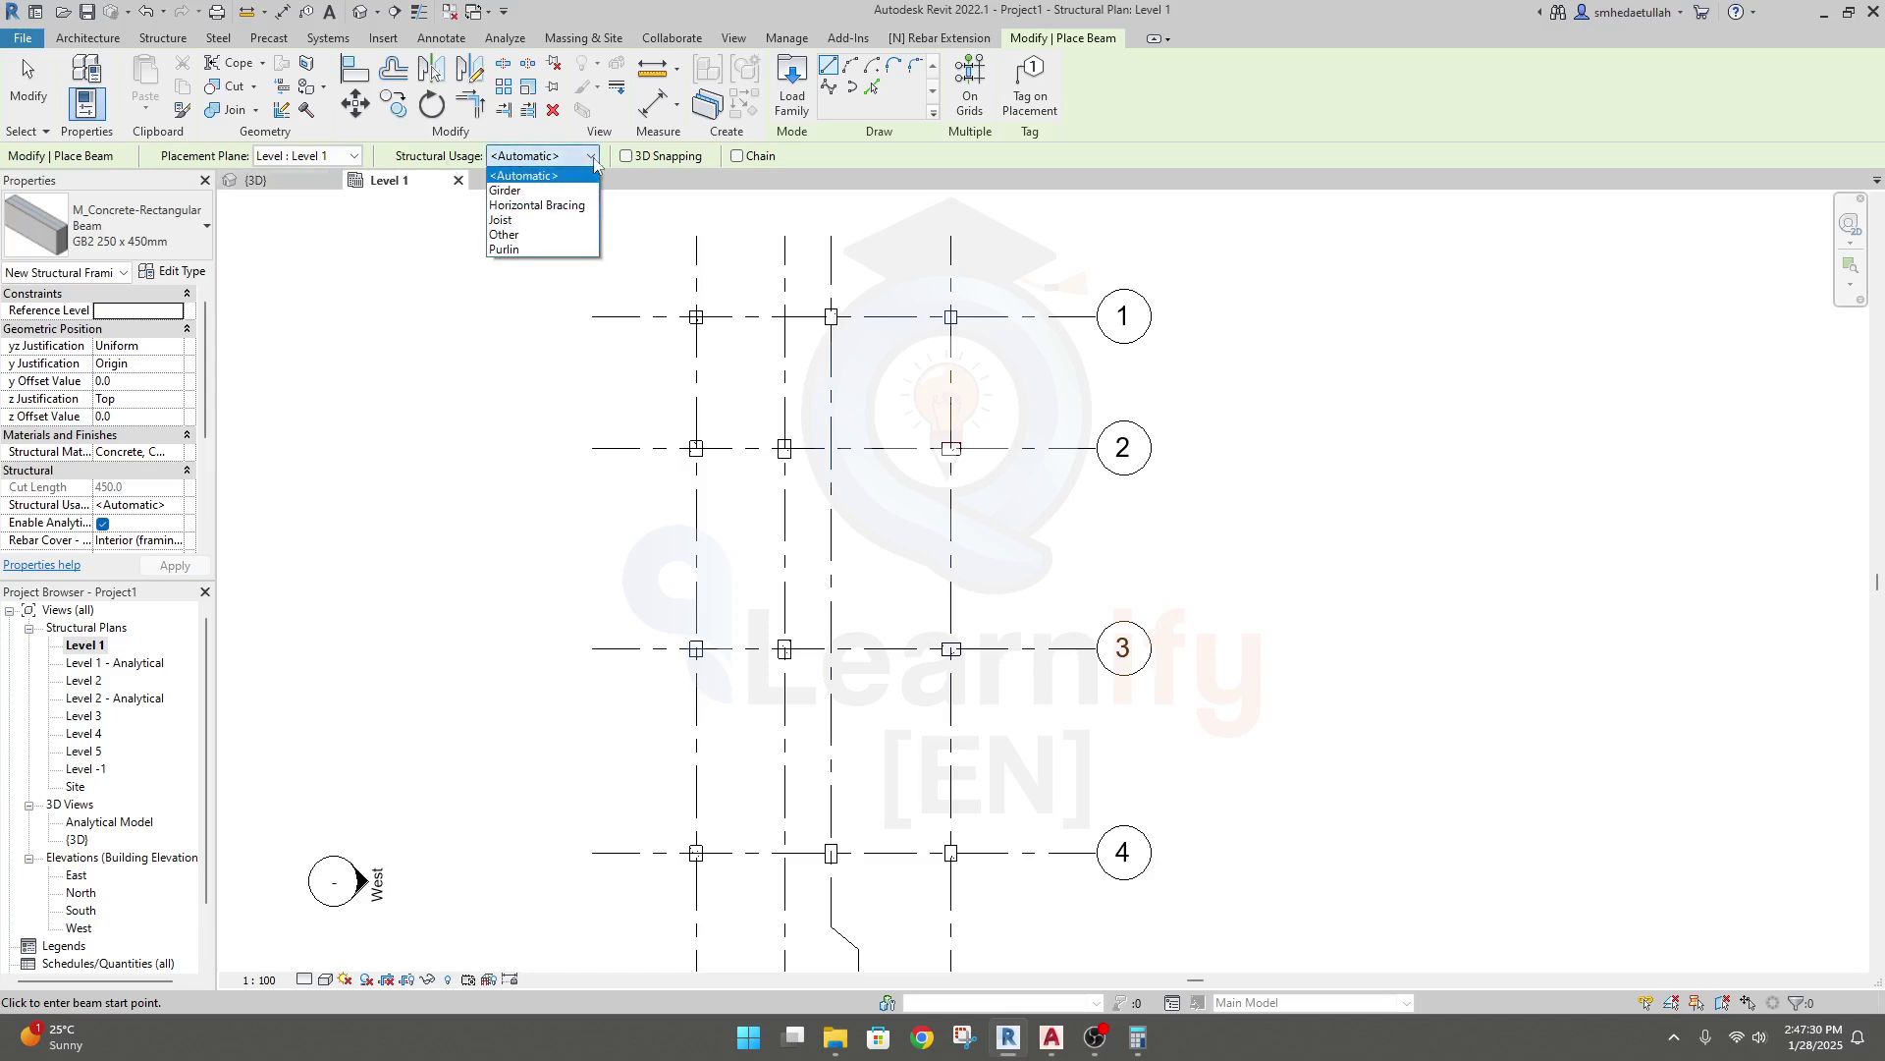
click(557, 177)
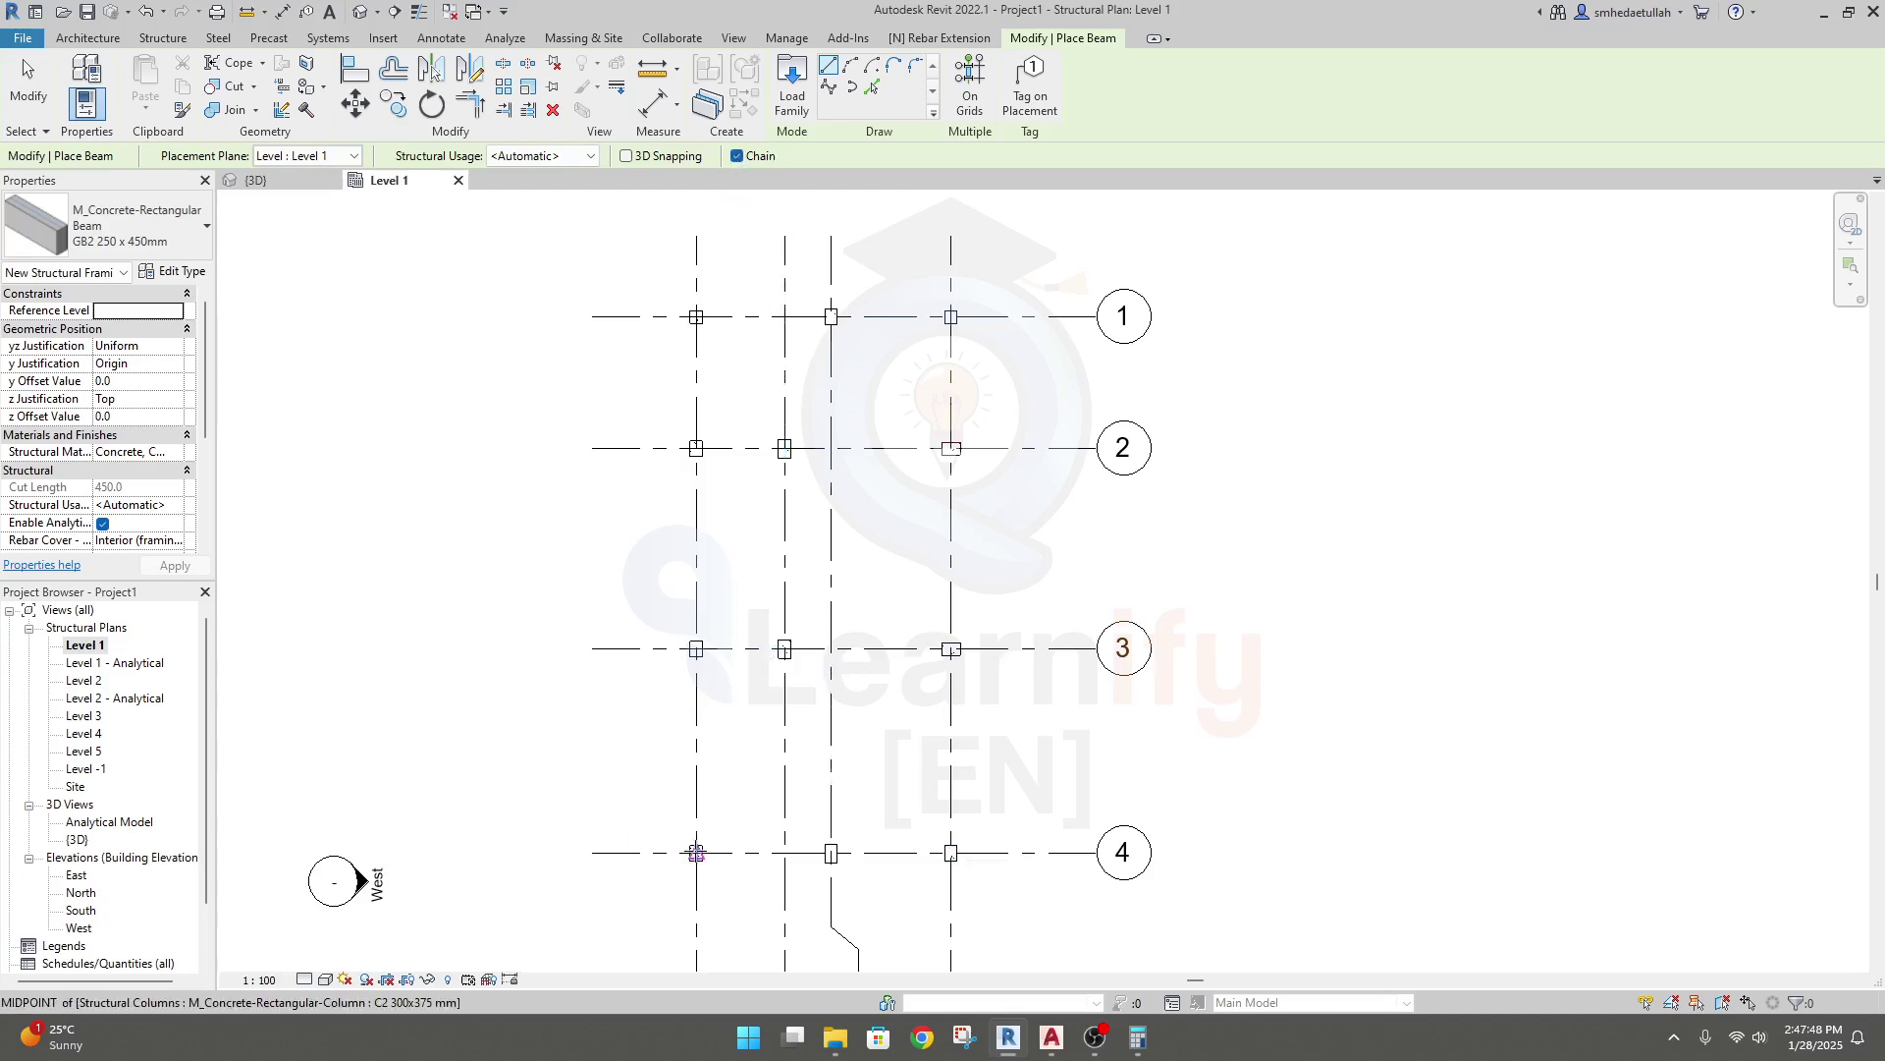
Place chained GB2 beams along grid 4 from the column at grid A through grid C to grid D.
scroll(694, 846, up, 4)
middle_drag(792, 783, 592, 789)
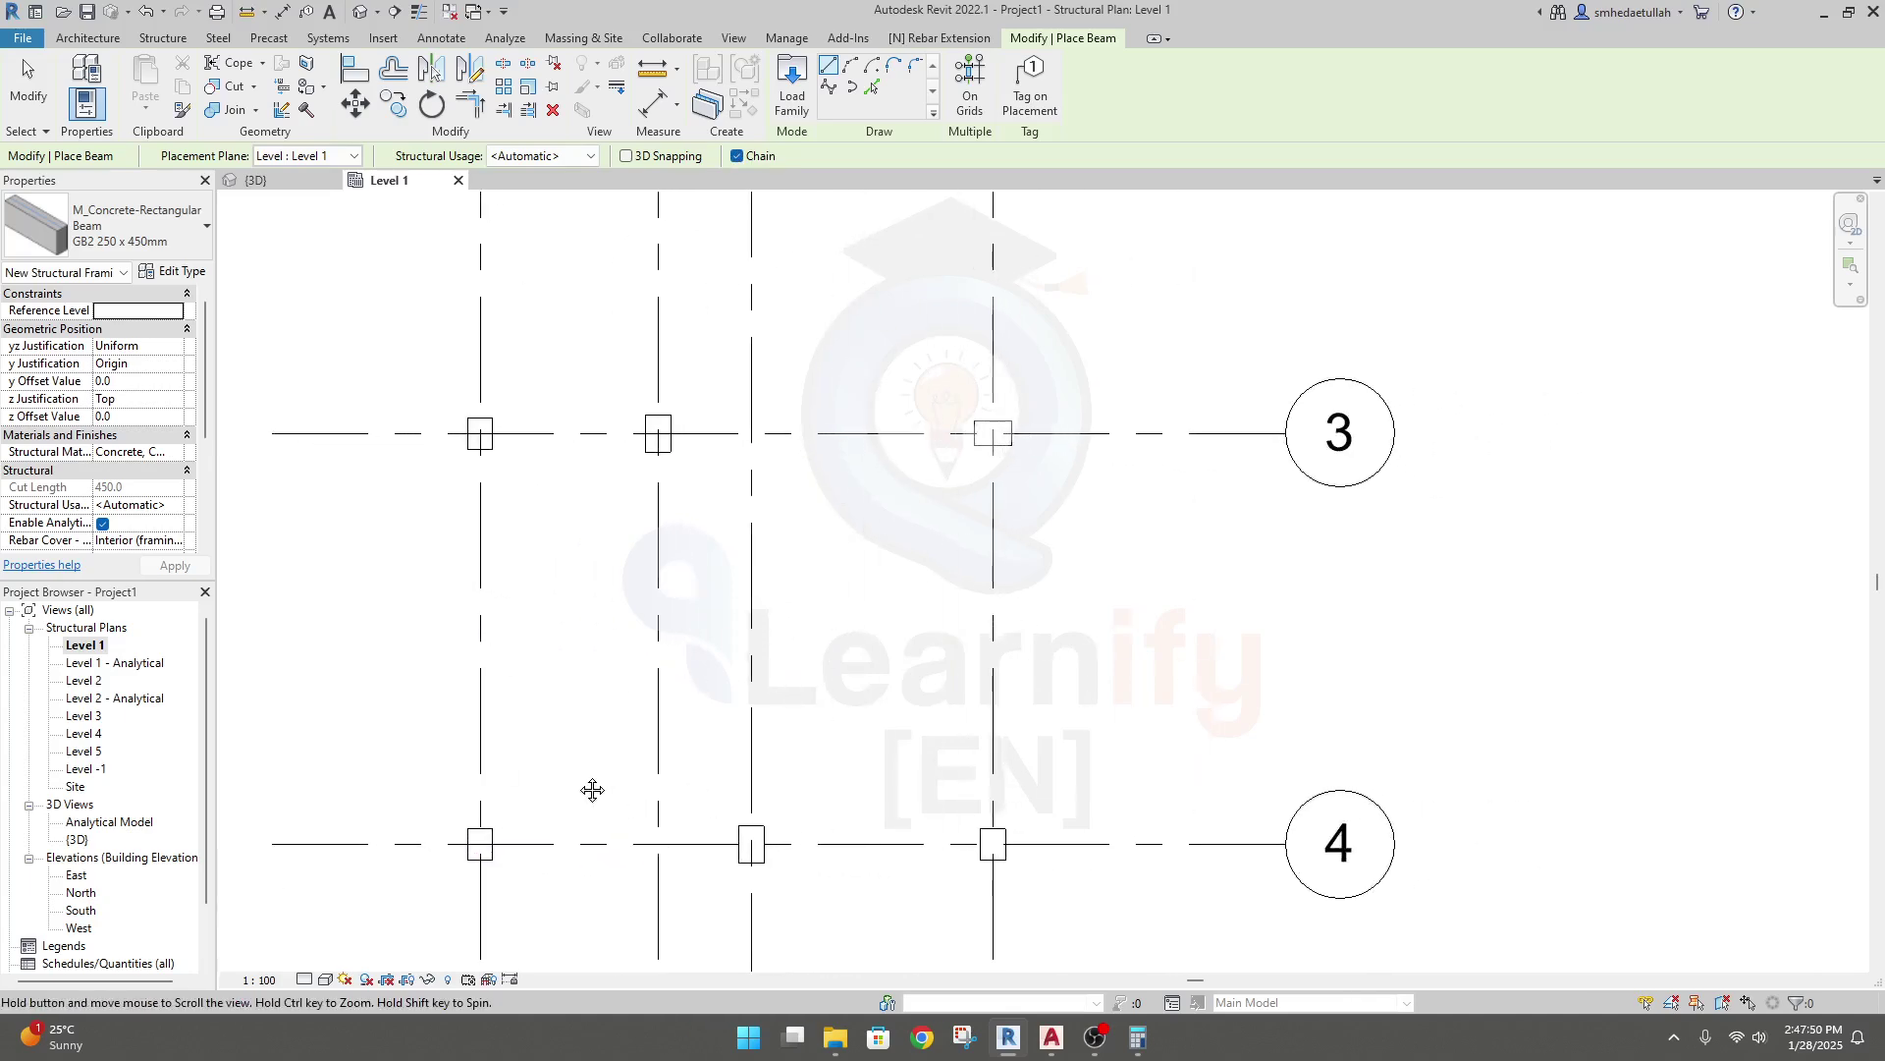
click(479, 842)
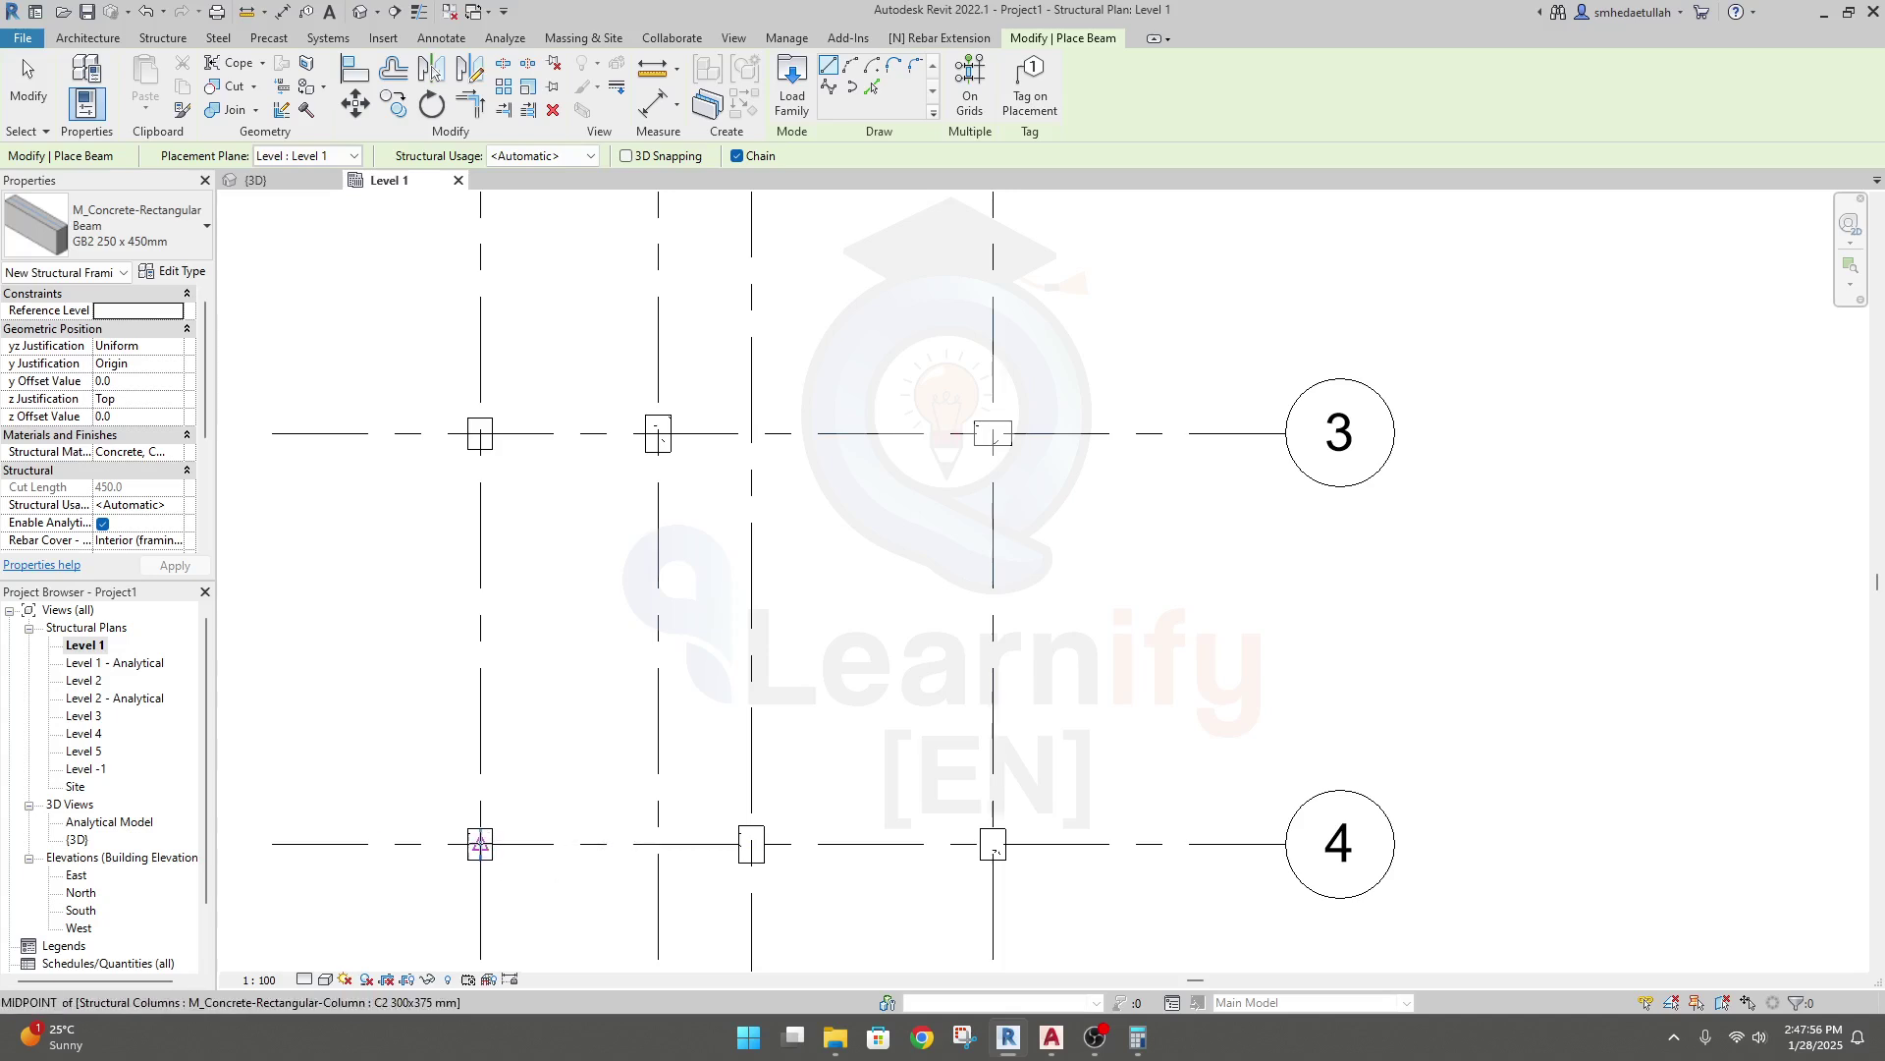
click(751, 843)
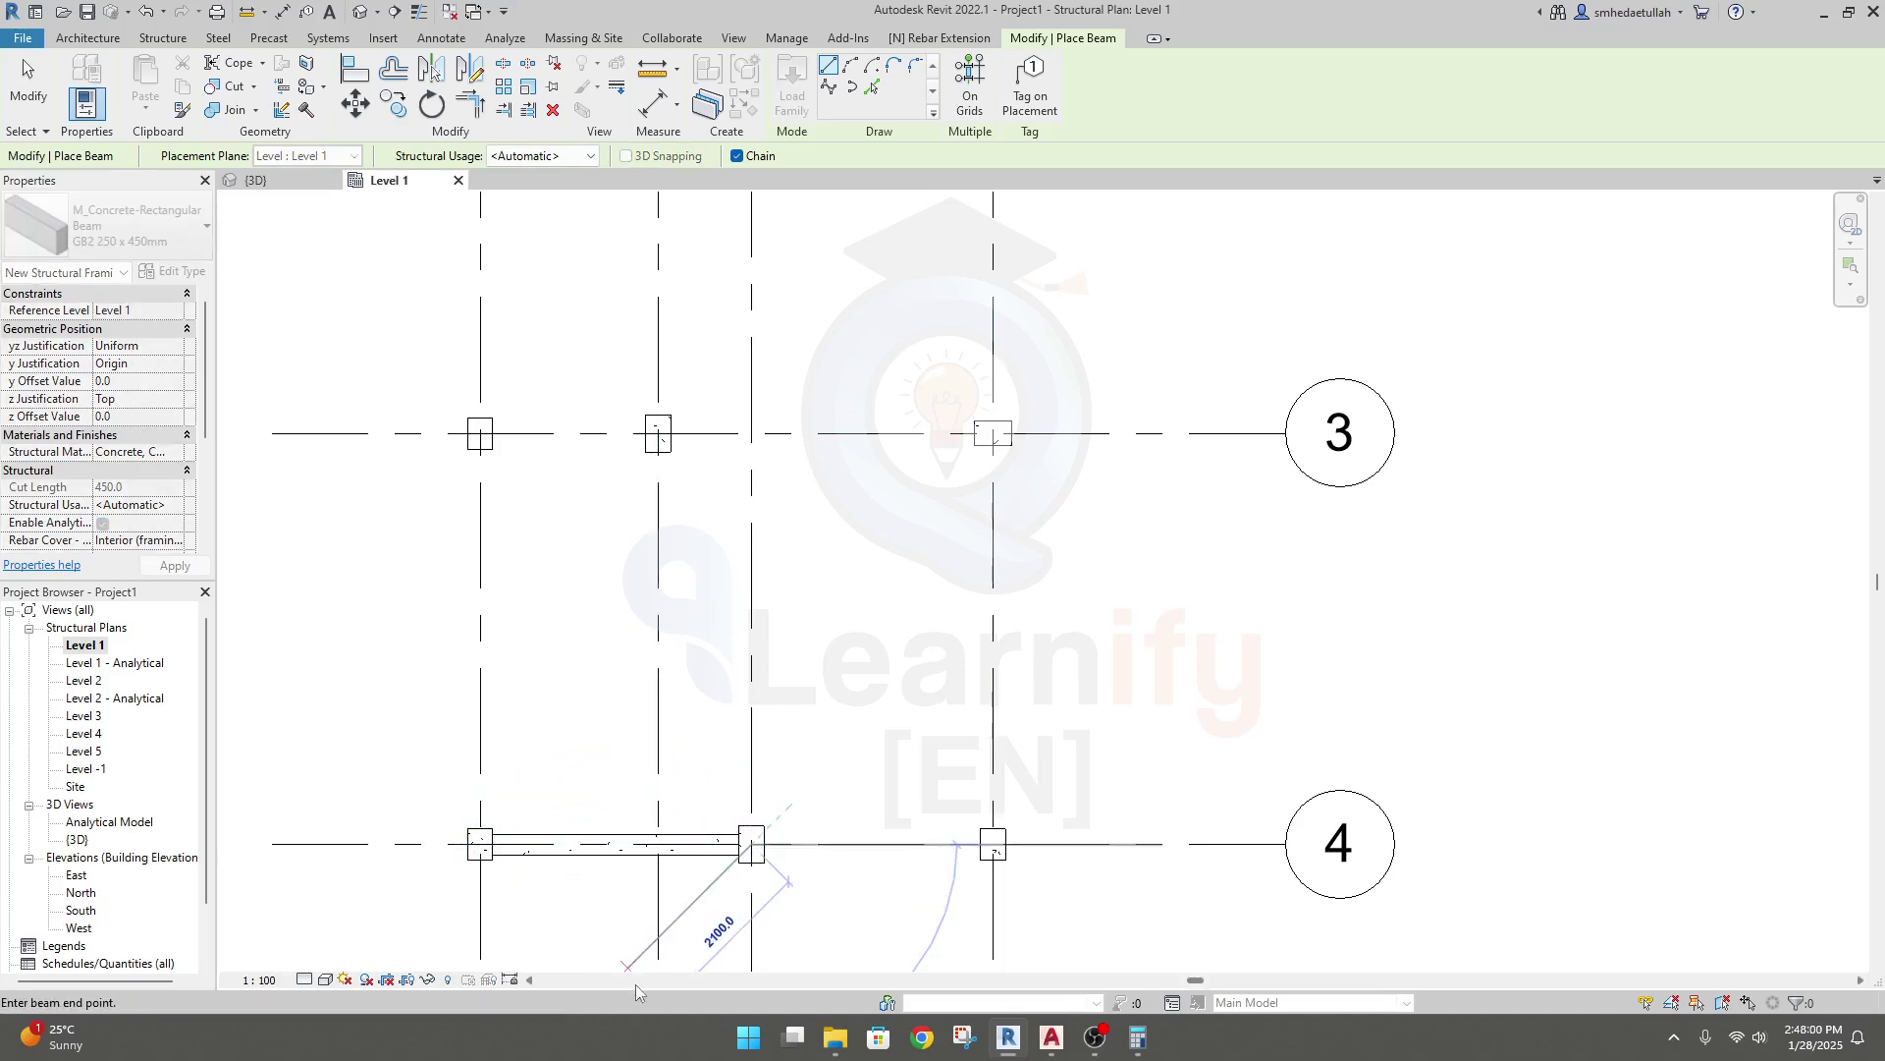
click(993, 842)
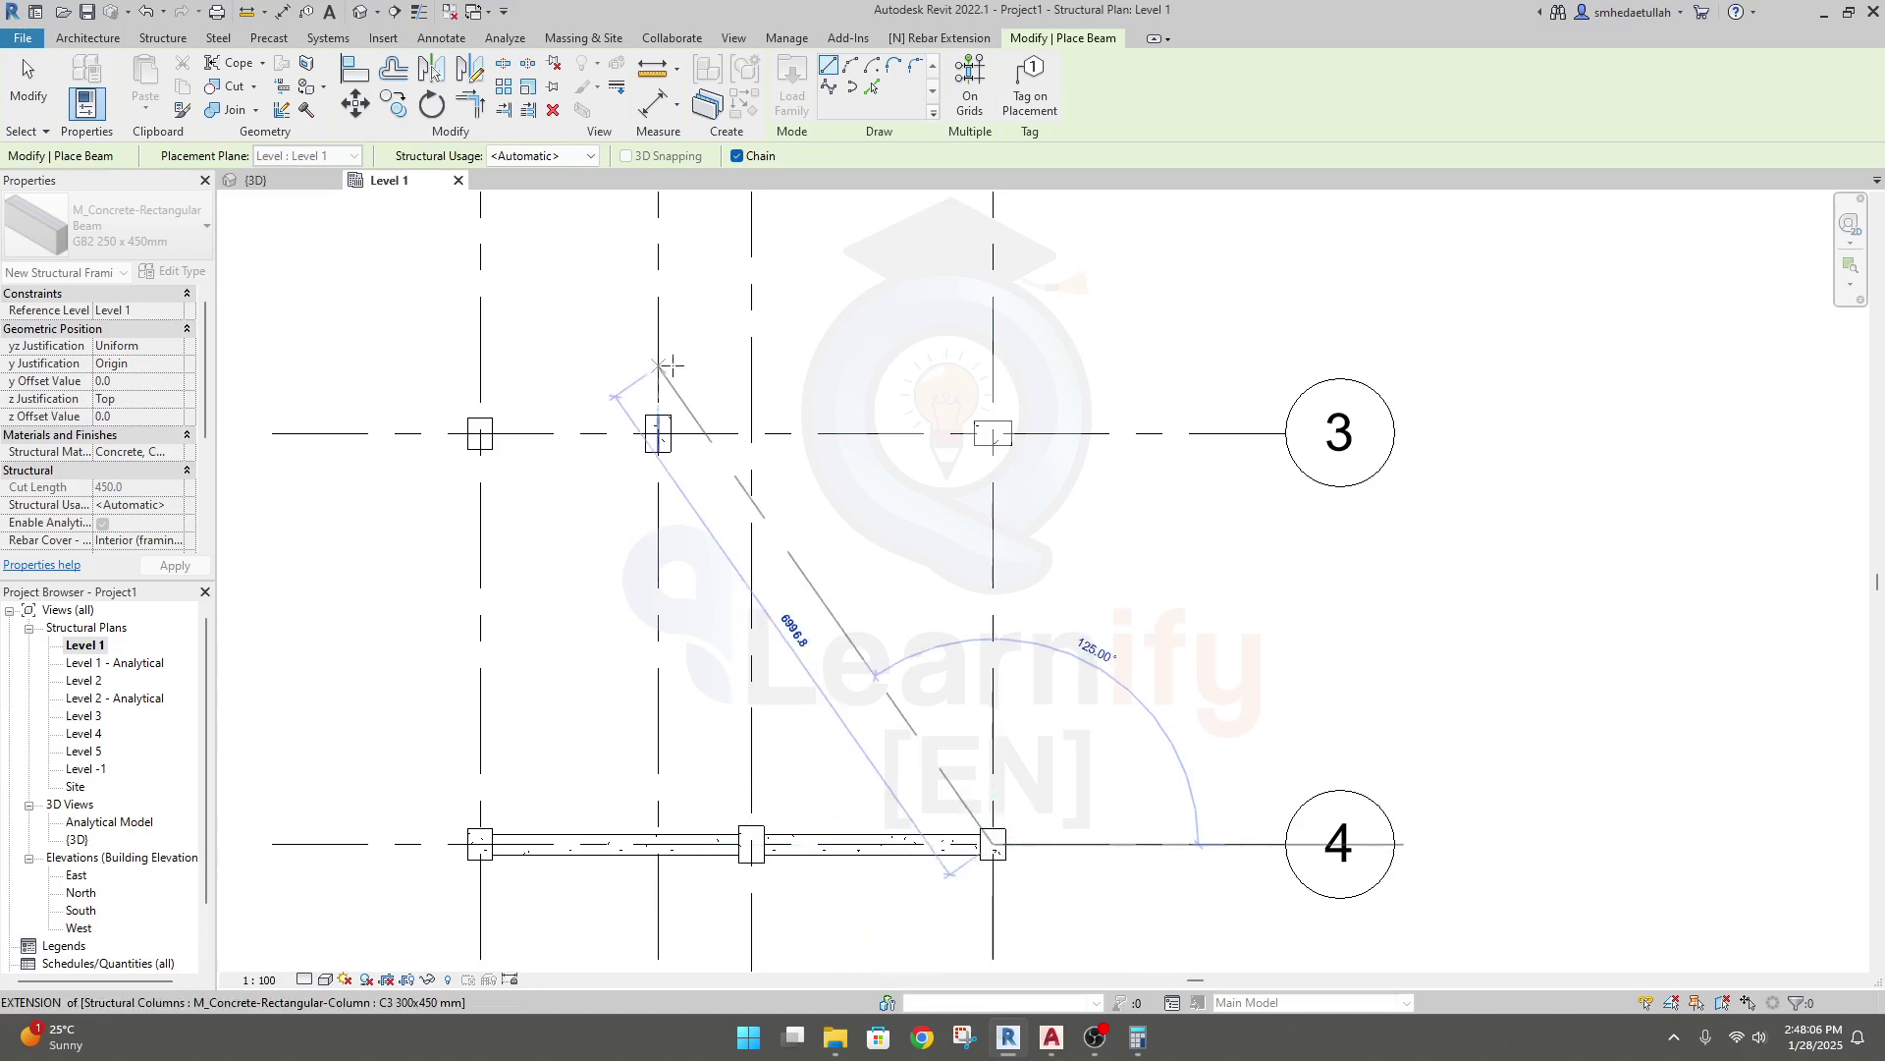
key(Escape)
key(Escape)
Place GB2 beams along grids 3 and 2, on grid C between grids 3 and 4, and on grid B between grids 2 and 3.
middle_drag(910, 581, 956, 576)
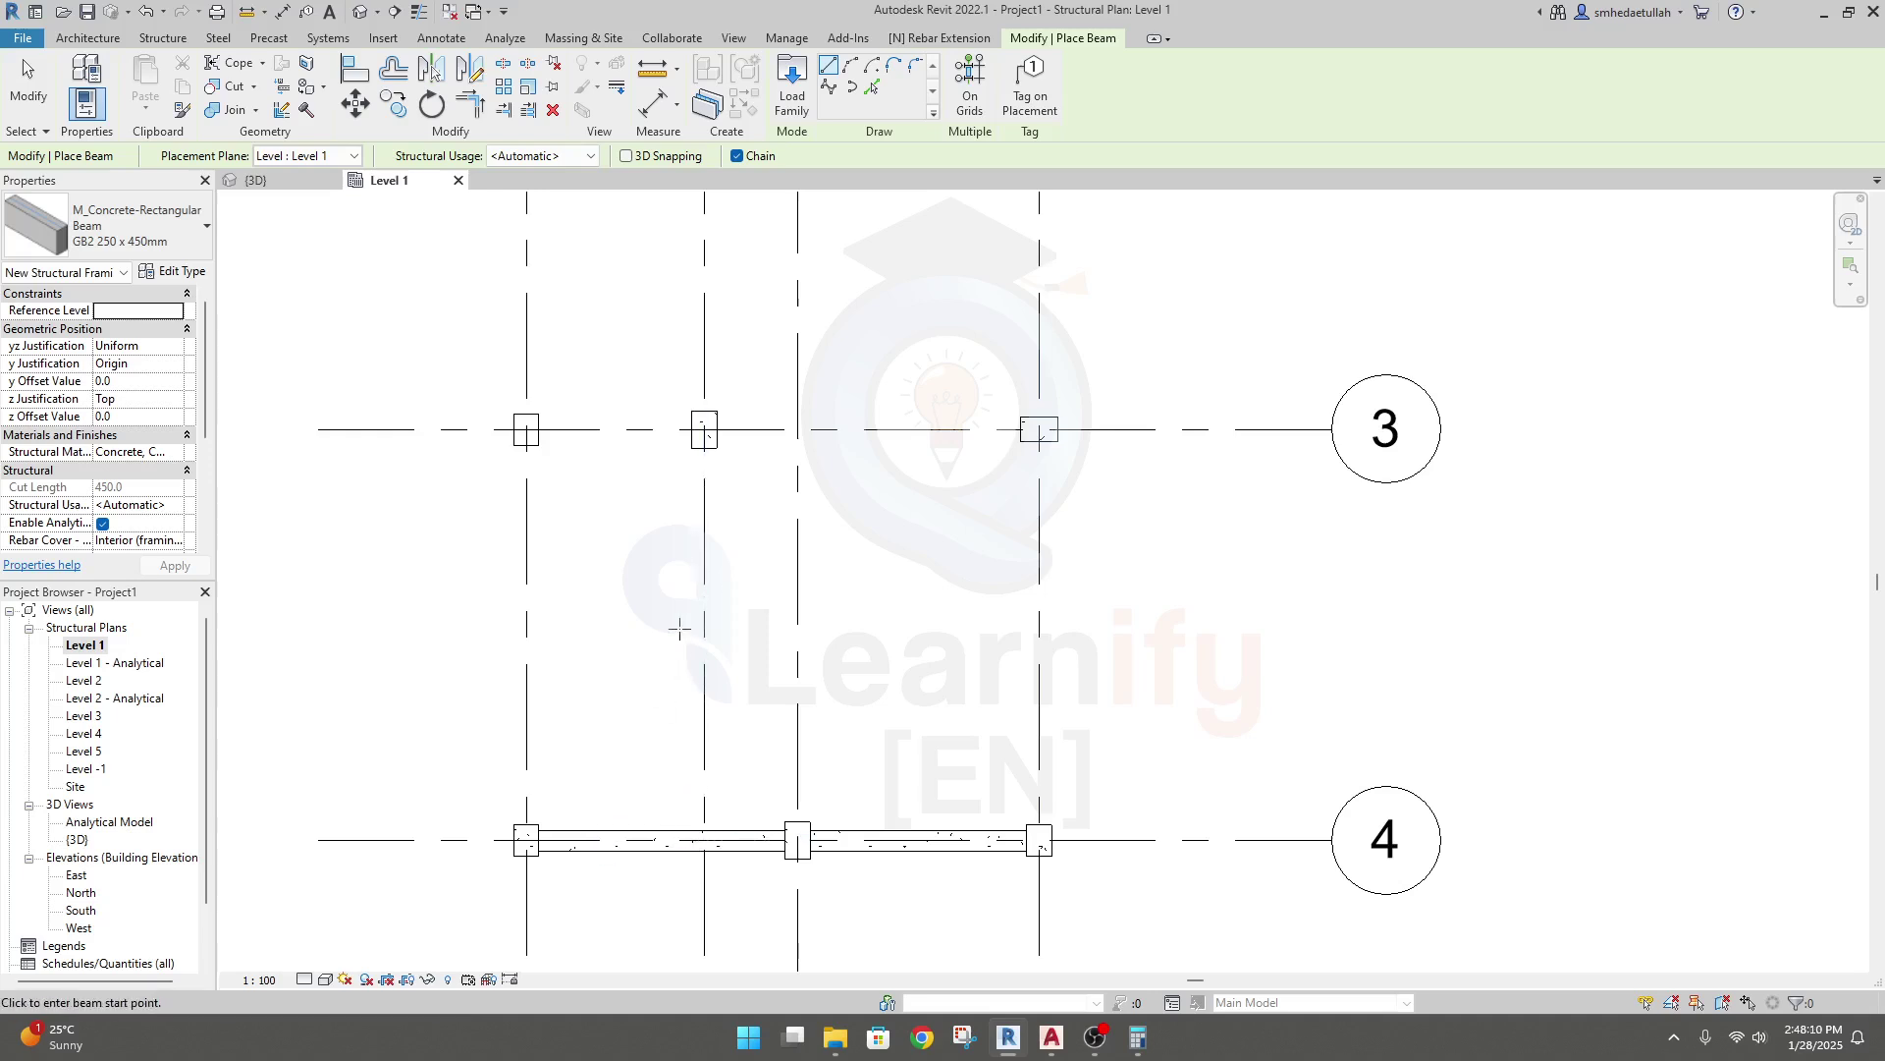
middle_drag(652, 539, 632, 664)
click(506, 555)
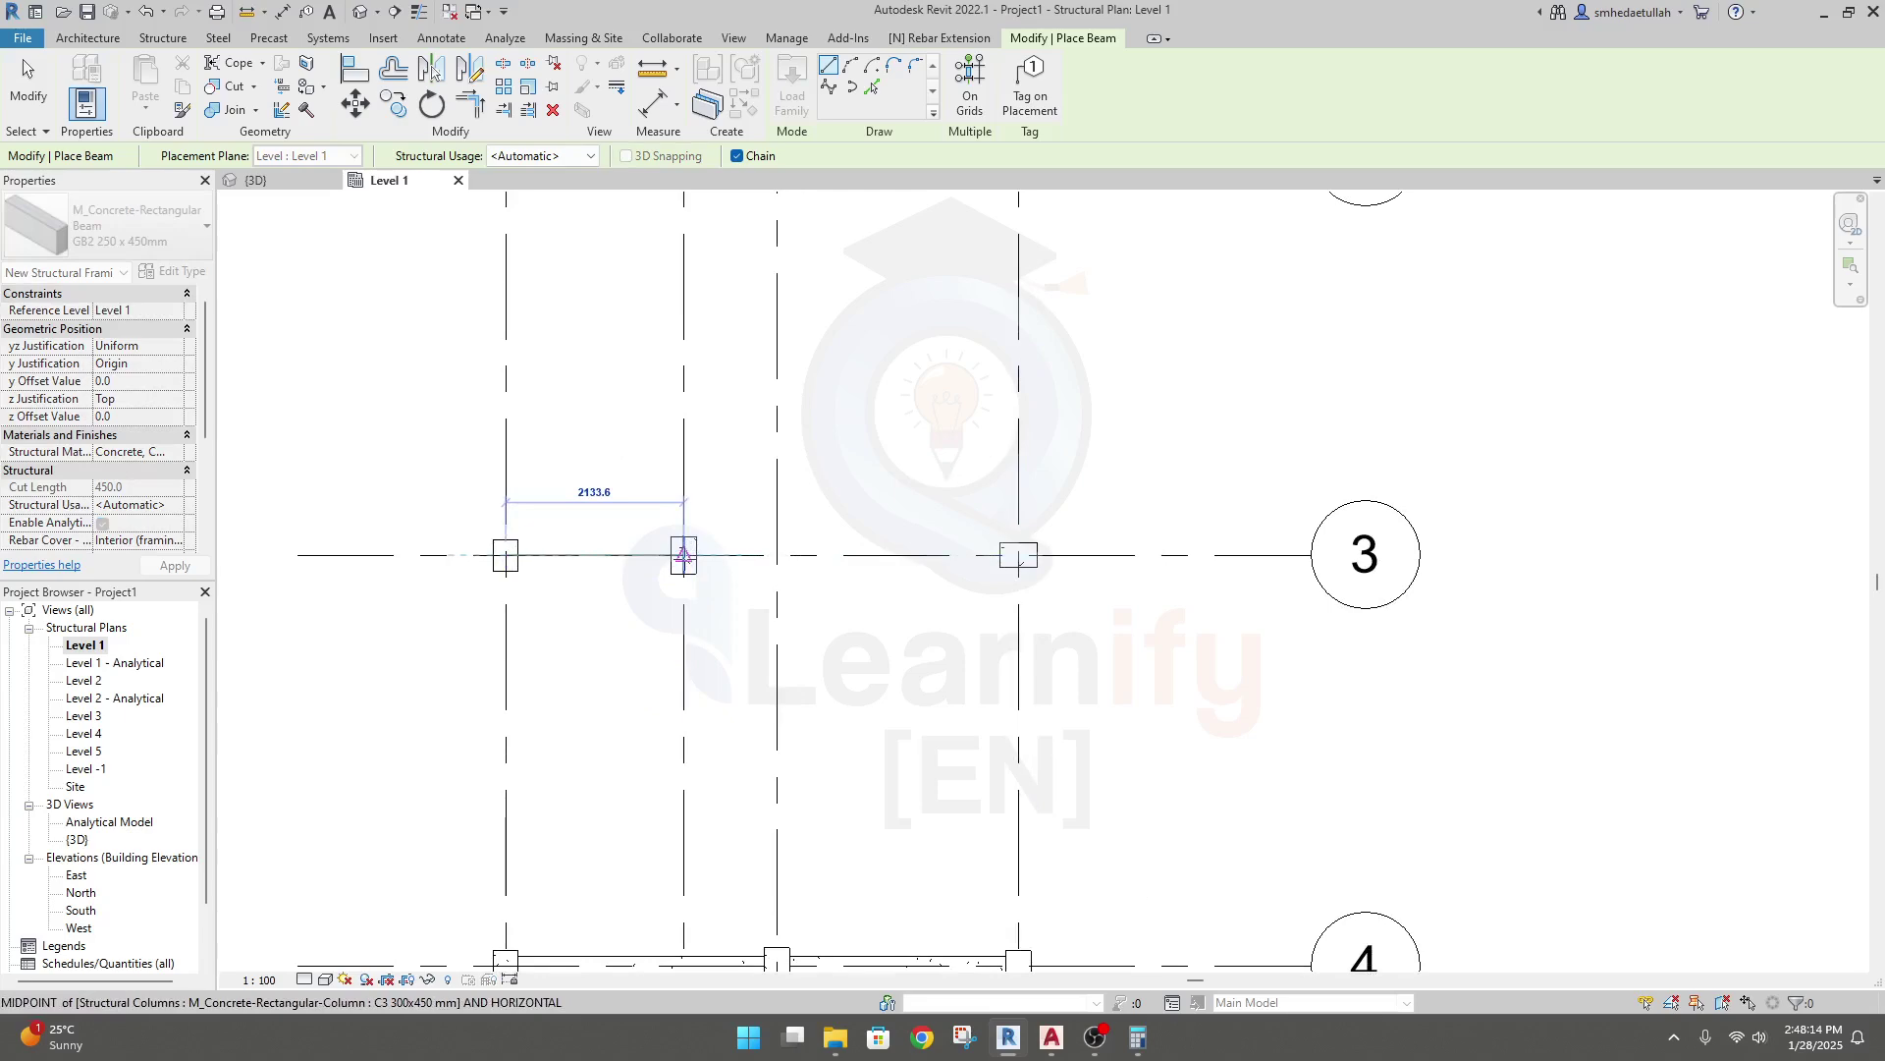
click(685, 555)
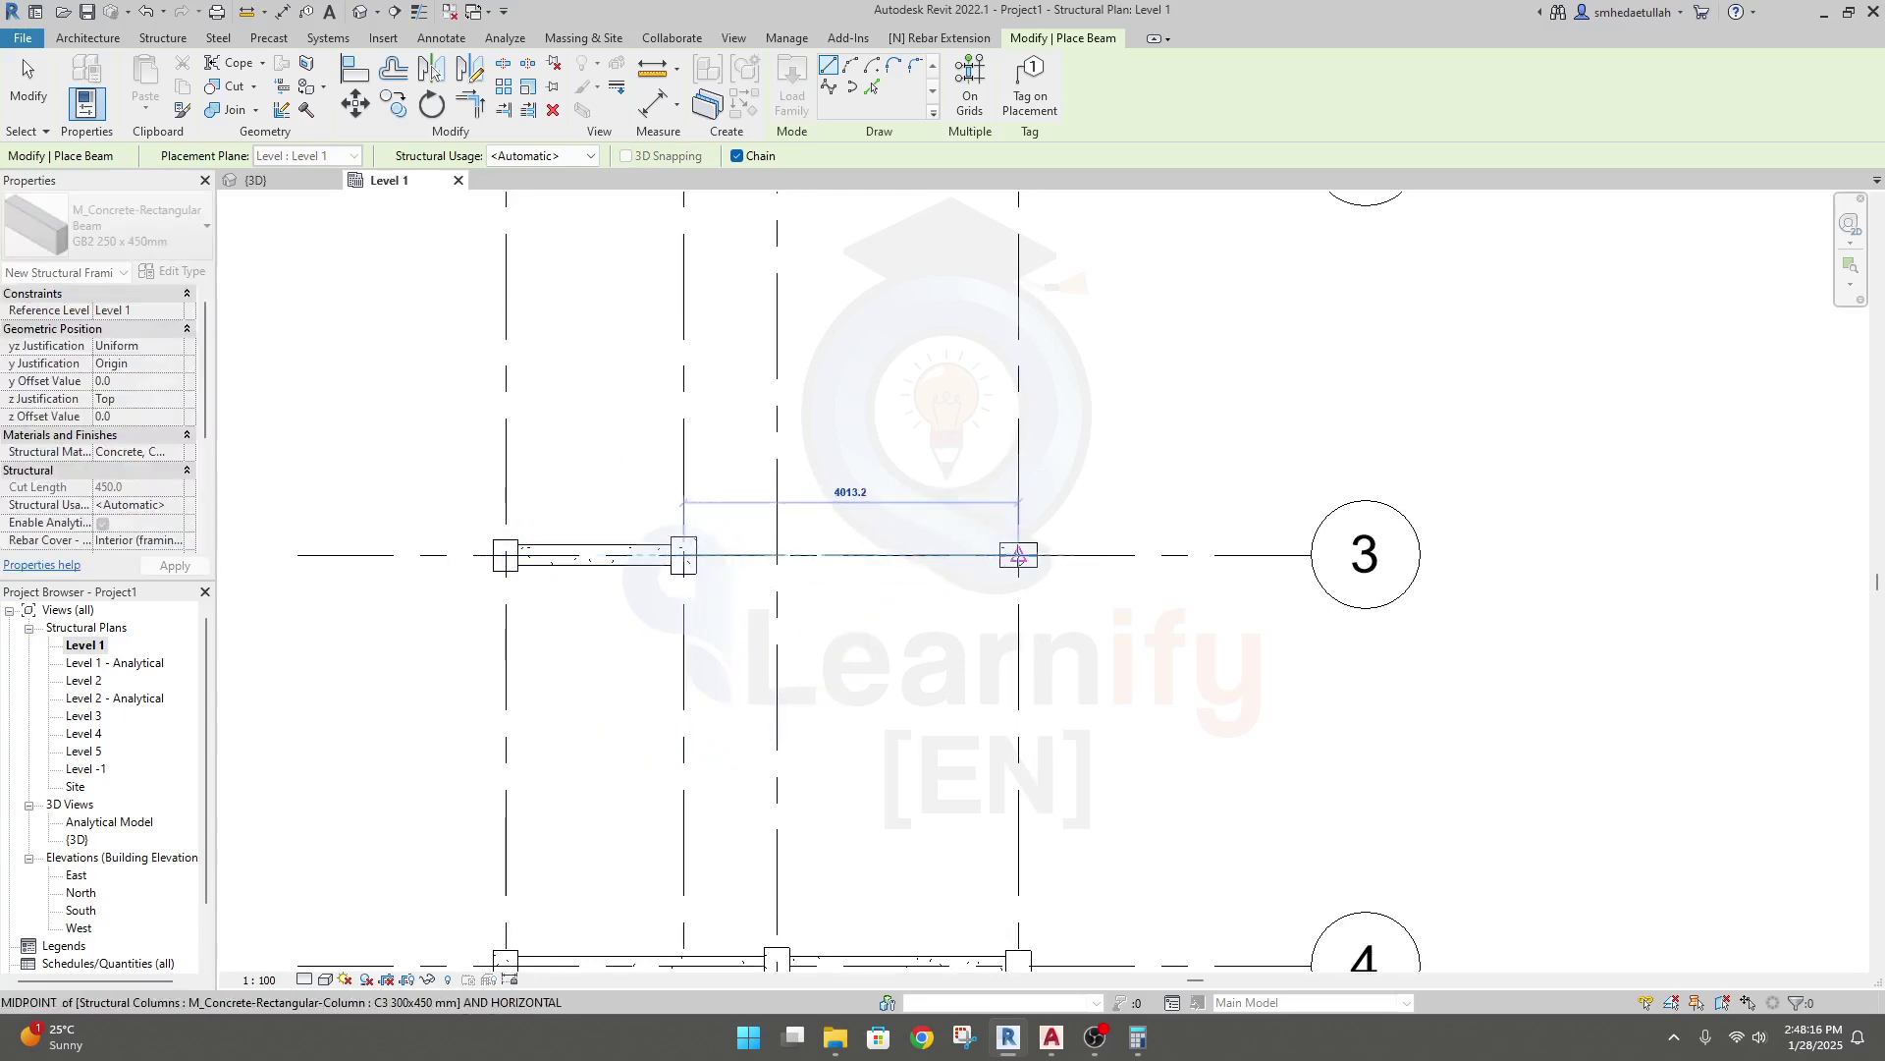
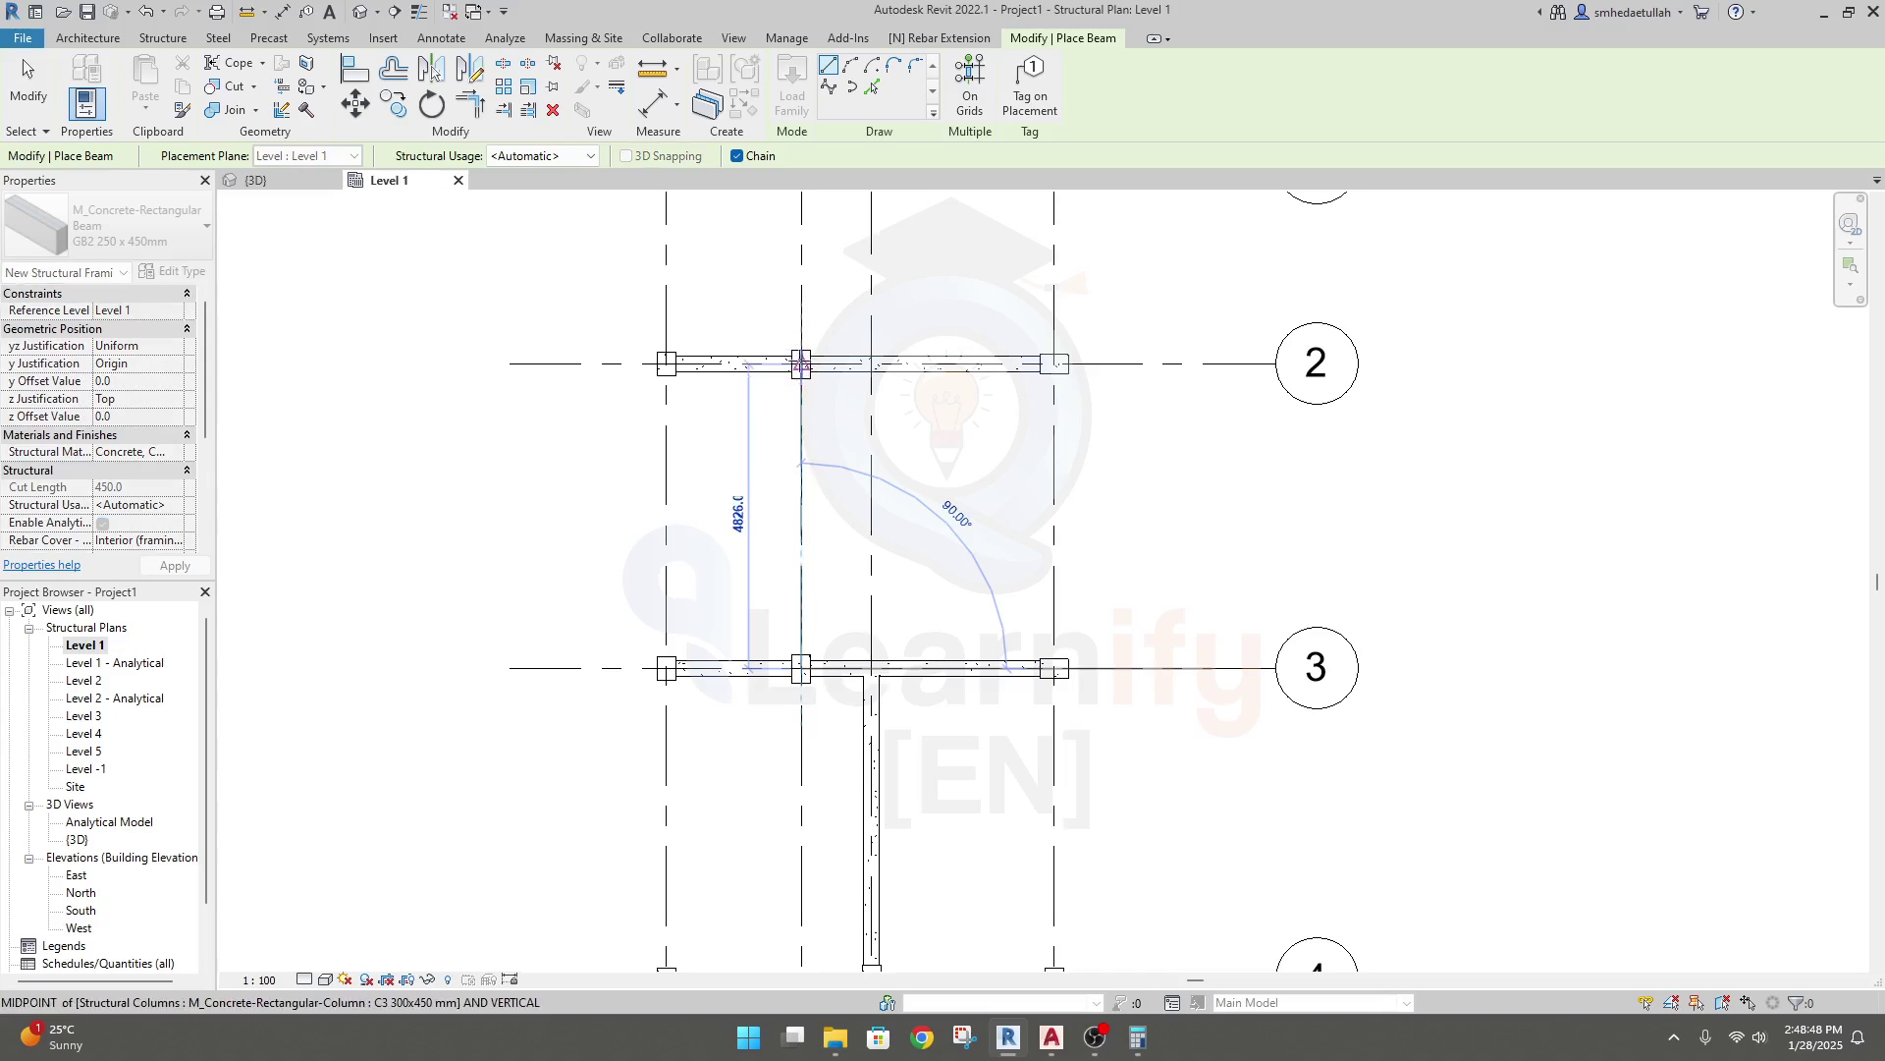
key(Escape)
scroll(929, 488, down, 3)
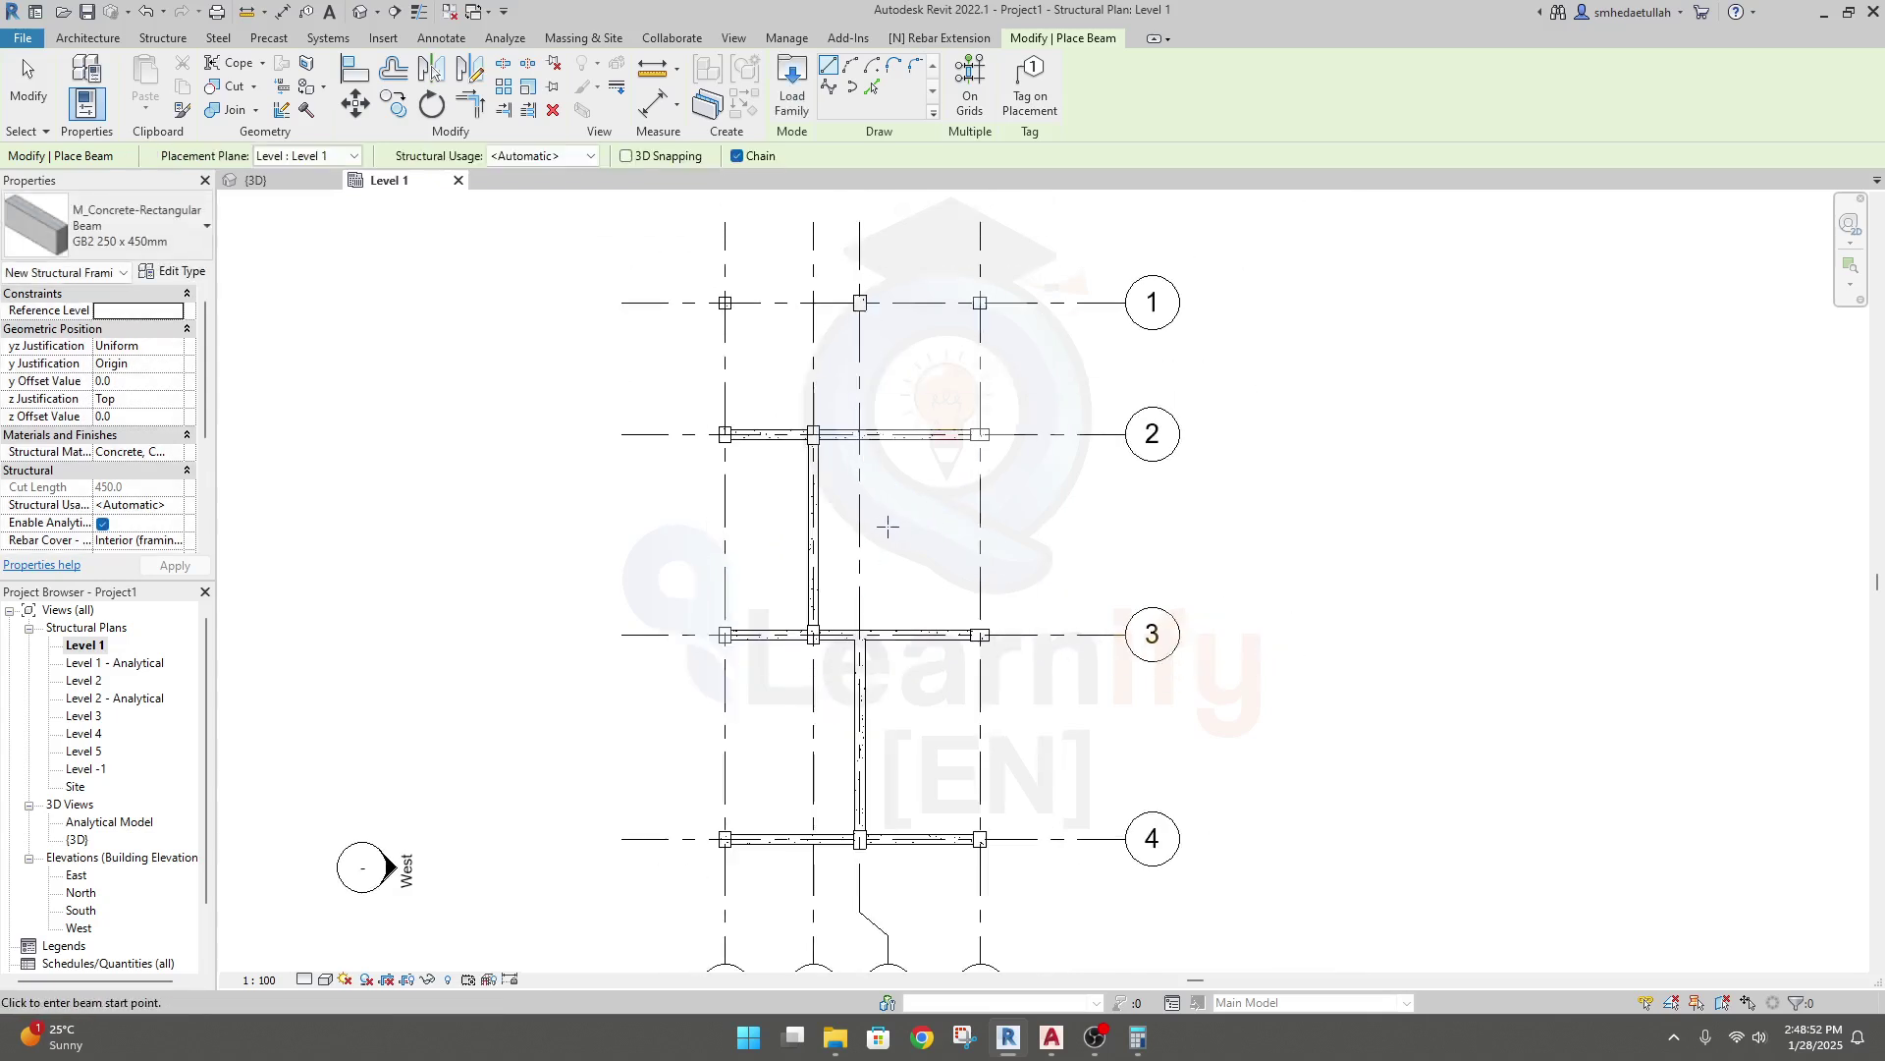
Choose the GB1 250 x 375mm beam type and place chained beams along grid A from grid 4 up to grid 1.
scroll(887, 527, down, 1)
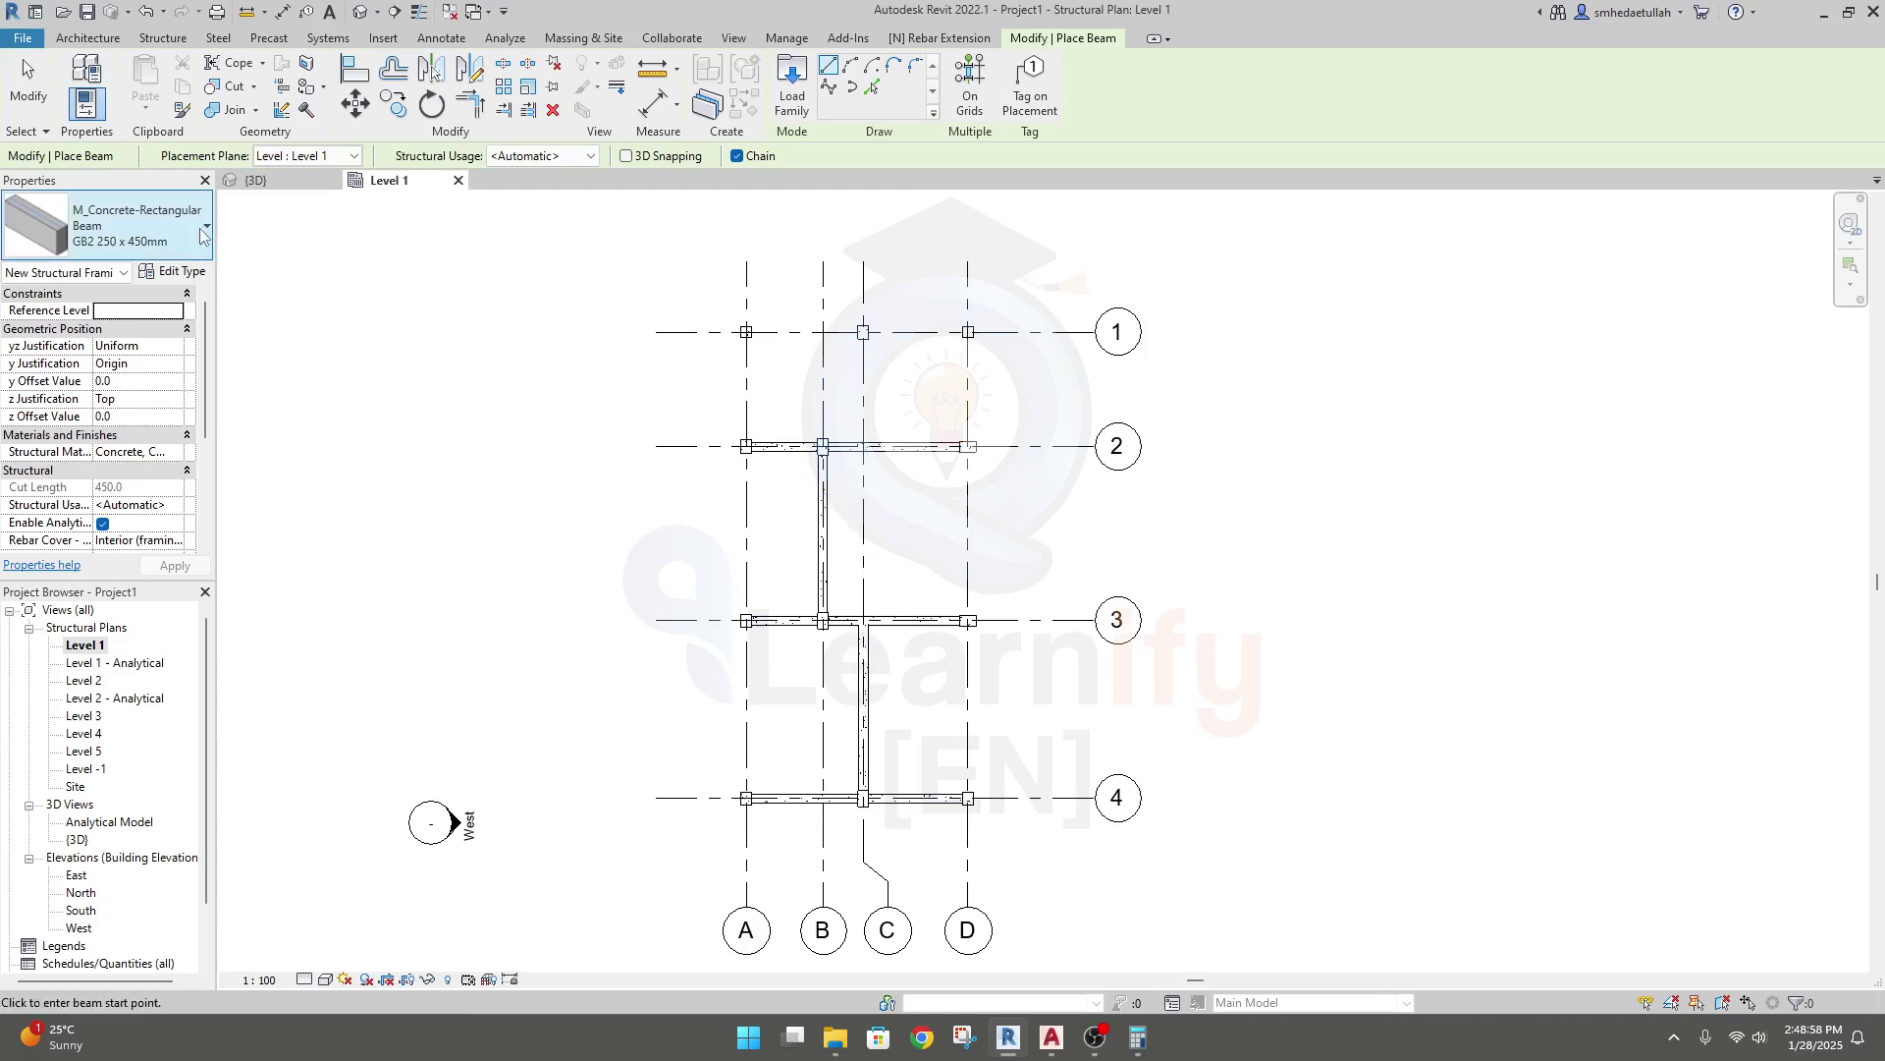
click(128, 228)
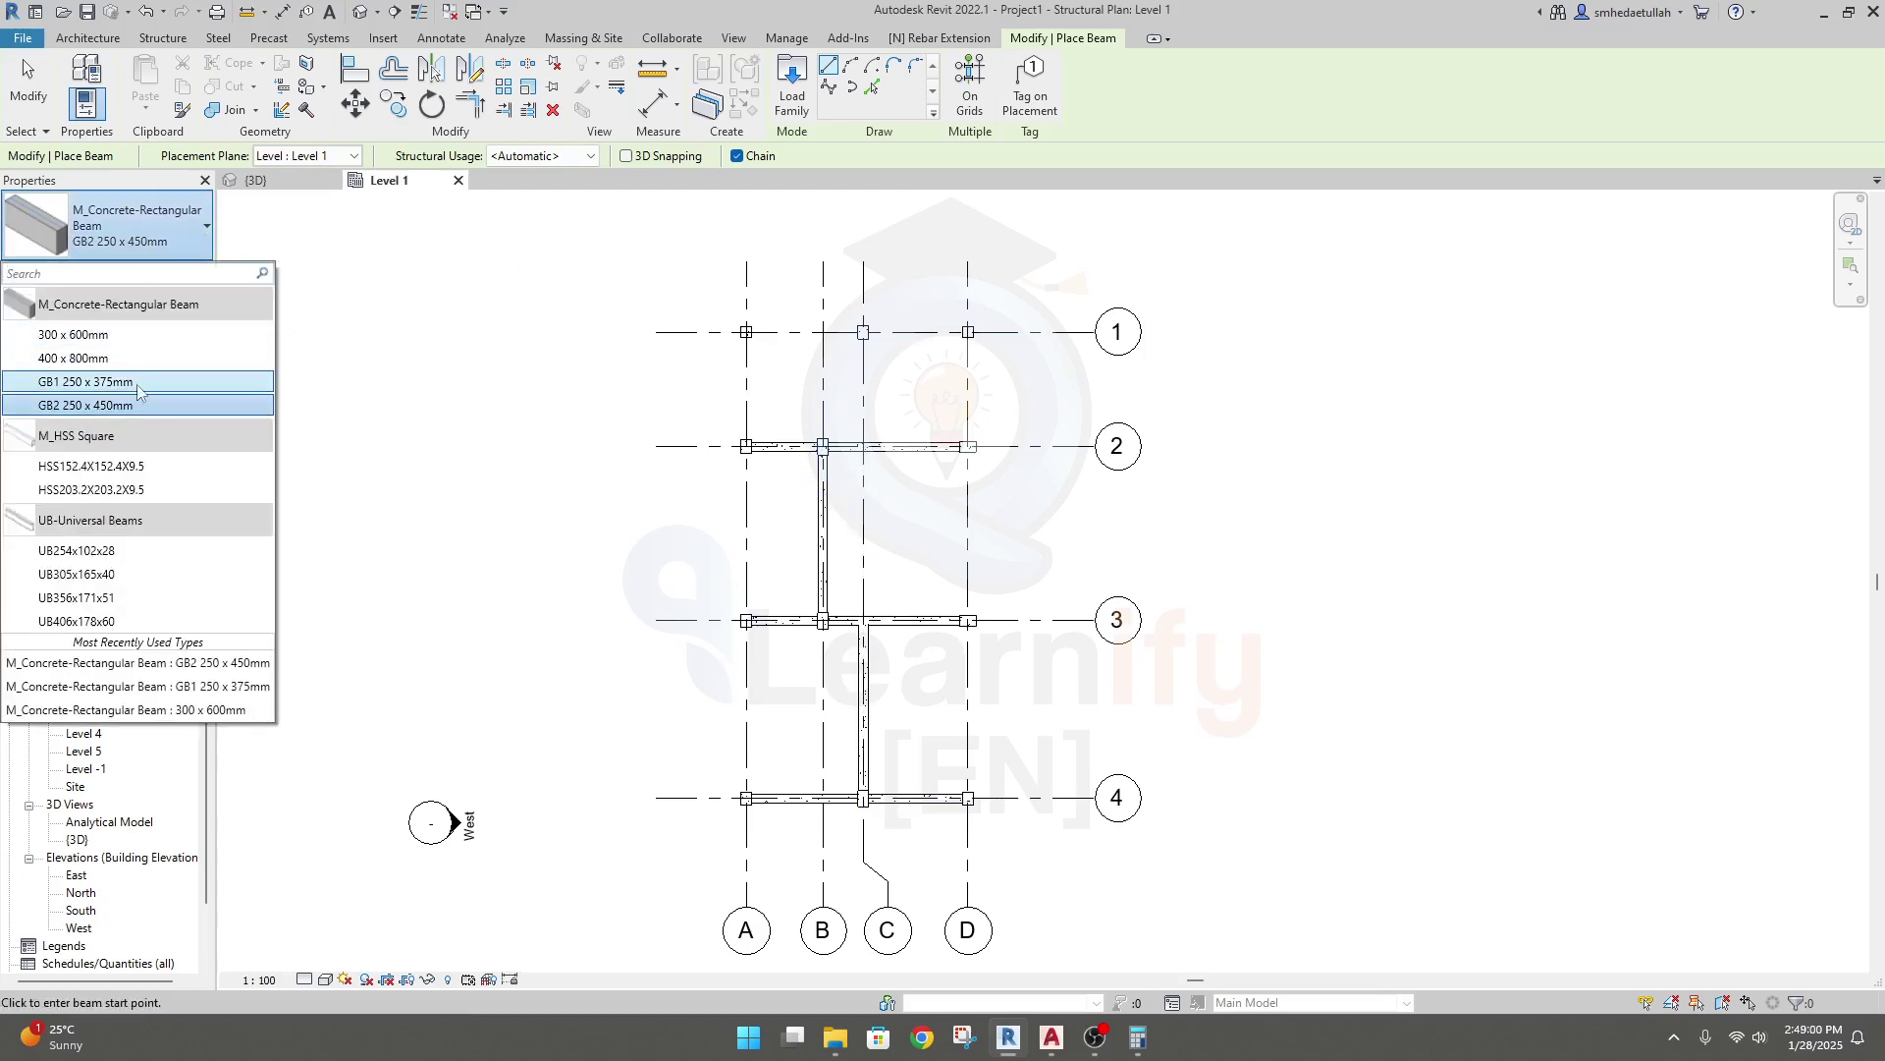
click(98, 381)
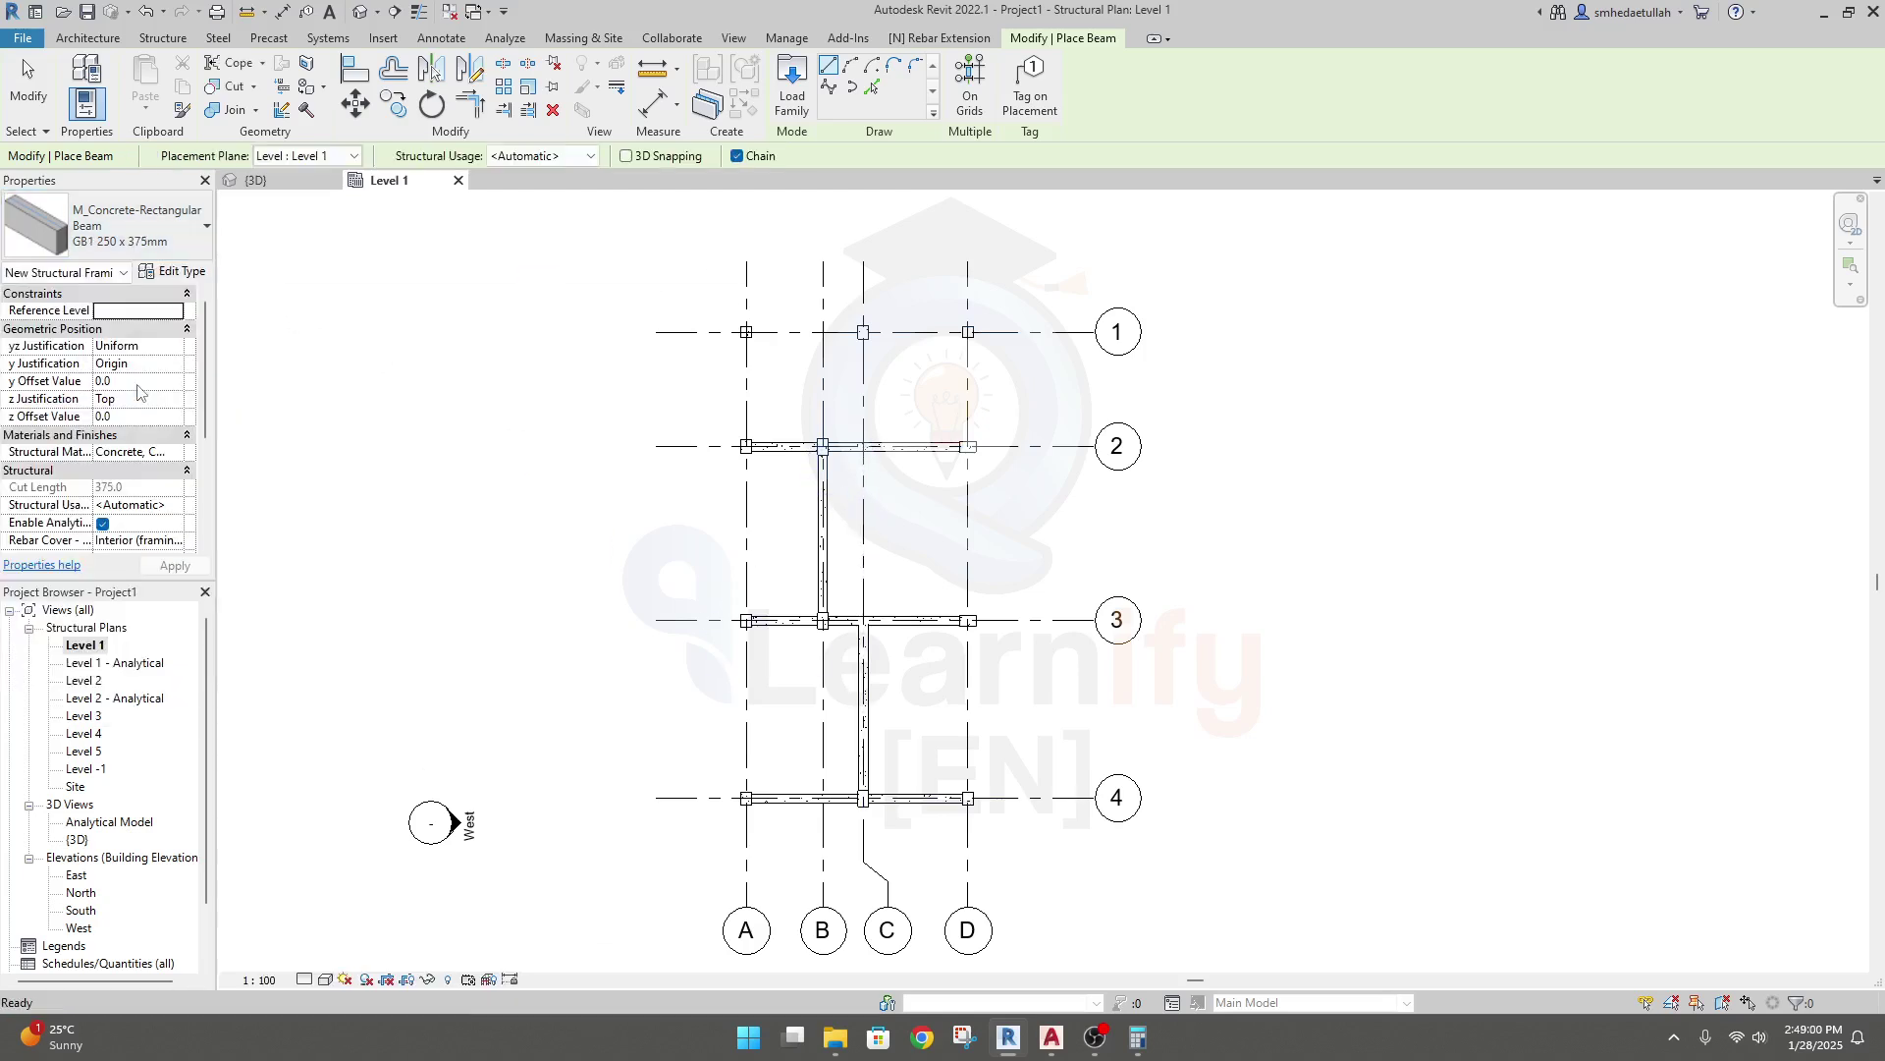
scroll(746, 798, up, 3)
click(744, 798)
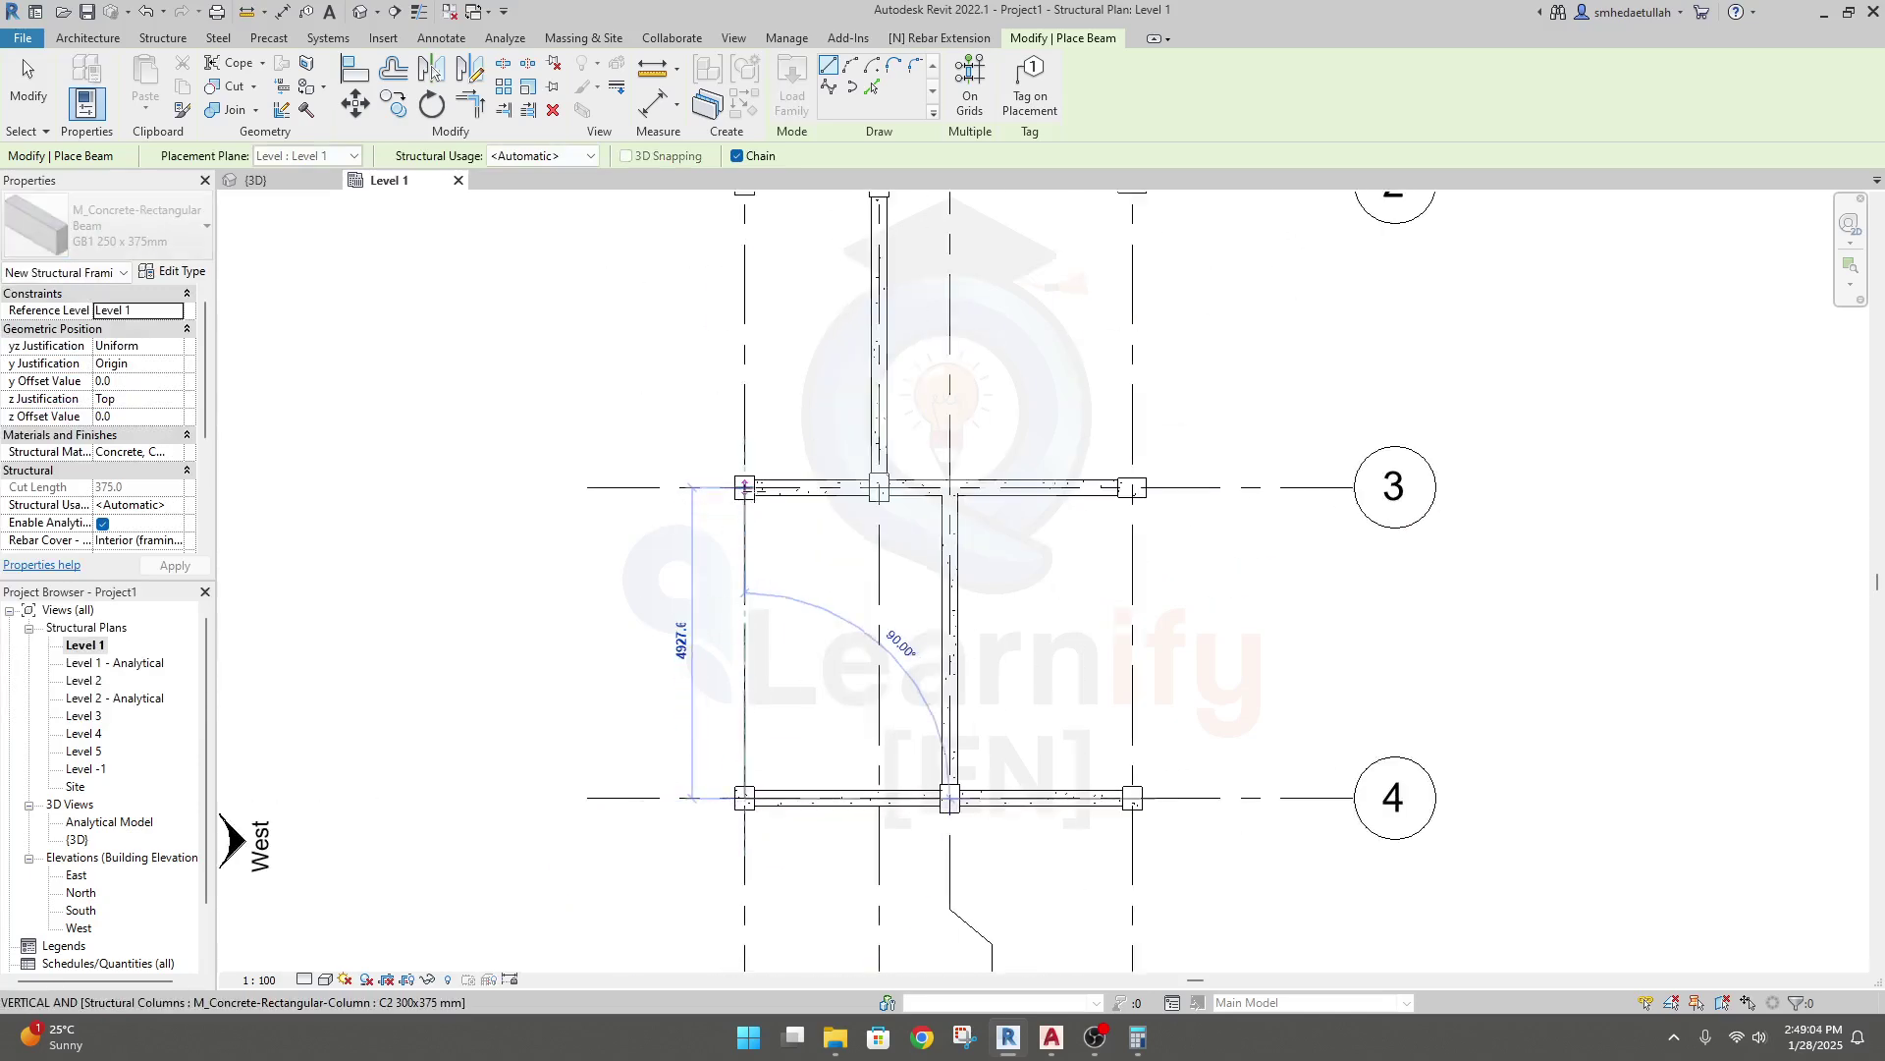
click(744, 487)
middle_drag(745, 324, 674, 746)
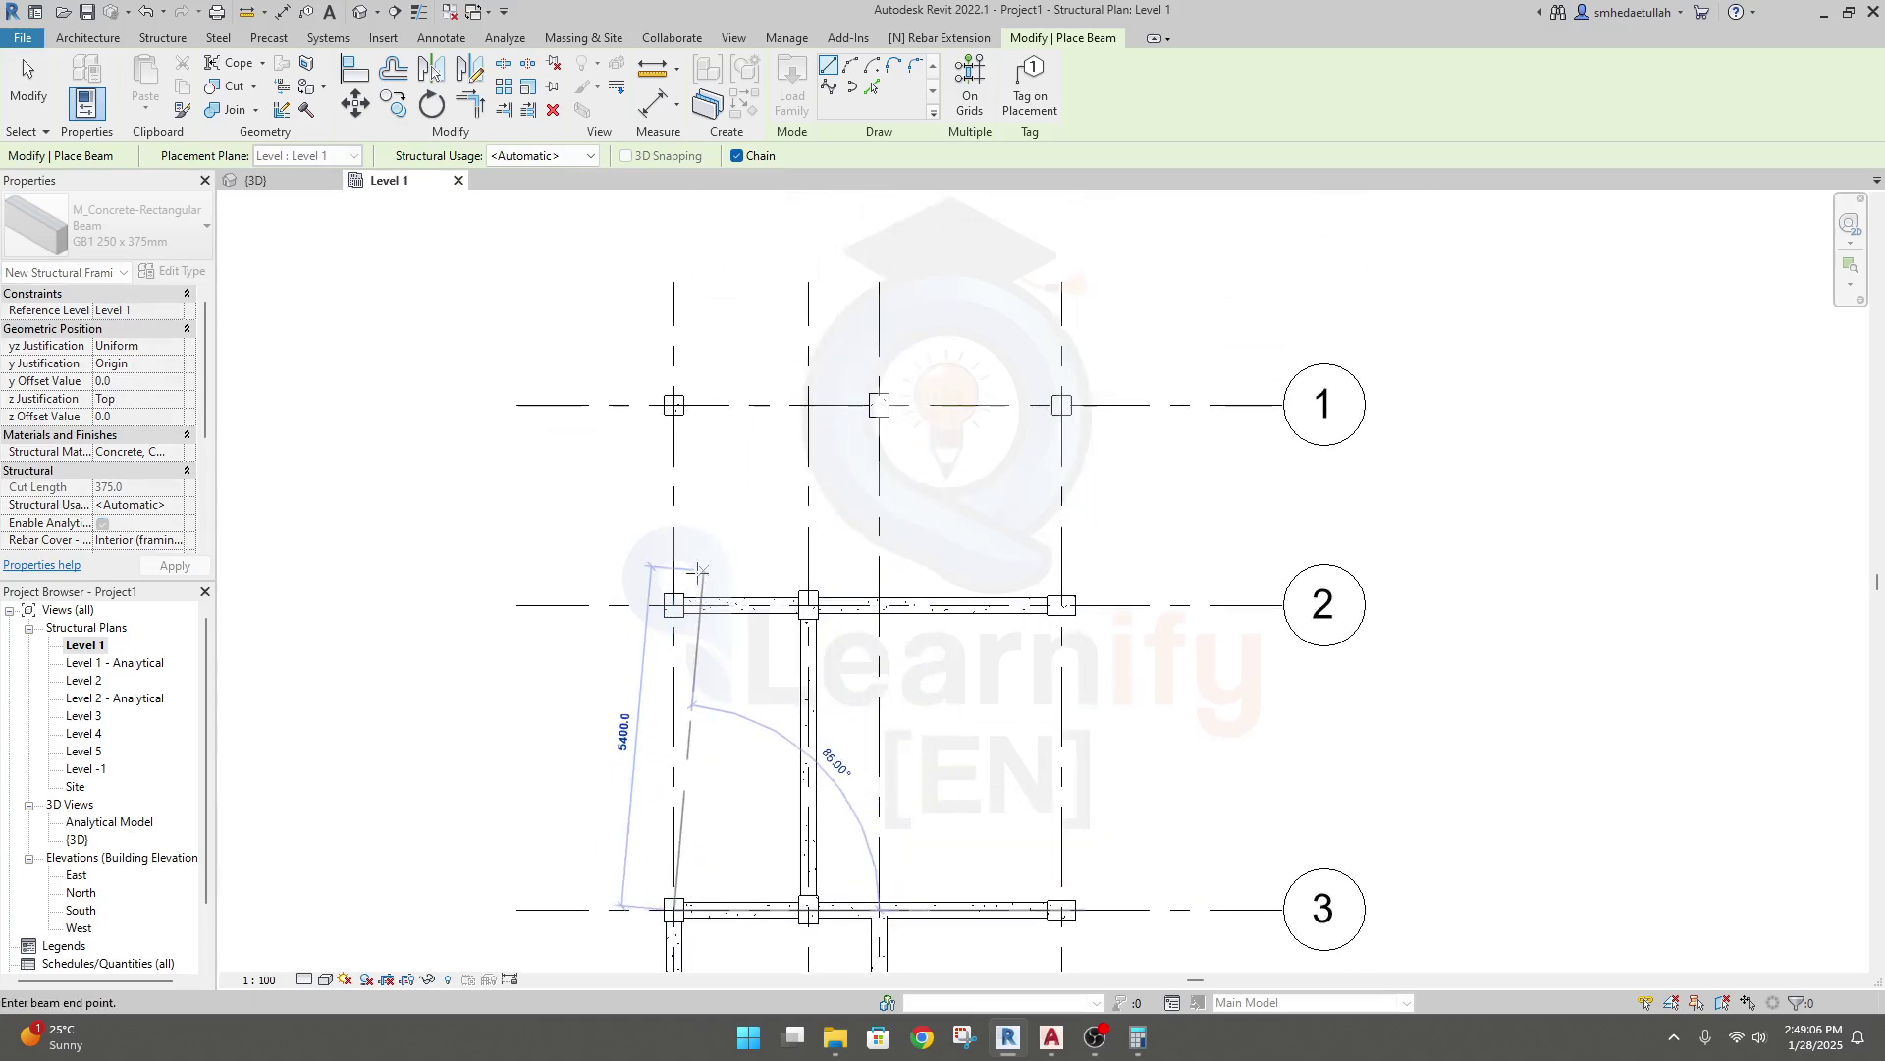
click(673, 605)
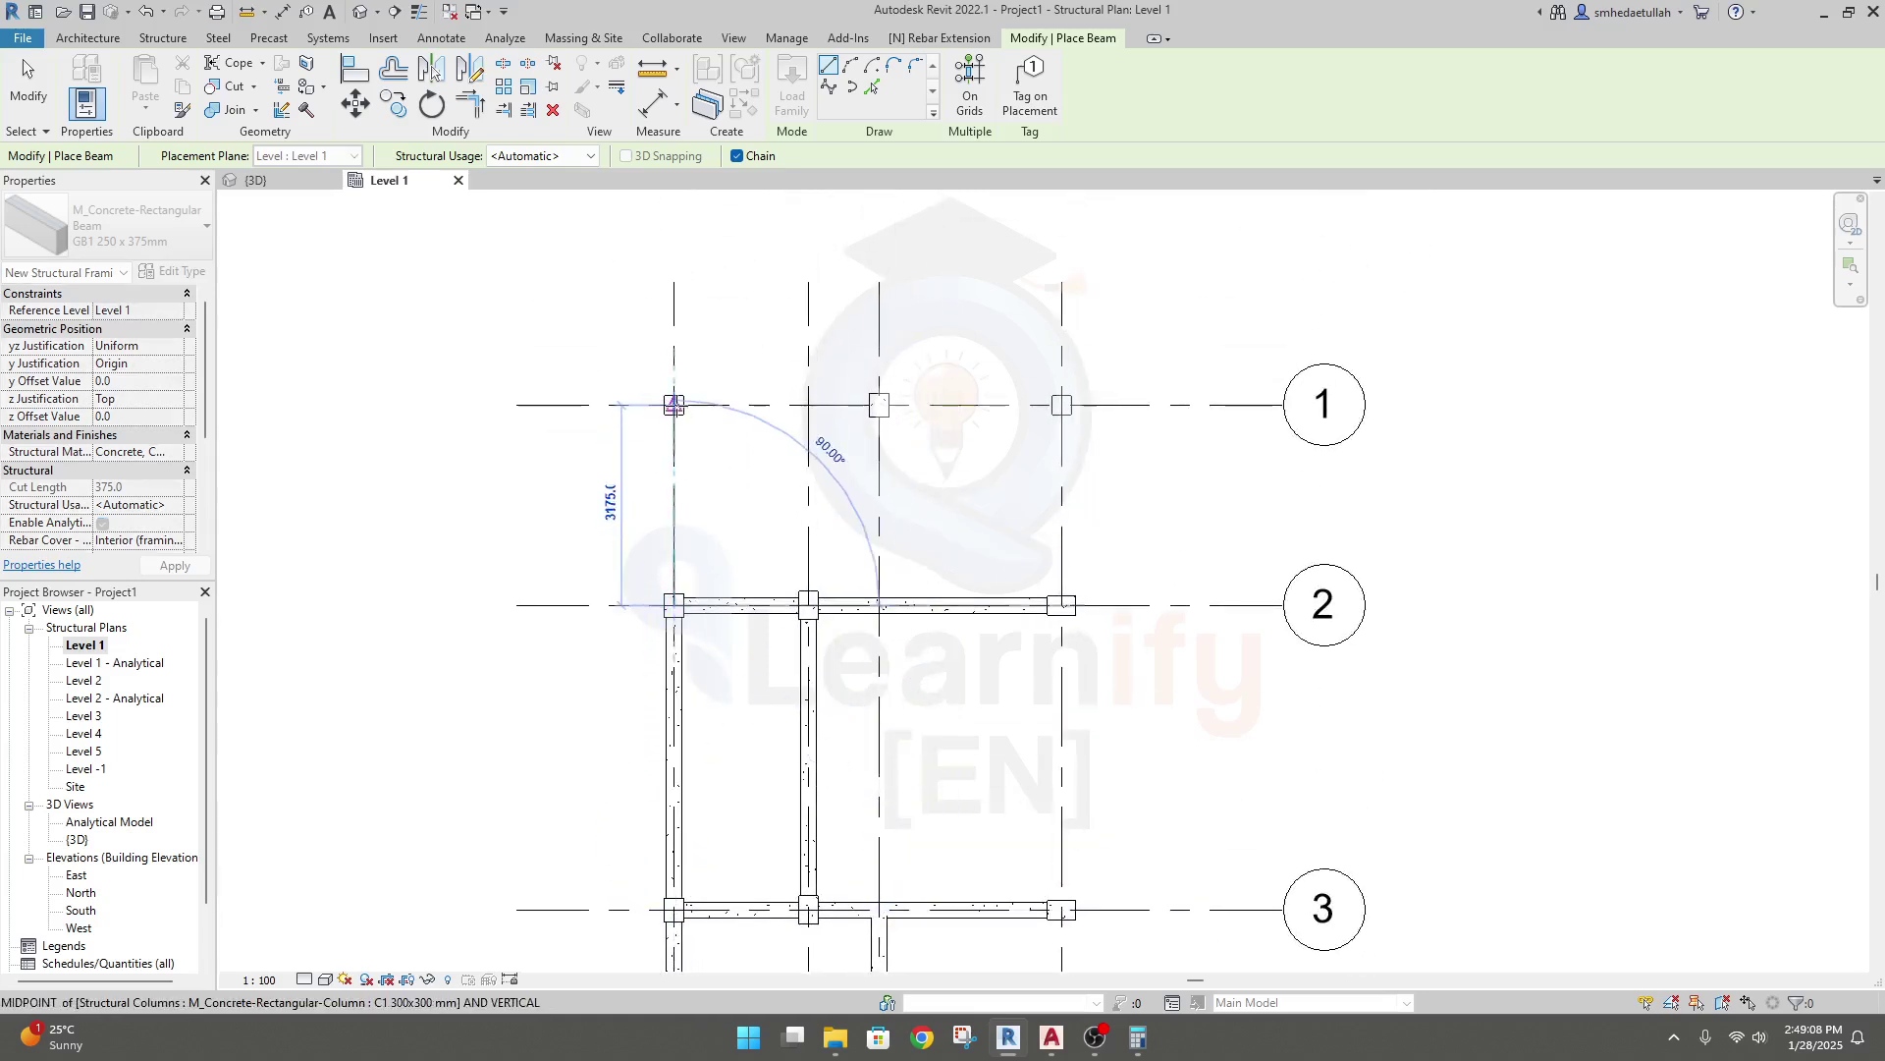
click(673, 405)
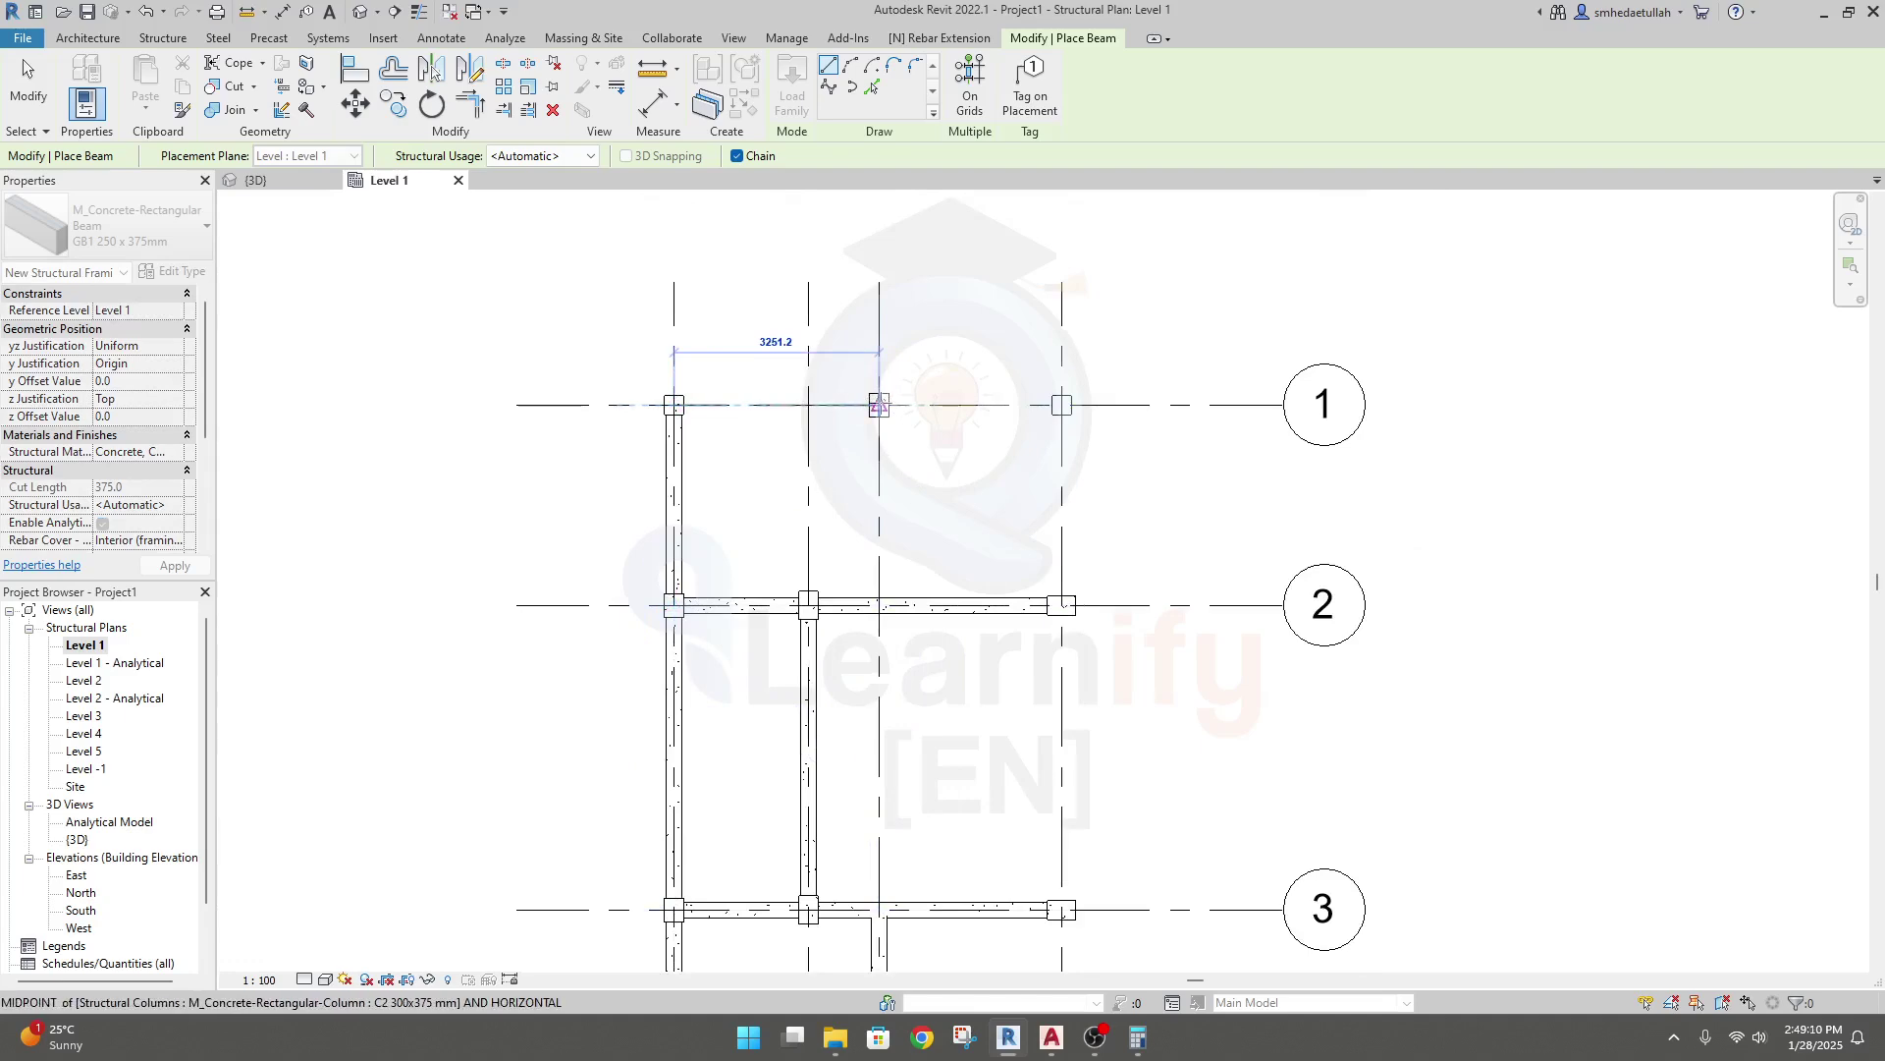
Continue the GB1 chain along grid 1 to grid D and down grid D to the column at grid 4.
click(879, 405)
click(1061, 405)
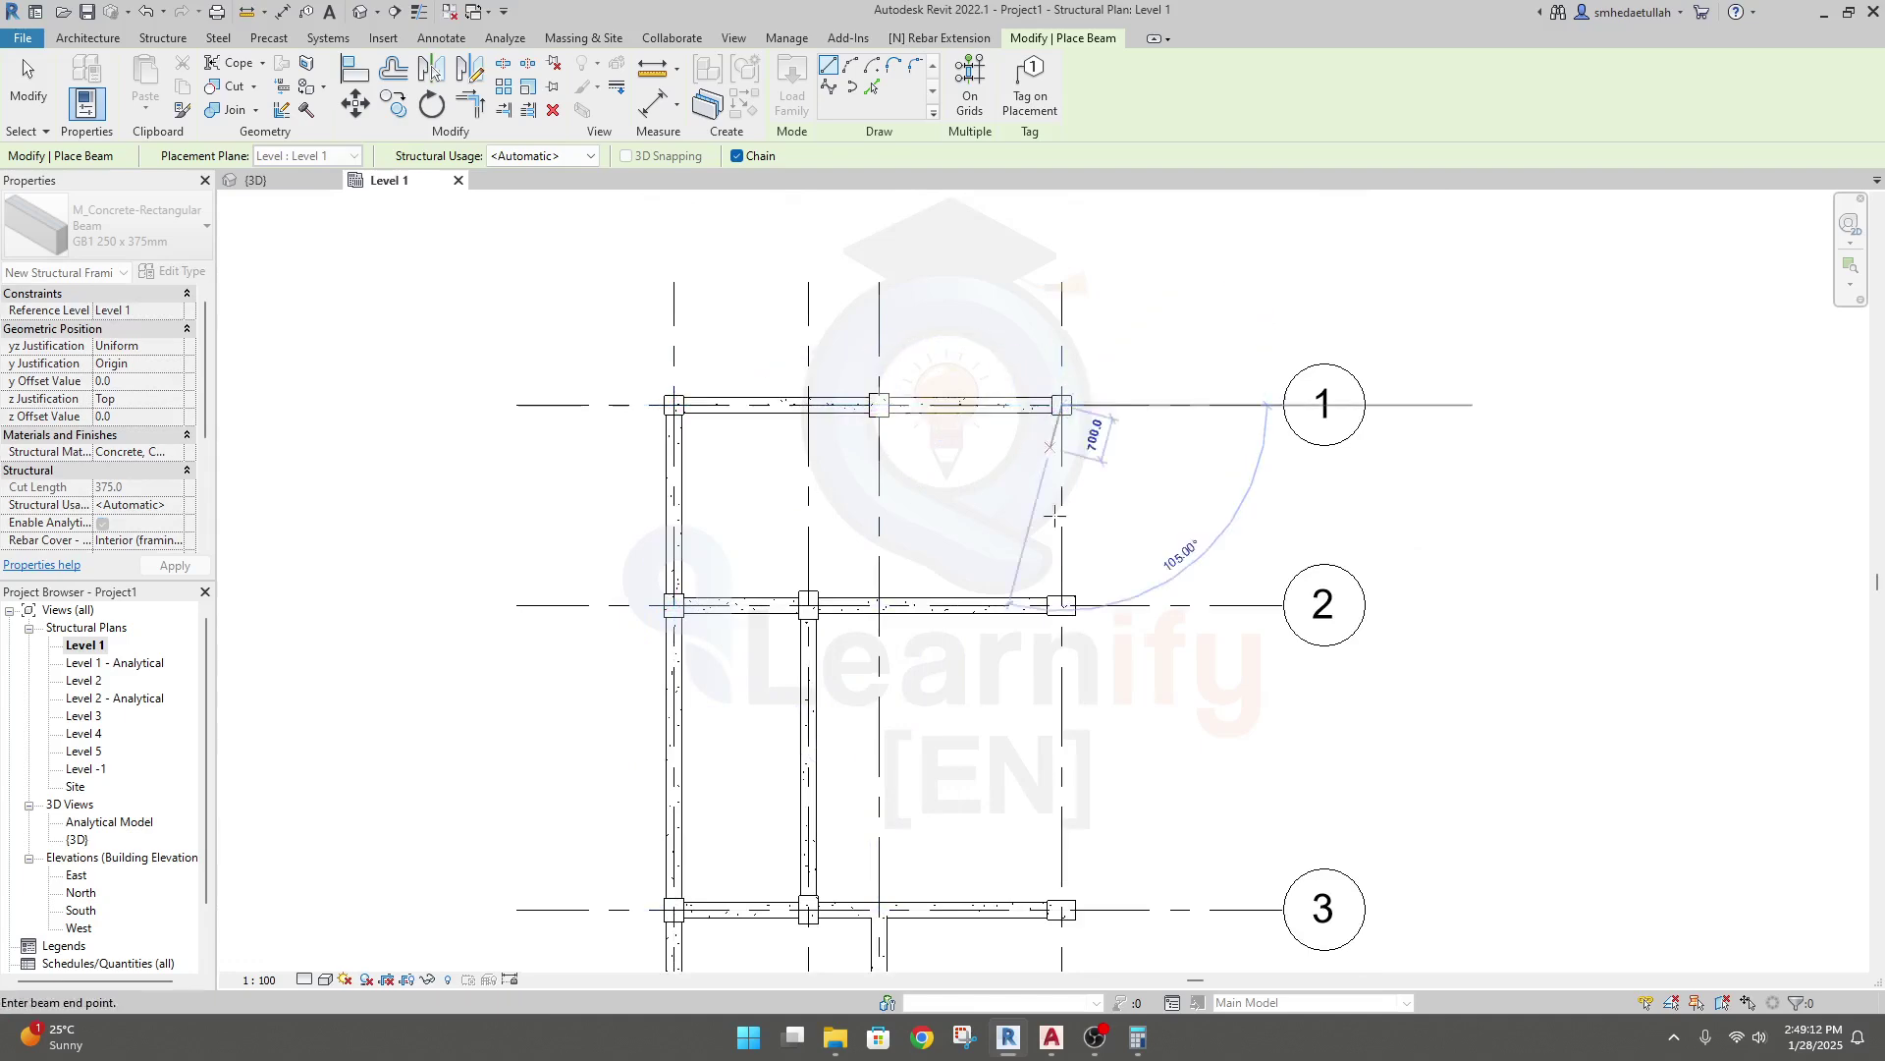
middle_drag(1055, 515, 1036, 405)
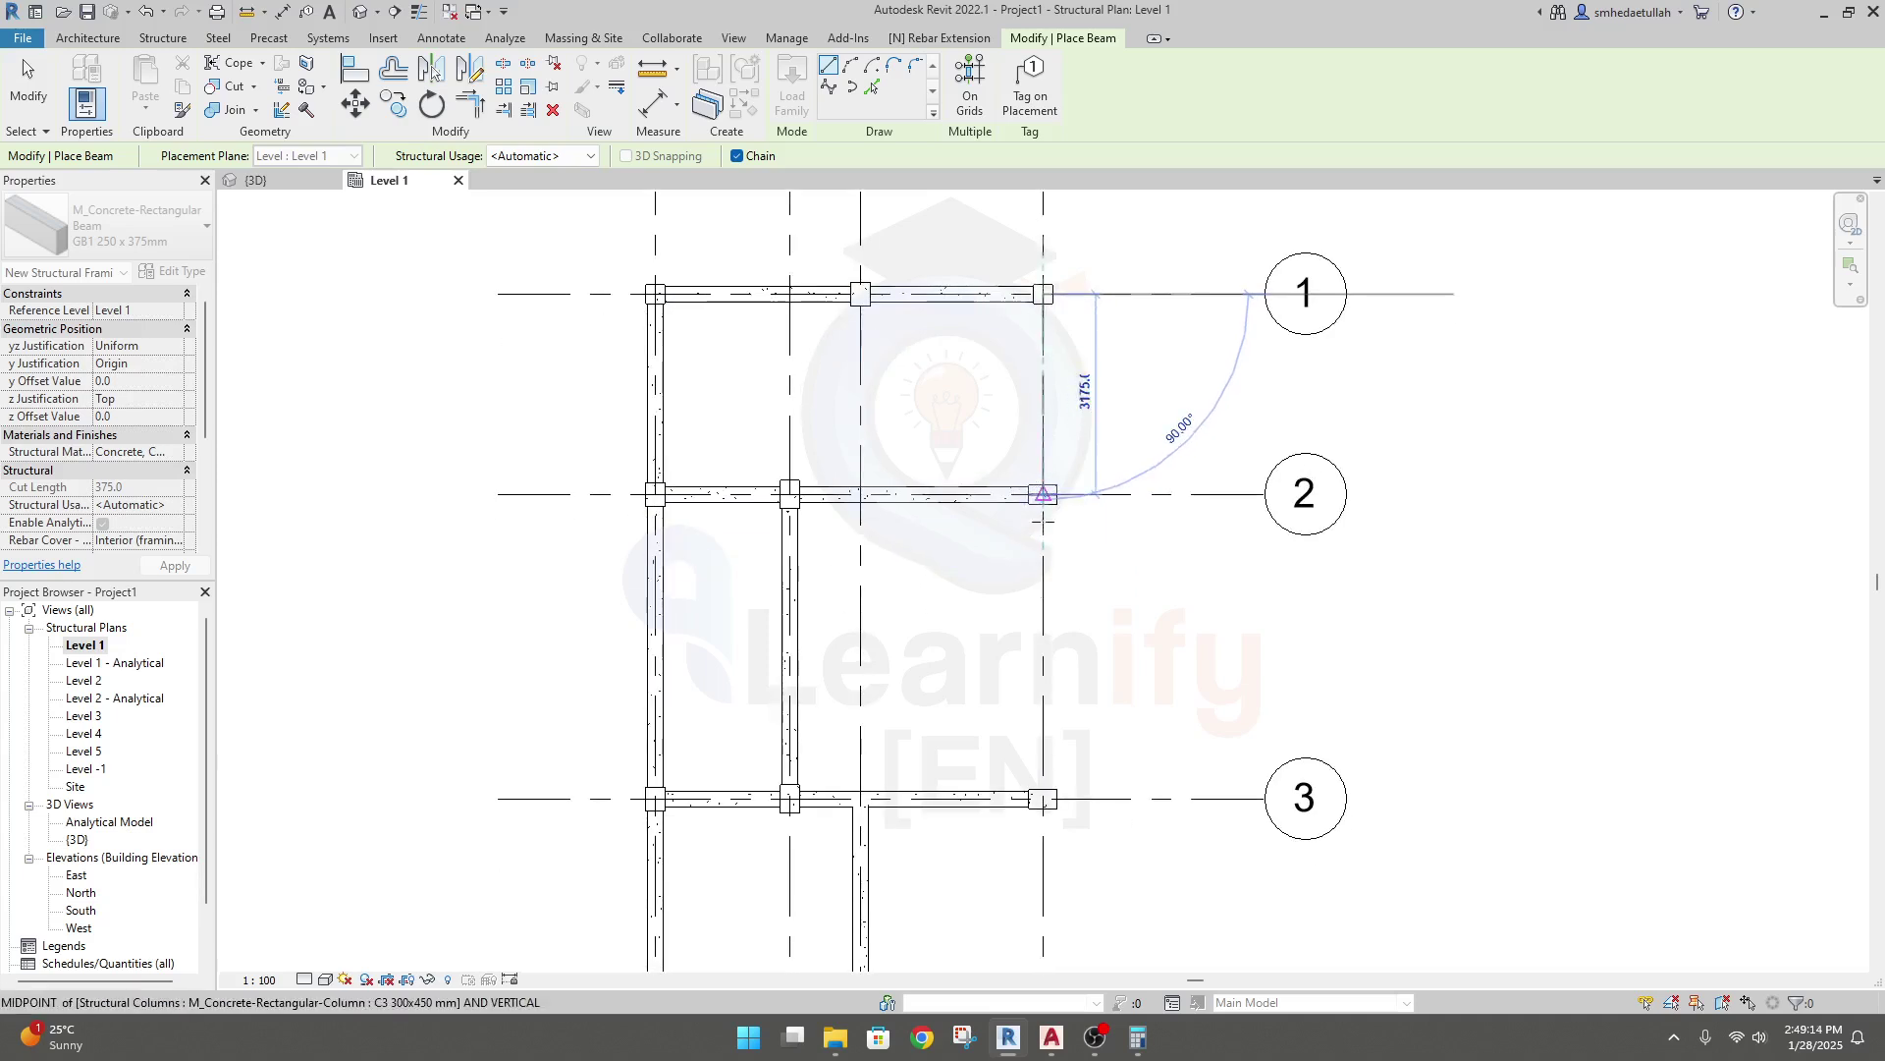
click(1043, 494)
click(1043, 798)
middle_drag(1109, 756, 1096, 407)
click(1028, 761)
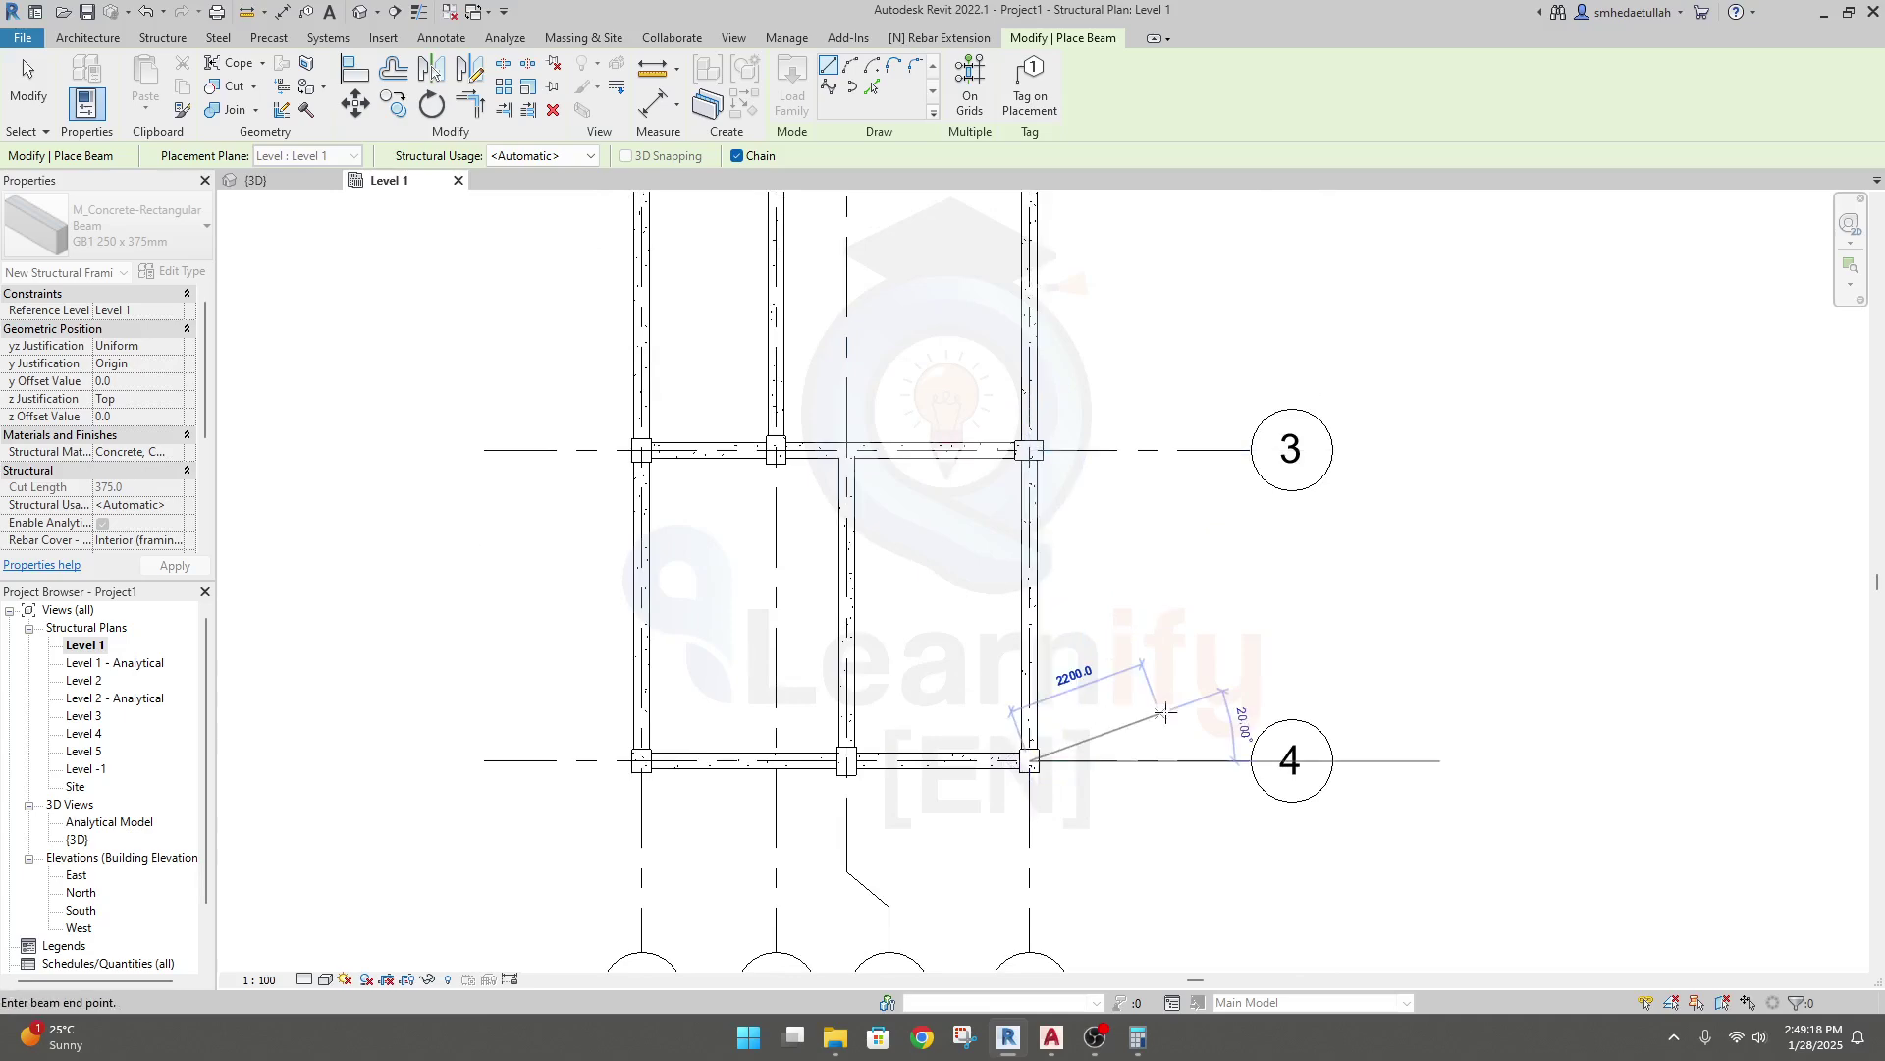
key(Escape)
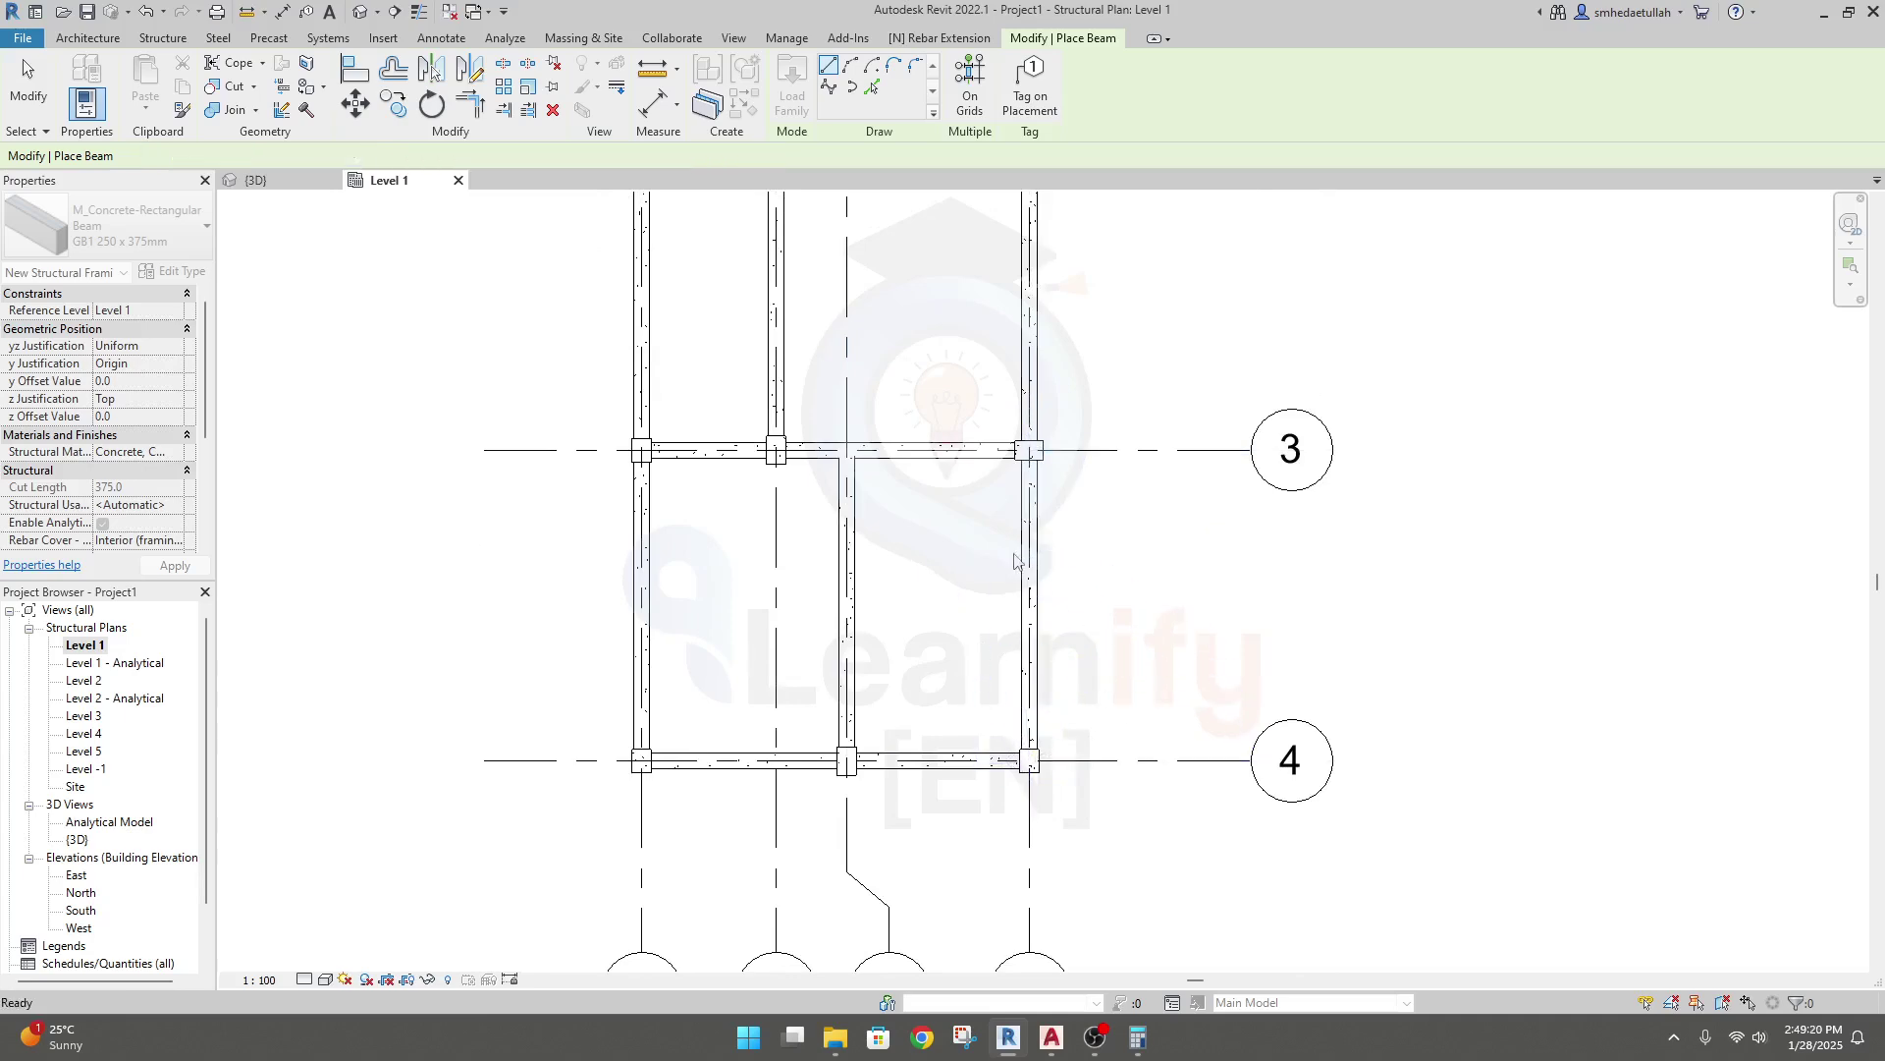
Place a GB1 beam on grid C from the column at grid 1 to the beam on grid 2.
scroll(993, 585, down, 2)
middle_drag(931, 468, 916, 651)
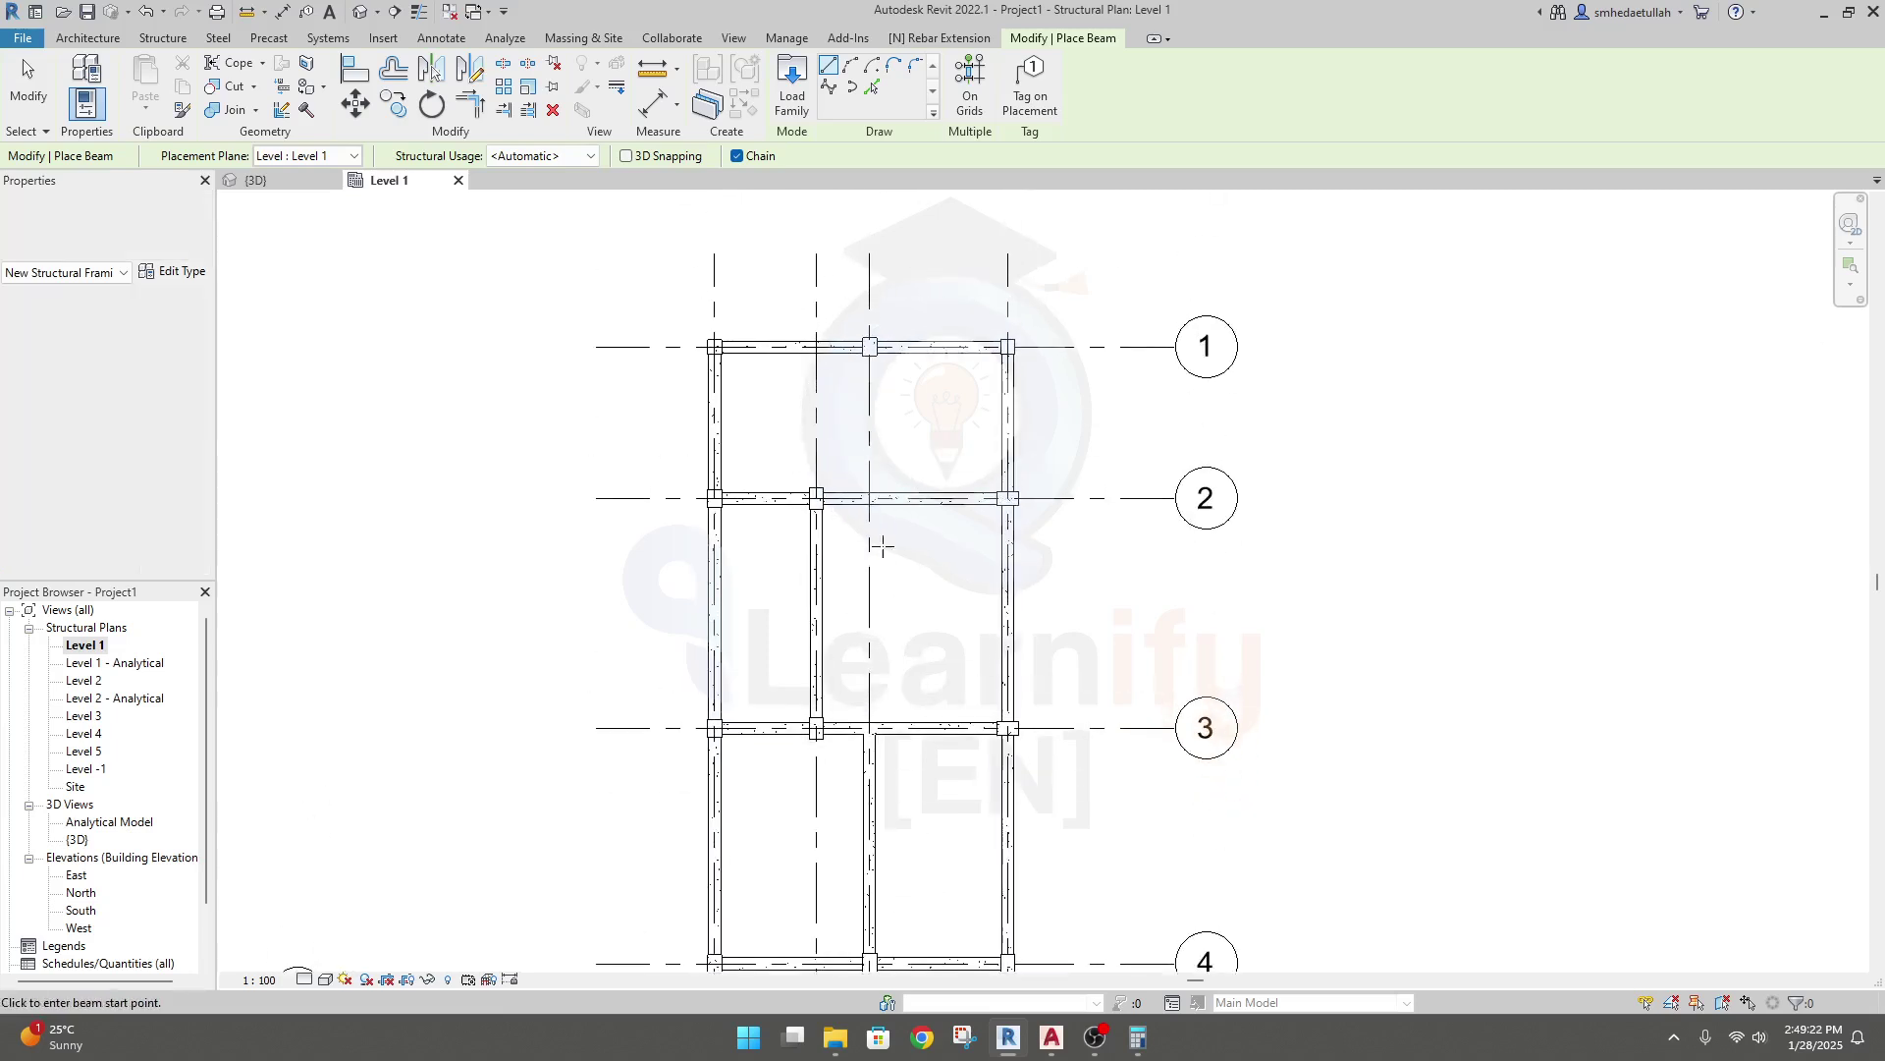
scroll(864, 339, up, 2)
scroll(864, 339, up, 2)
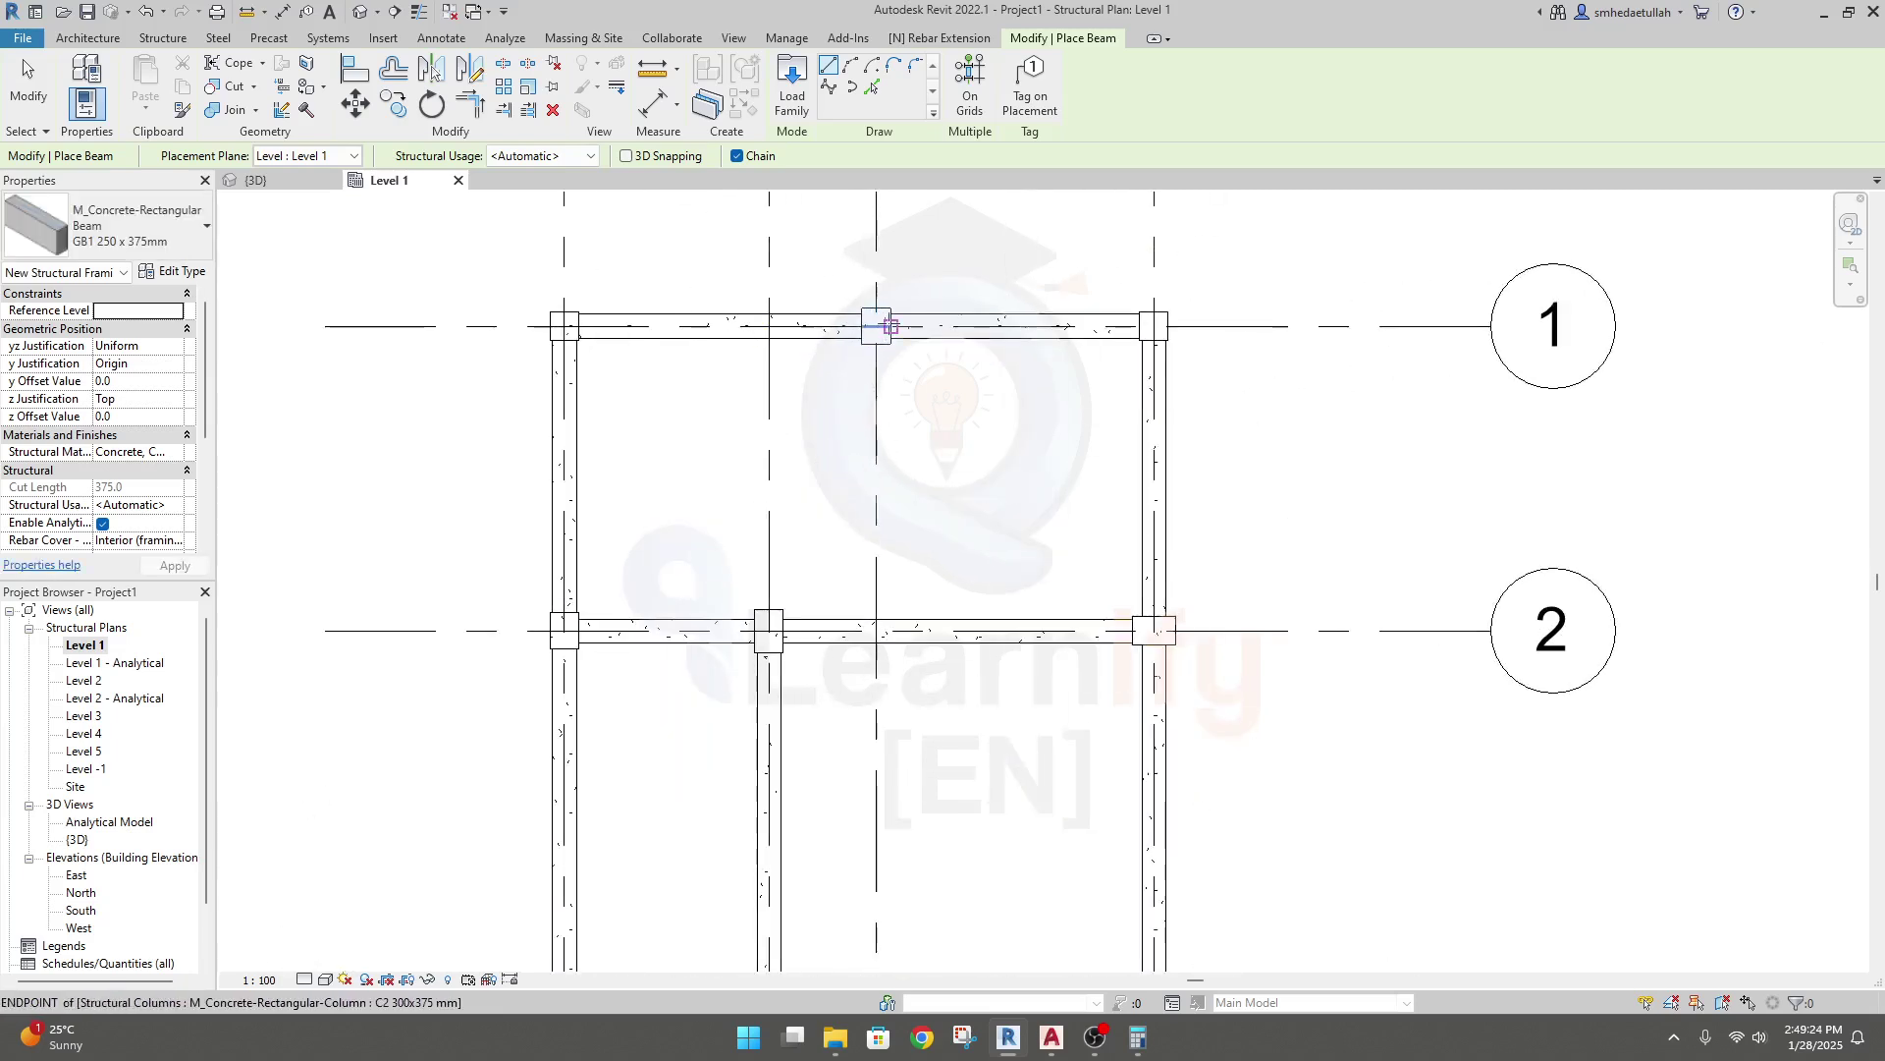
click(877, 326)
click(877, 629)
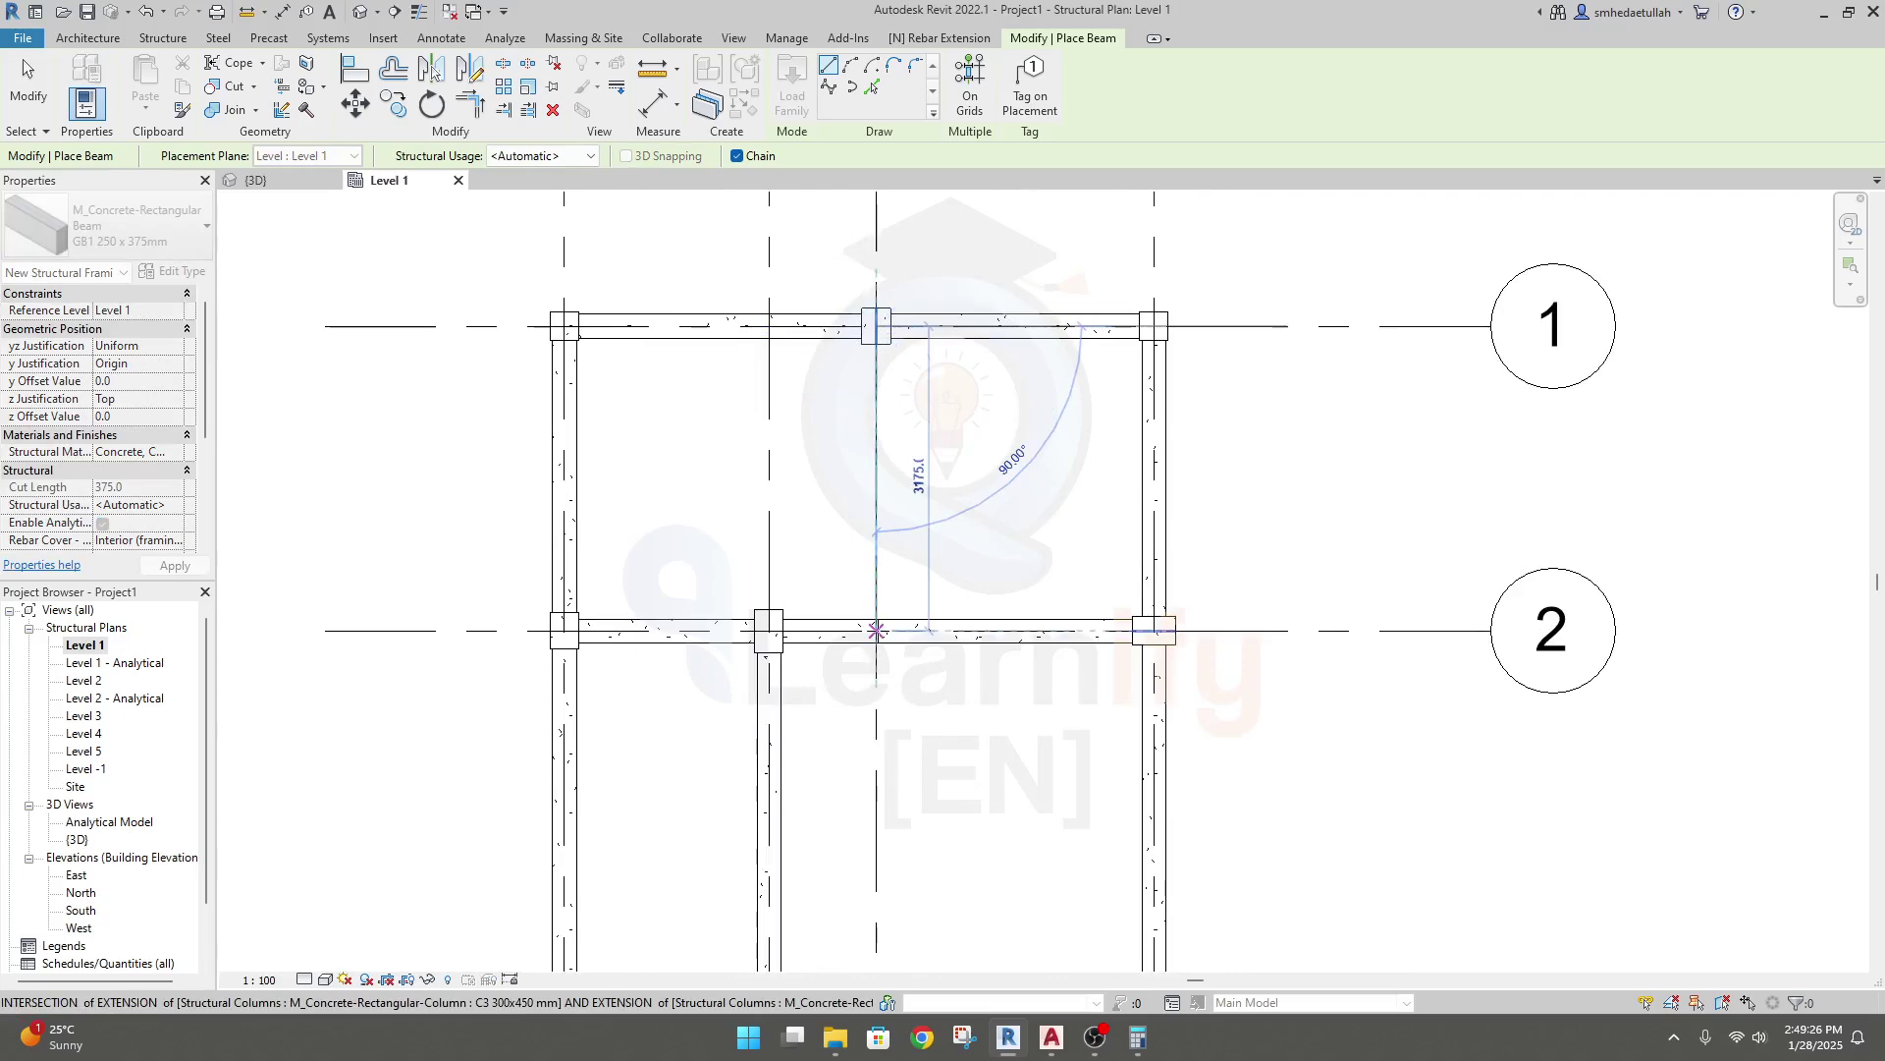
scroll(896, 634, down, 1)
scroll(895, 634, down, 2)
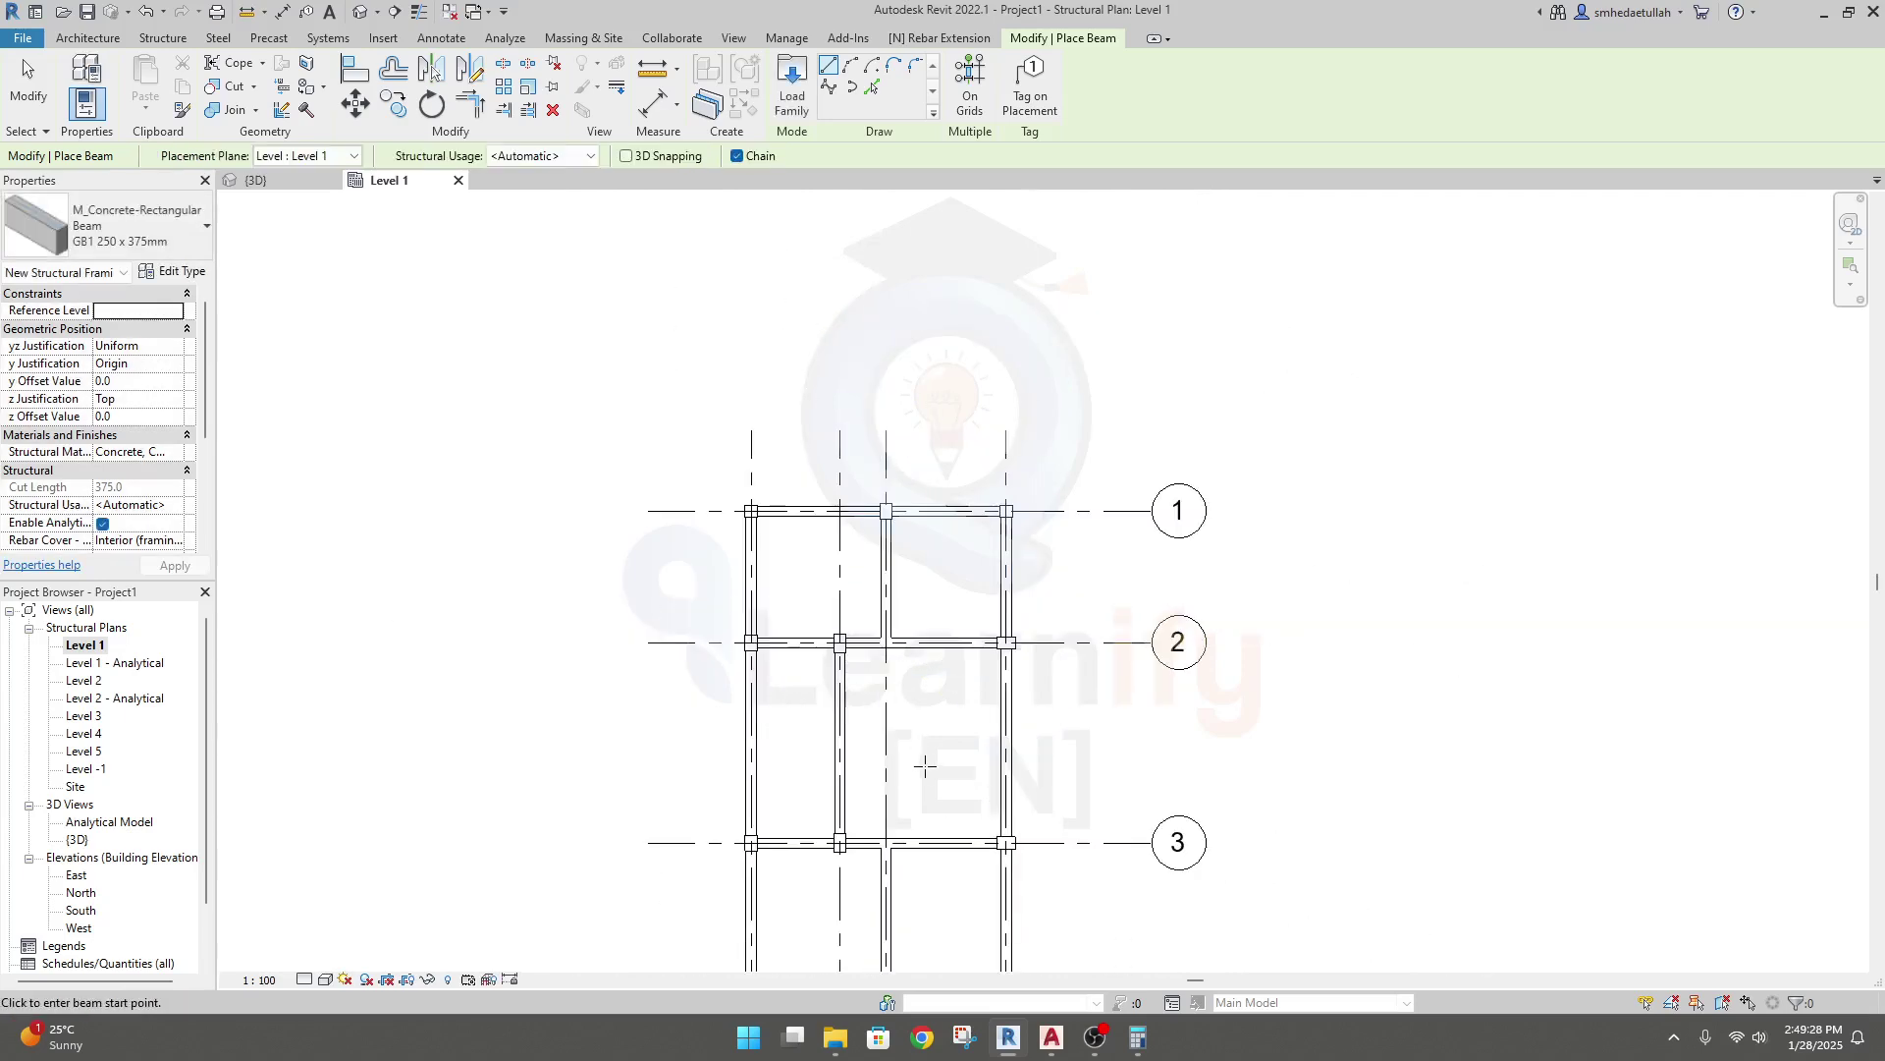
End beam placement and open the 3D view to inspect the grade beams.
middle_drag(922, 770, 921, 556)
key(Escape)
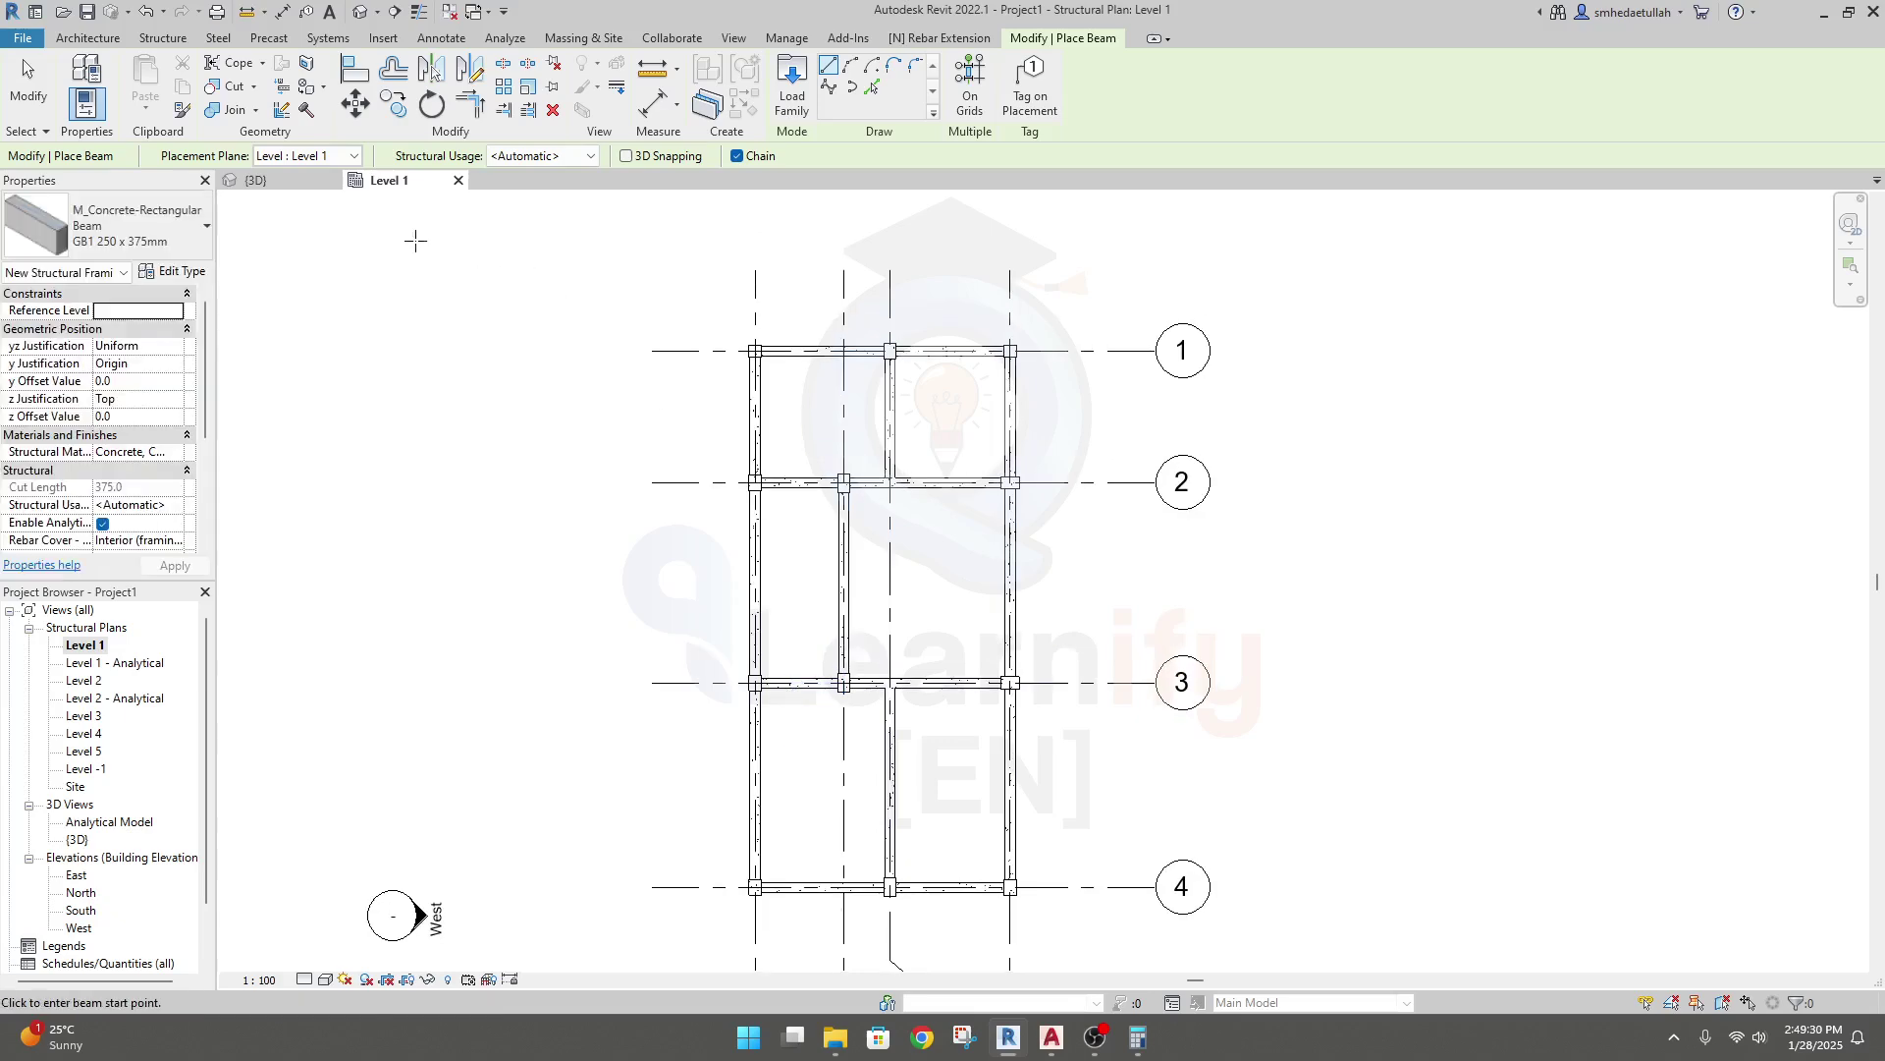
key(Escape)
click(256, 180)
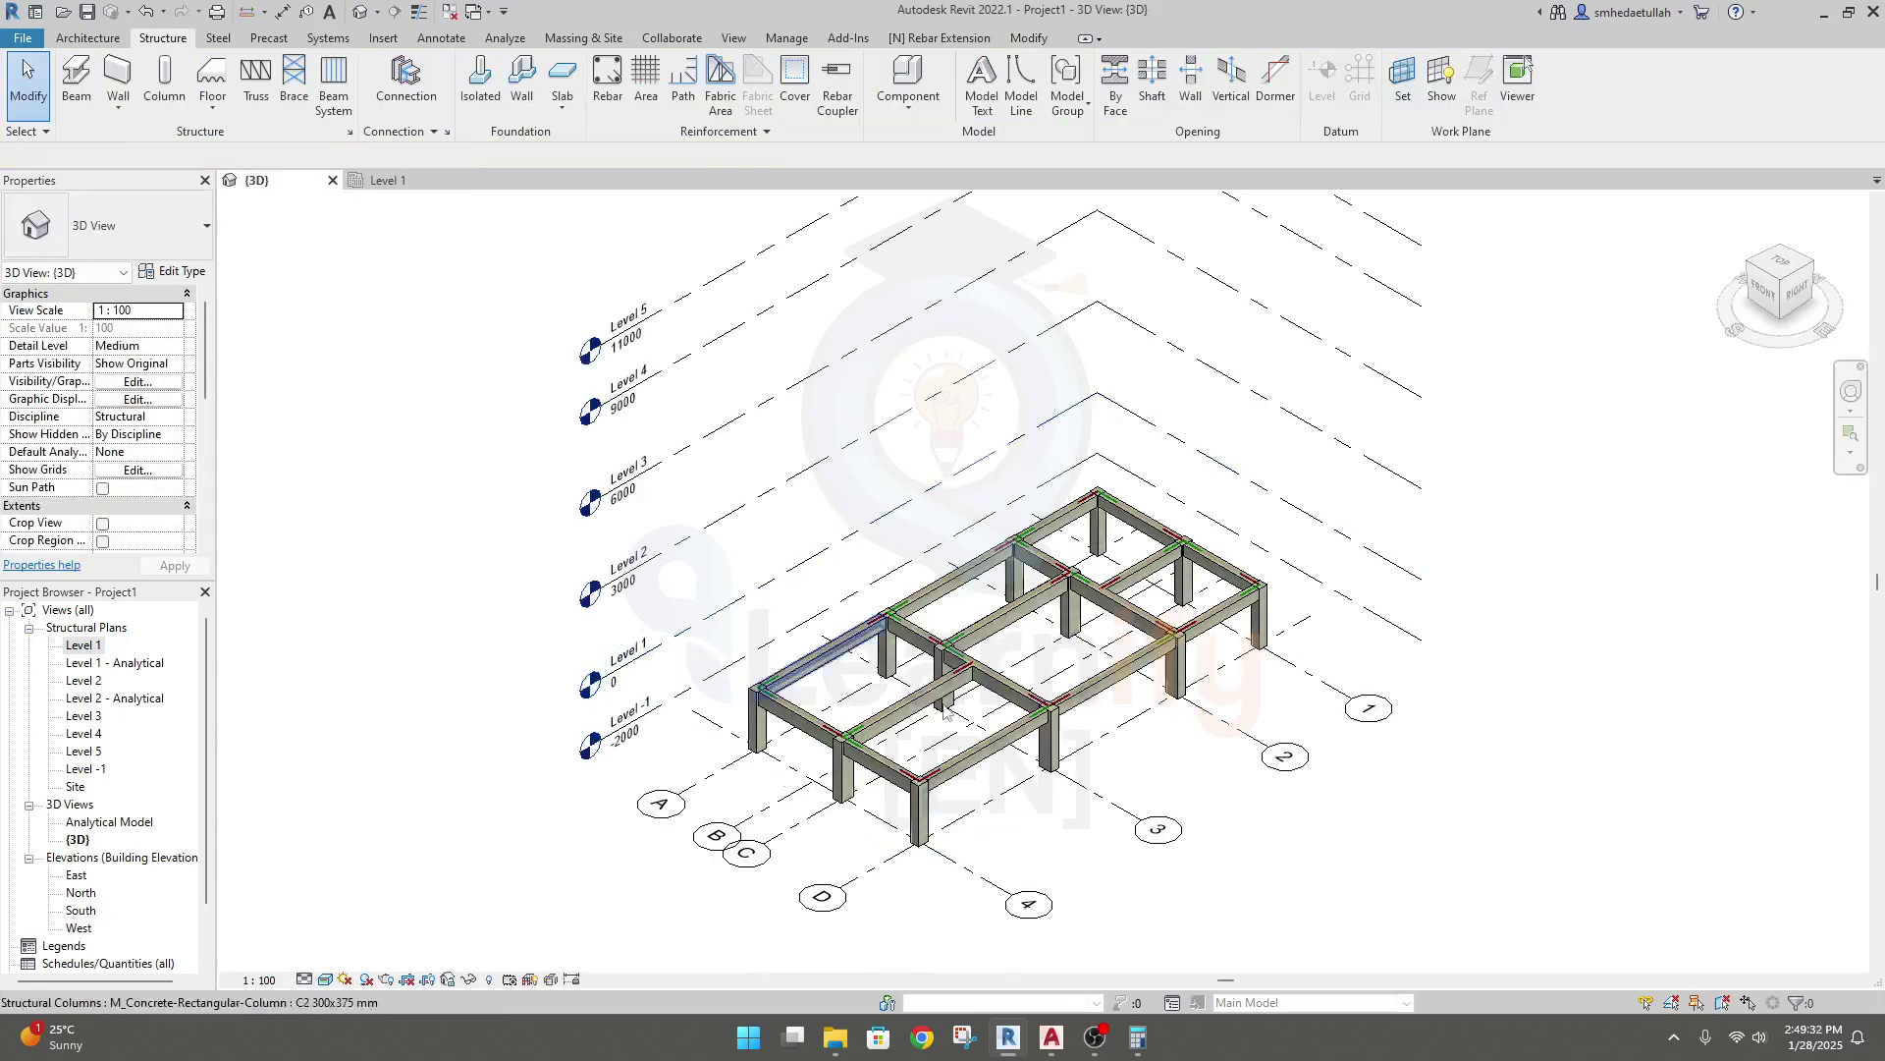
Examine the grade beams and their column joints in the 3D view, picking individual beams to check their types.
scroll(982, 707, up, 5)
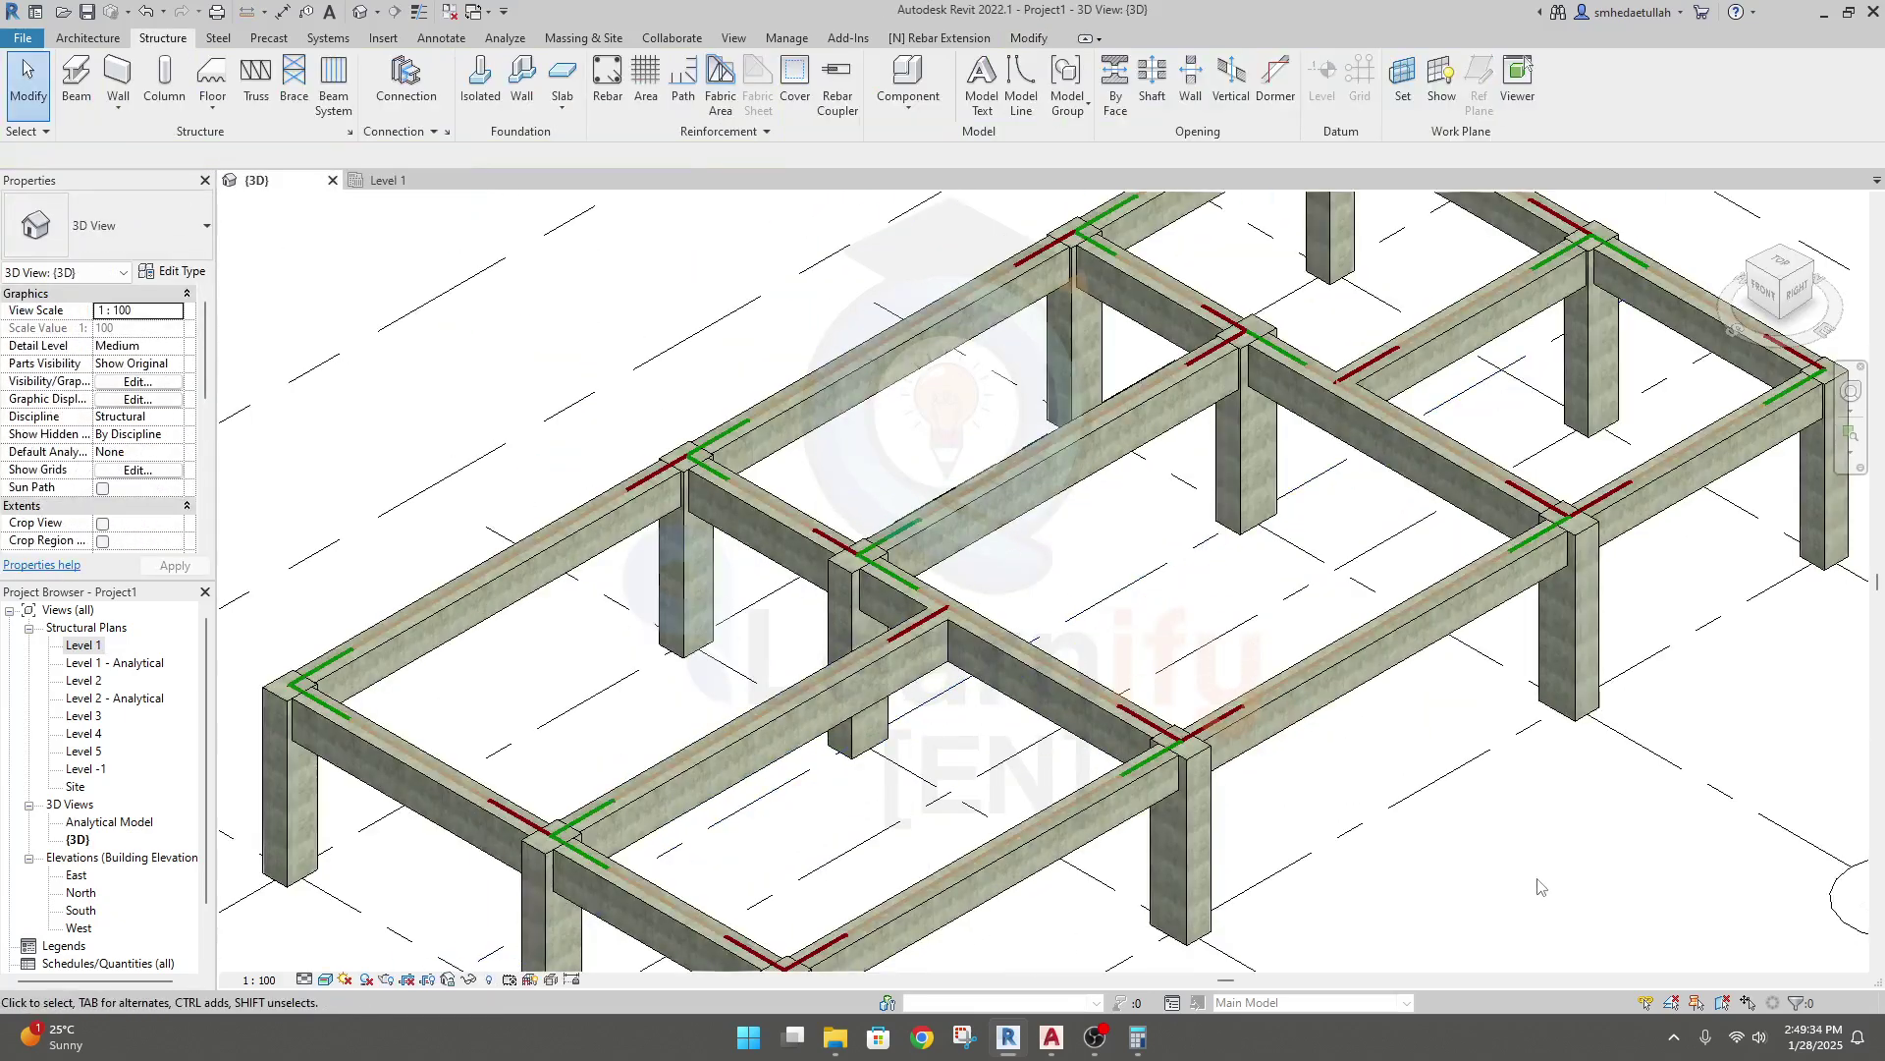
click(1328, 667)
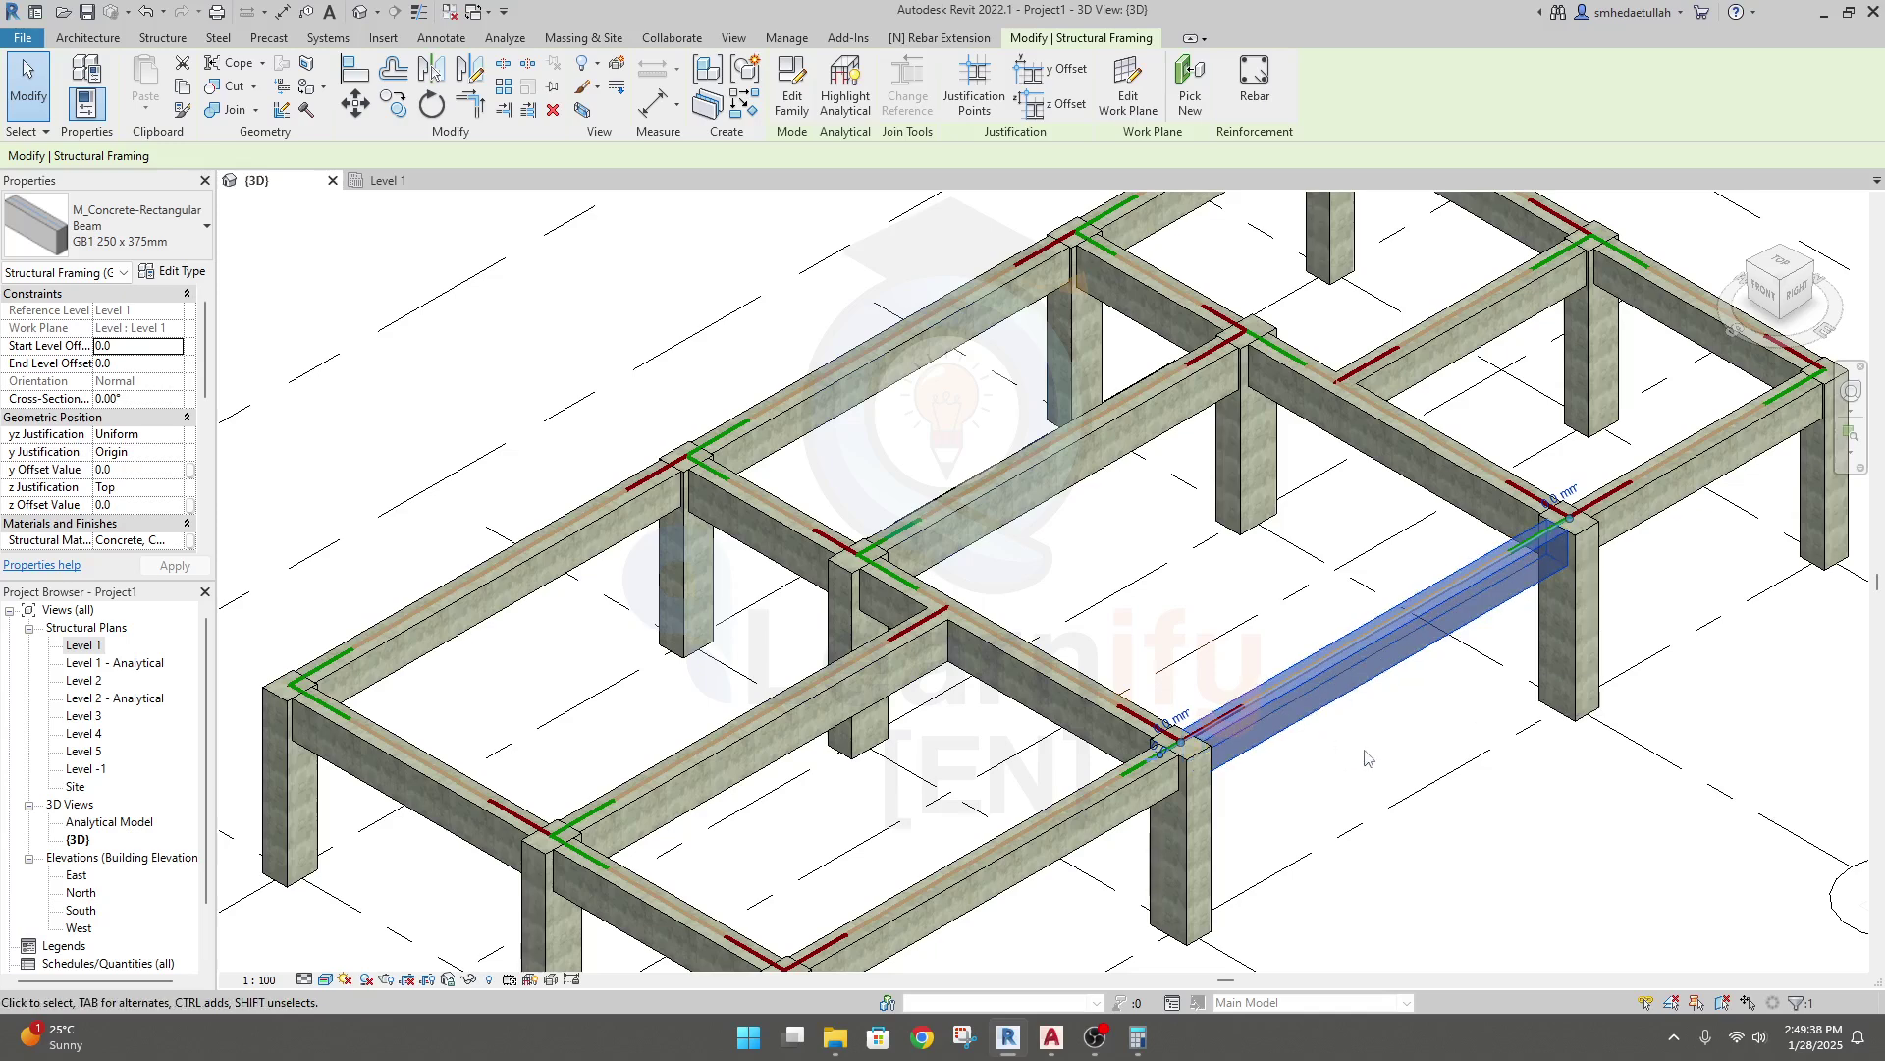
click(1499, 891)
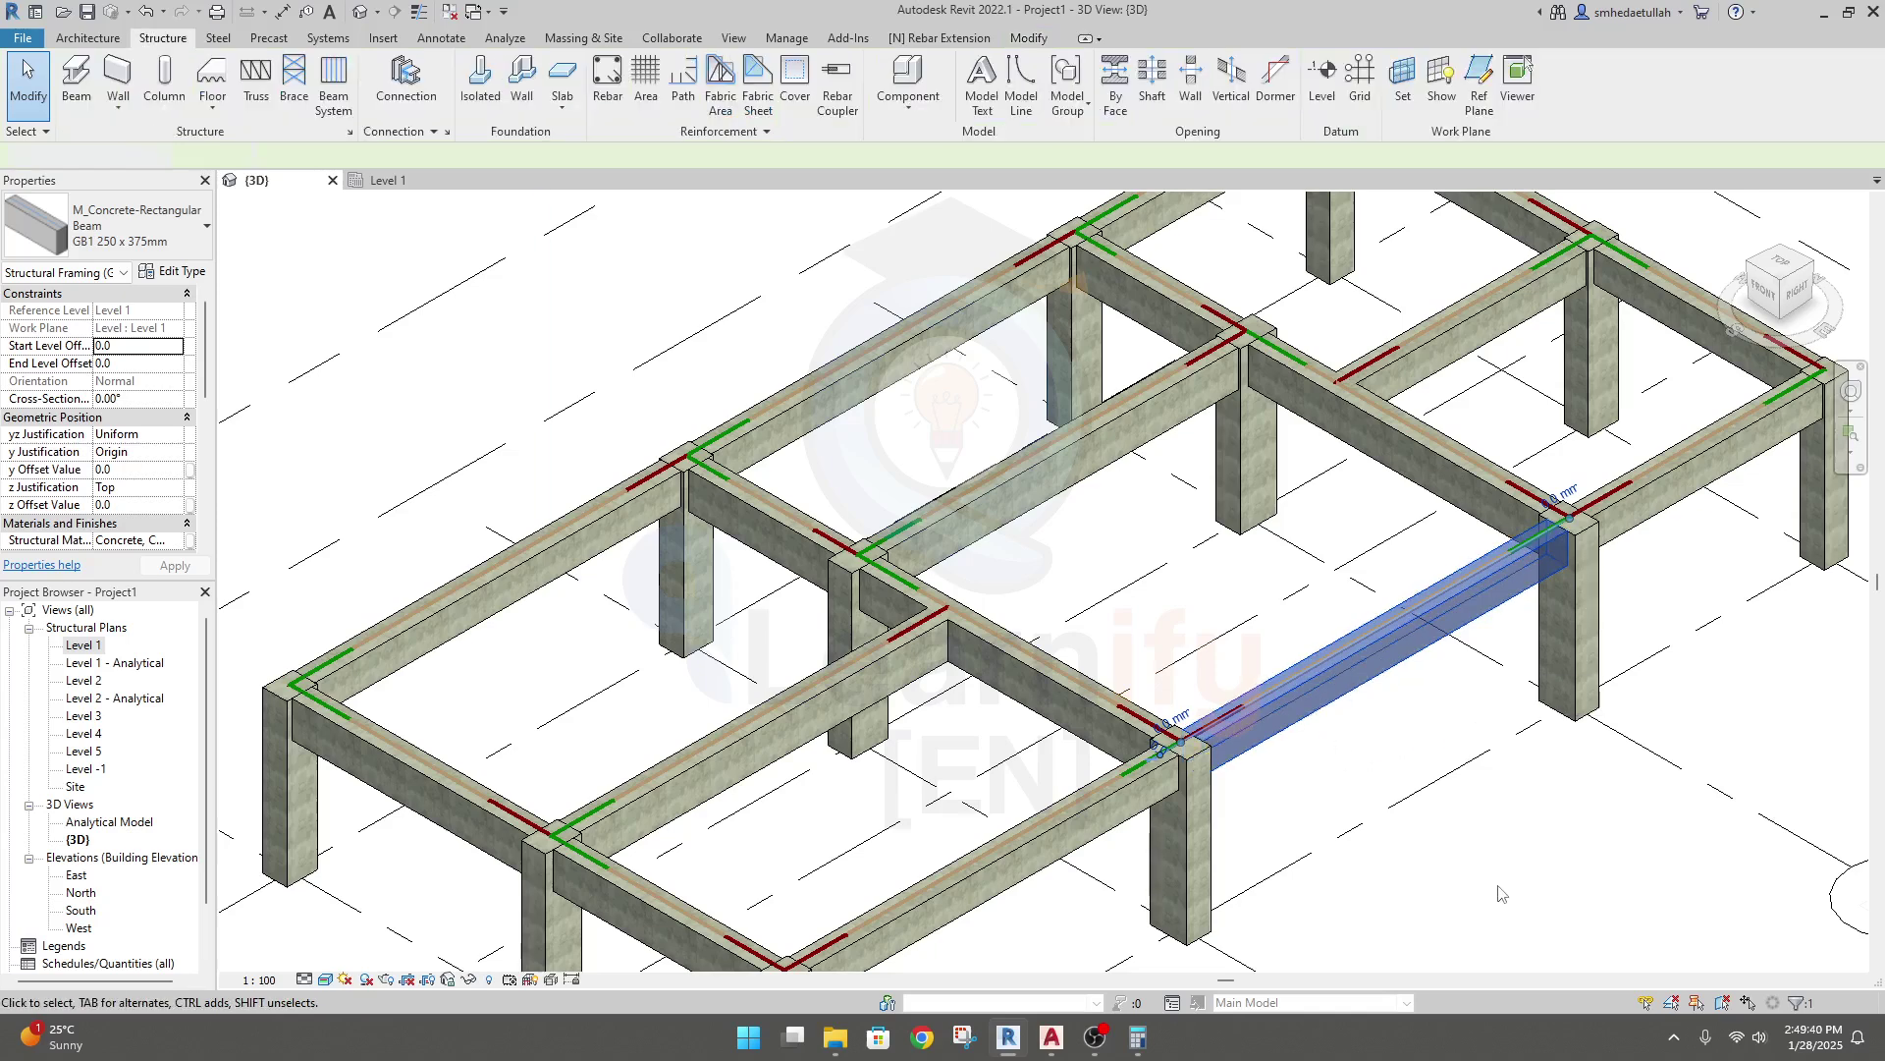
click(1014, 659)
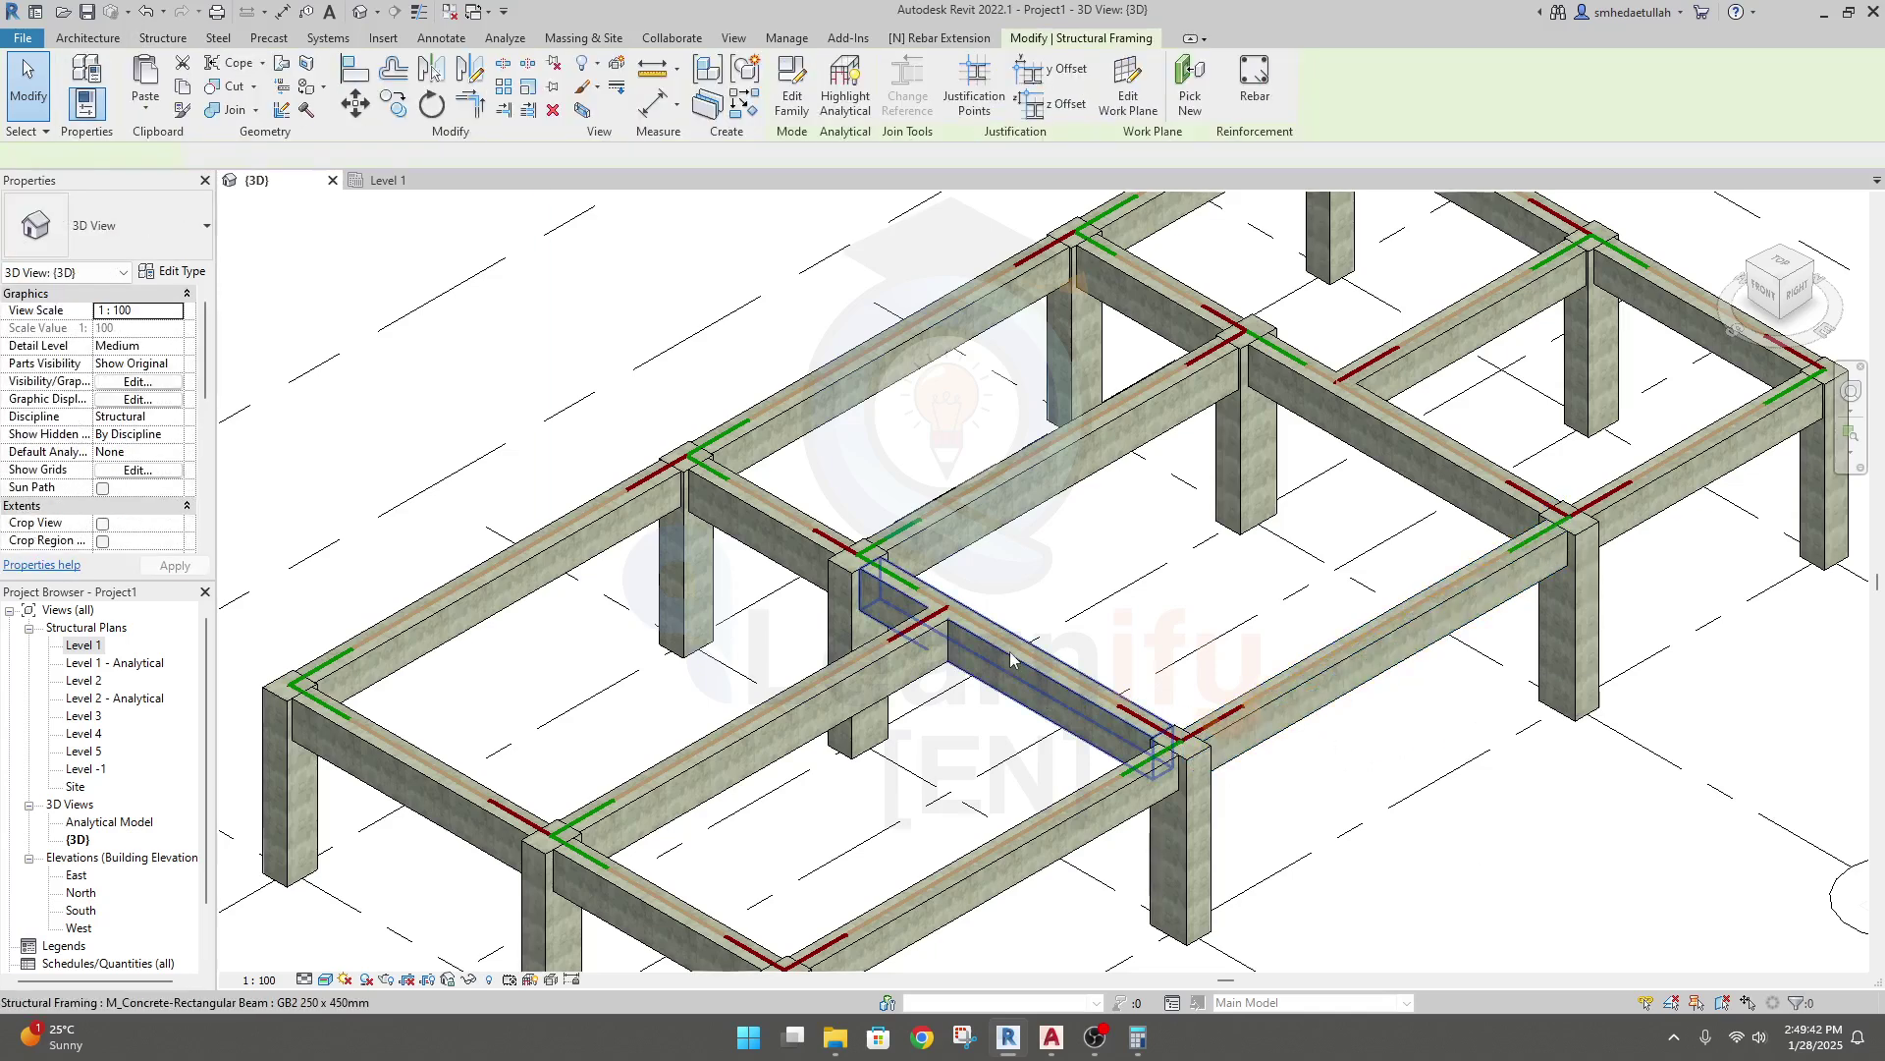
key(Escape)
click(825, 688)
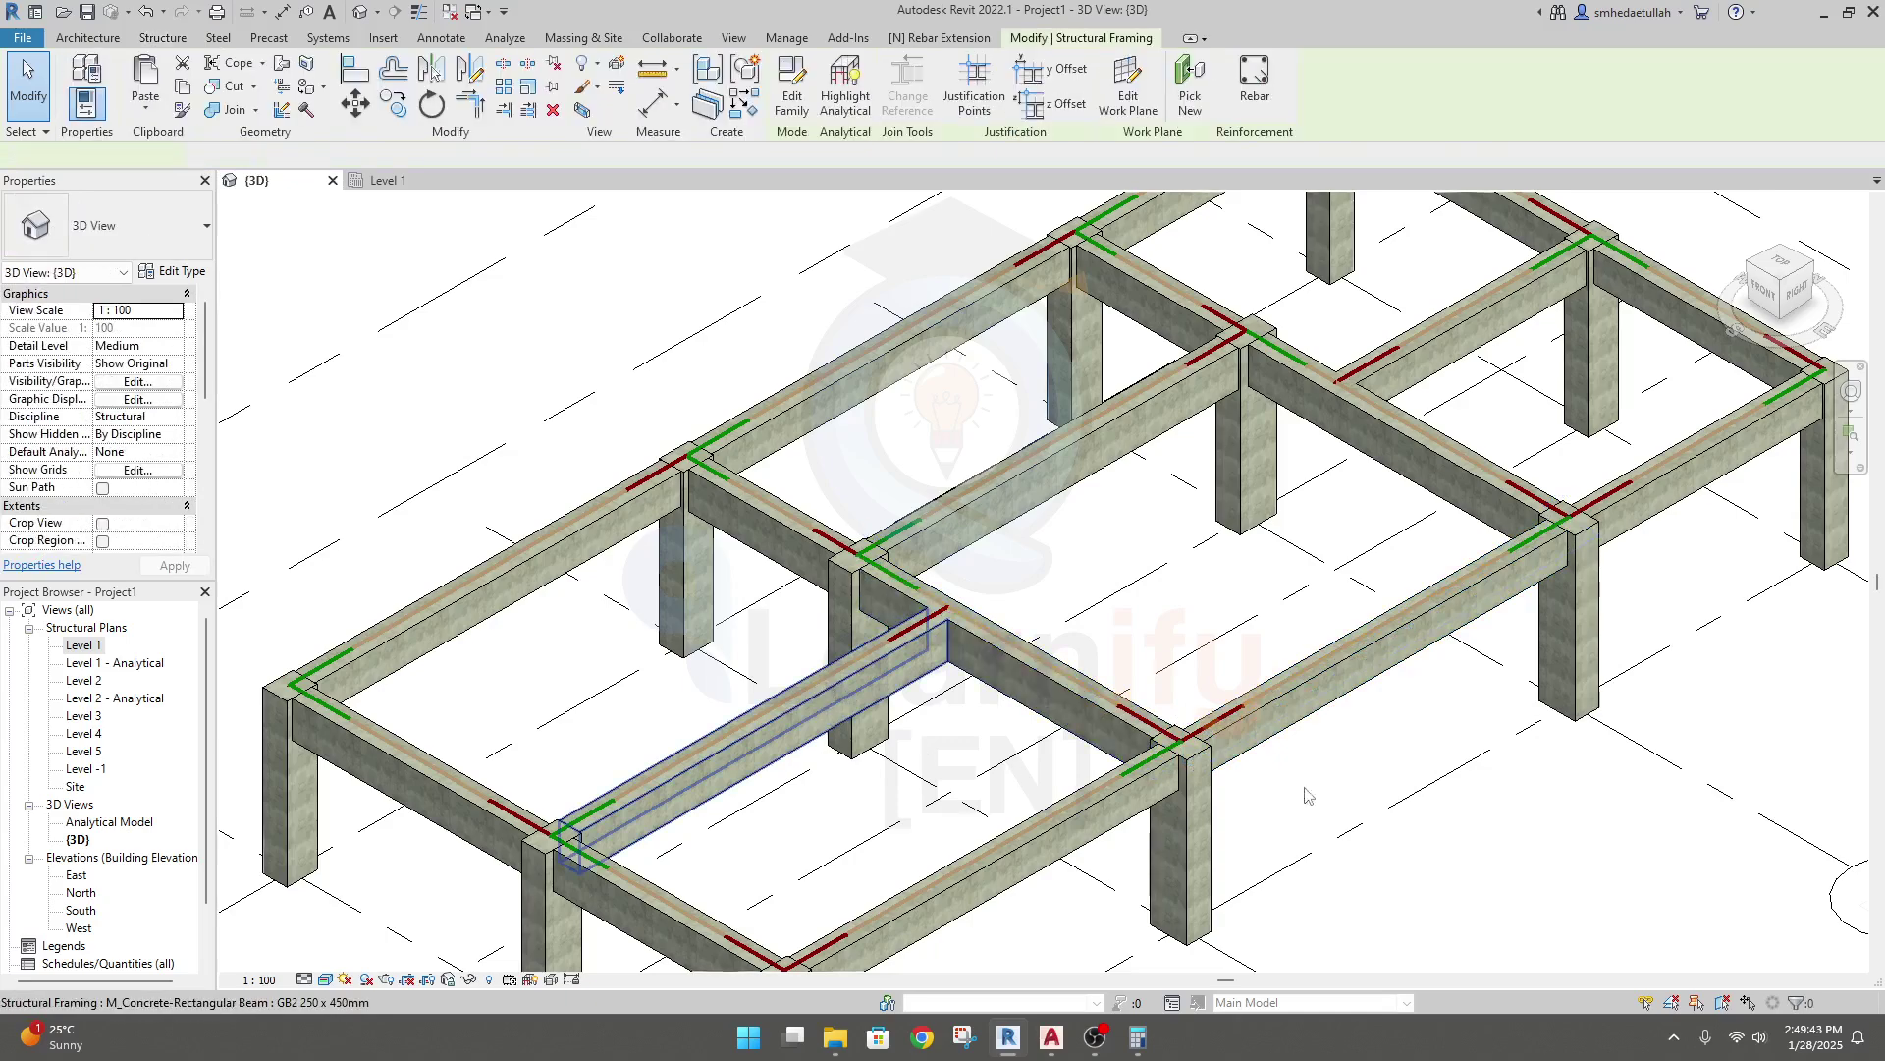
key(Escape)
scroll(1468, 820, down, 5)
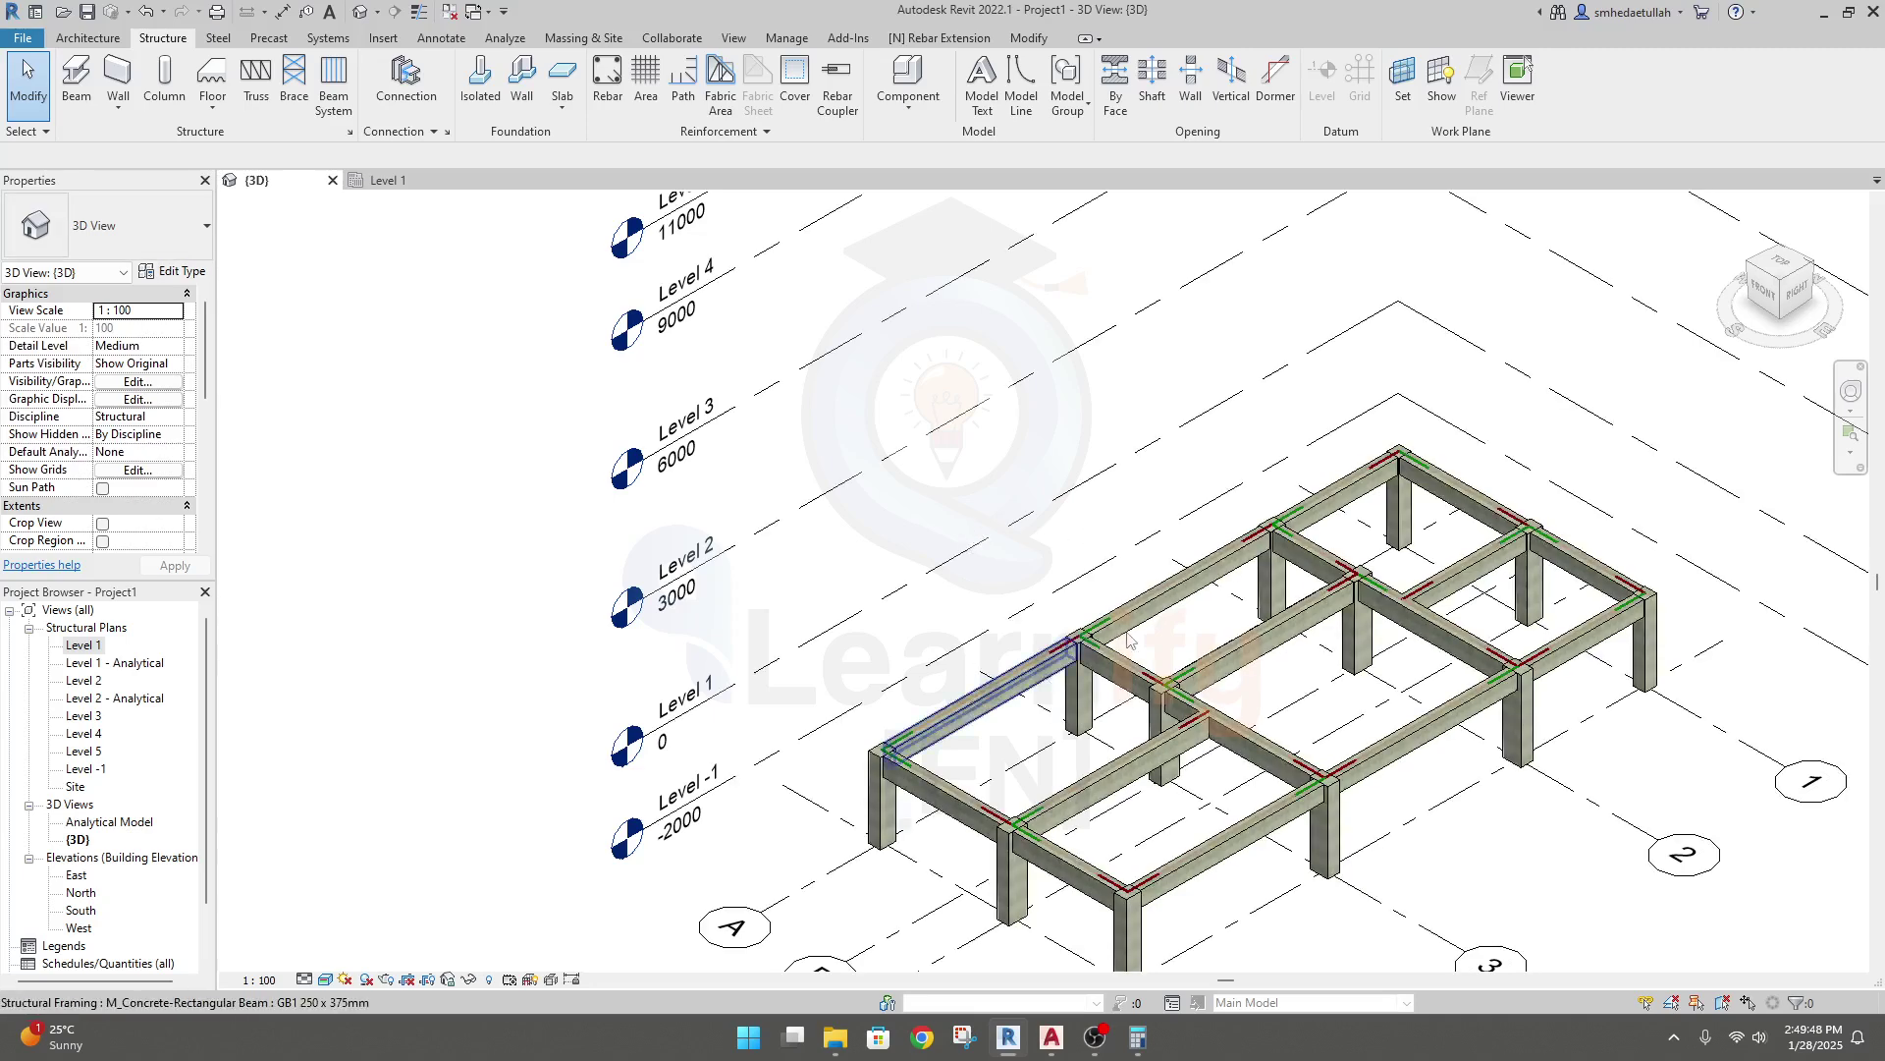
On the Level 1 plan, copy all columns and beams without the grids and paste them aligned to Level 2.
click(378, 179)
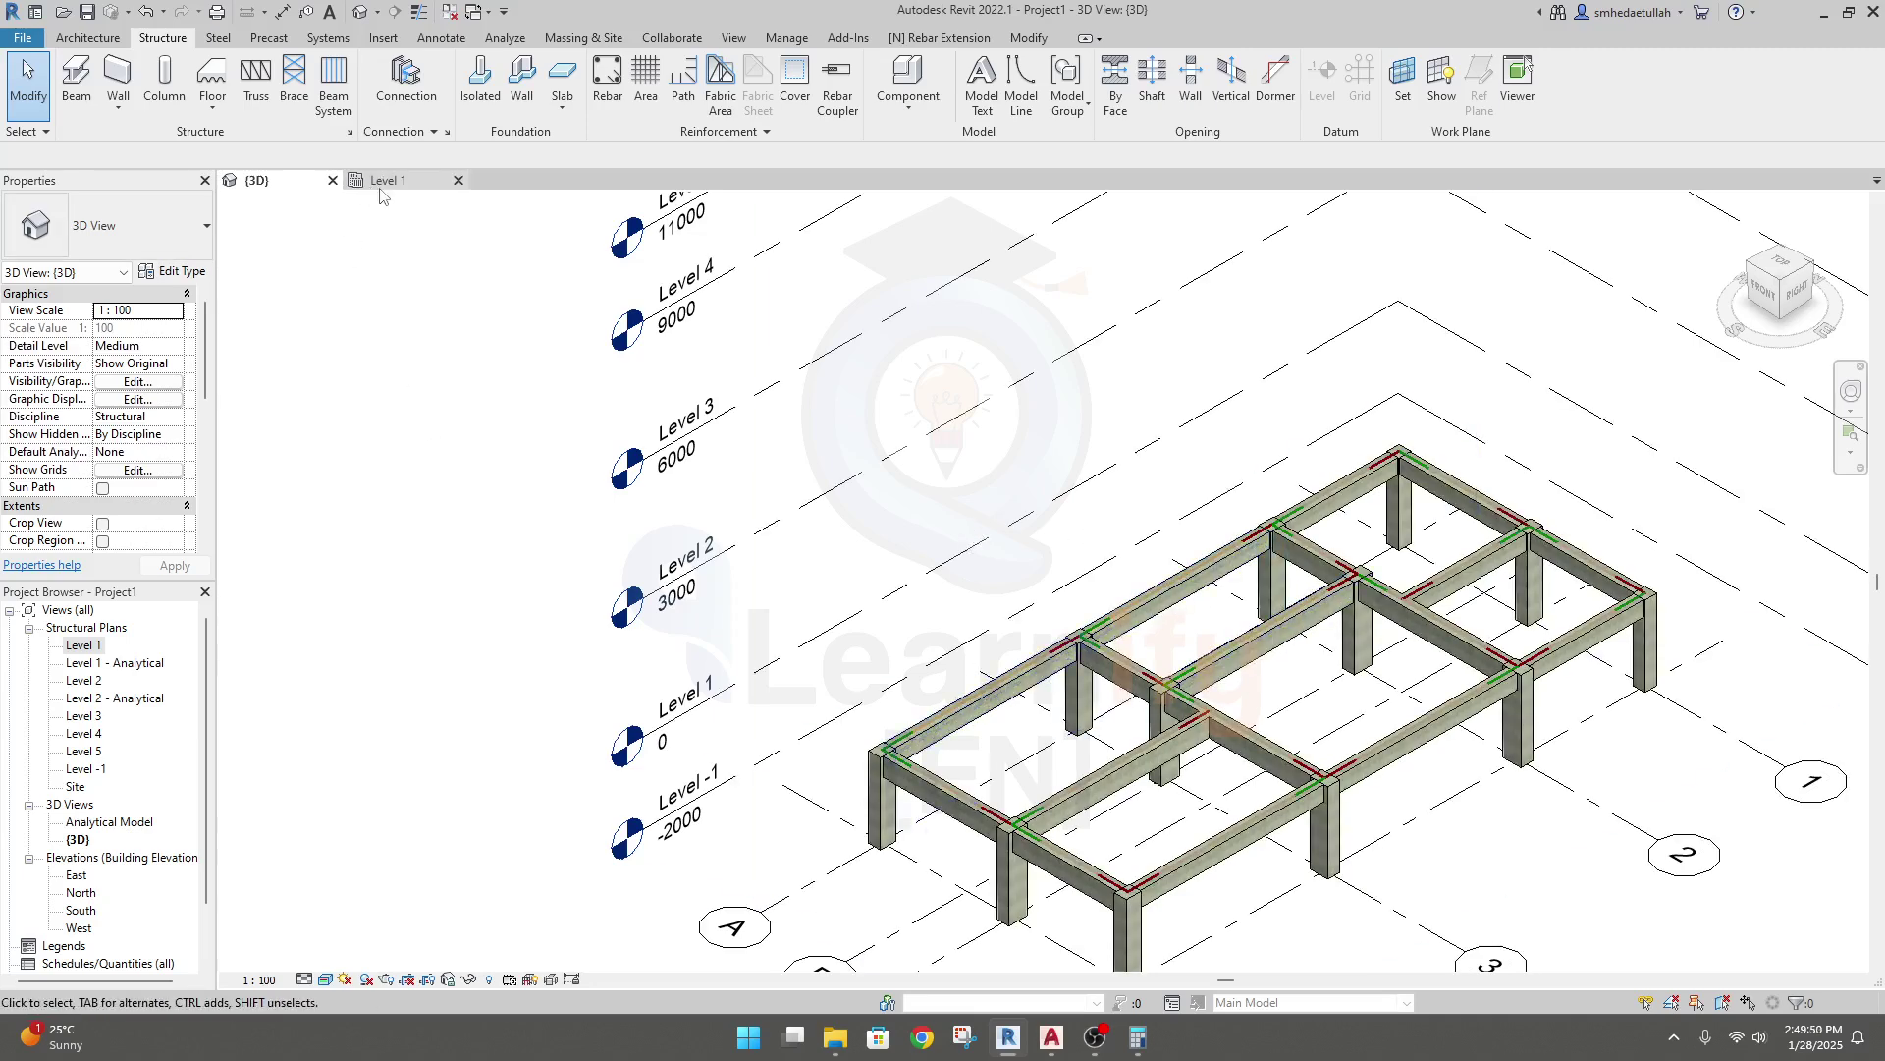
drag(728, 315, 1027, 923)
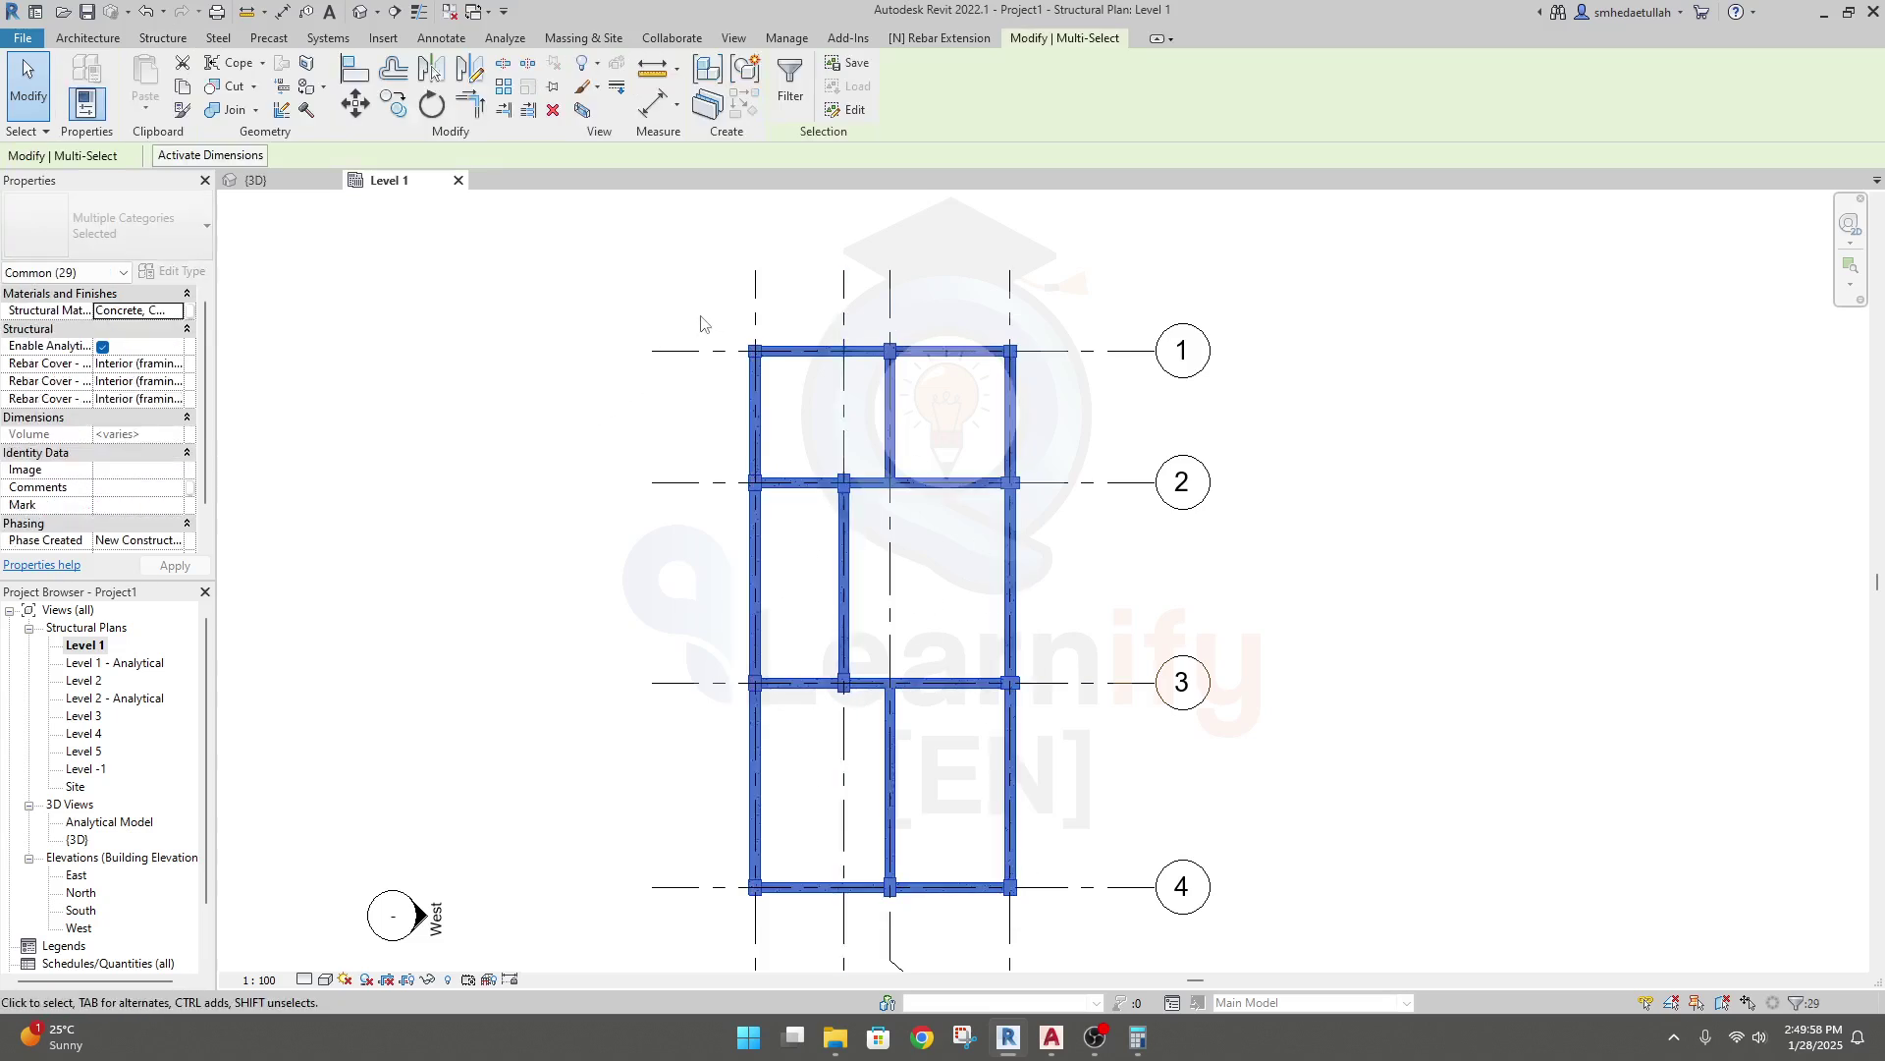
click(1033, 905)
drag(1061, 321, 728, 921)
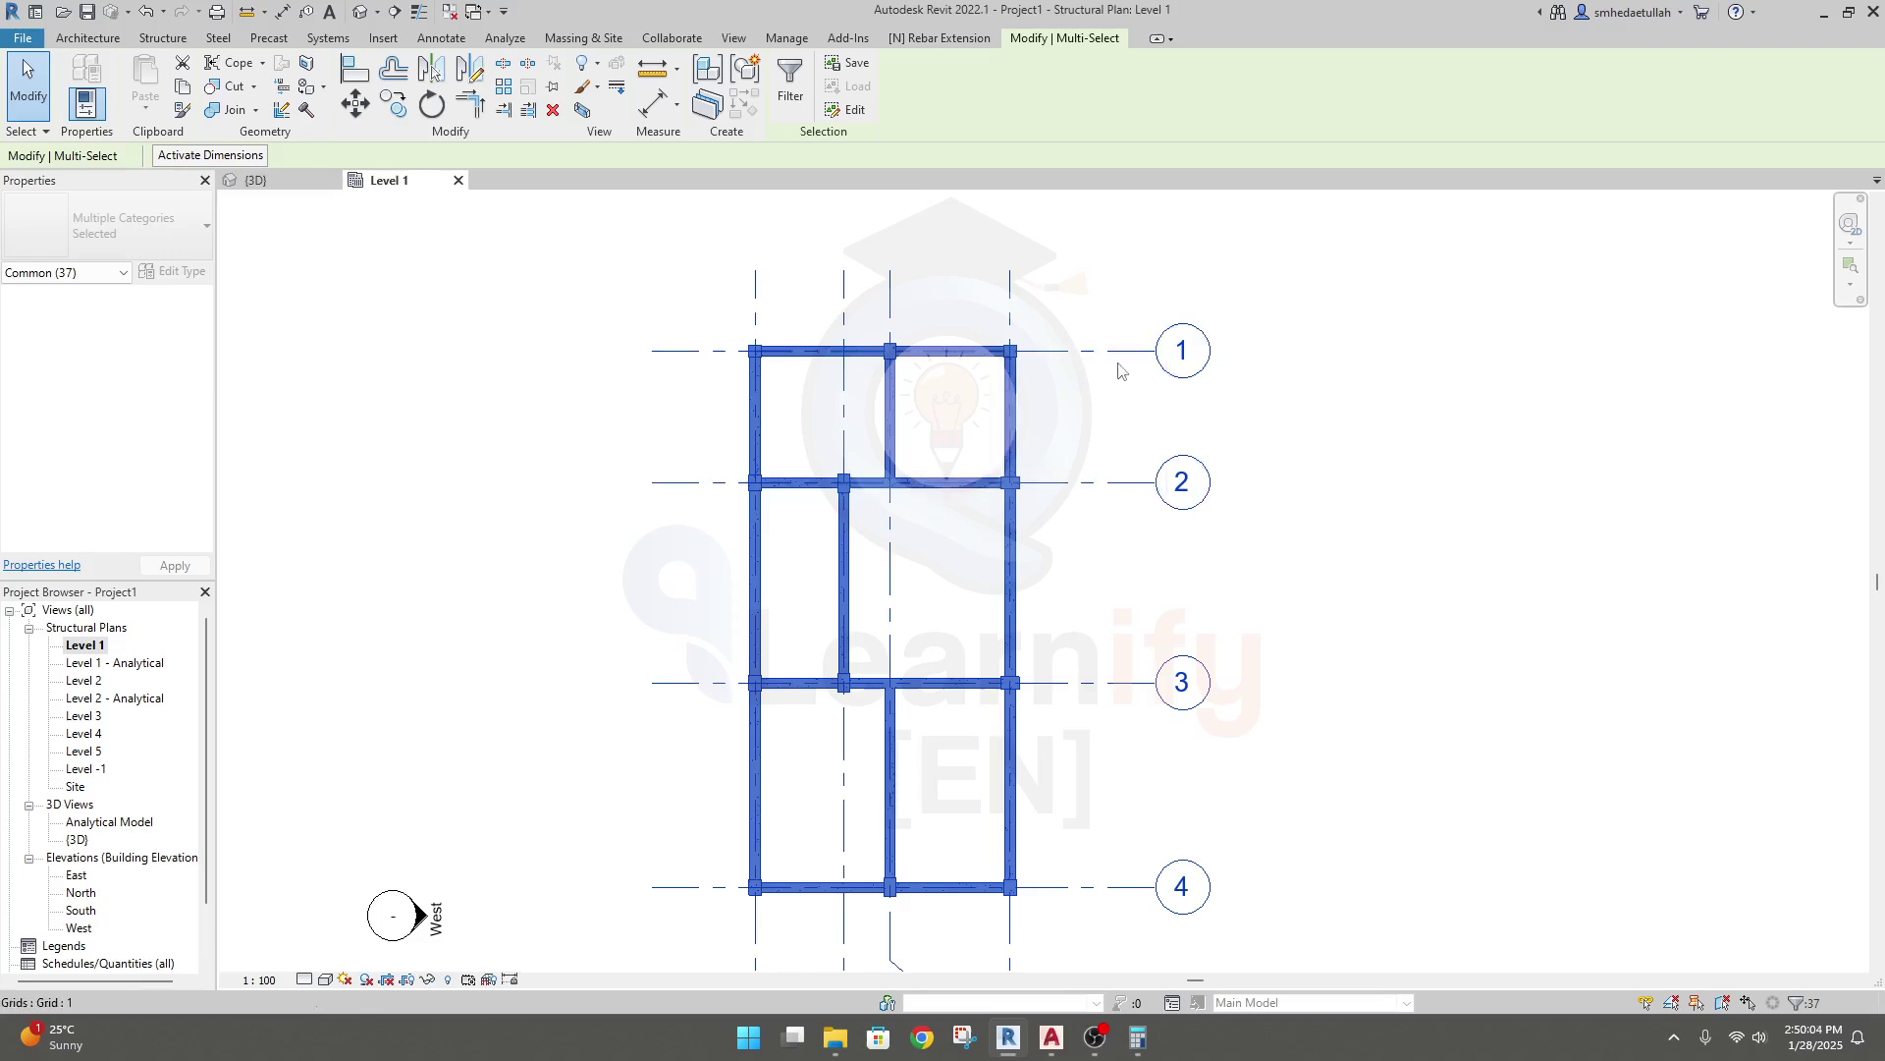
click(1098, 442)
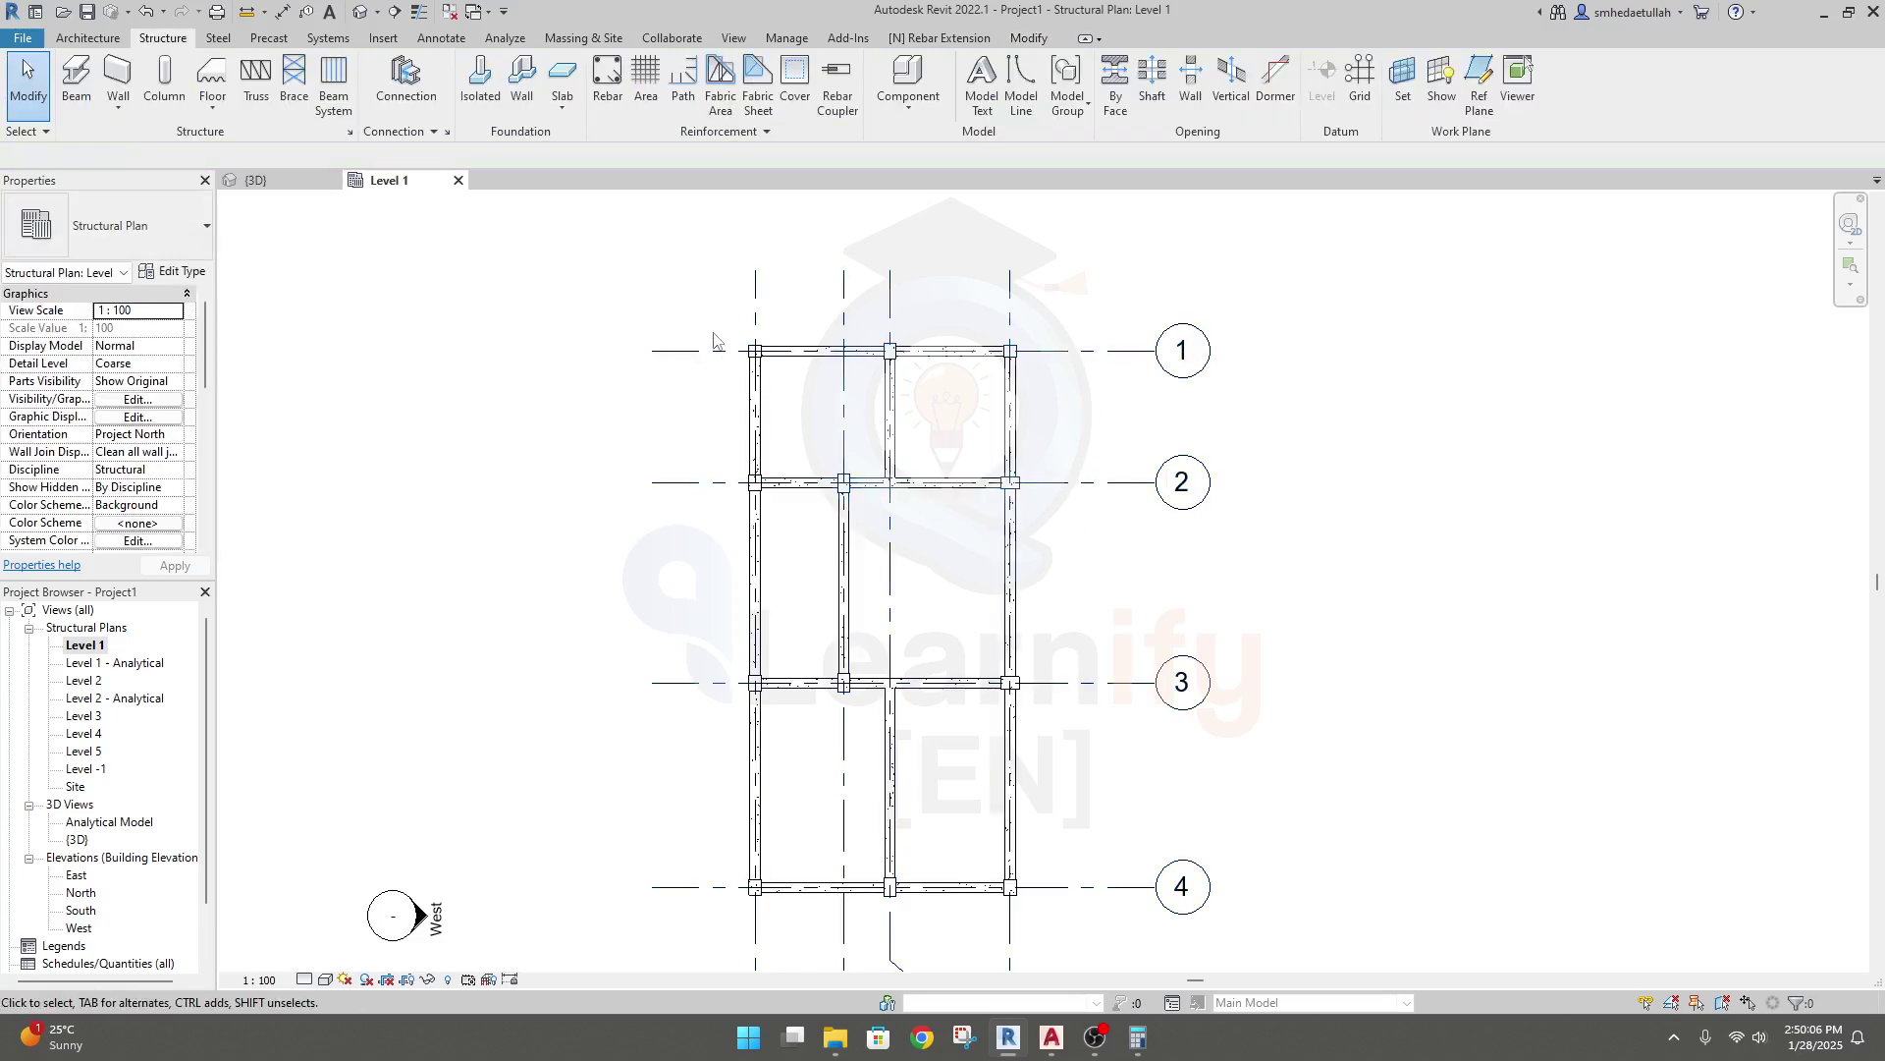
drag(722, 321, 1047, 917)
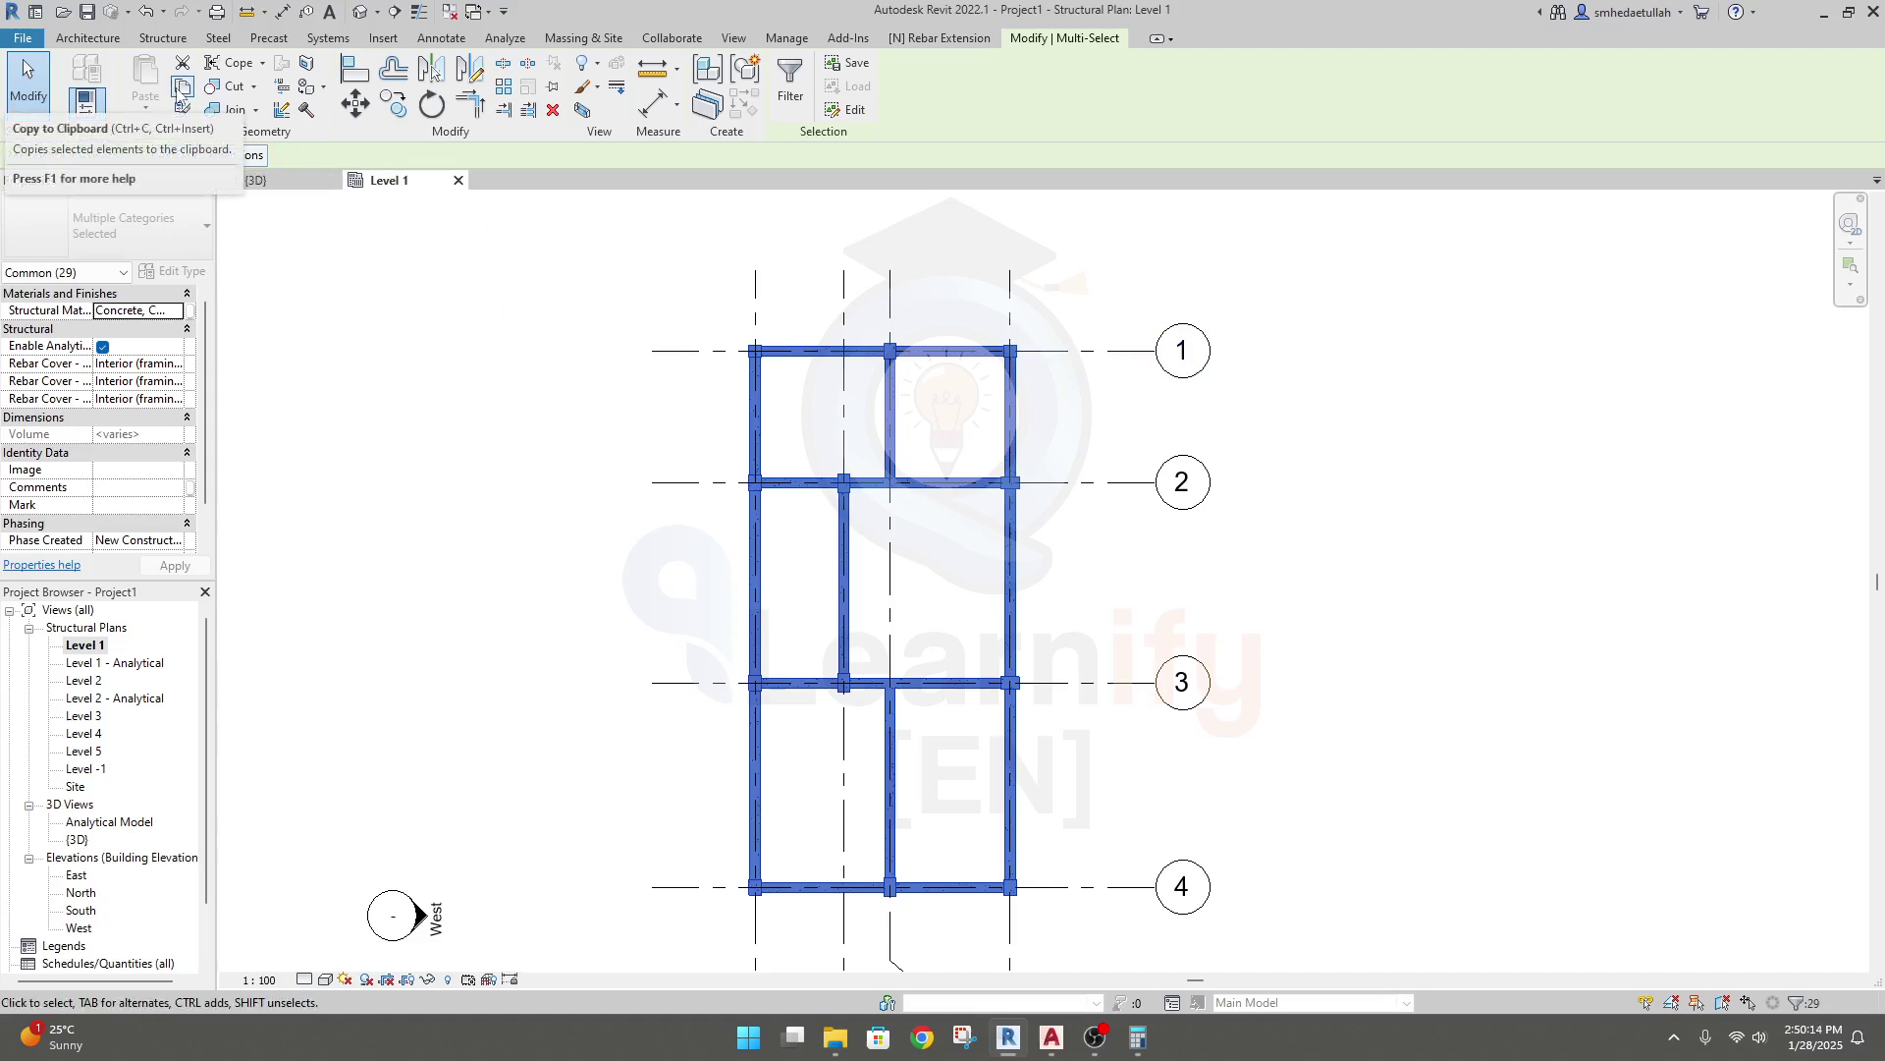
click(181, 86)
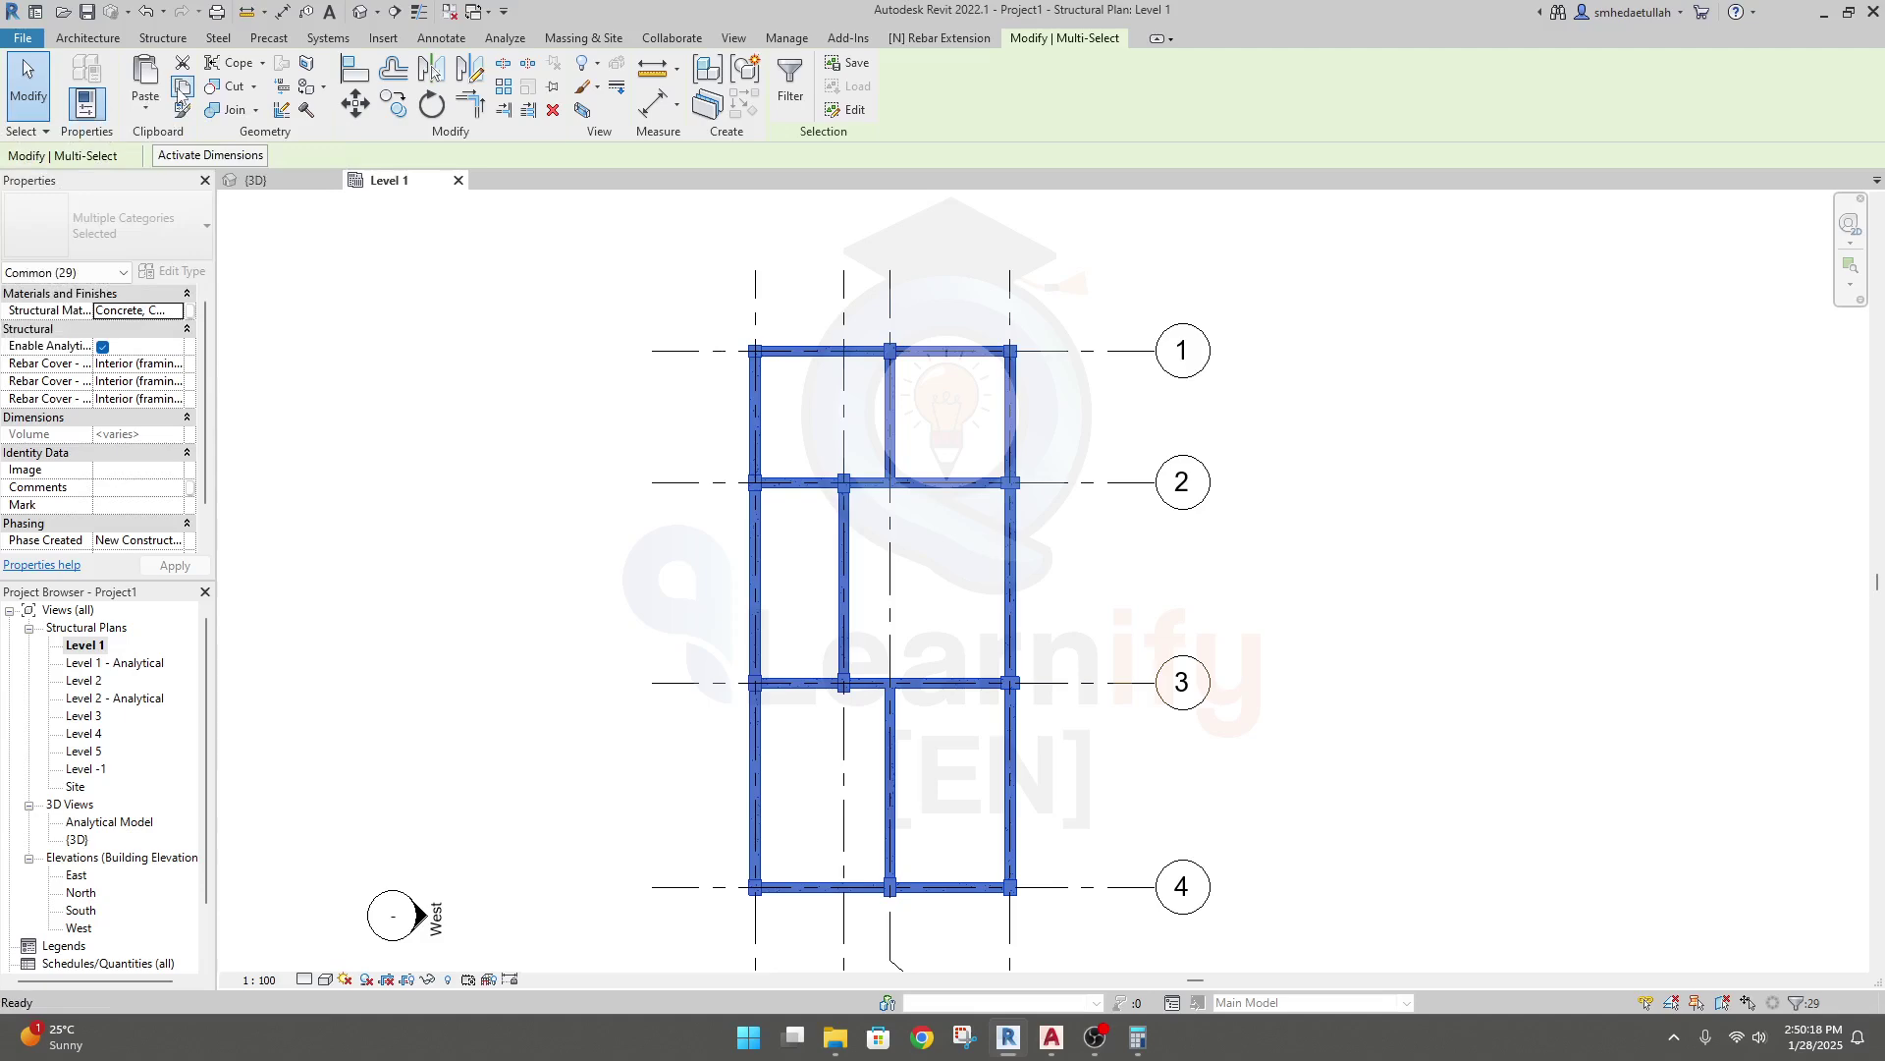
click(148, 110)
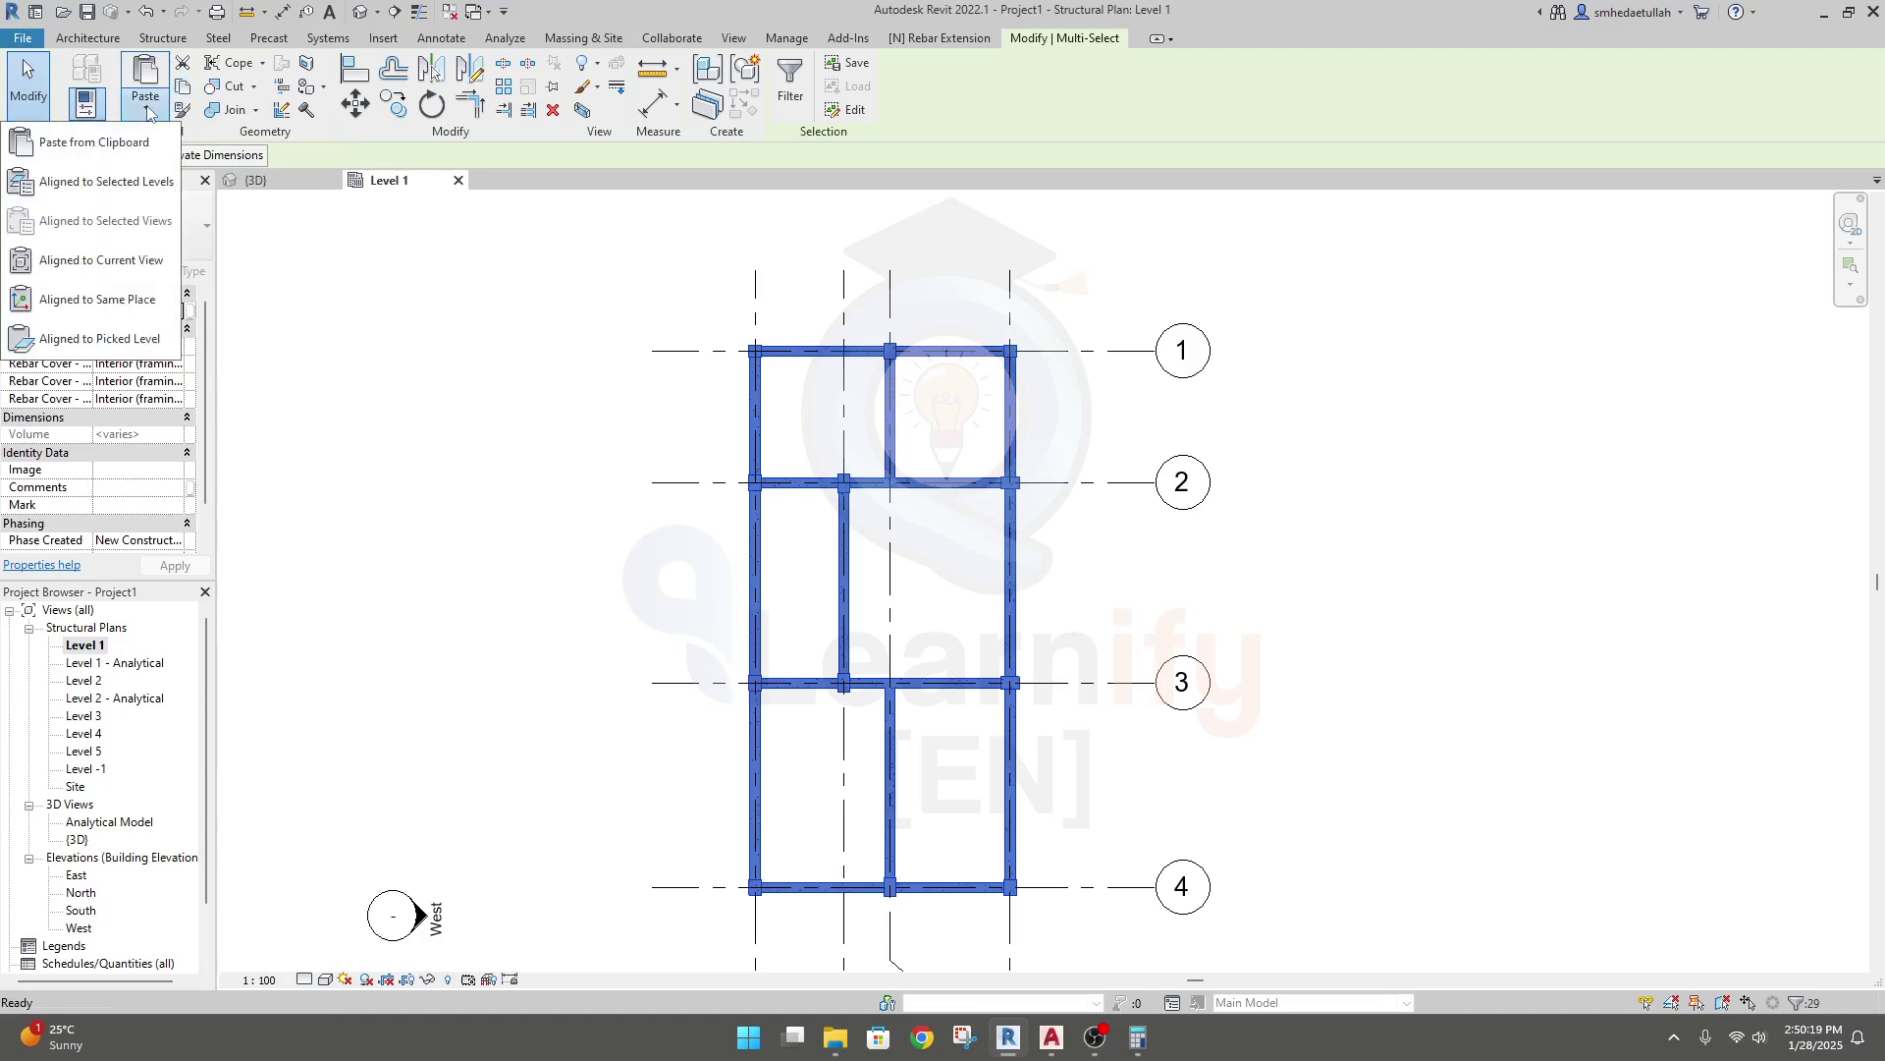
click(123, 184)
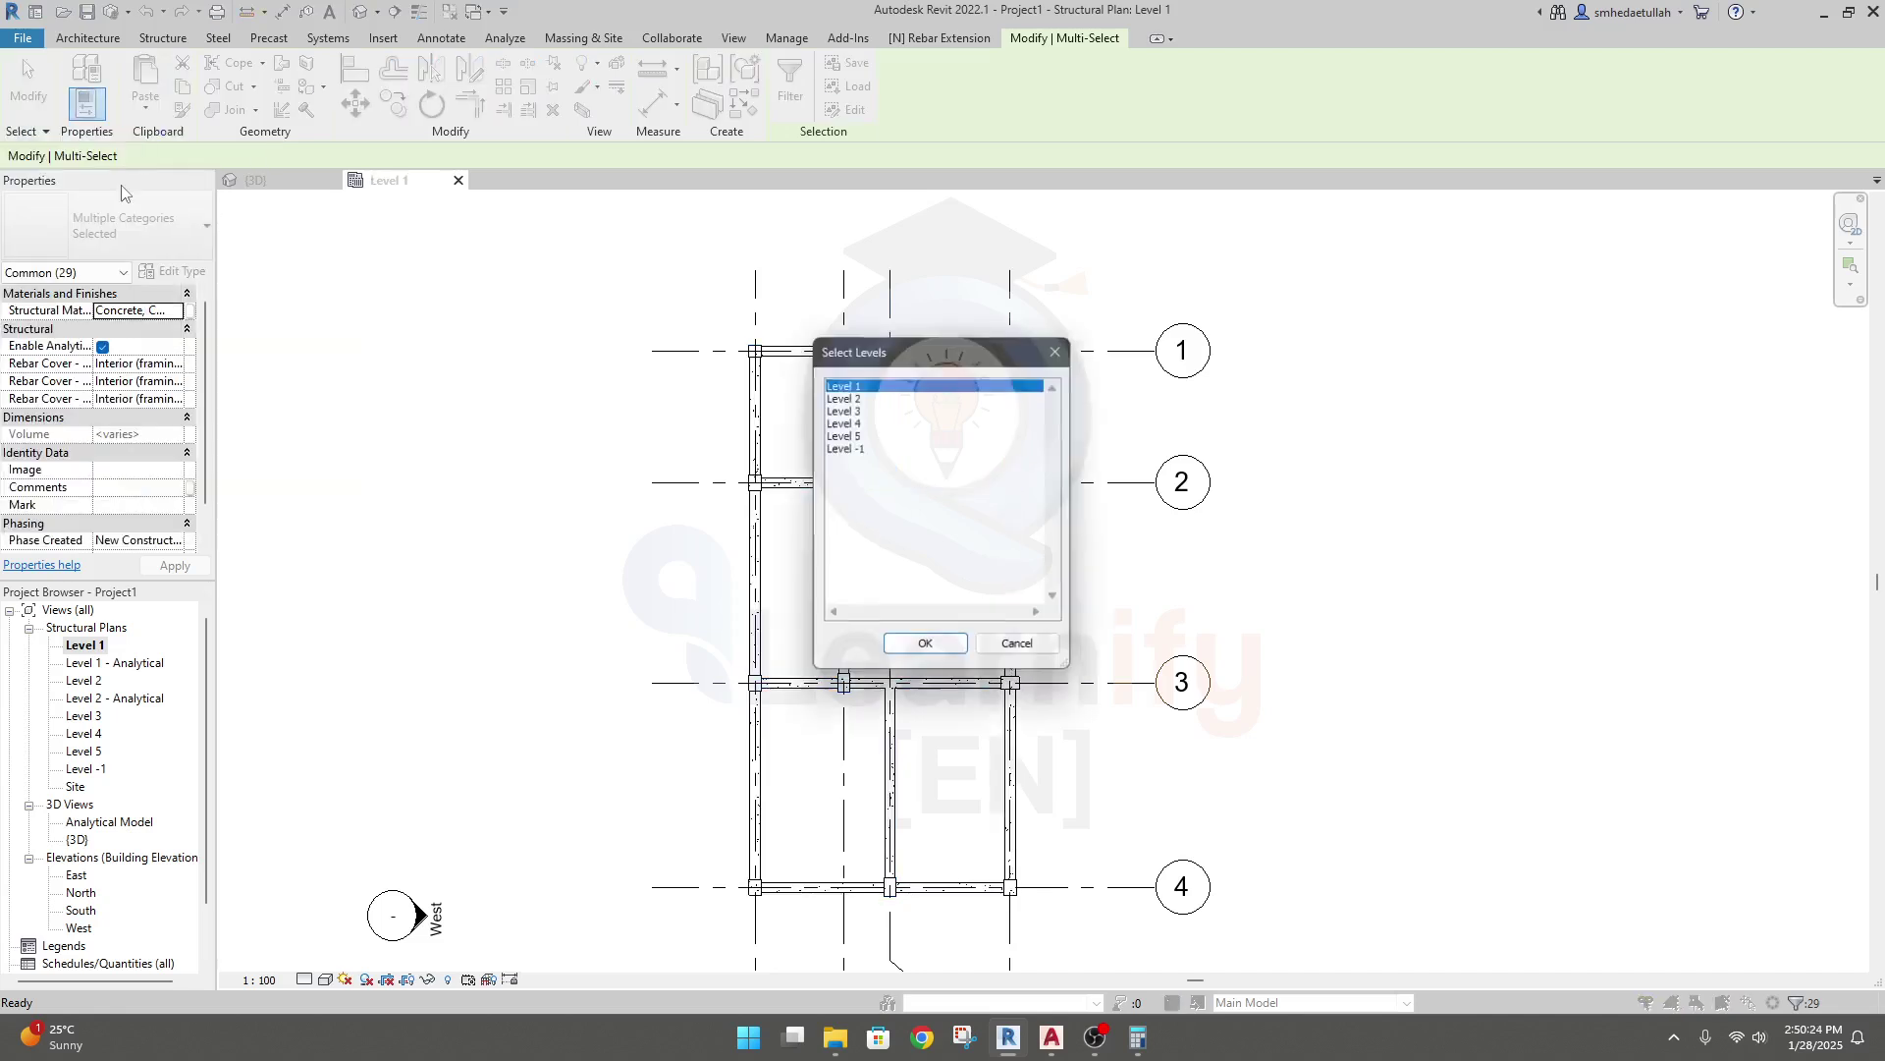
click(860, 398)
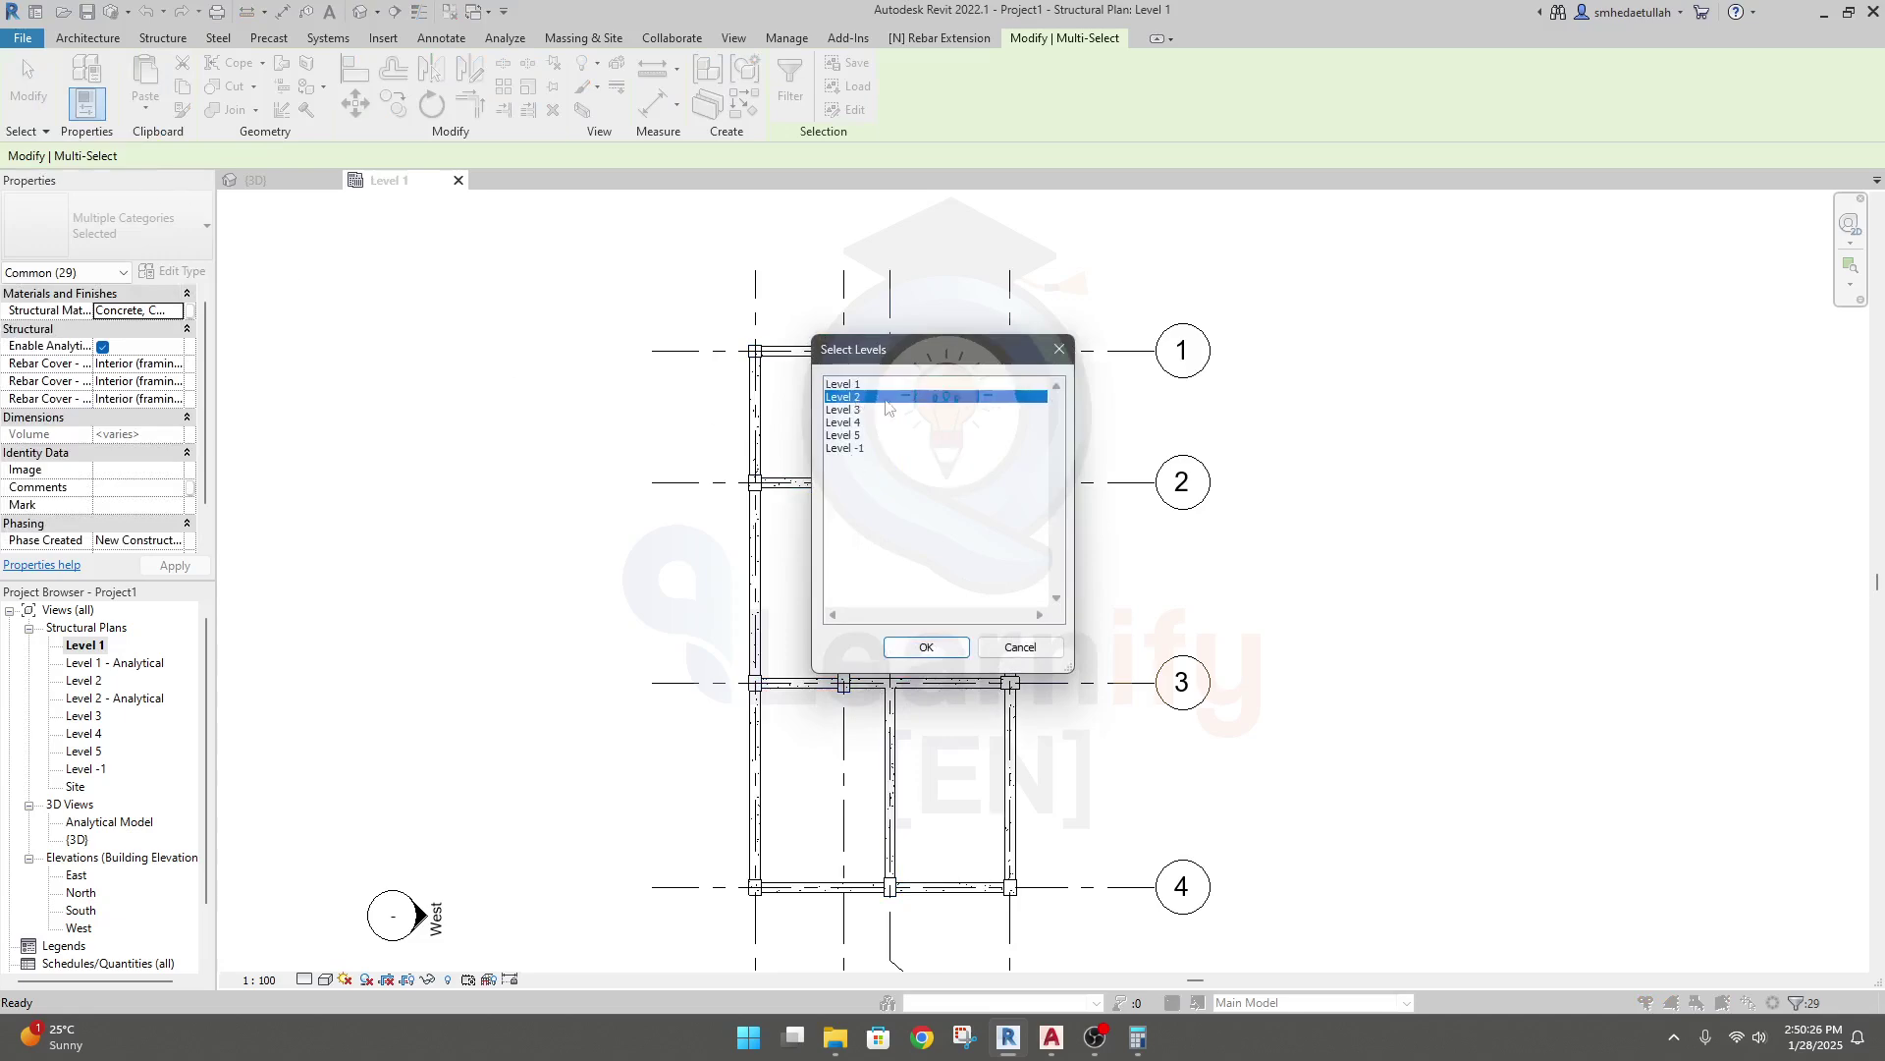
click(927, 648)
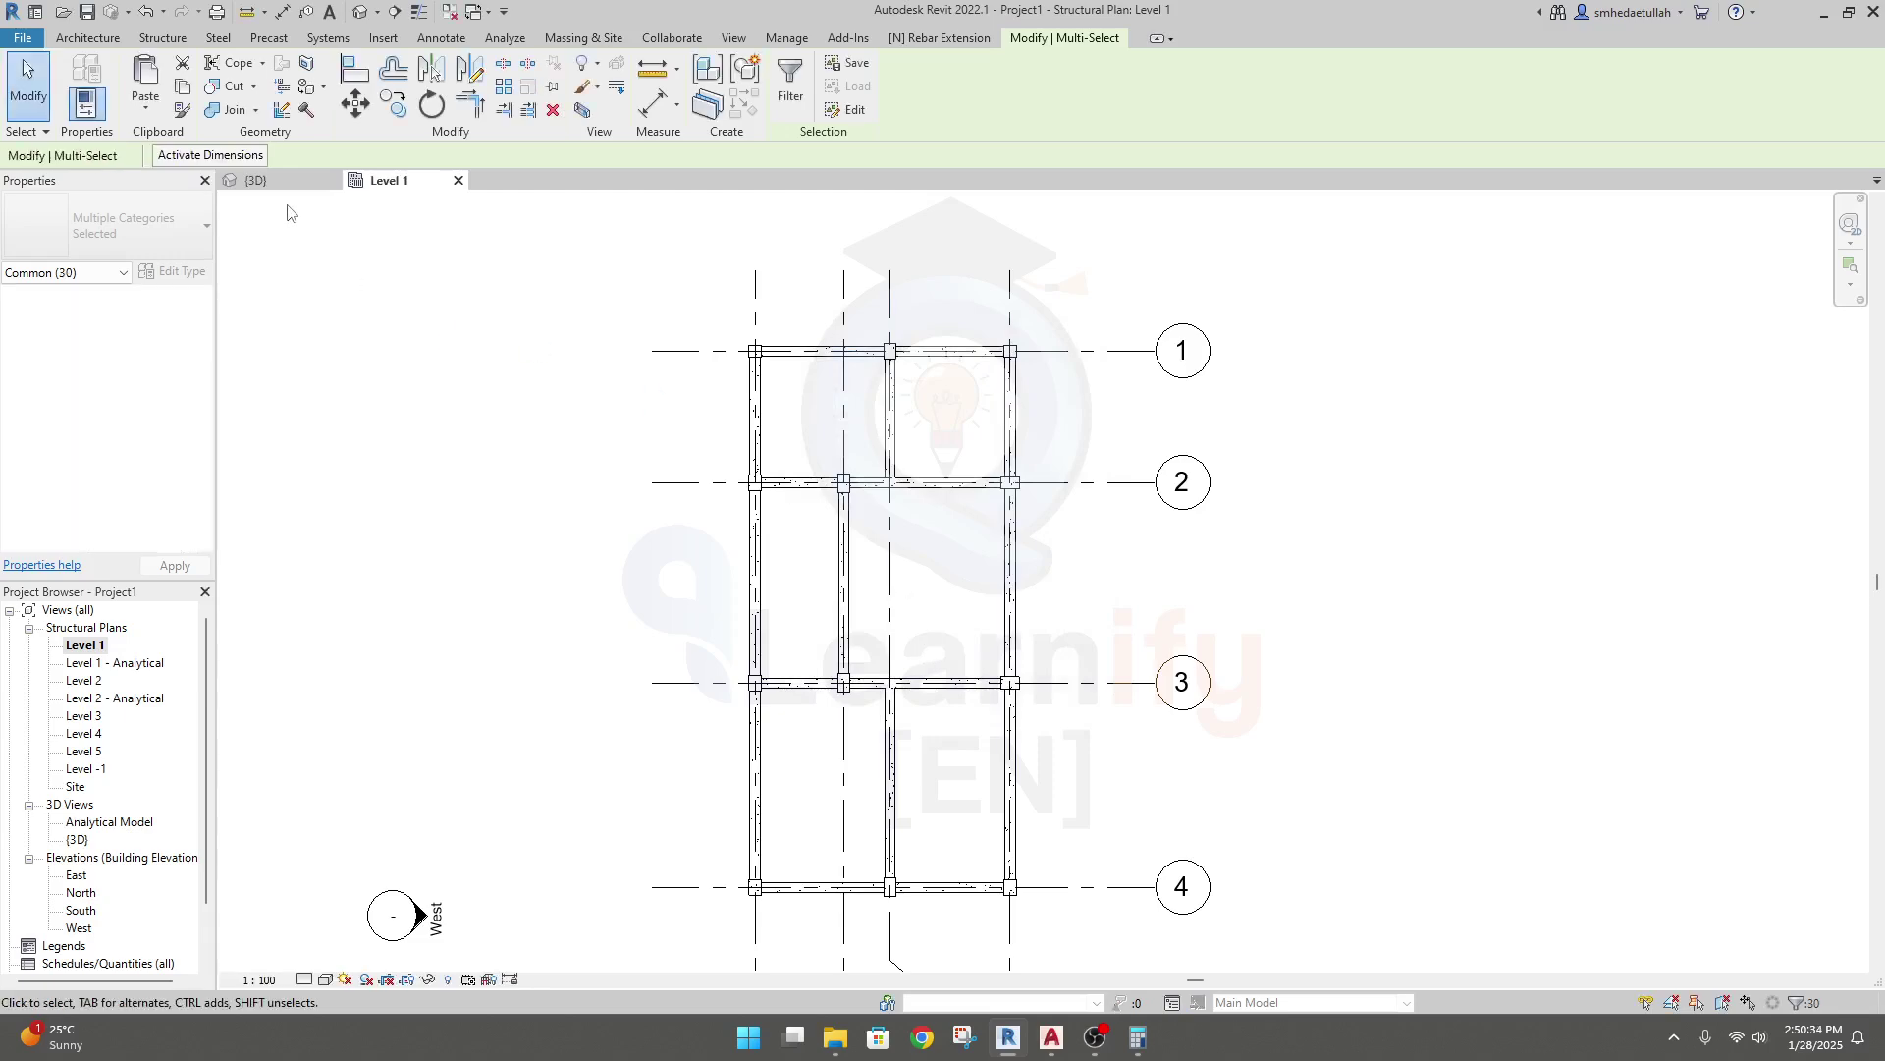
Inspect the pasted columns and beams in the 3D view, orbiting to a view from the right side.
click(289, 182)
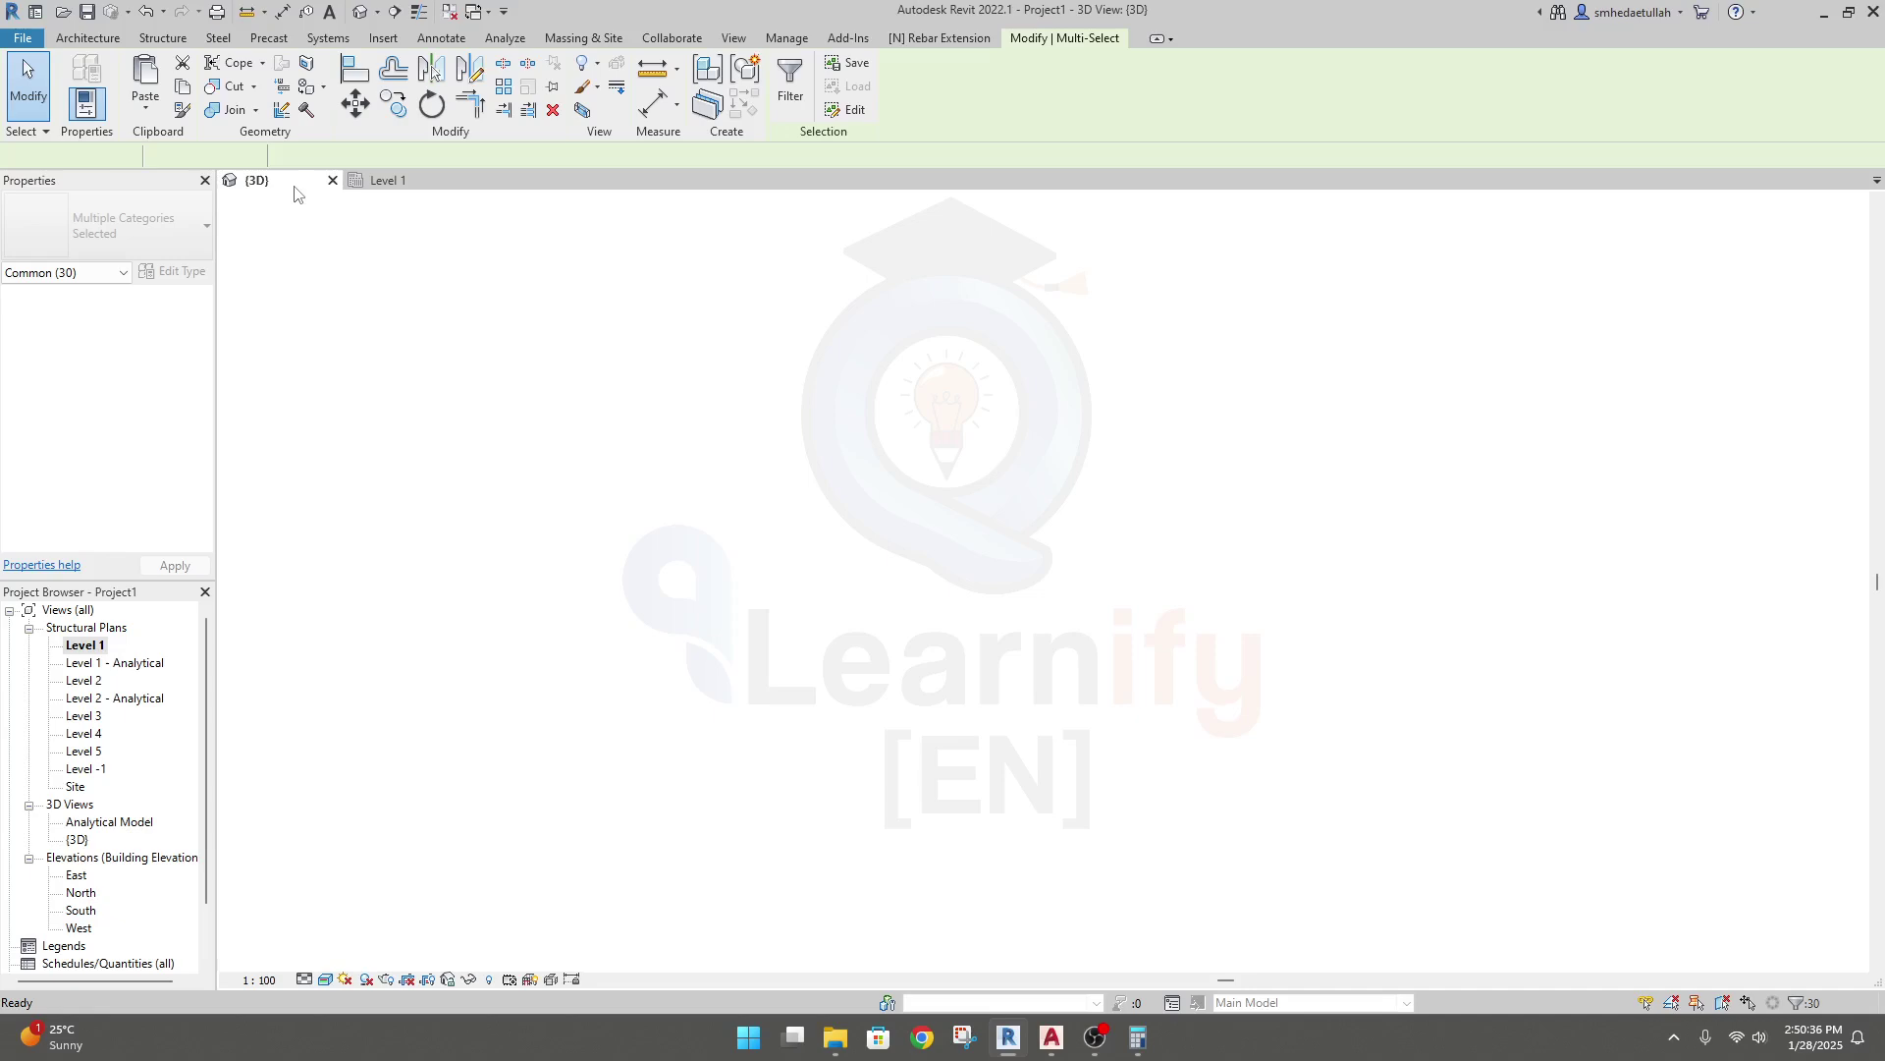
middle_drag(1546, 891, 1372, 871)
key(Escape)
shift+middle_drag(1240, 894, 874, 843)
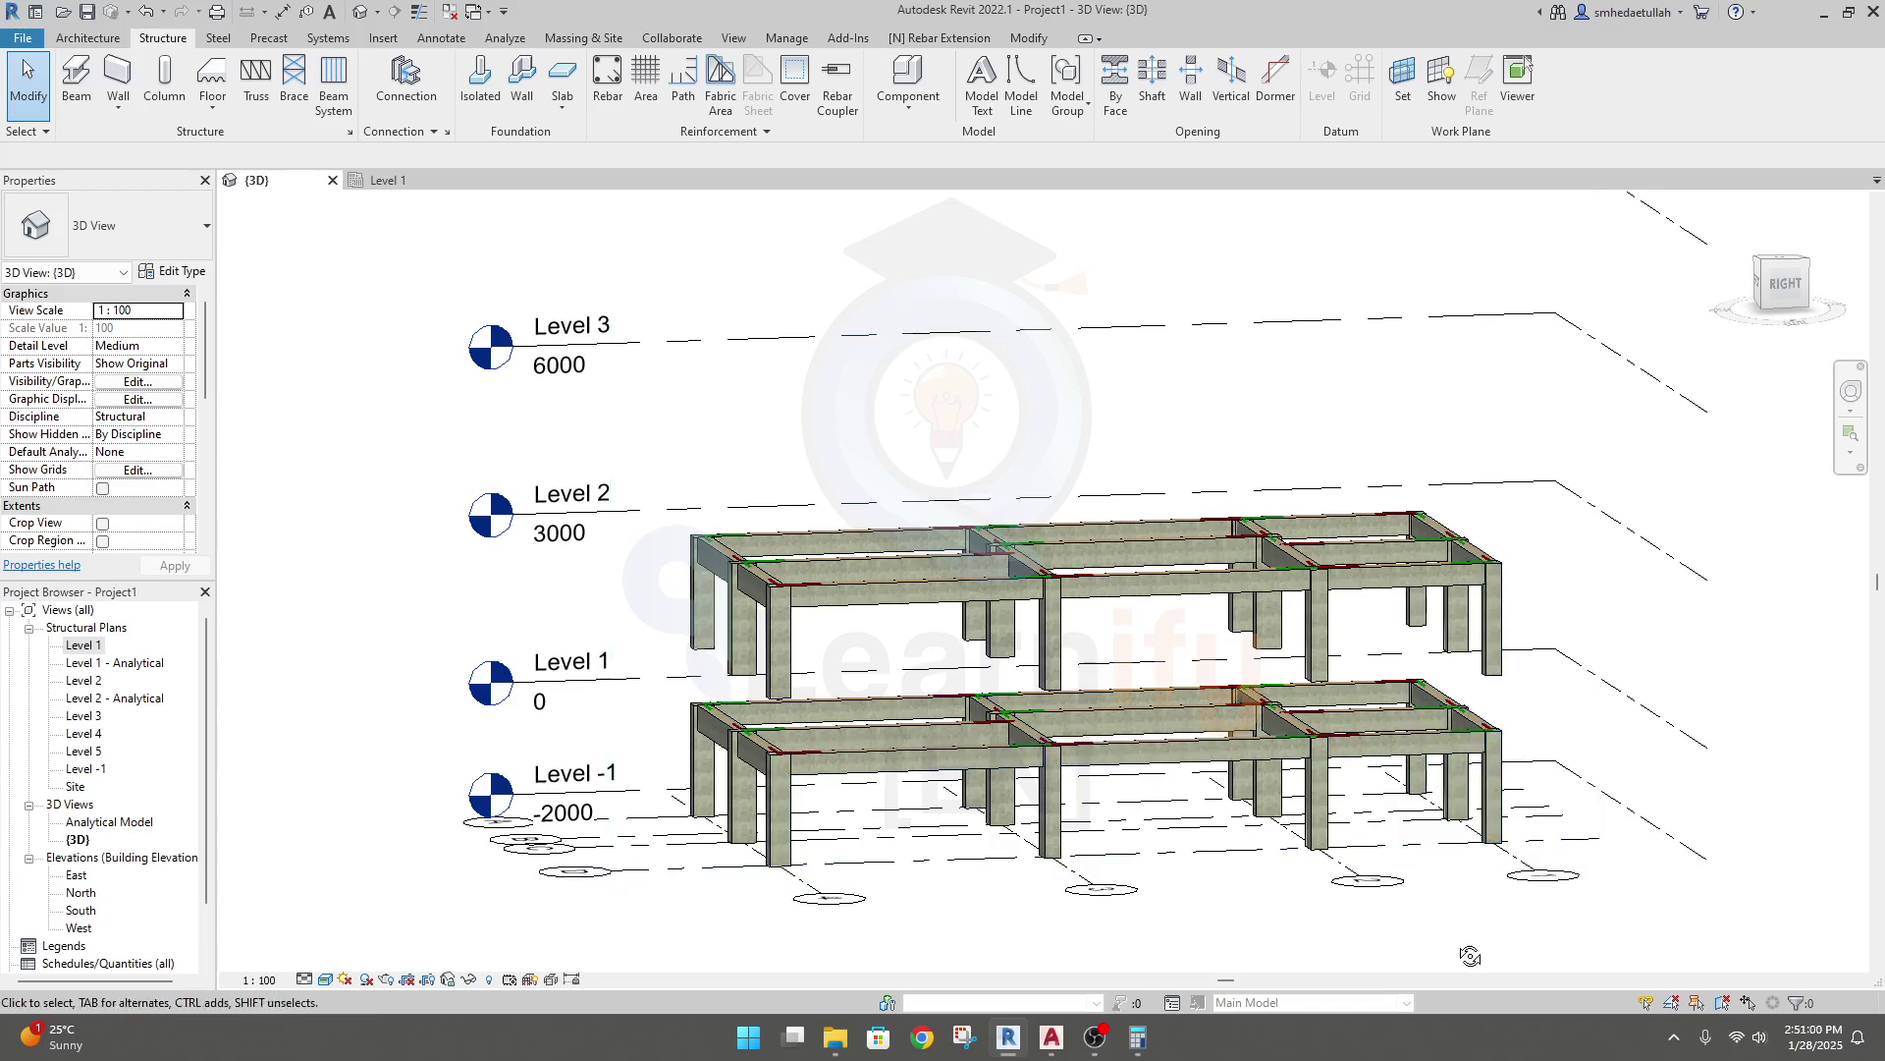
shift+middle_drag(1491, 805, 1414, 877)
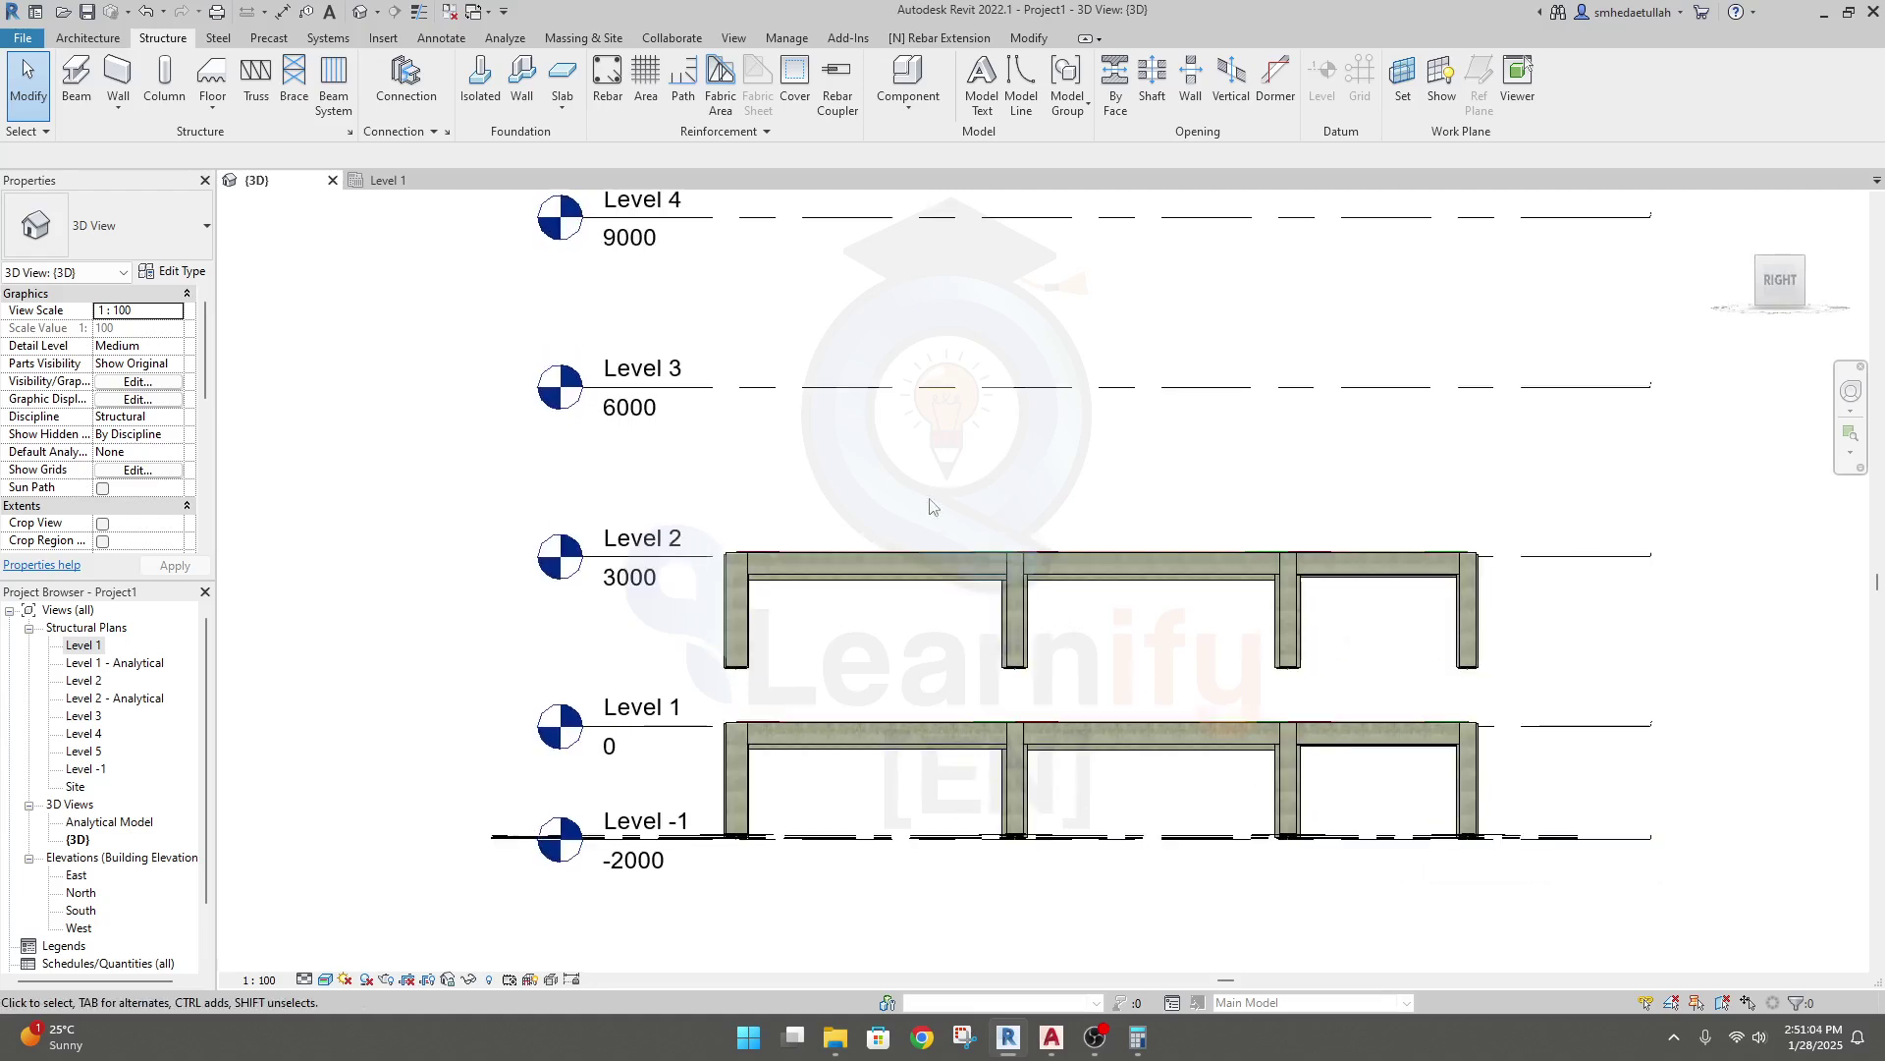
Open the North elevation and check the column bases between Level 1 and Level 2.
click(383, 180)
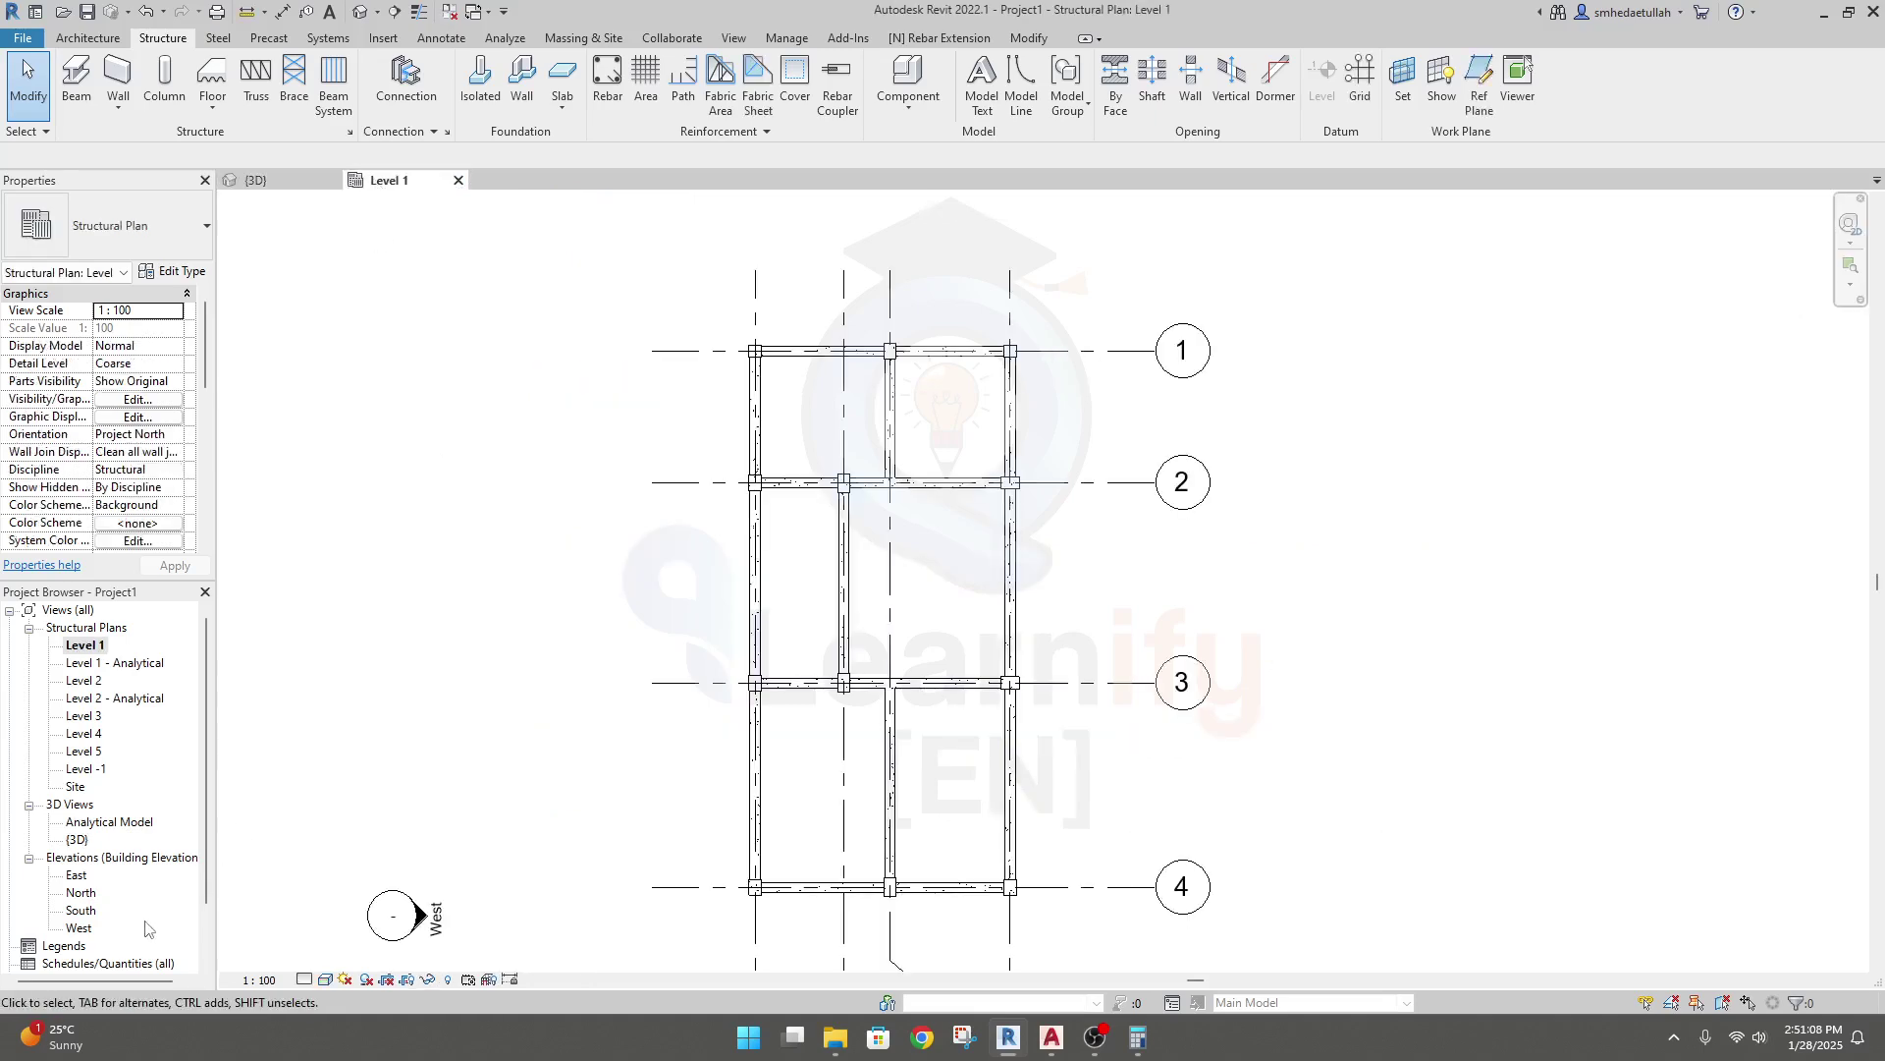
double_click(82, 891)
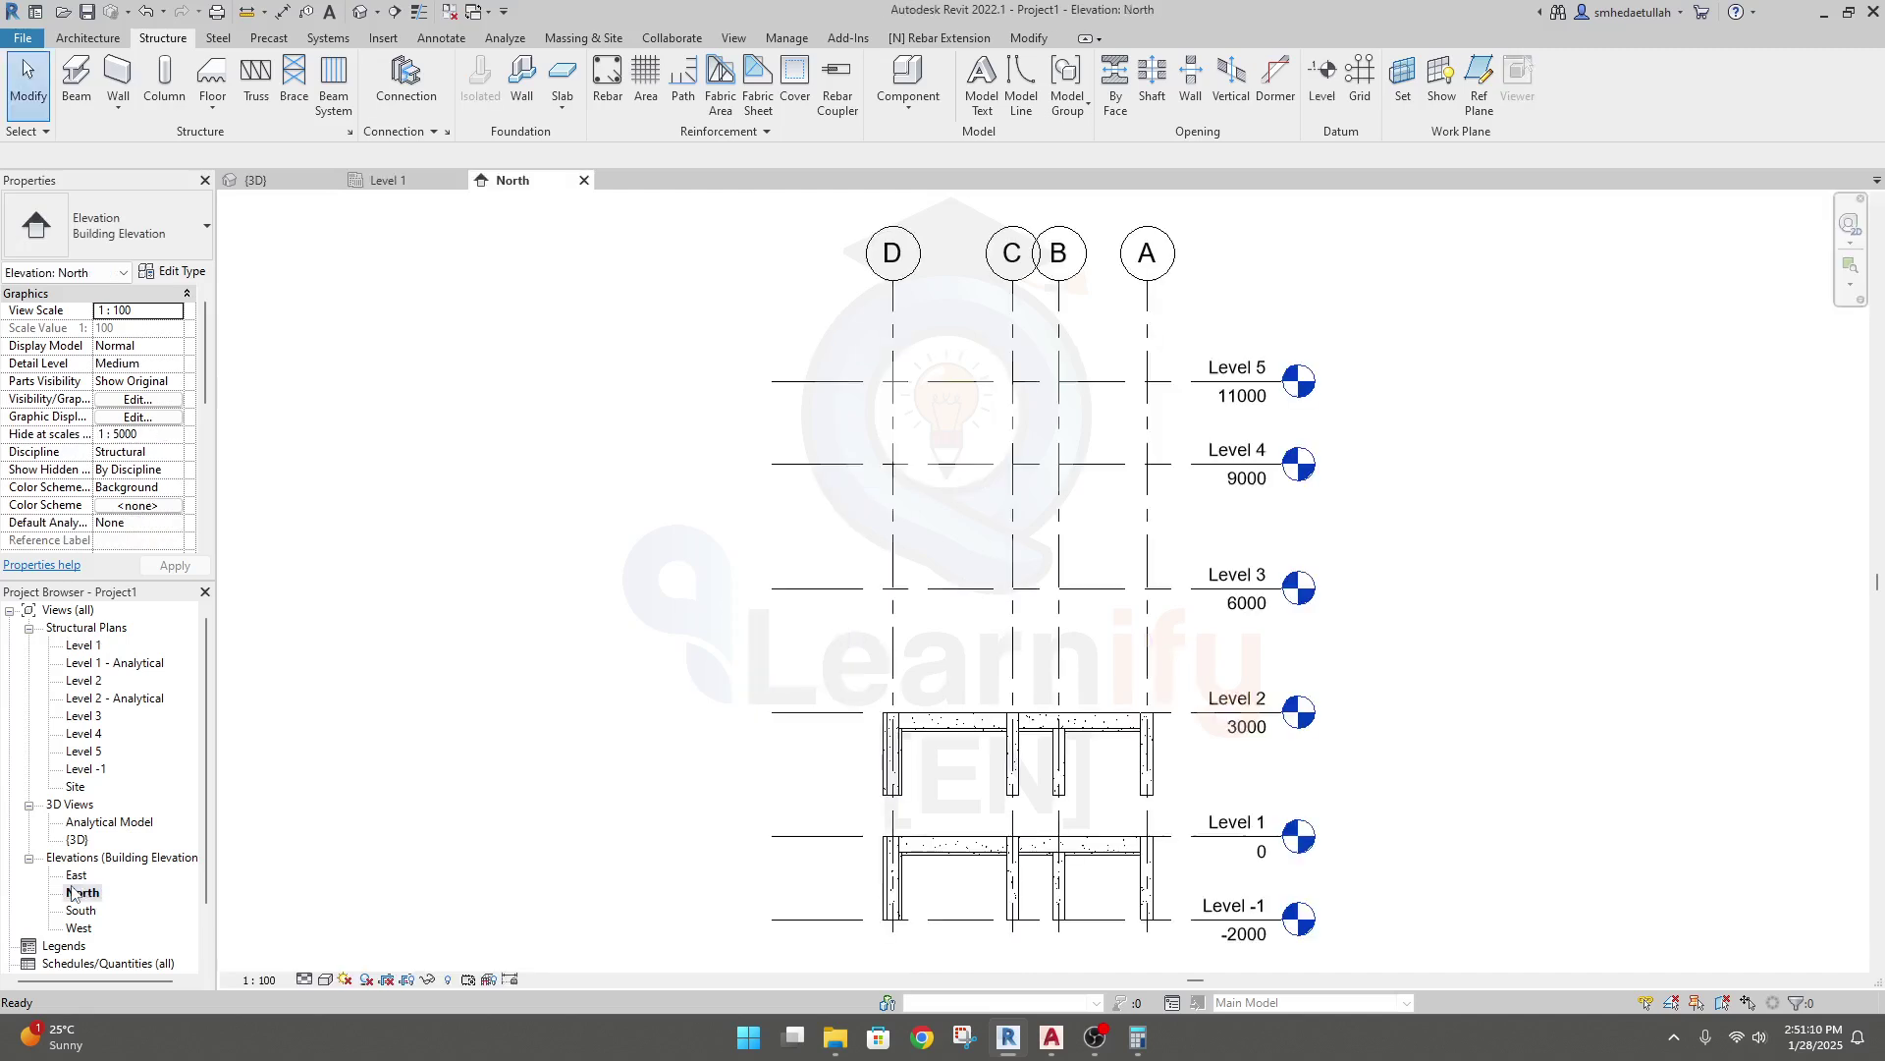
scroll(836, 864, up, 3)
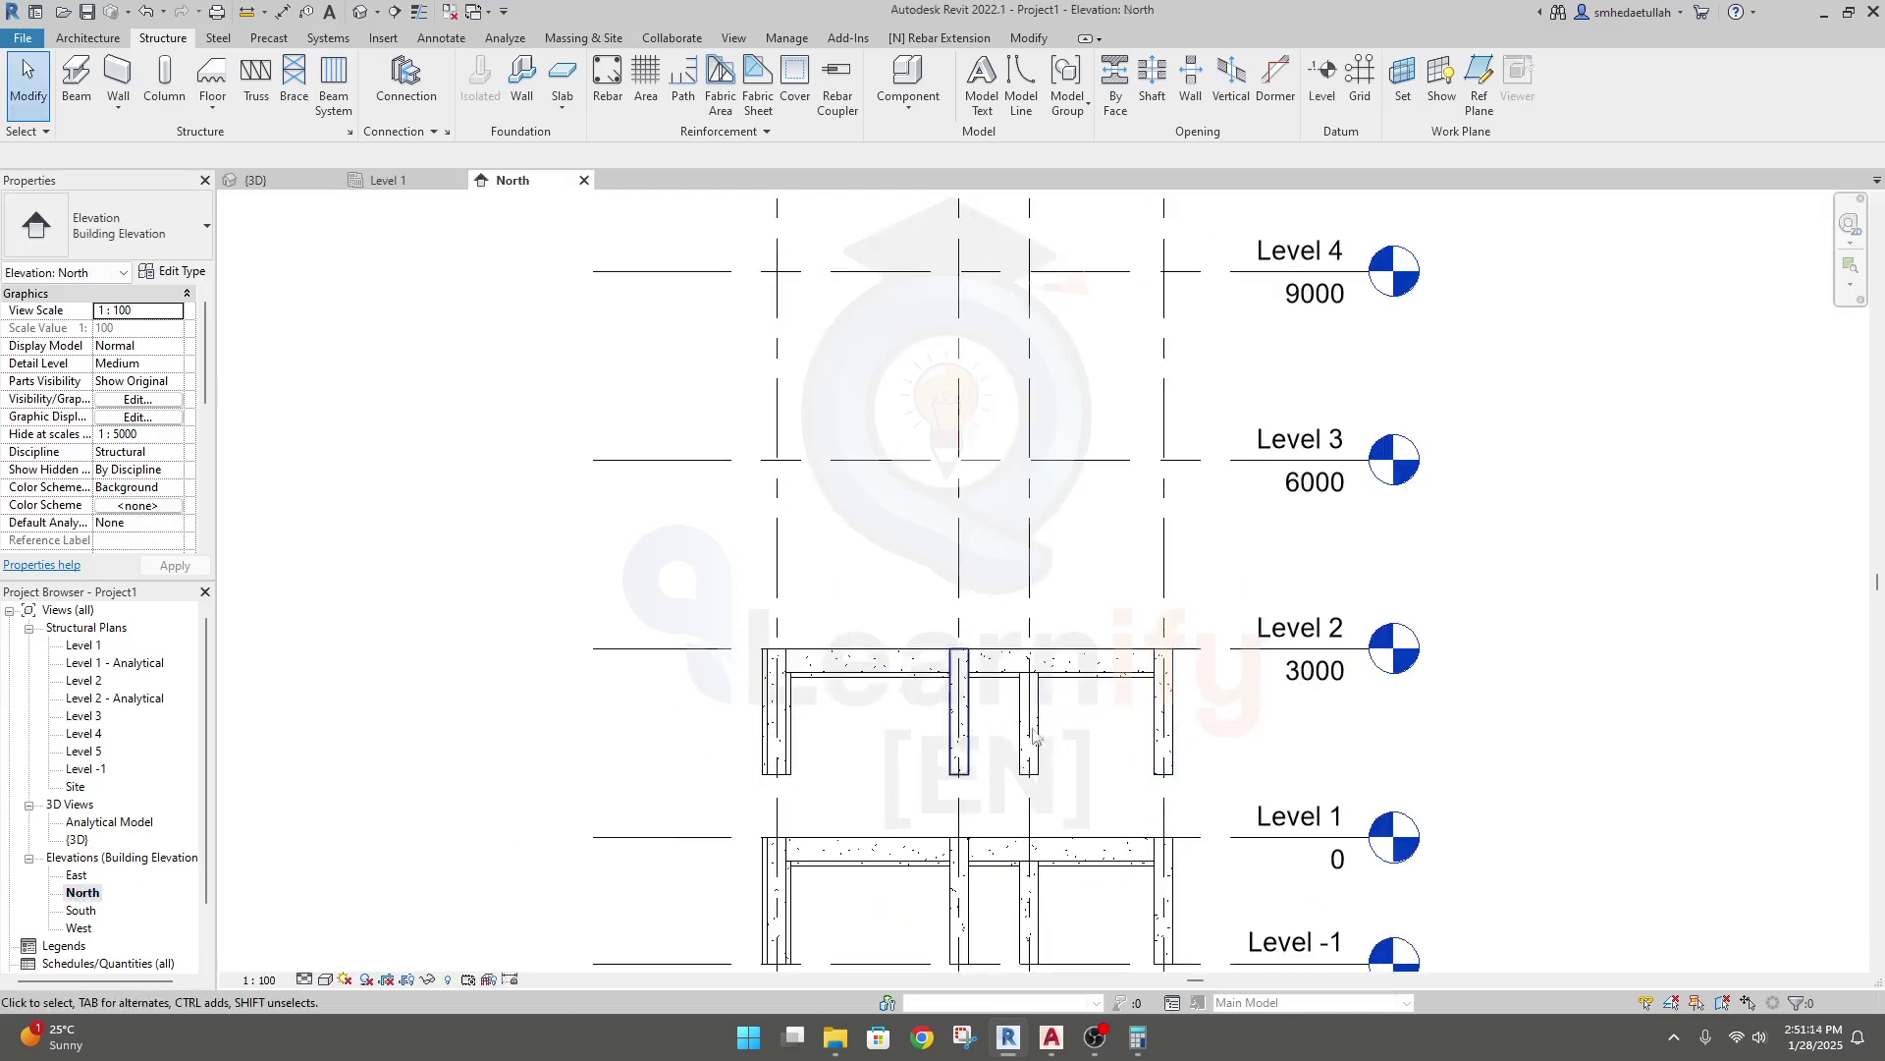
drag(1225, 731, 747, 754)
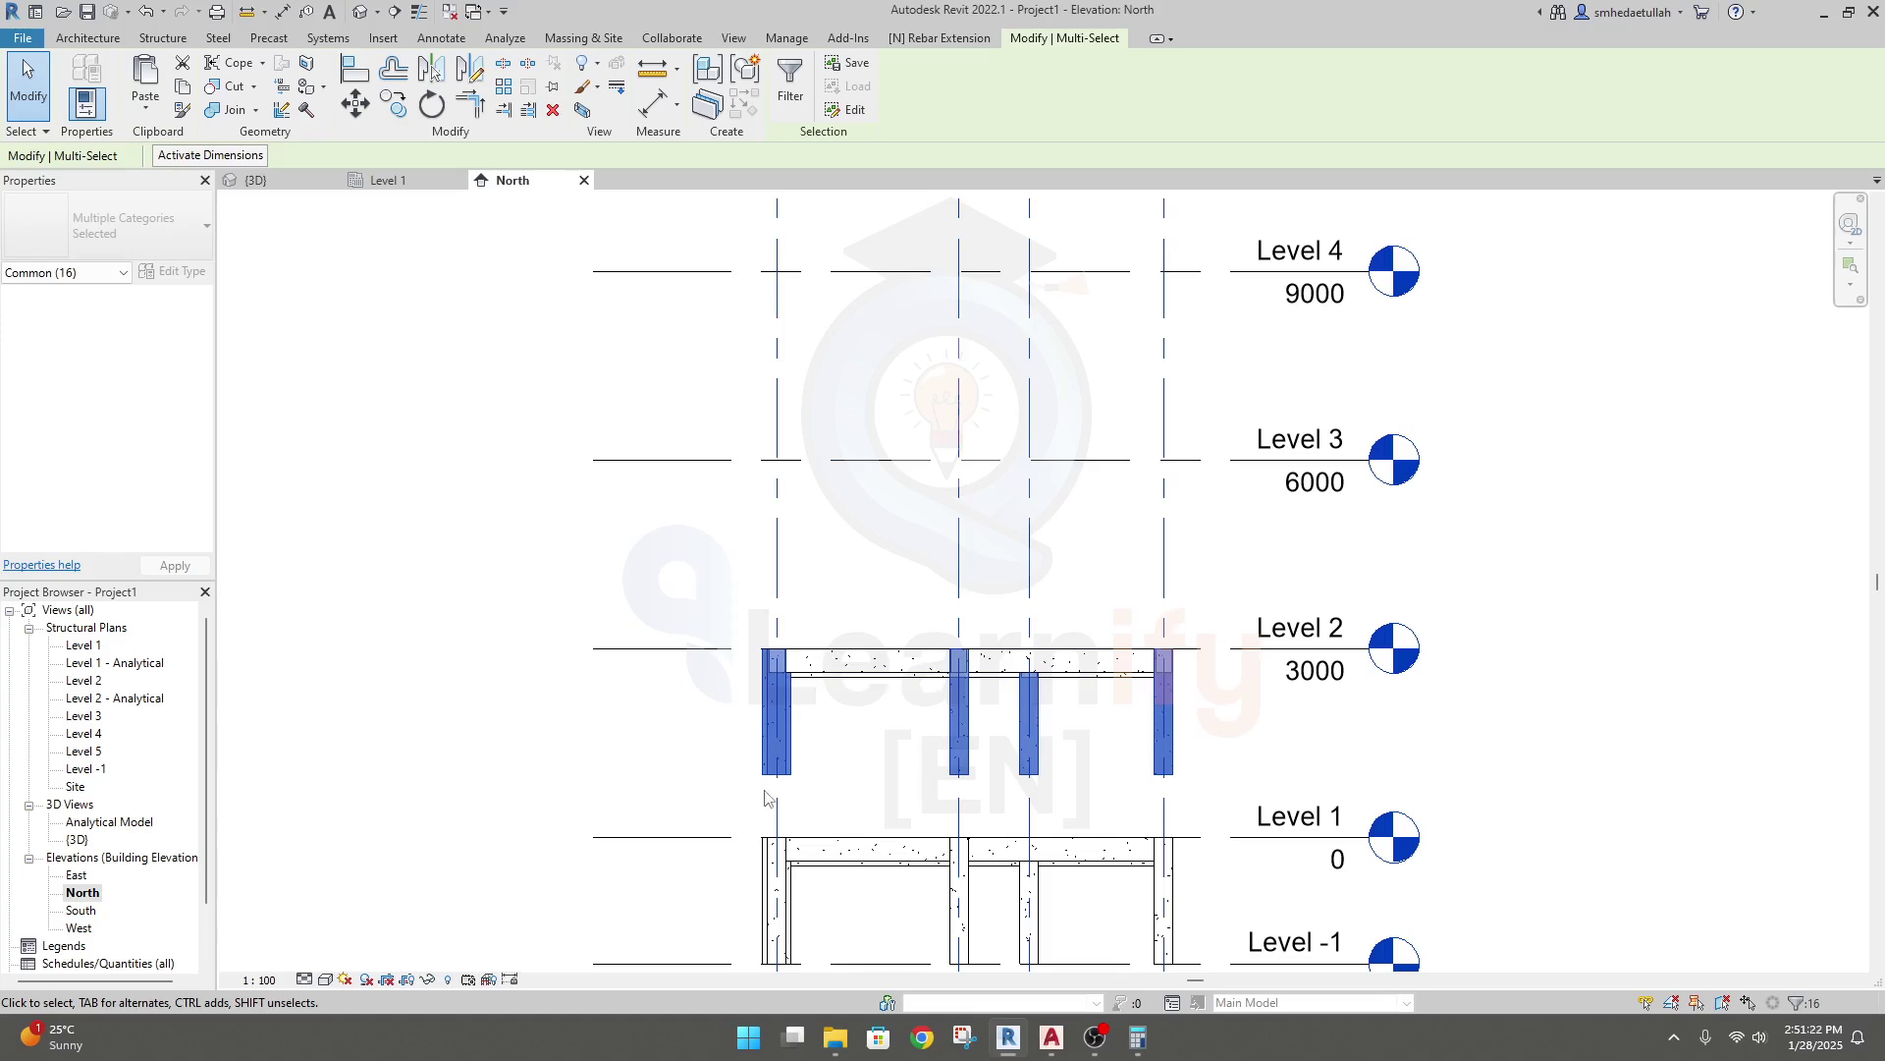
click(638, 767)
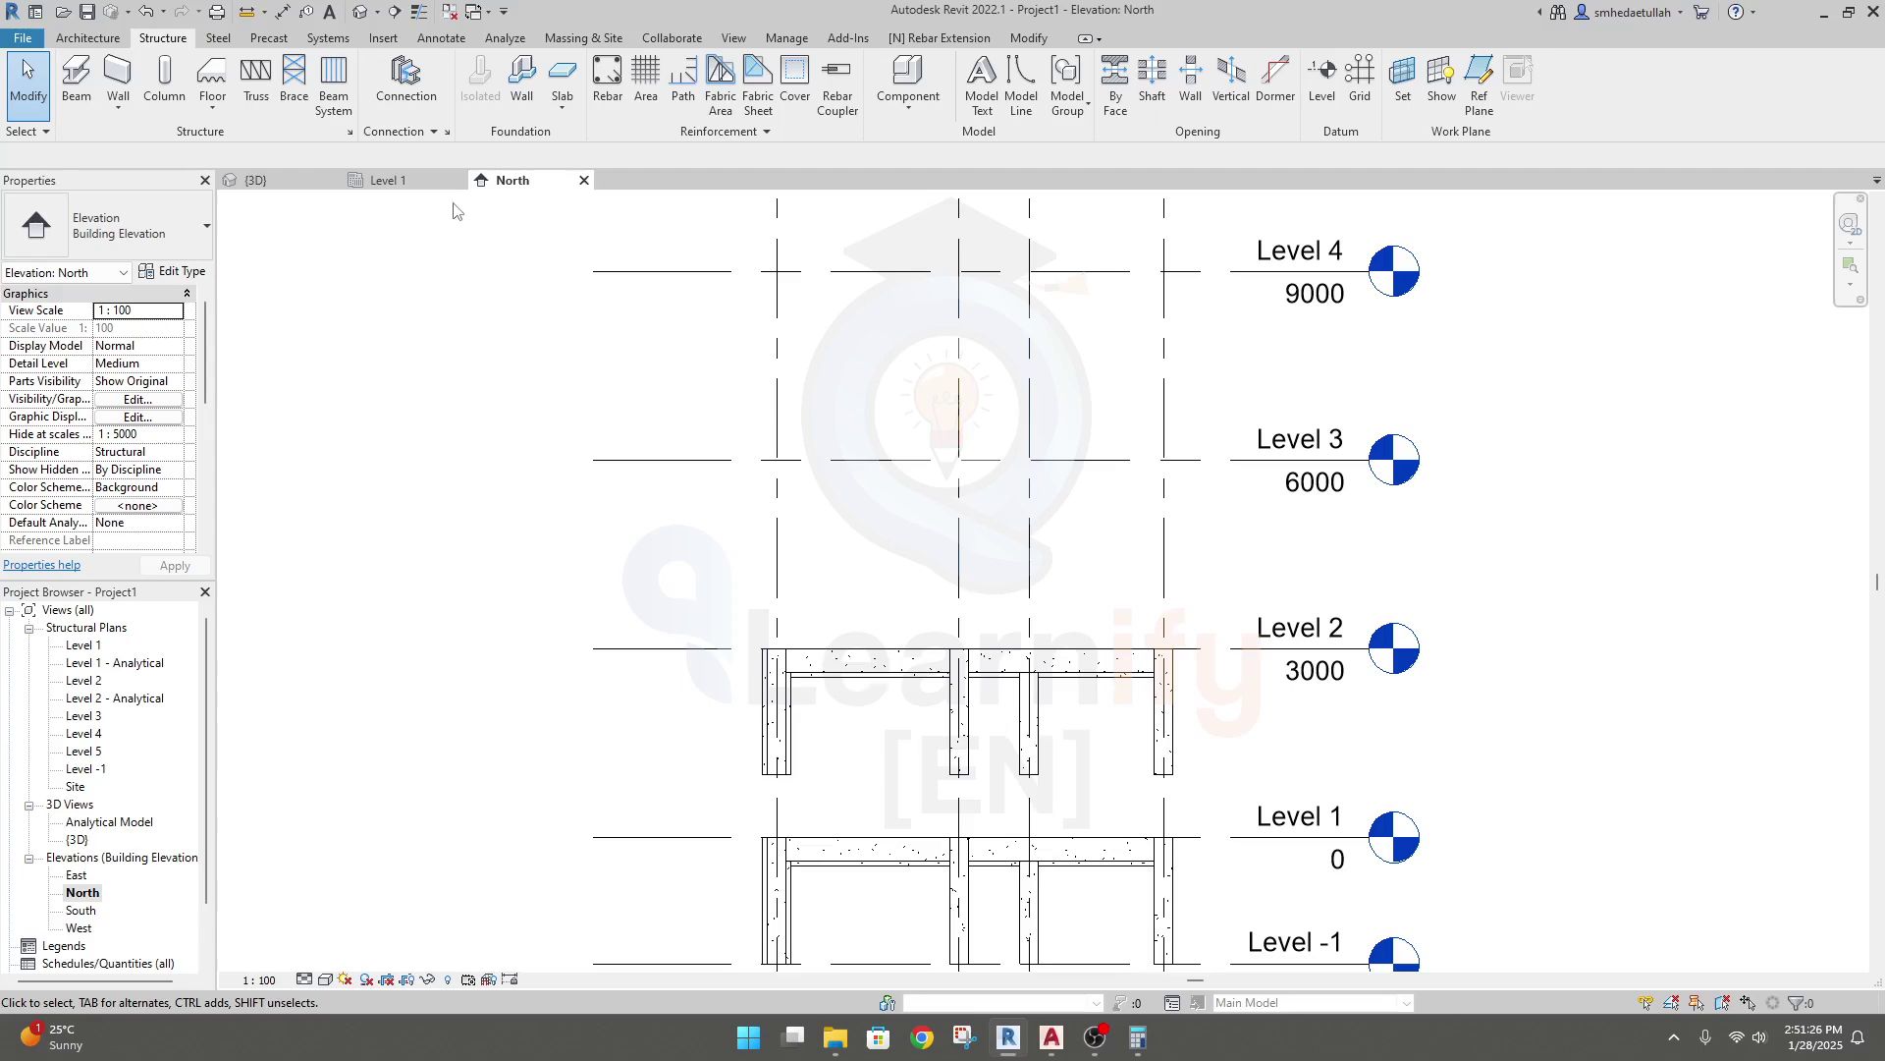
Open the Level 2 structural plan, select the C1 300x300 mm column at grid A-1 and review its properties.
double_click(84, 680)
middle_drag(788, 822, 773, 797)
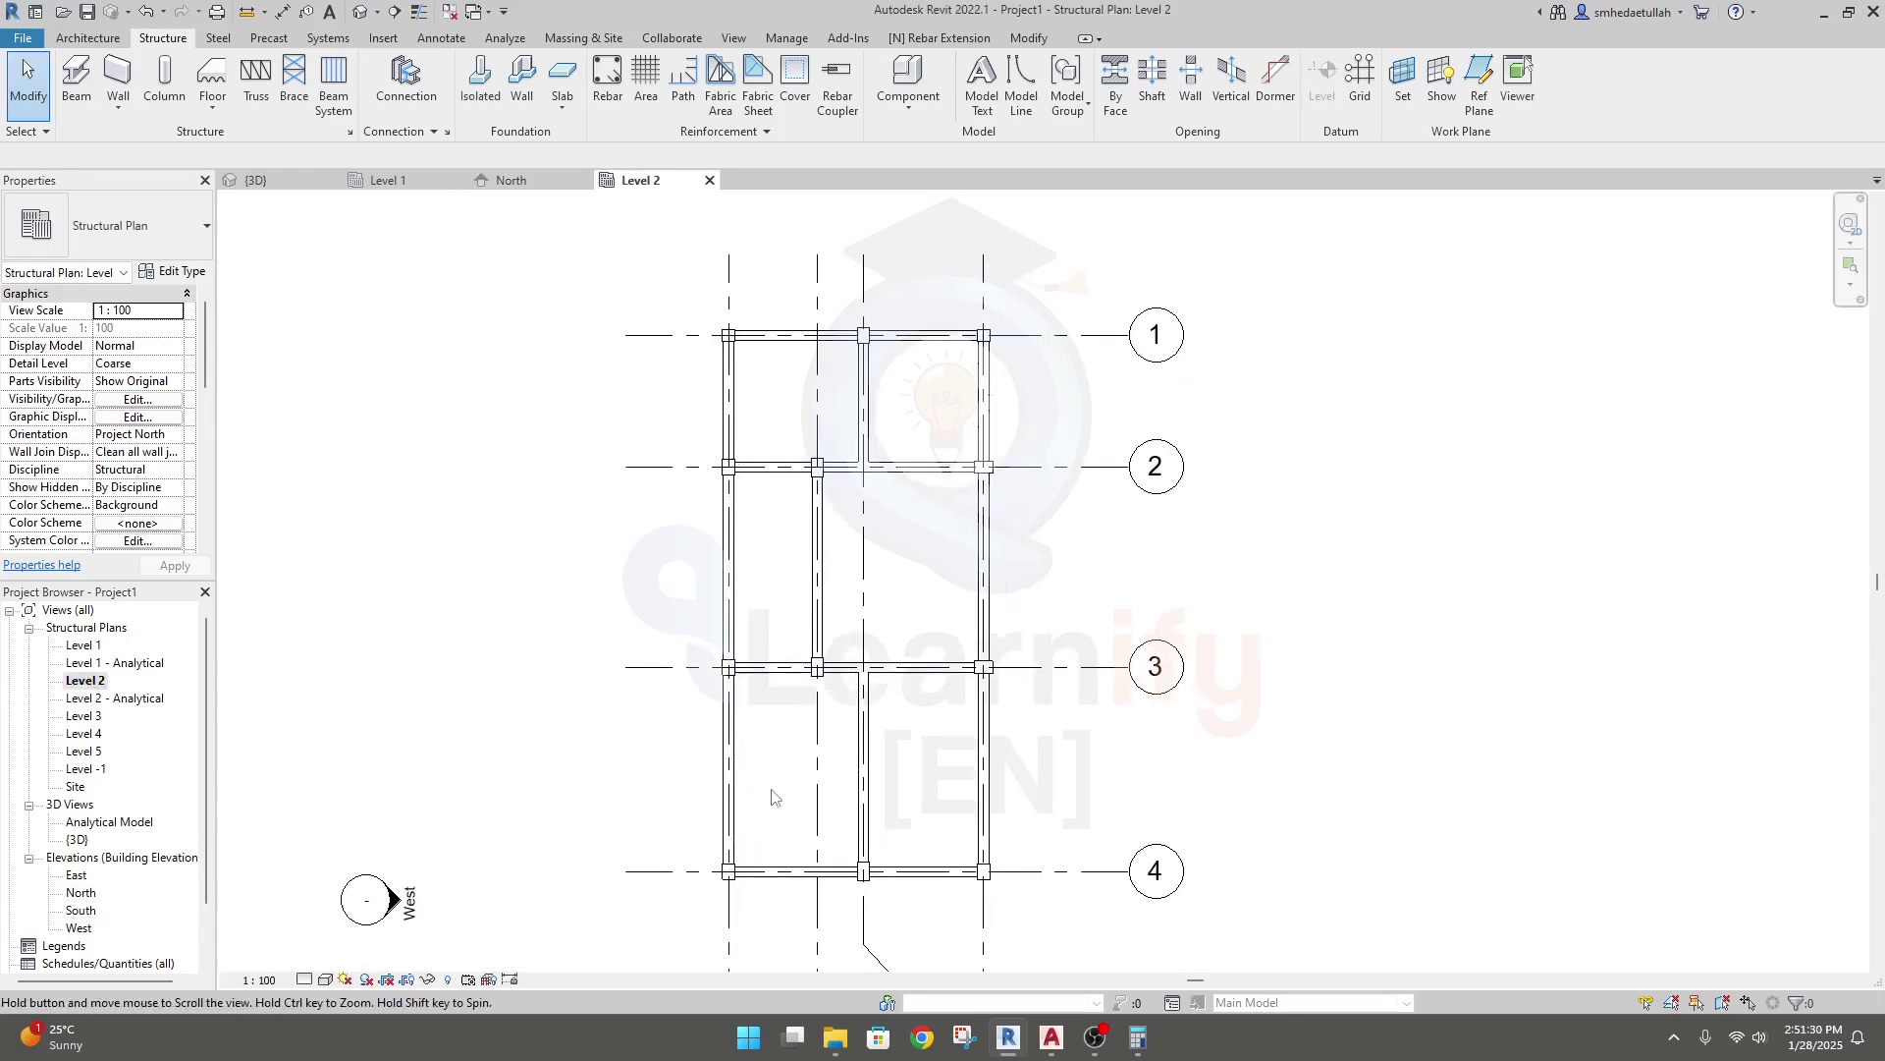
scroll(732, 334, up, 2)
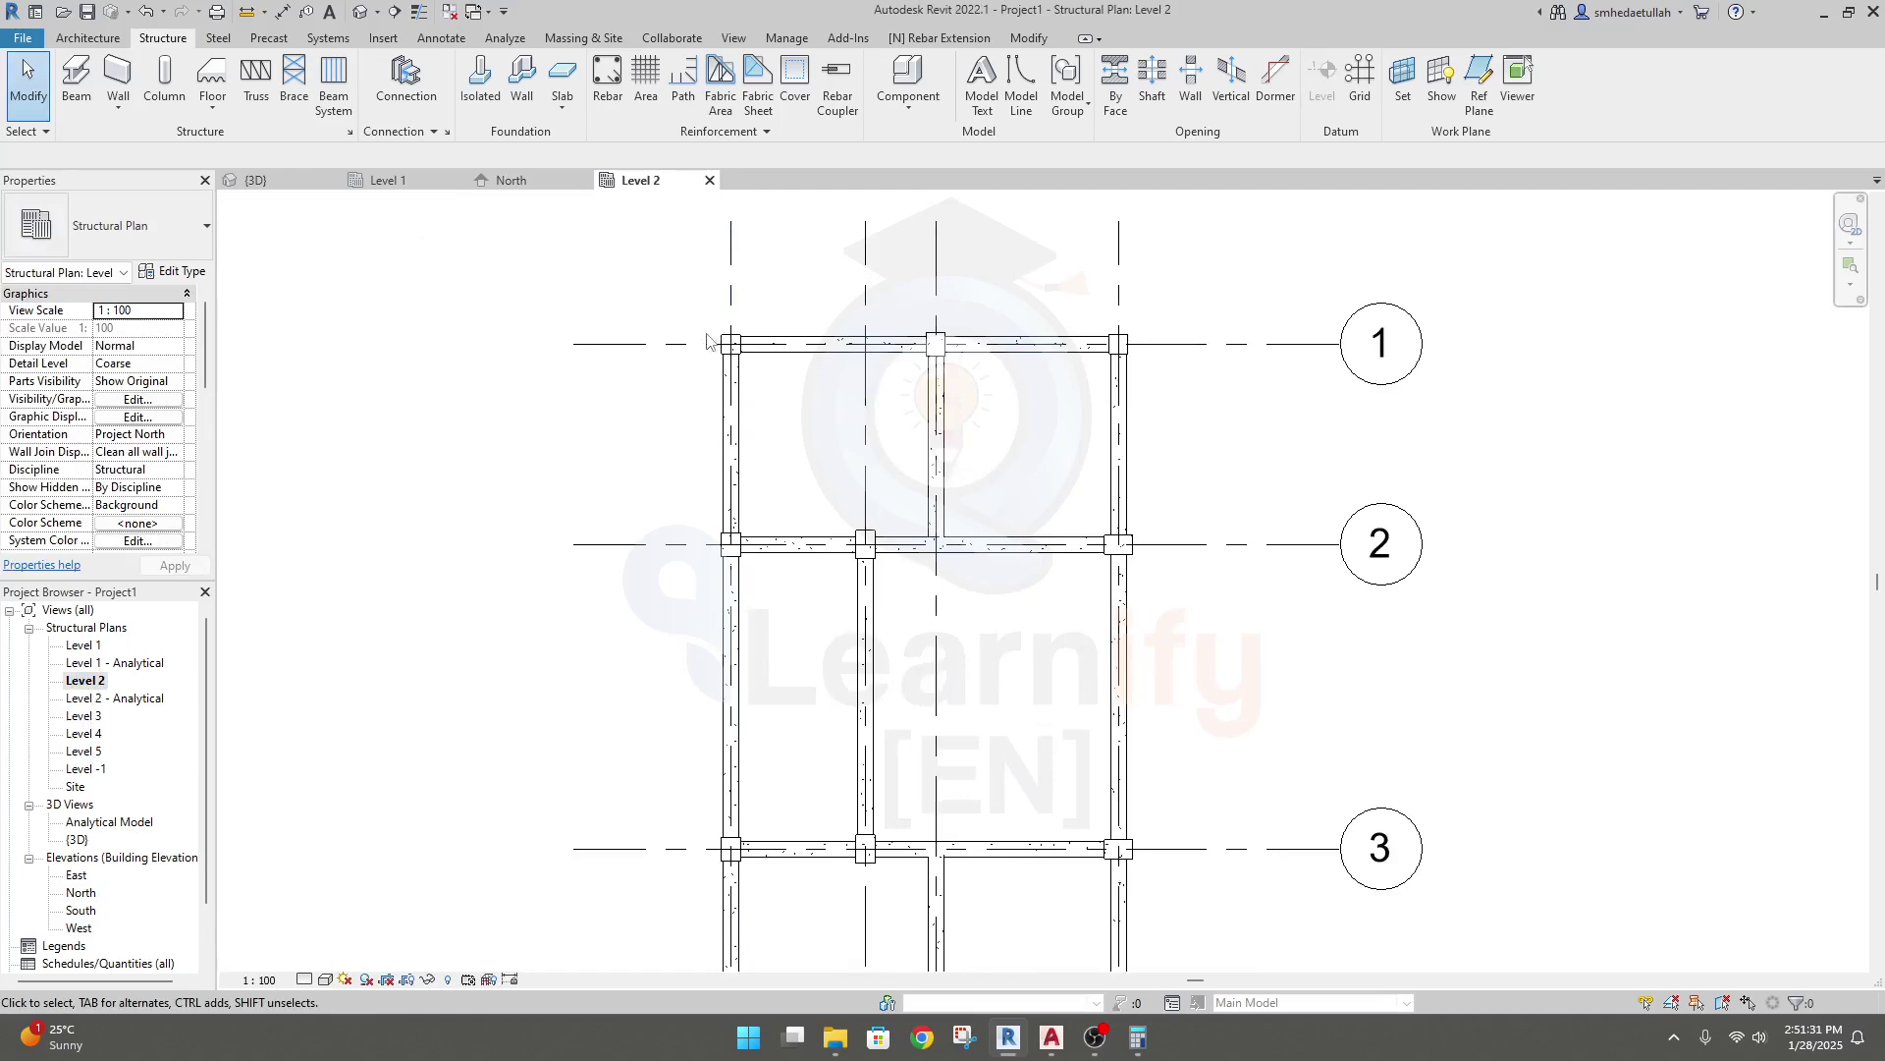
click(753, 377)
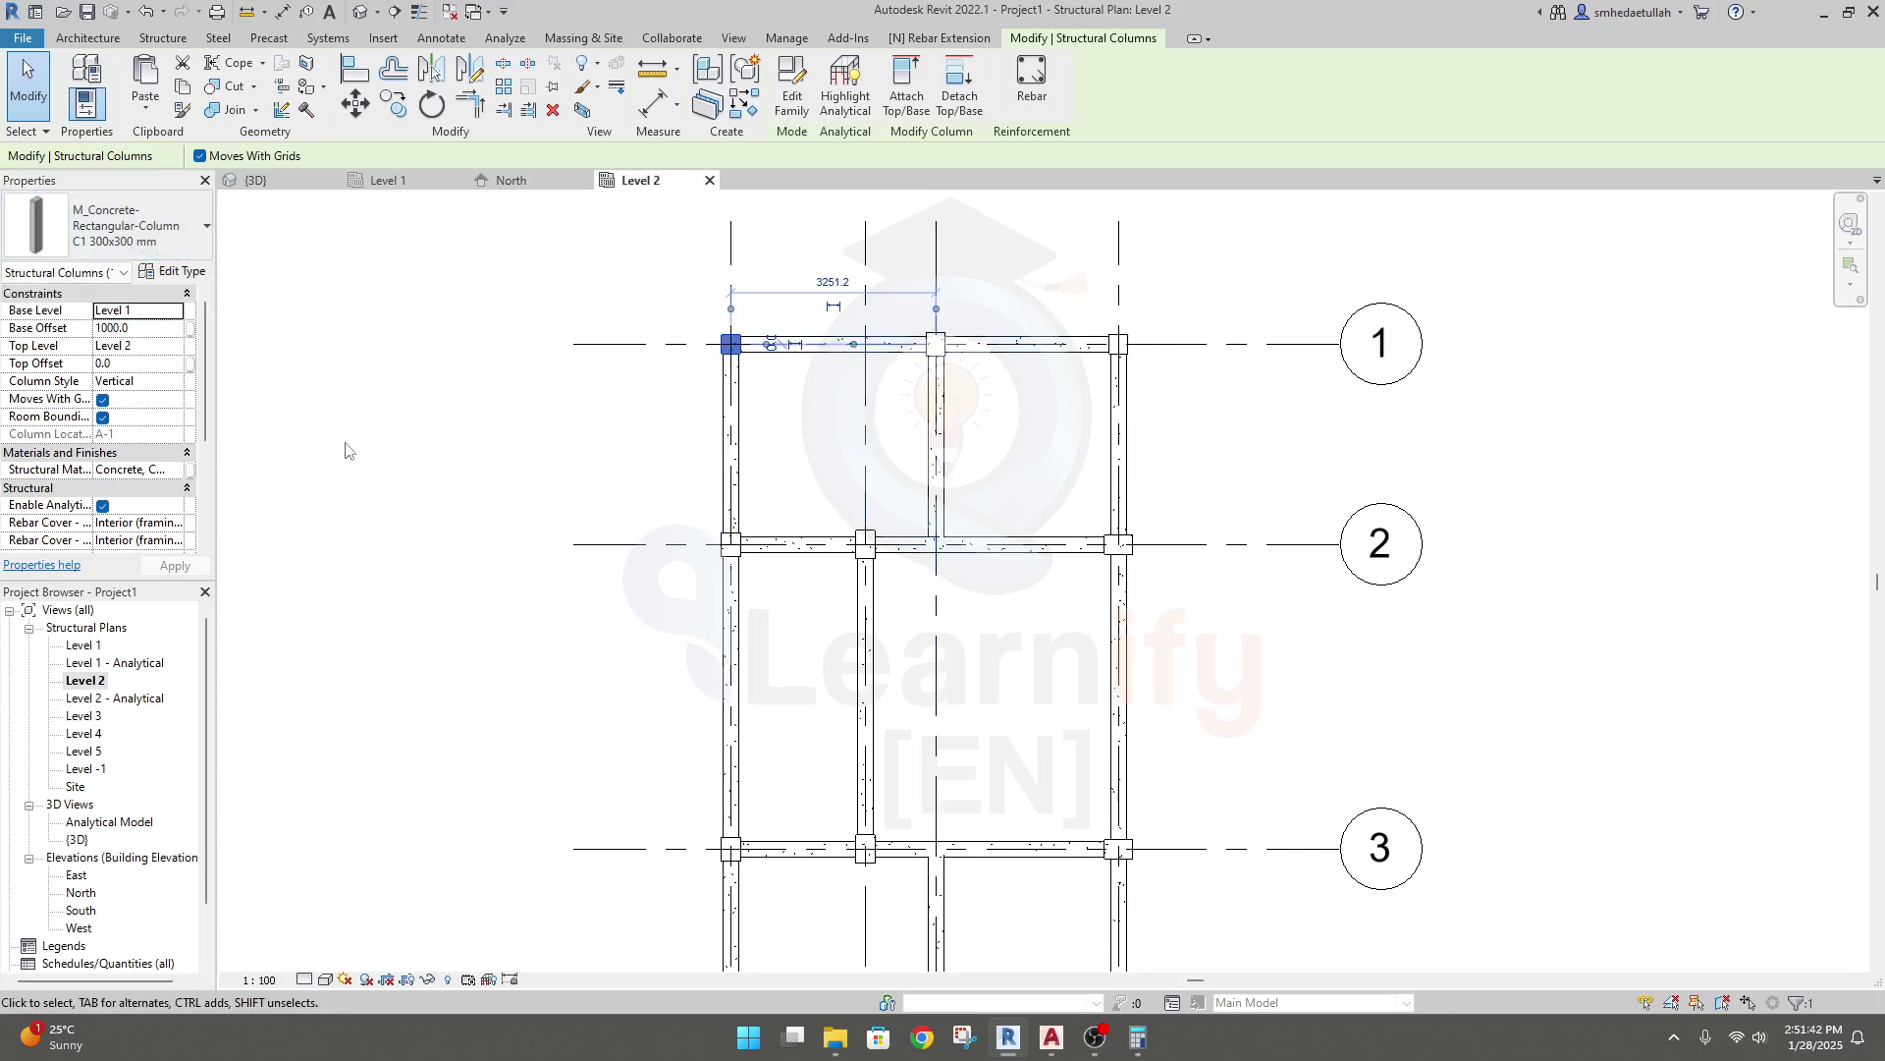
scroll(163, 406, down, 1)
scroll(163, 407, down, 1)
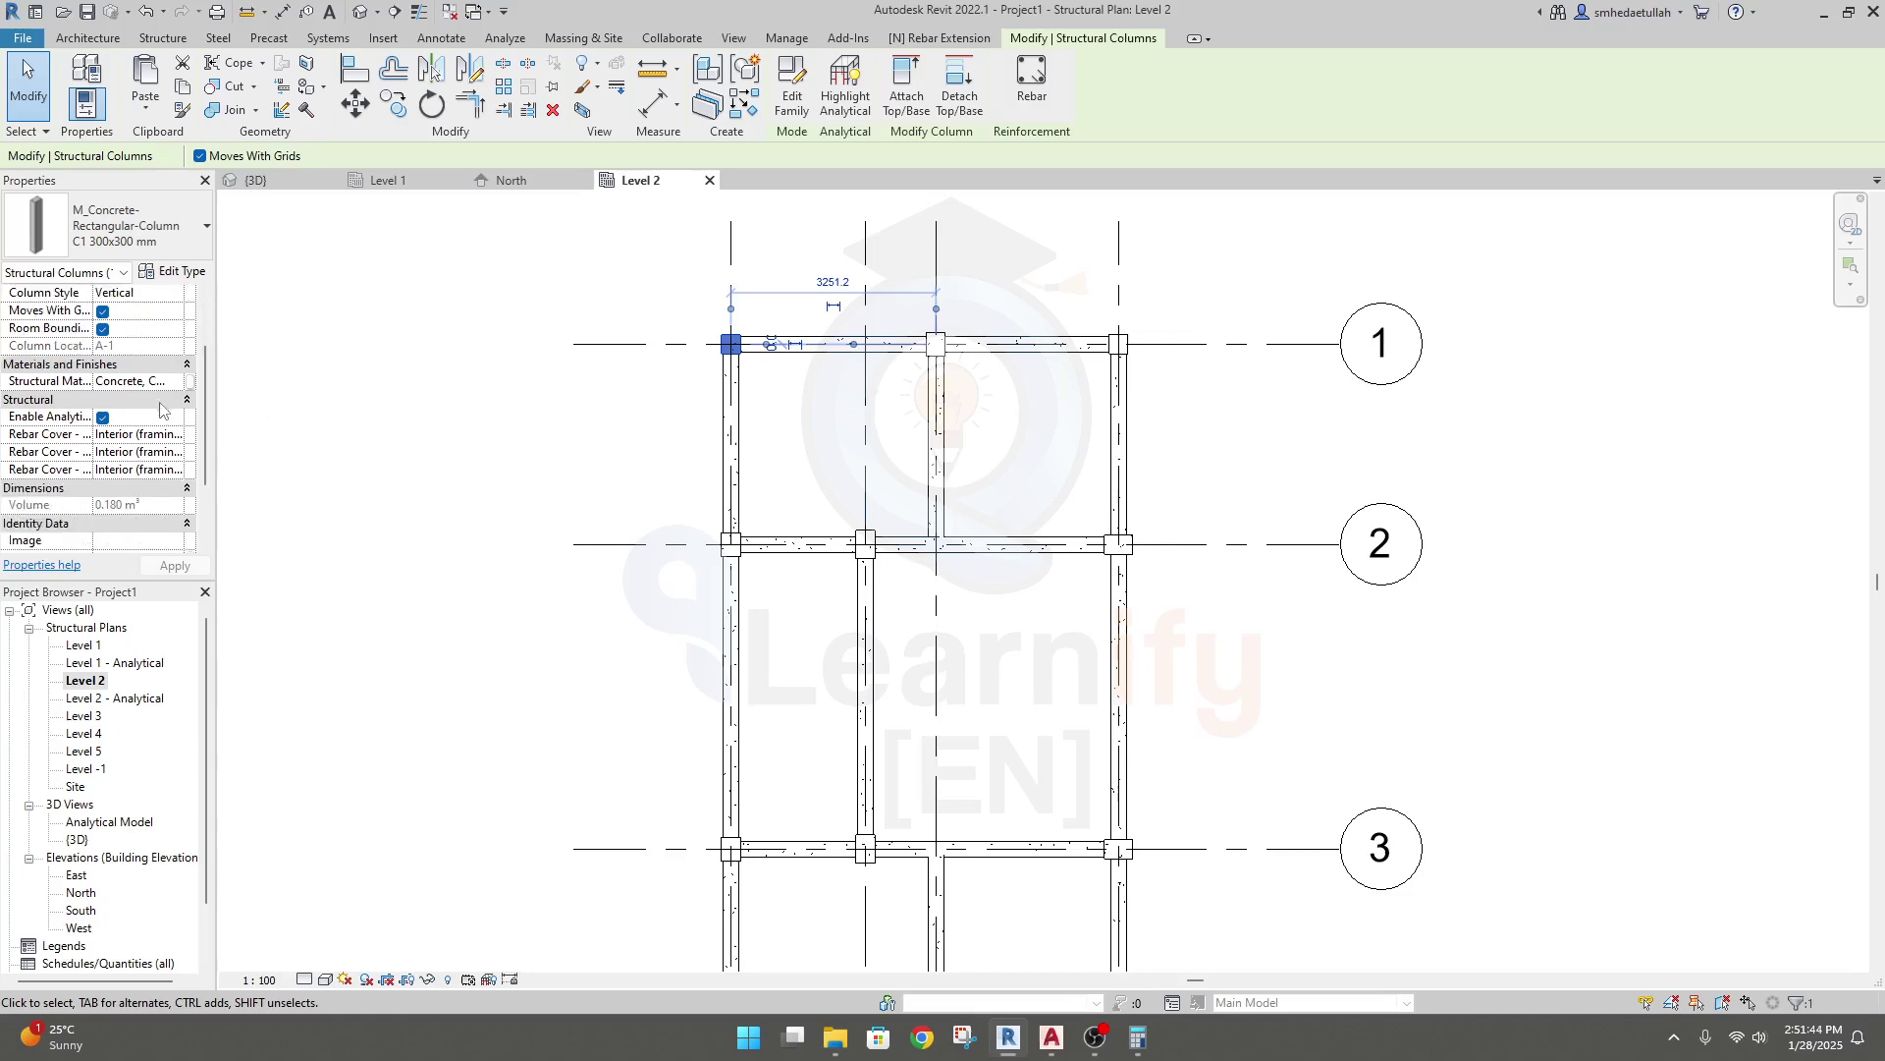
scroll(133, 432, up, 3)
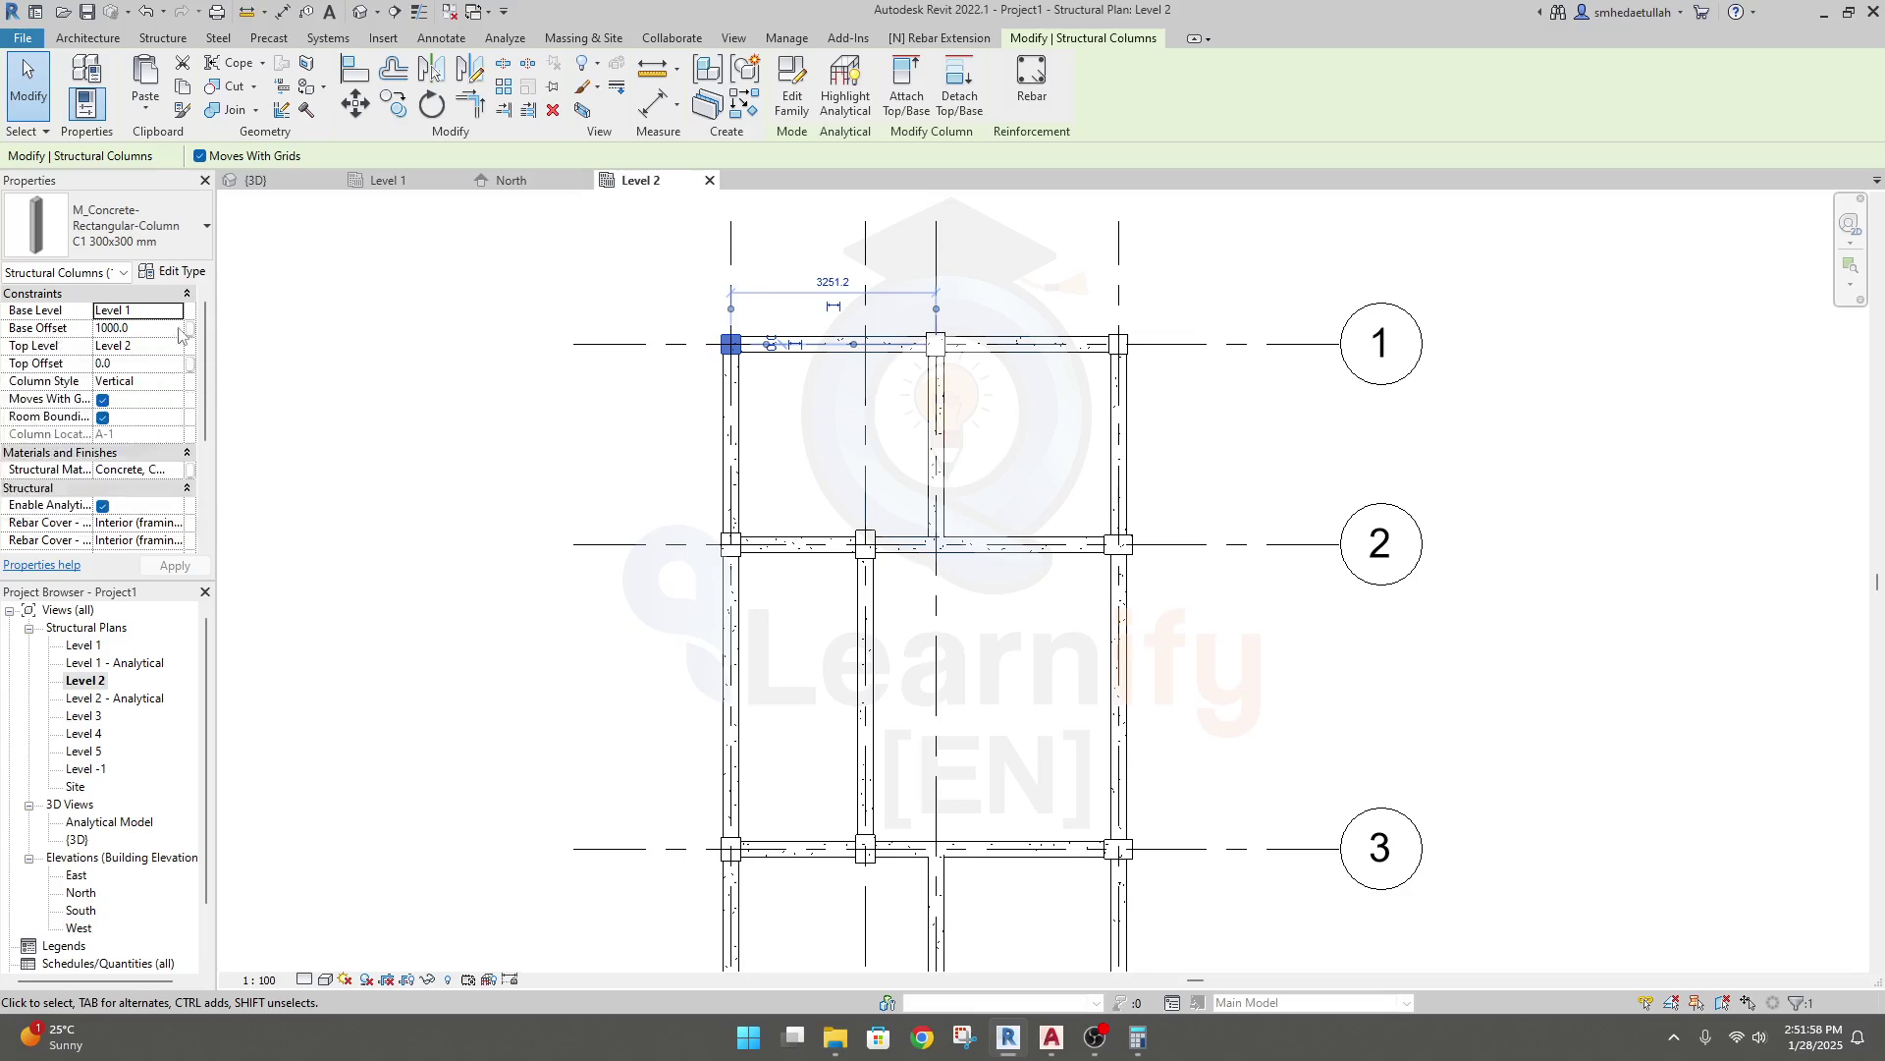
Keep the A-1 column's base level at Level 1 and set its base offset to 0.
click(176, 328)
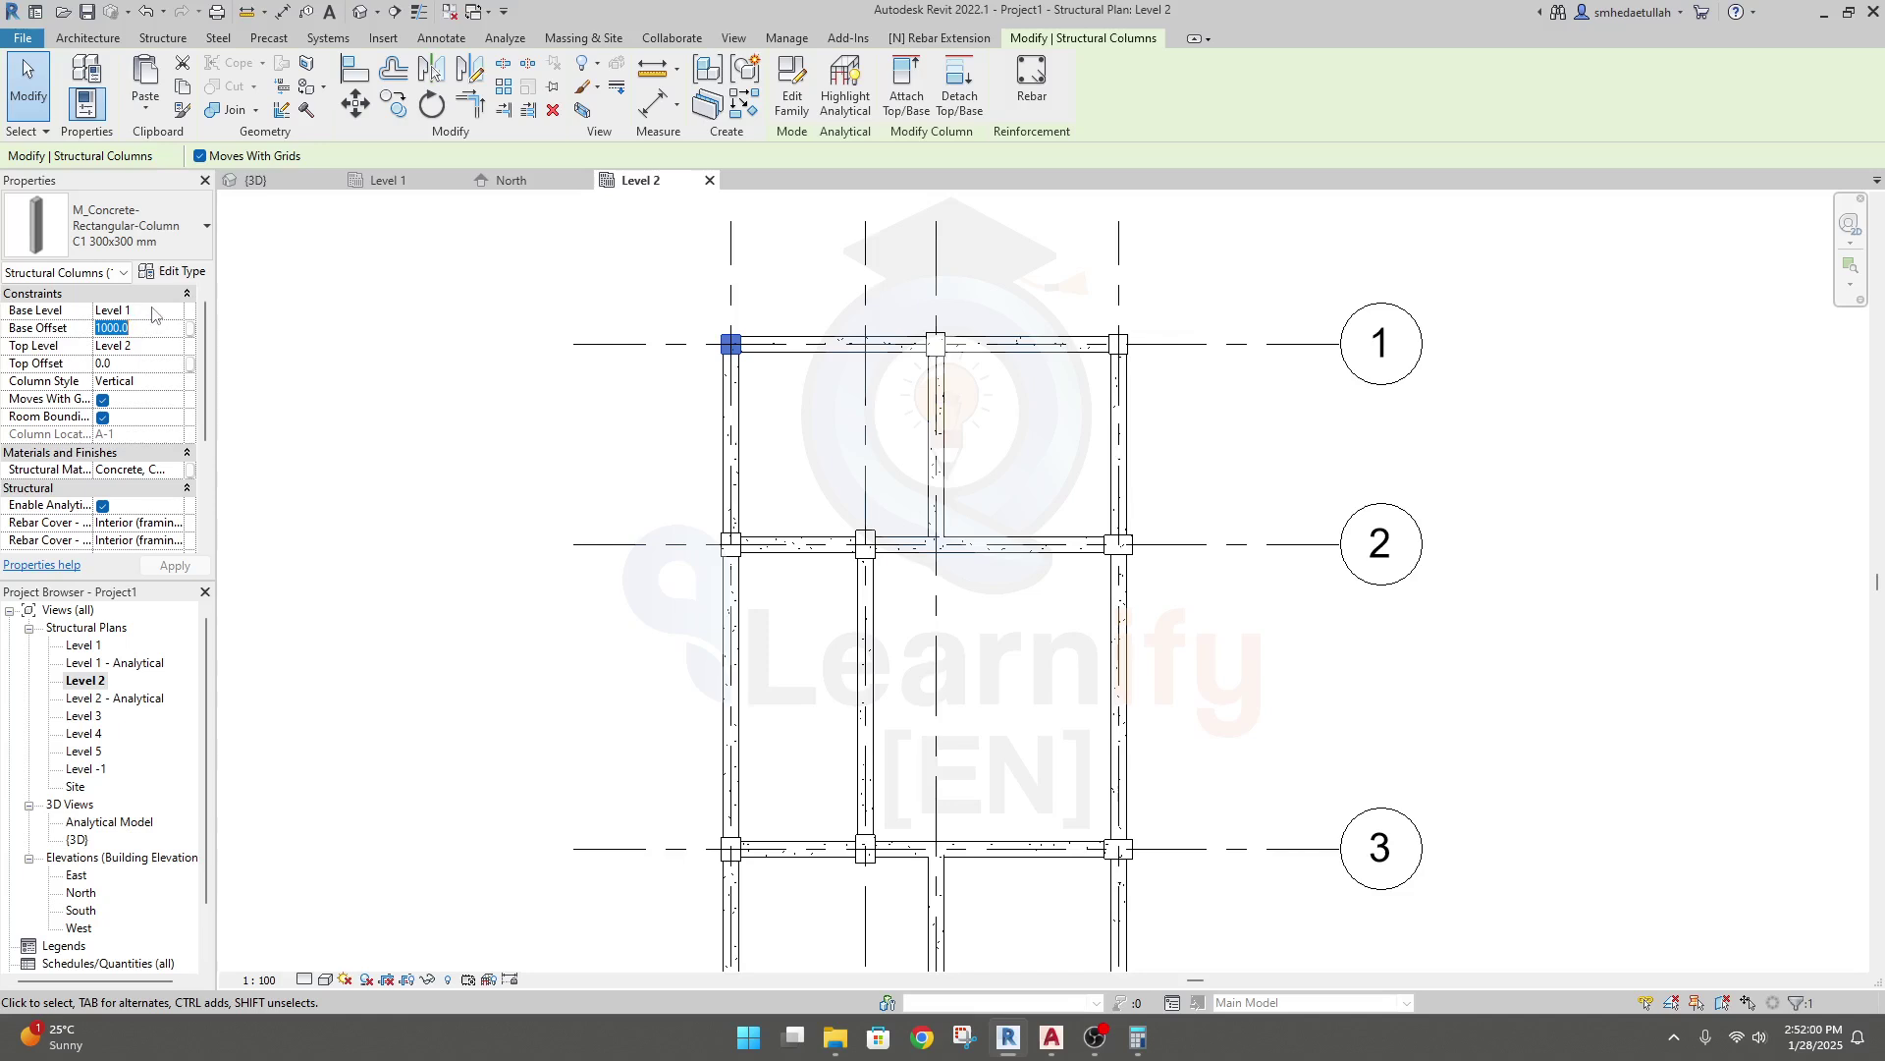
click(173, 311)
click(175, 312)
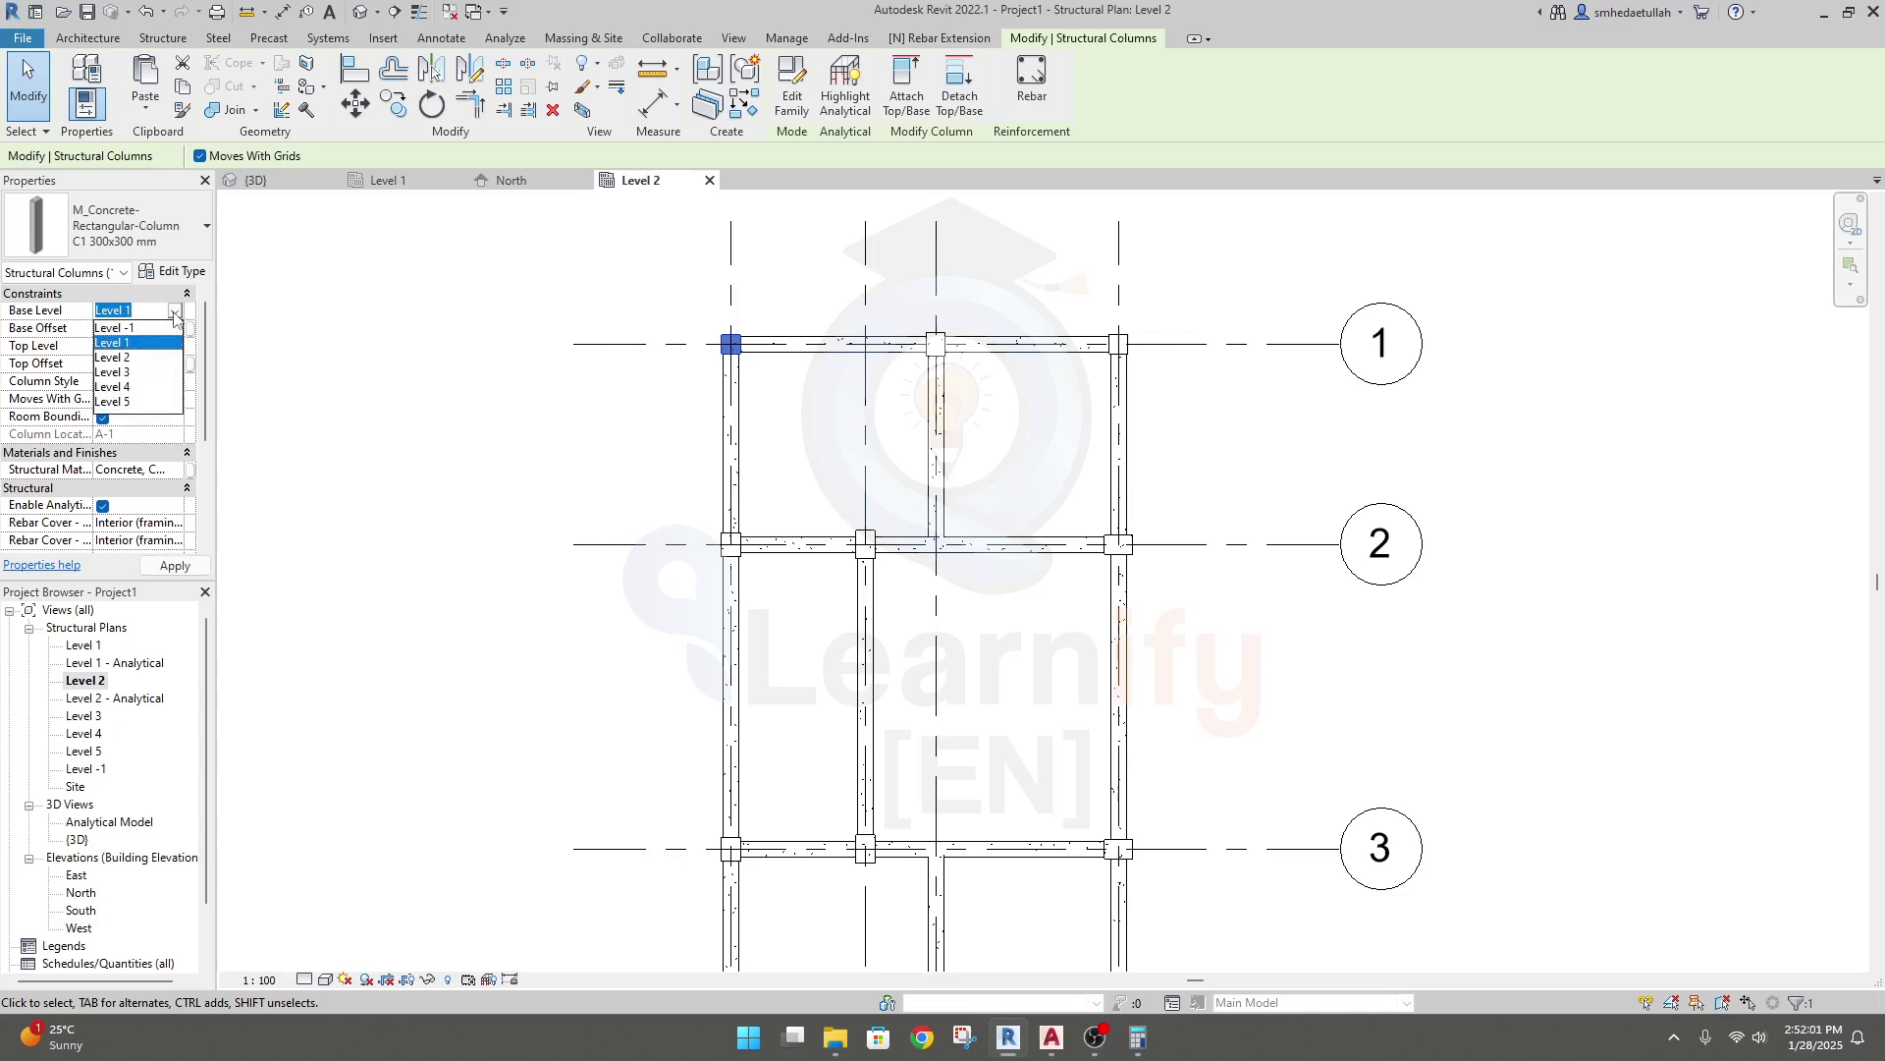
click(122, 350)
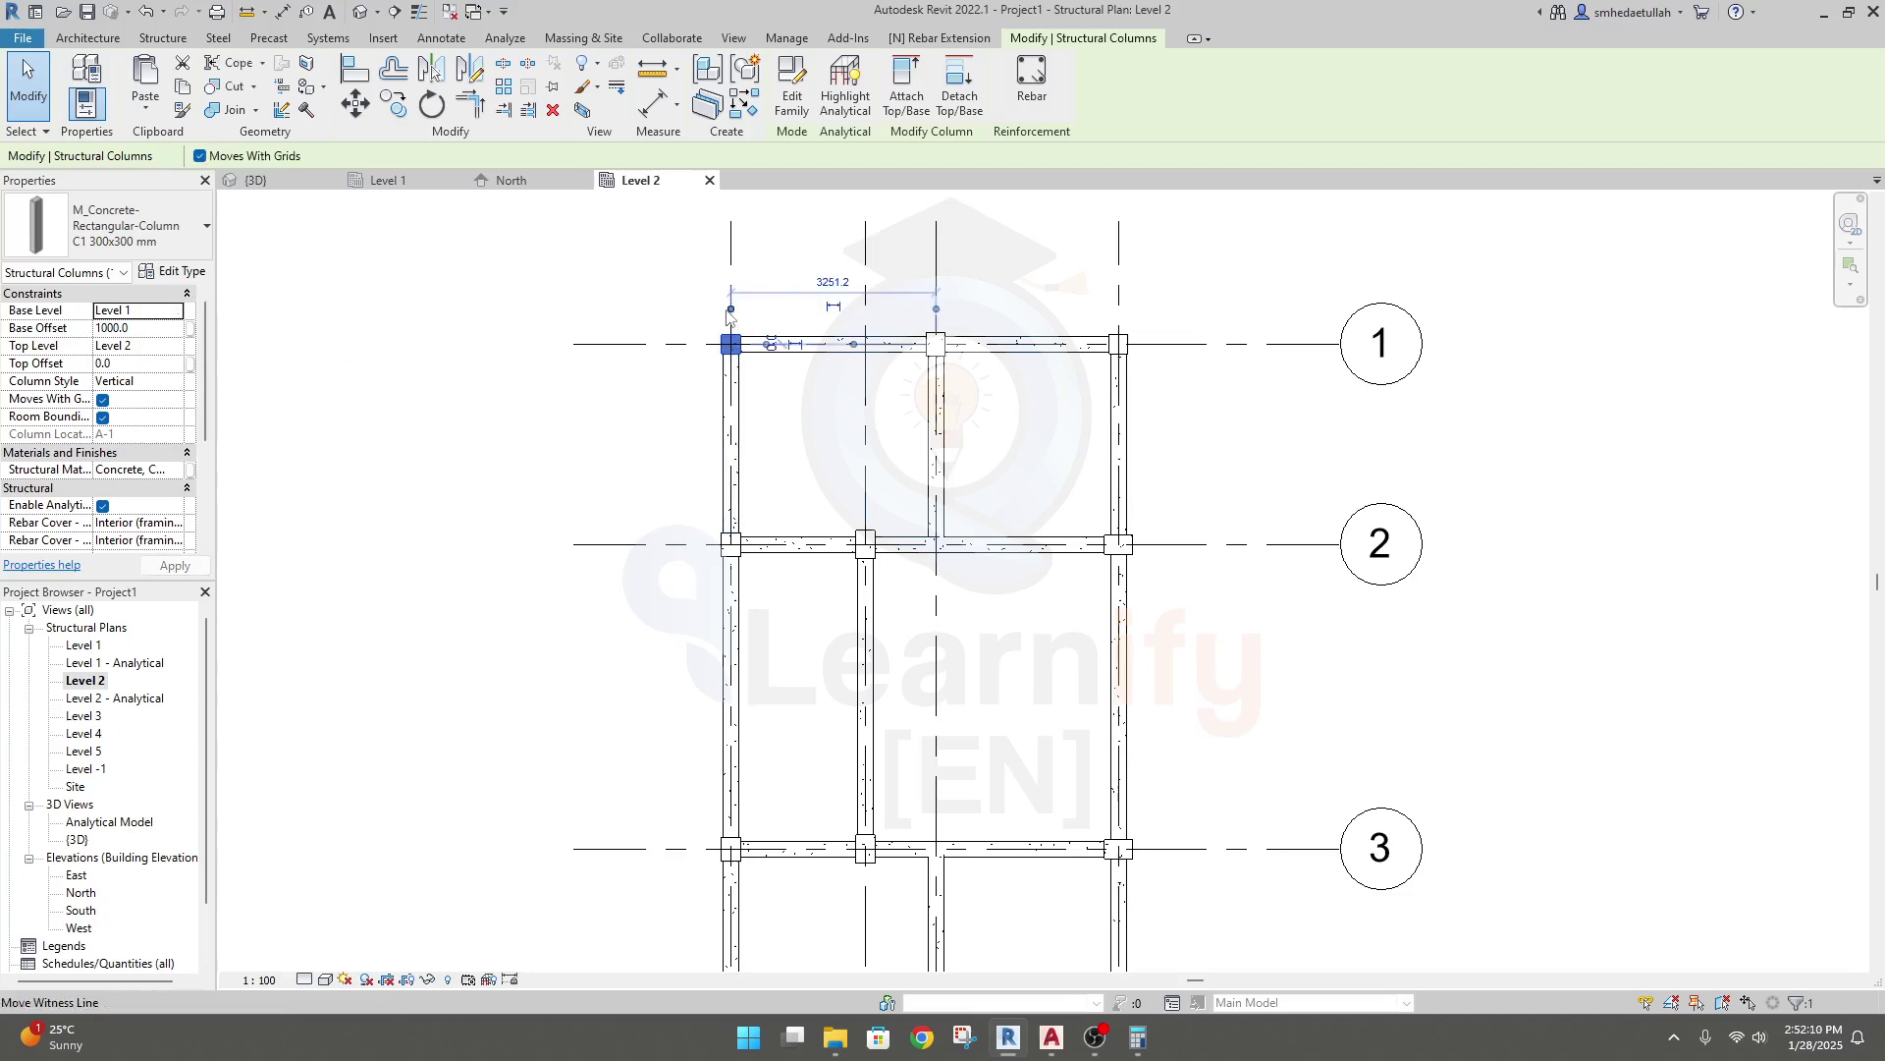
click(581, 484)
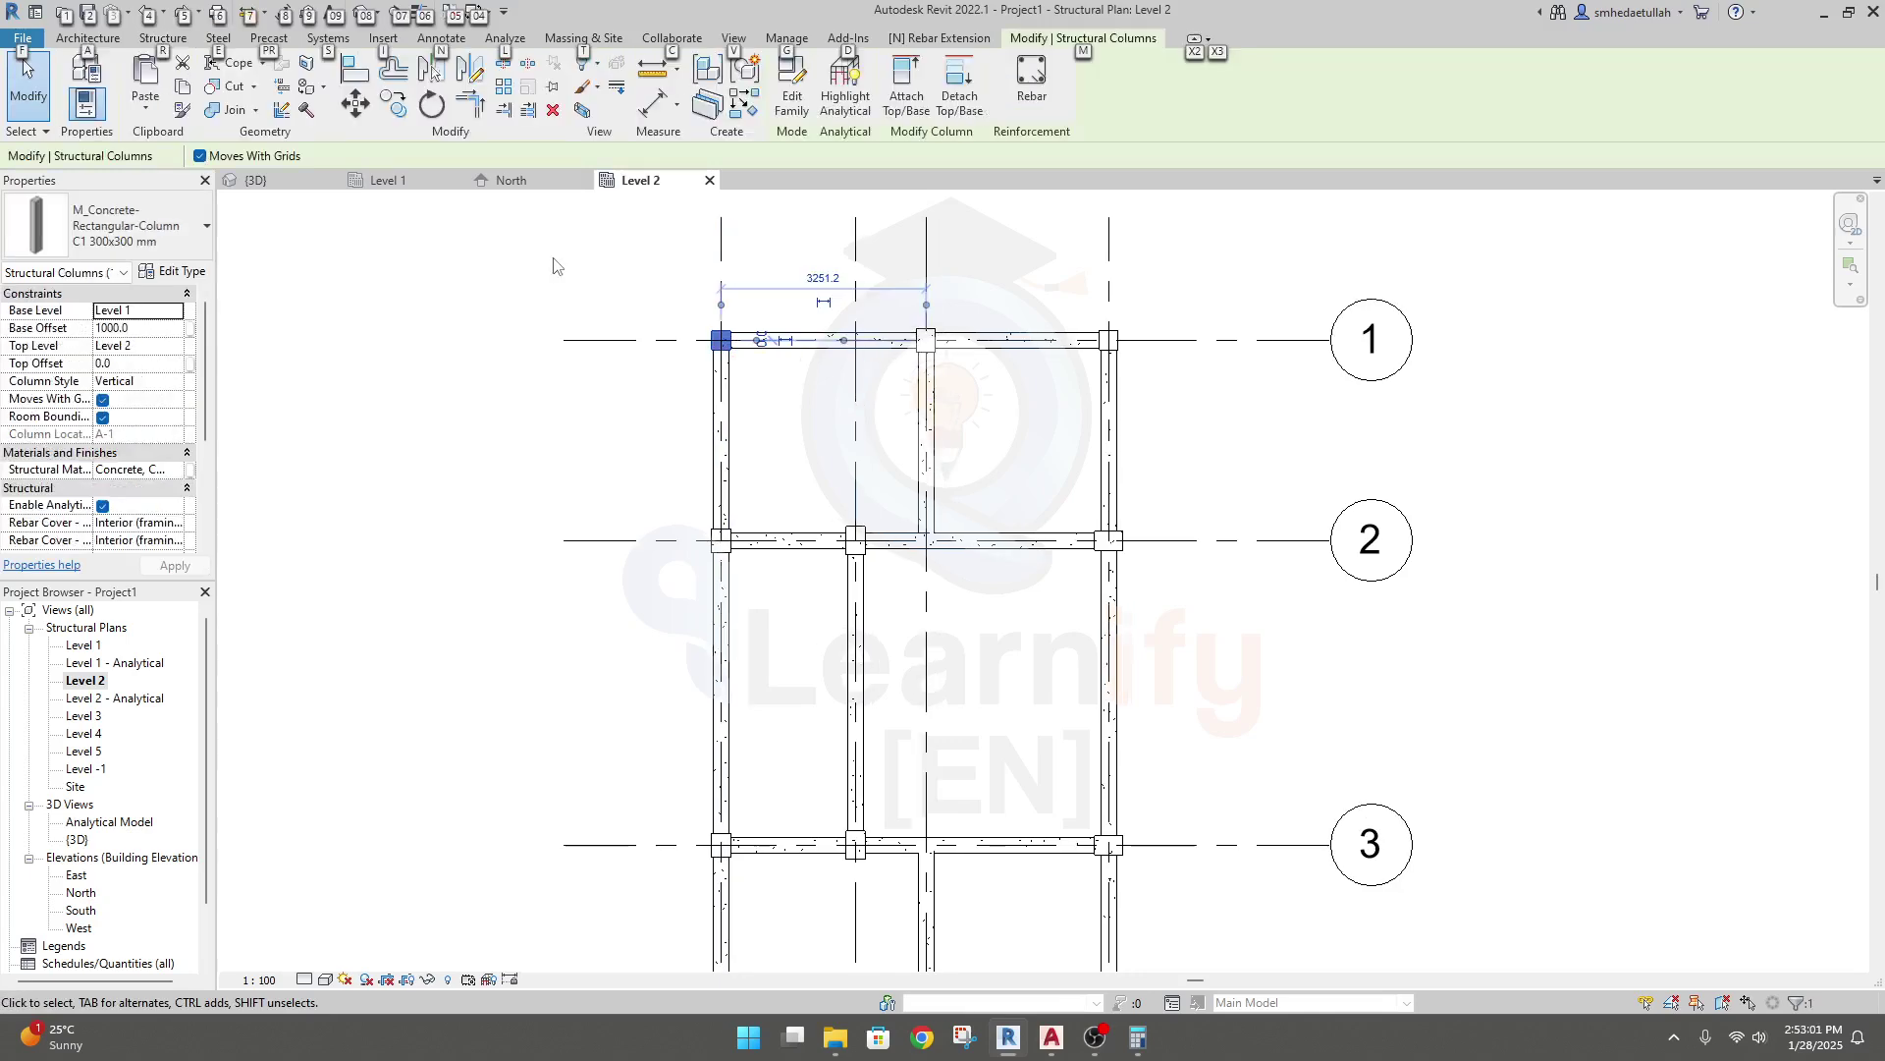
click(143, 328)
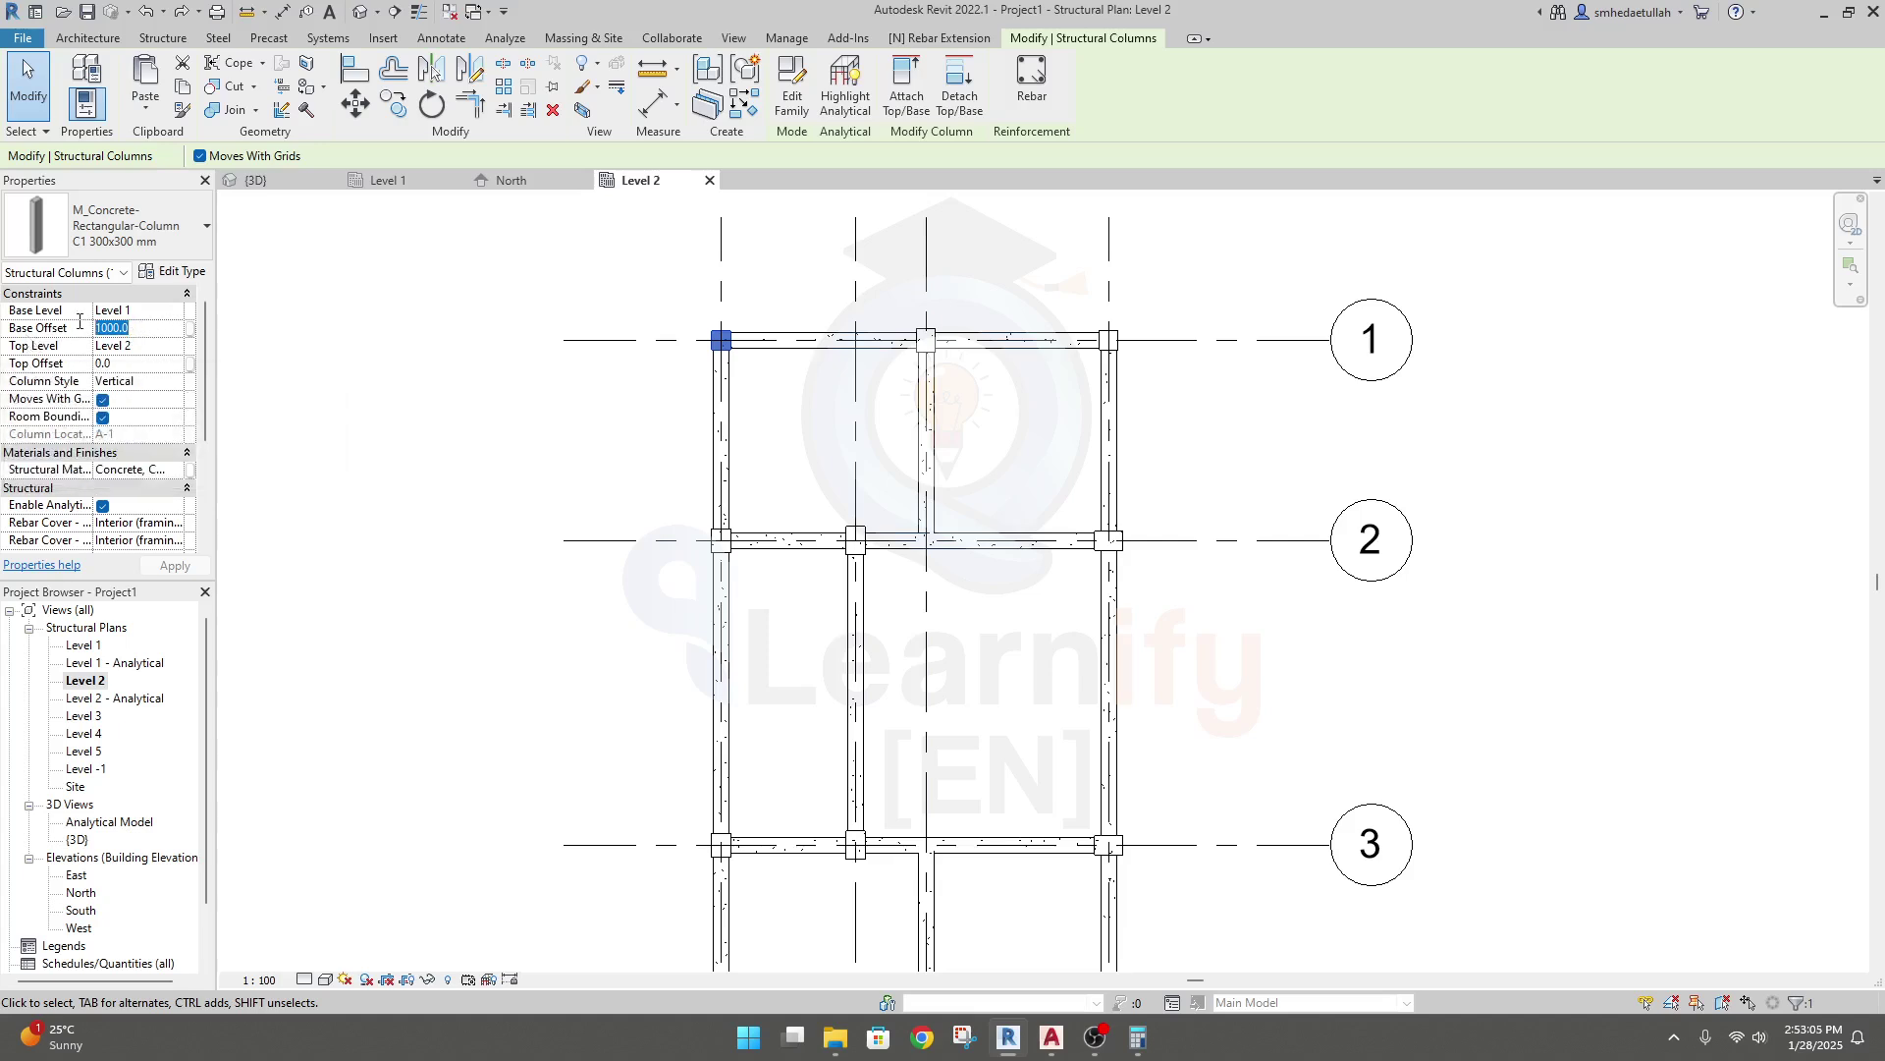
text(0)
key(Return)
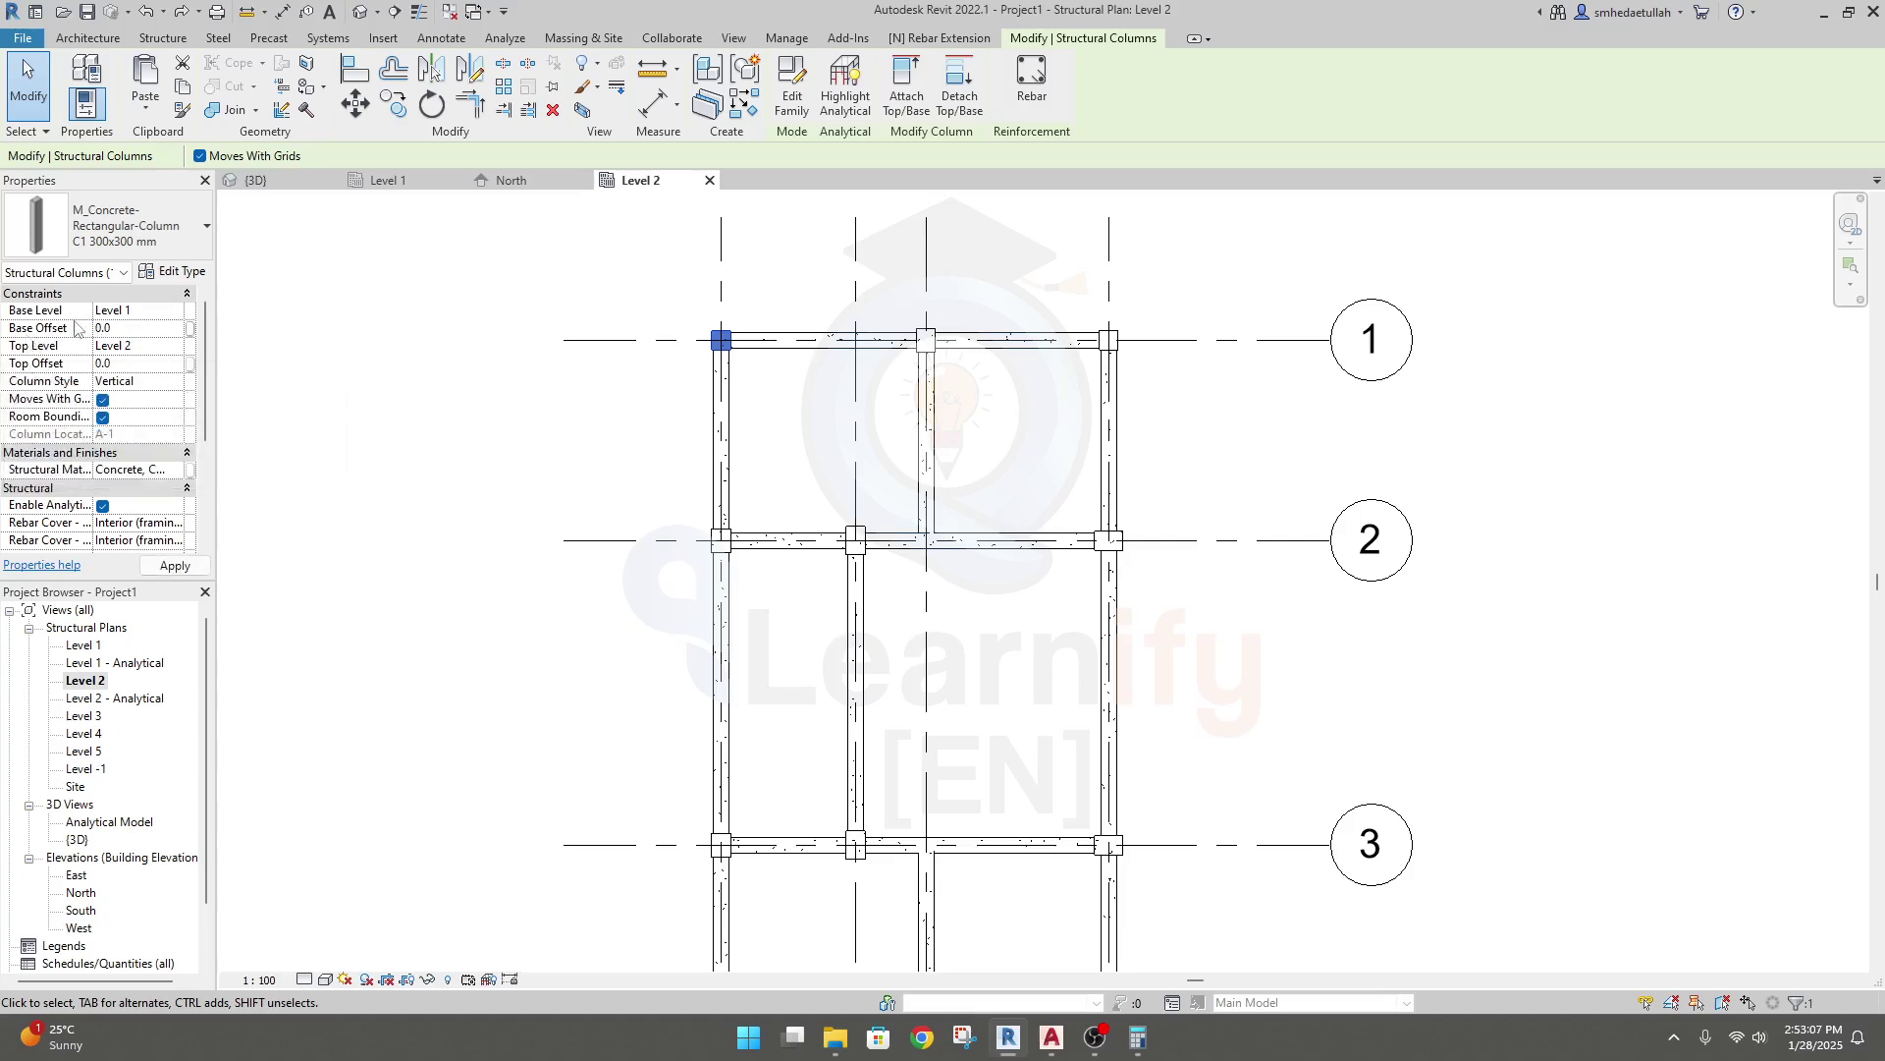
Check the A-1 column's corrected base in the 3D view and return to the Level 2 plan.
key(Escape)
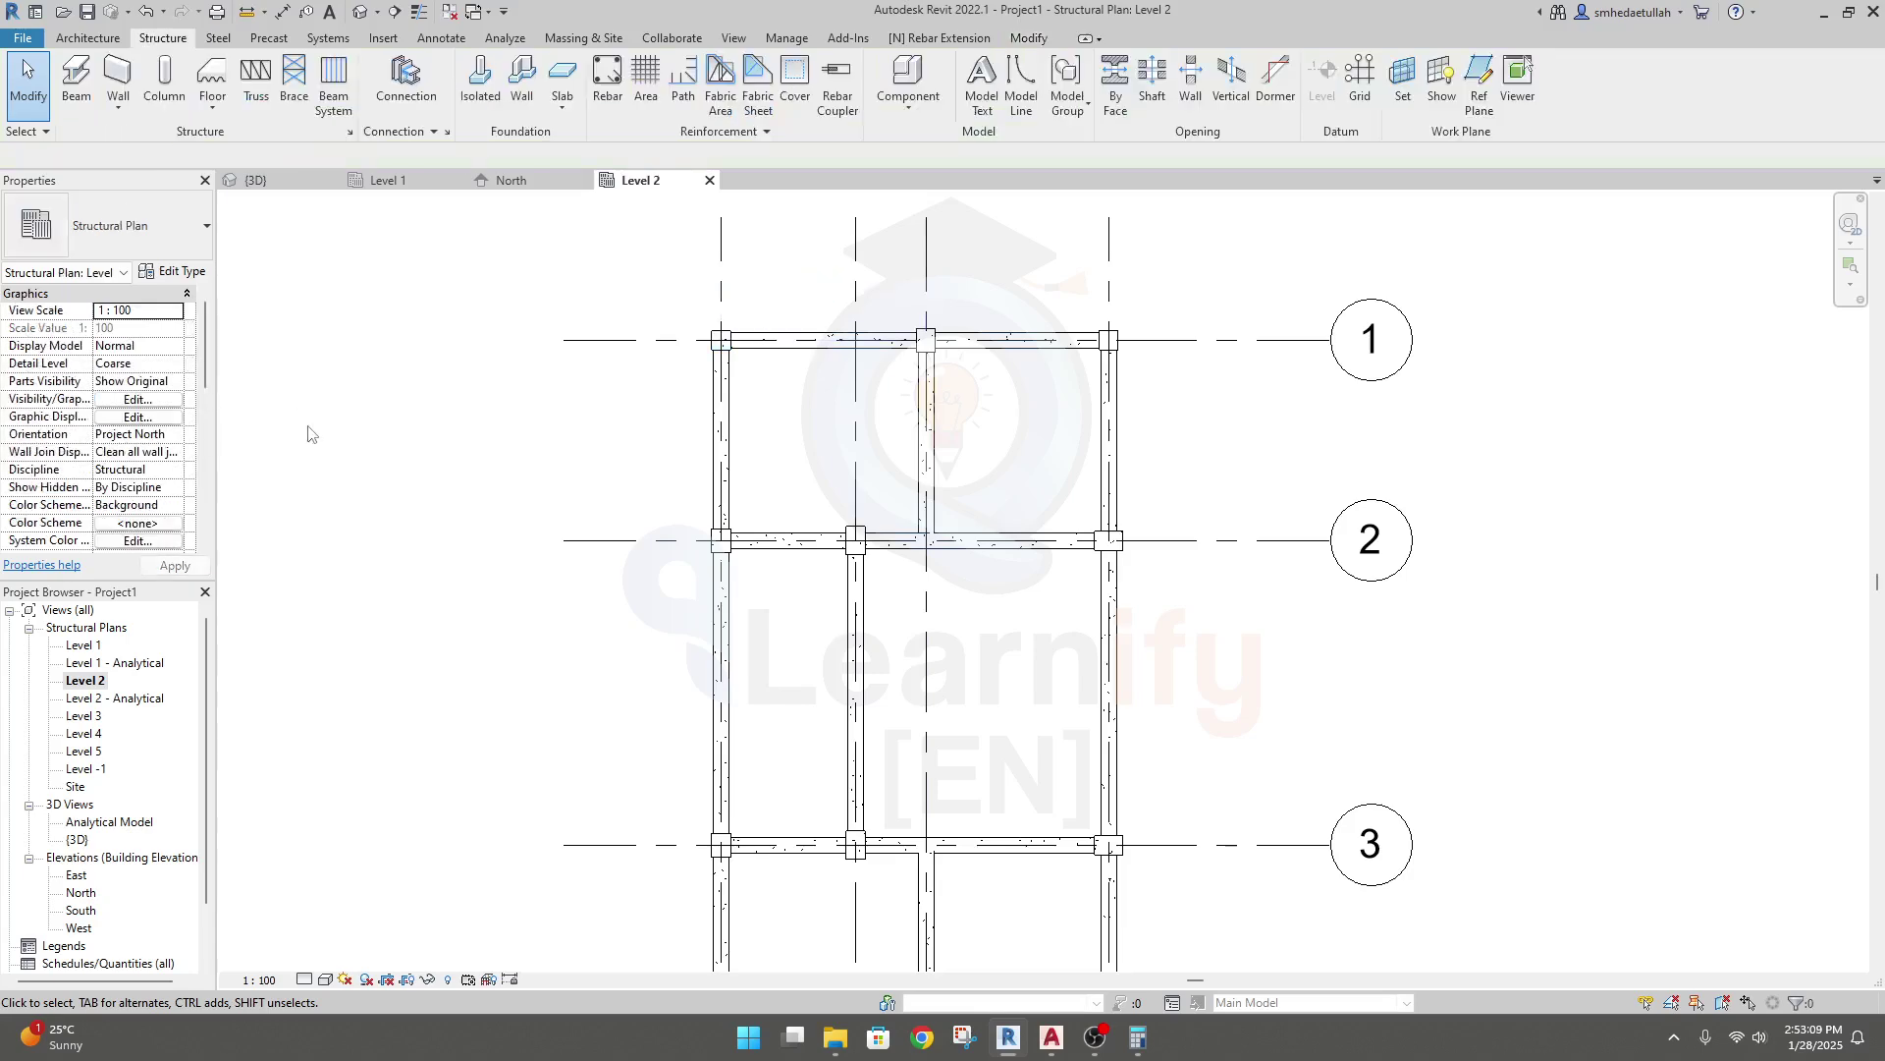
click(283, 181)
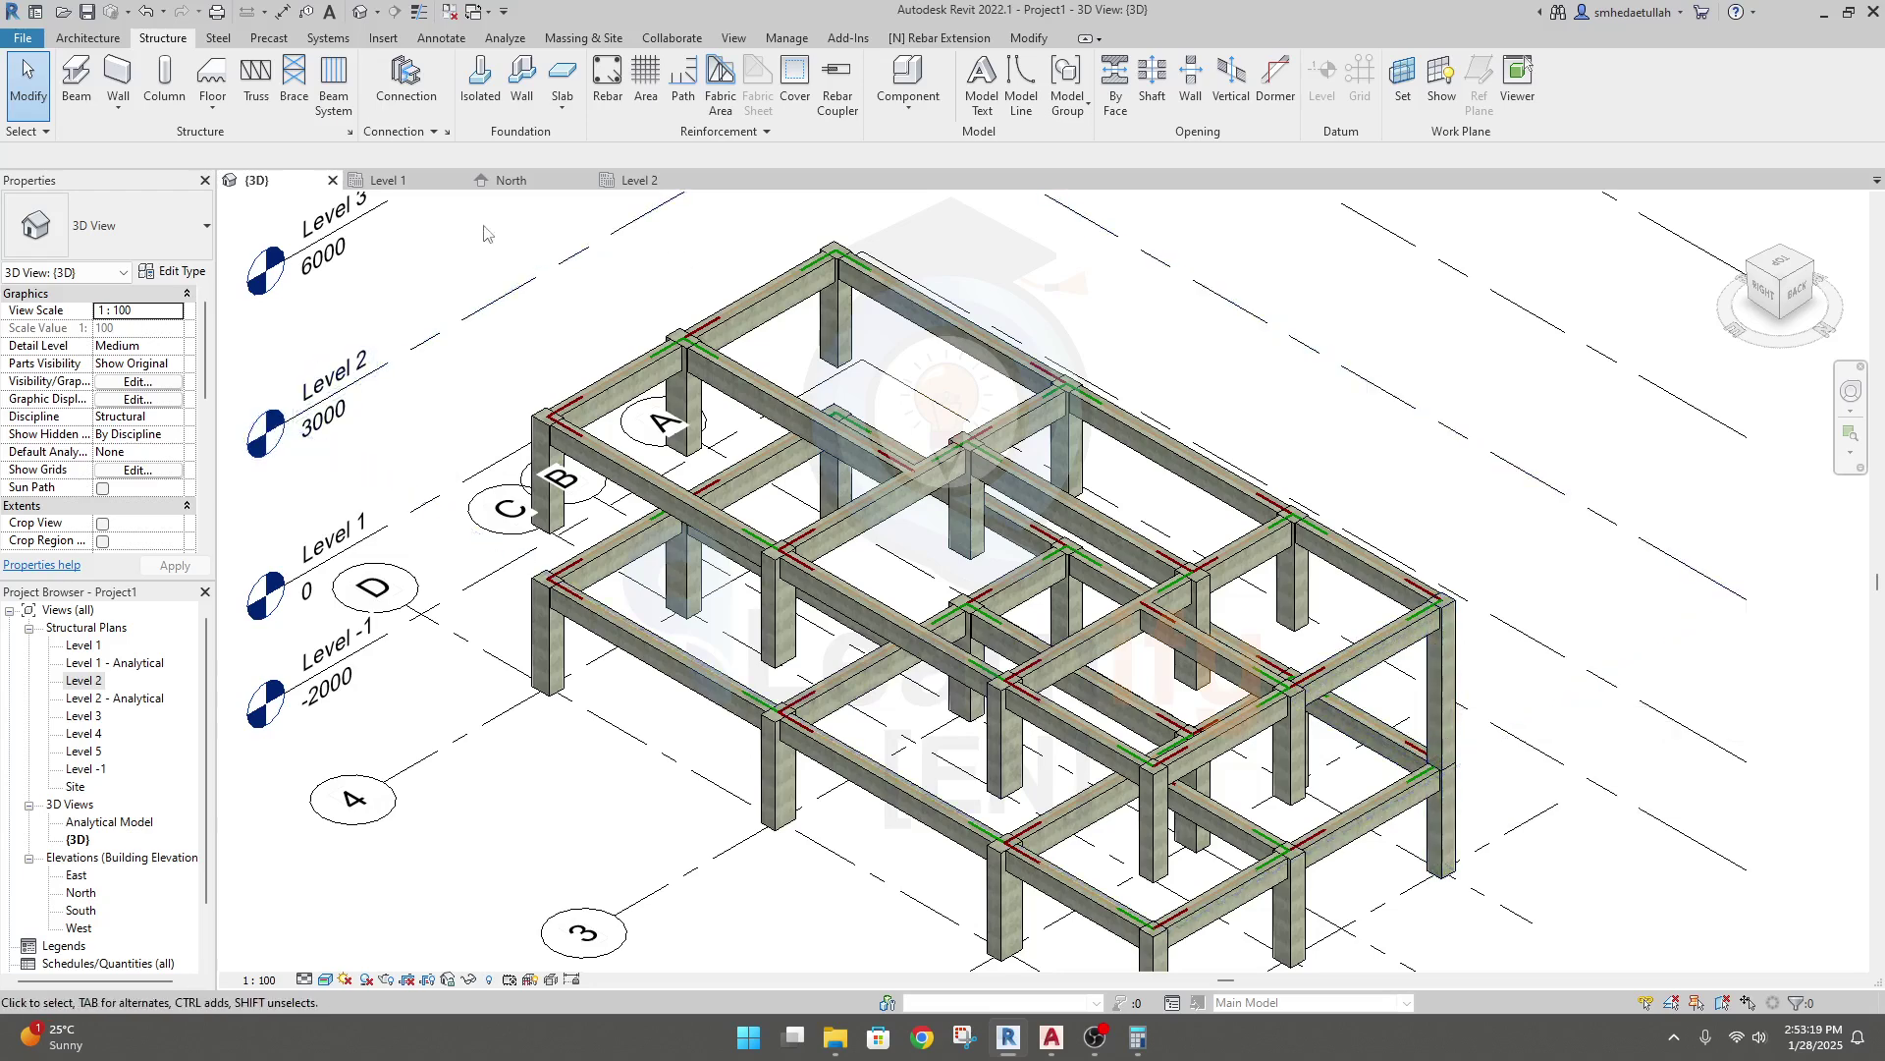
click(643, 184)
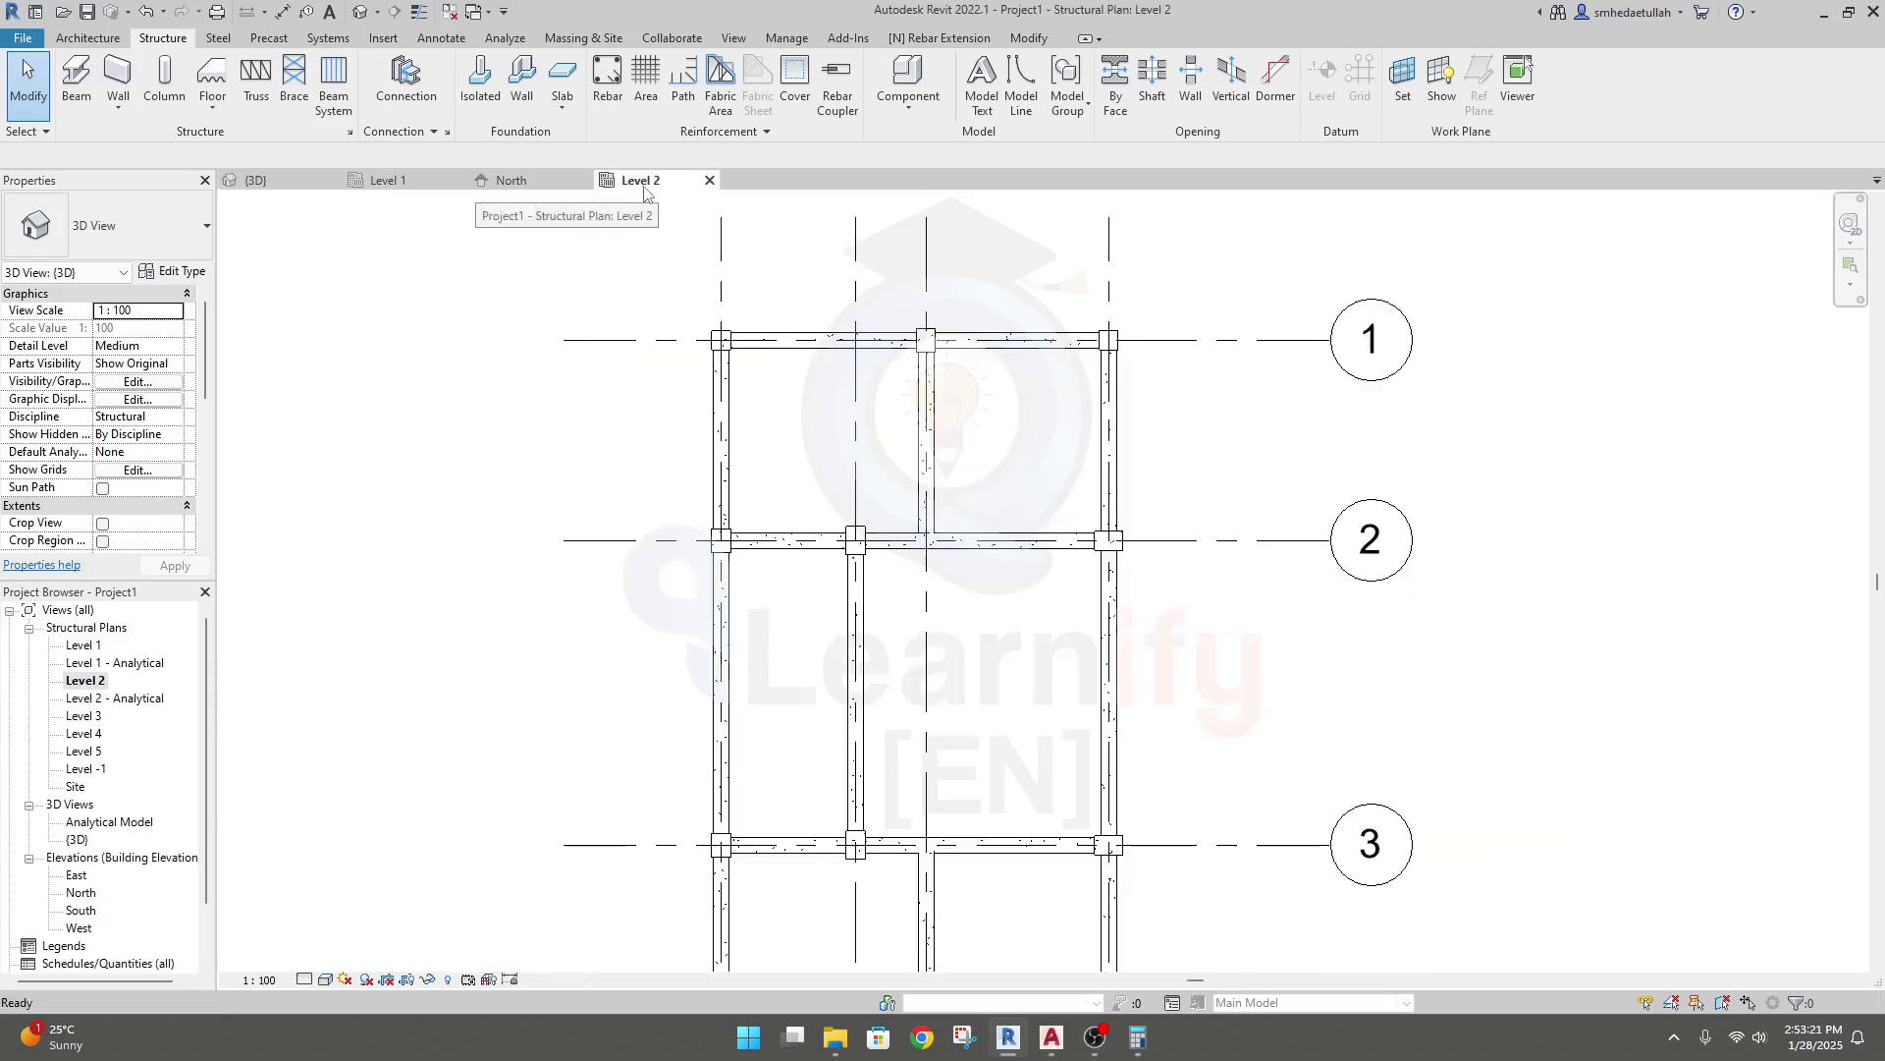
Select all the remaining columns on grids 1 to 4 in the Level 2 plan and set their base offset to 0.
scroll(793, 469, down, 2)
middle_drag(792, 469, 791, 429)
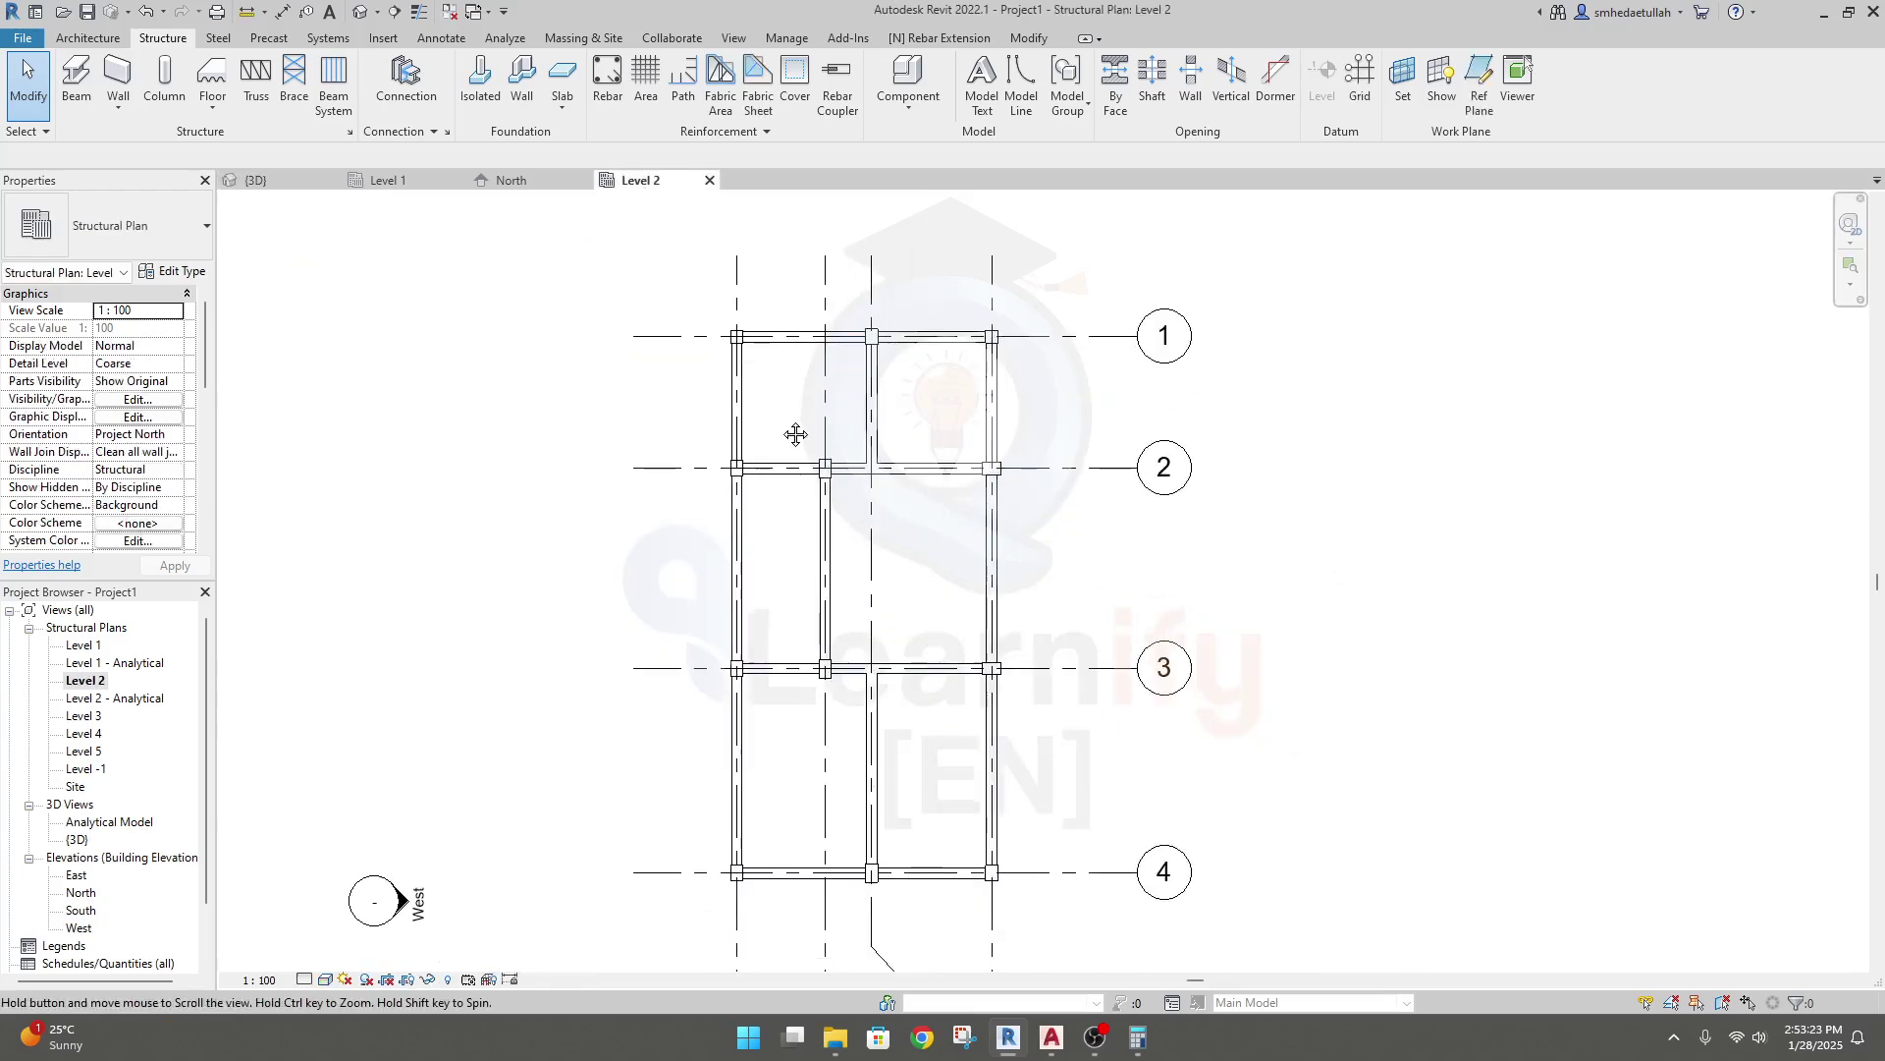
scroll(882, 359, up, 1)
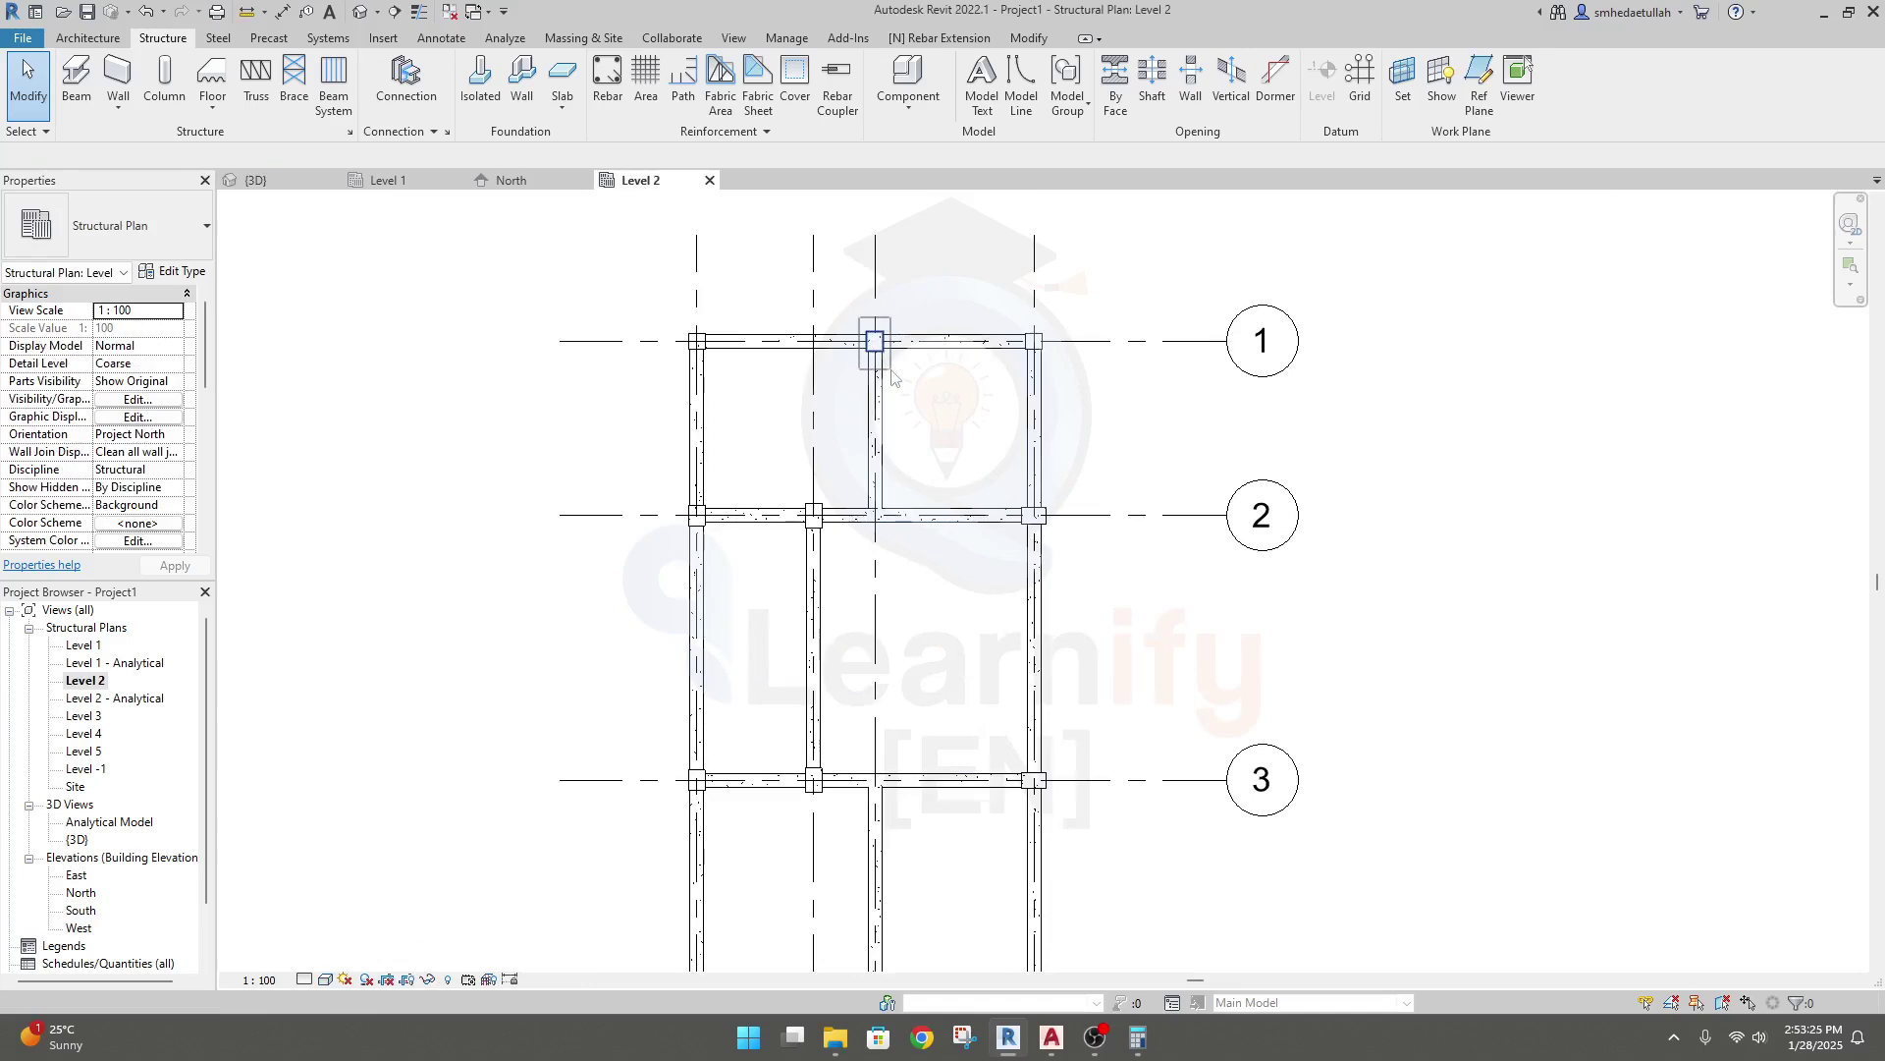
click(884, 368)
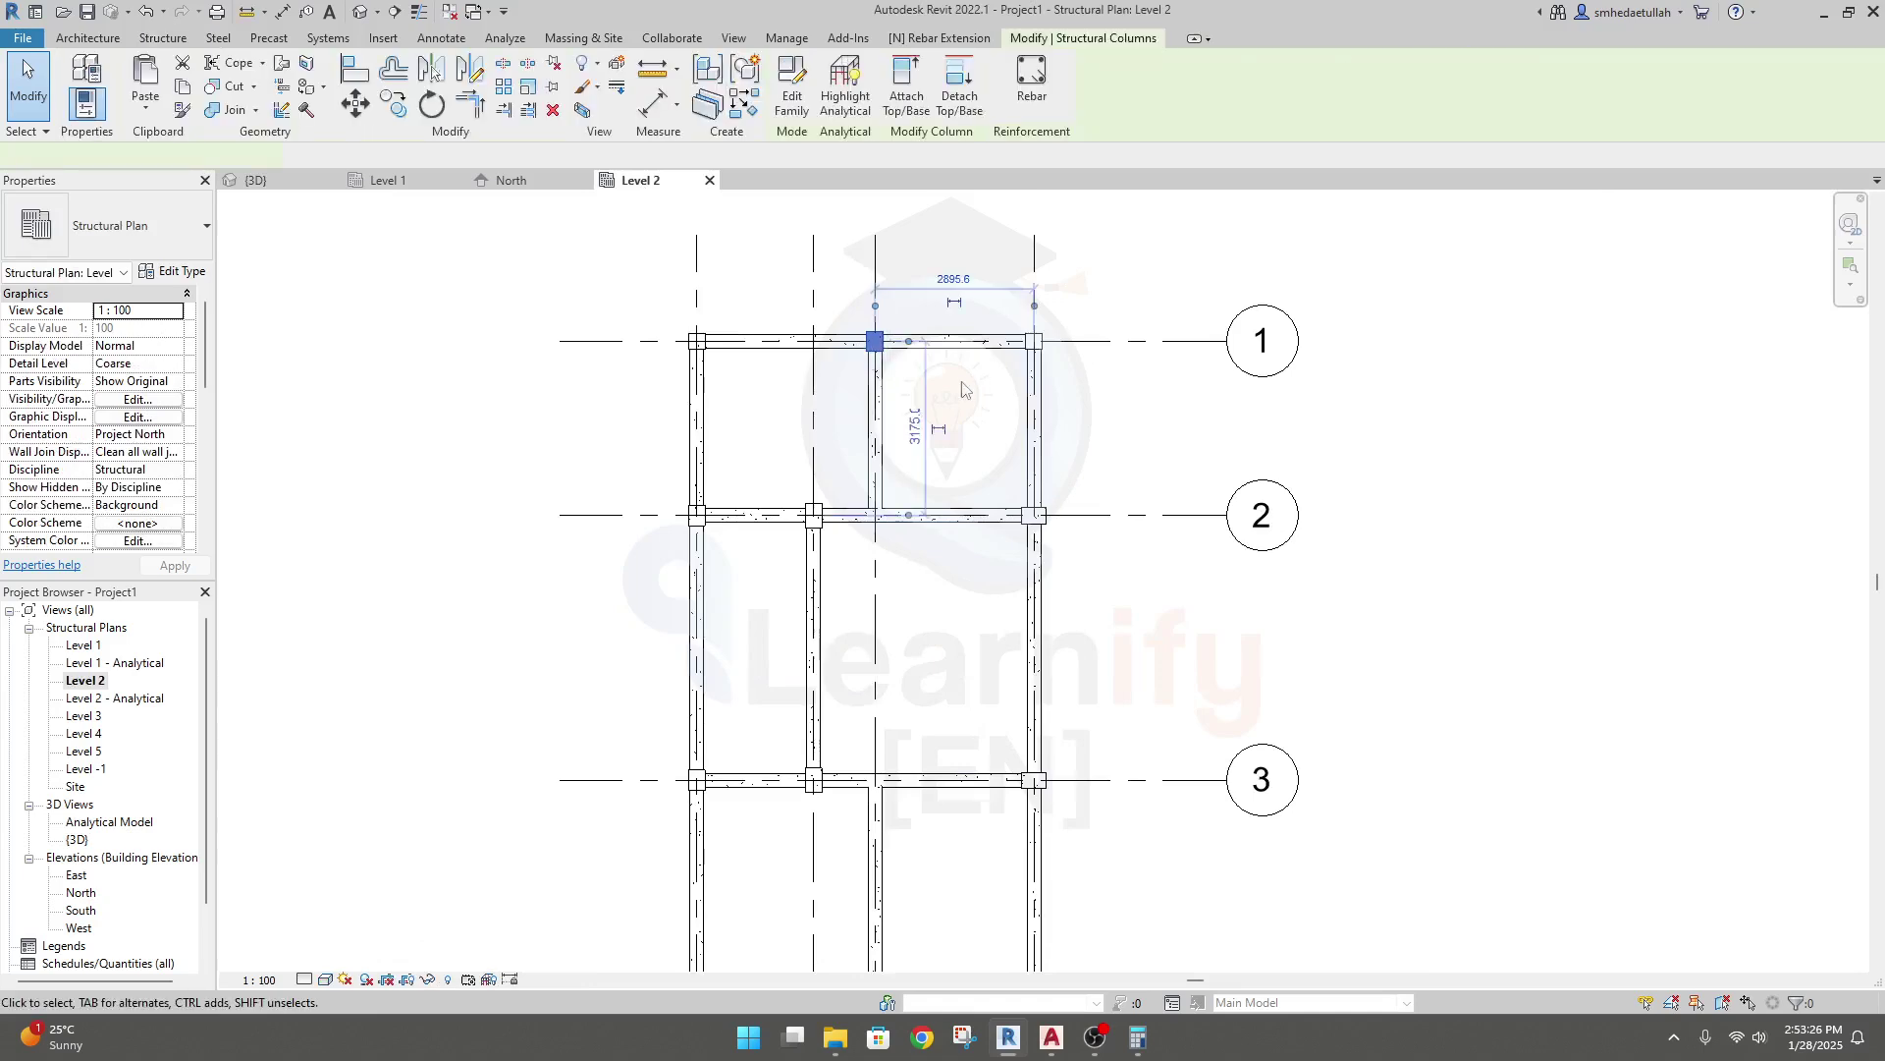
ctrl+click(1036, 343)
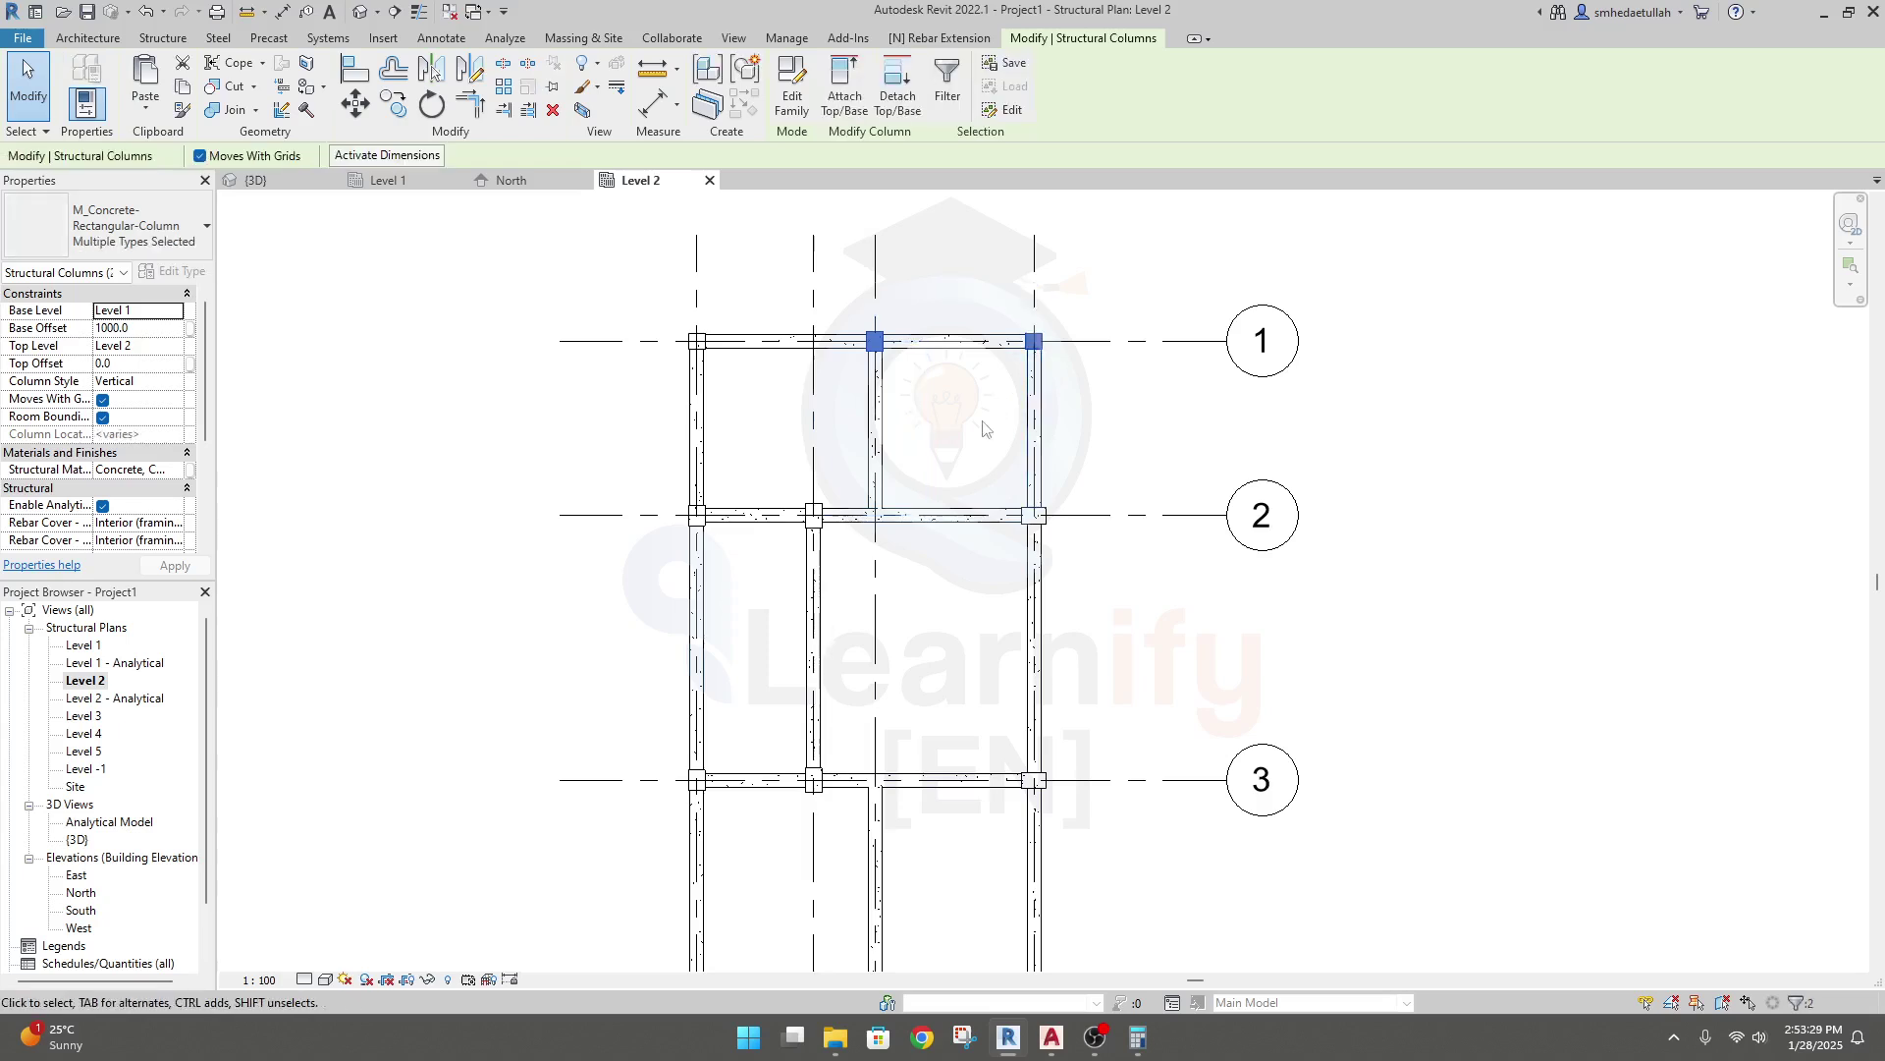
ctrl+click(698, 516)
ctrl+click(814, 514)
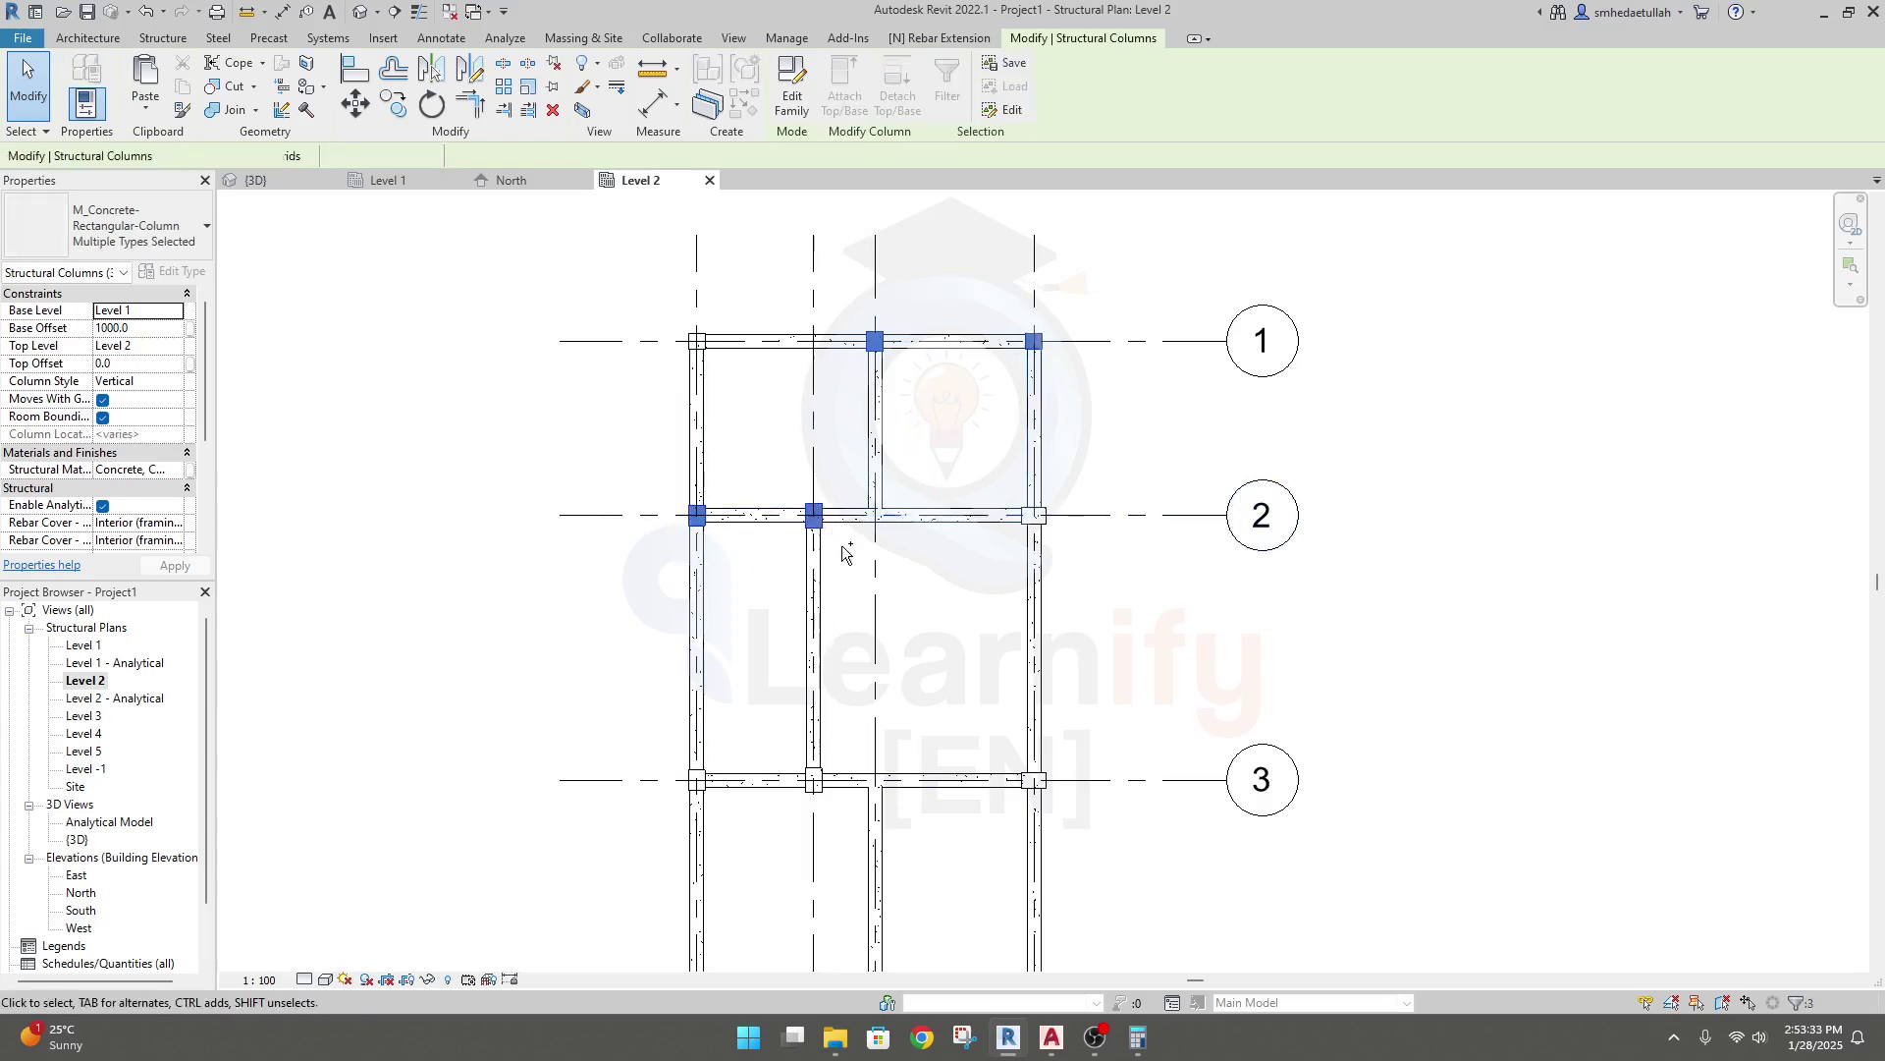
ctrl+click(1034, 516)
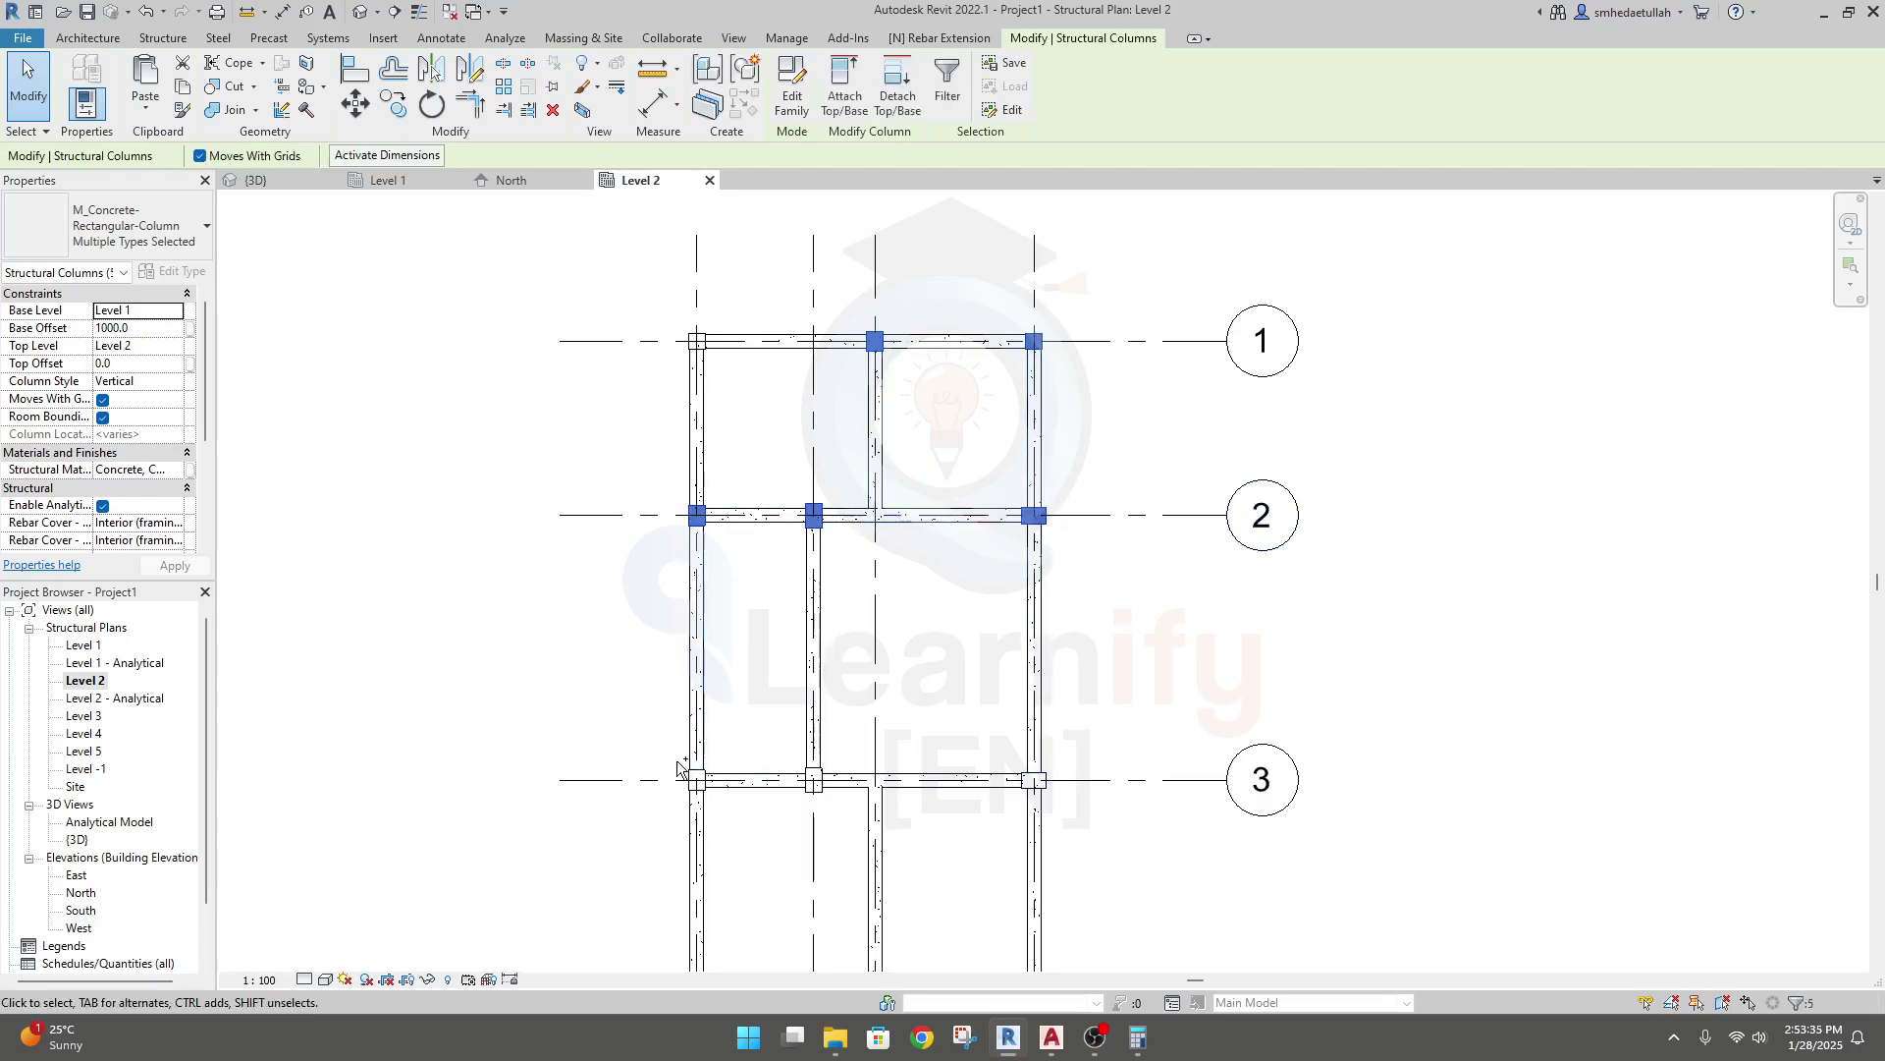
ctrl+click(703, 786)
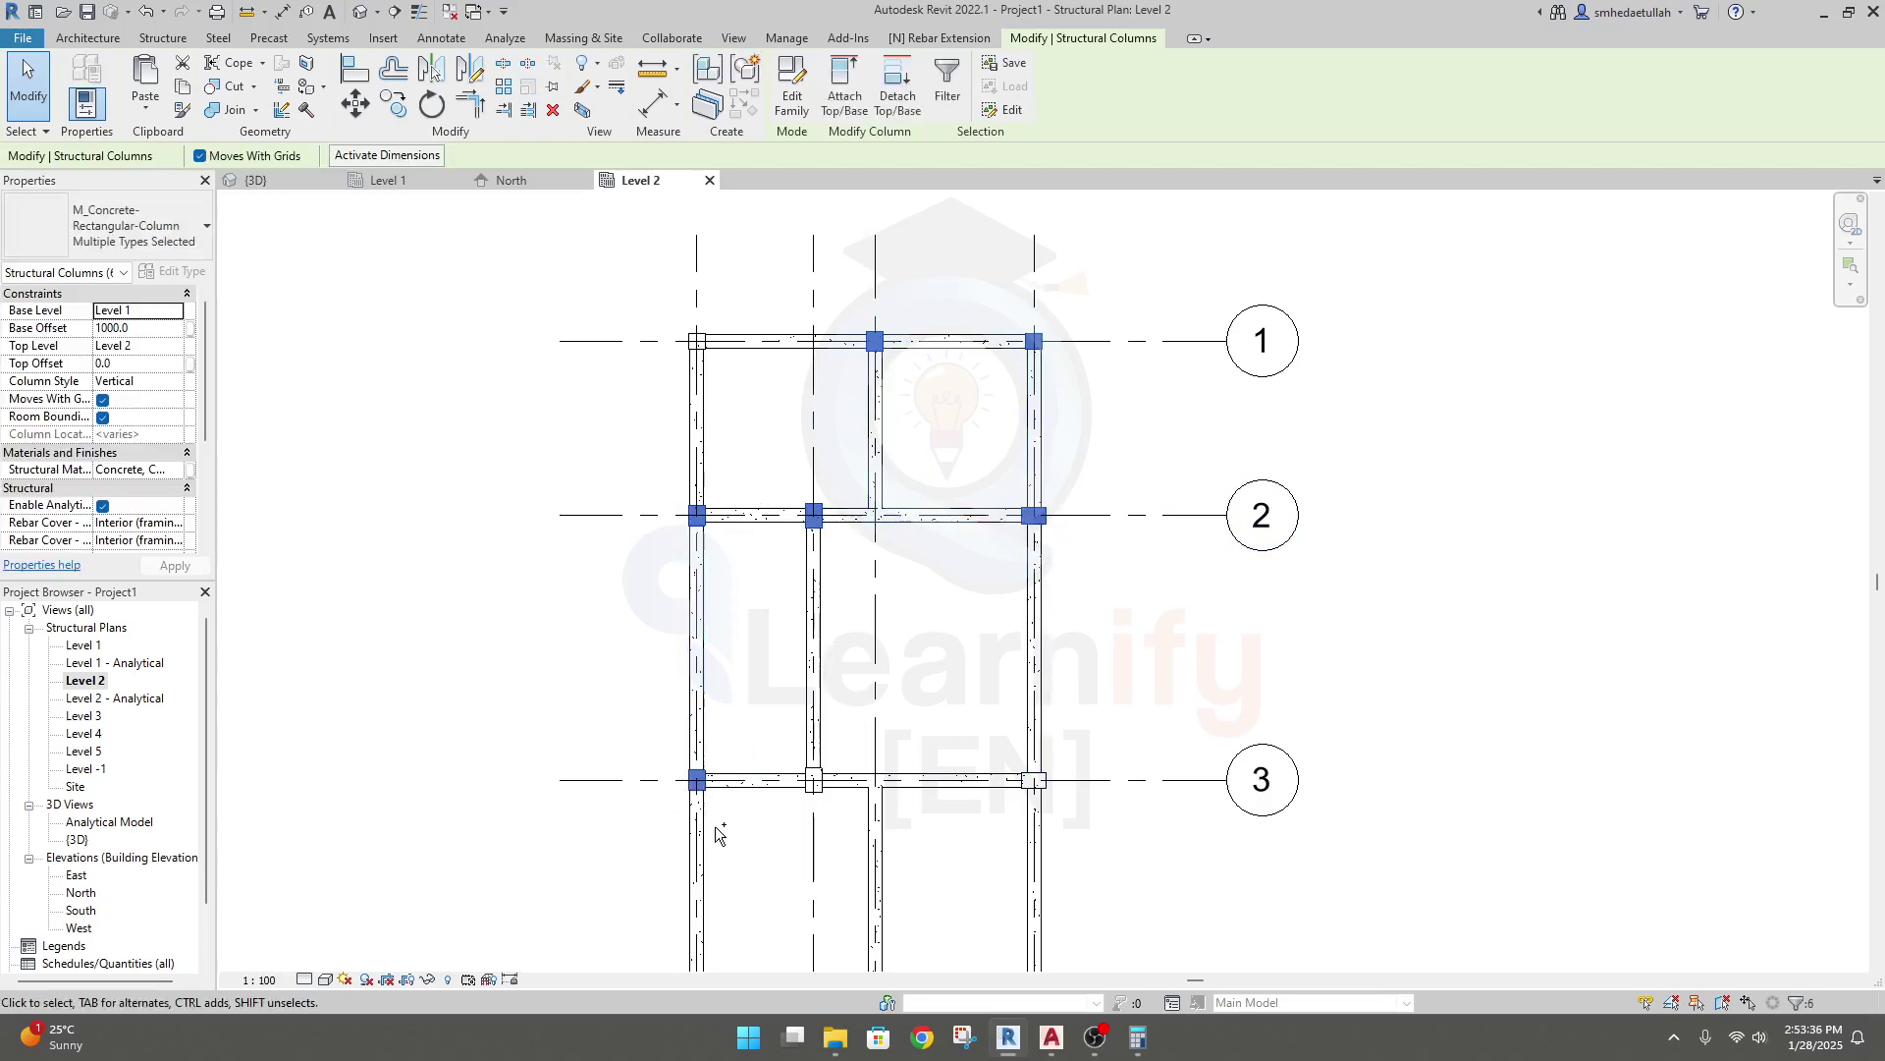
ctrl+click(814, 781)
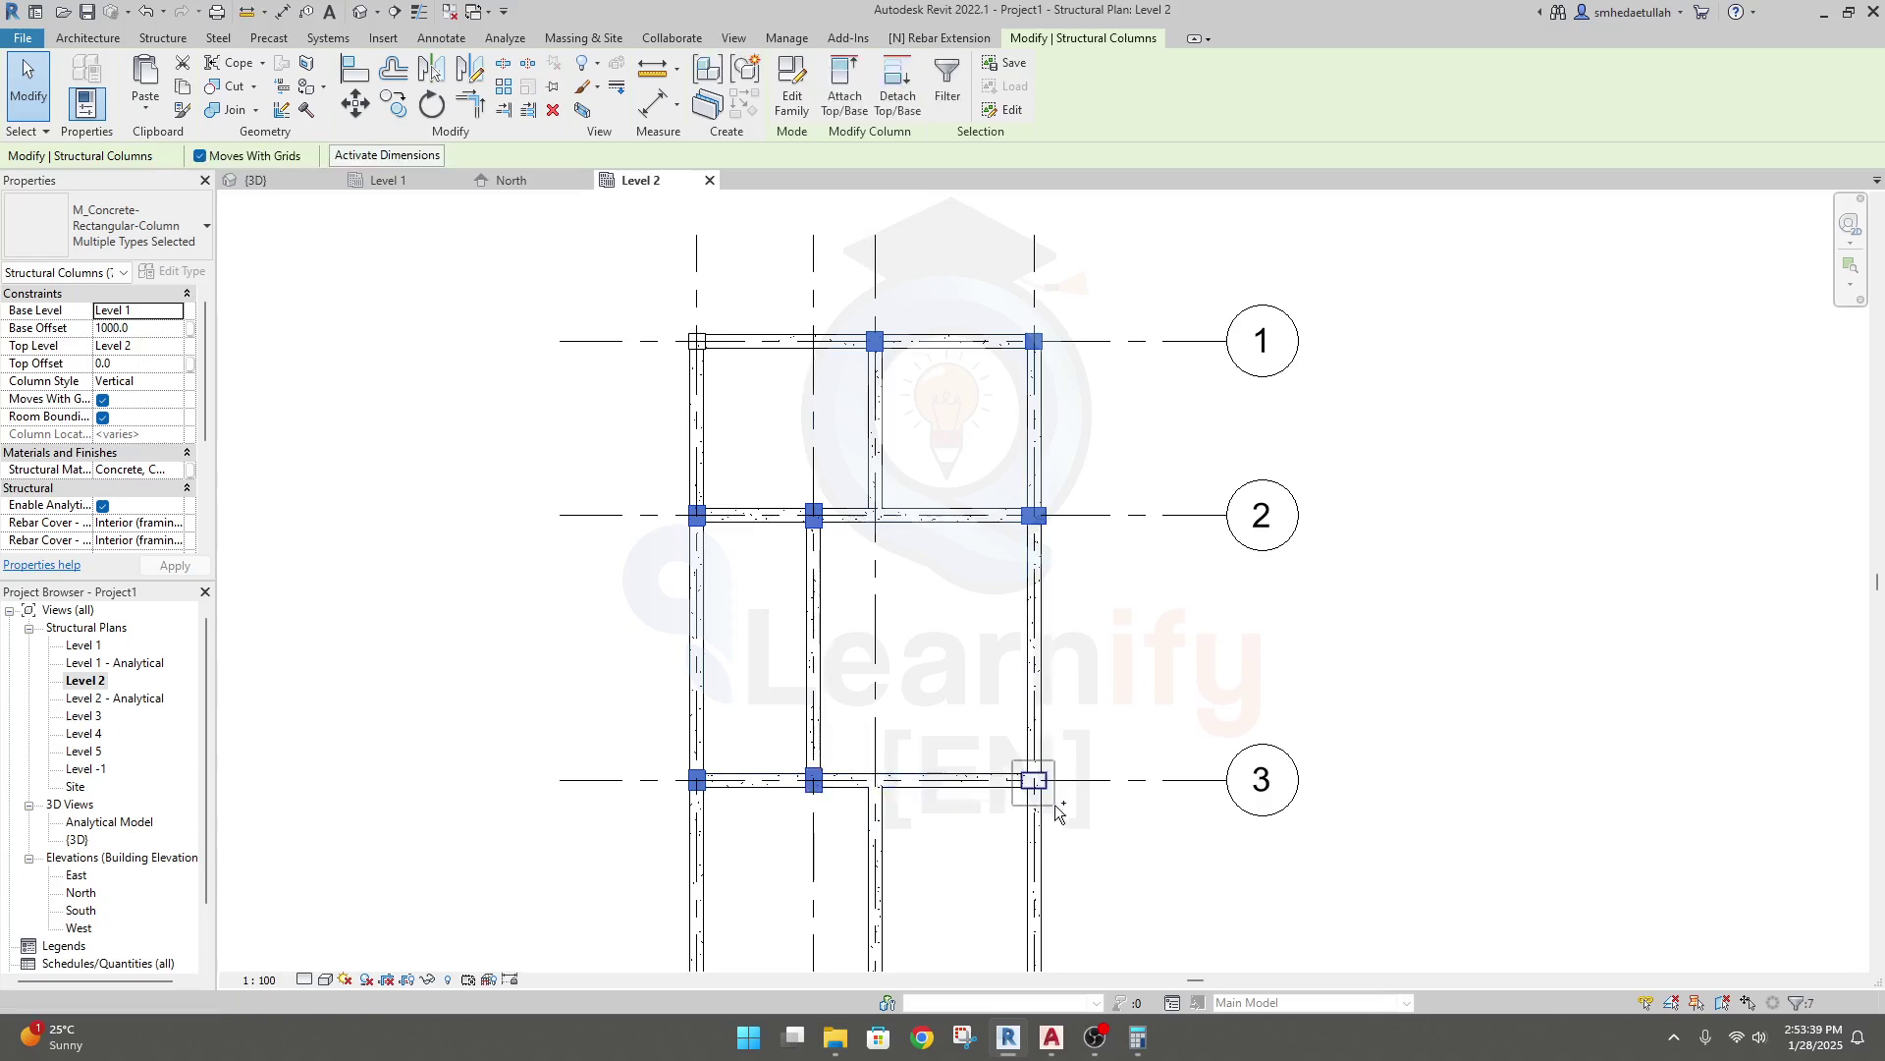
ctrl+click(1033, 781)
ctrl+scroll(963, 758, down, 3)
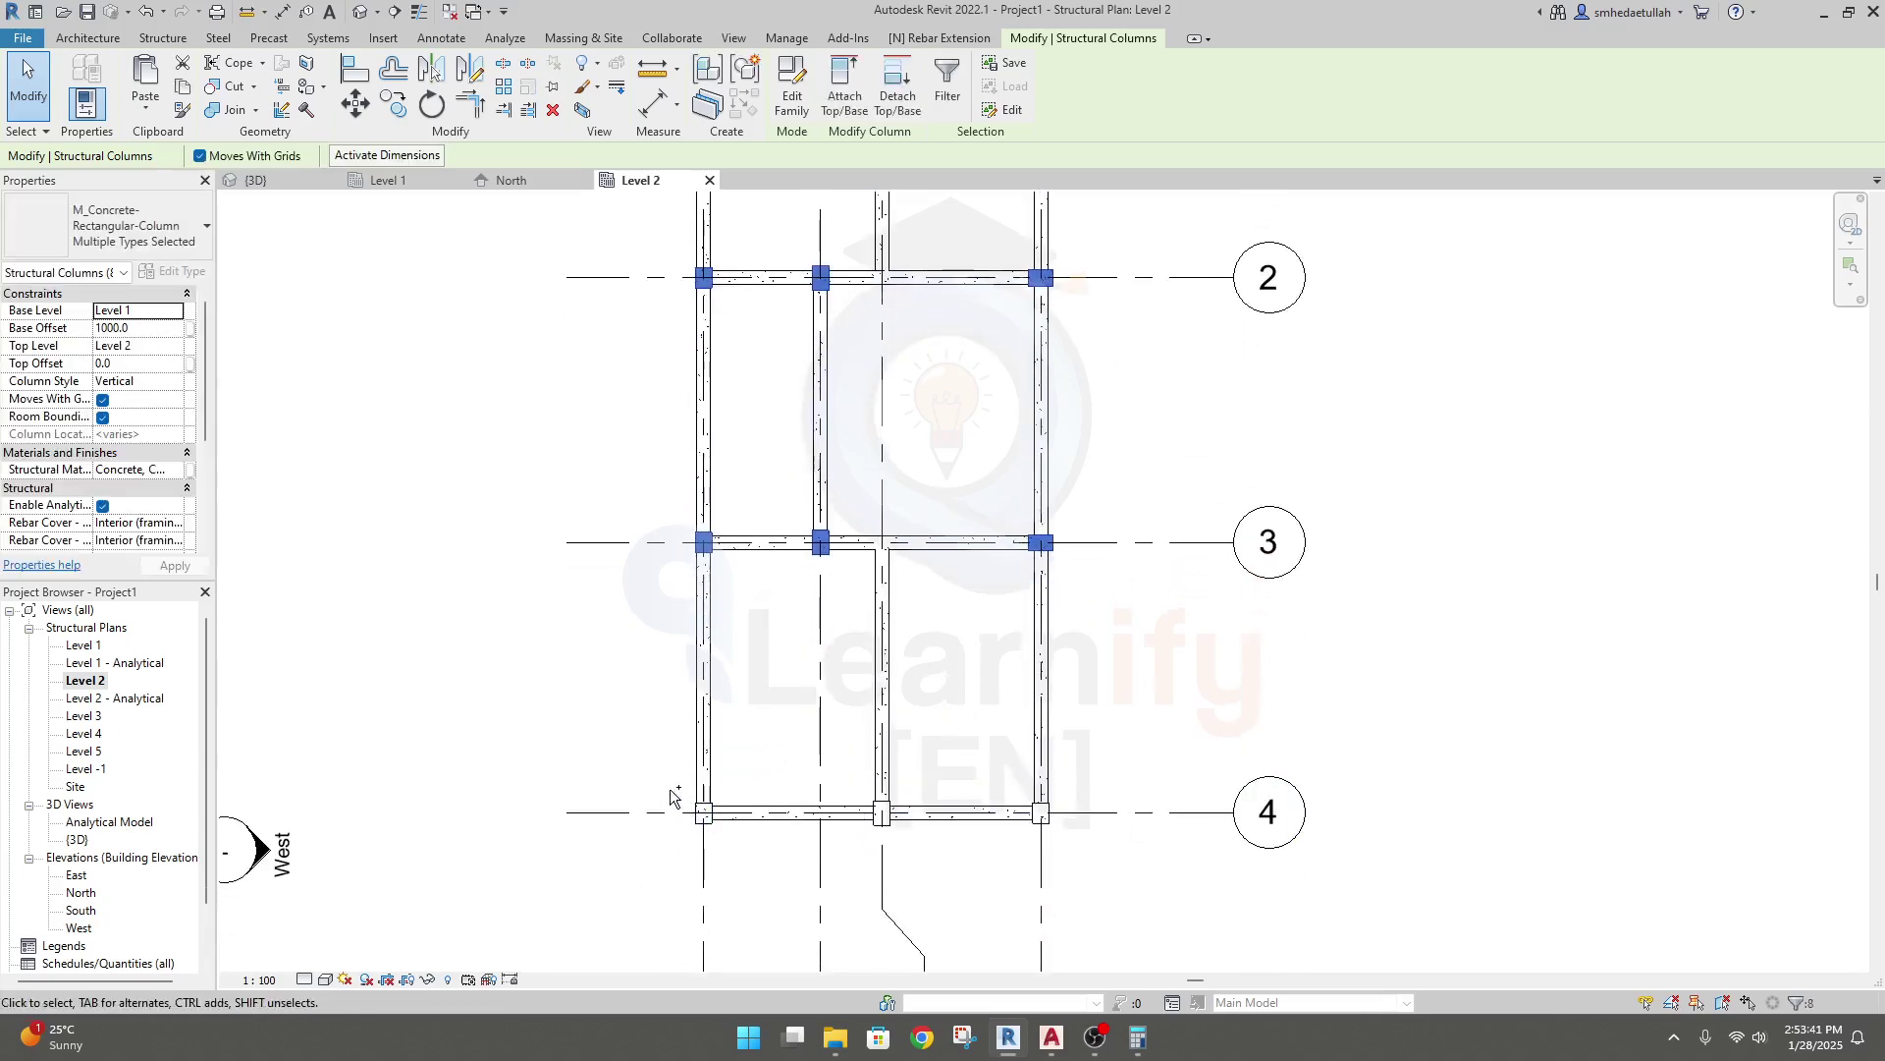
ctrl+click(709, 818)
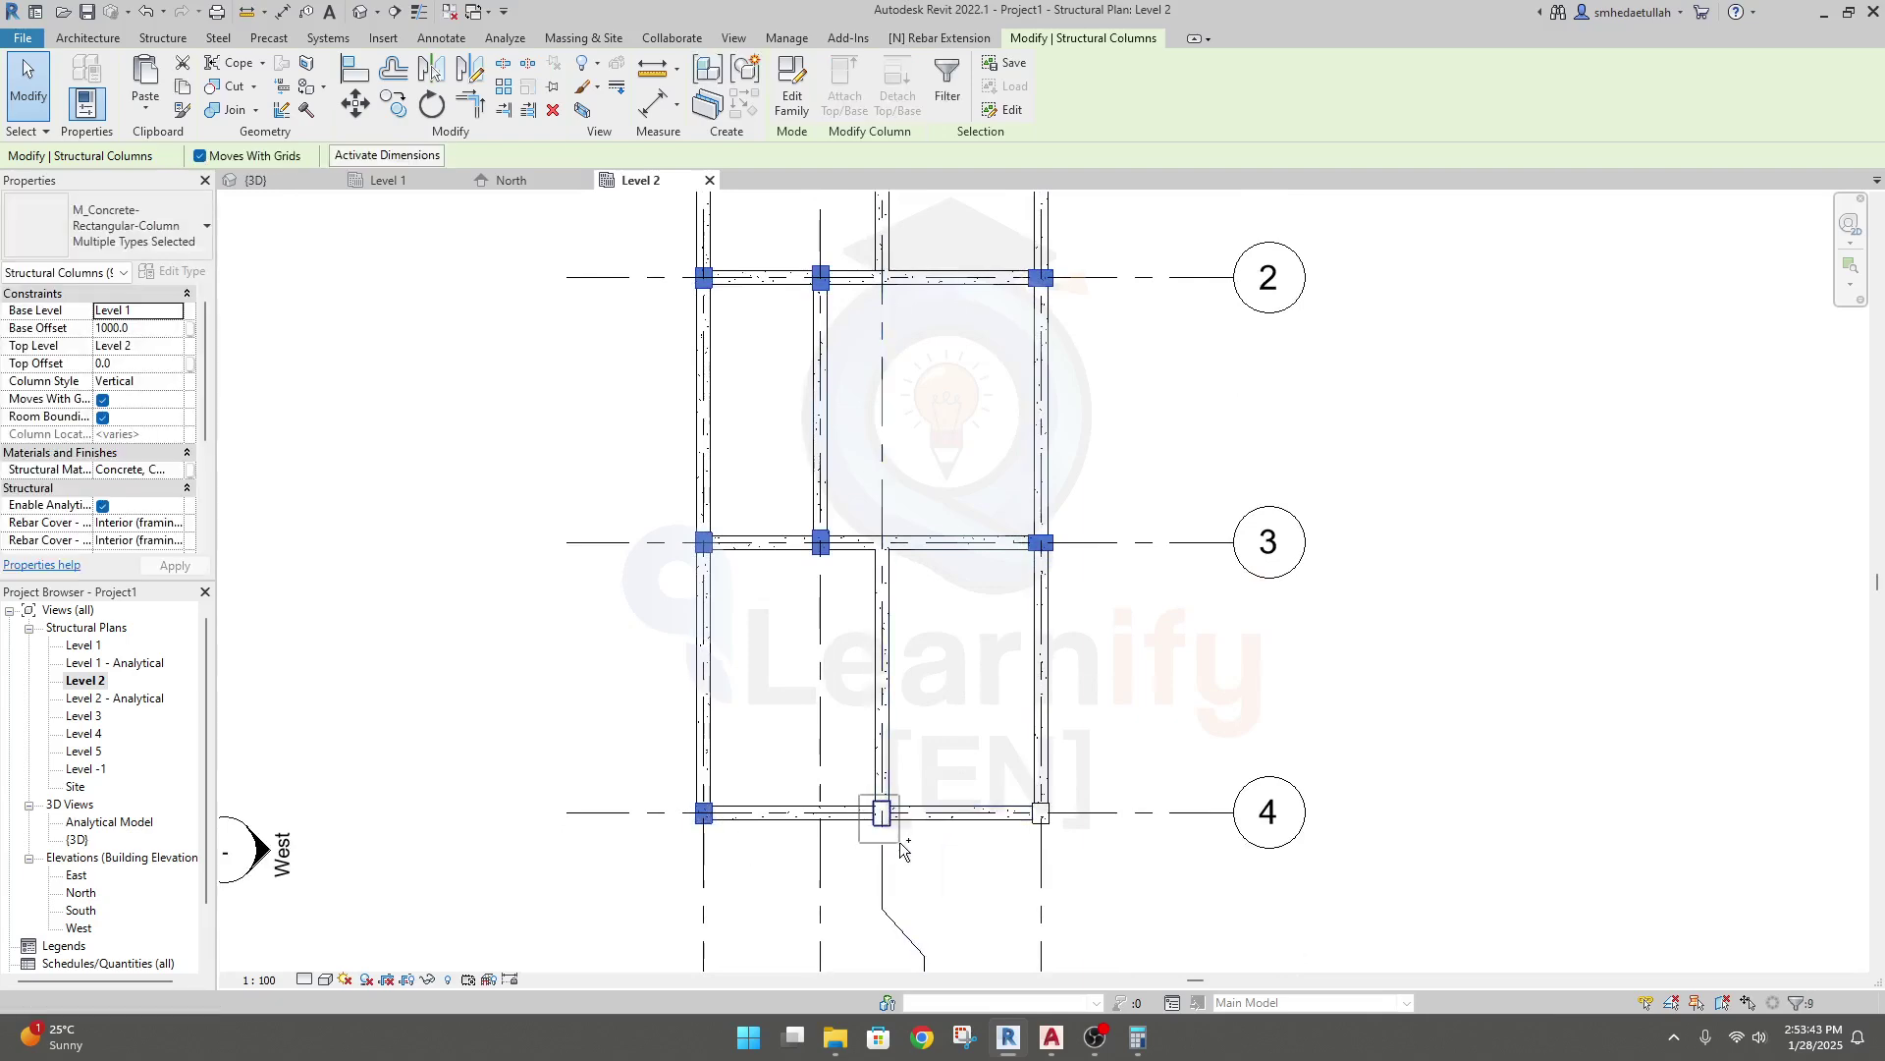
ctrl+click(886, 817)
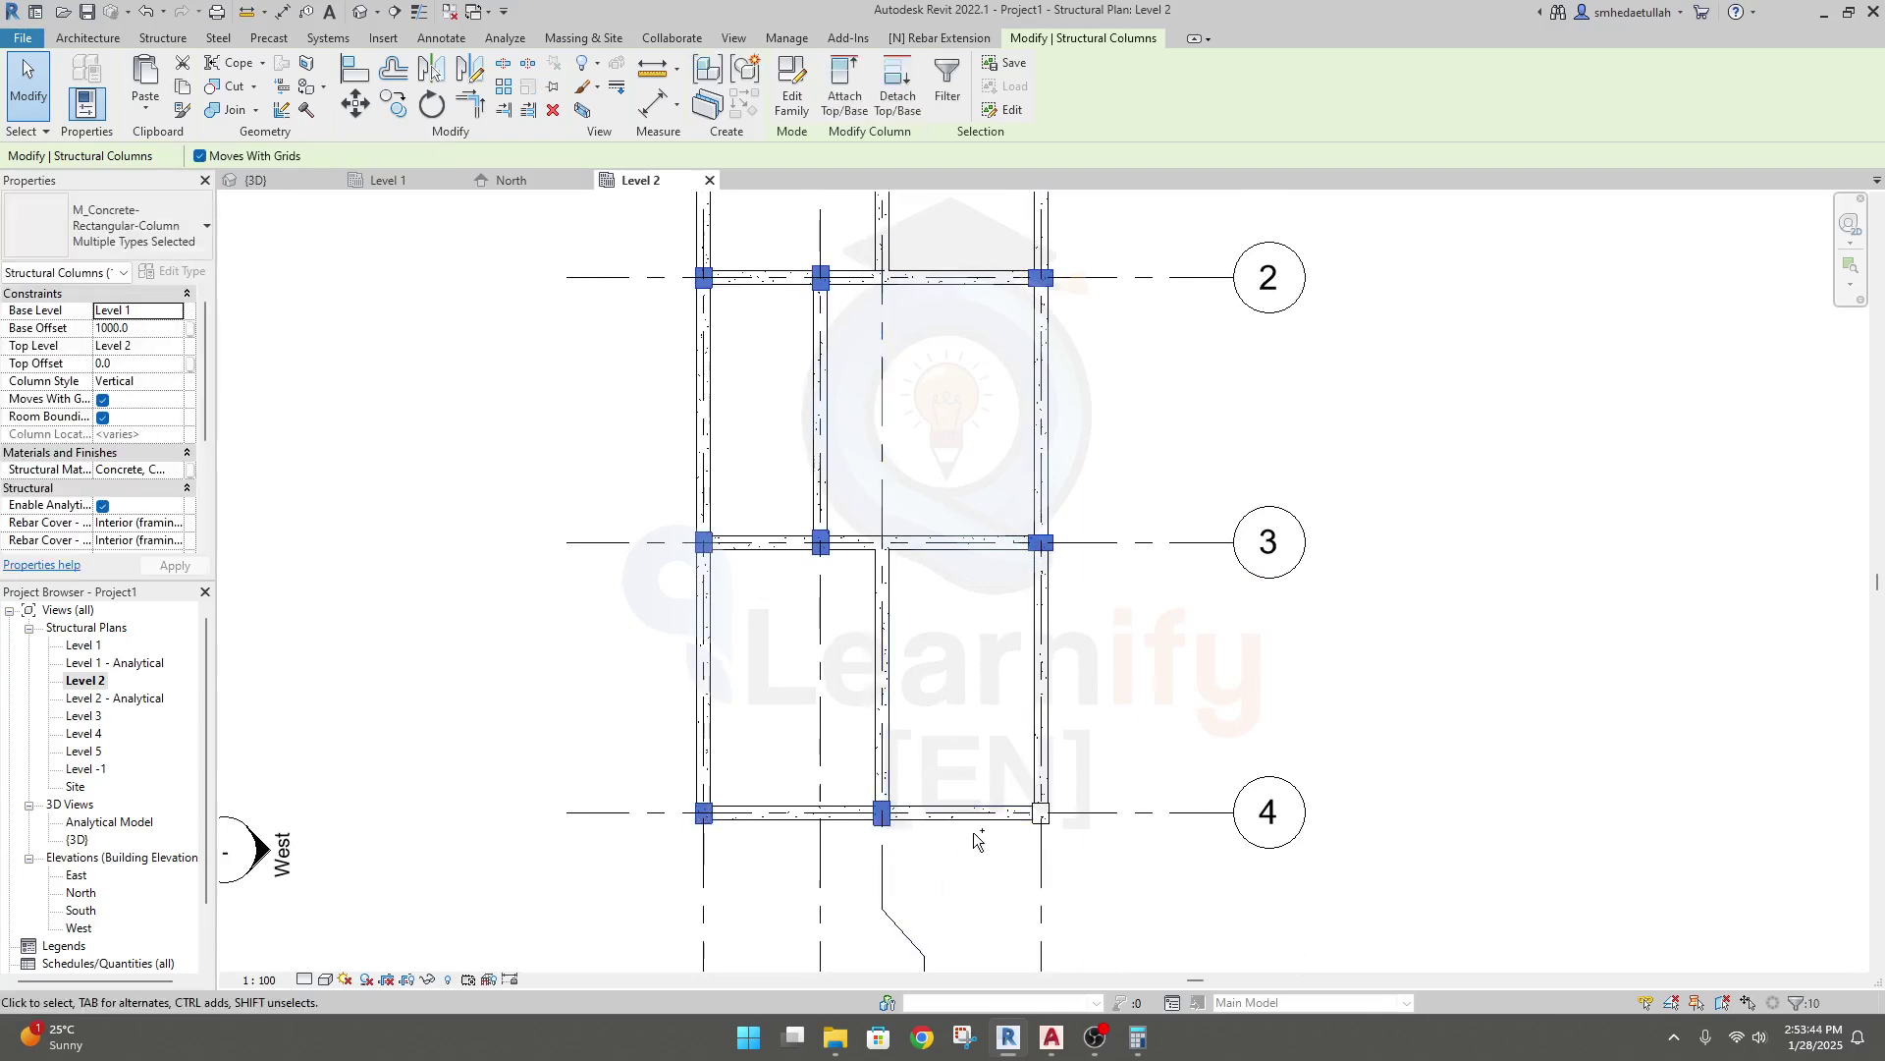
ctrl+click(1058, 849)
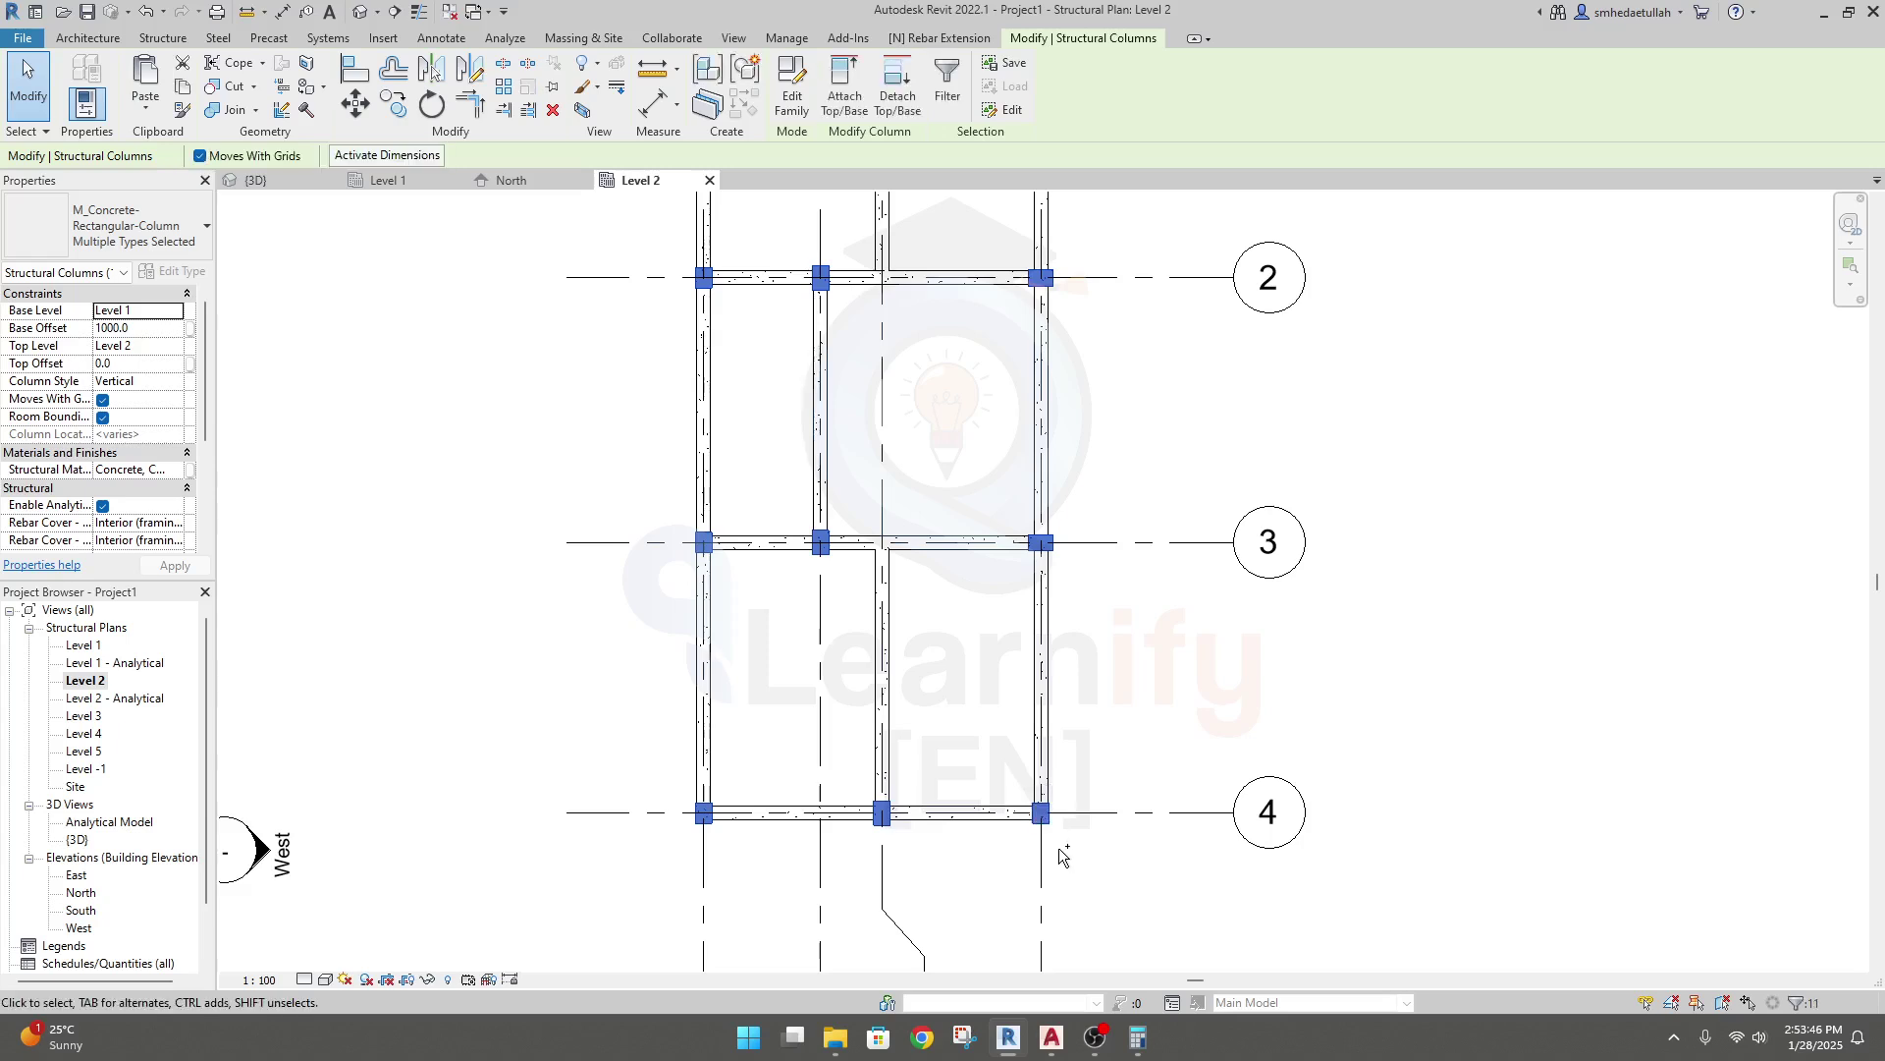
click(141, 328)
text(0.0)
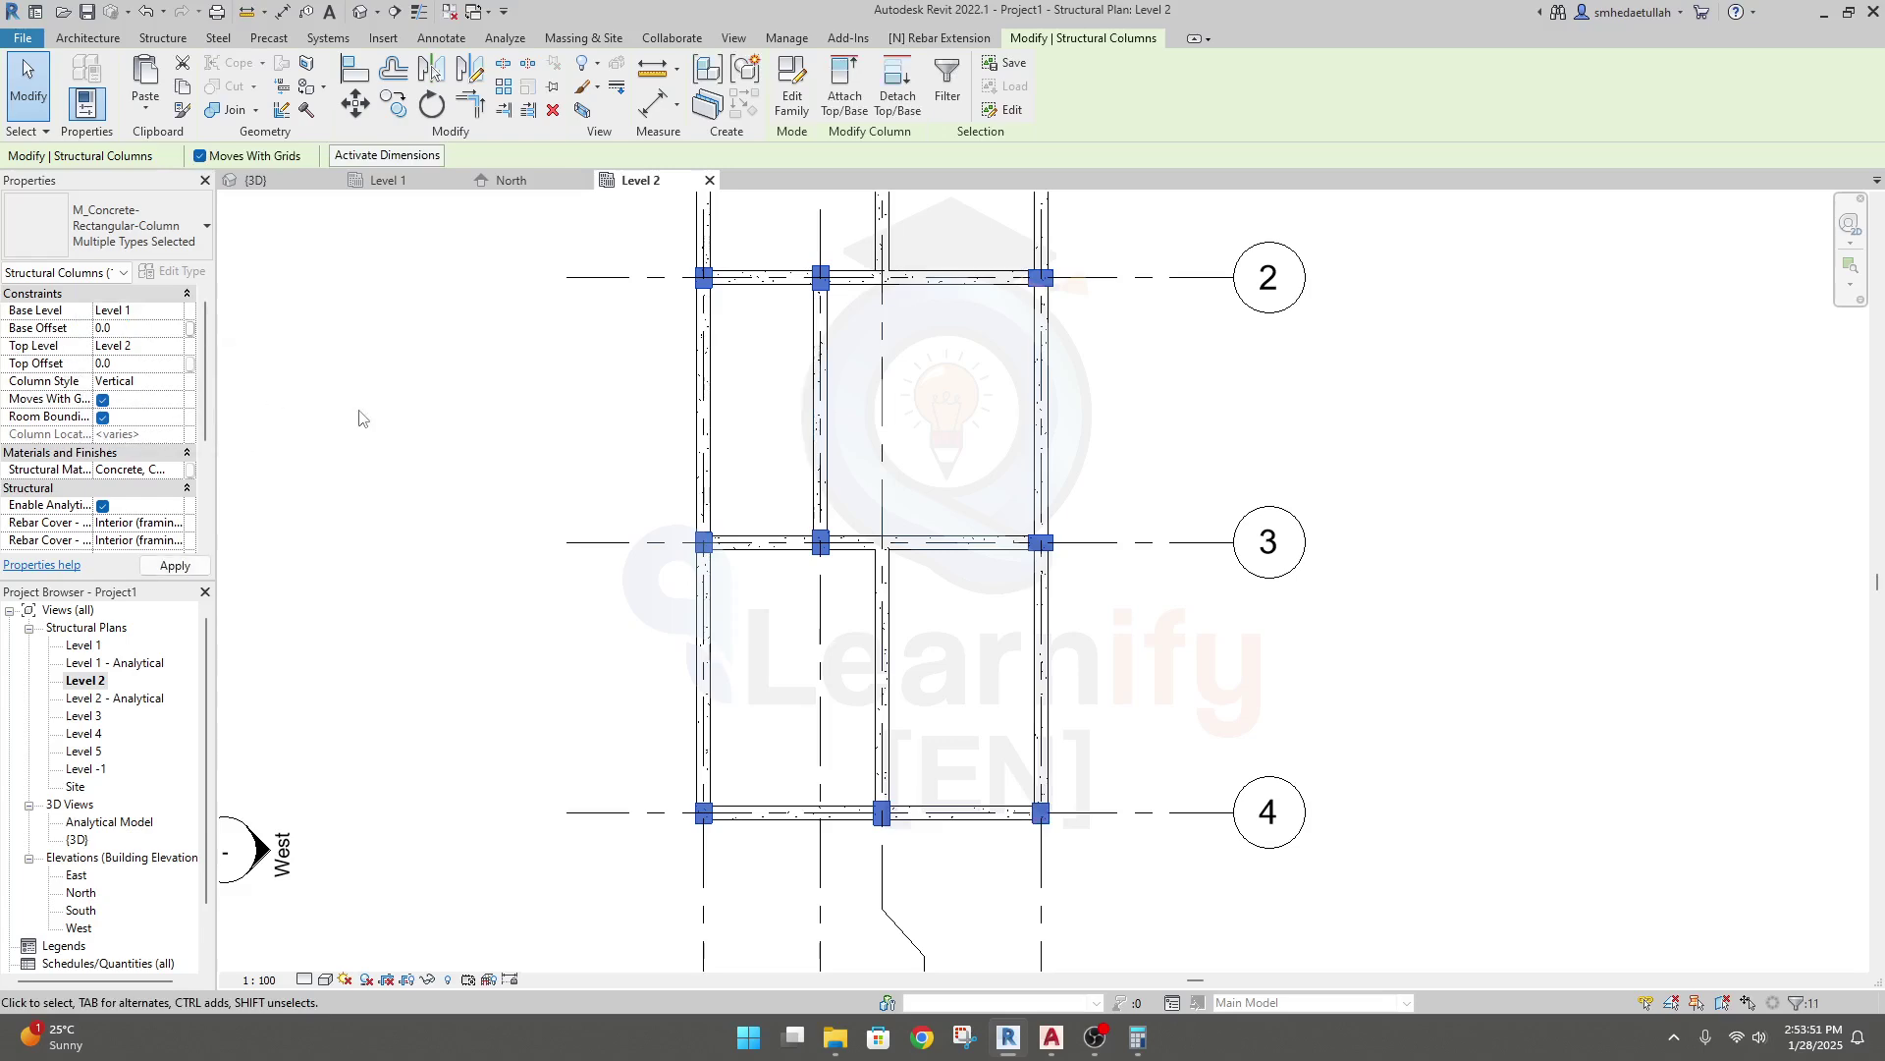
click(362, 418)
Orbit the 3D view to inspect how the columns connect between Level 1 and Level 2.
click(255, 180)
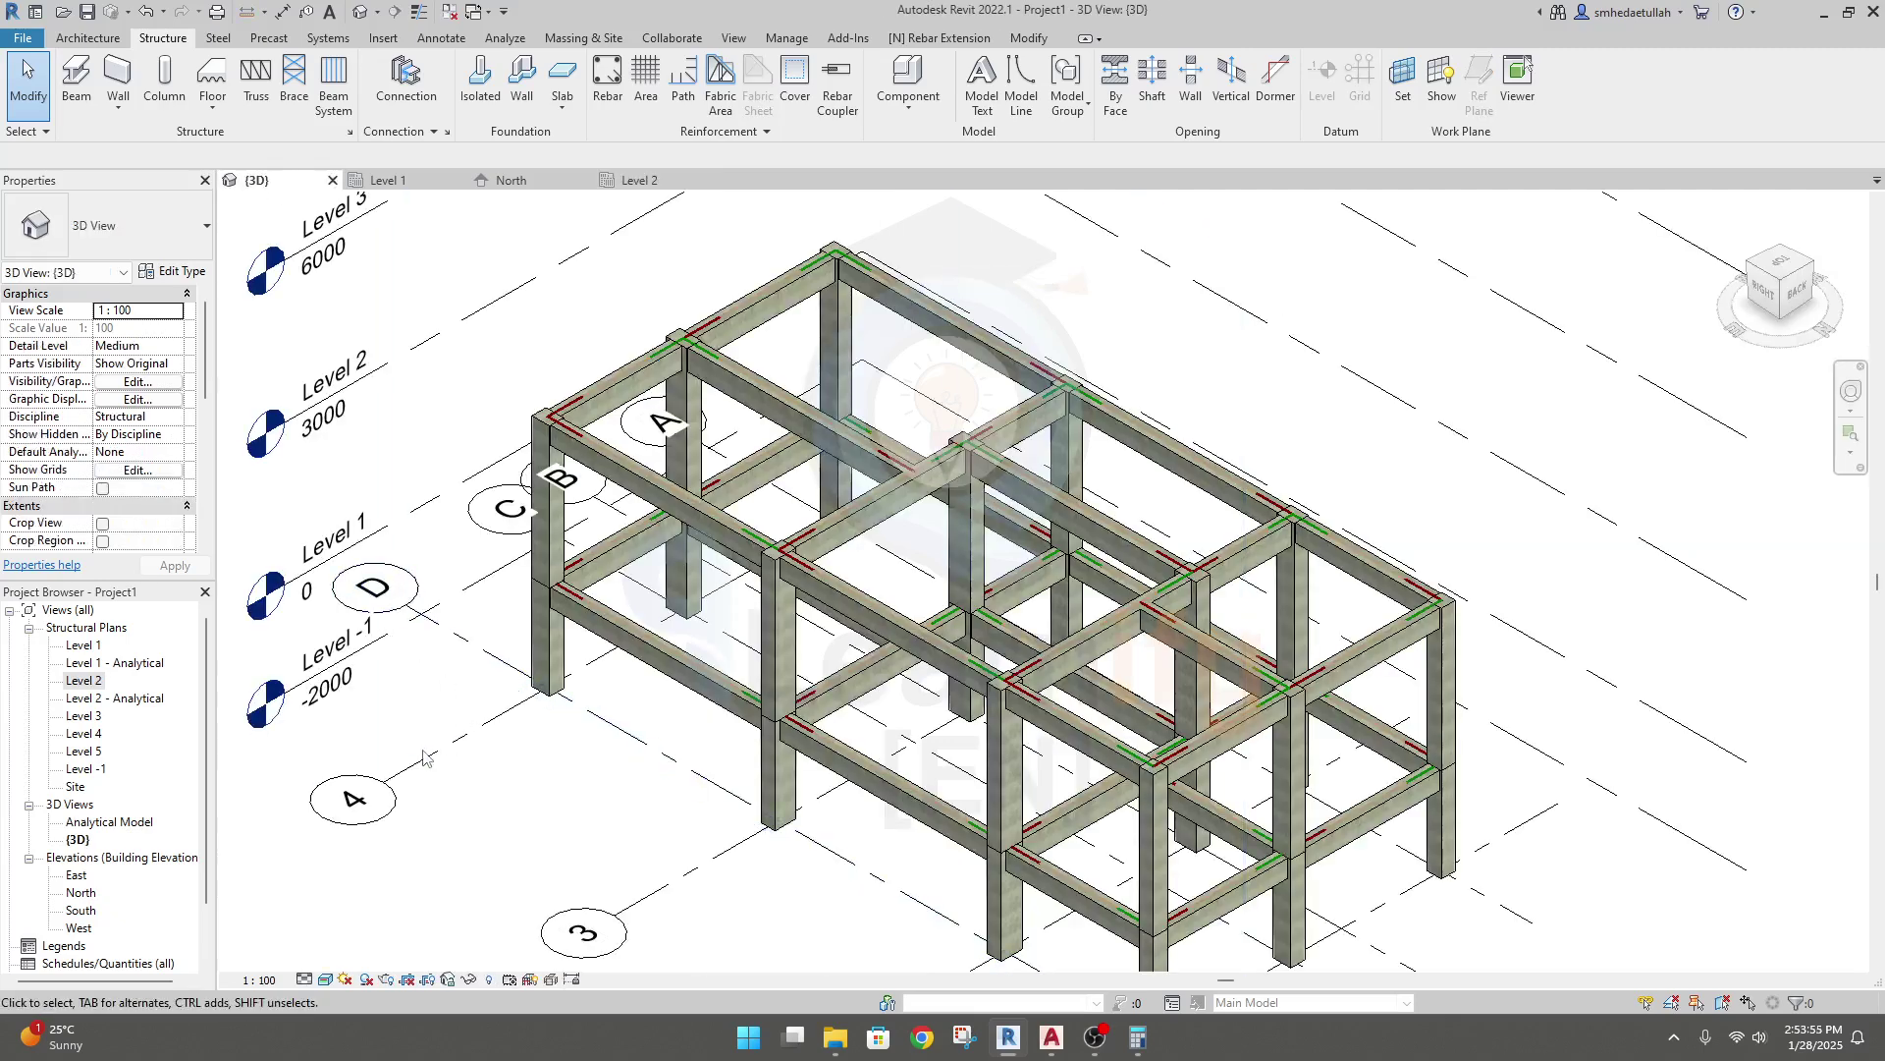
shift+middle_drag(388, 628, 642, 792)
middle_drag(697, 896, 742, 771)
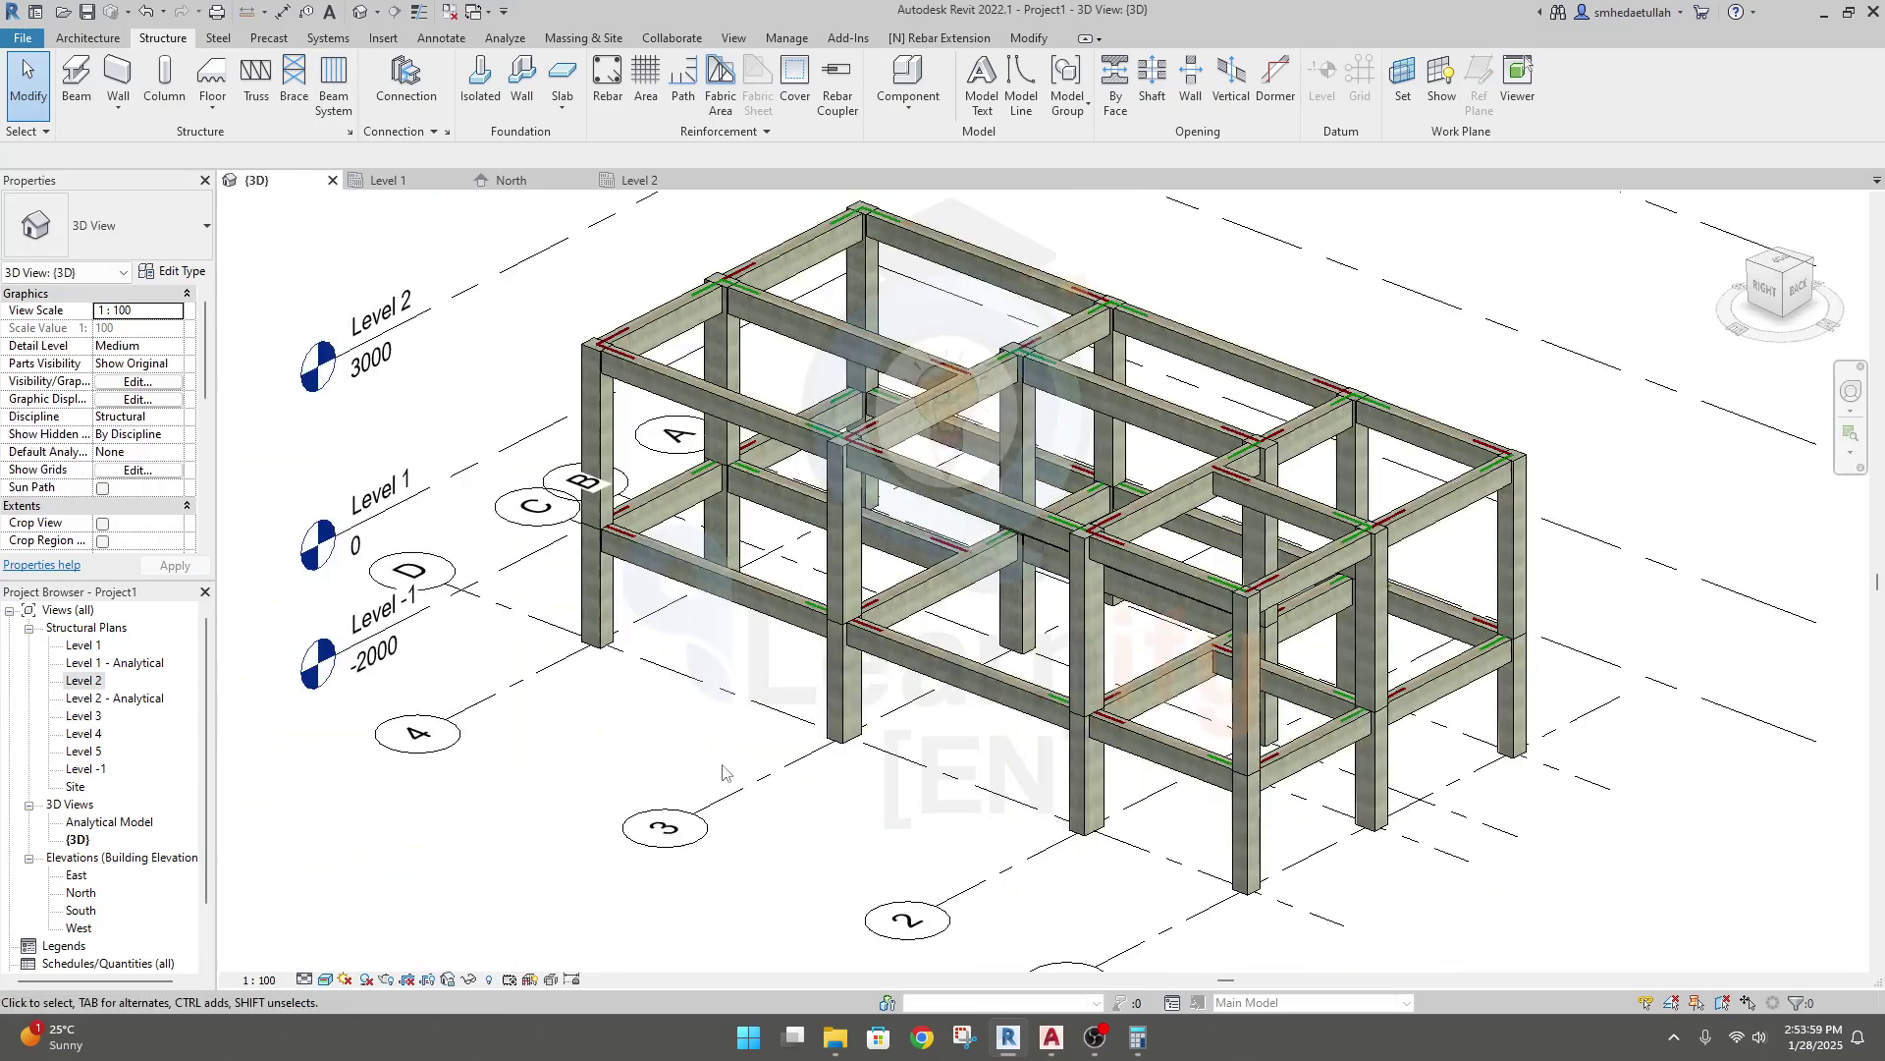
Examine the column bases and beams between Level 1 and Level 2 in the North elevation.
click(526, 181)
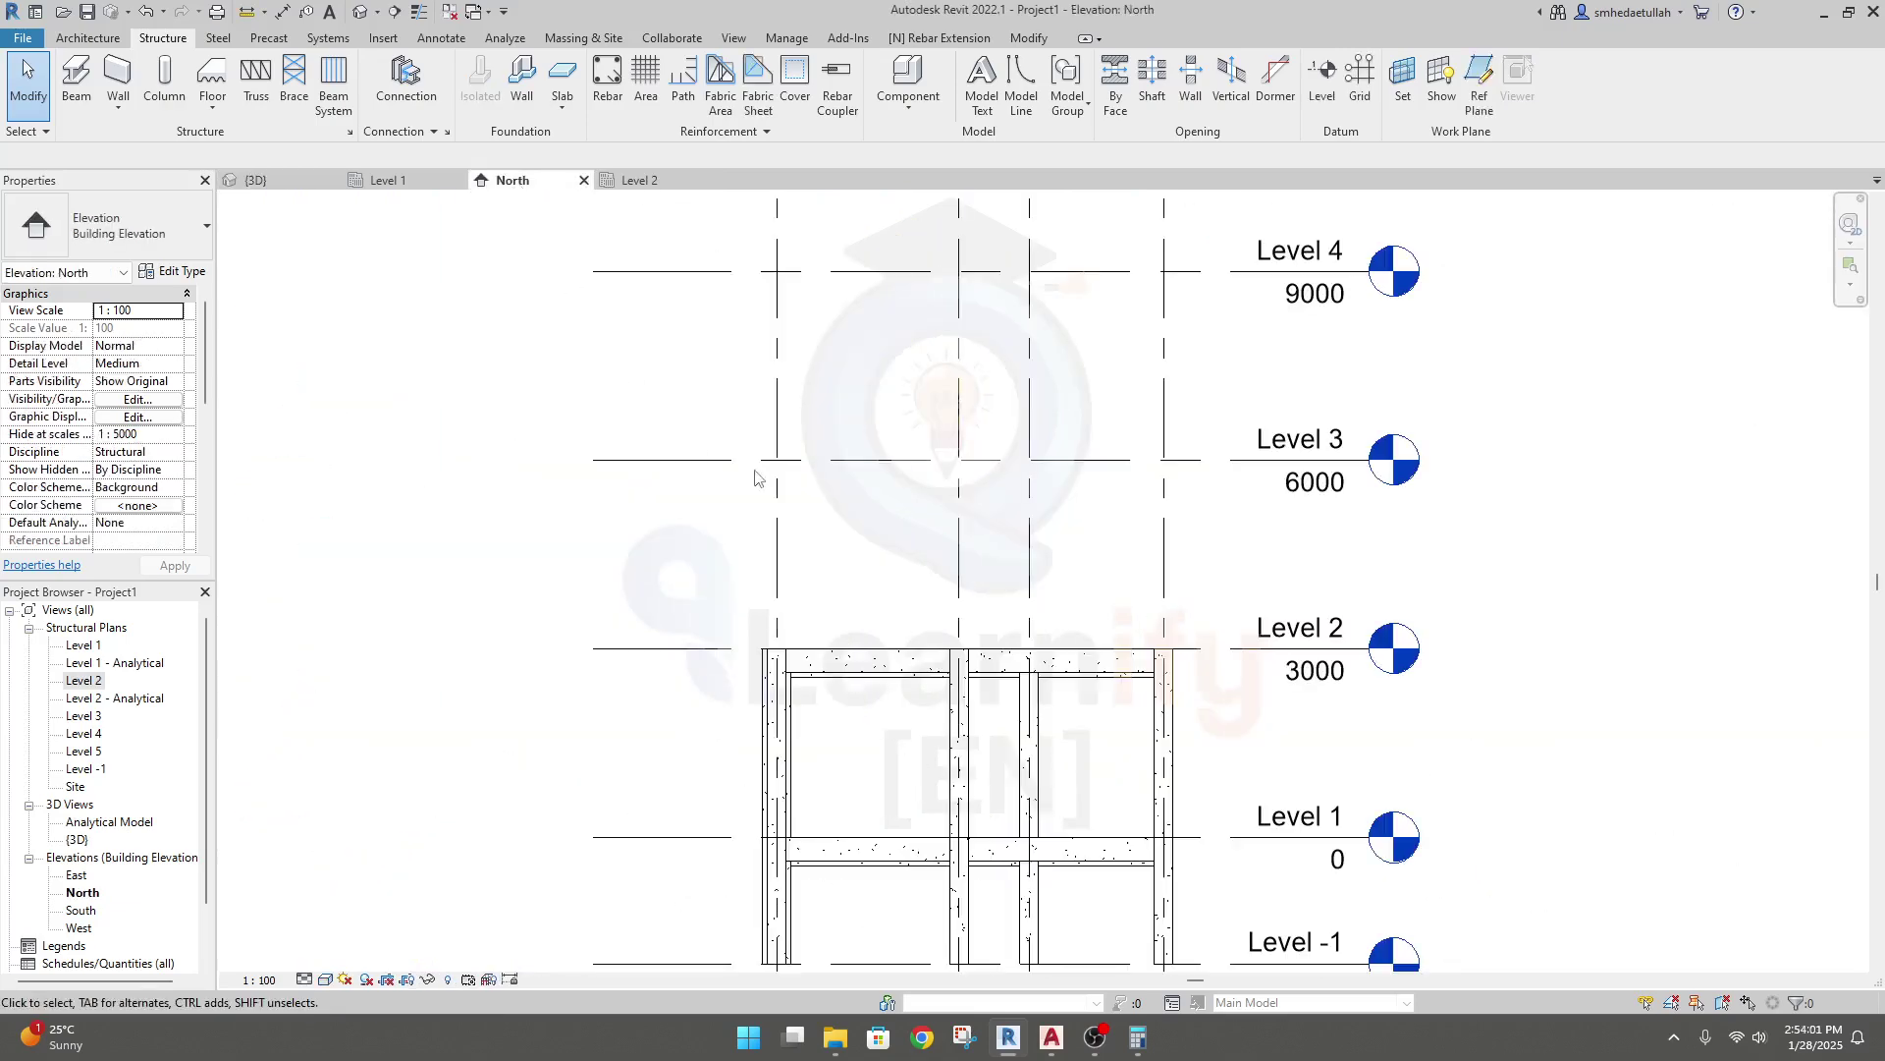
middle_drag(854, 589, 829, 400)
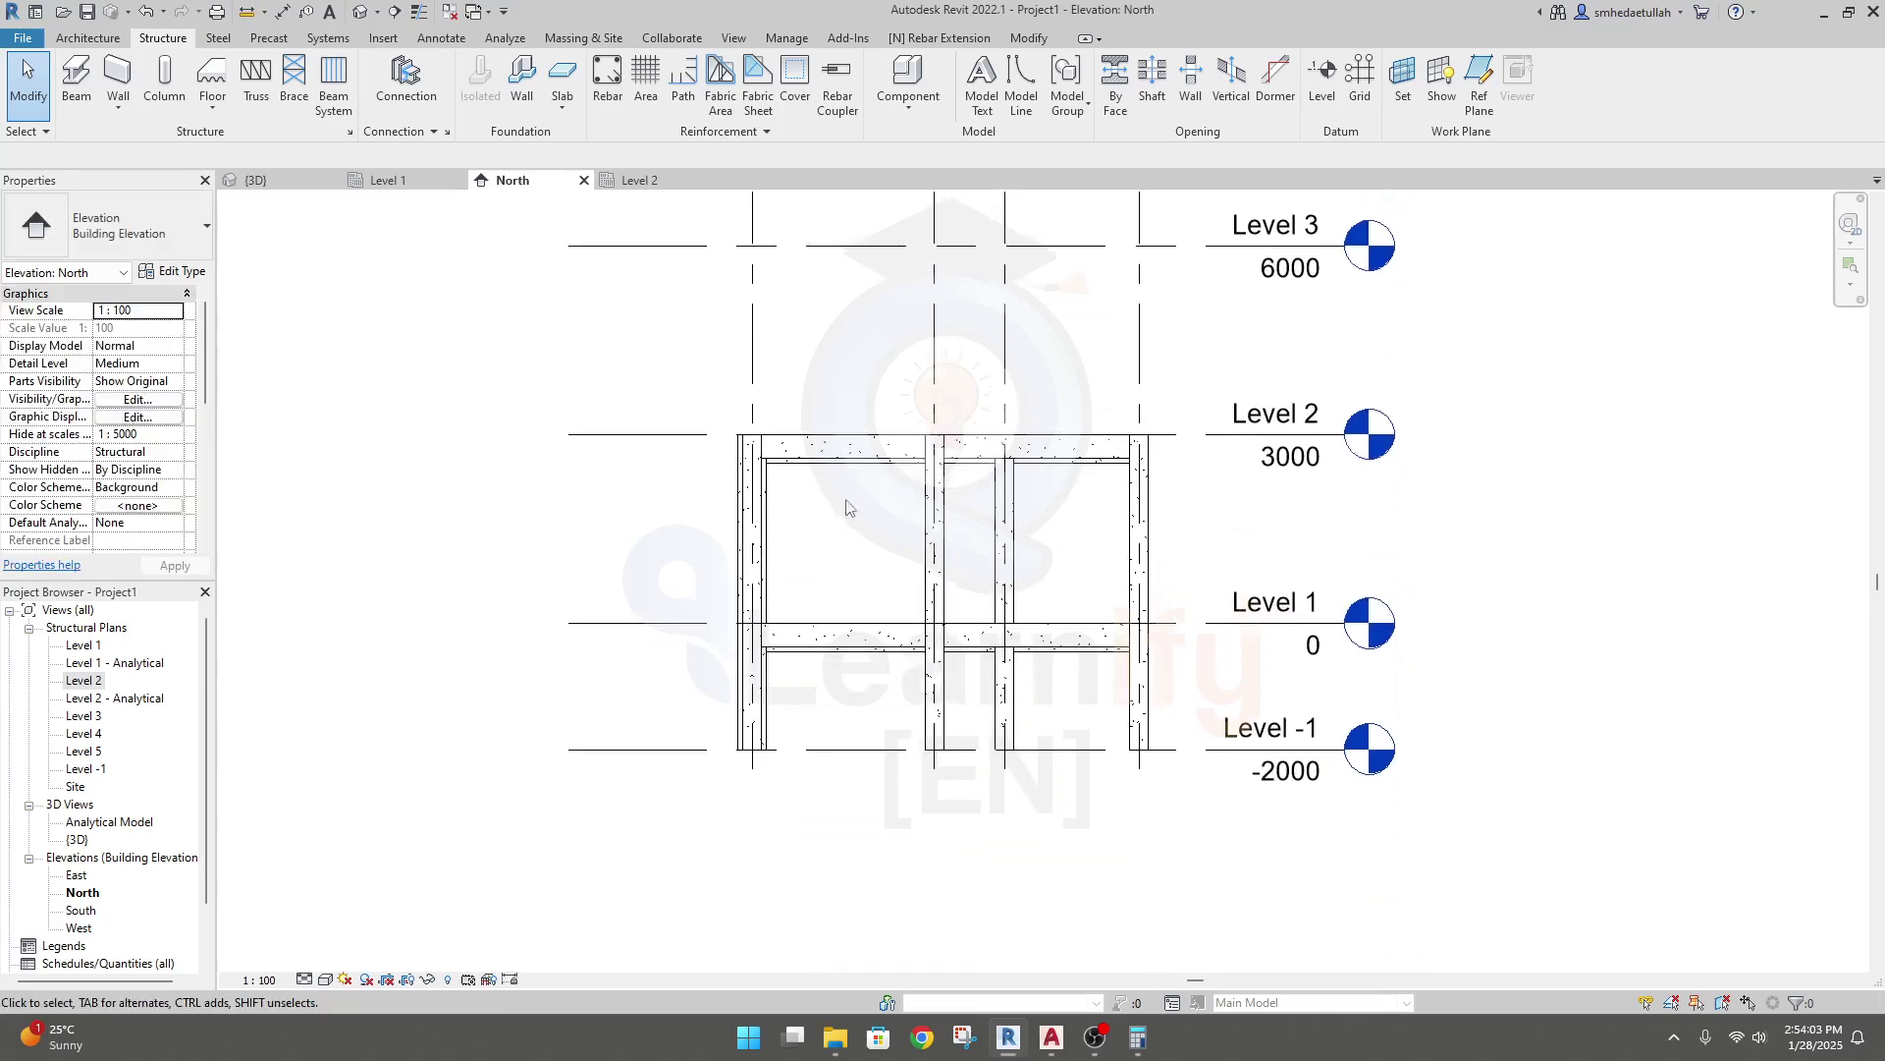
scroll(849, 506, up, 5)
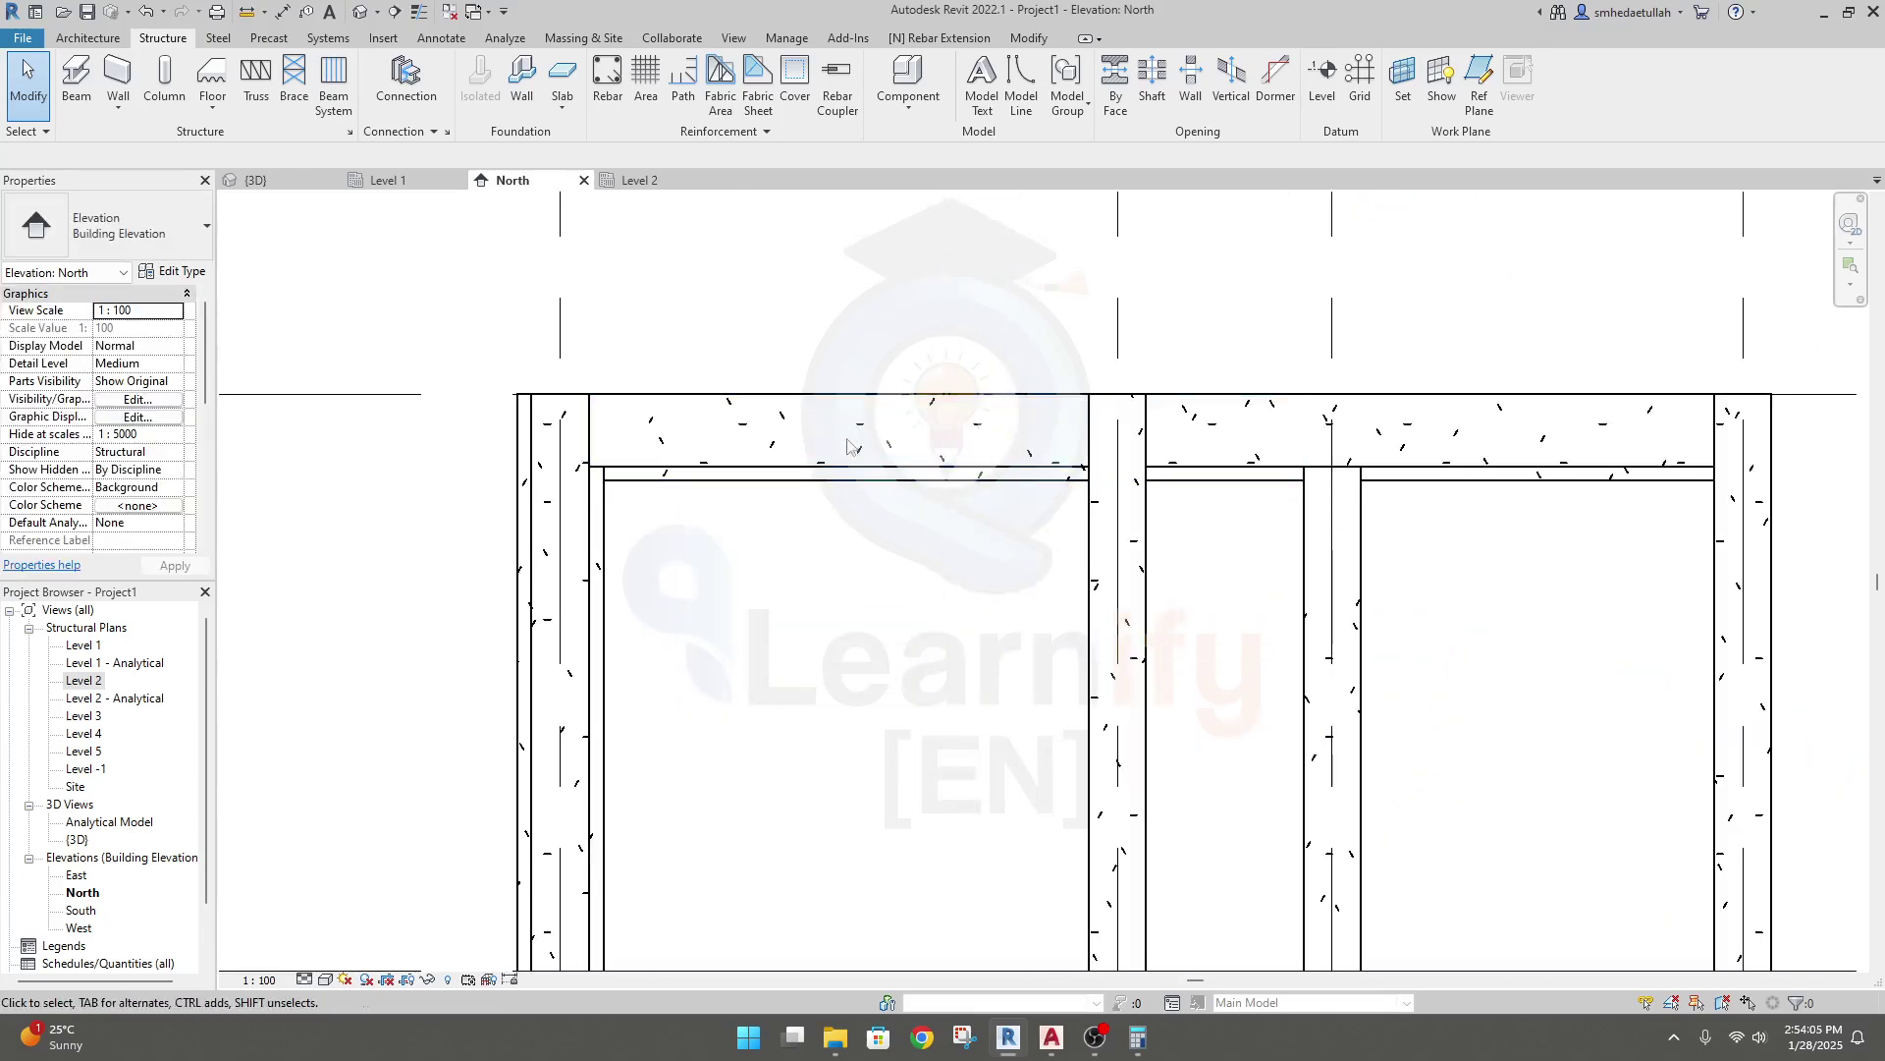
scroll(864, 589, down, 3)
scroll(864, 653, down, 1)
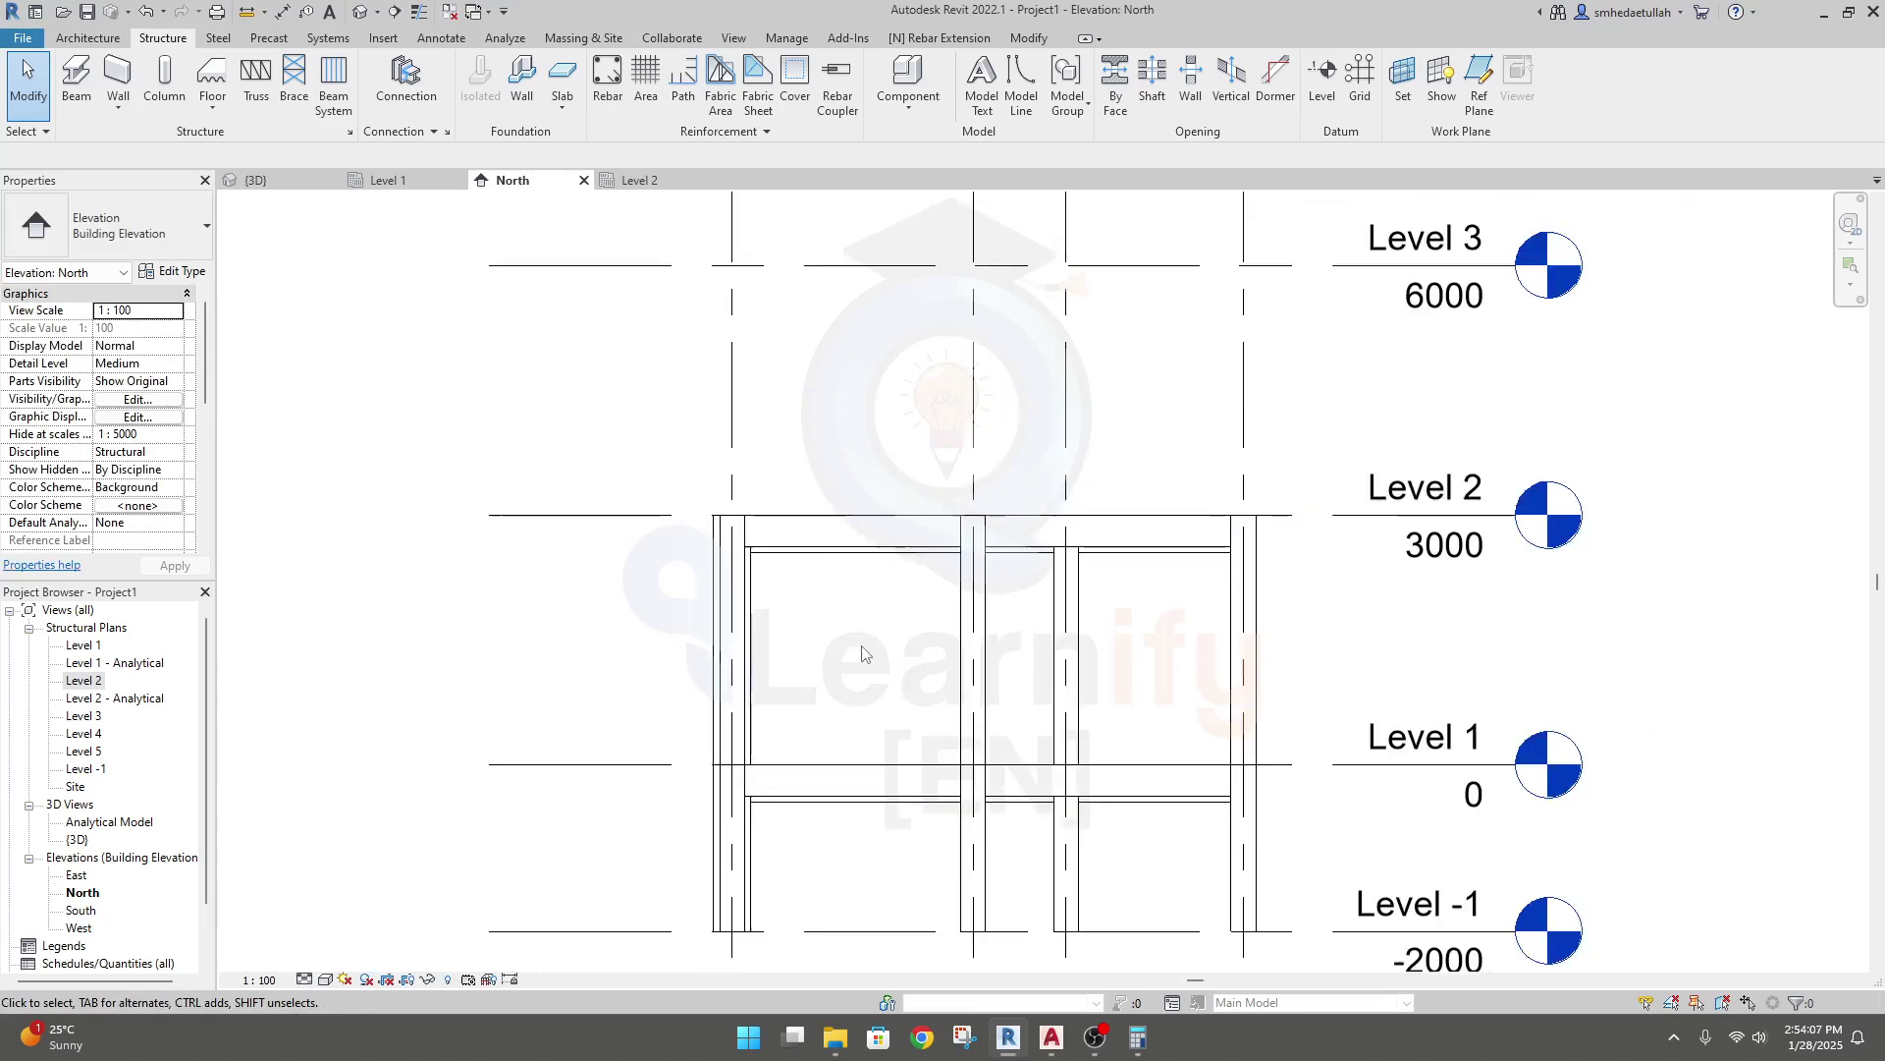
scroll(841, 547, down, 2)
scroll(842, 547, up, 1)
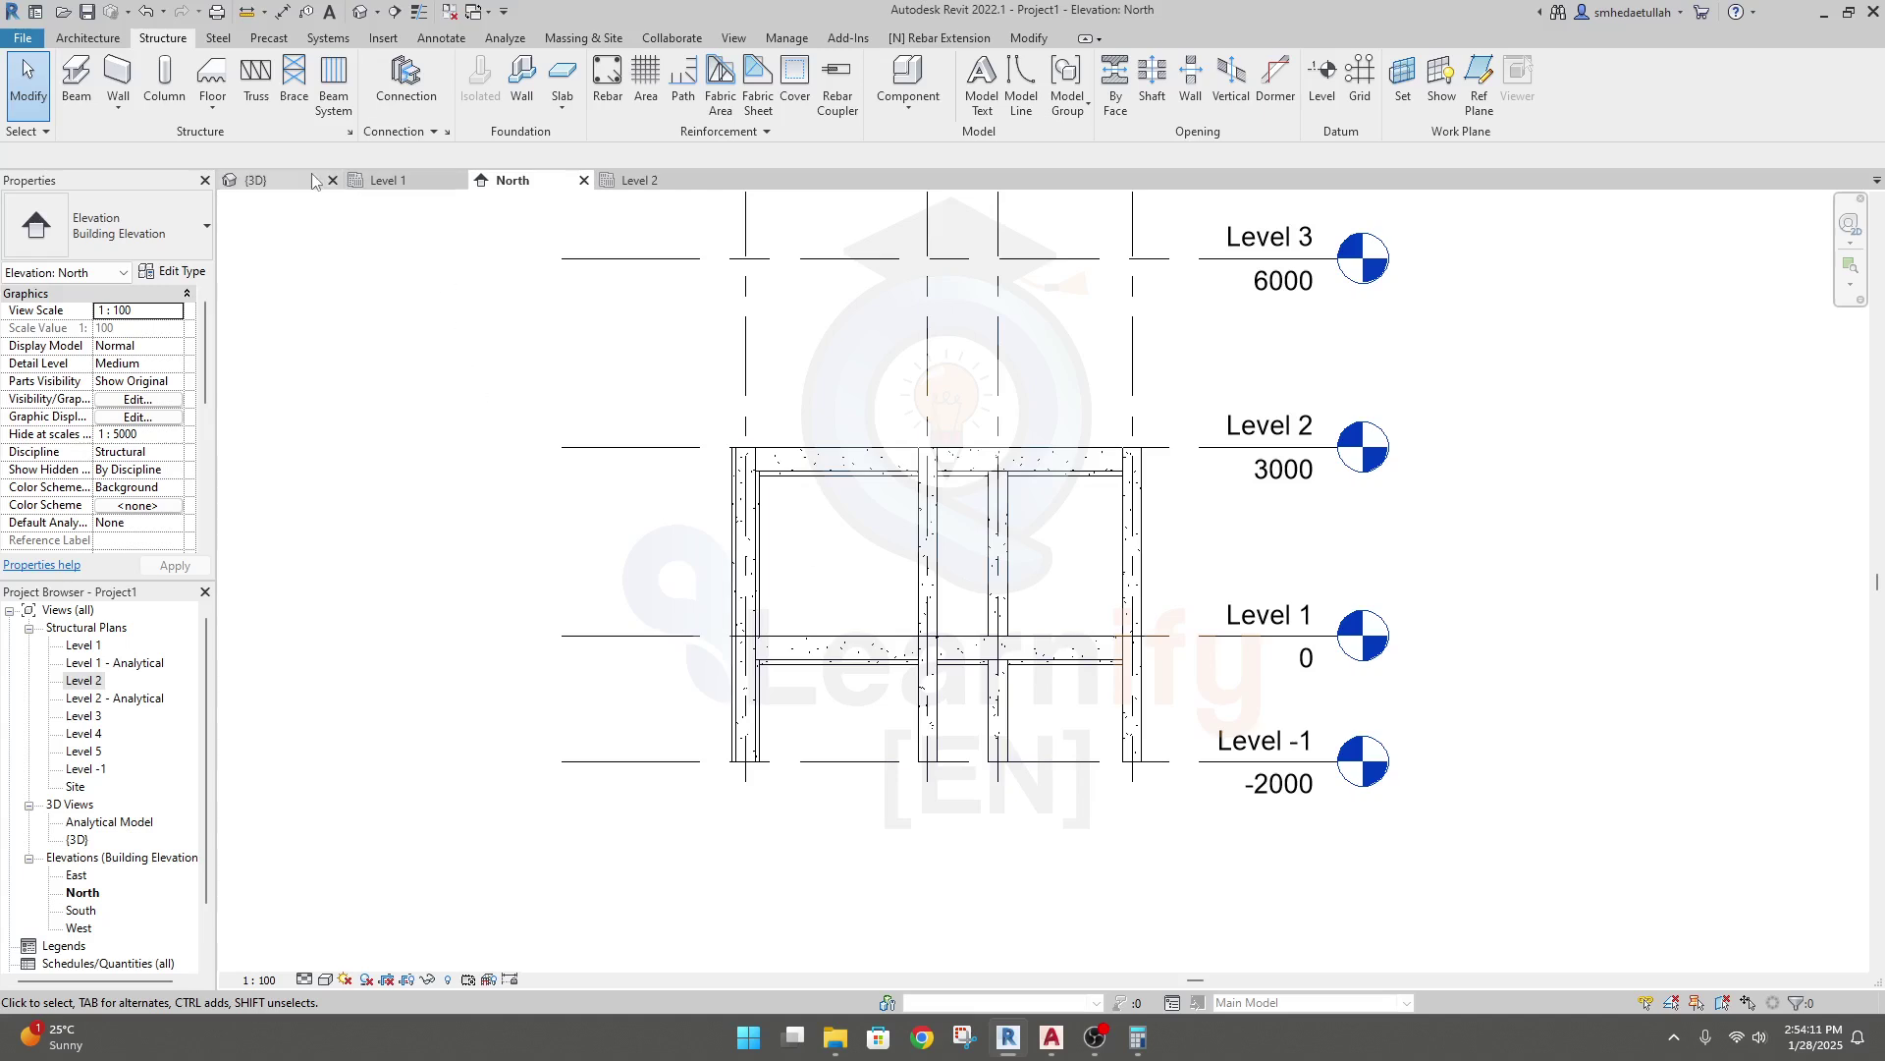
Return to the Level 2 structural plan and select the GB1 beam on grid 1 starting at column A-1.
click(636, 183)
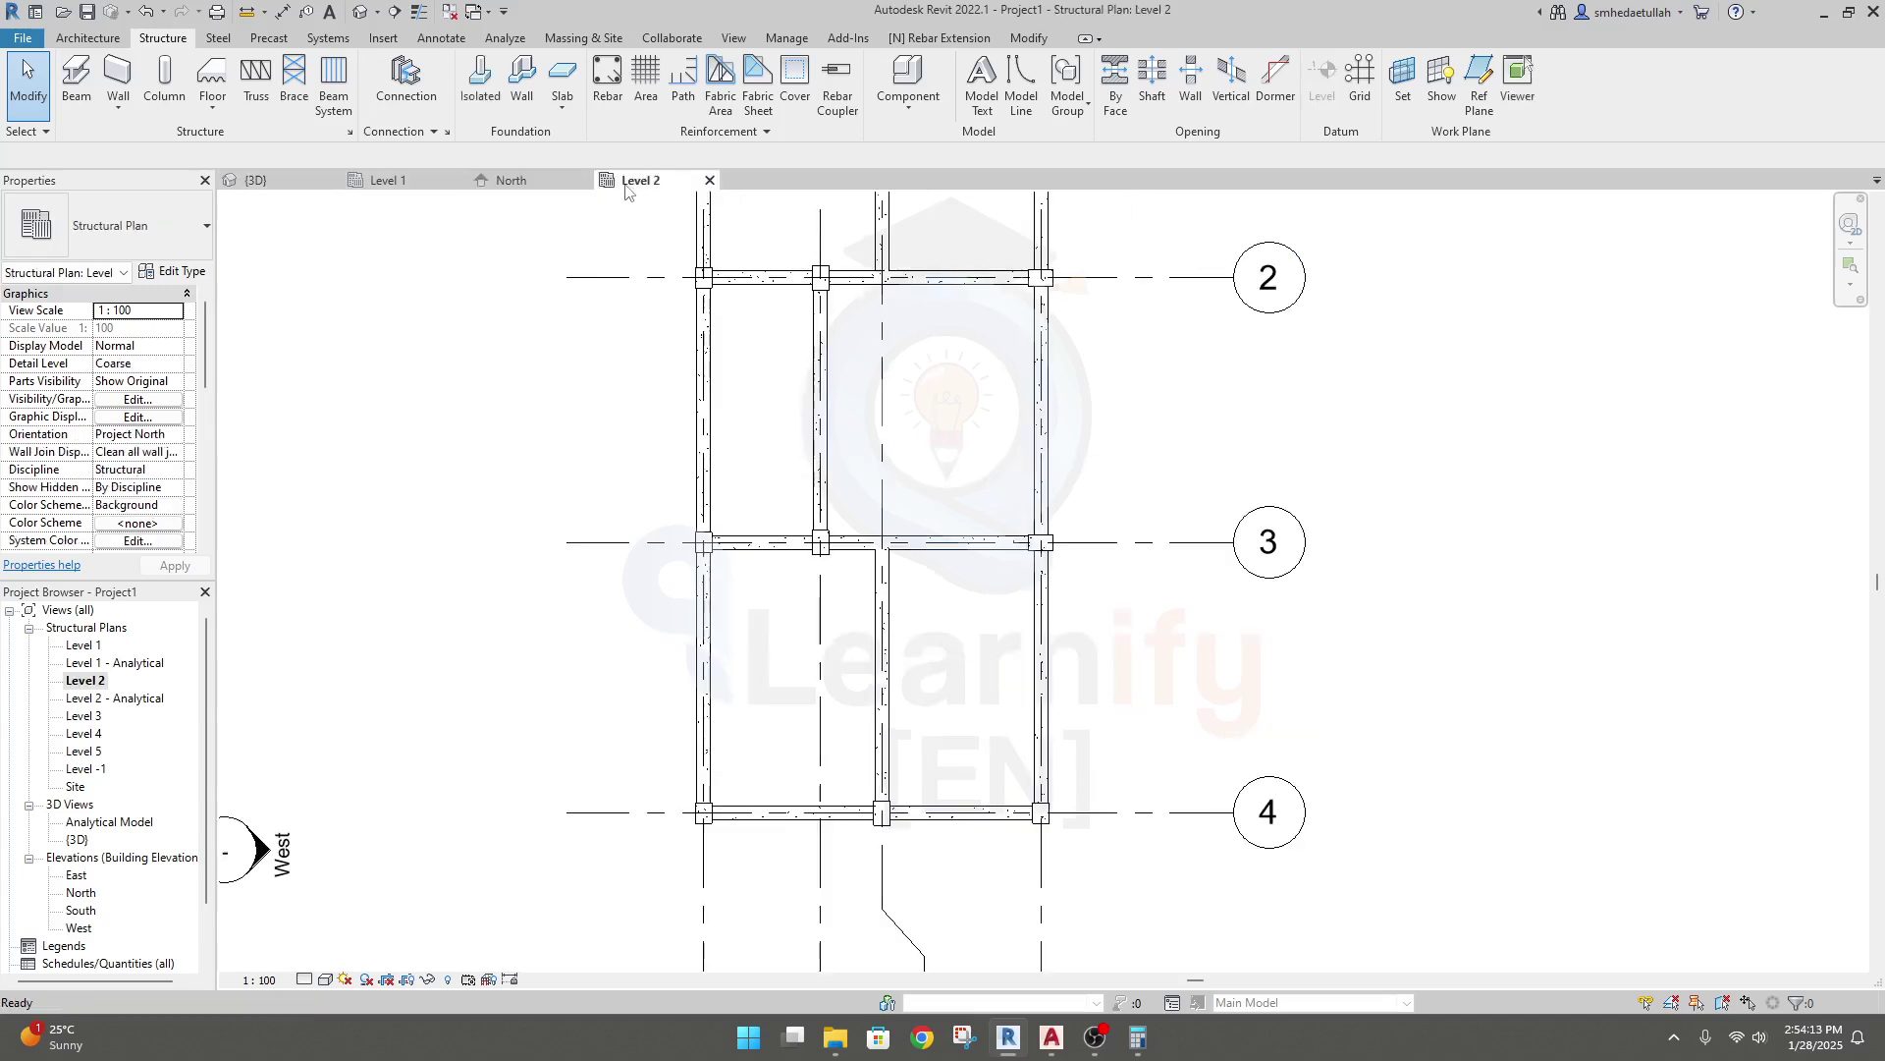
scroll(758, 338, down, 2)
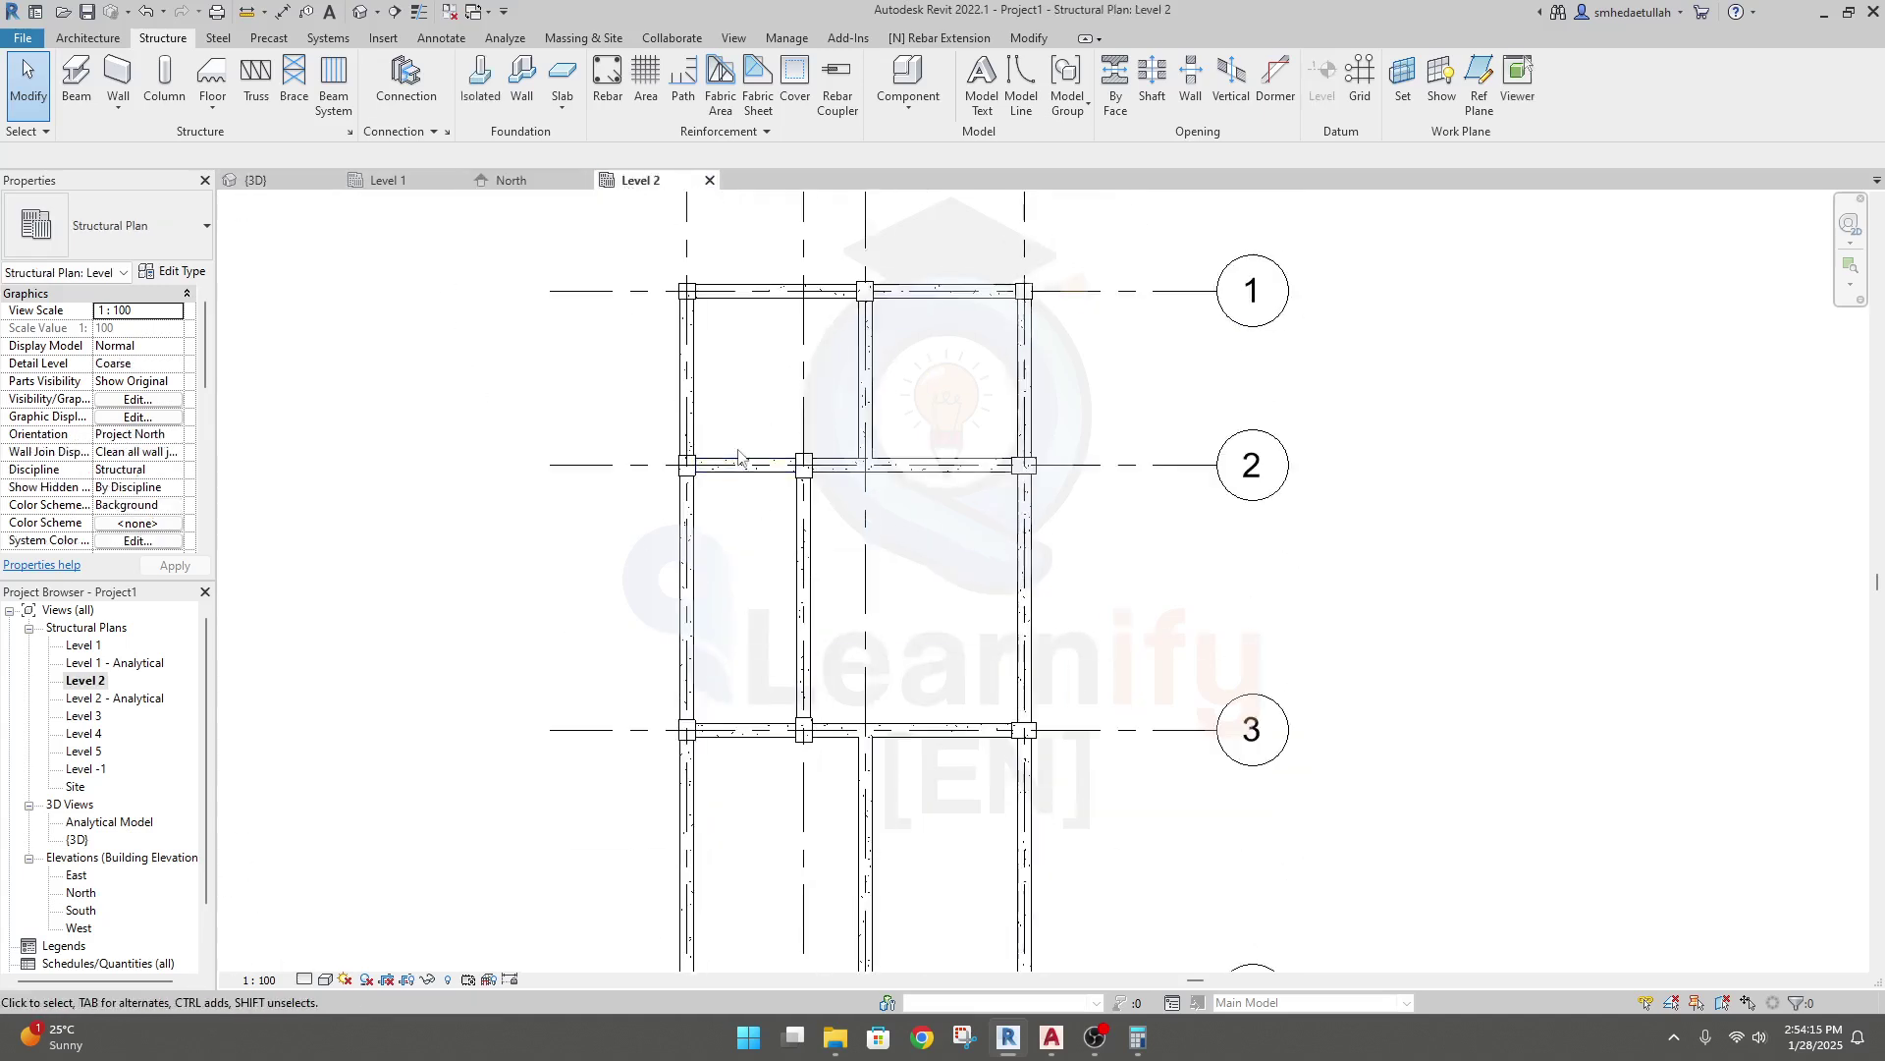
click(754, 327)
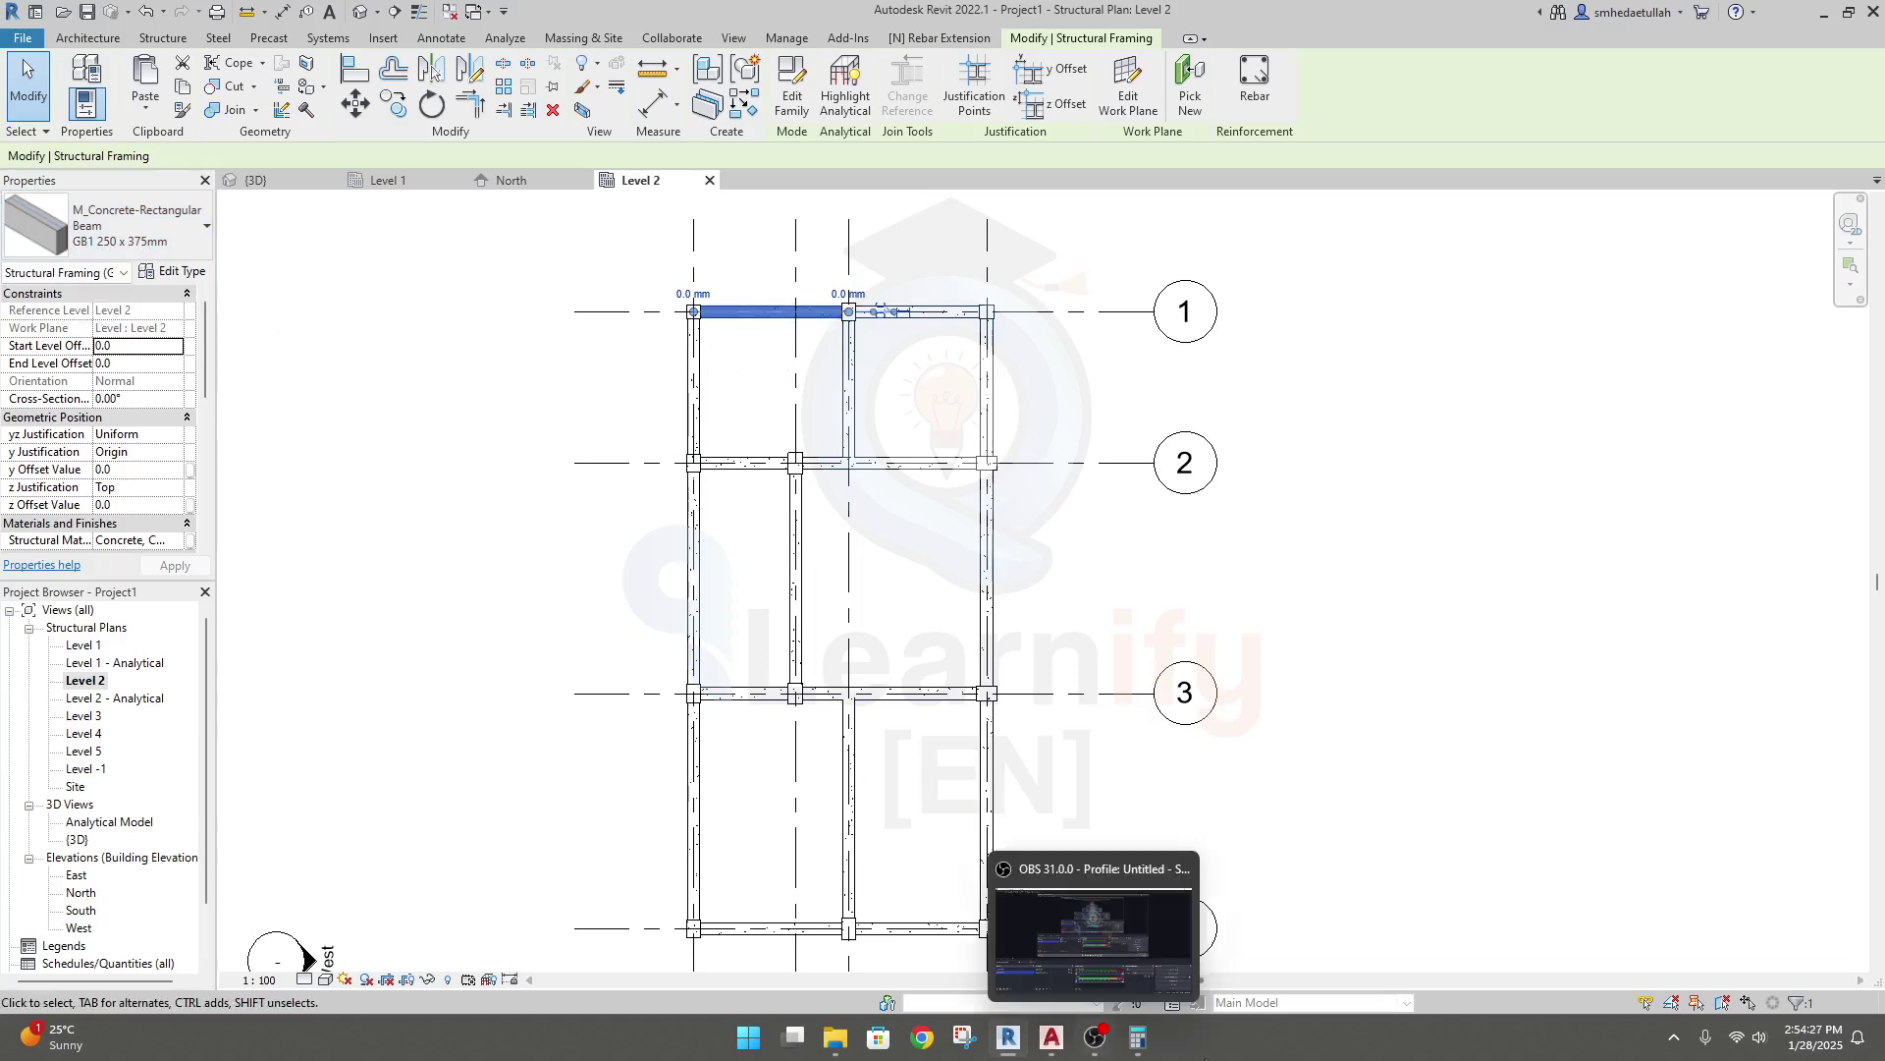
Switch to AutoCAD and examine the floor beam plan for the FB1 and FB2 locations and sizes.
click(1051, 1037)
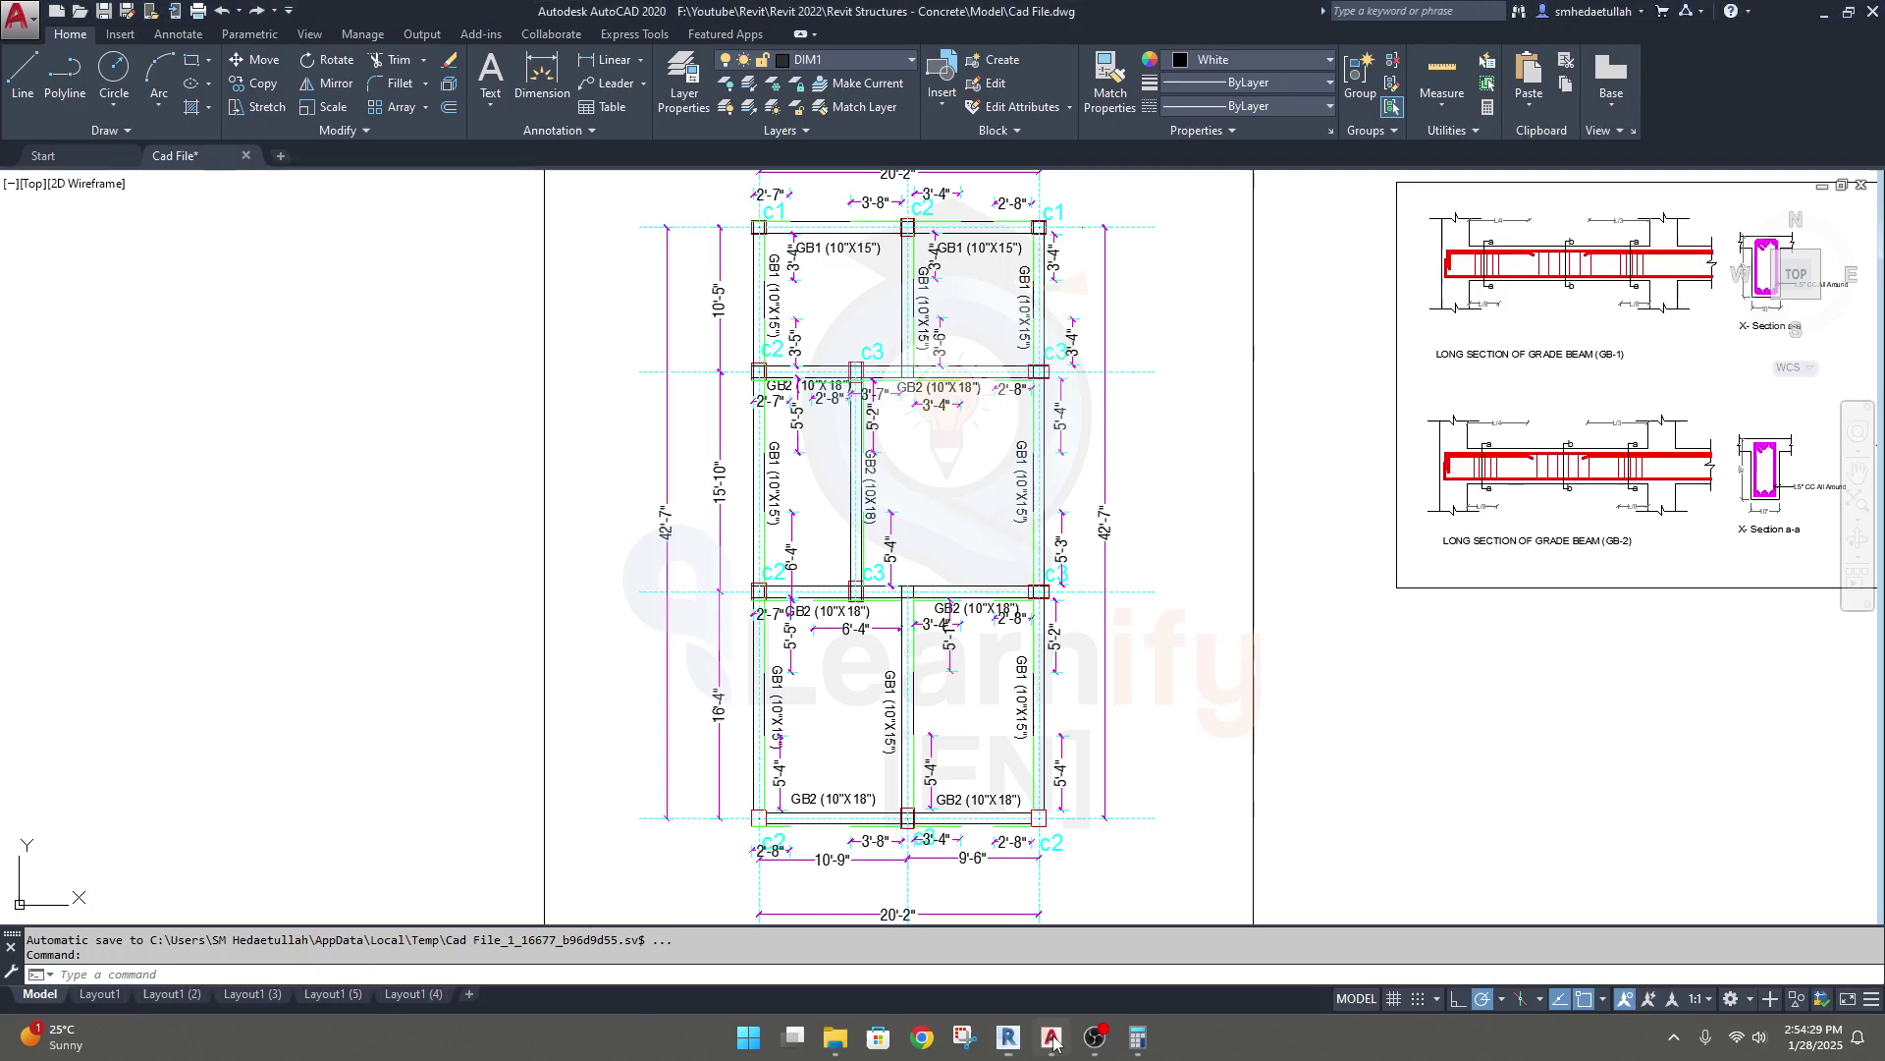
scroll(973, 631, down, 5)
scroll(740, 658, up, 3)
scroll(740, 658, up, 4)
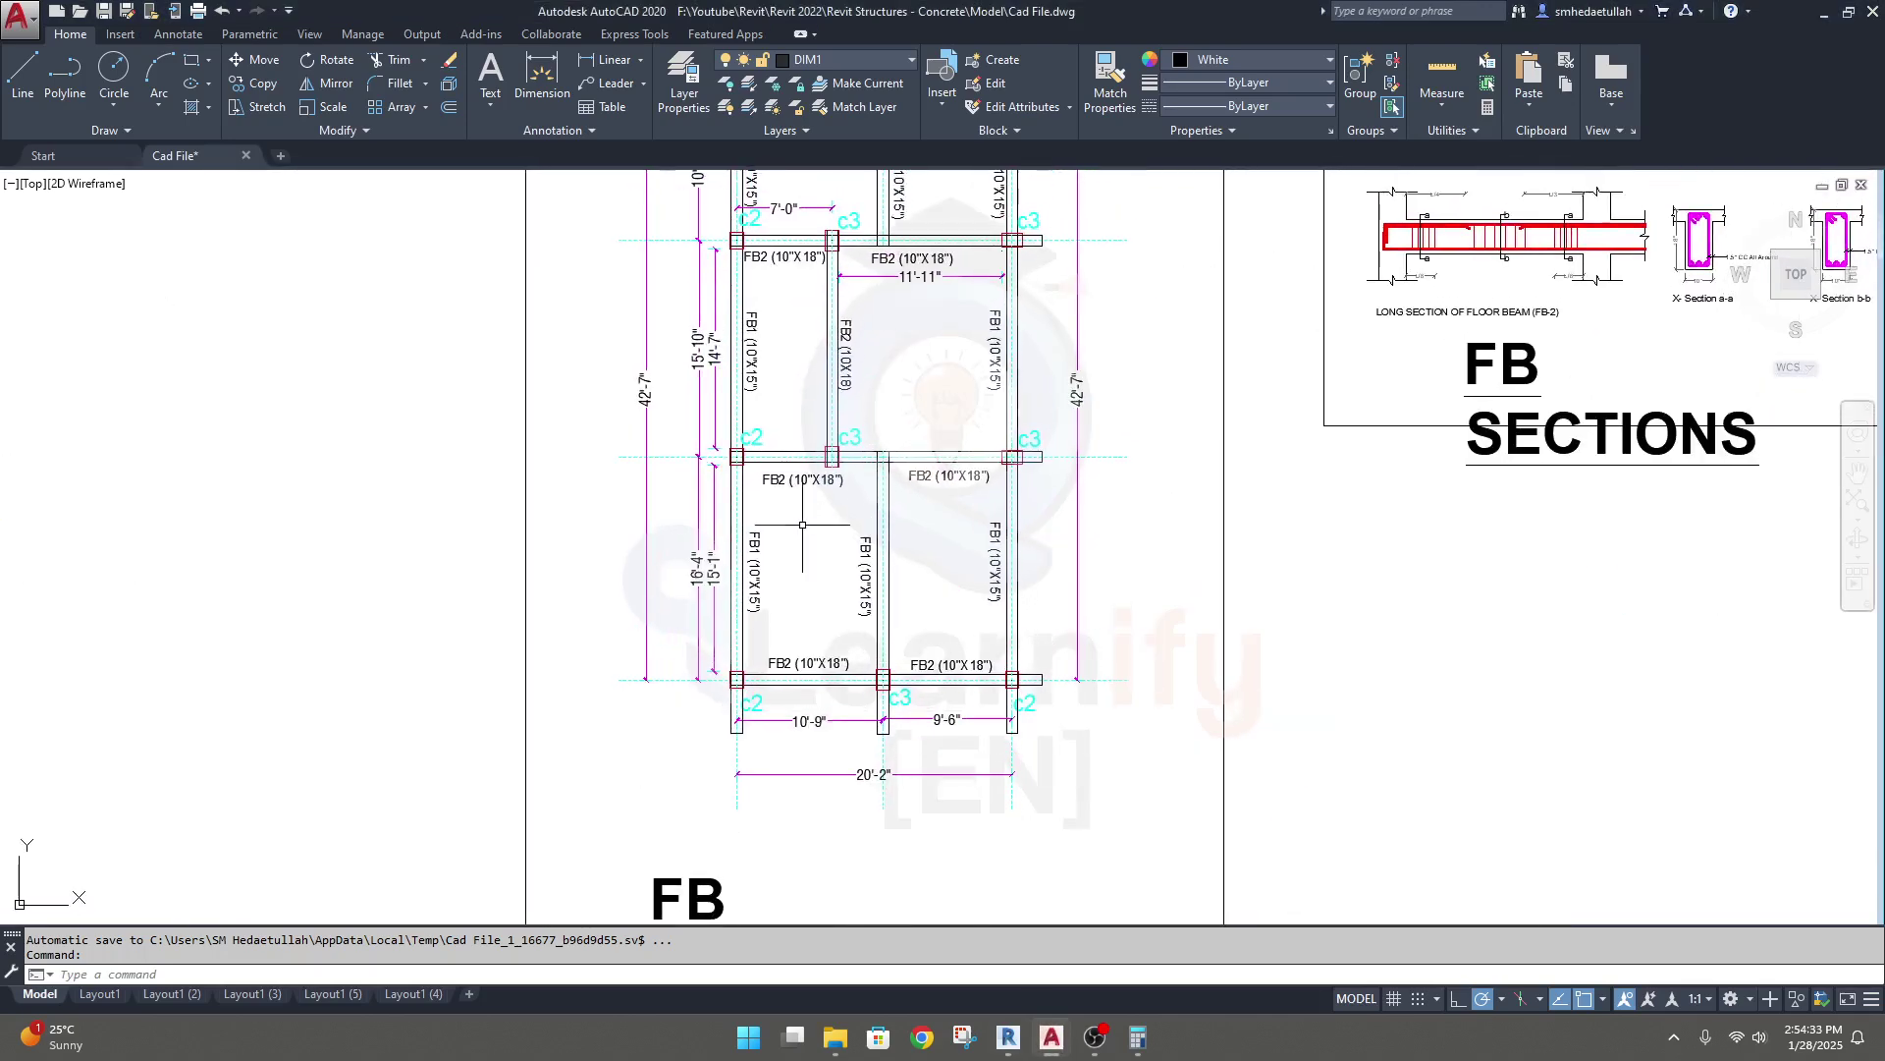
middle_drag(797, 565, 763, 678)
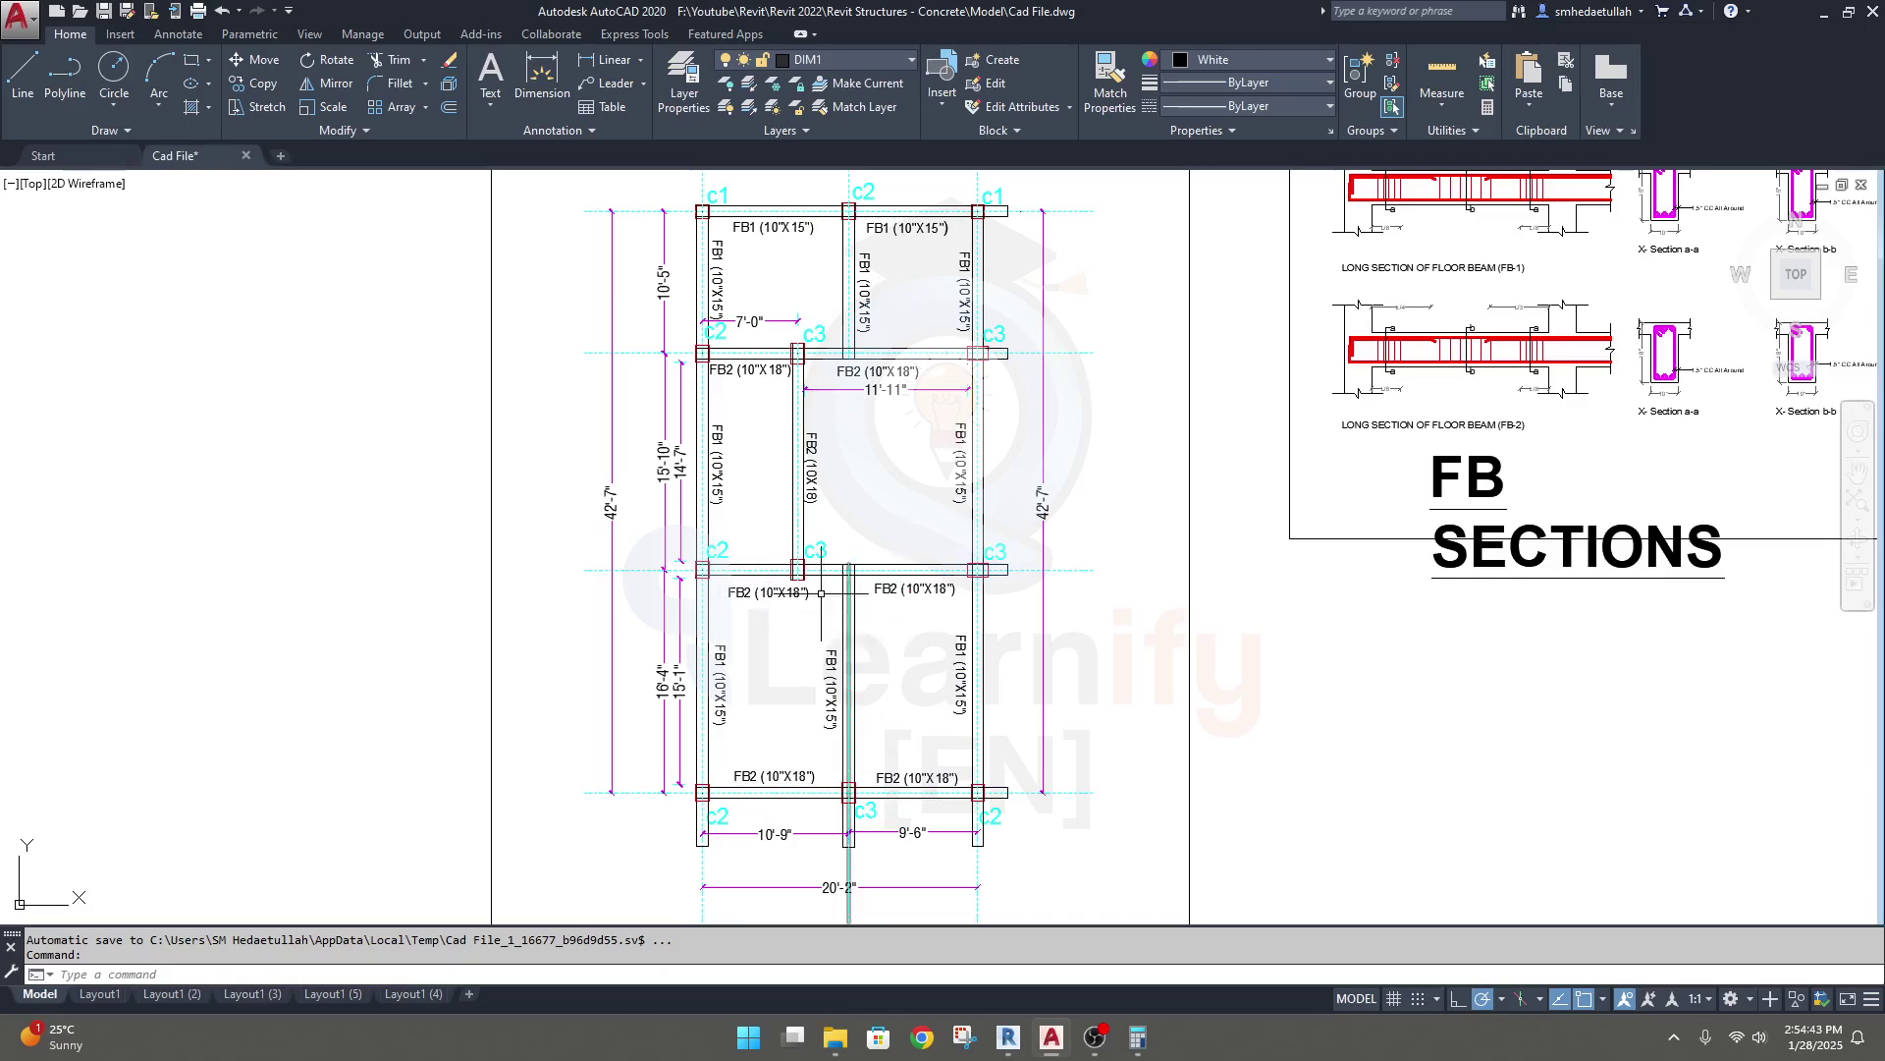
middle_drag(785, 505, 772, 609)
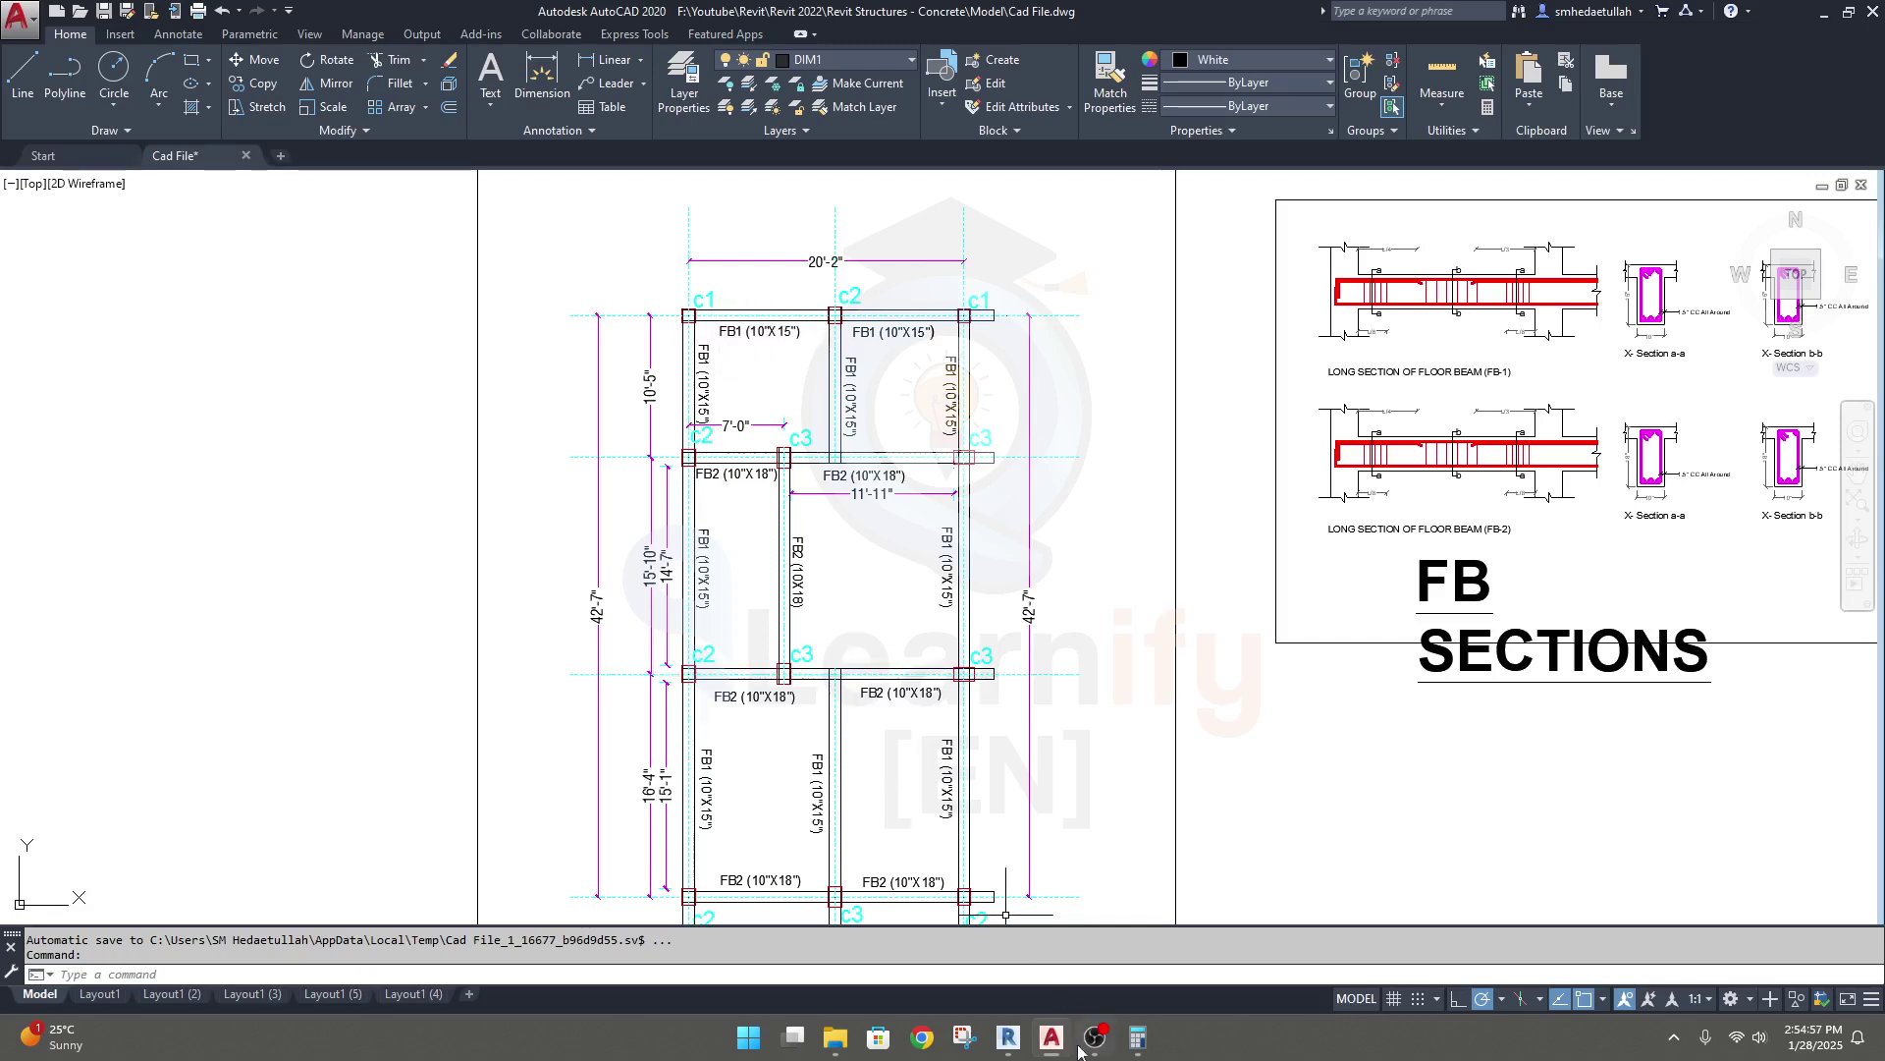
Switch back to Revit and duplicate the selected beam's GB1 type as "FB1 250 x 375mm".
click(1010, 1041)
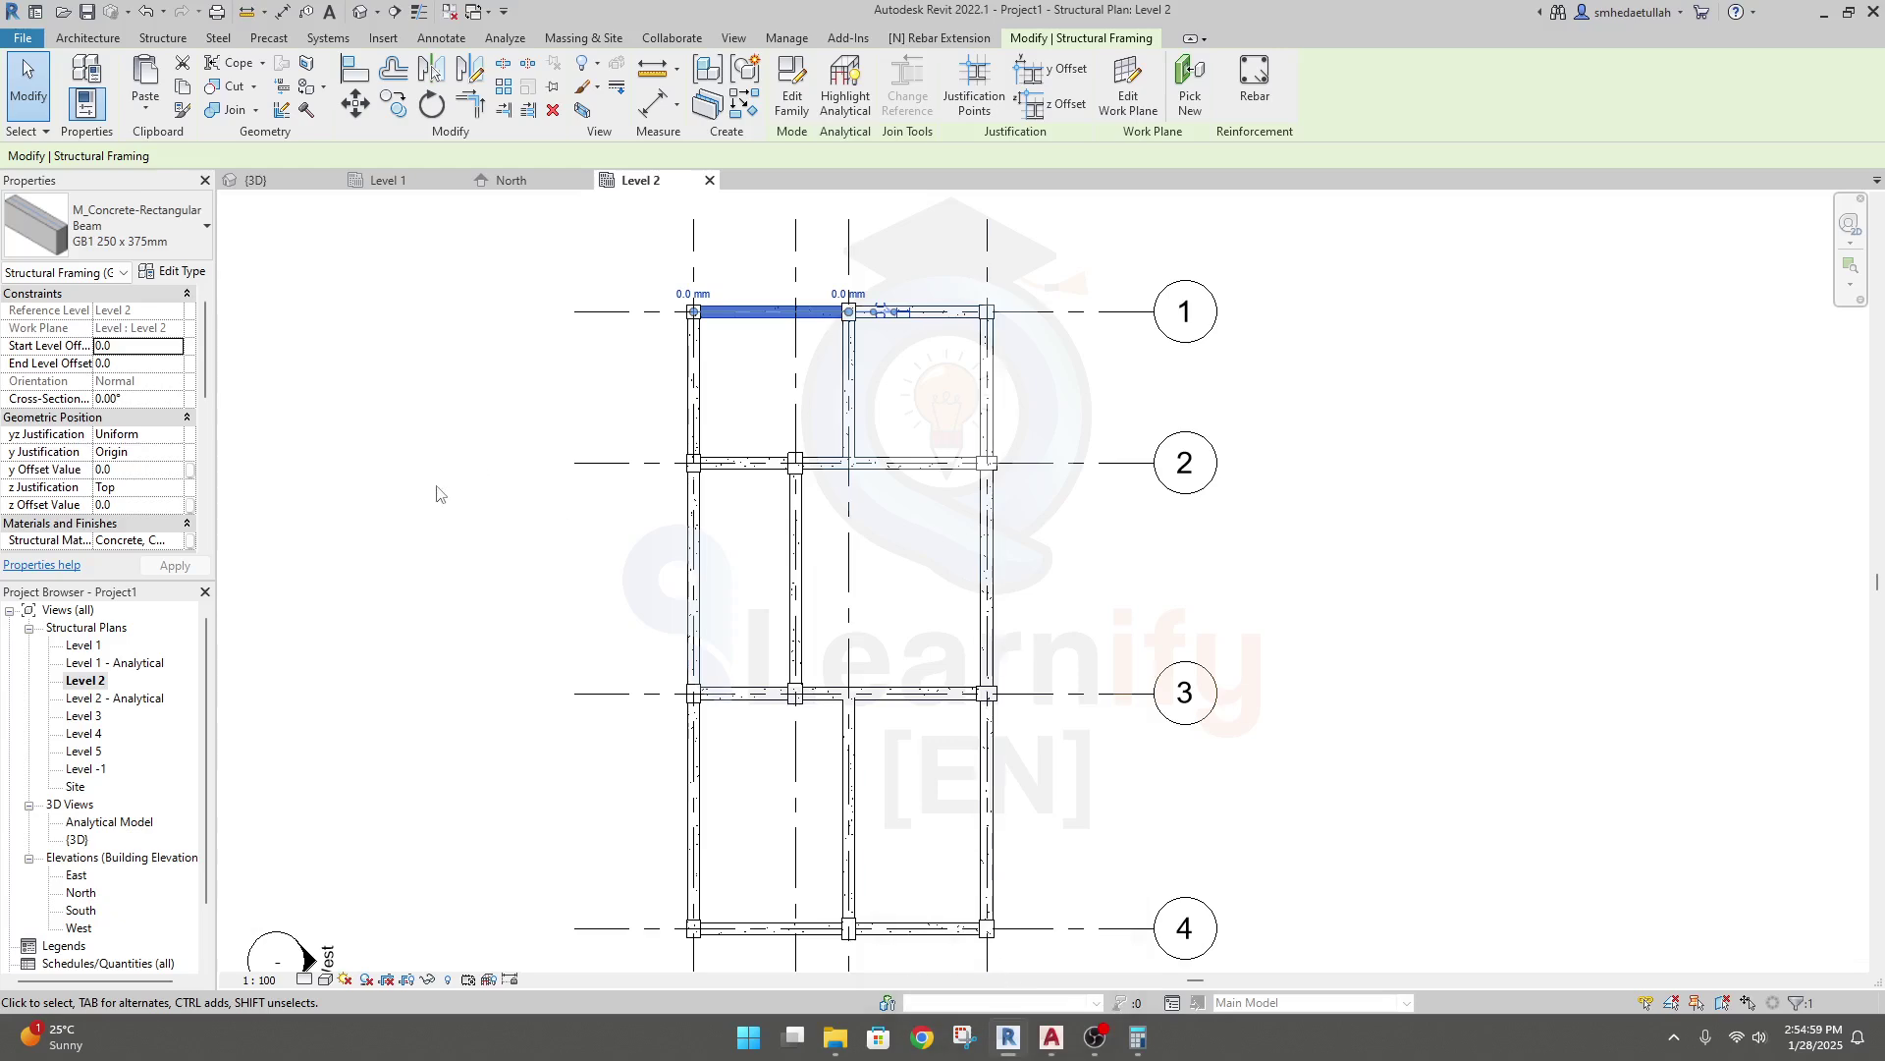
click(177, 272)
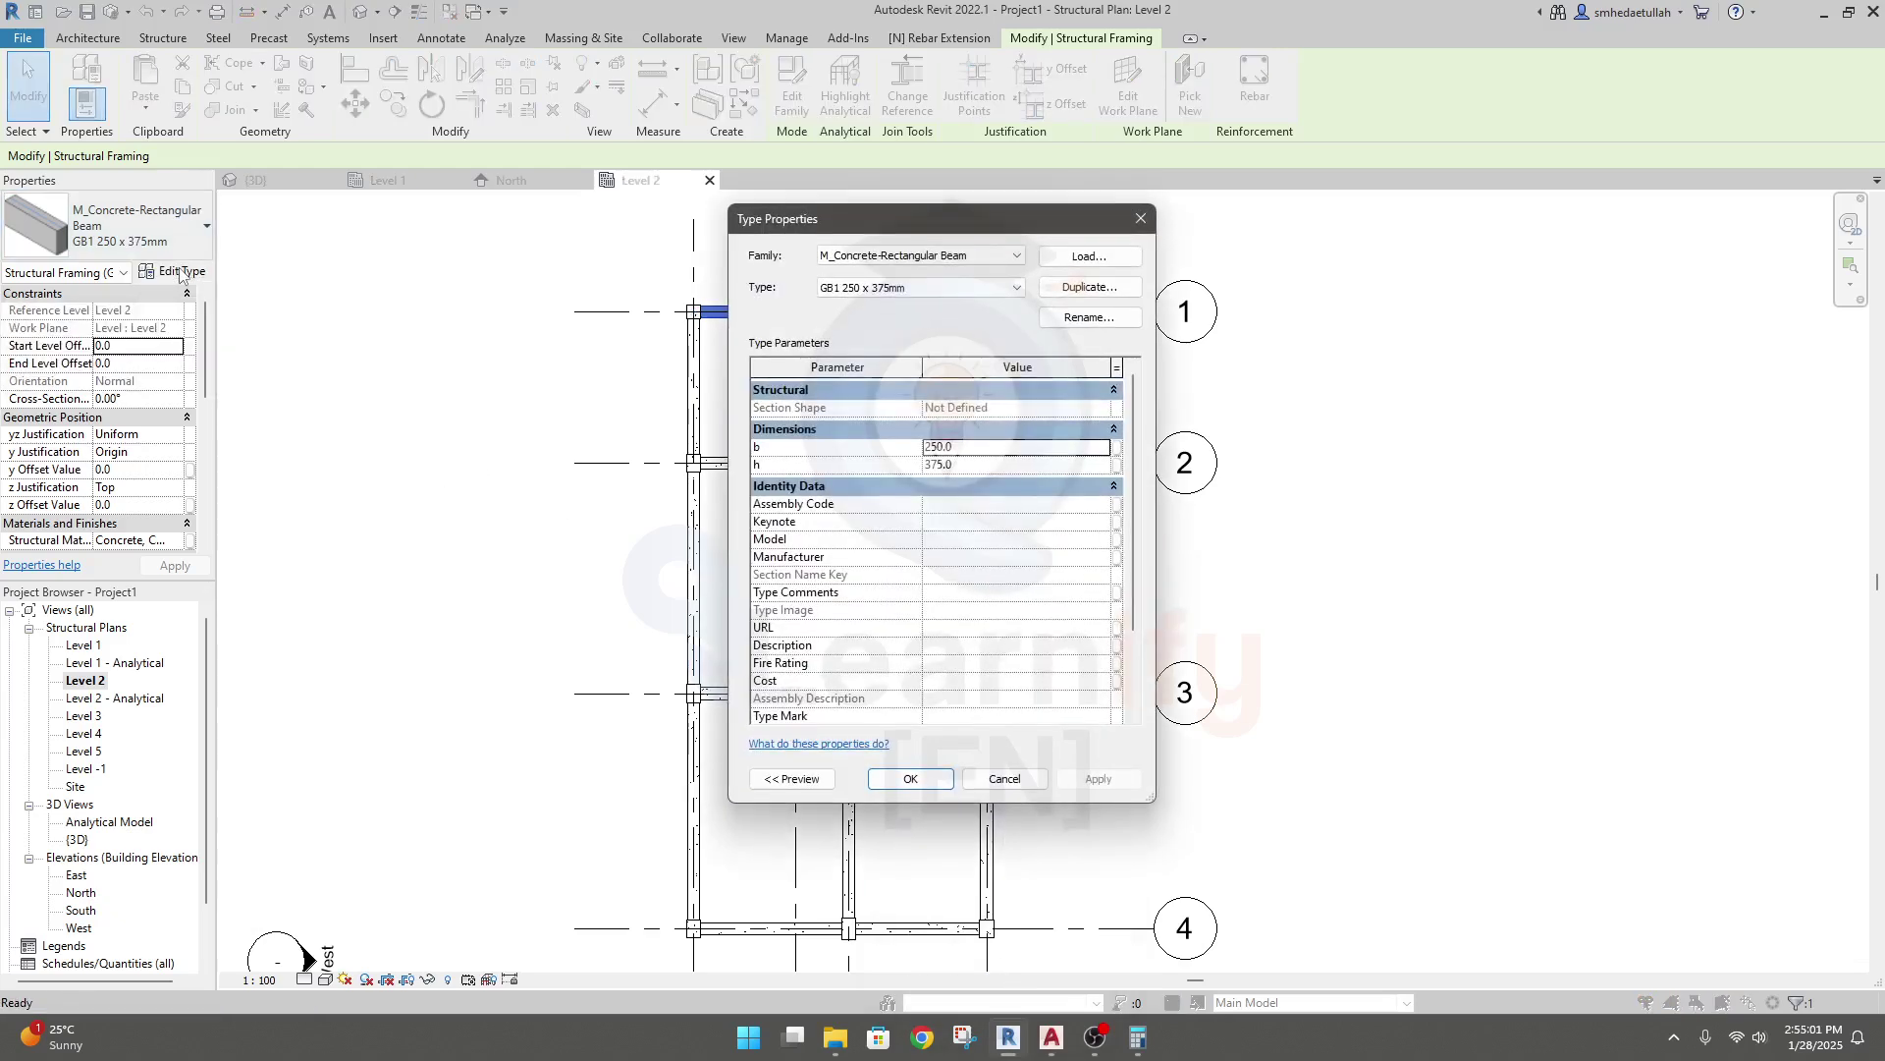
click(834, 289)
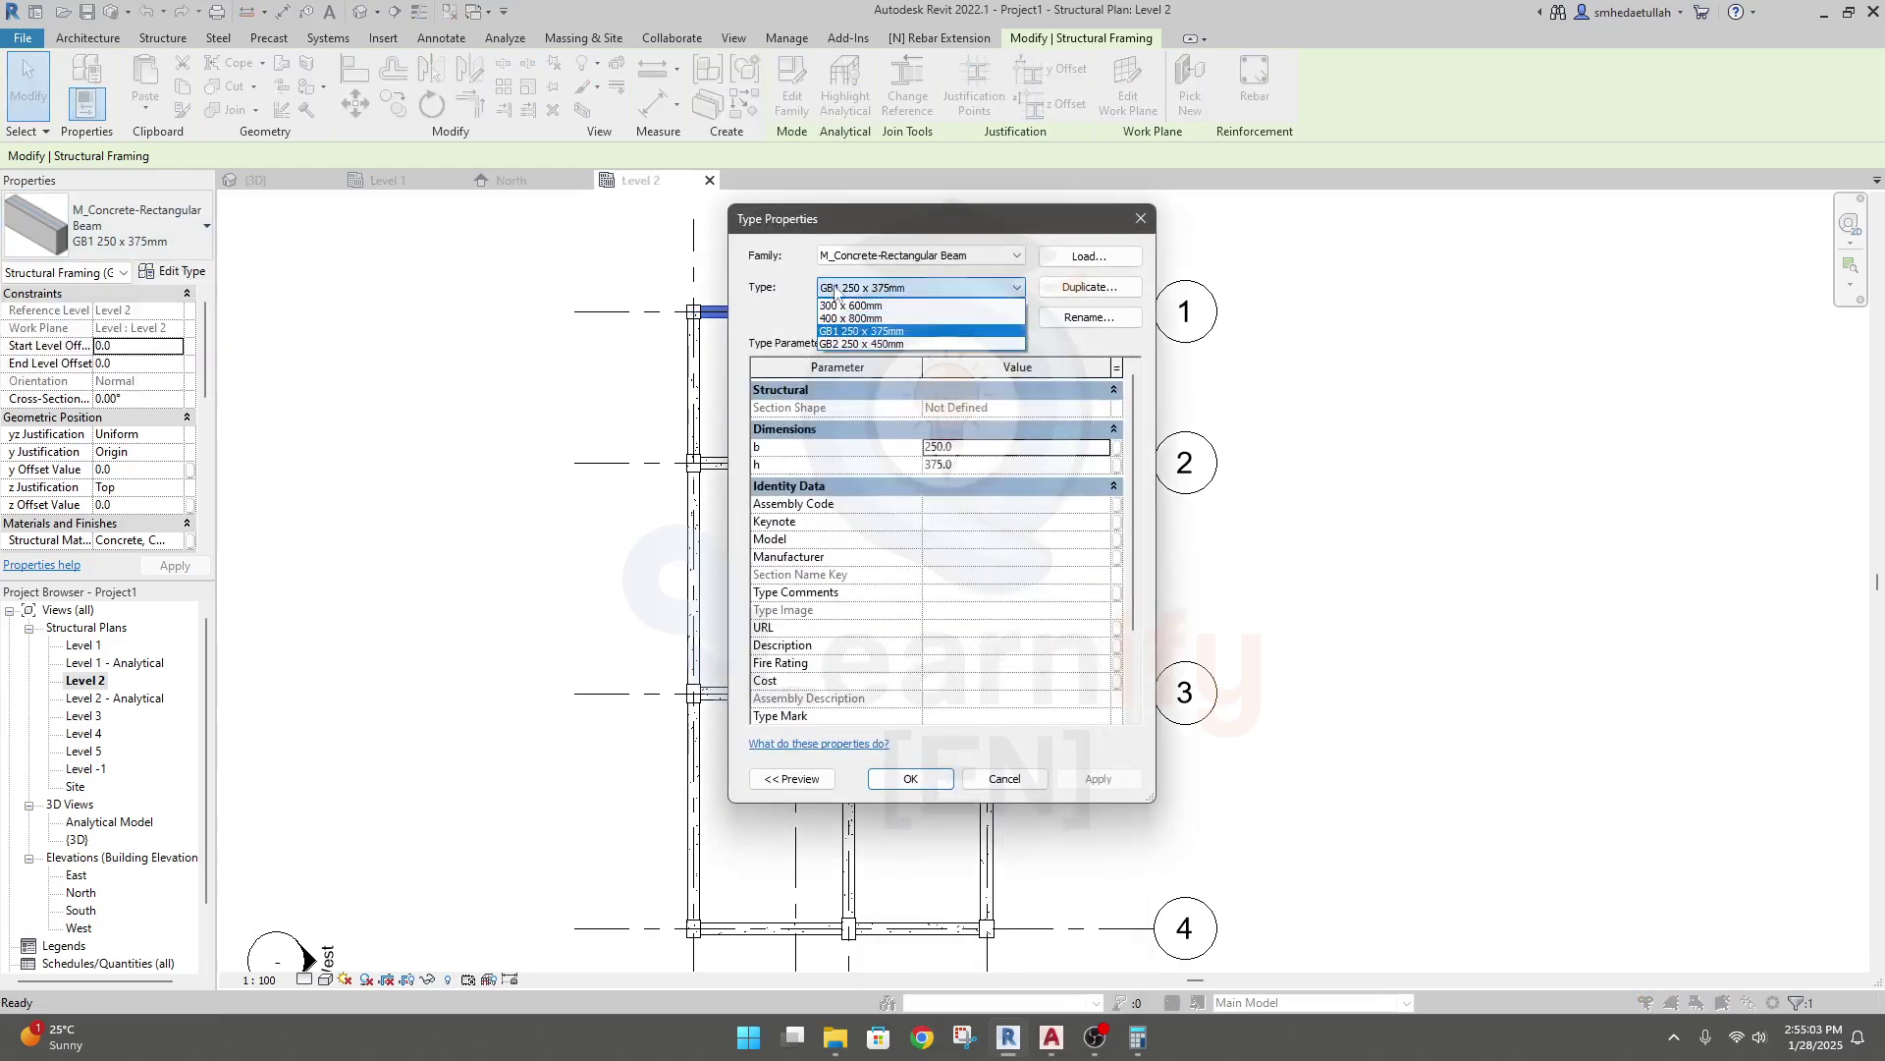
click(781, 301)
click(1088, 287)
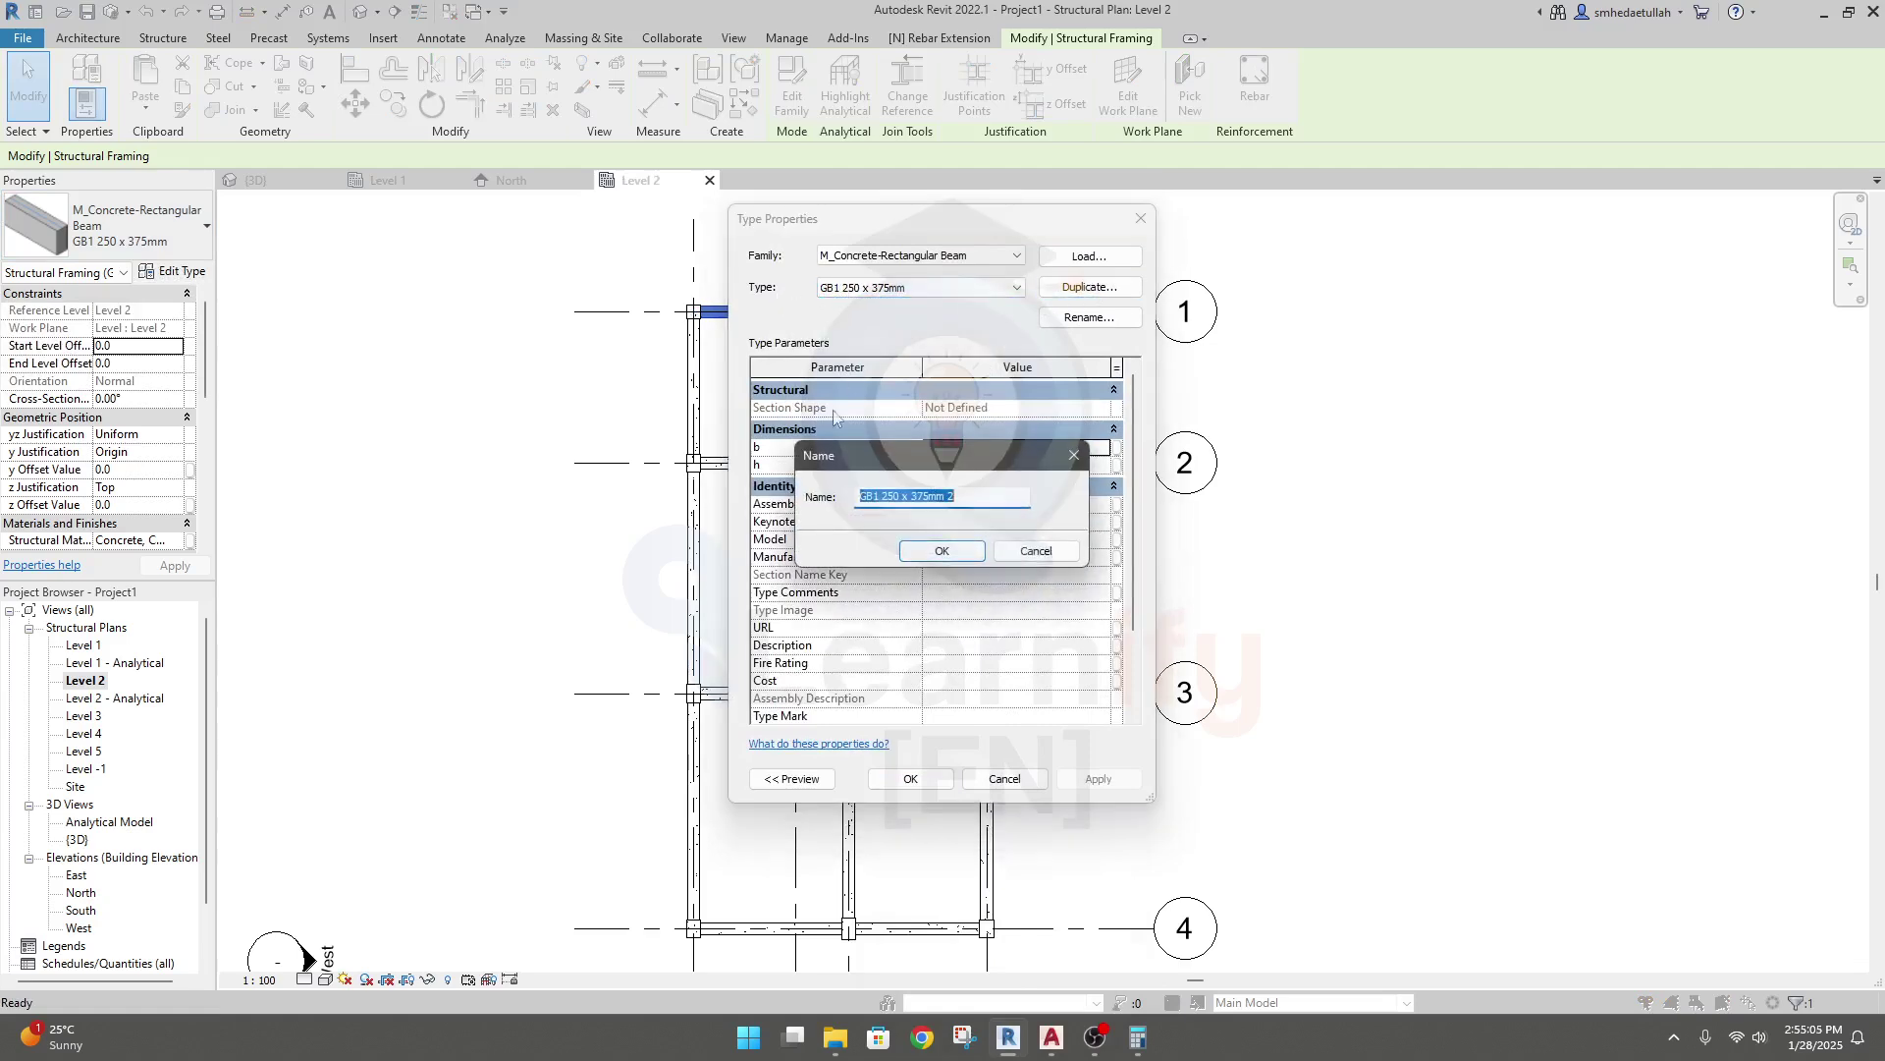
click(856, 498)
click(957, 554)
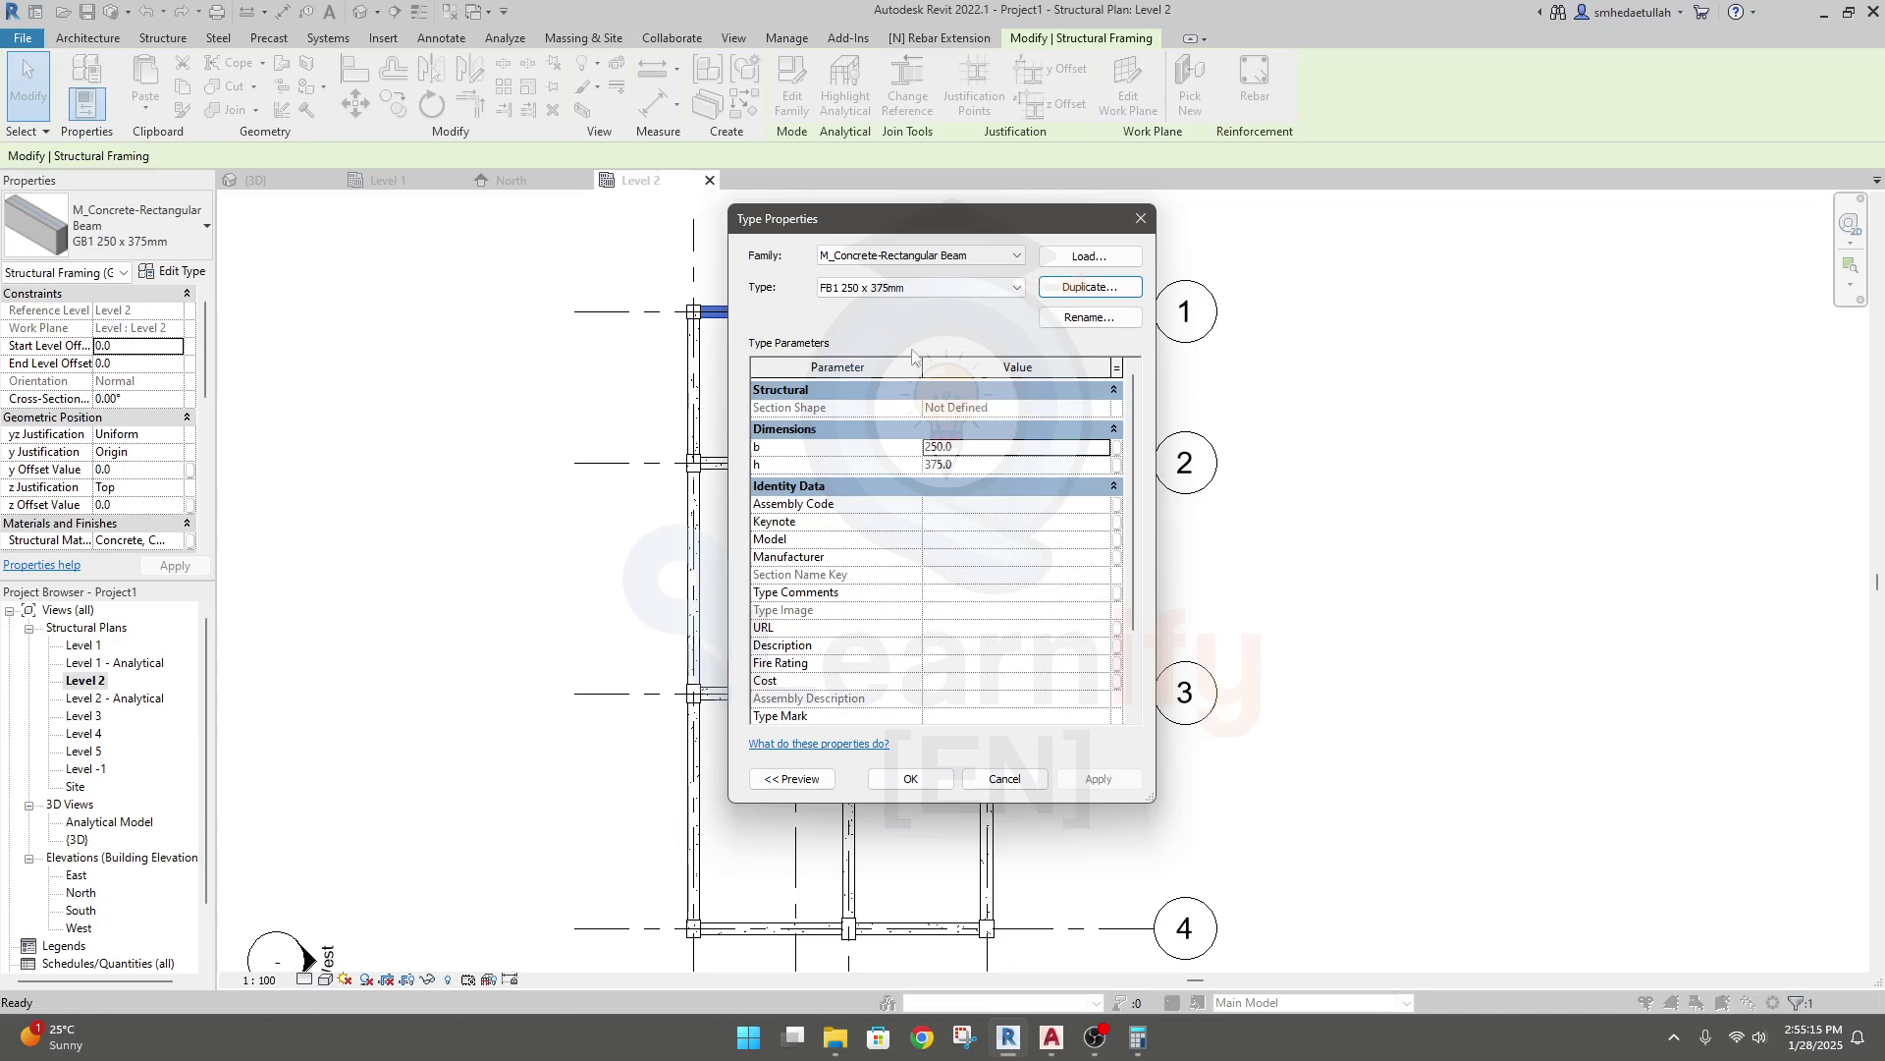
Cancel the type duplication and deselect the beam on grid 1.
drag(957, 228, 1280, 254)
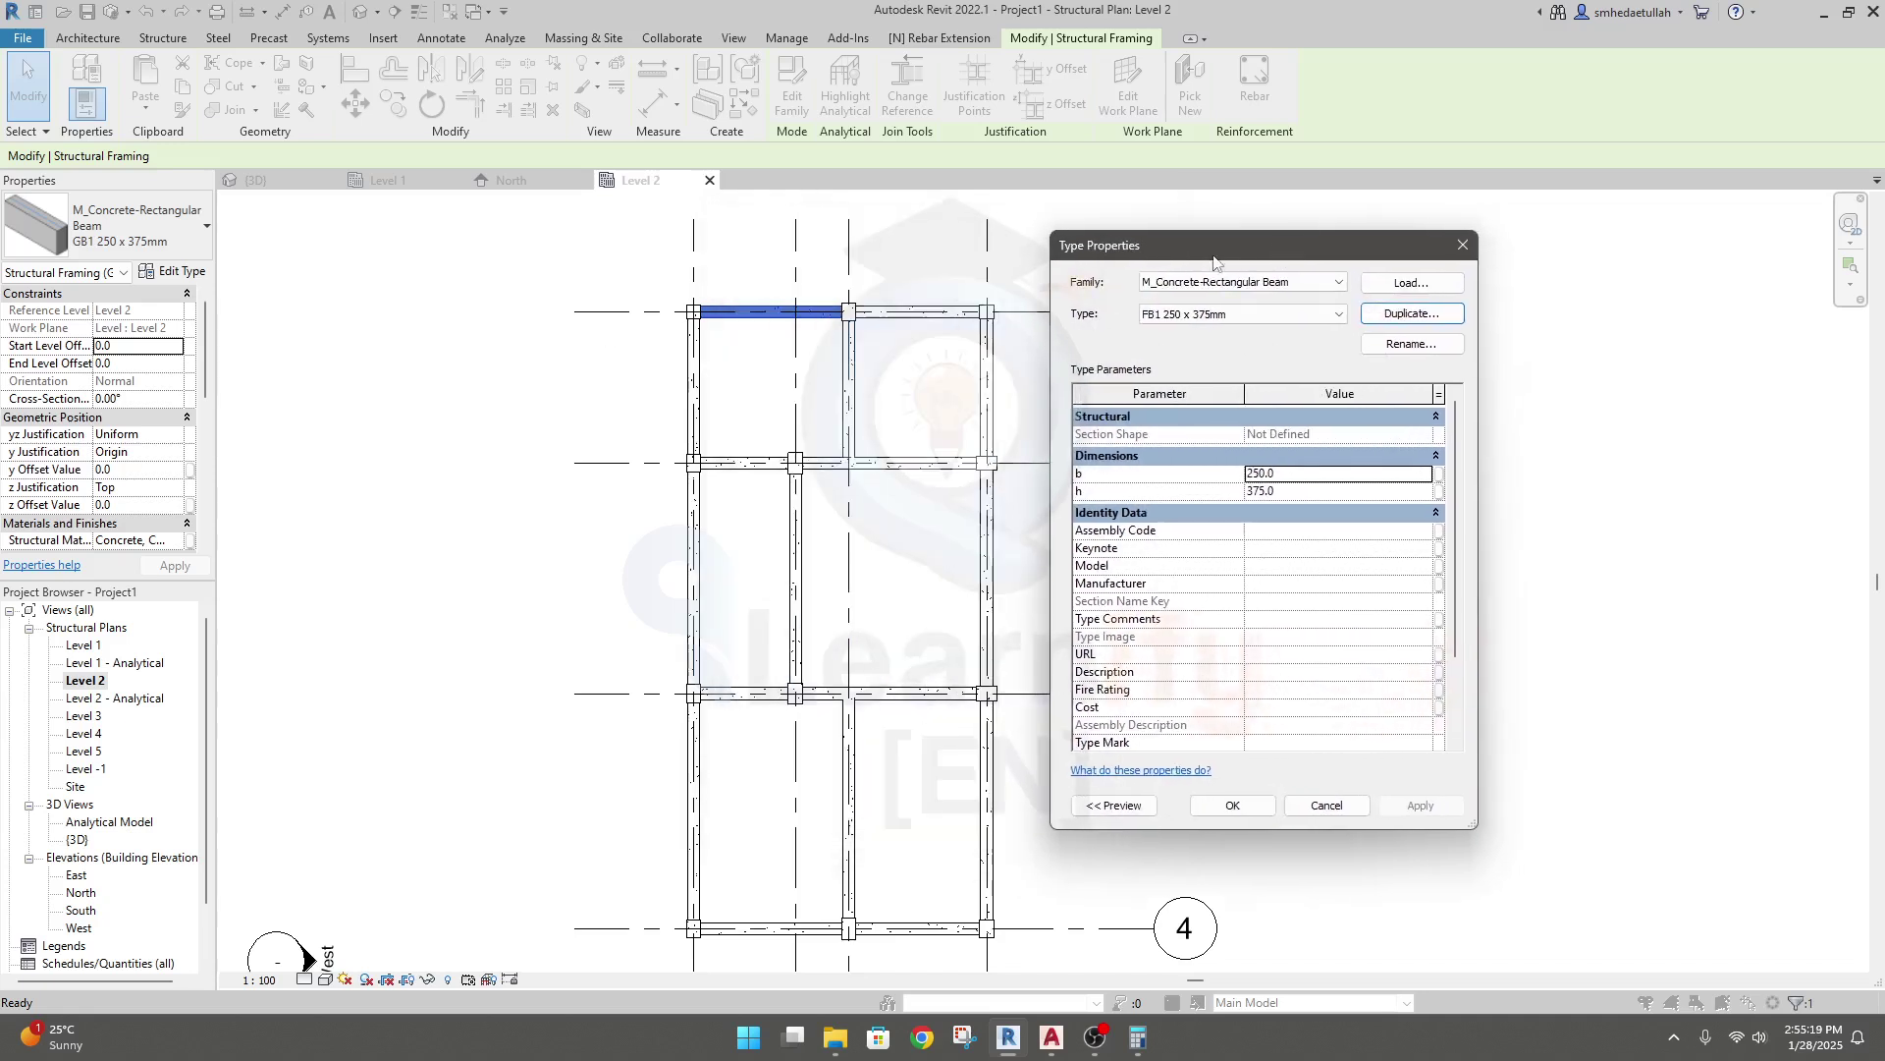
click(509, 401)
click(1325, 804)
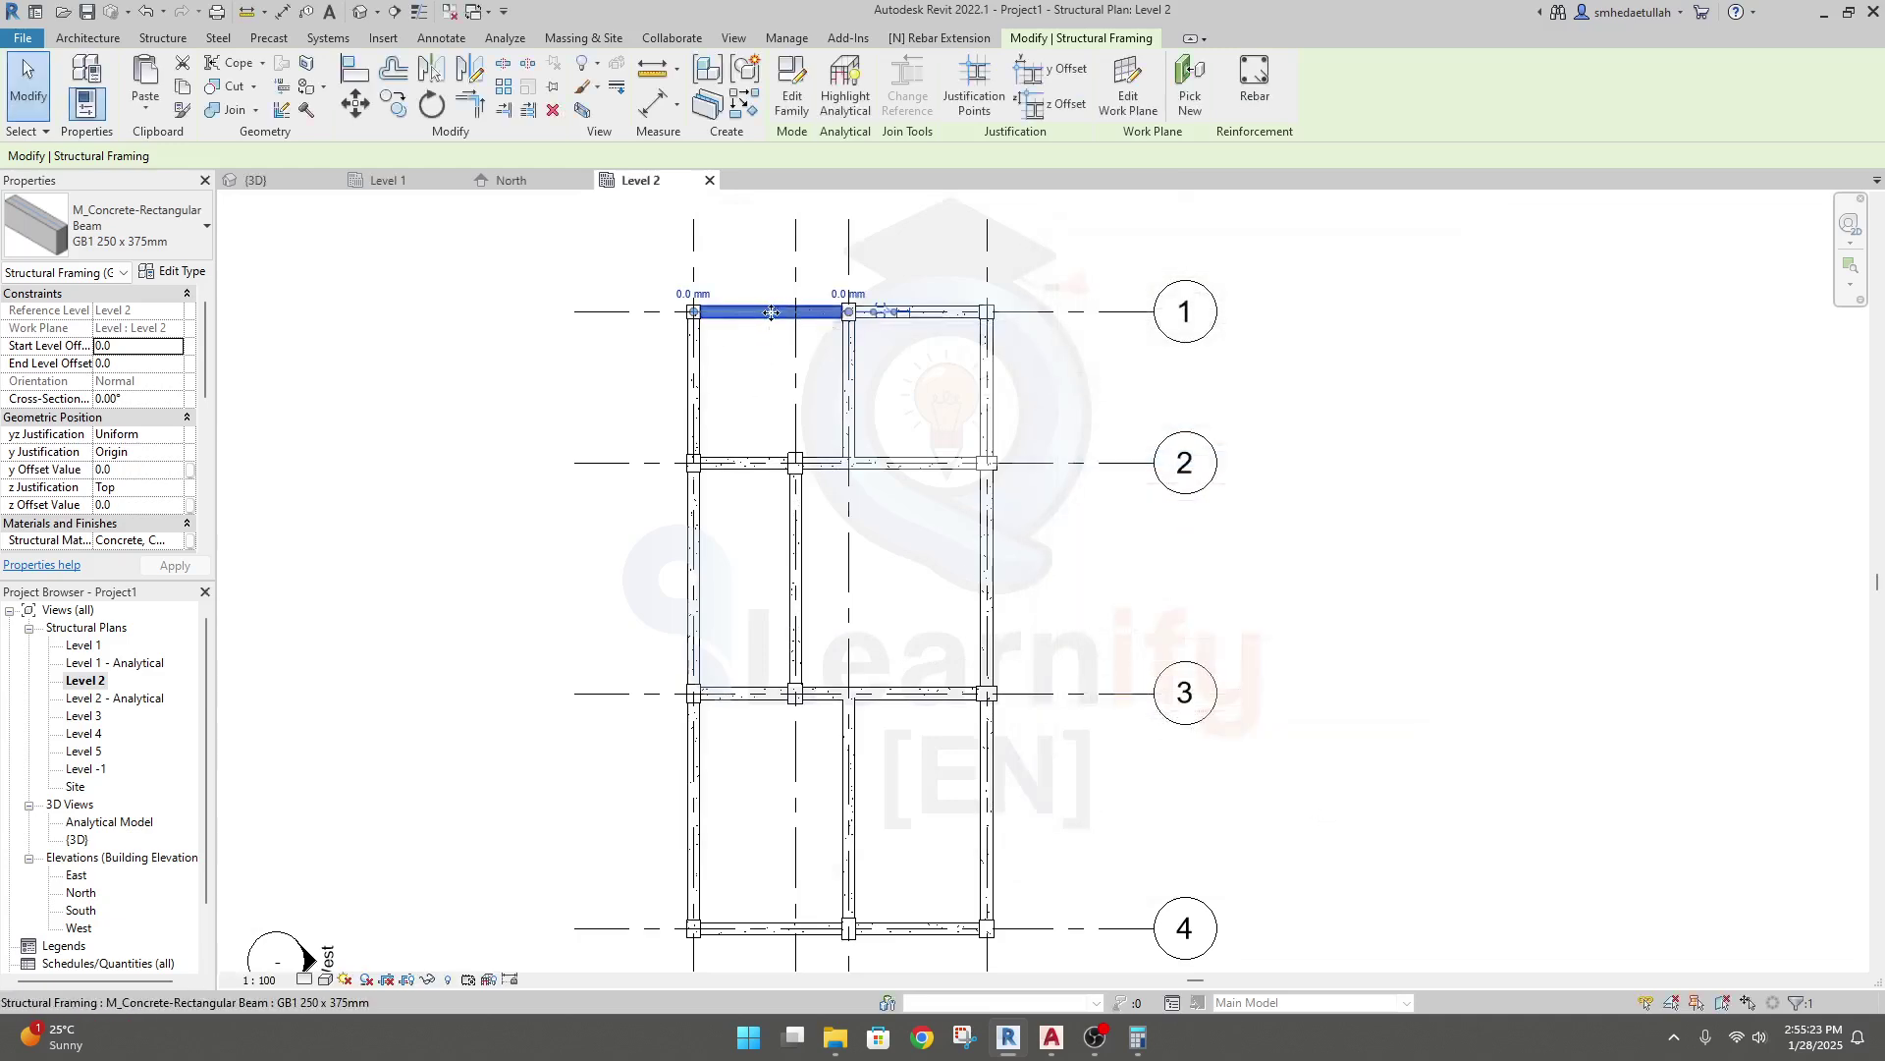
click(491, 382)
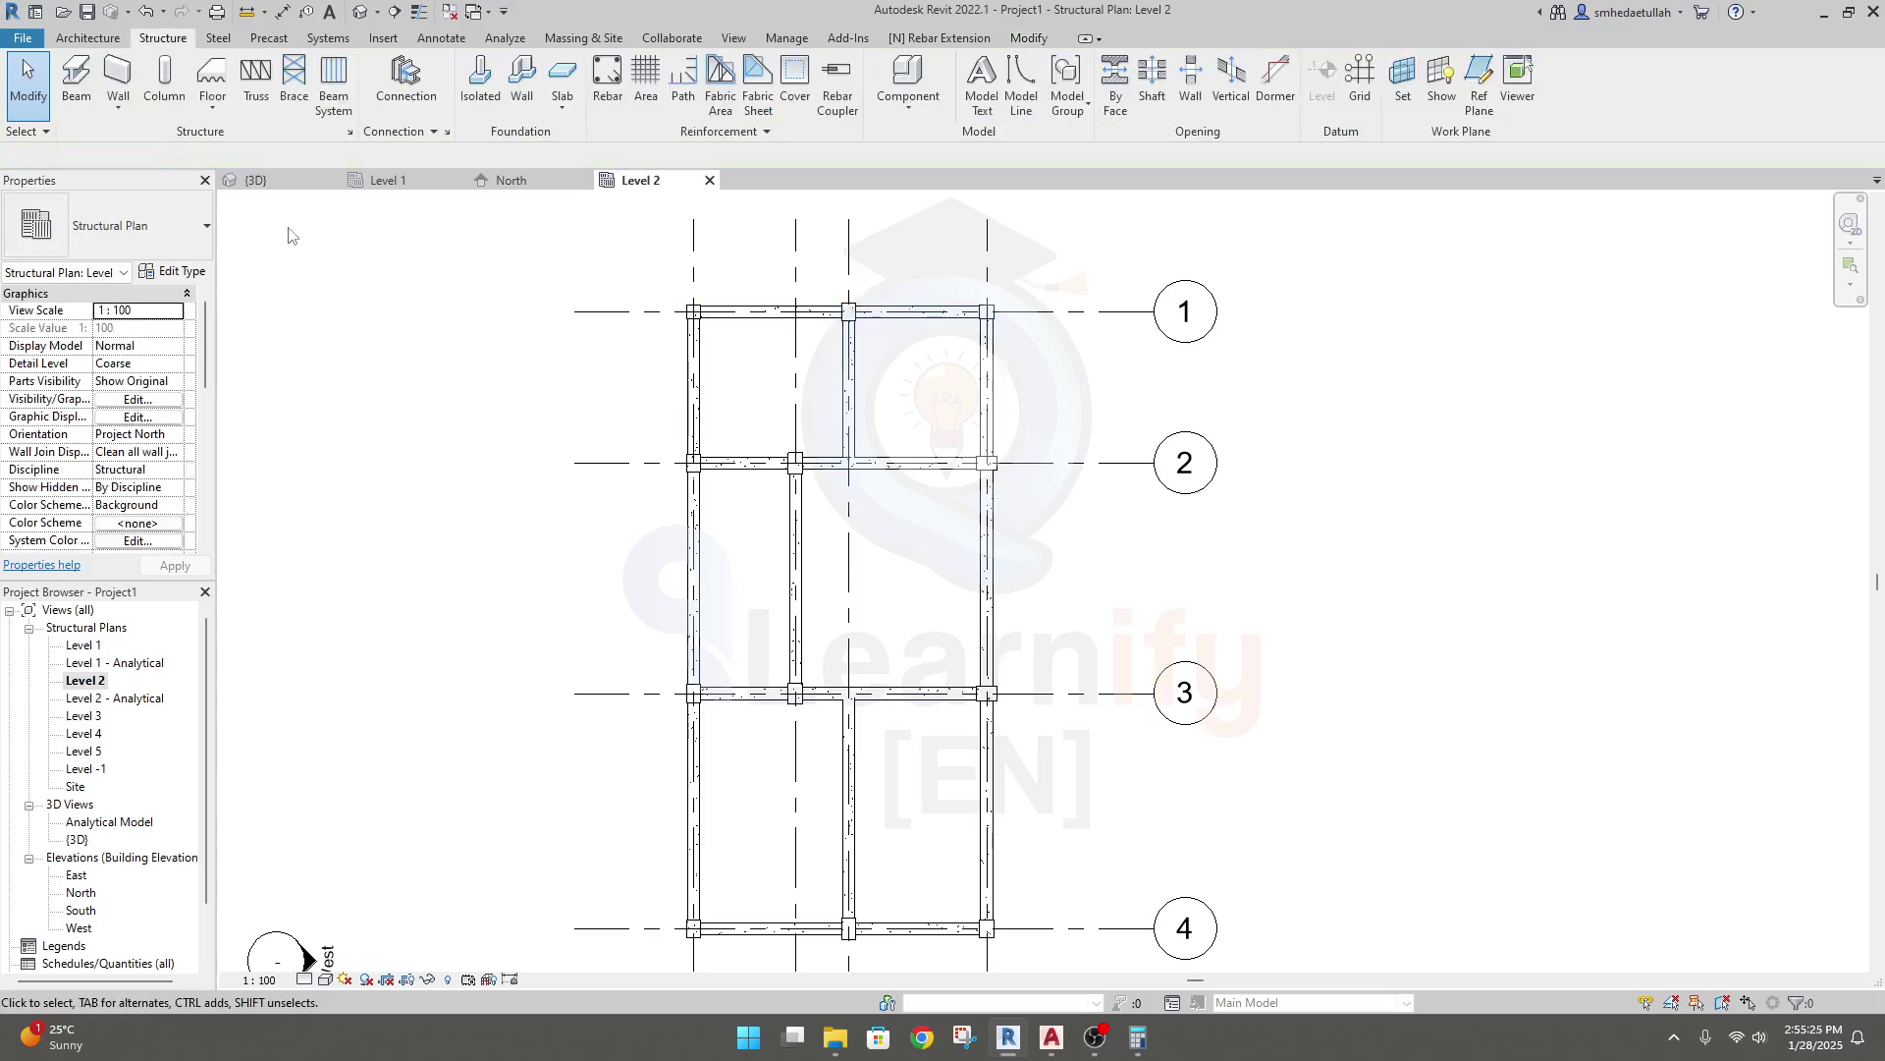
Start the Beam tool and duplicate the GB1 250 x 375mm type as "FB1 250 x 375mm".
click(76, 77)
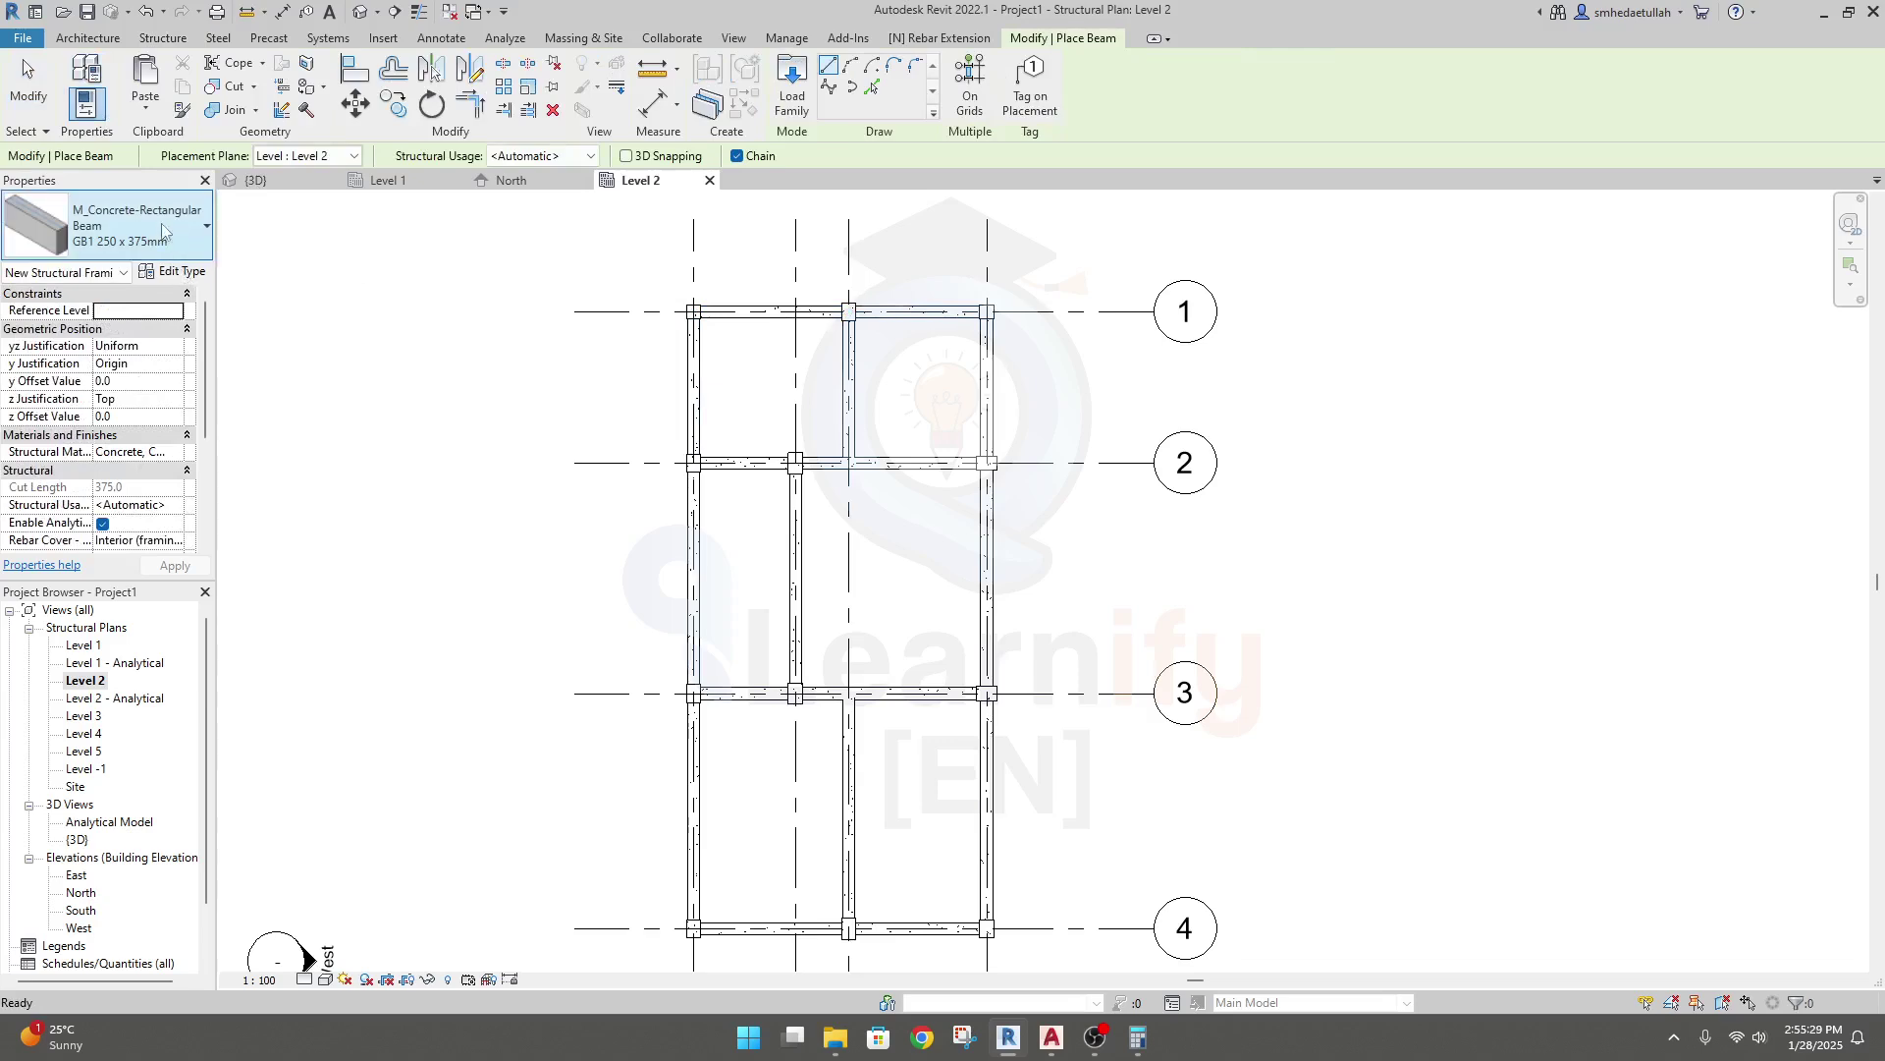
click(206, 227)
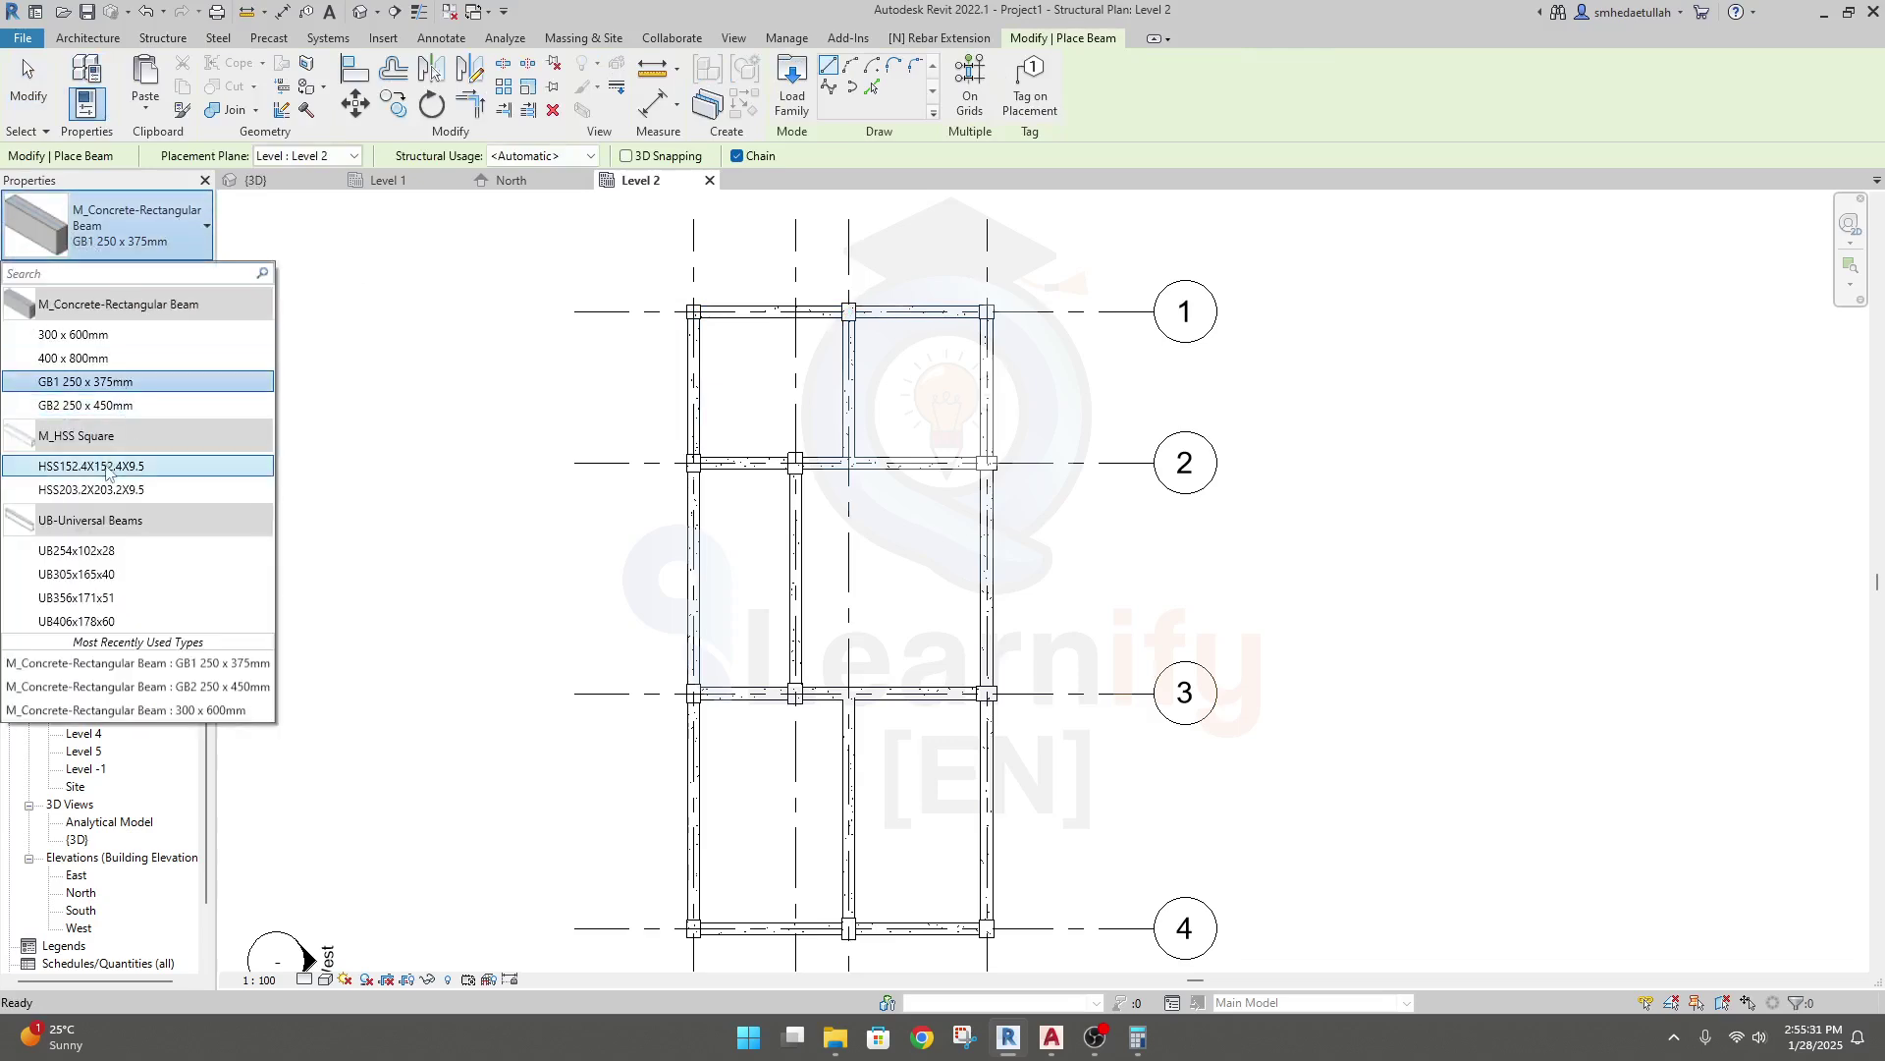
click(135, 349)
click(168, 273)
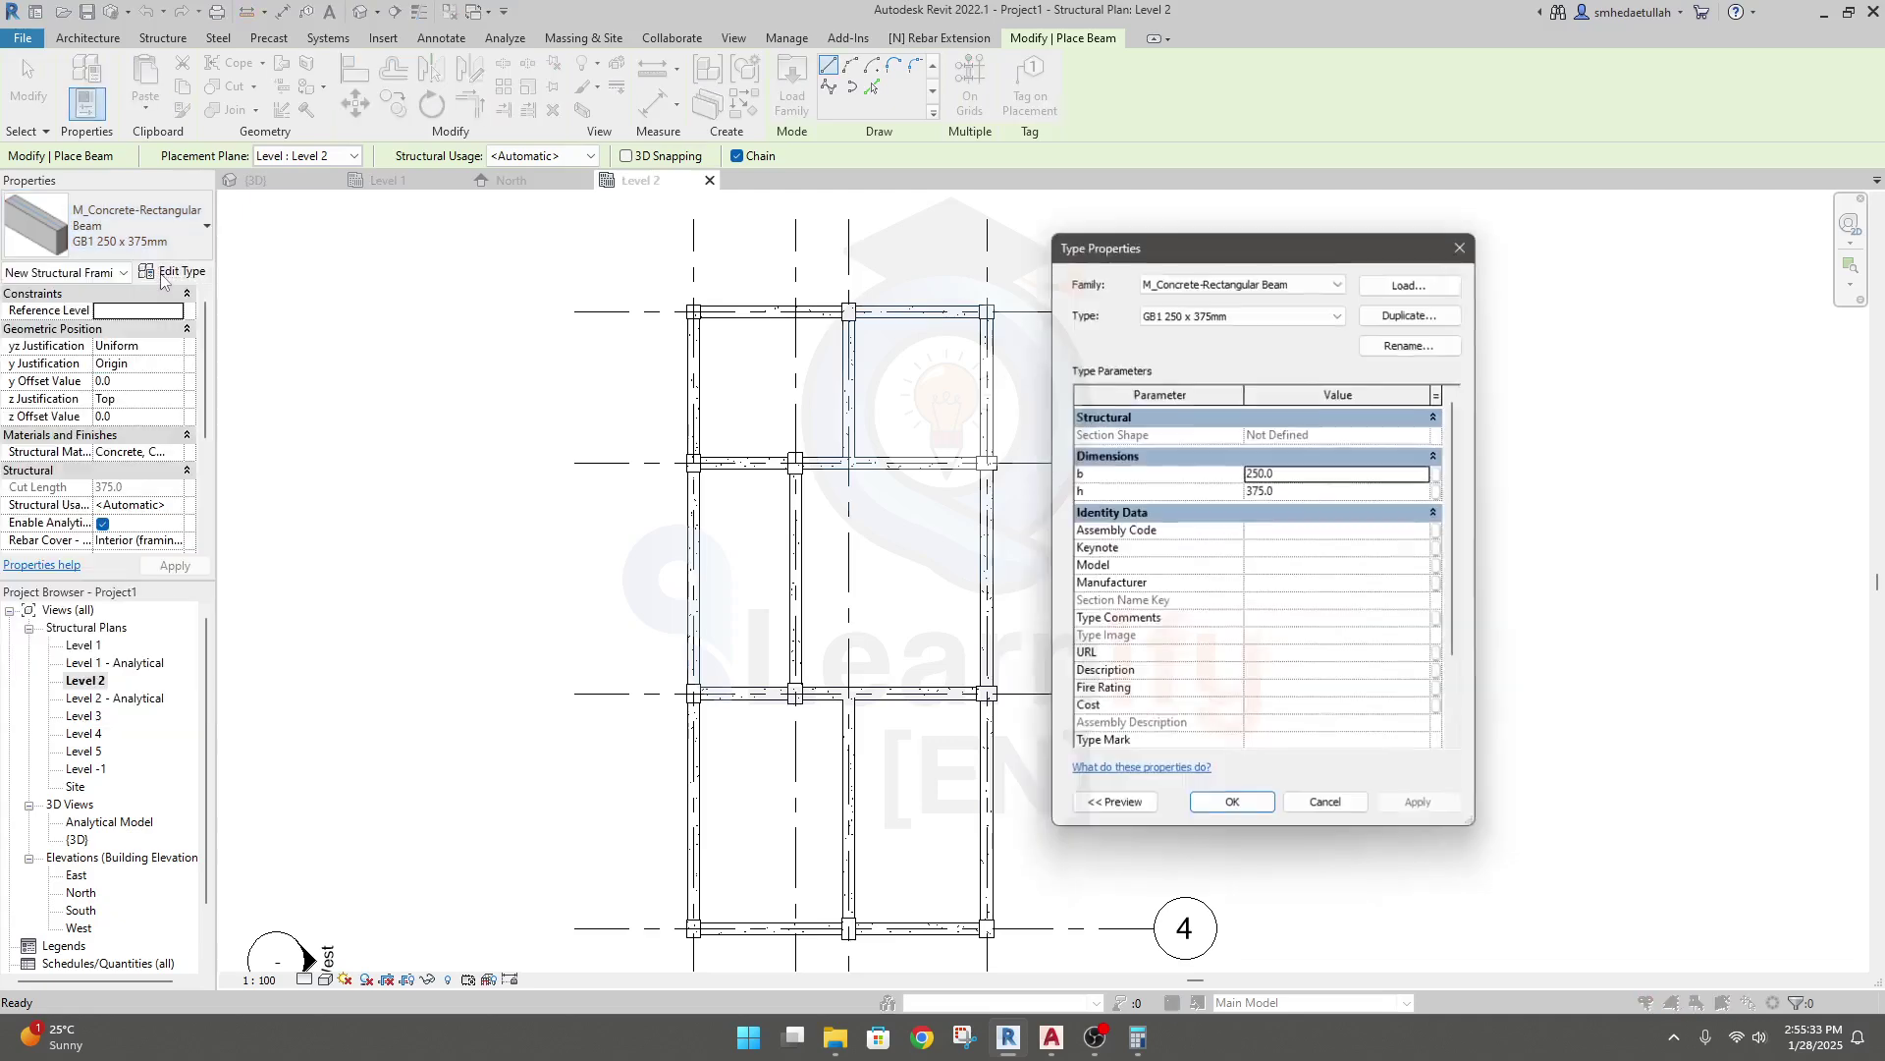
click(1388, 322)
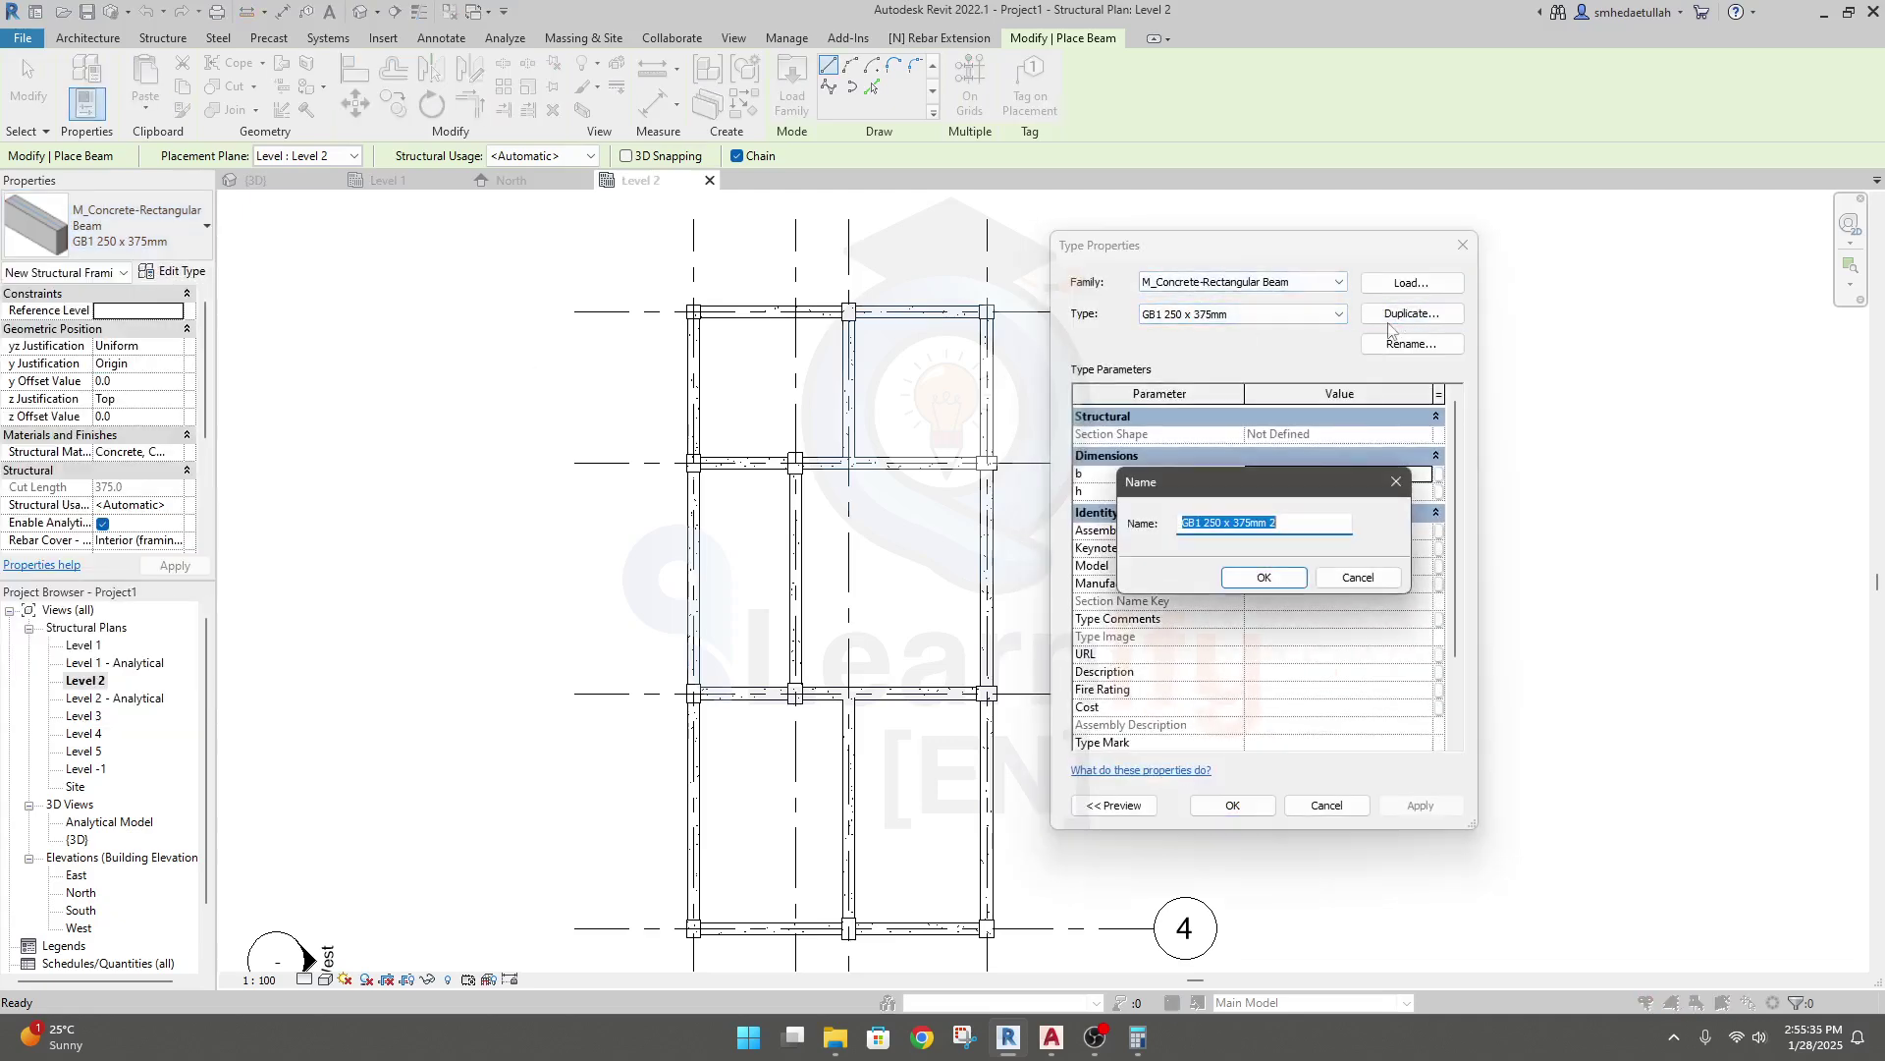
click(1197, 524)
click(1179, 521)
key(Delete)
text(F)
key(BackSpace)
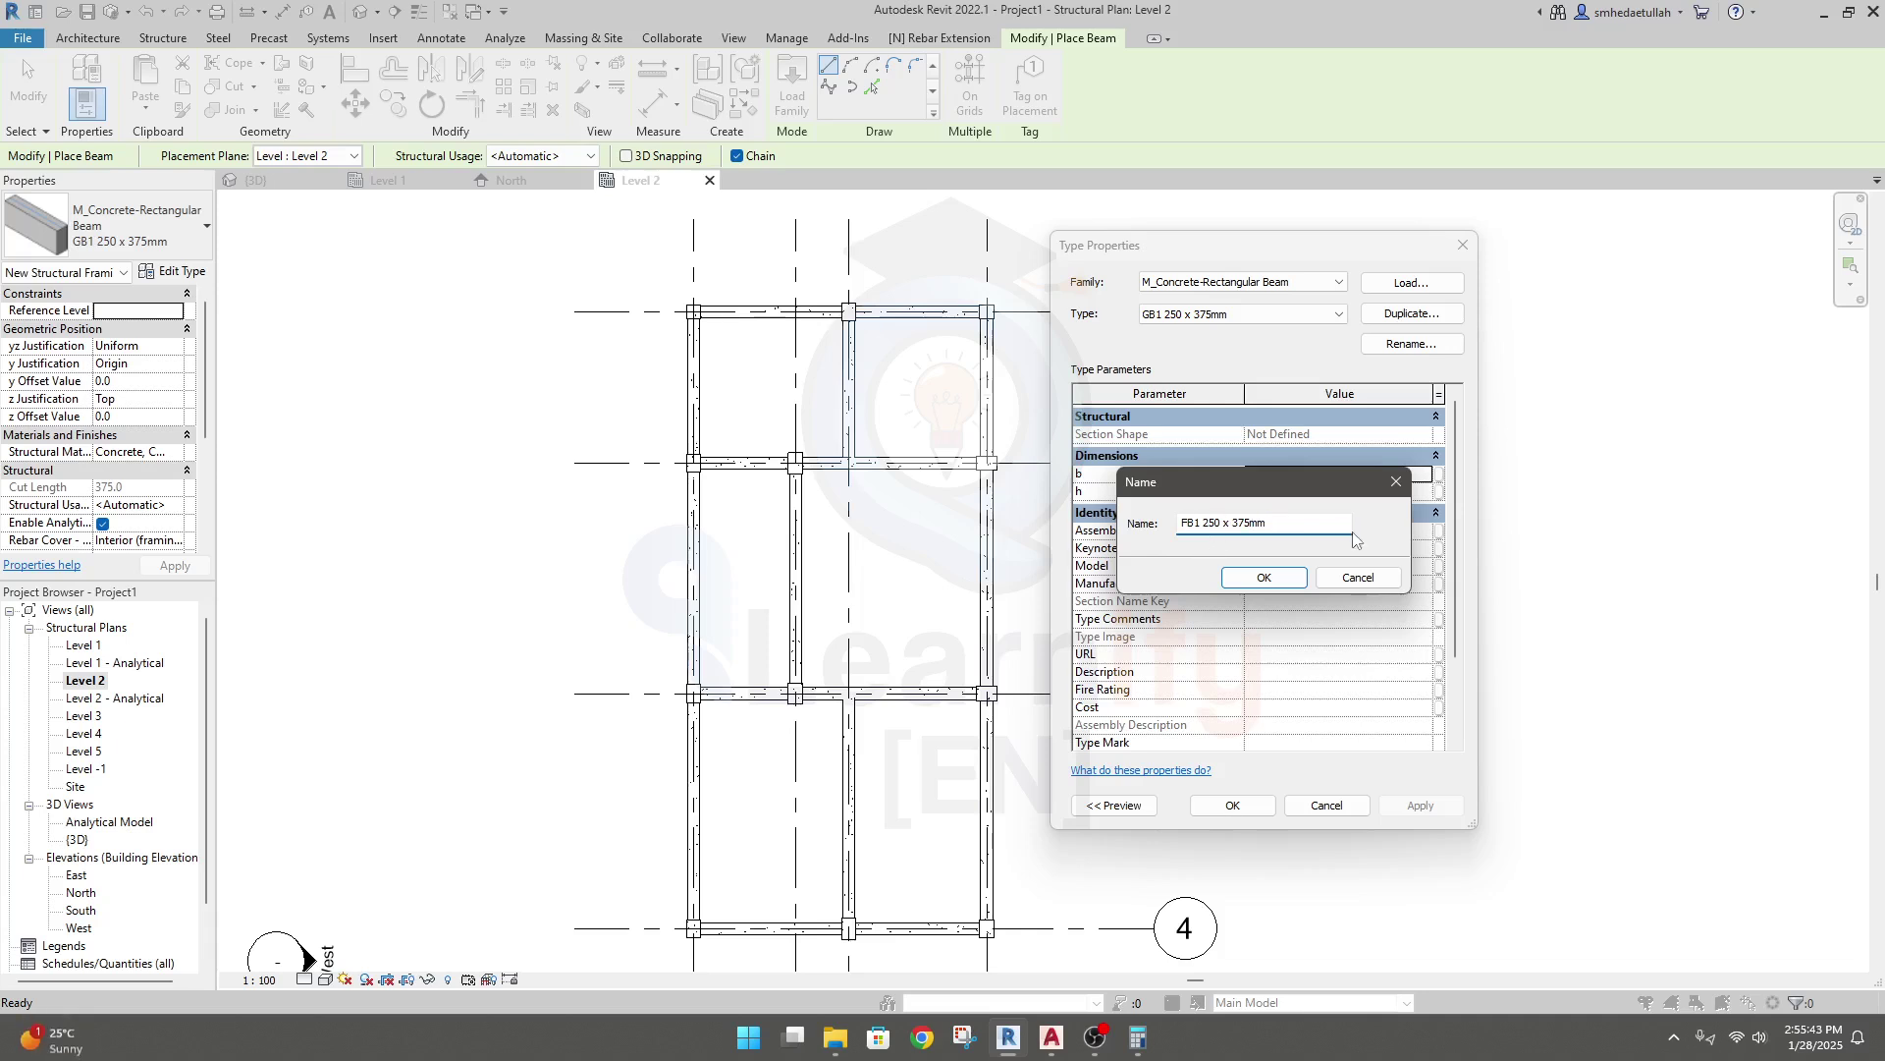
click(1269, 578)
click(1232, 804)
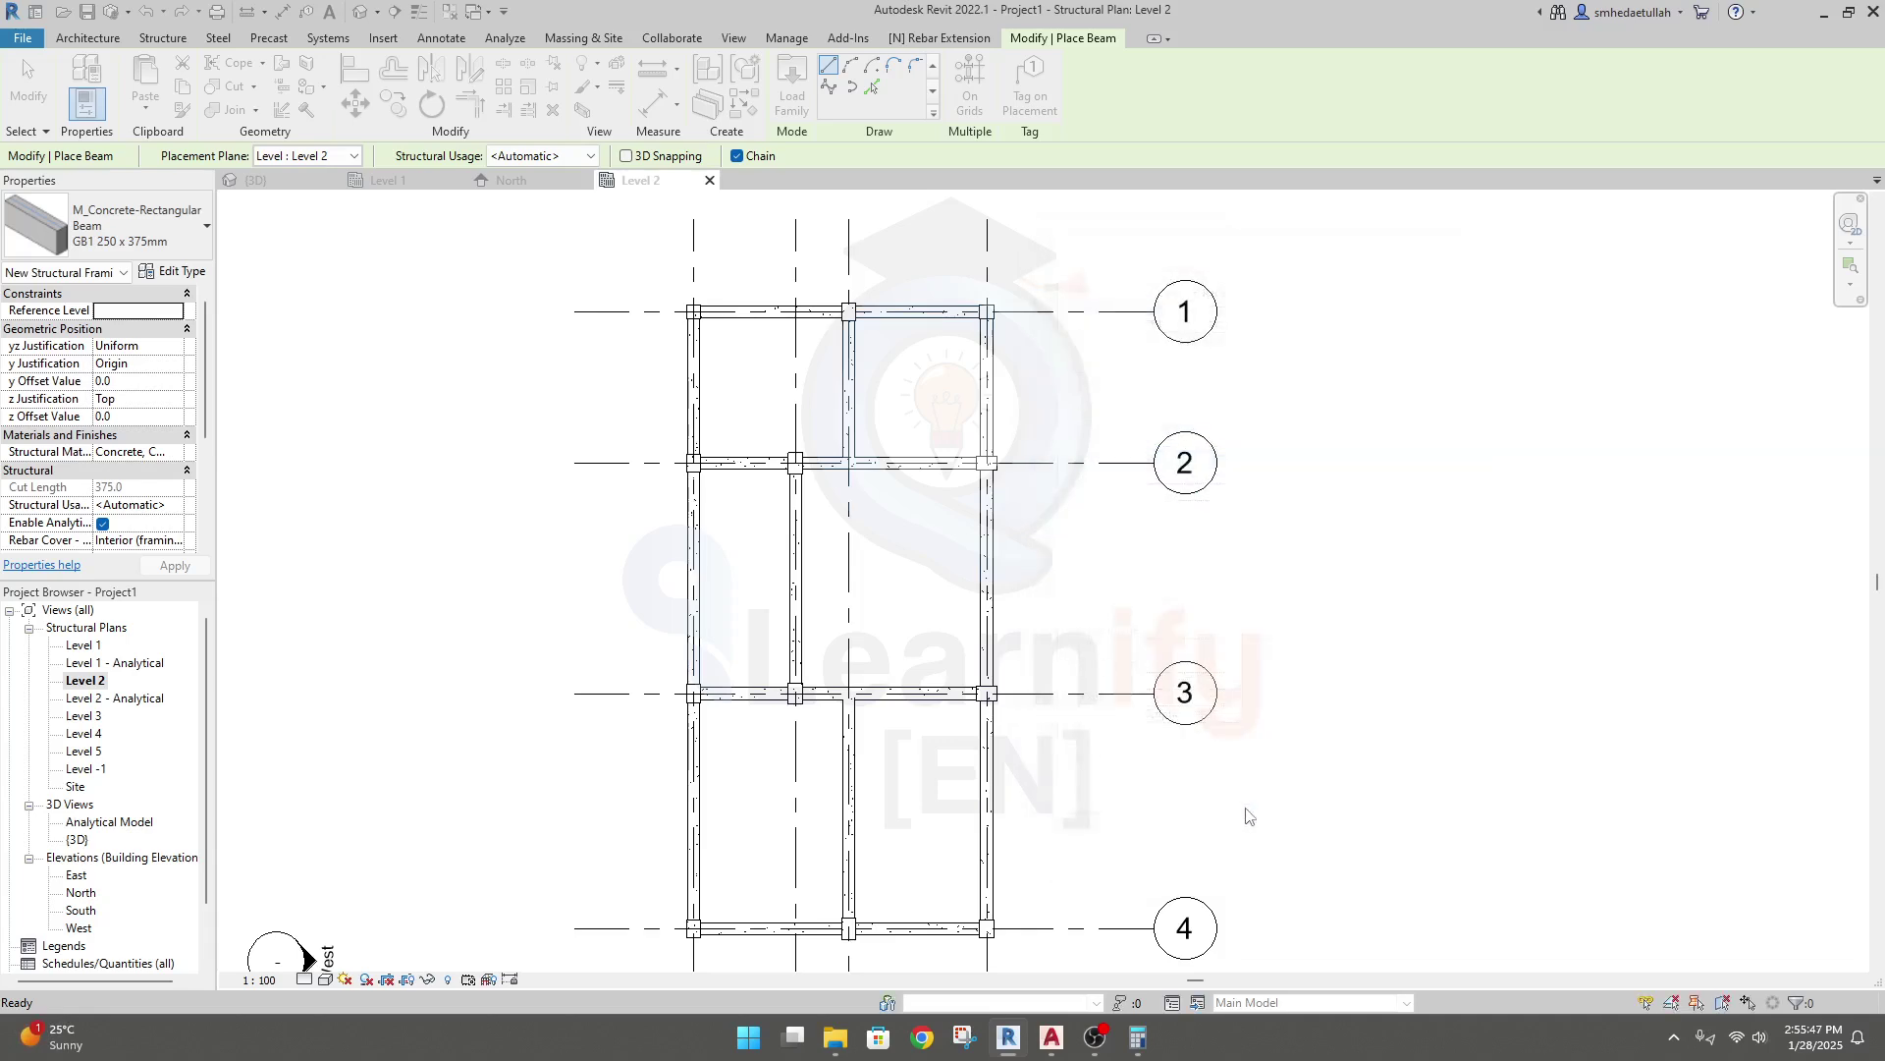
click(174, 271)
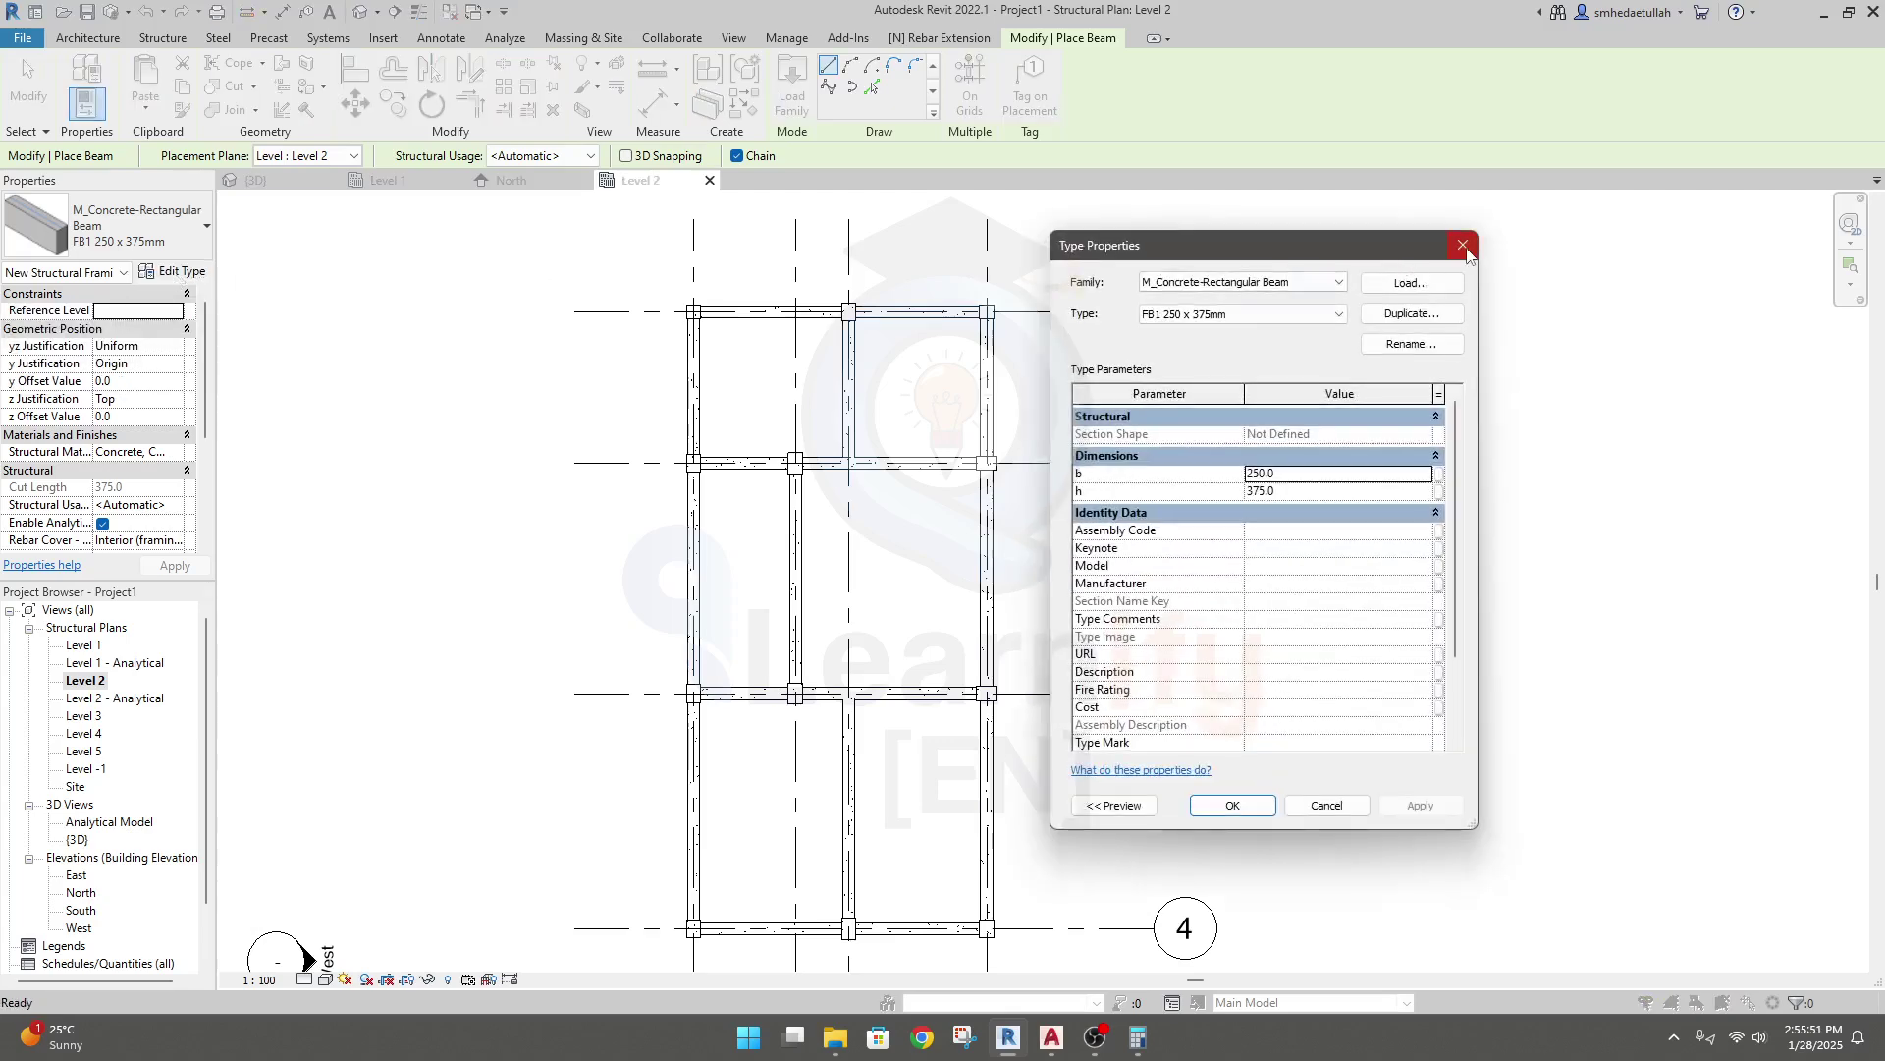
click(1463, 246)
Duplicate the GB2 250 x 450mm beam type as "FB2 250 x 450mm" and leave the Beam tool.
click(200, 236)
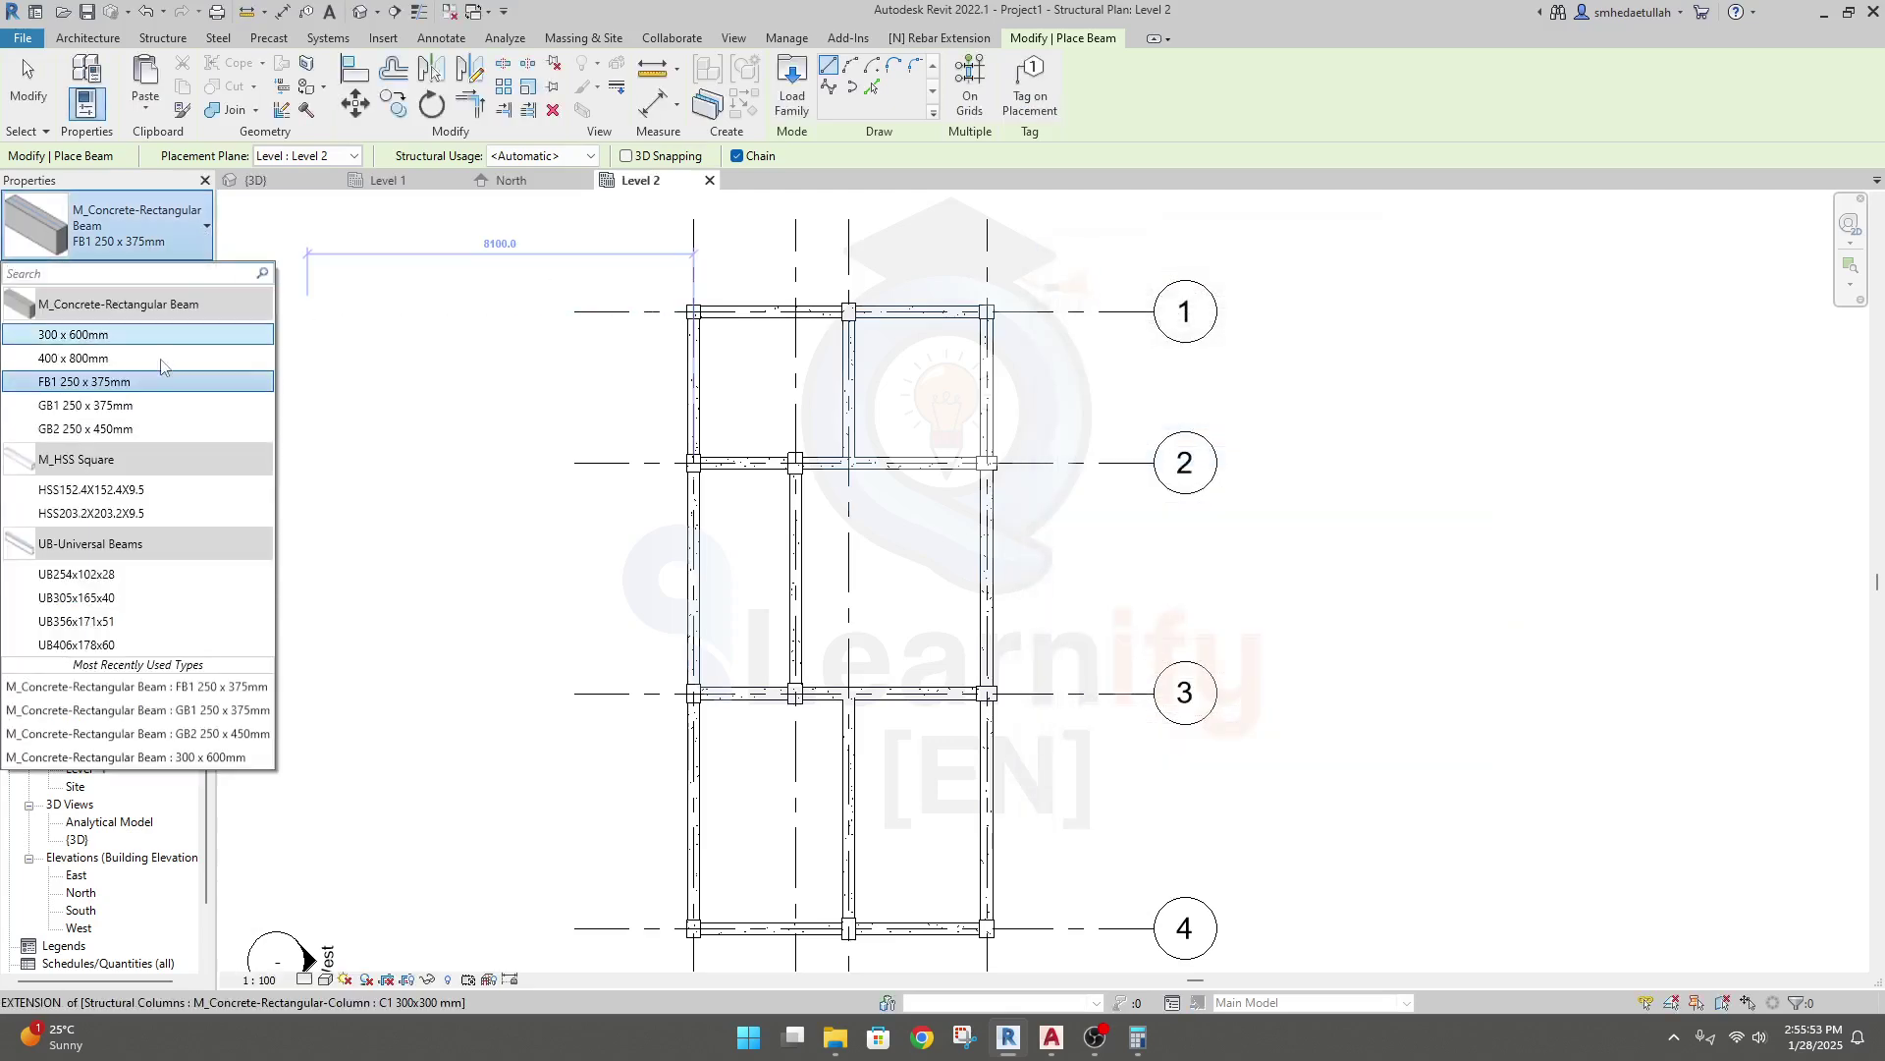
click(126, 429)
click(175, 271)
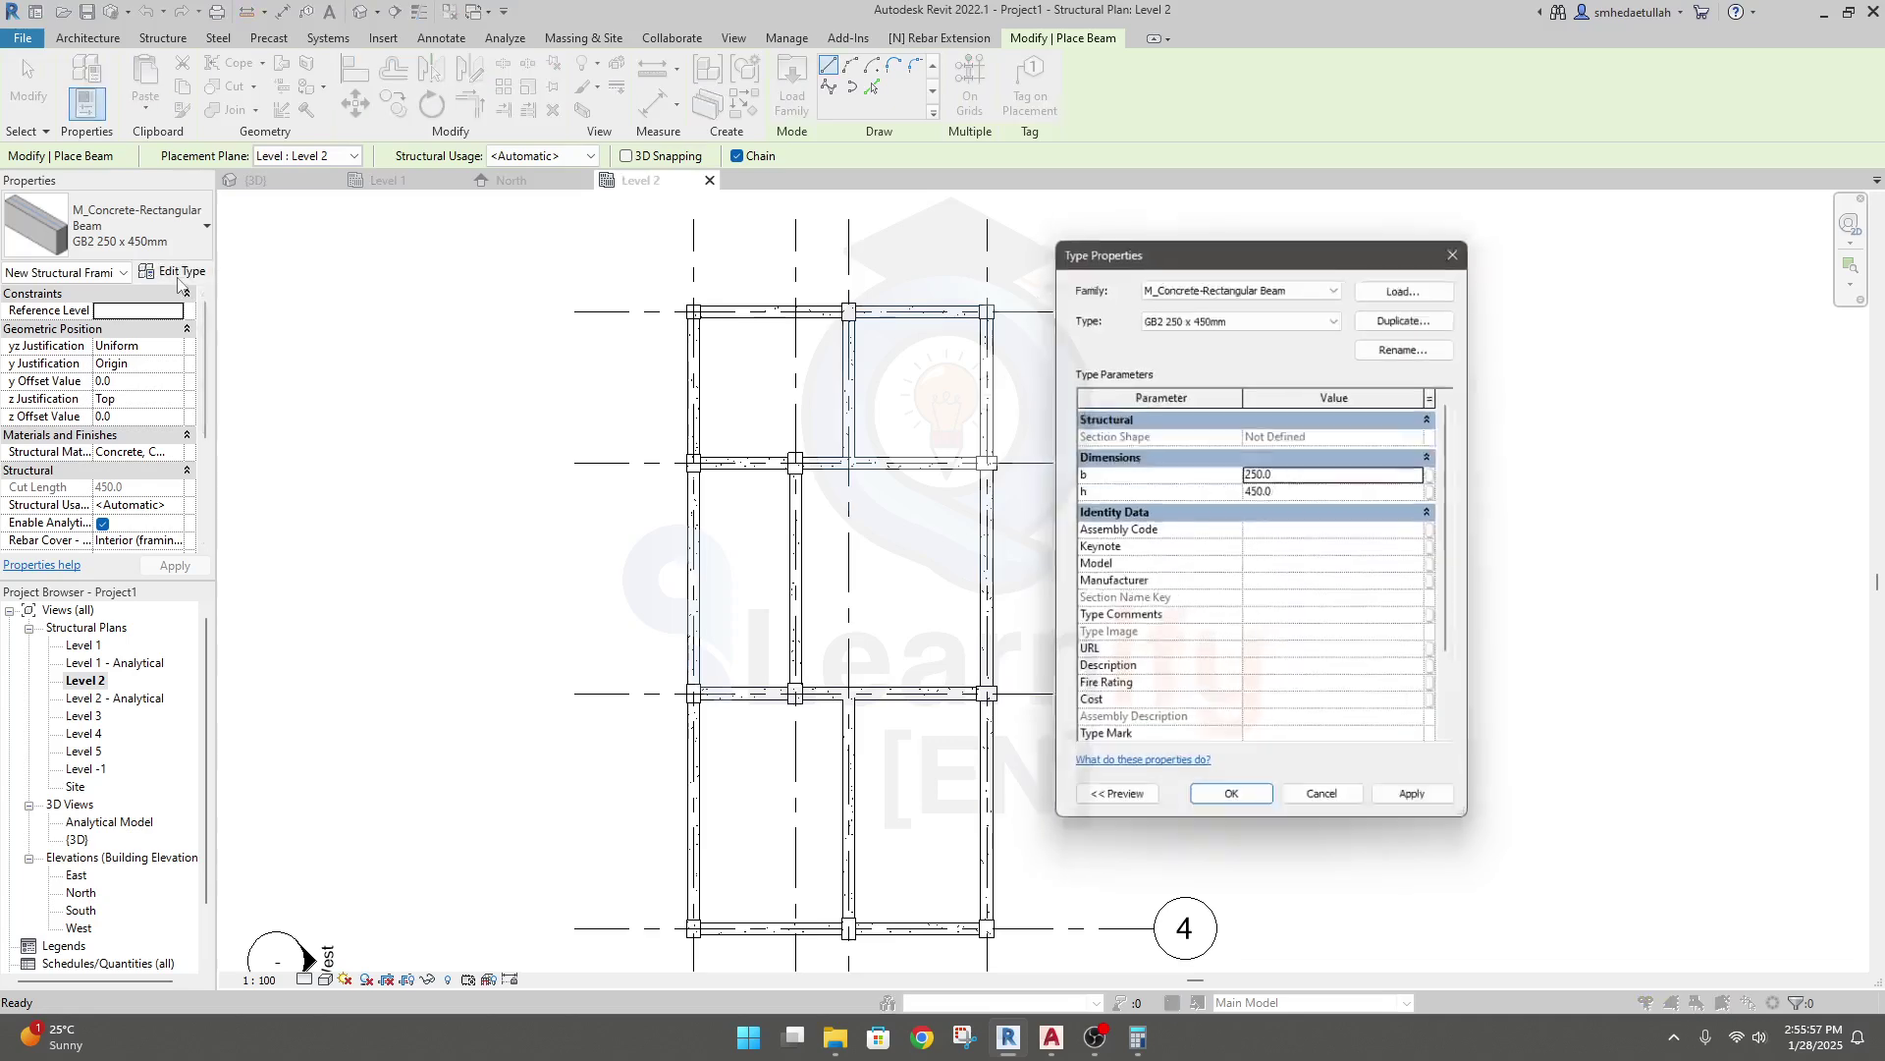
click(1412, 314)
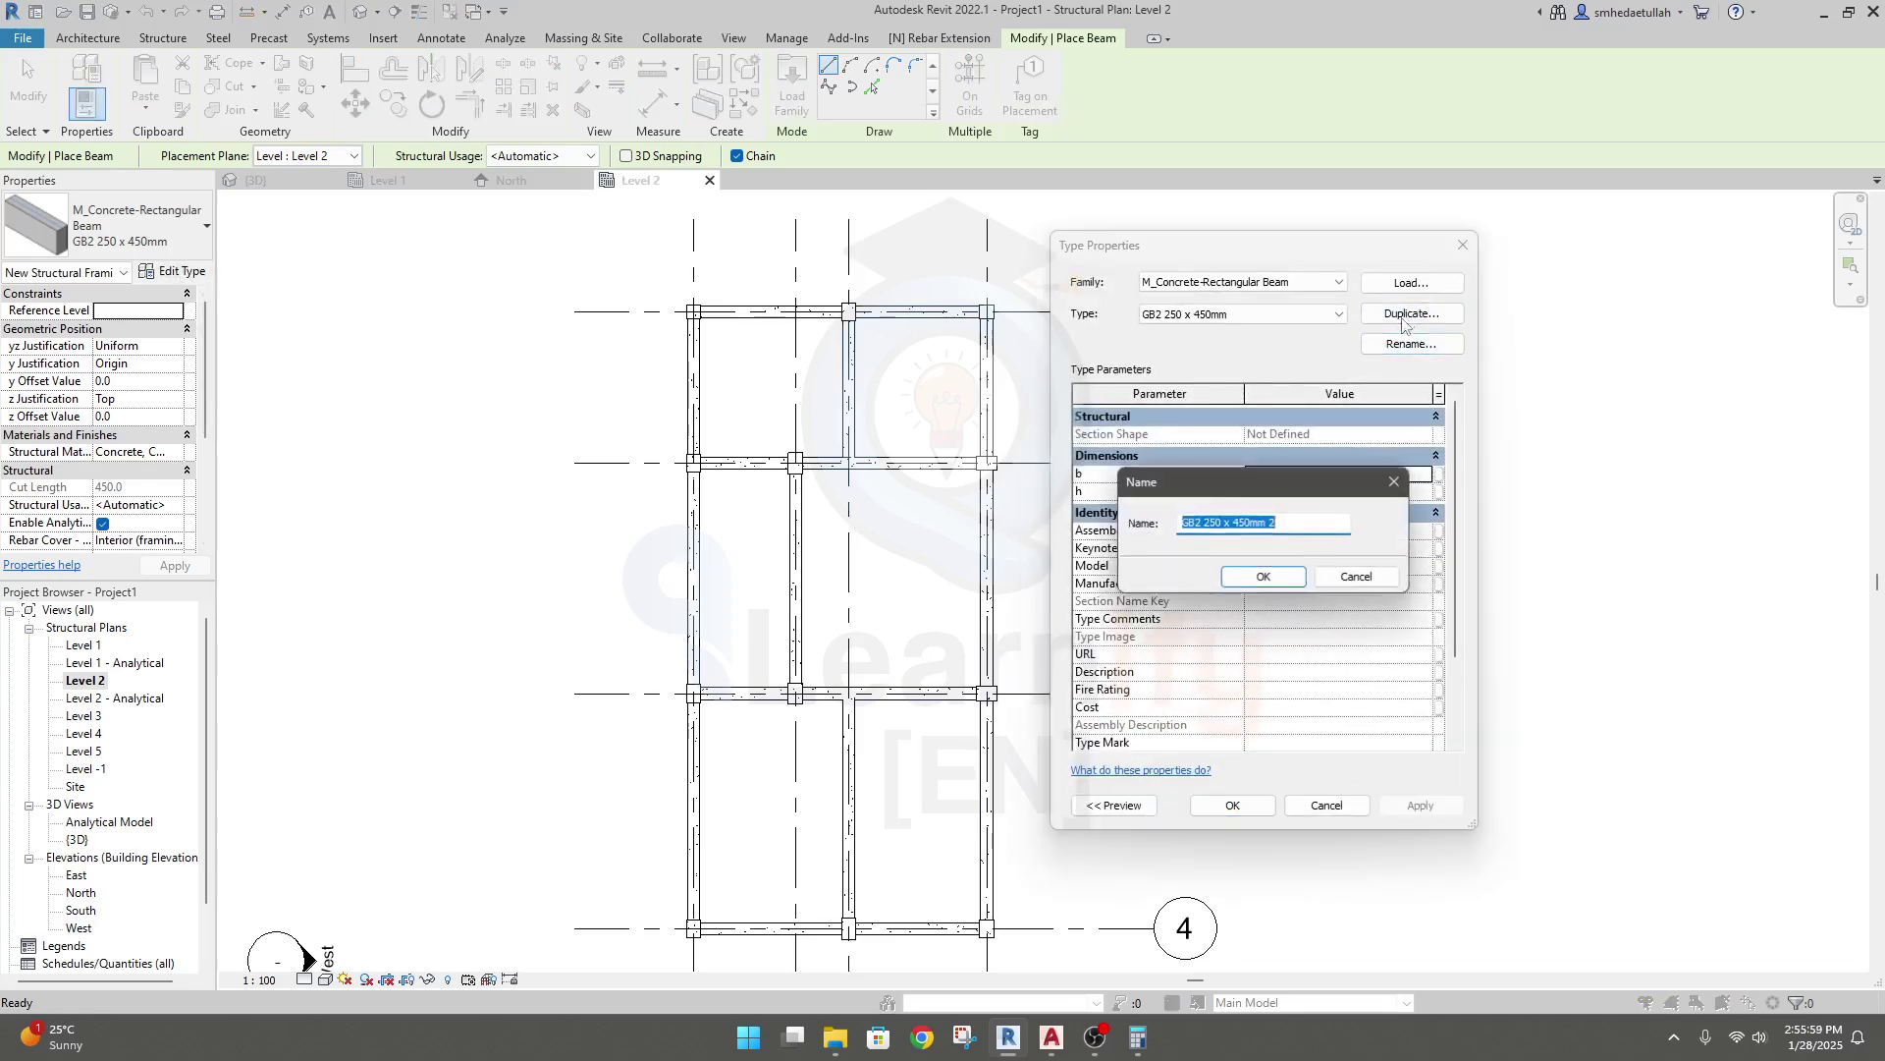
click(1198, 523)
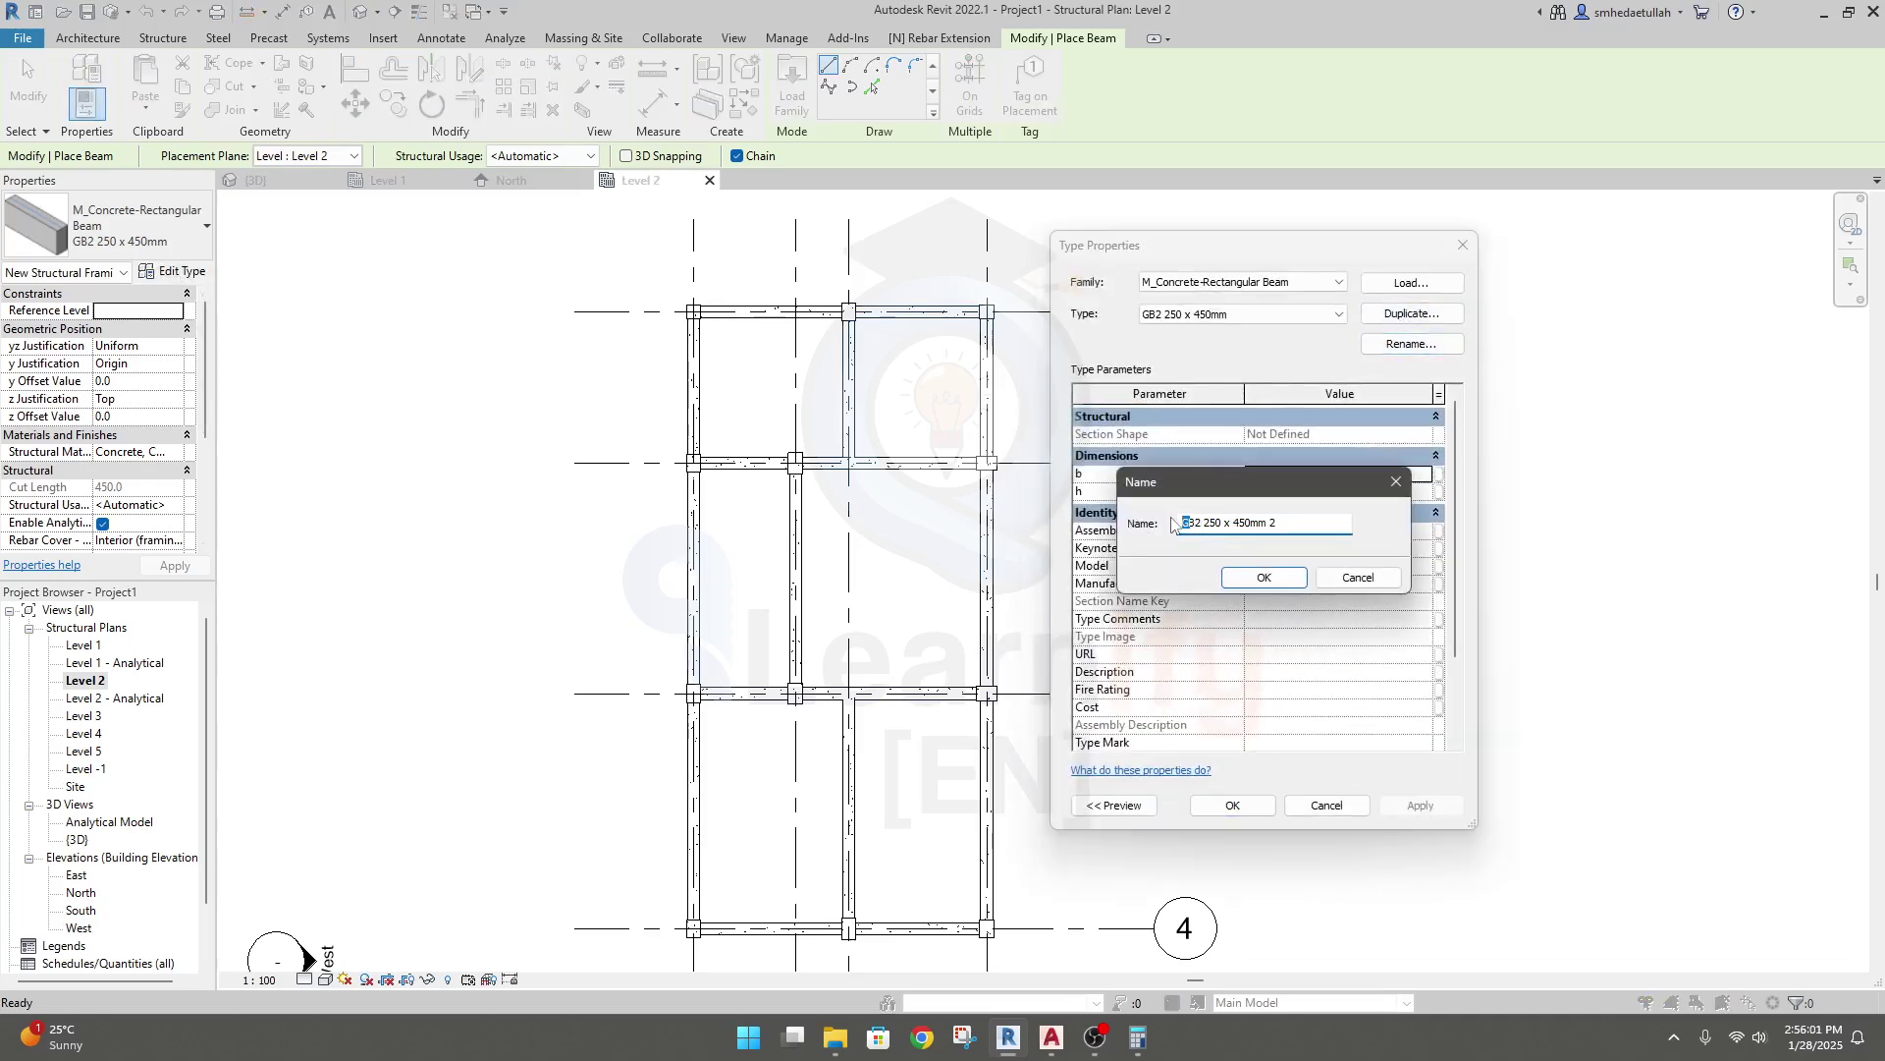
text(F)
click(1266, 579)
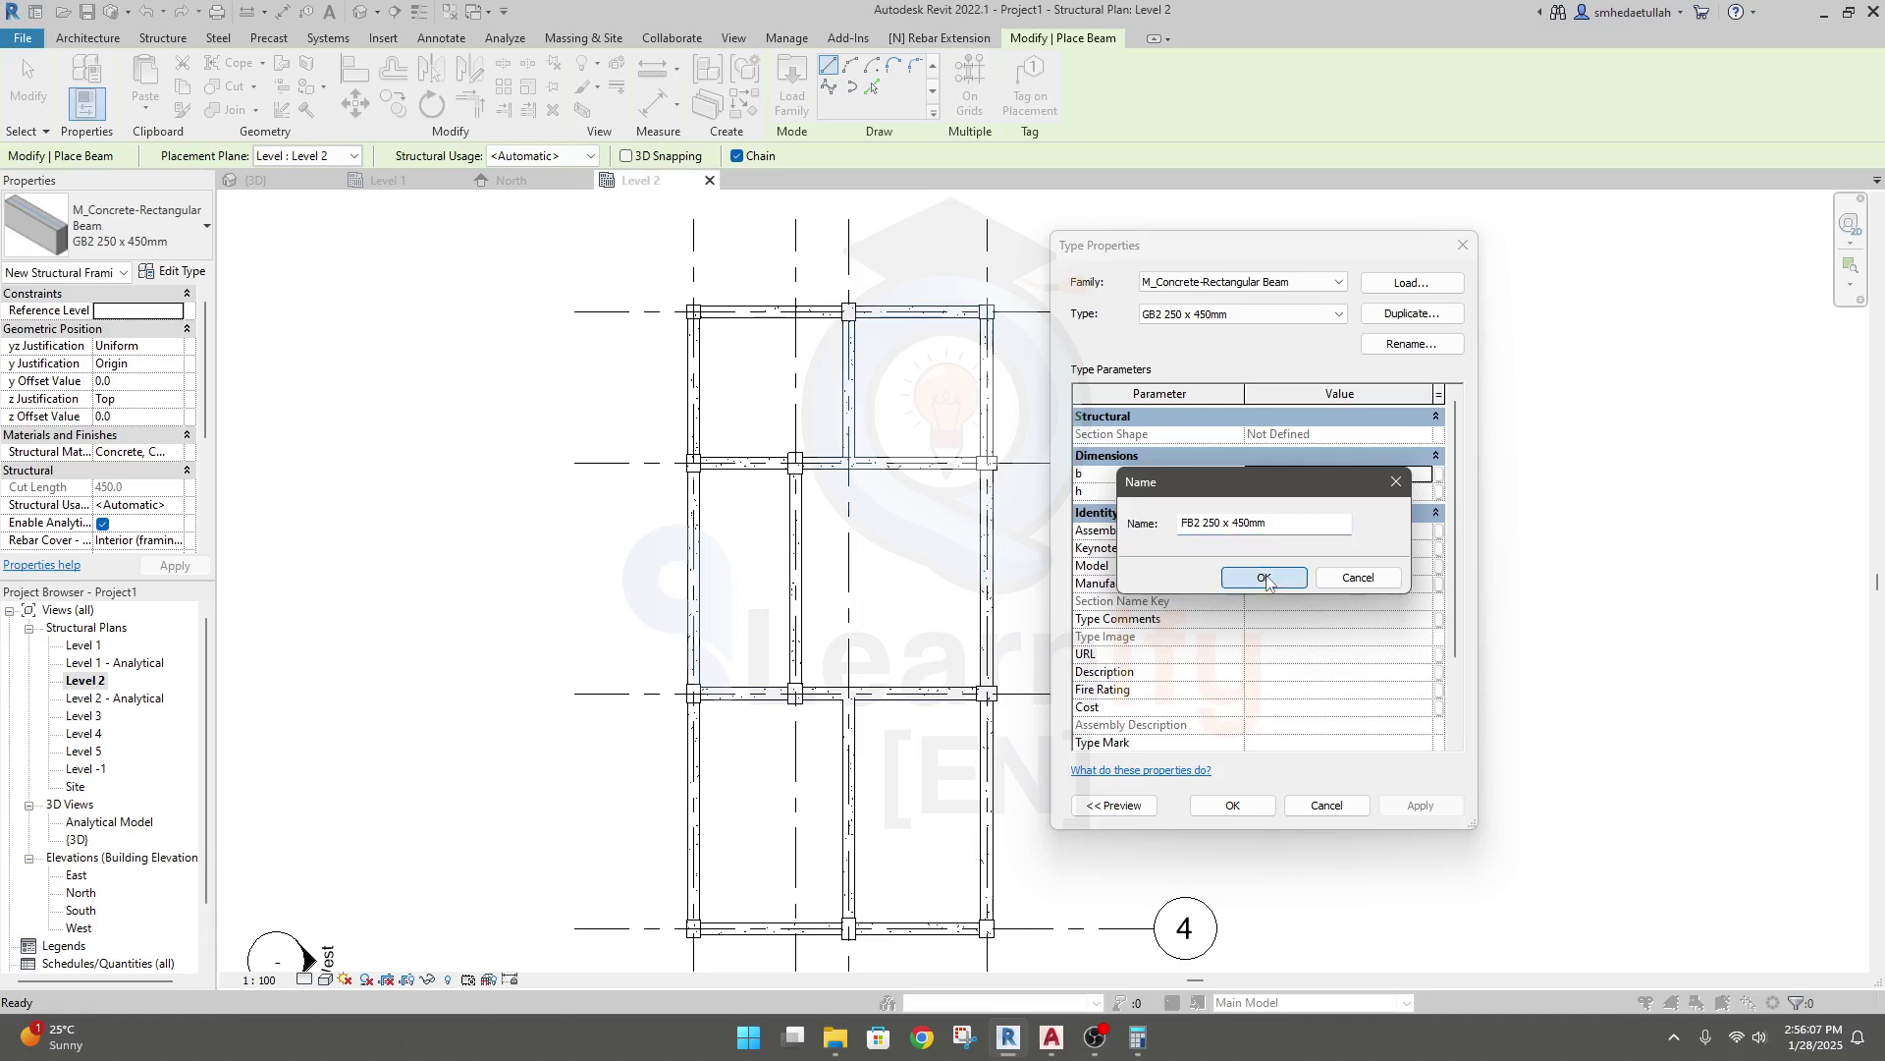
click(1266, 578)
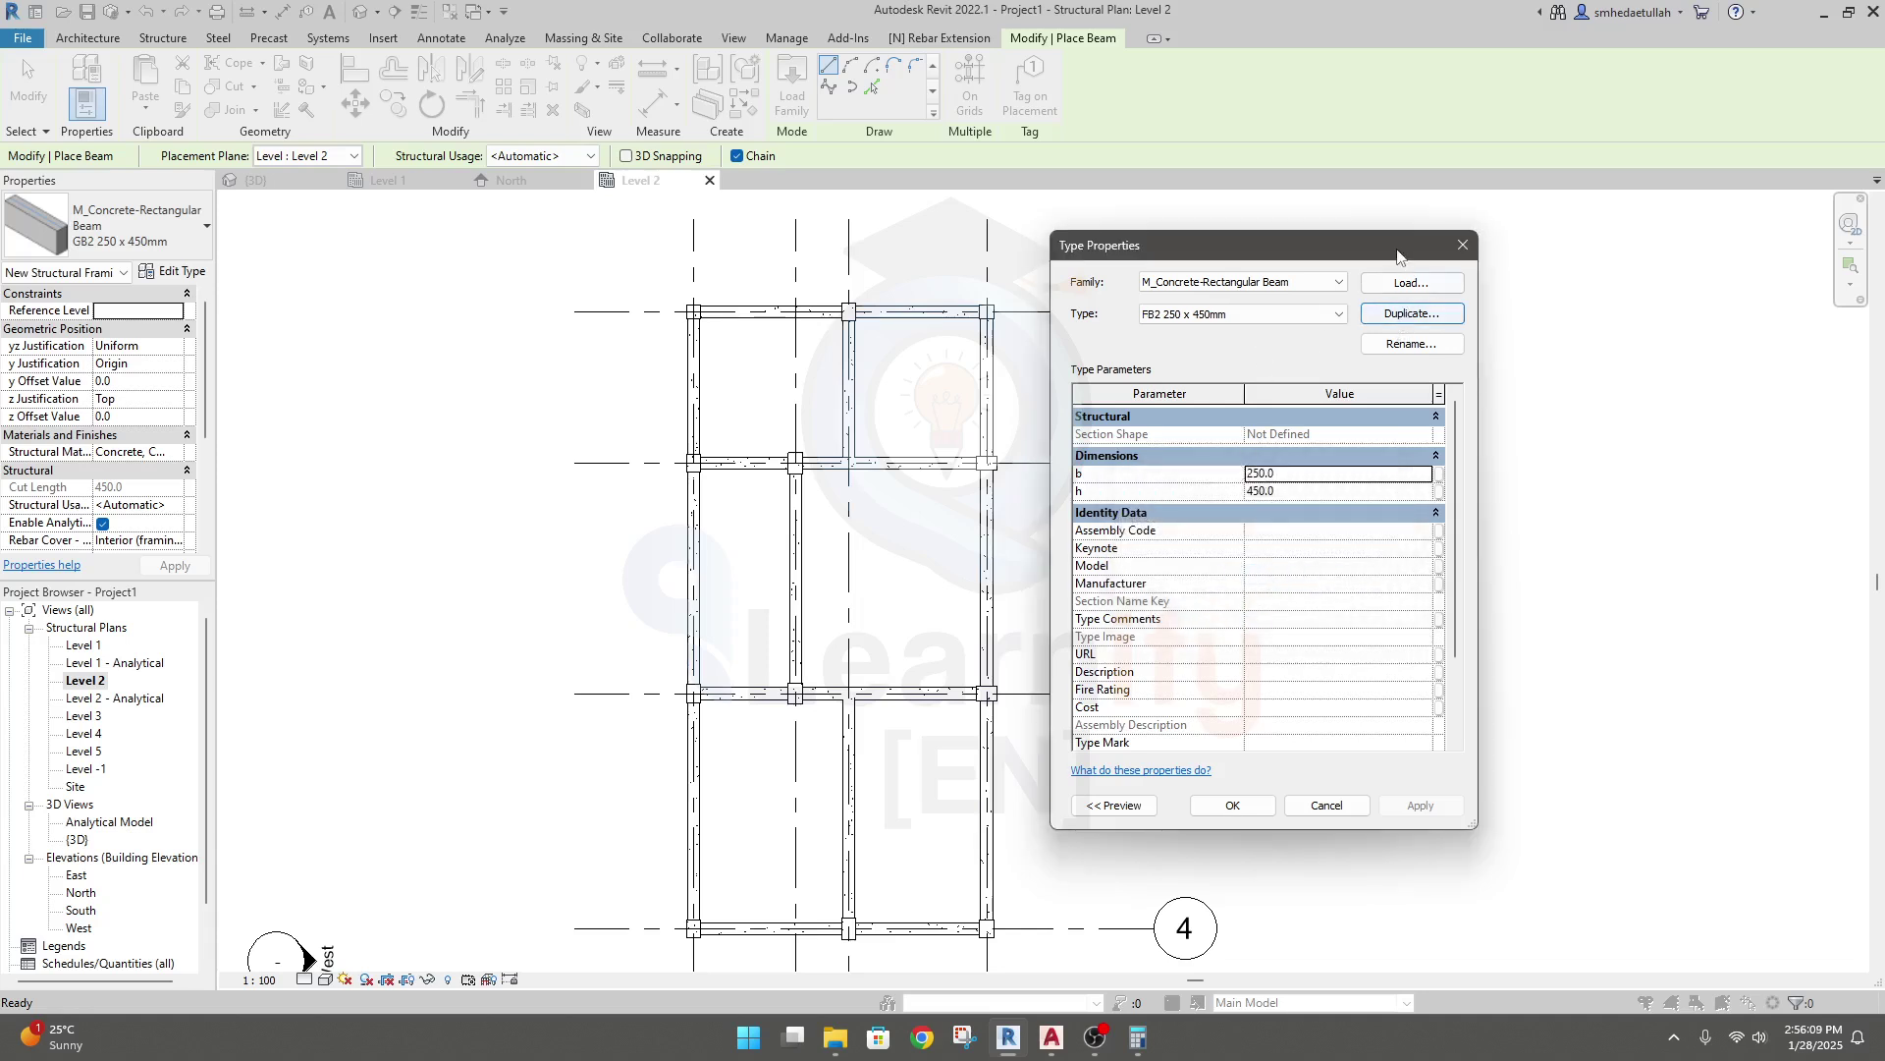
click(1234, 805)
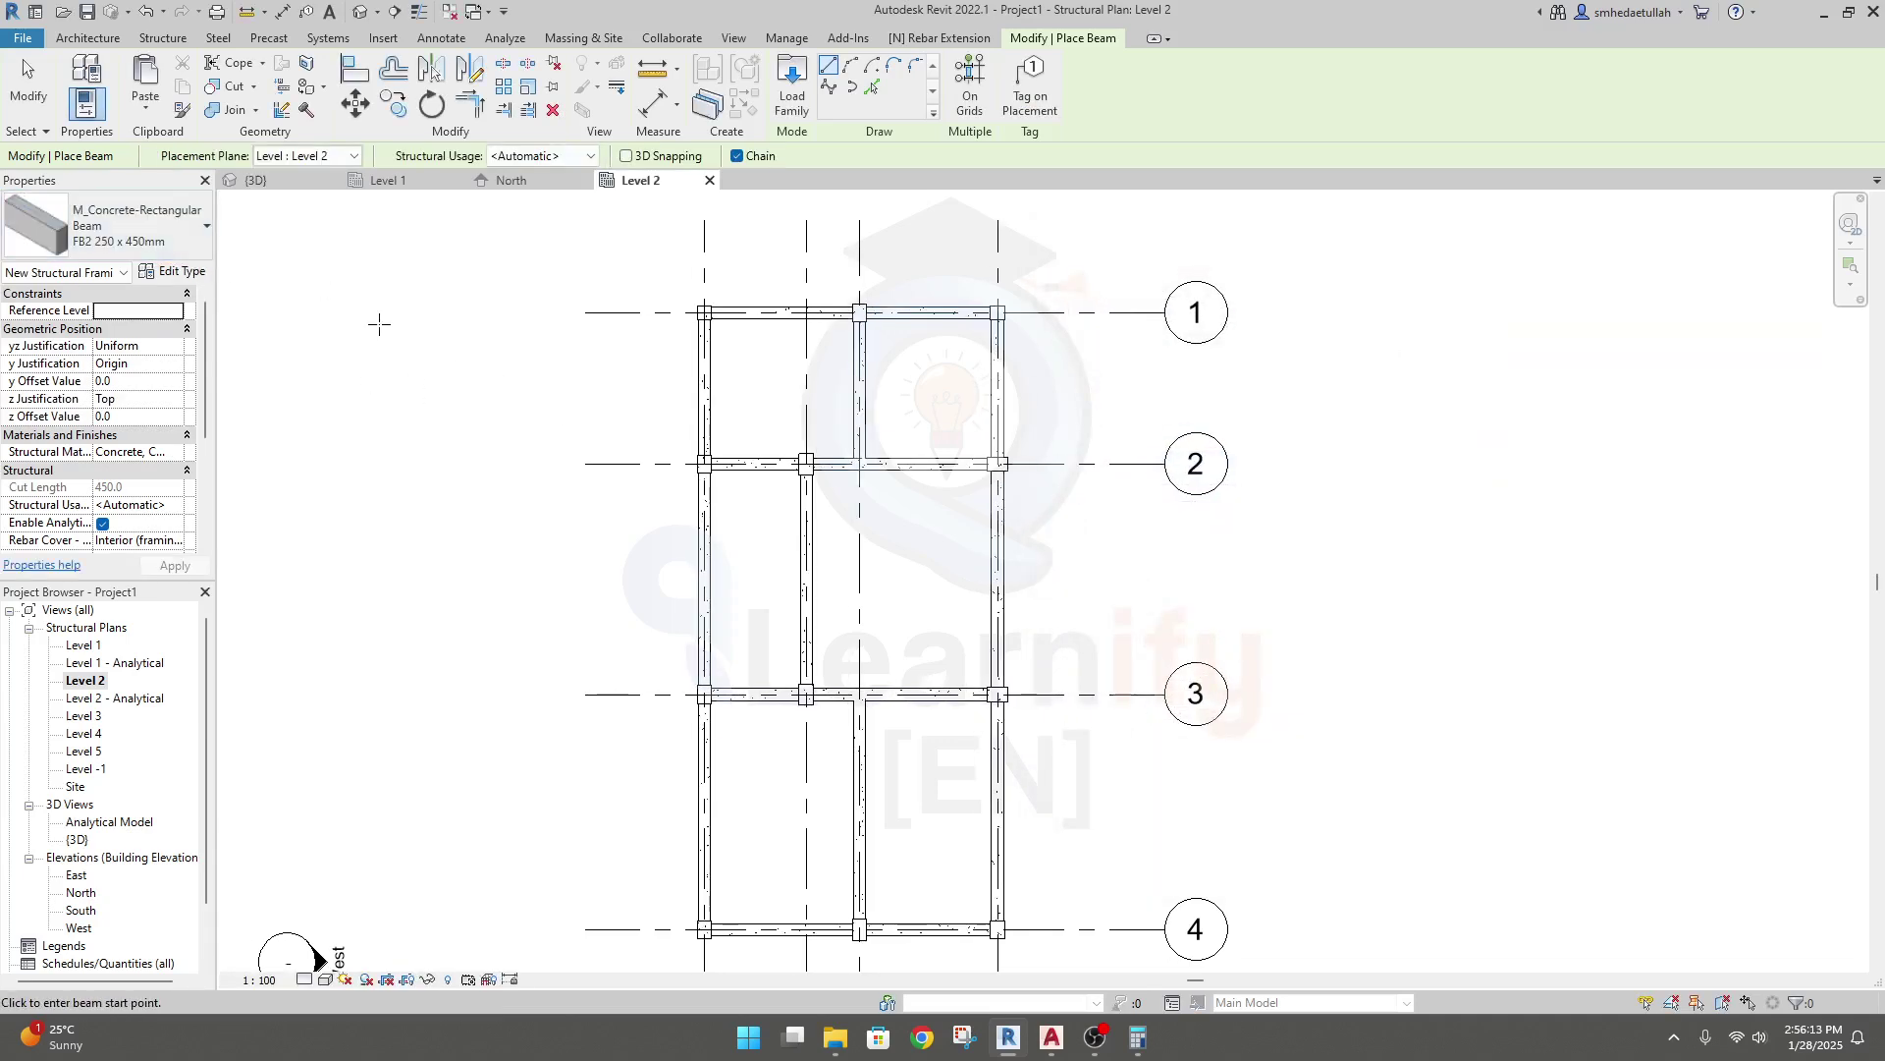
key(Escape)
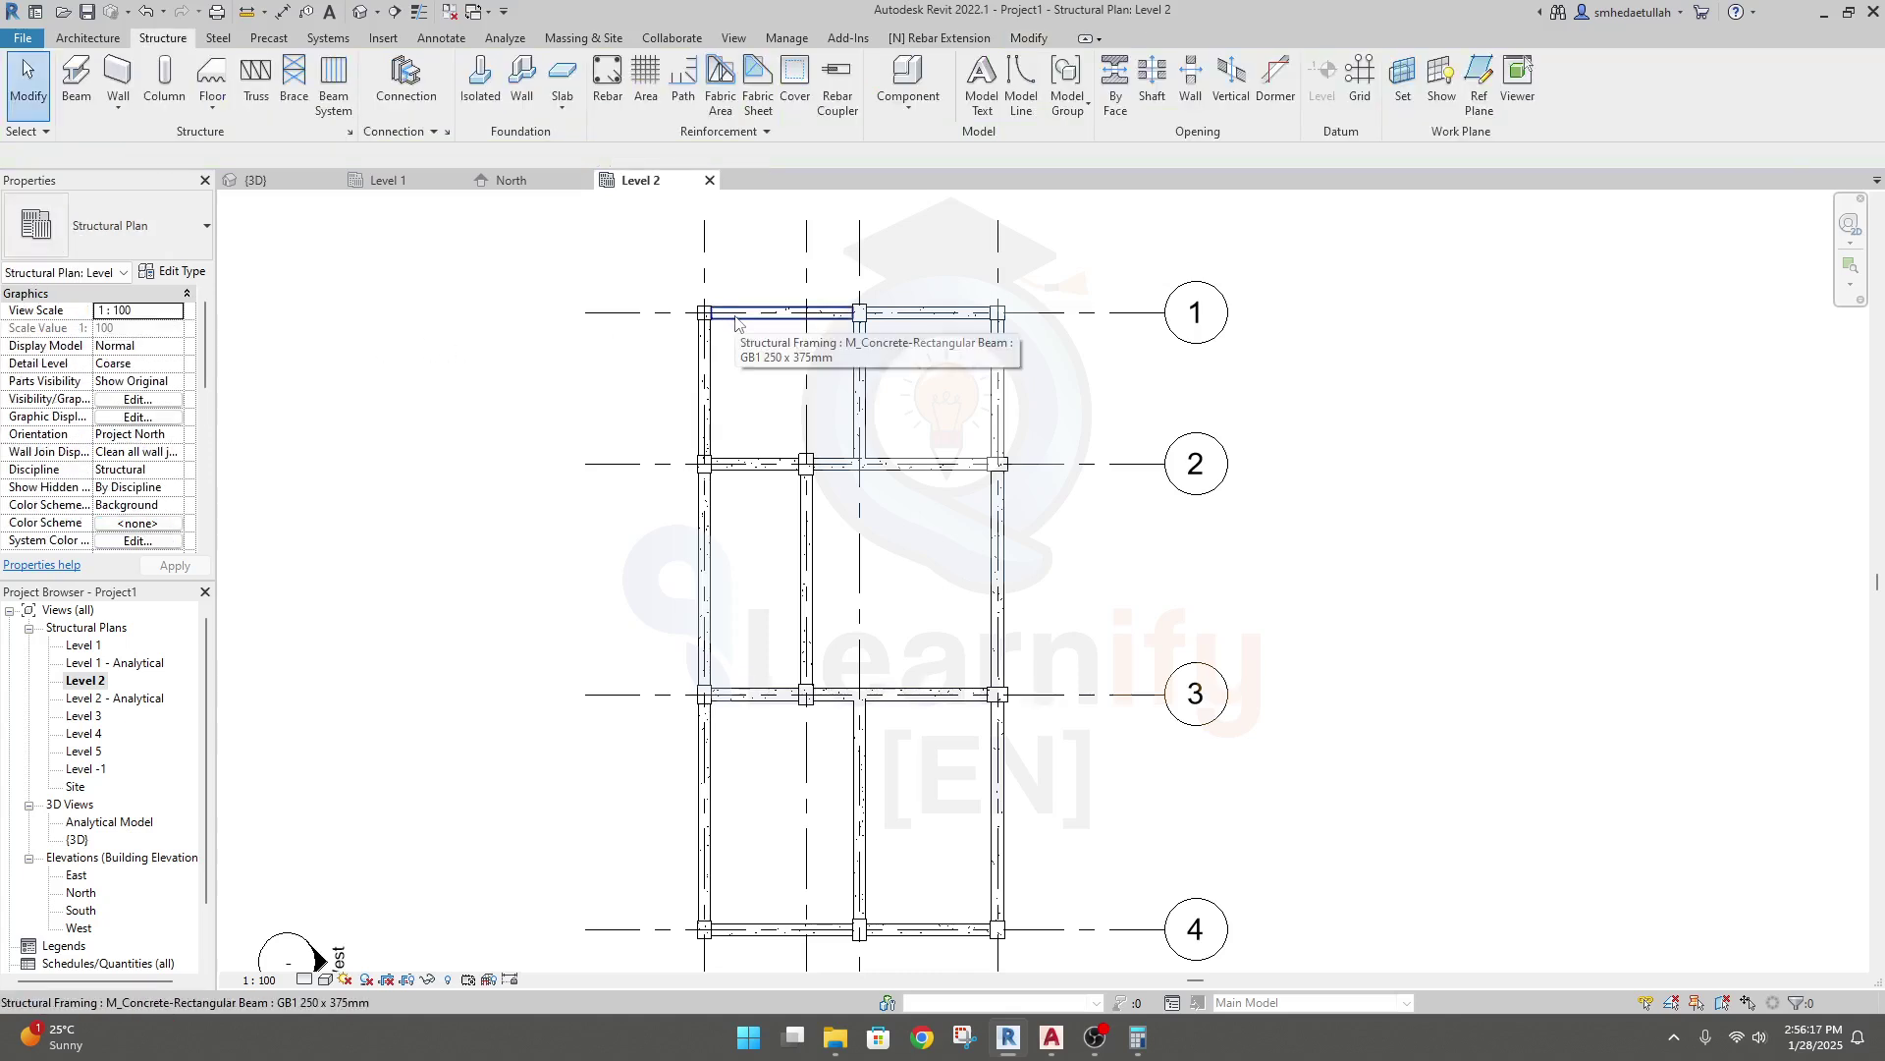
Select all the GB2 beams along grids 2, 3 and 4 in the Level 2 plan.
click(755, 478)
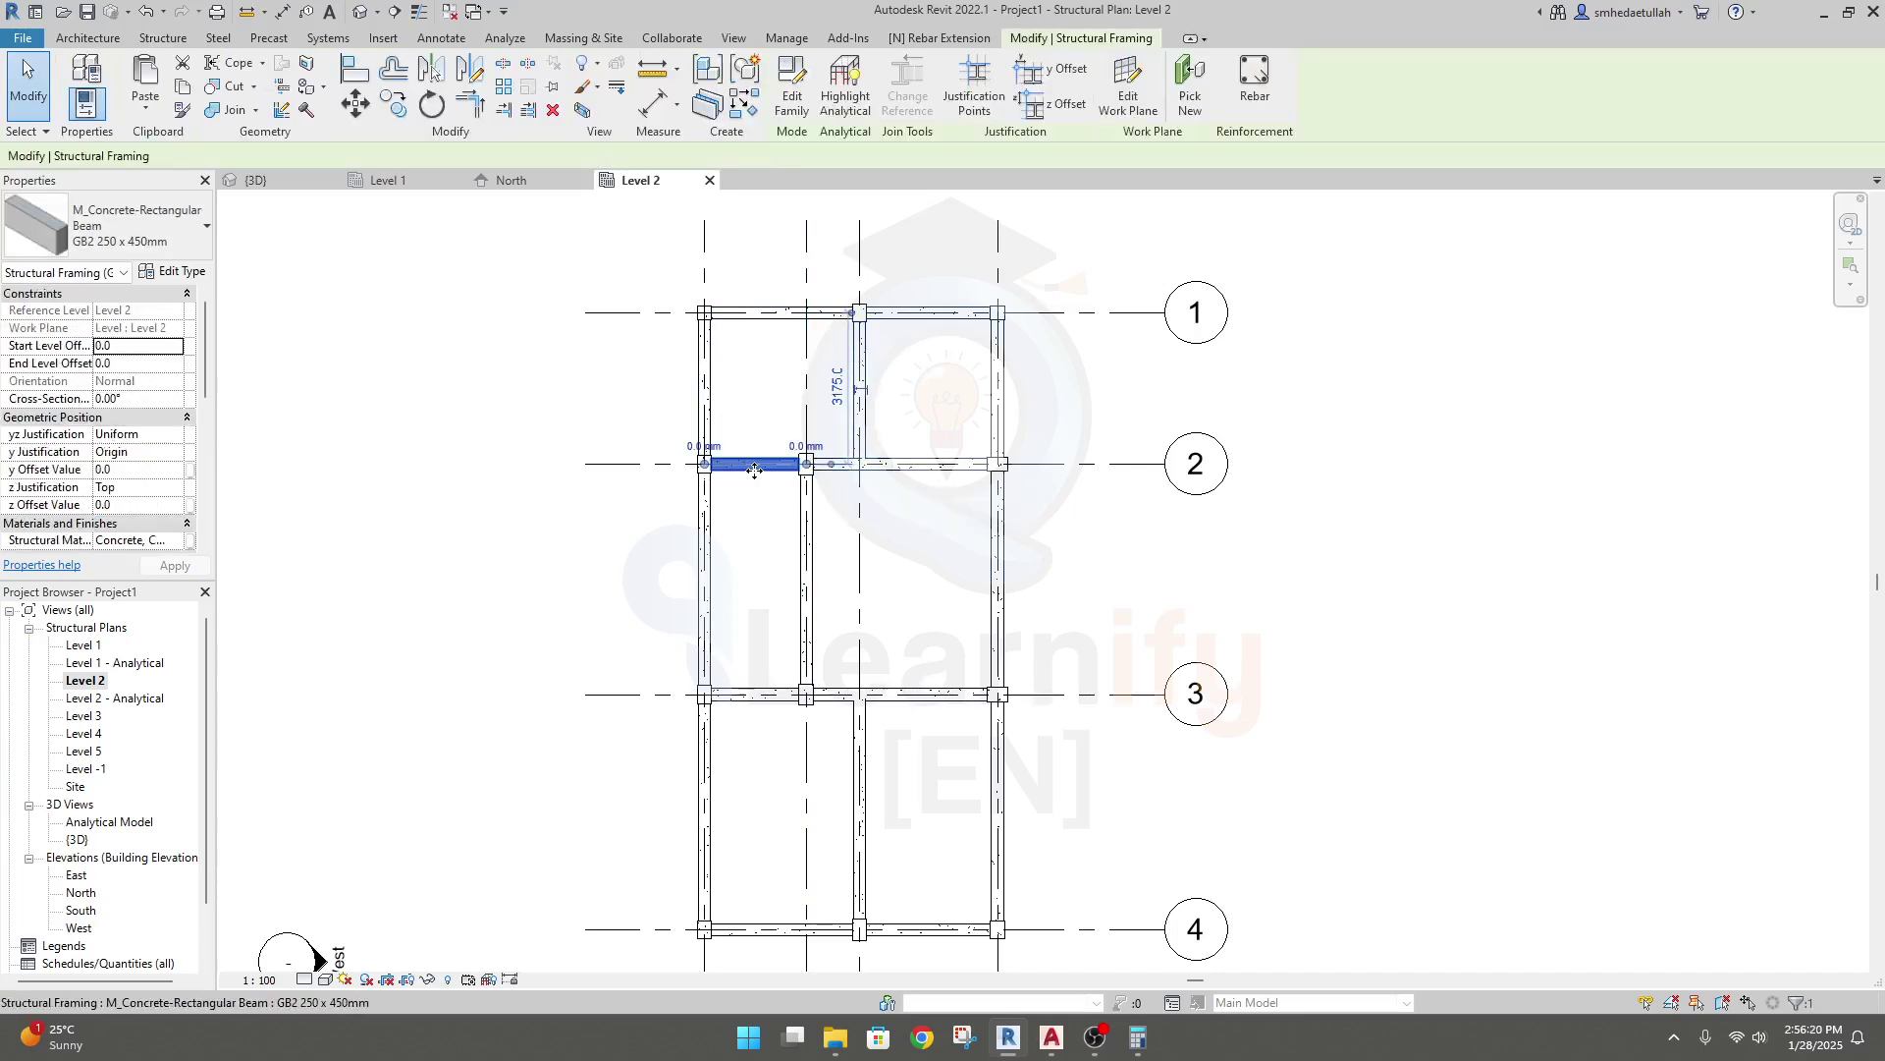
ctrl+click(934, 476)
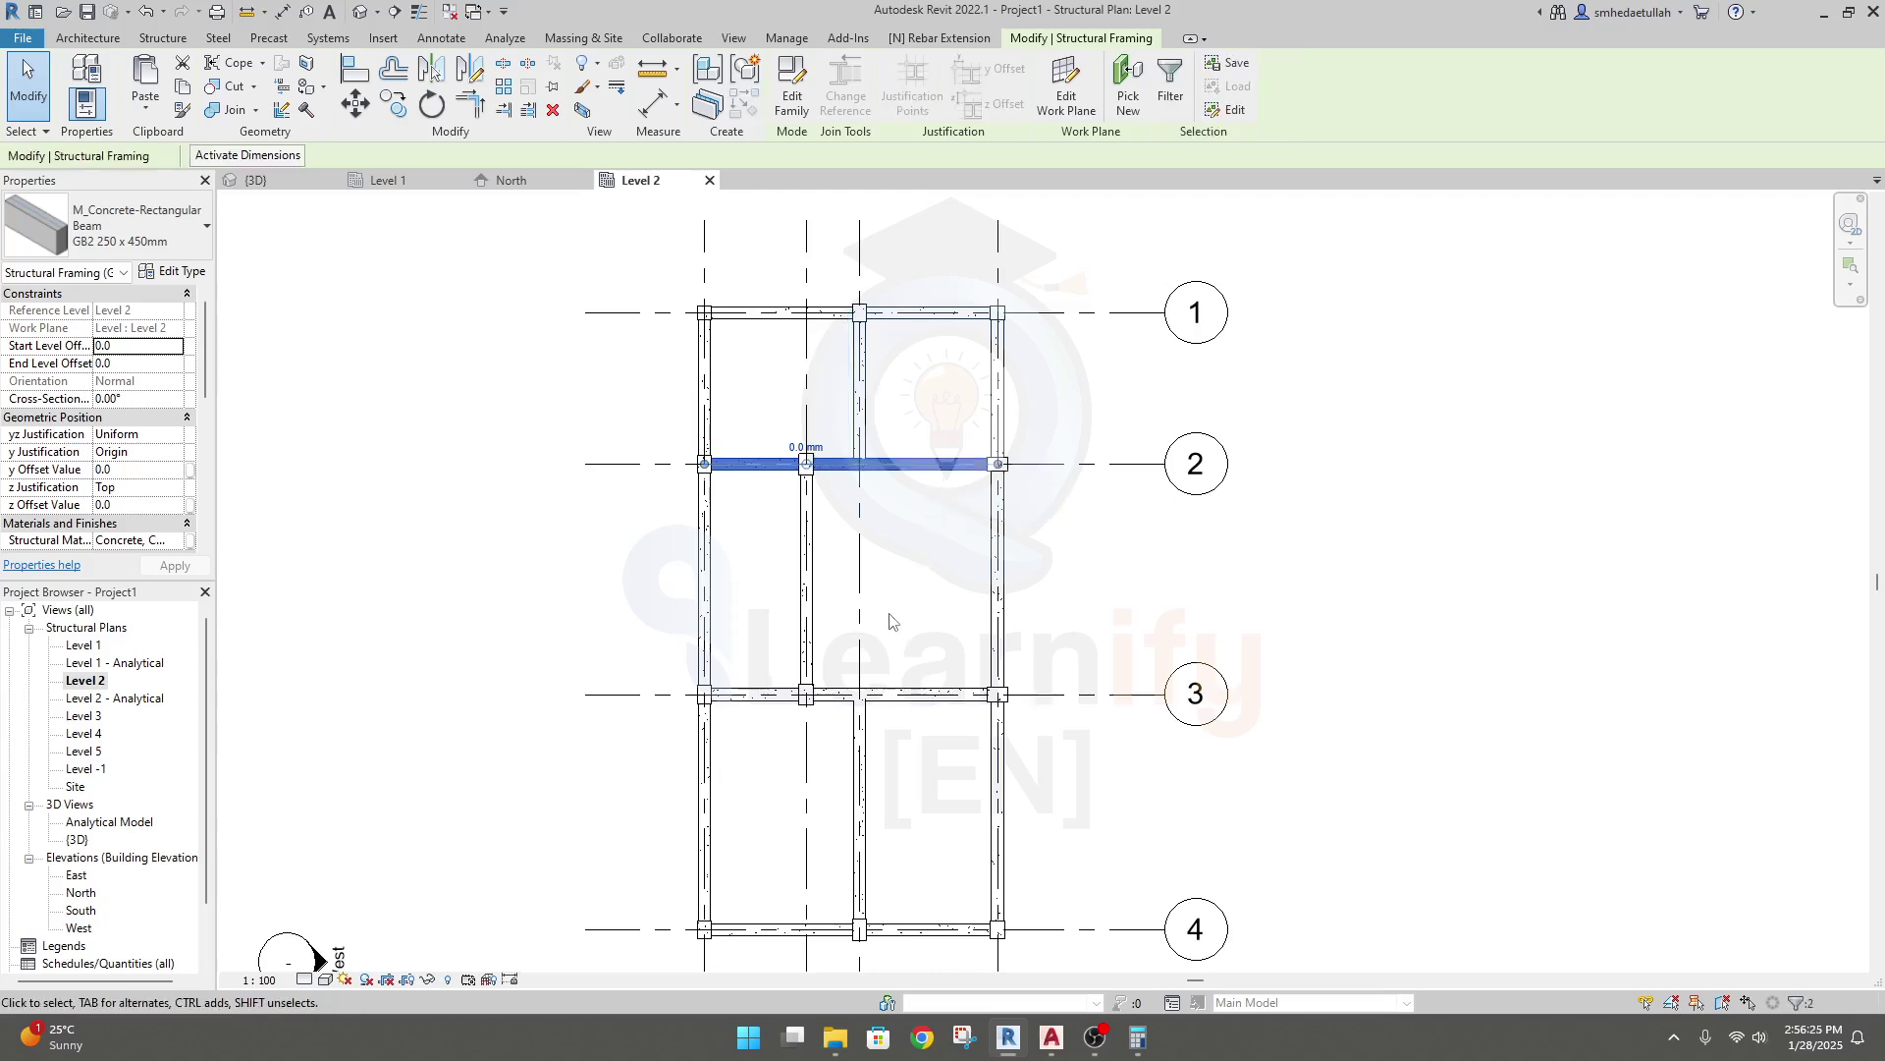
ctrl+click(759, 697)
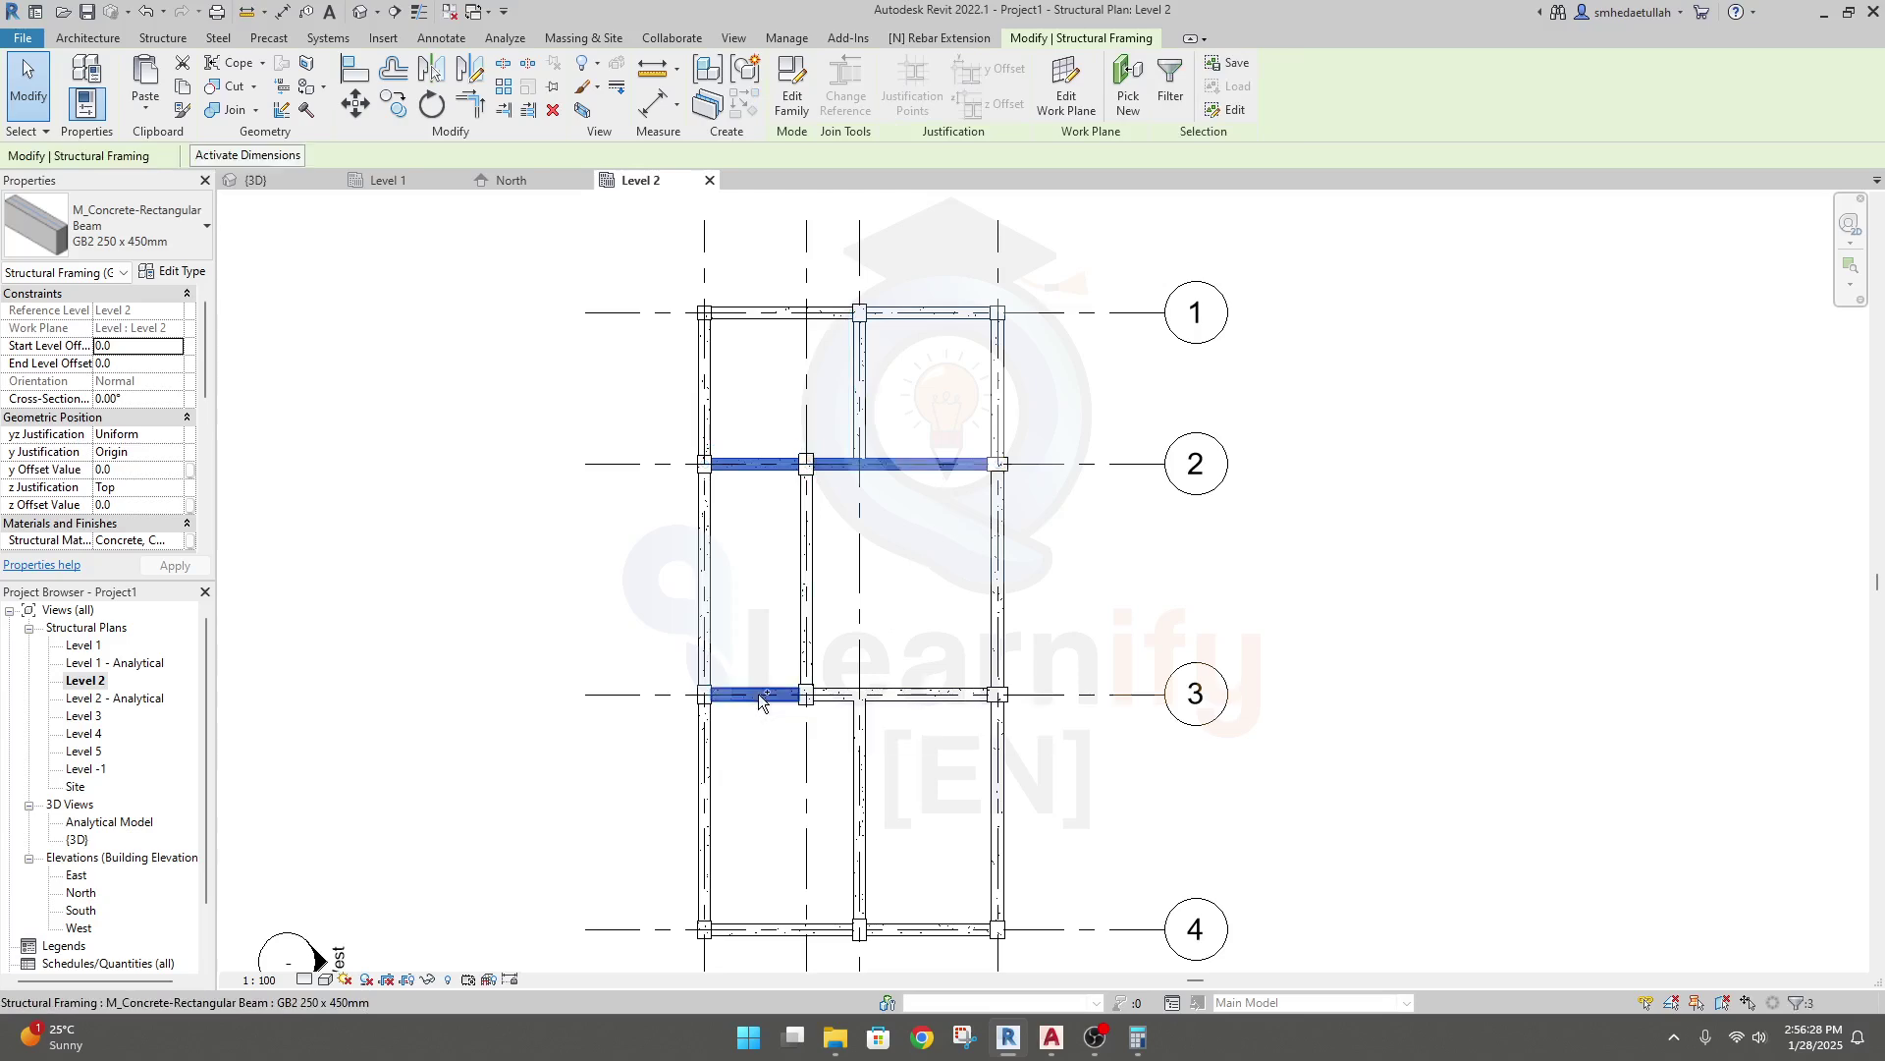
ctrl+click(928, 697)
ctrl+click(783, 930)
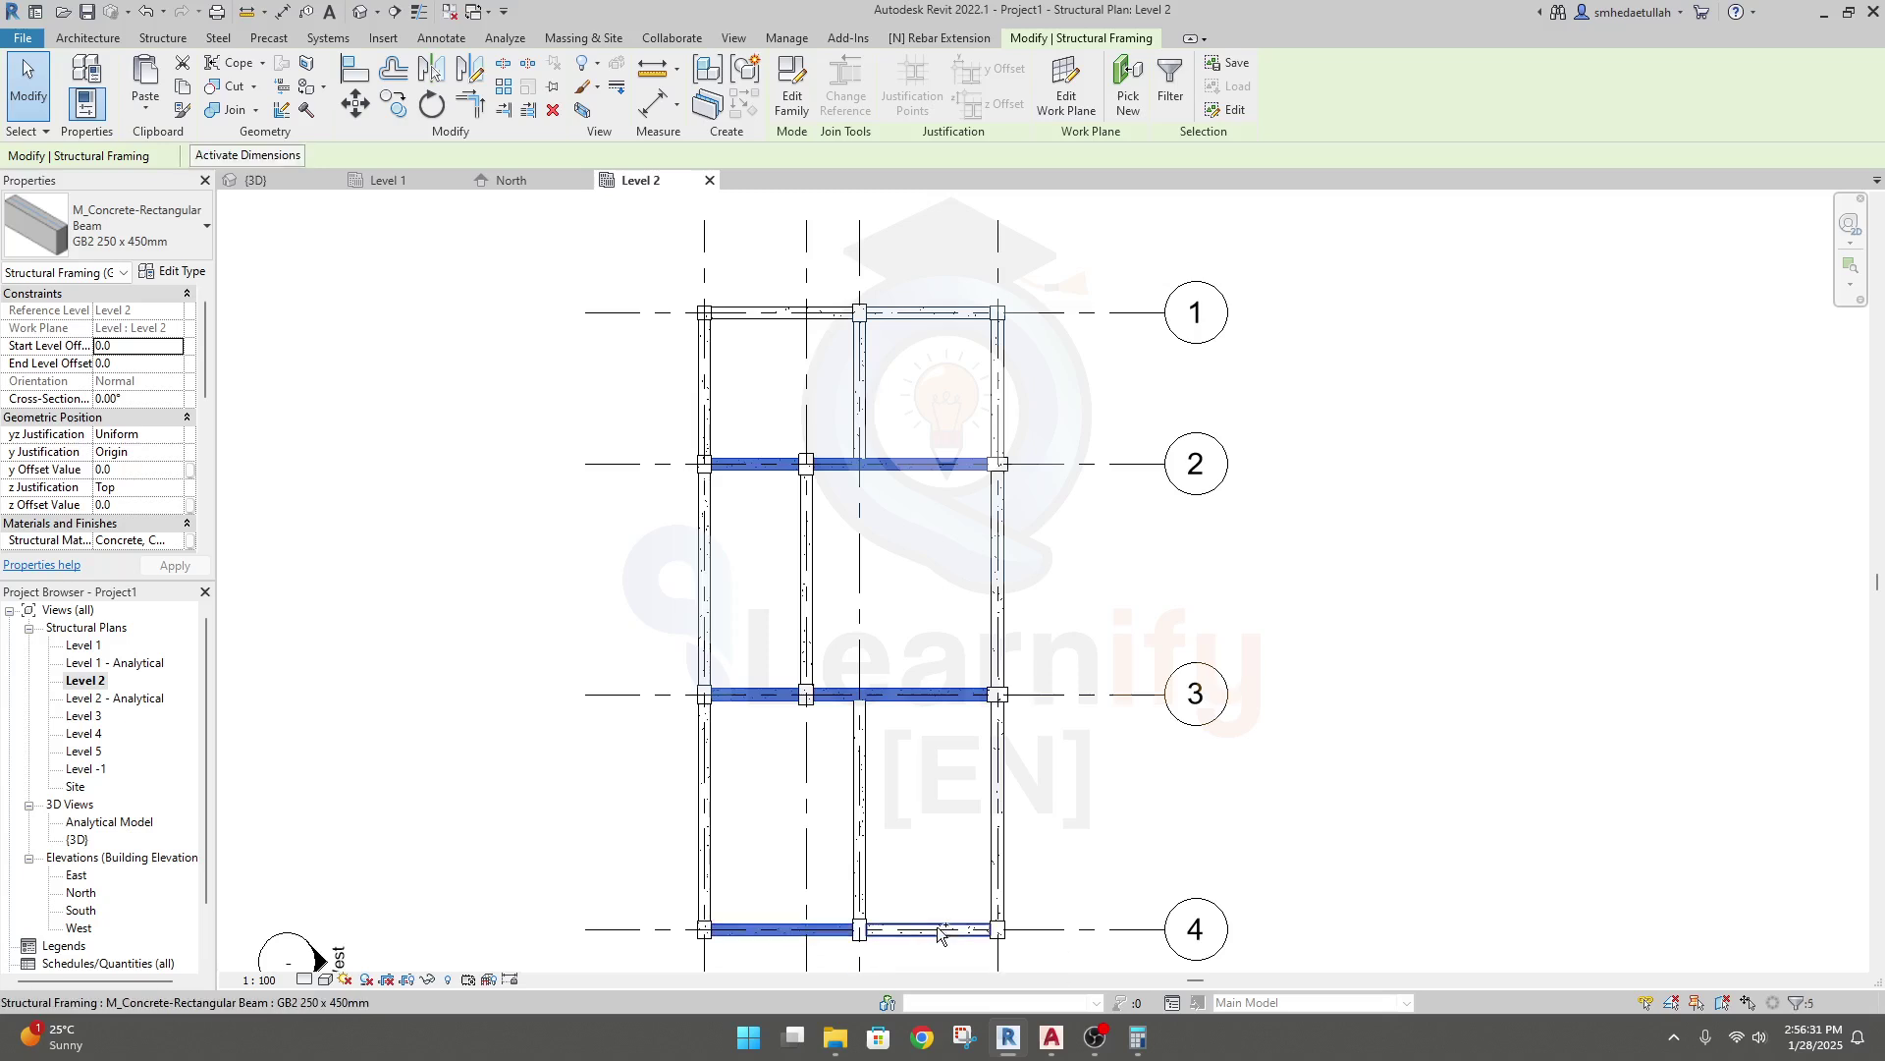
ctrl+click(942, 929)
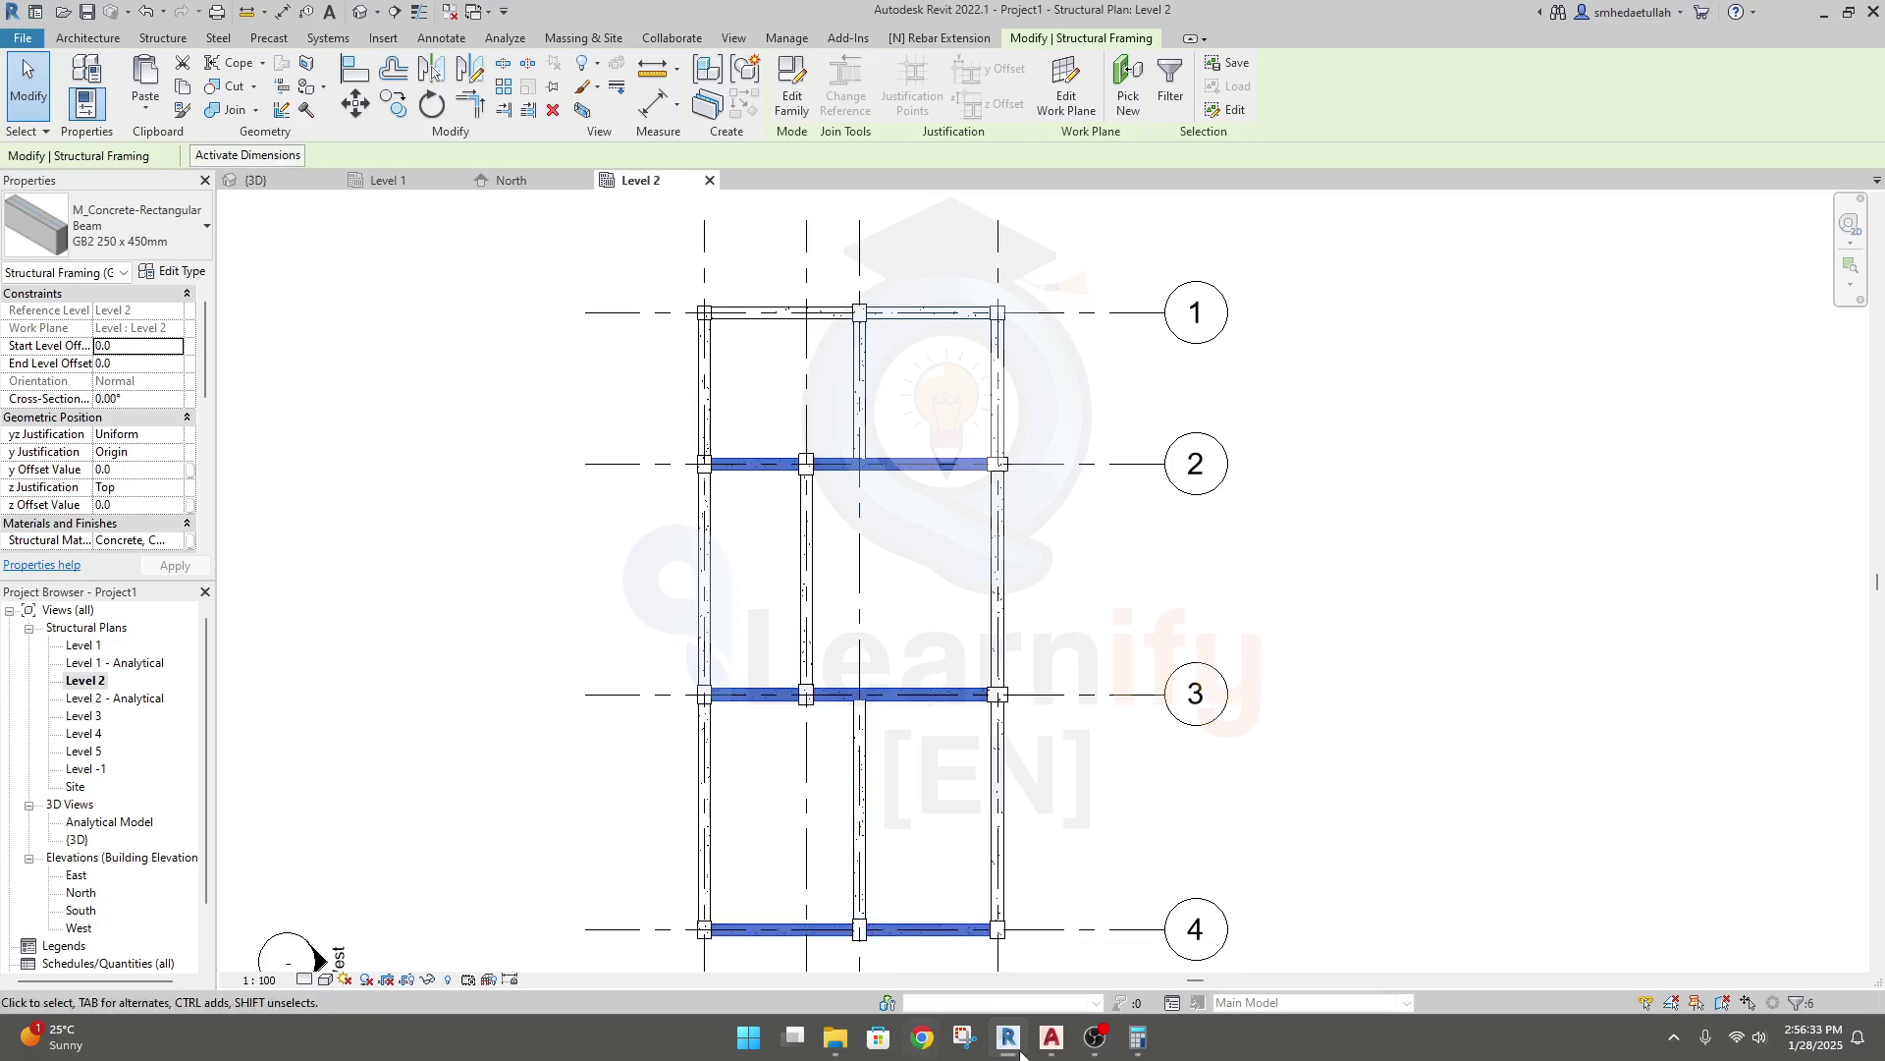
Switch to AutoCAD, compare the floor beam and grade beam plans for the 10"x18" beam locations, and return to Revit.
click(1053, 987)
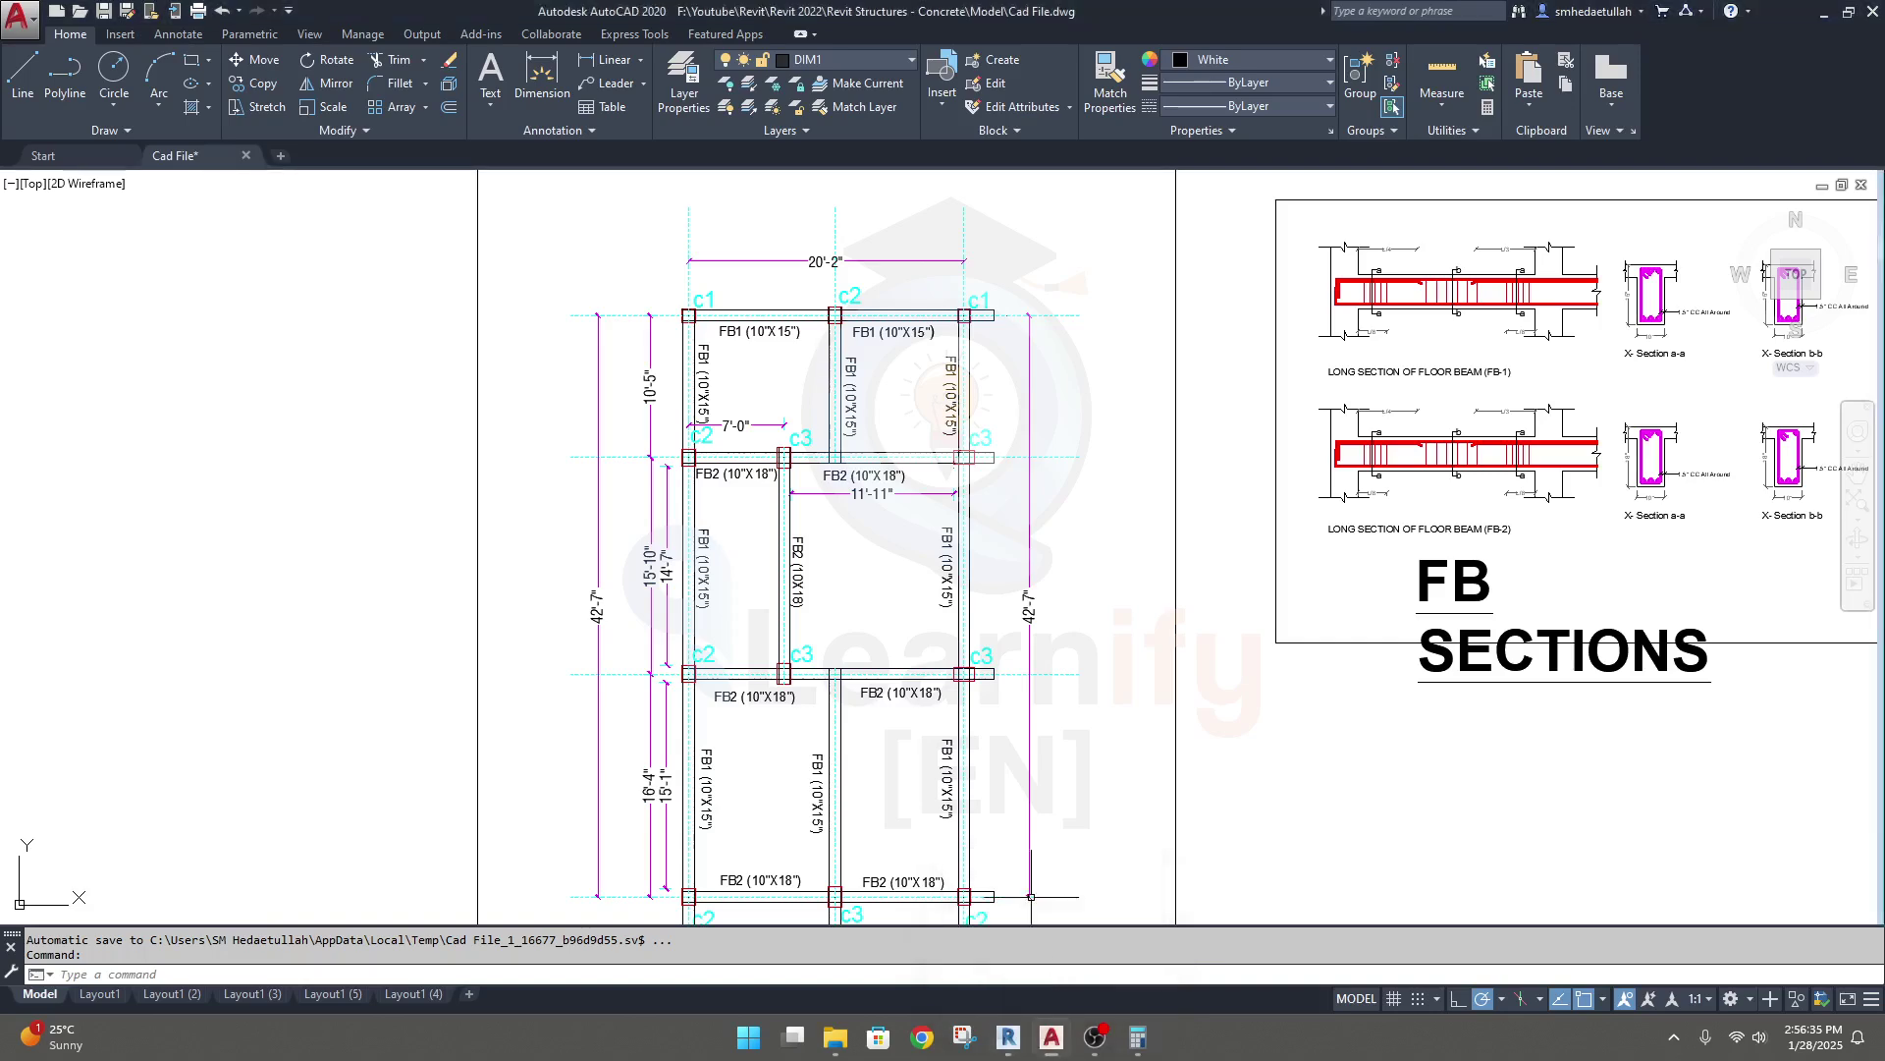
middle_drag(907, 752, 906, 534)
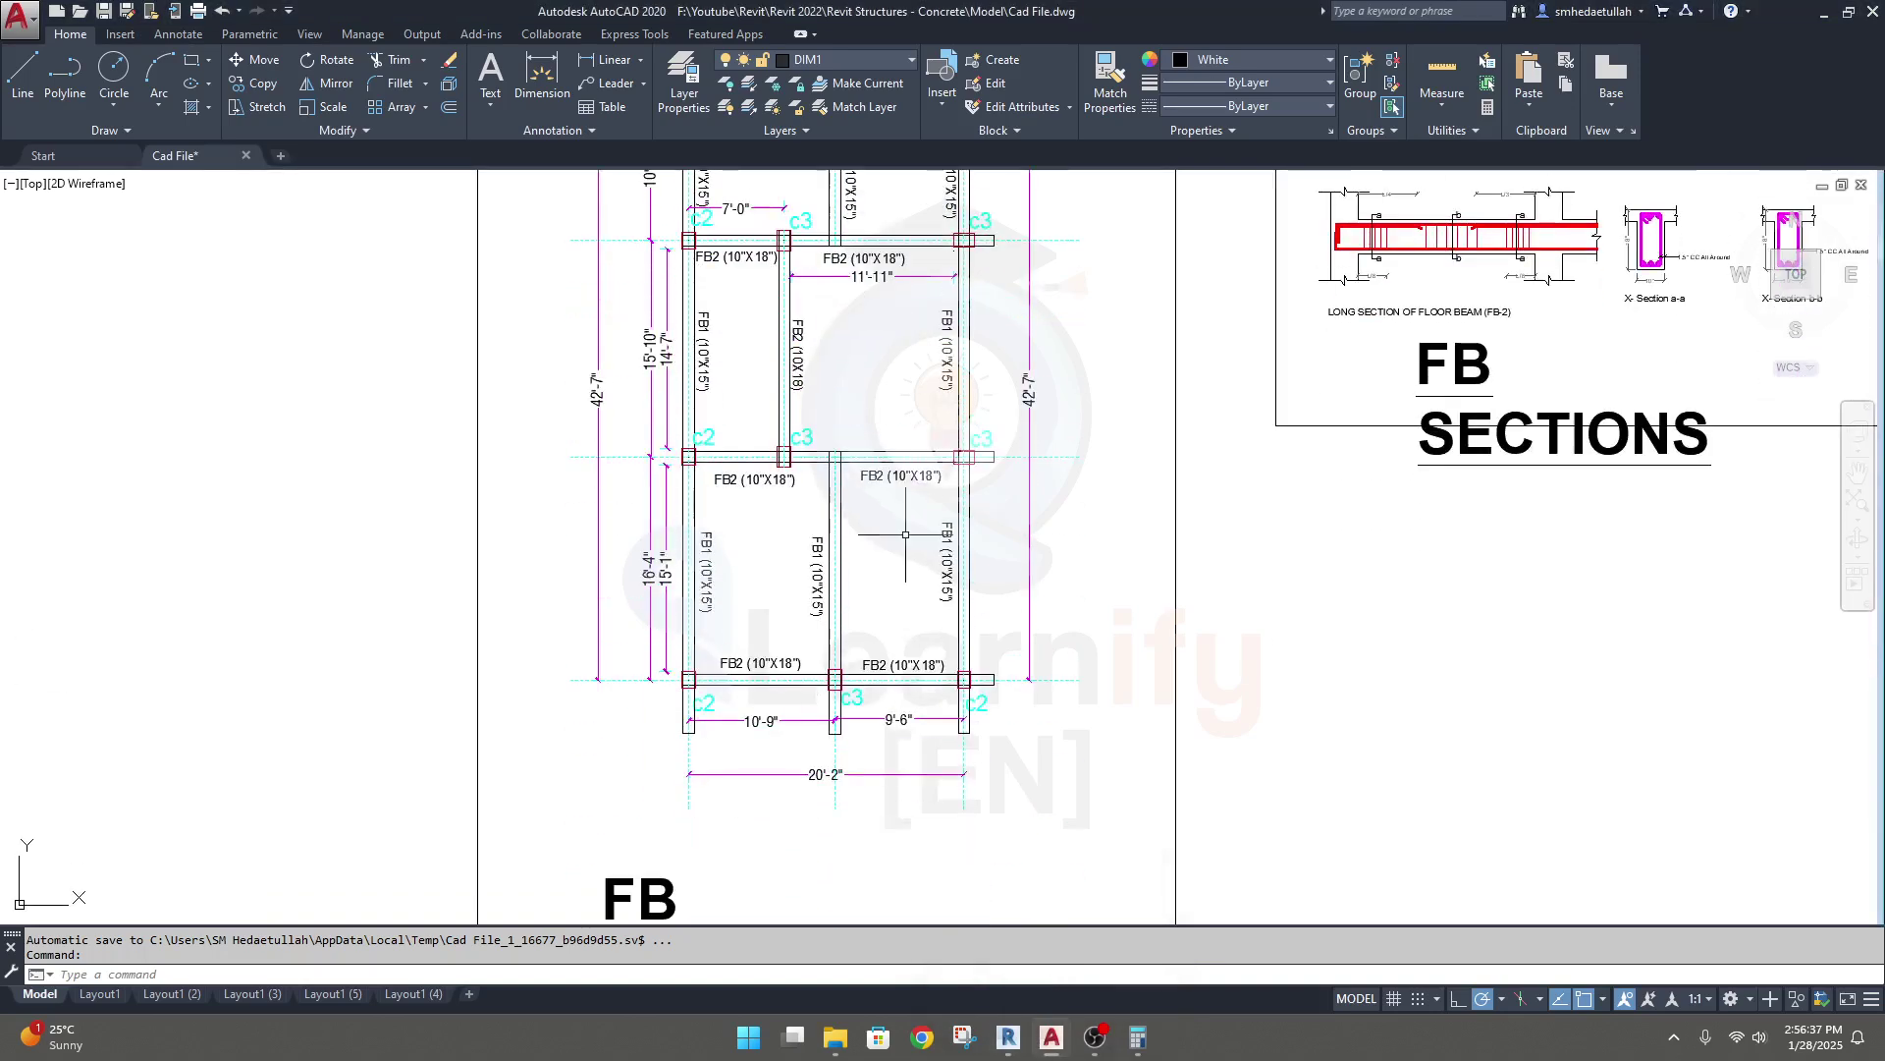
scroll(906, 534, down, 4)
scroll(684, 633, up, 6)
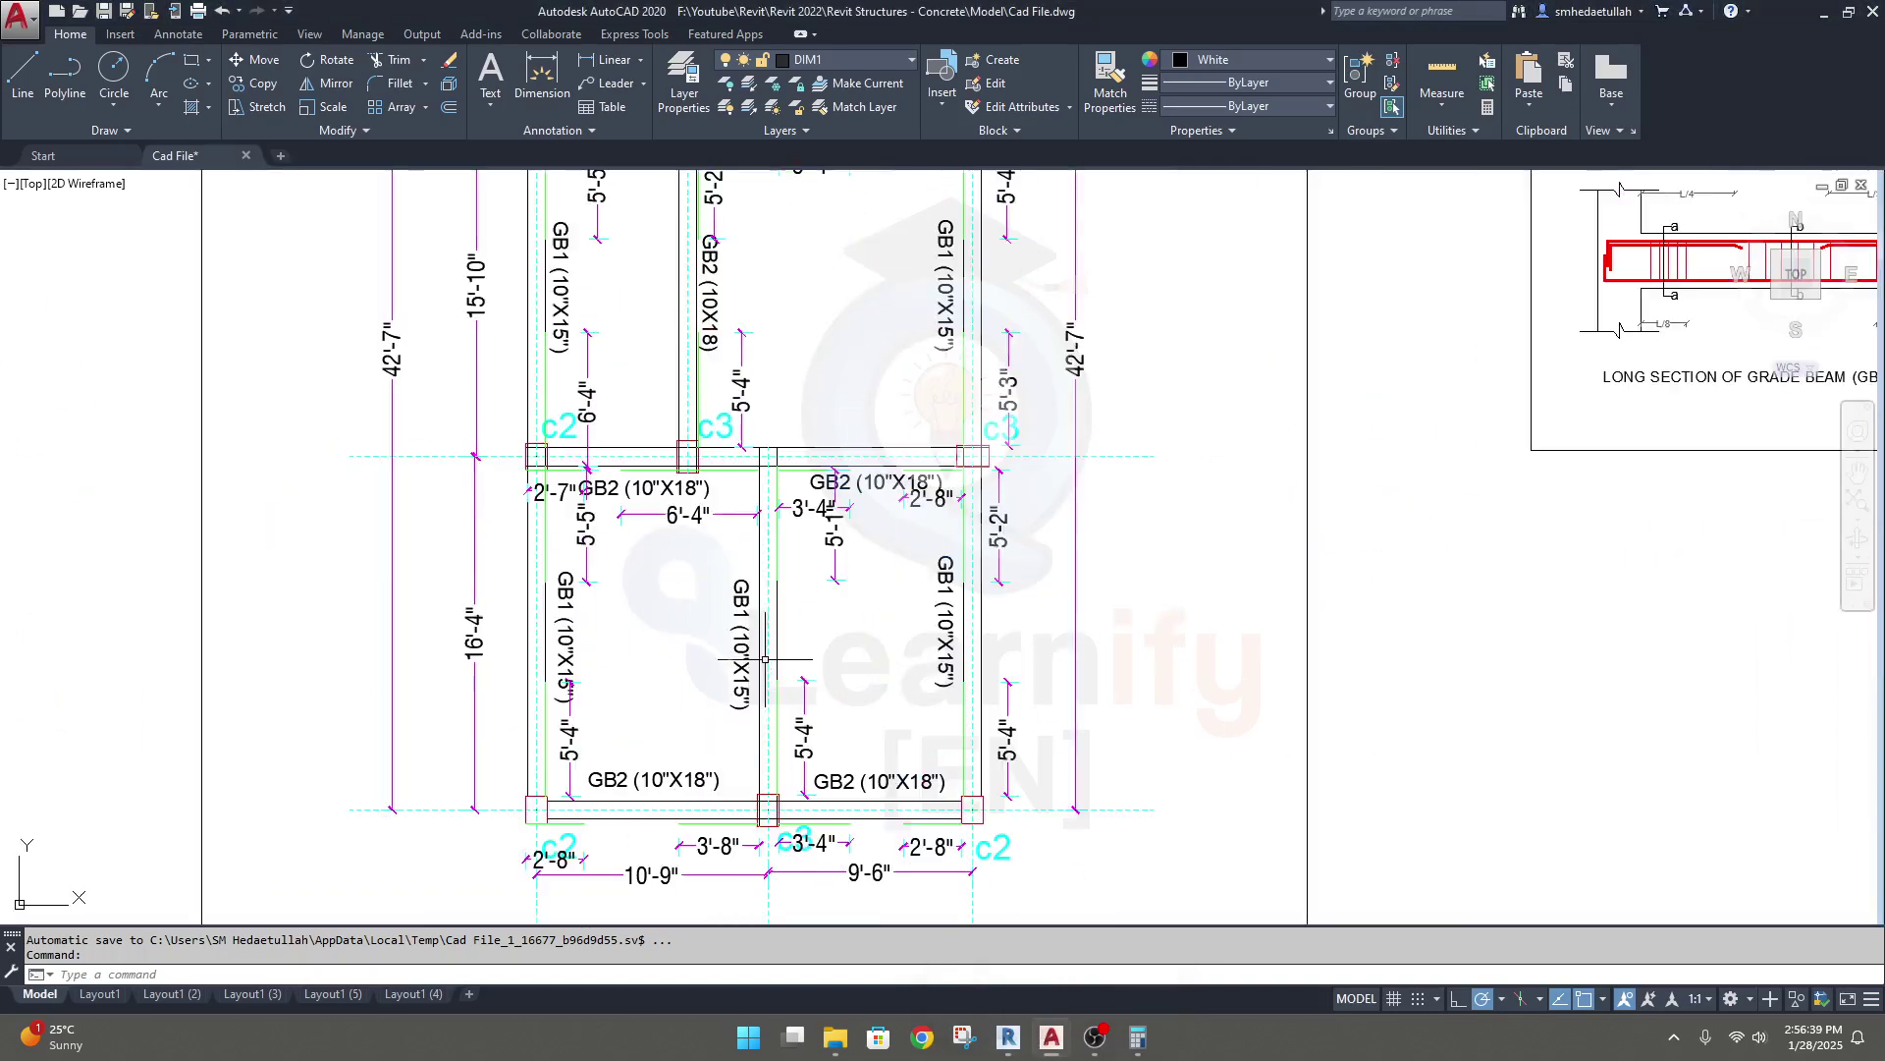
scroll(684, 633, down, 3)
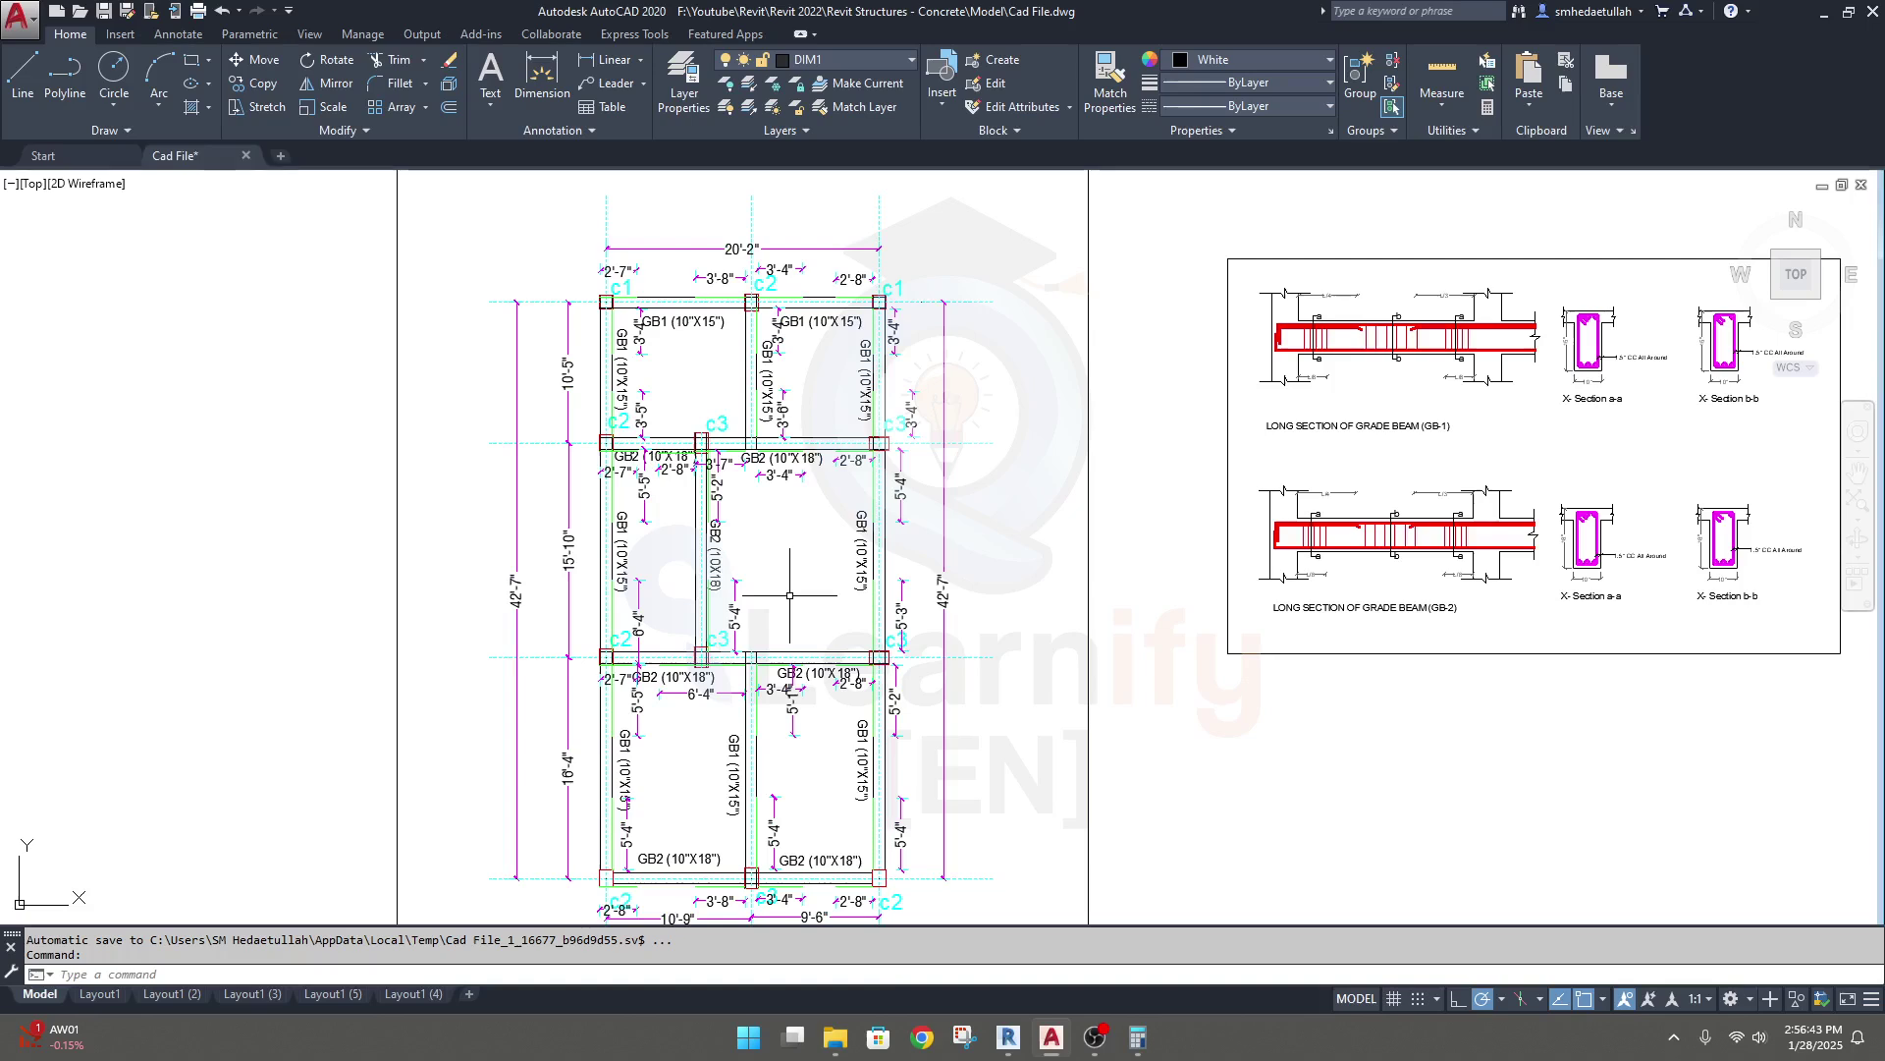
mouse_move(1140, 1041)
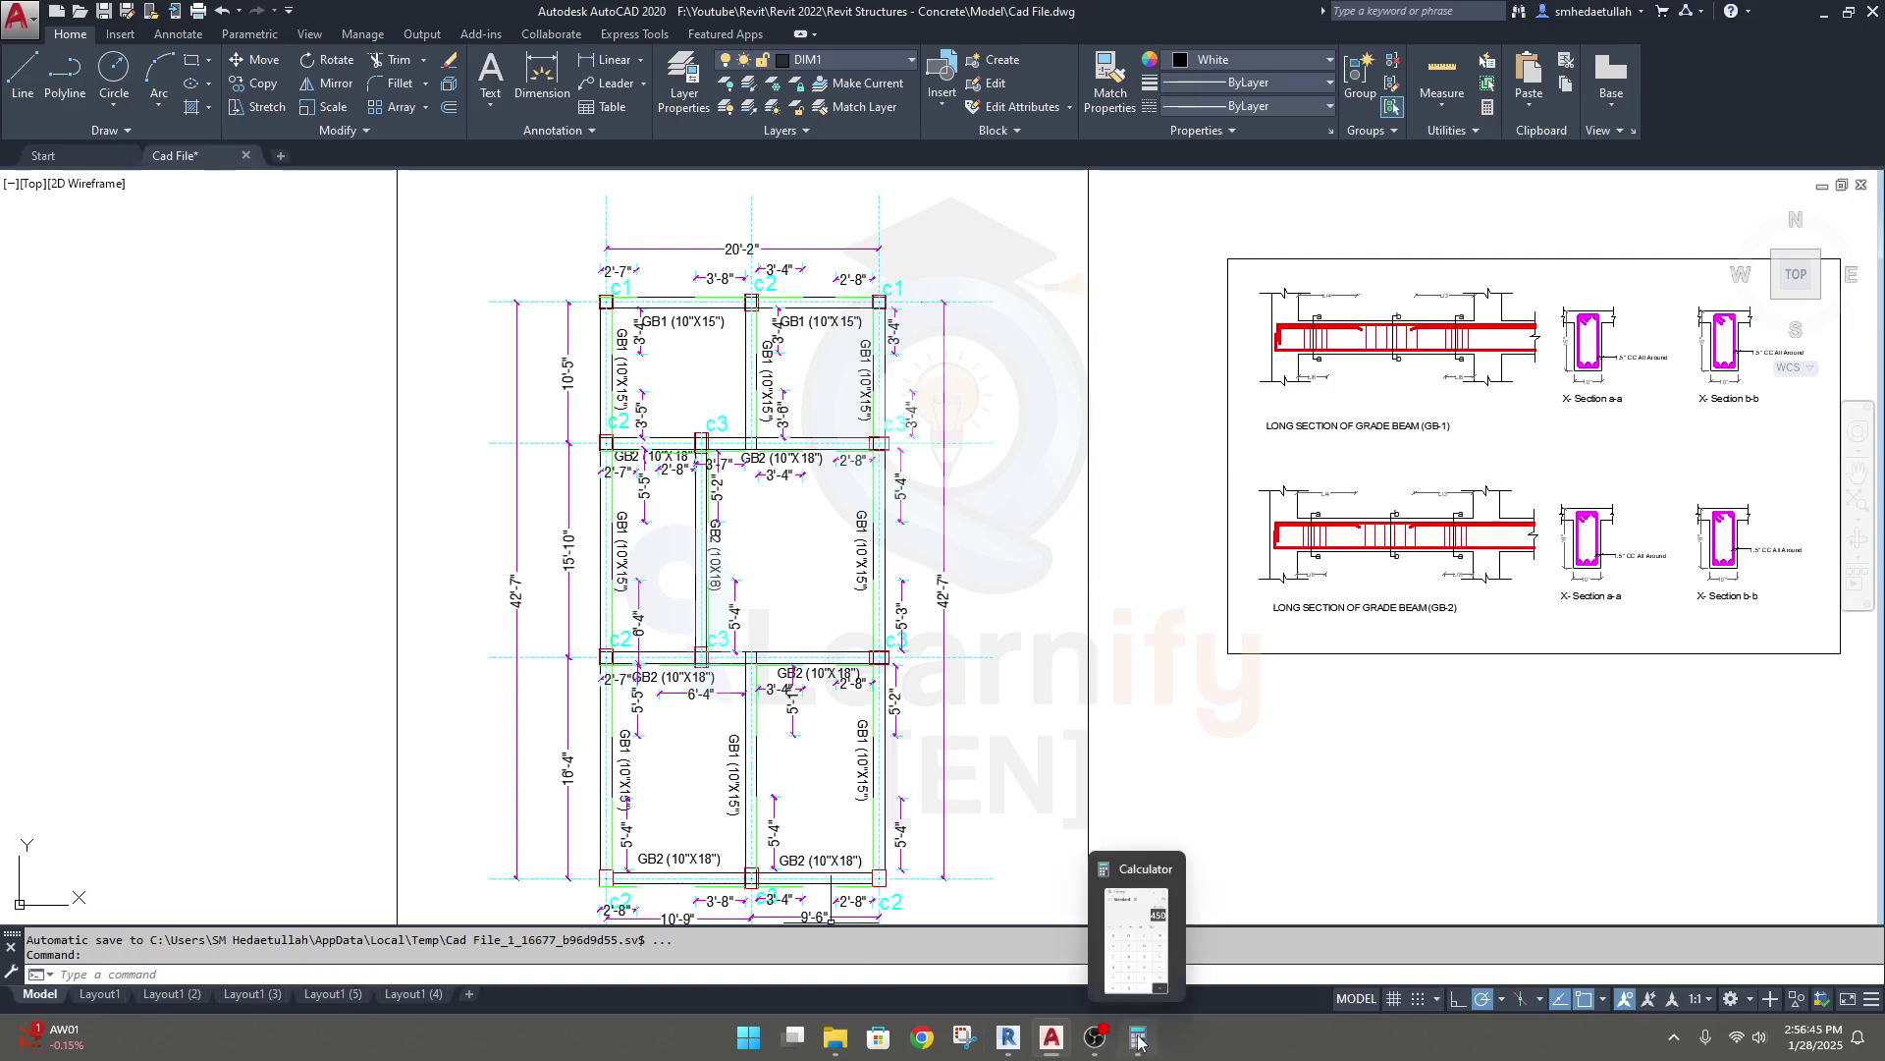
click(984, 936)
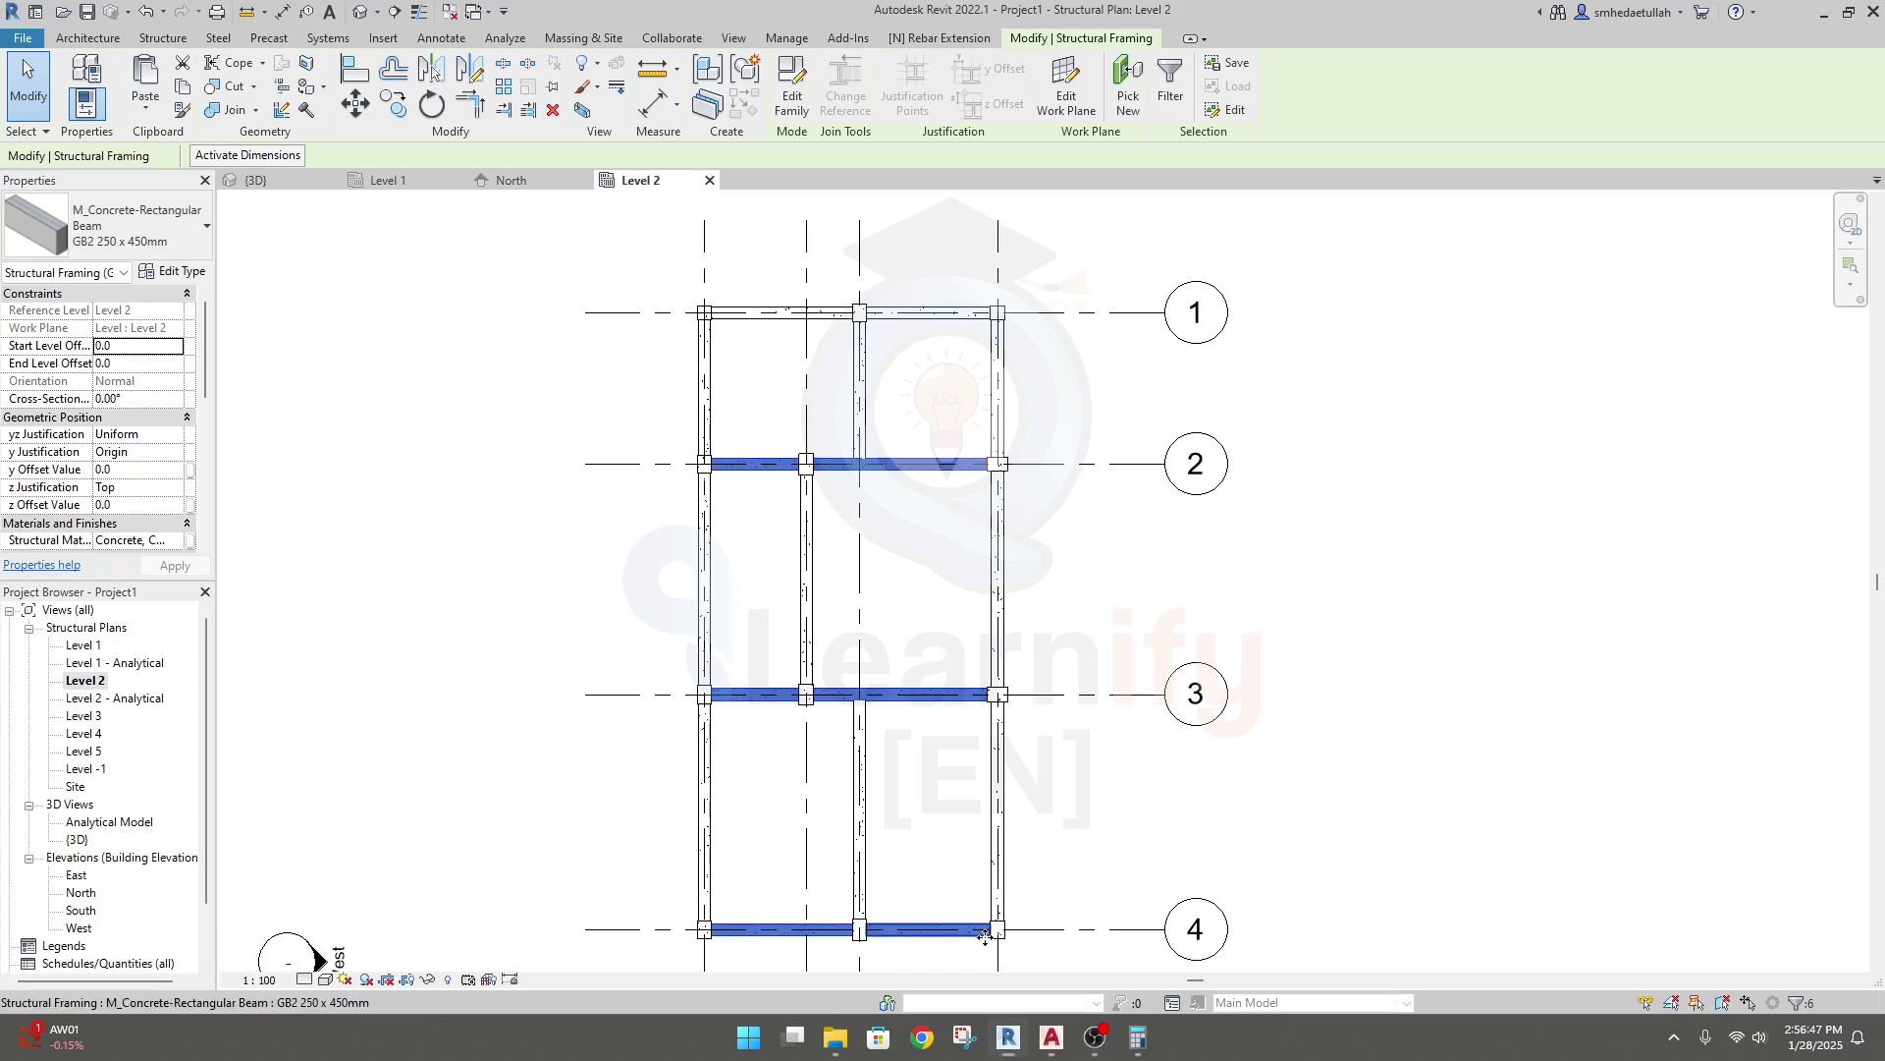
Add the interior vertical beam between grids 2 and 3 to the selection and change all selected beams to FB2 250 x 450mm.
ctrl+click(806, 589)
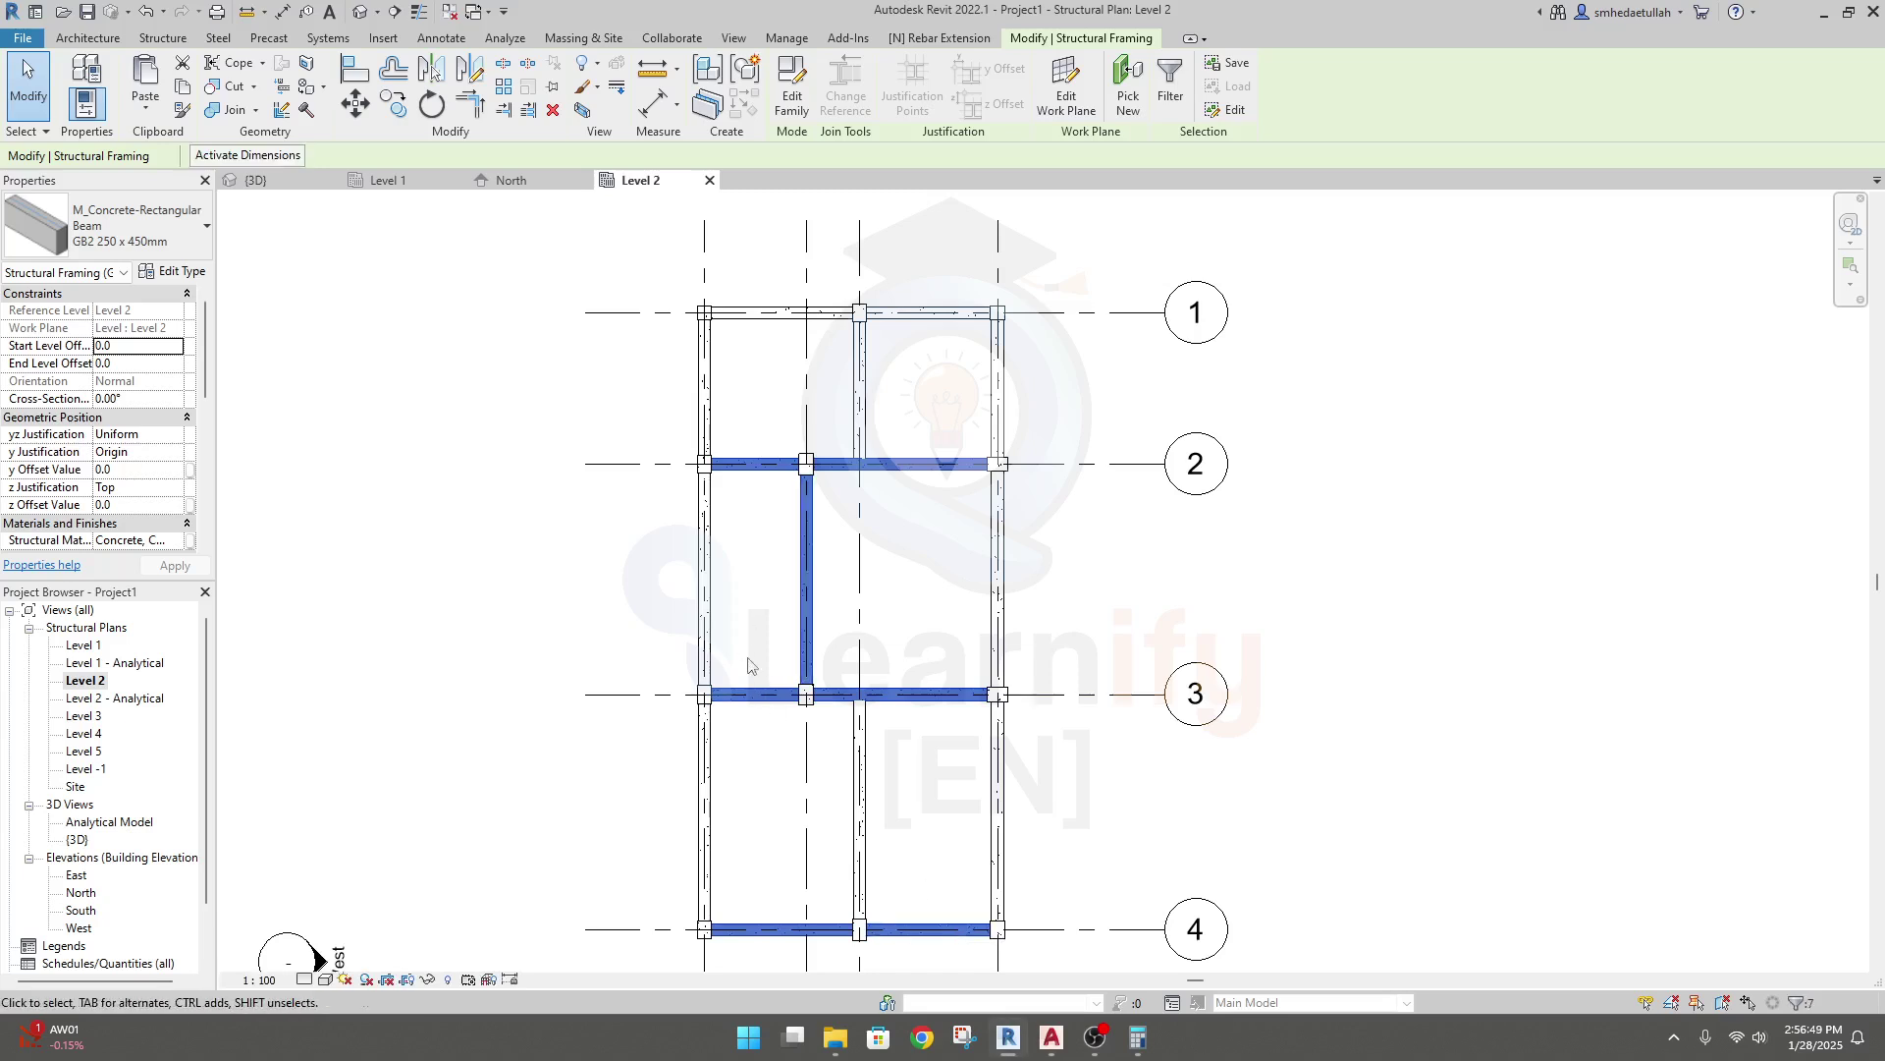
scroll(1158, 643, down, 1)
middle_drag(952, 567, 922, 503)
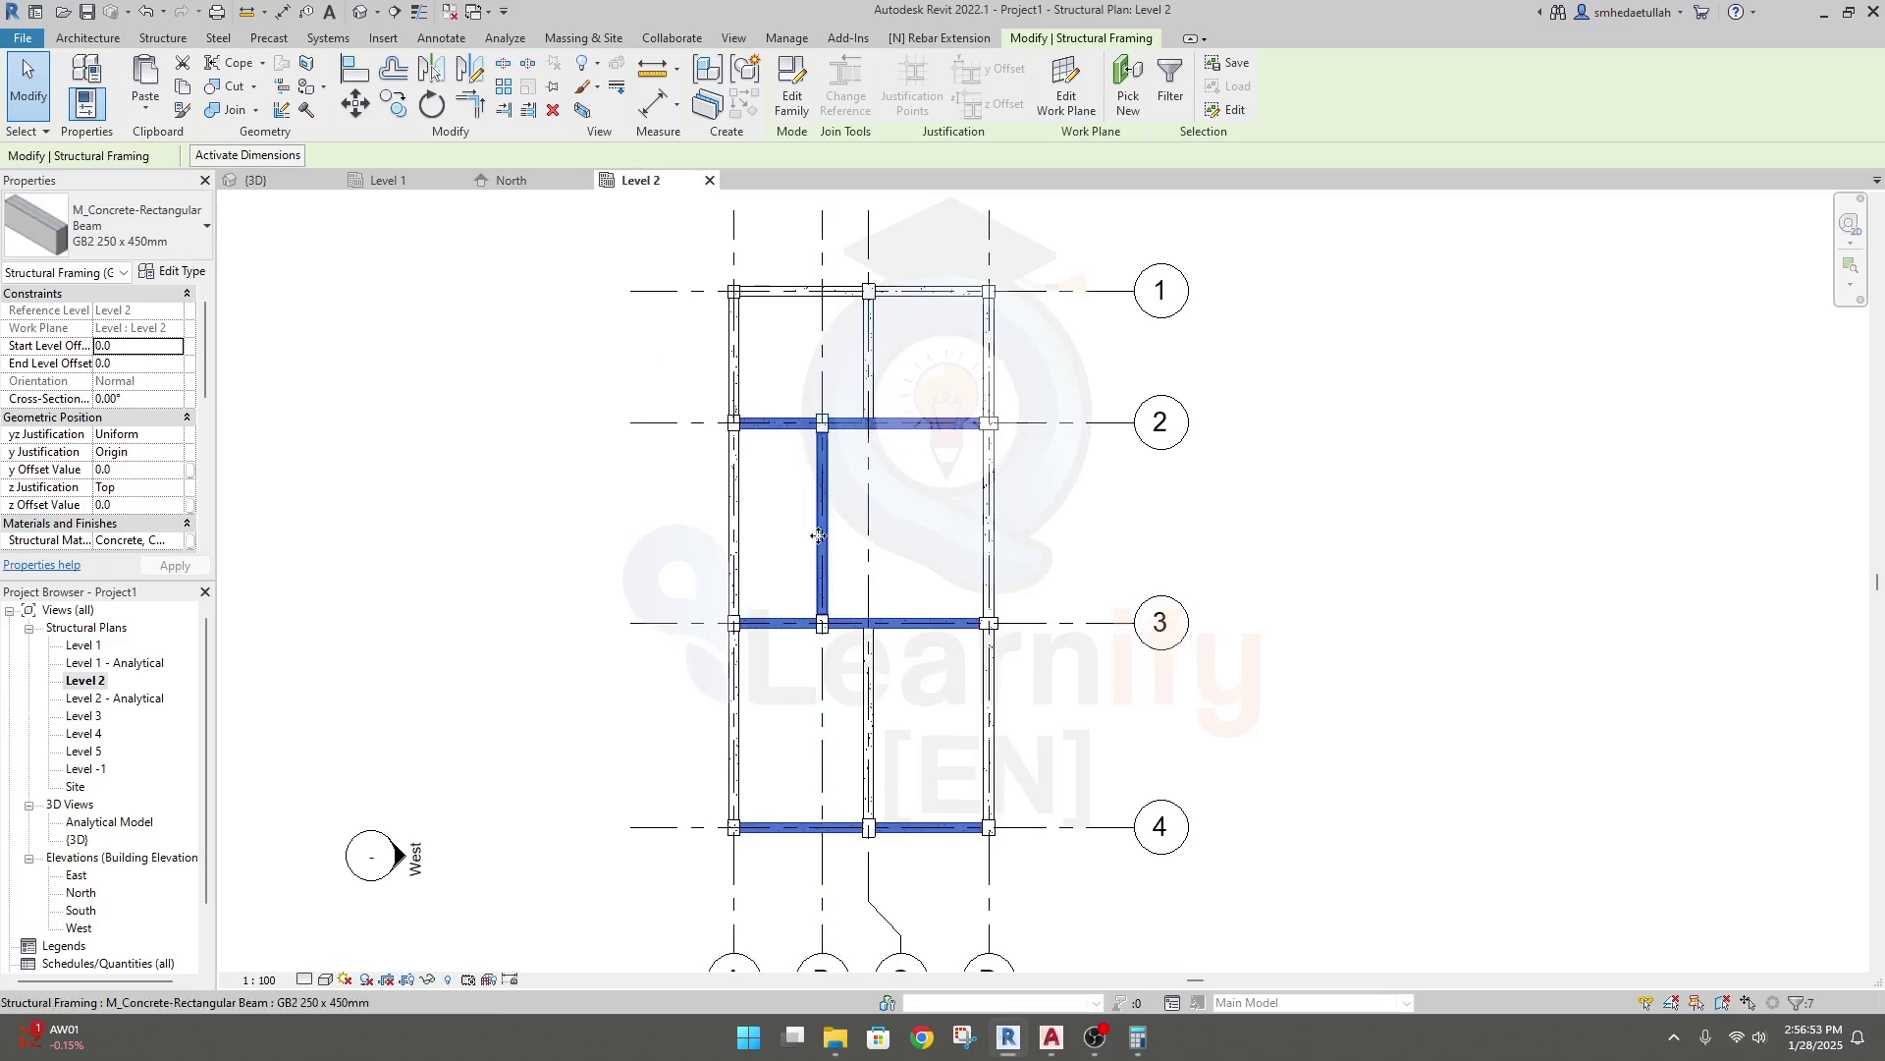
click(205, 236)
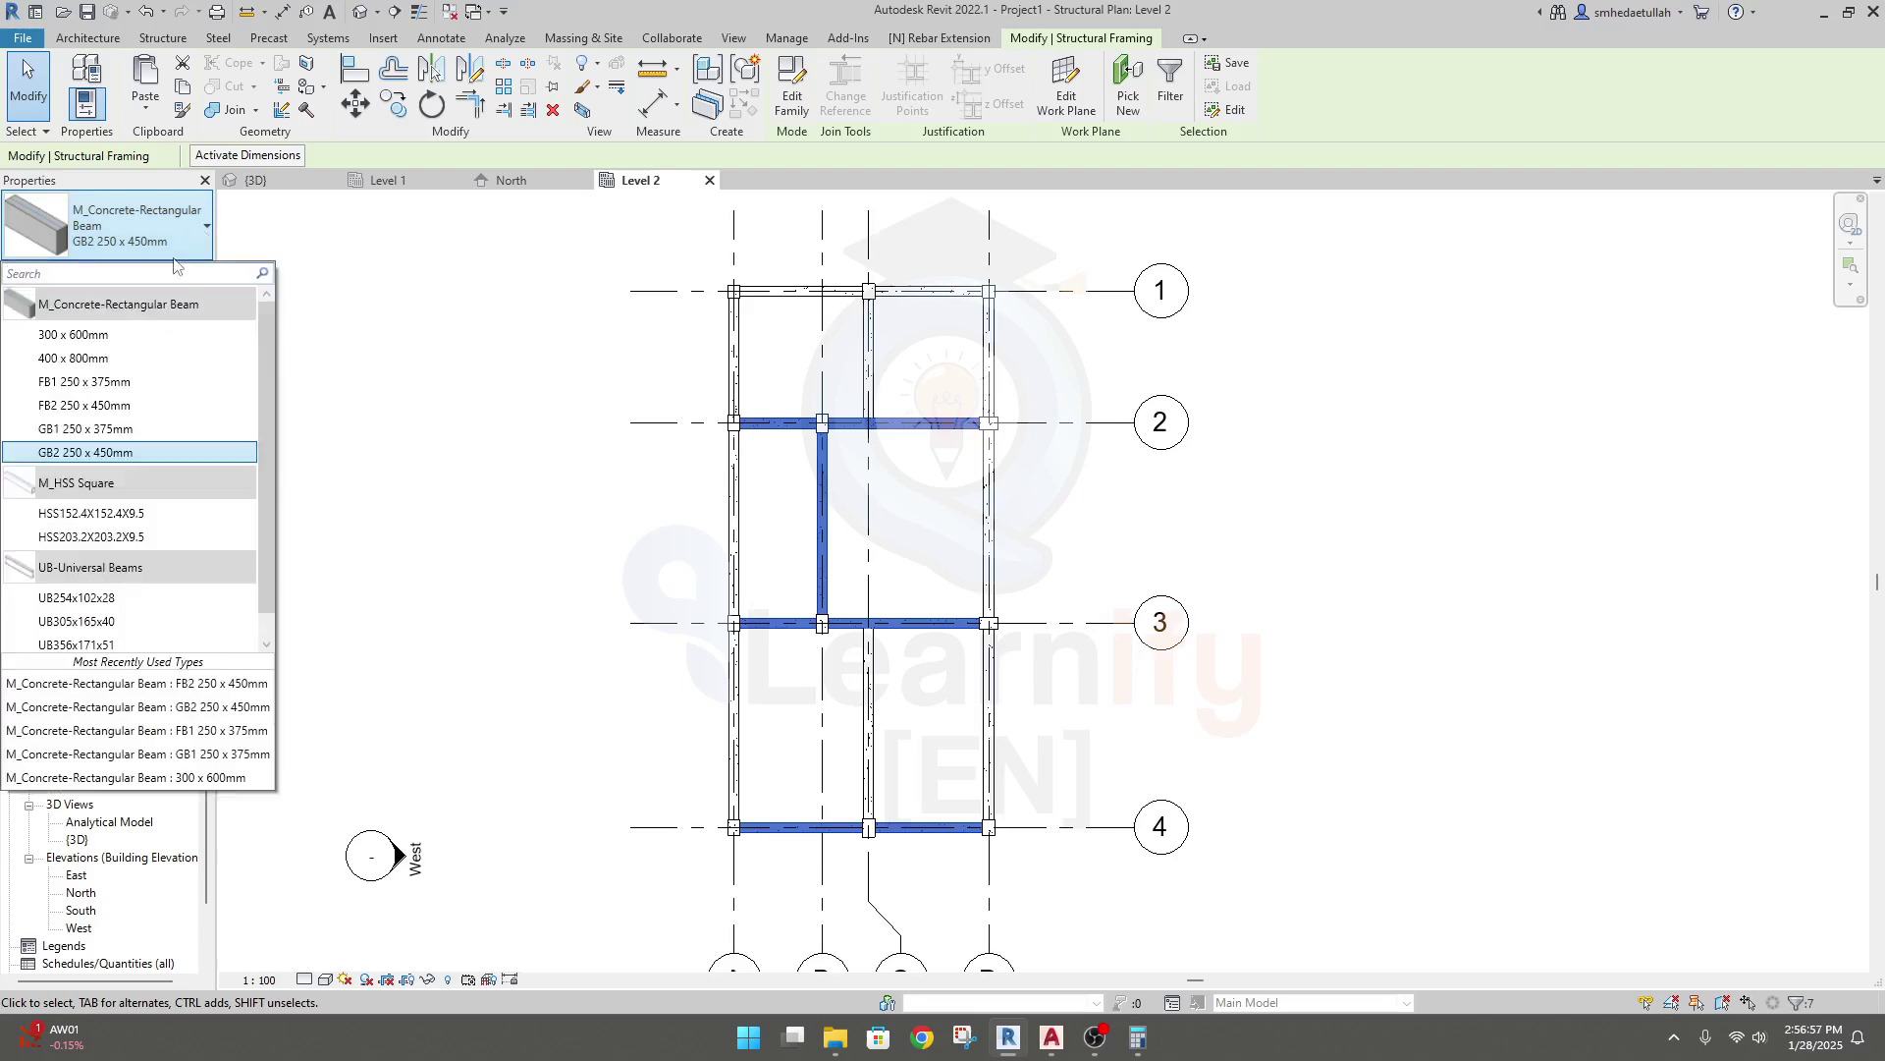
click(138, 414)
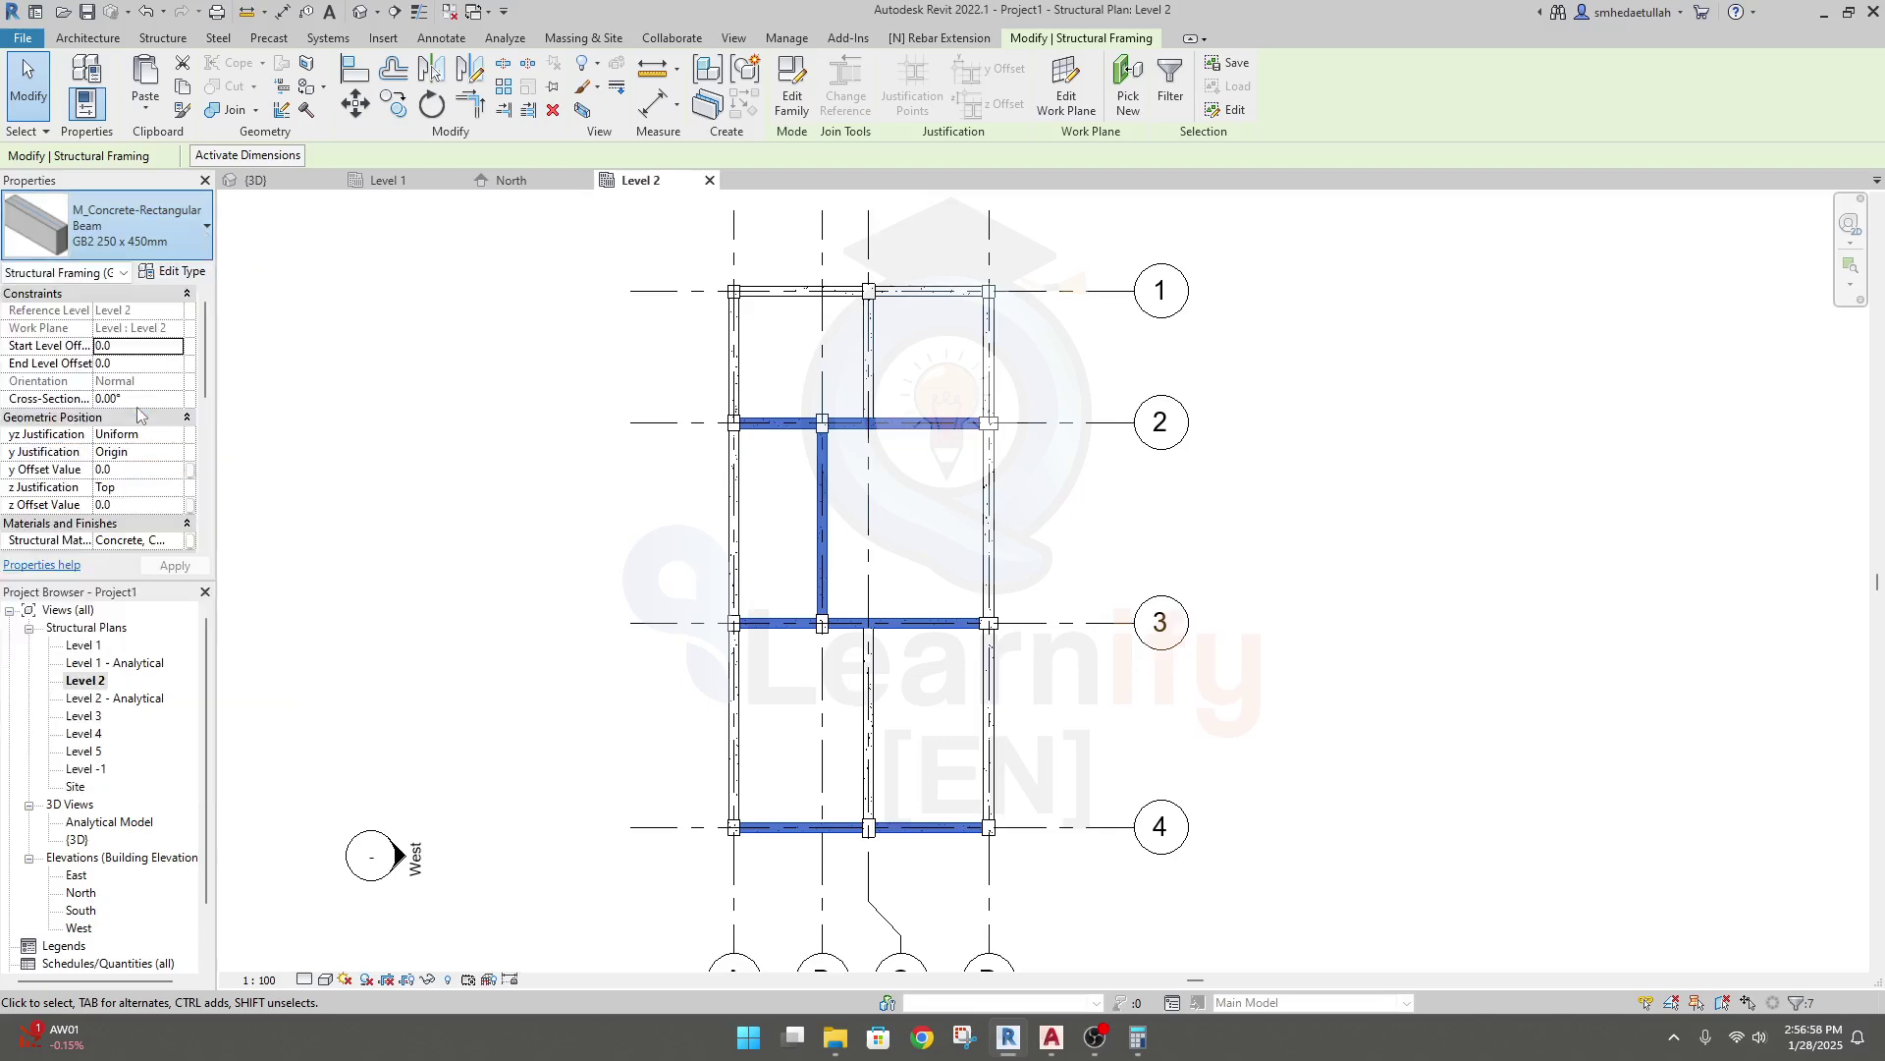
click(341, 373)
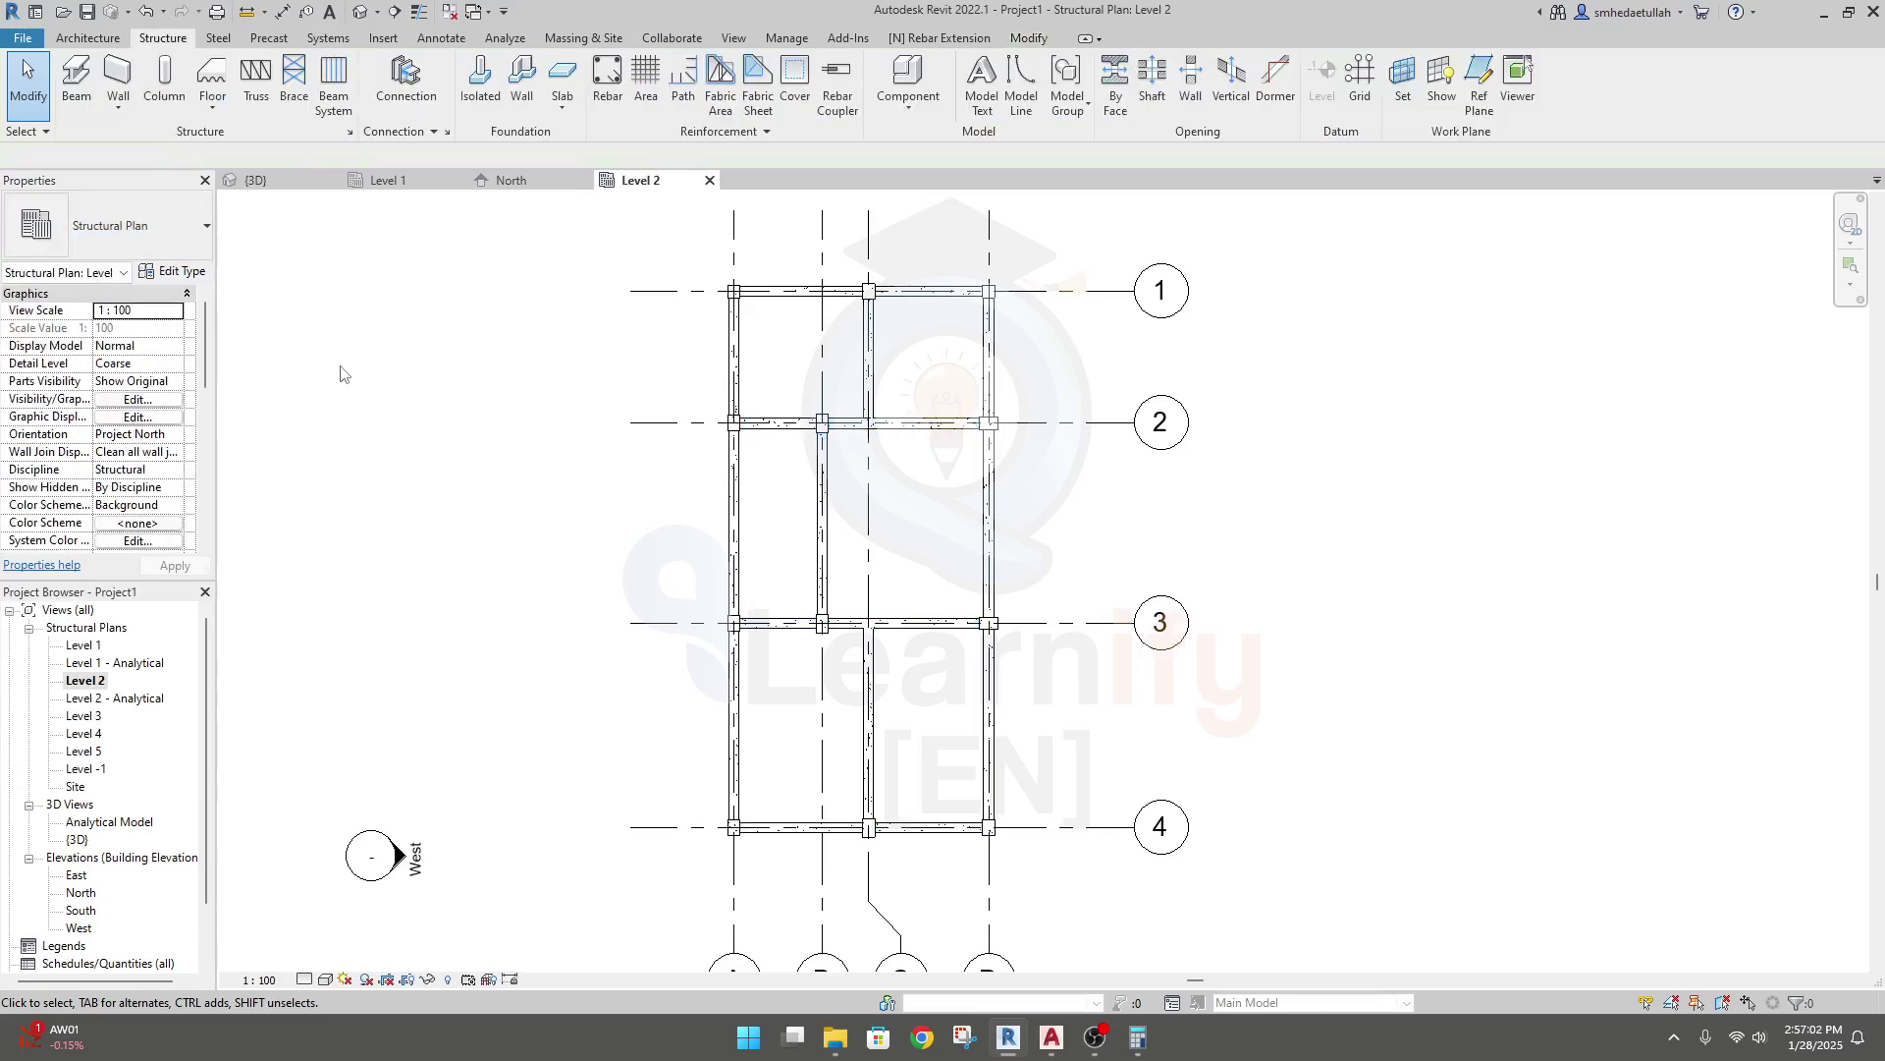
click(777, 422)
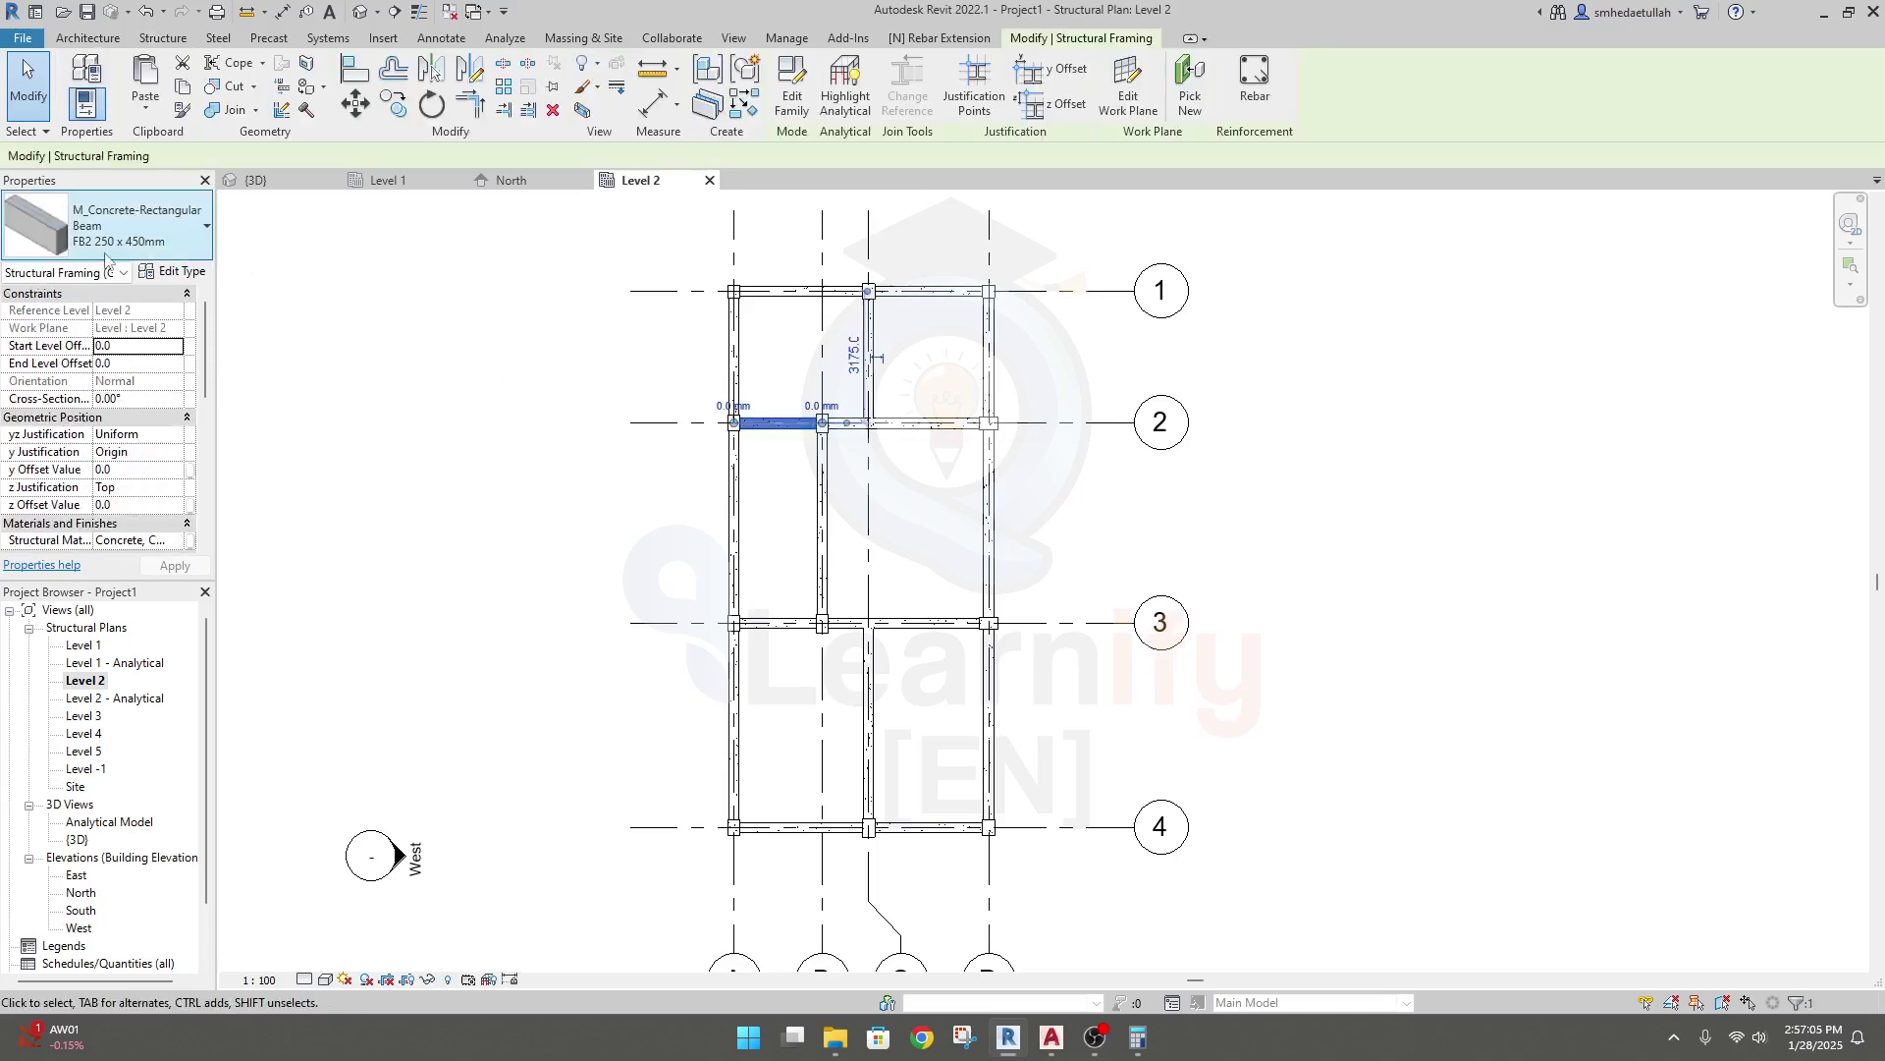
Clear the selection, check the type of the grid 3 beams and the interior vertical beam between grids 2 and 3, and deselect them.
click(454, 488)
middle_drag(461, 496, 449, 474)
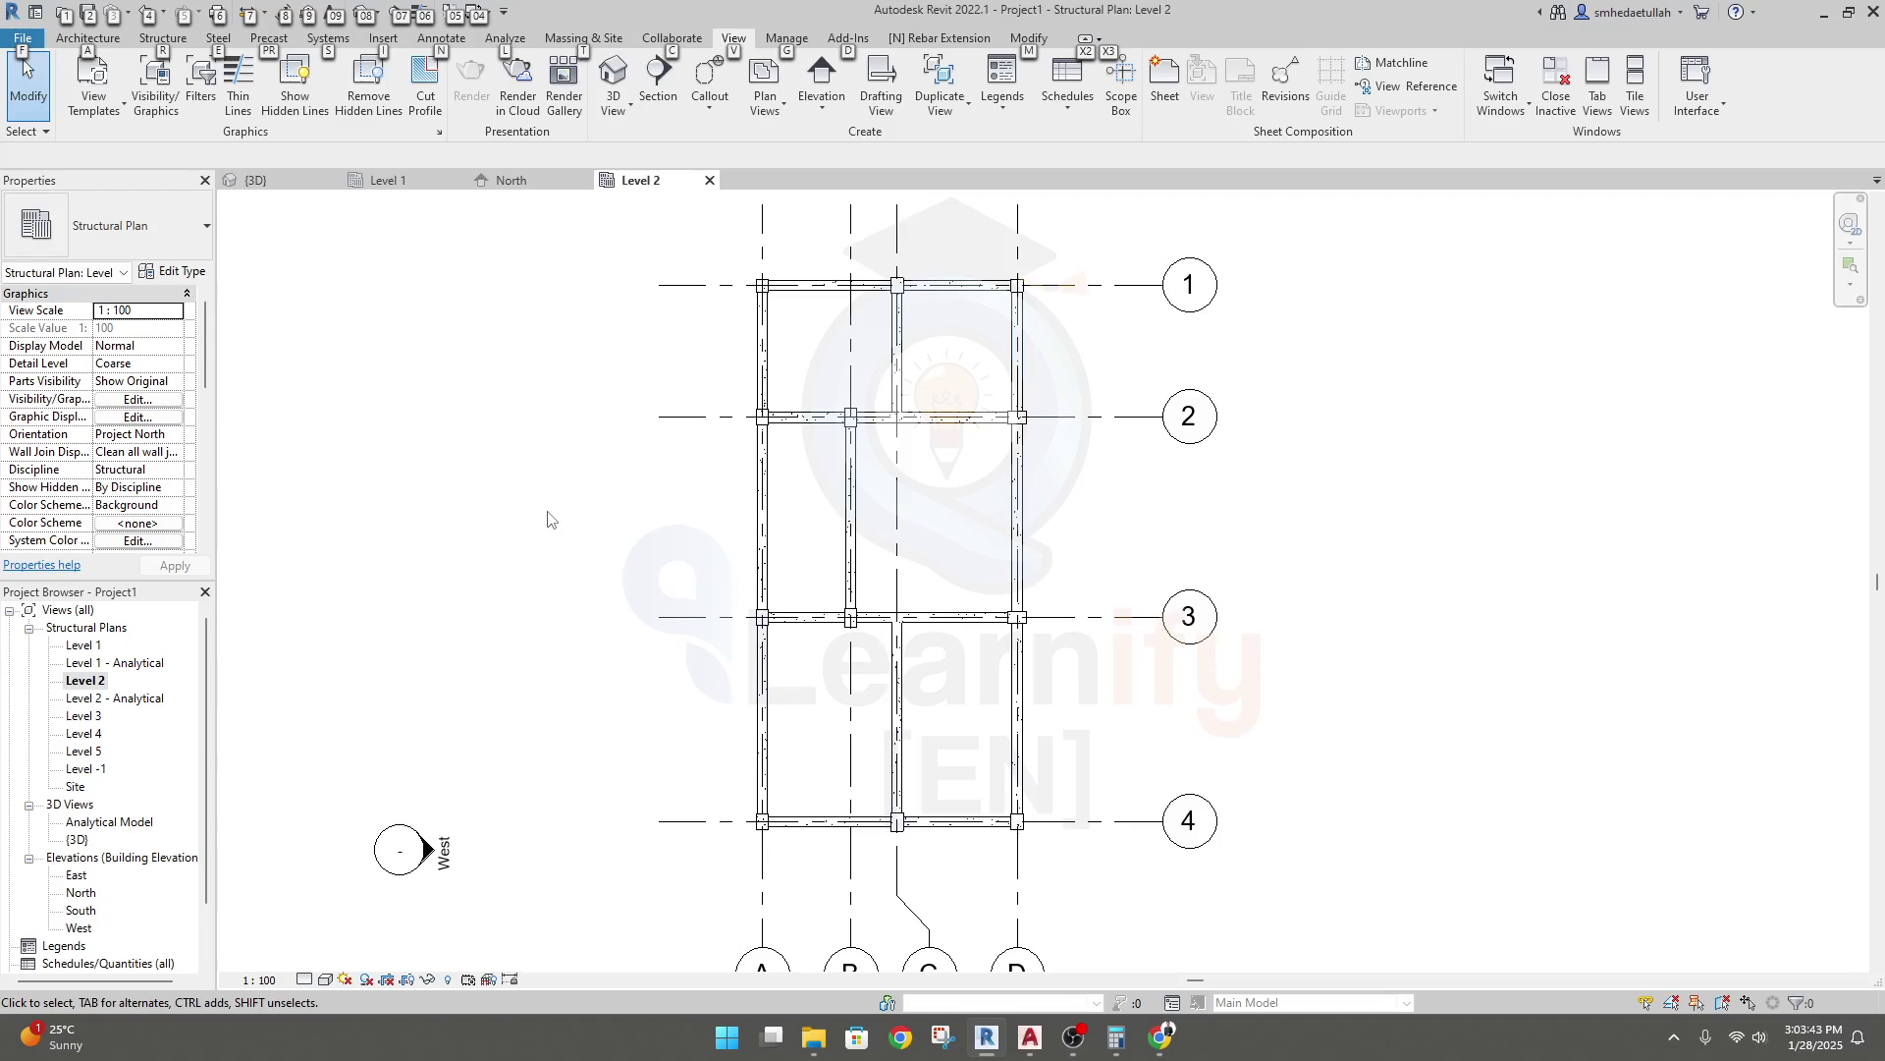
key(Escape)
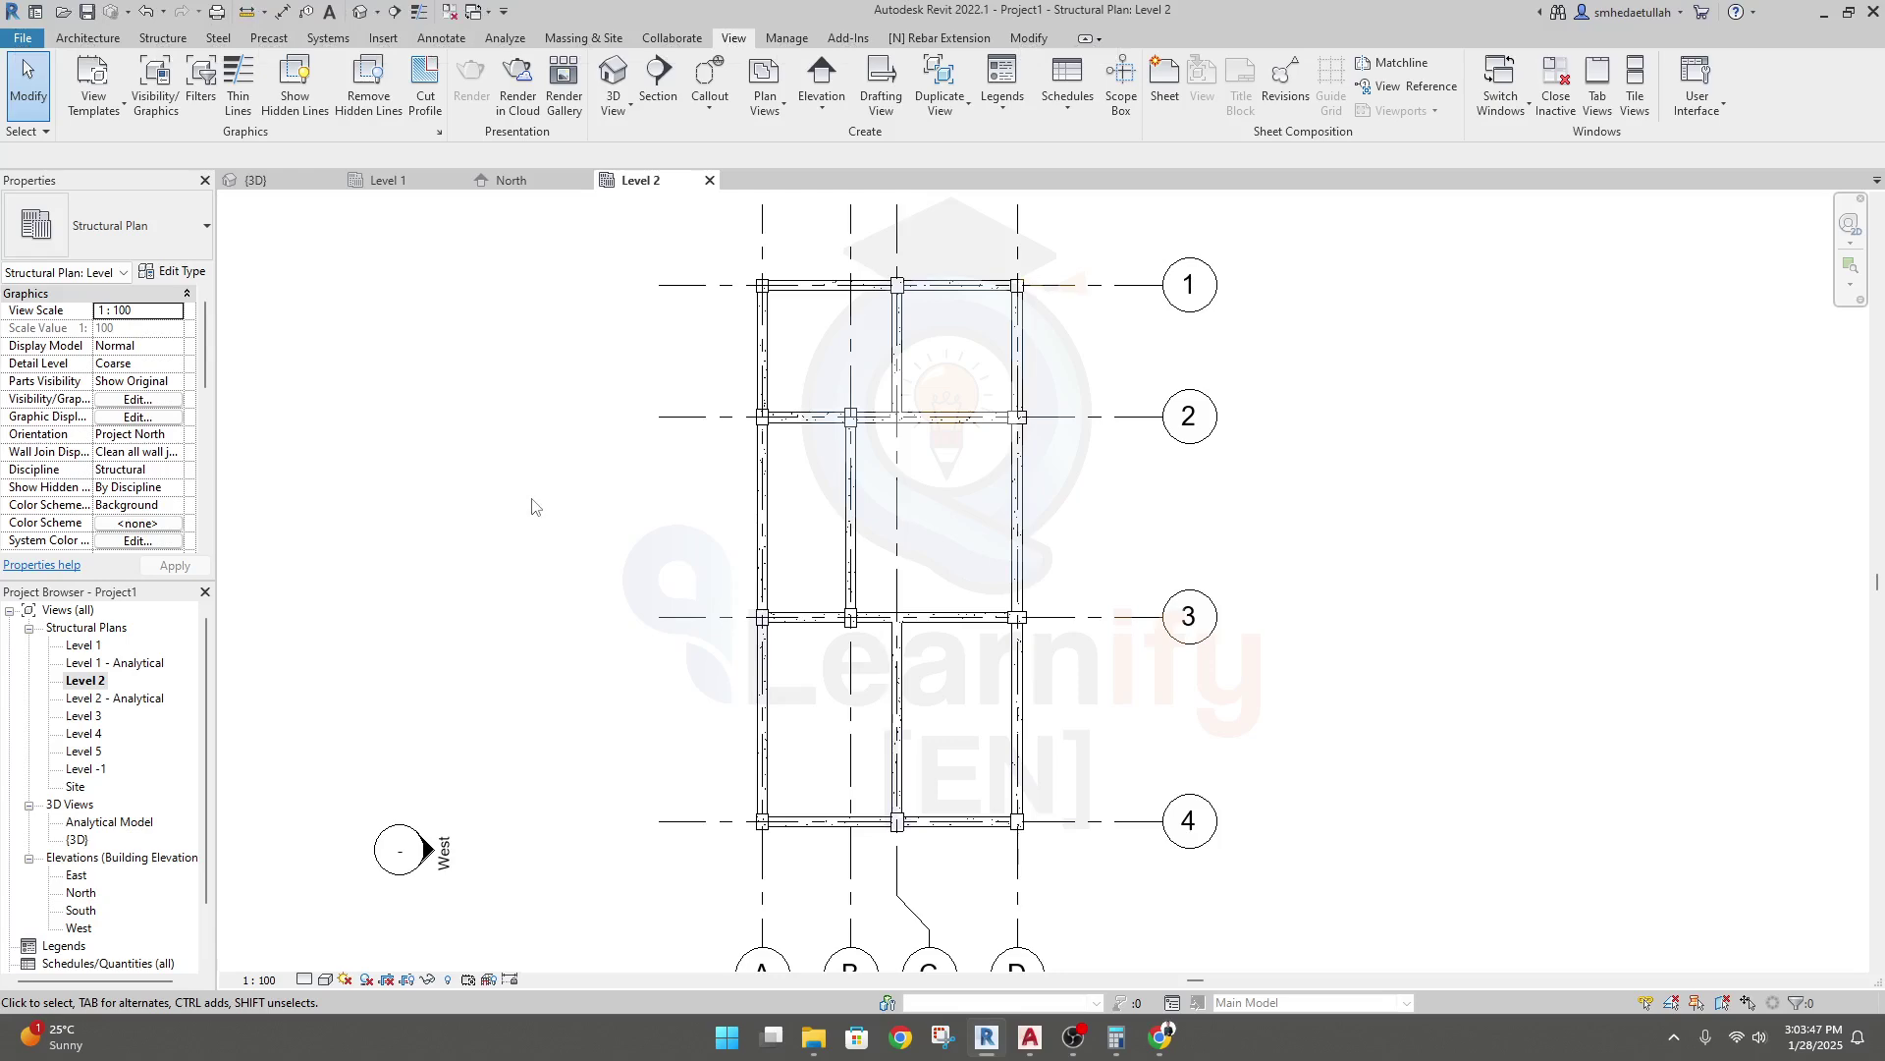
click(938, 628)
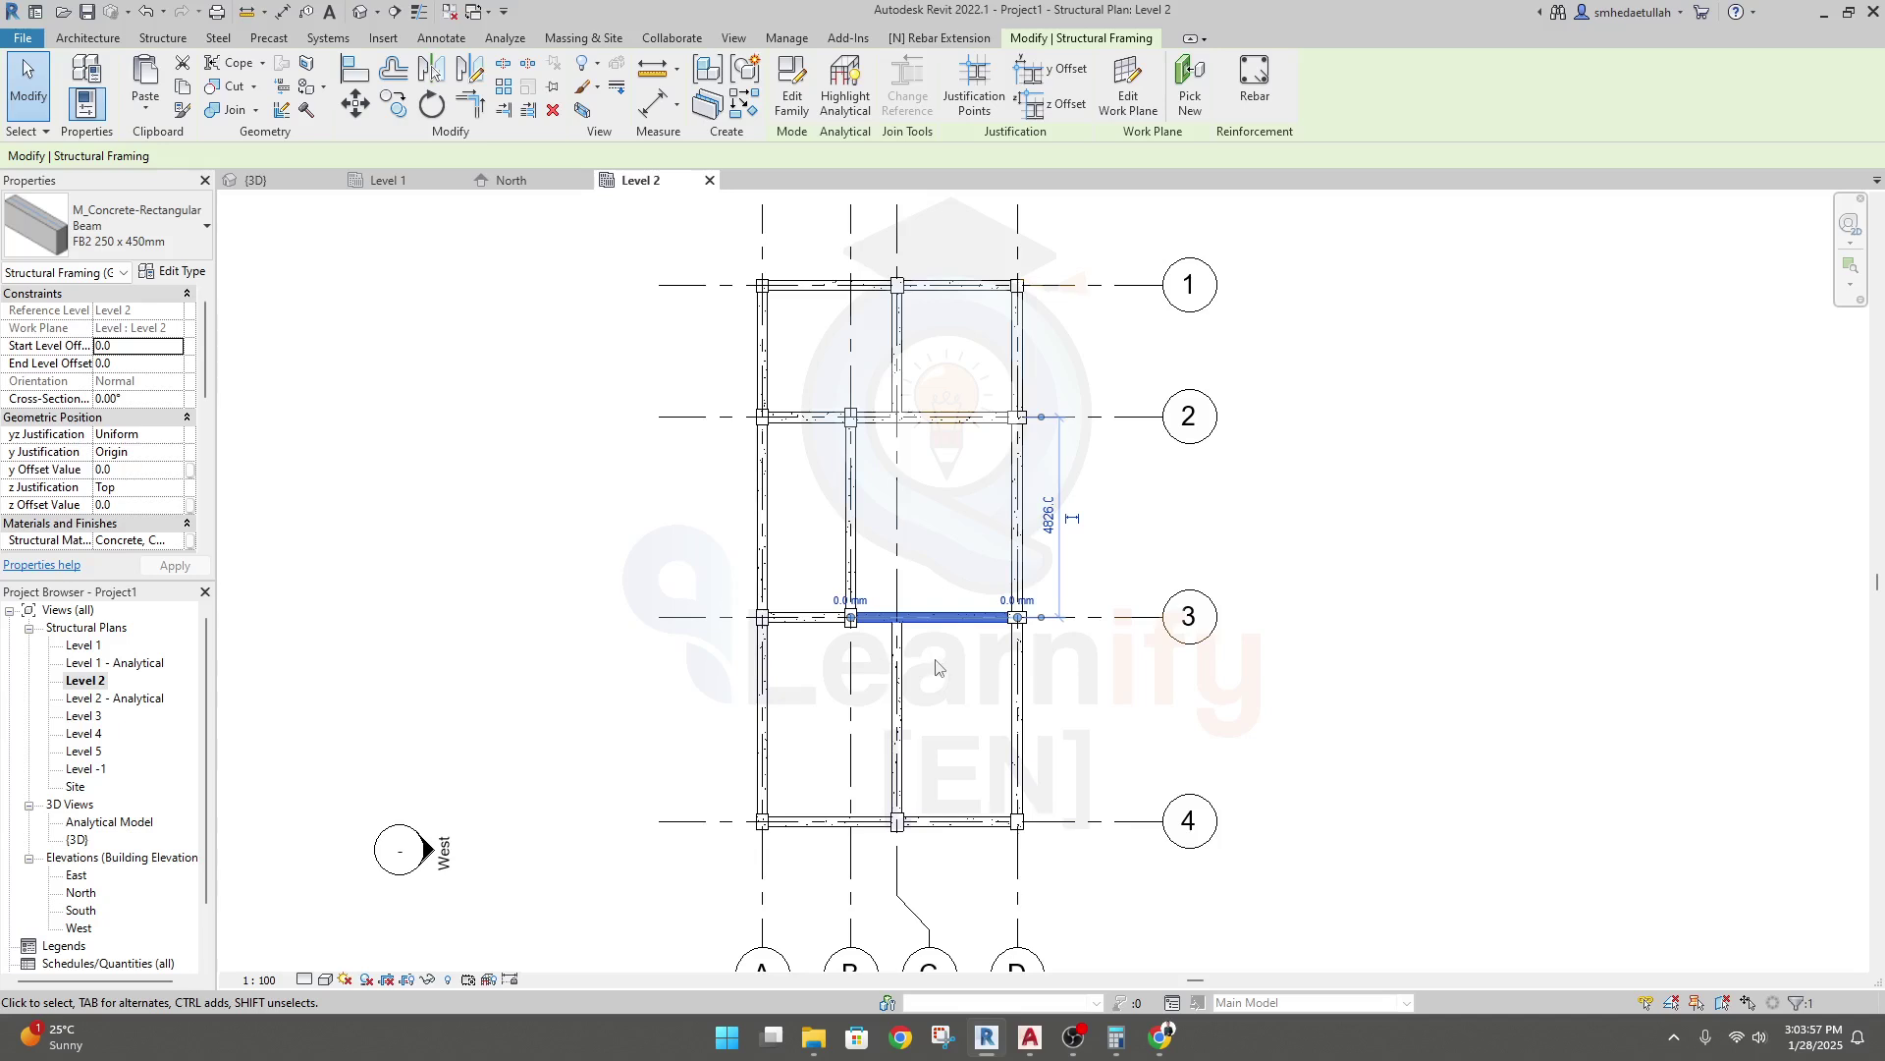
key(Tab)
click(909, 615)
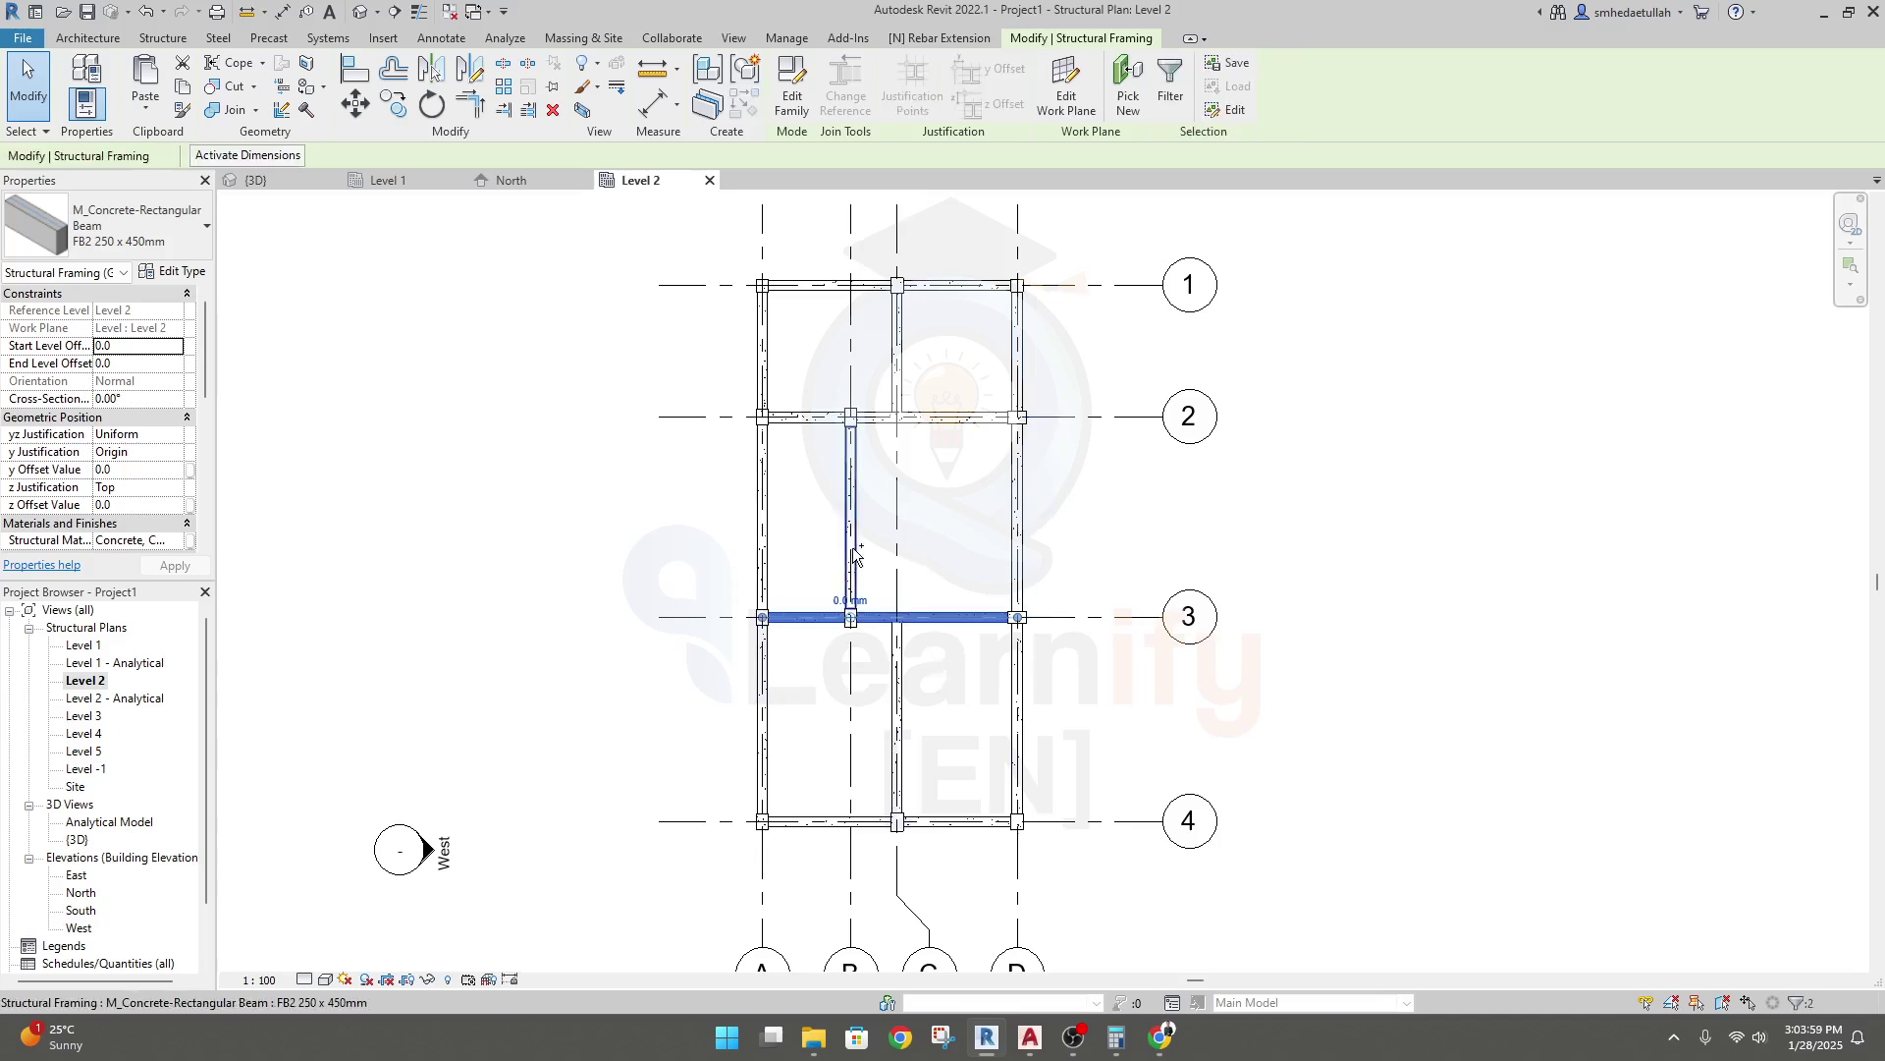
ctrl+click(853, 555)
click(875, 534)
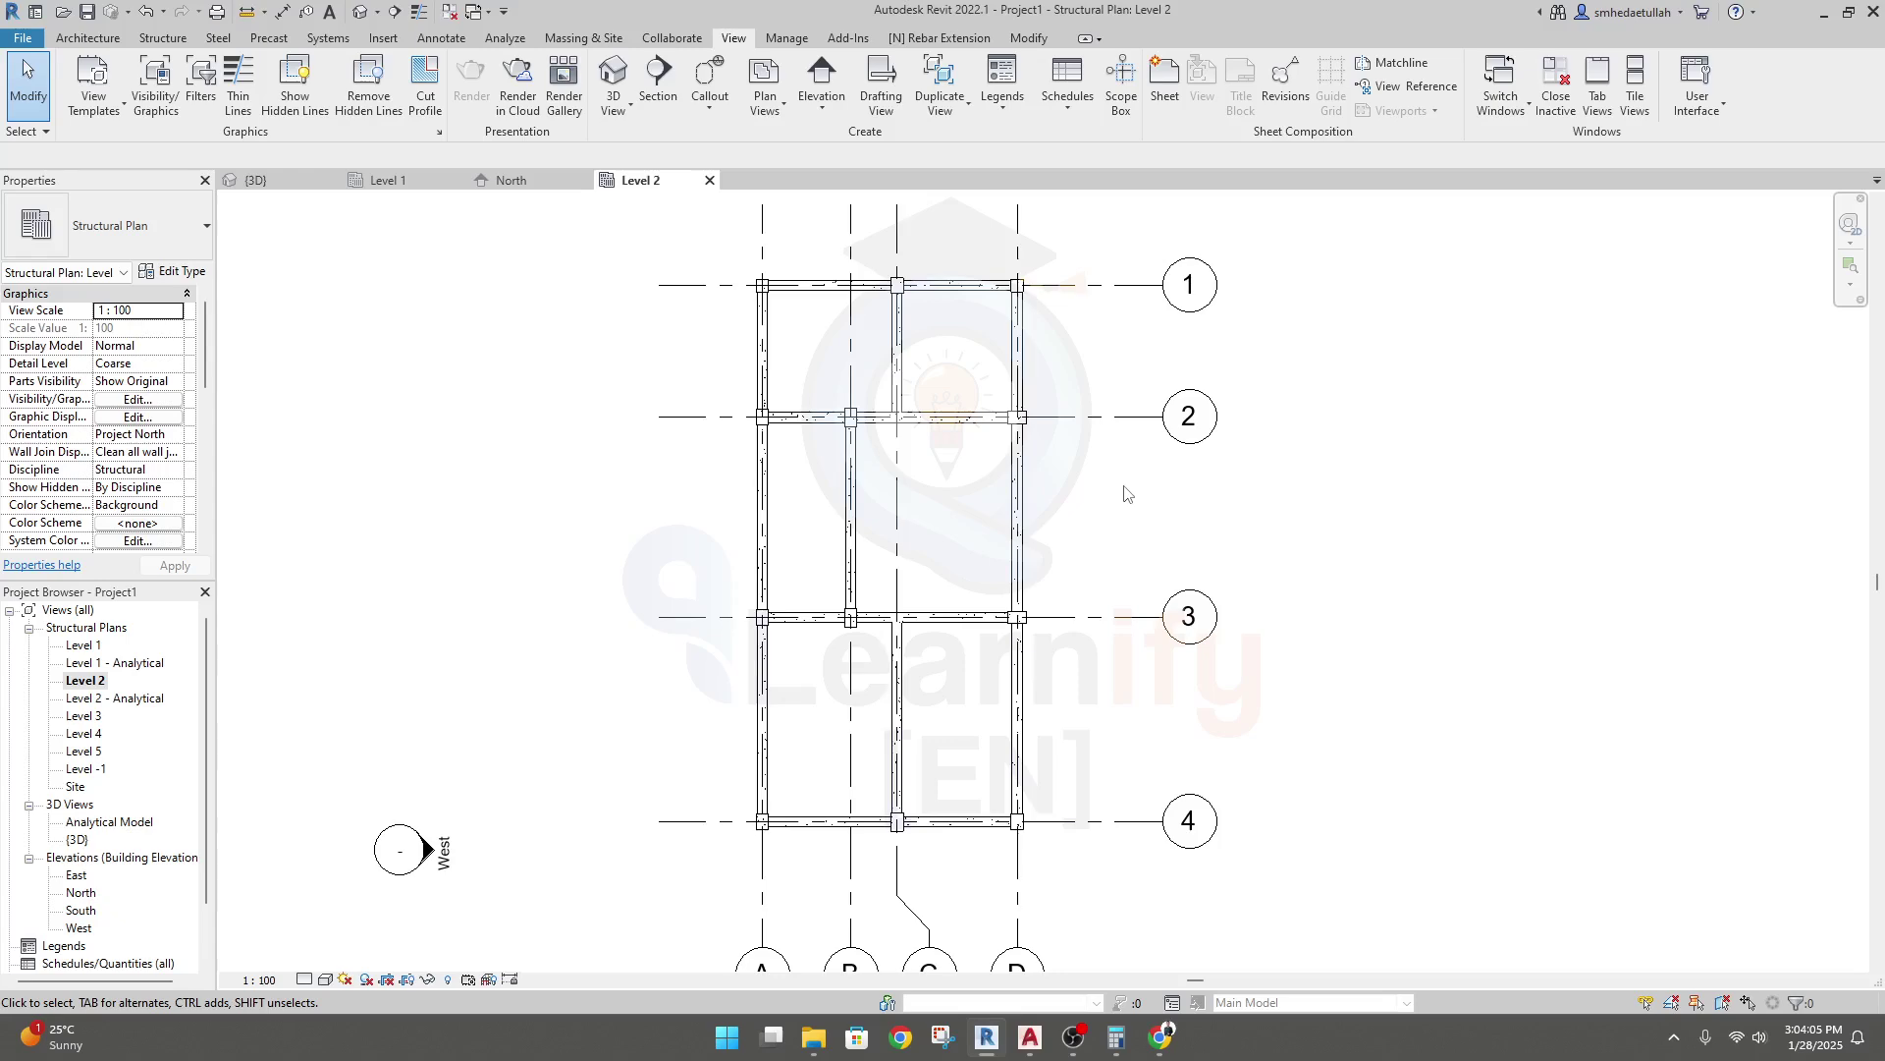
Select all instances of the GB1 250 x 375mm beam in the entire project, inspect the selection in the 3D view, and clear it.
click(763, 350)
right_click(766, 351)
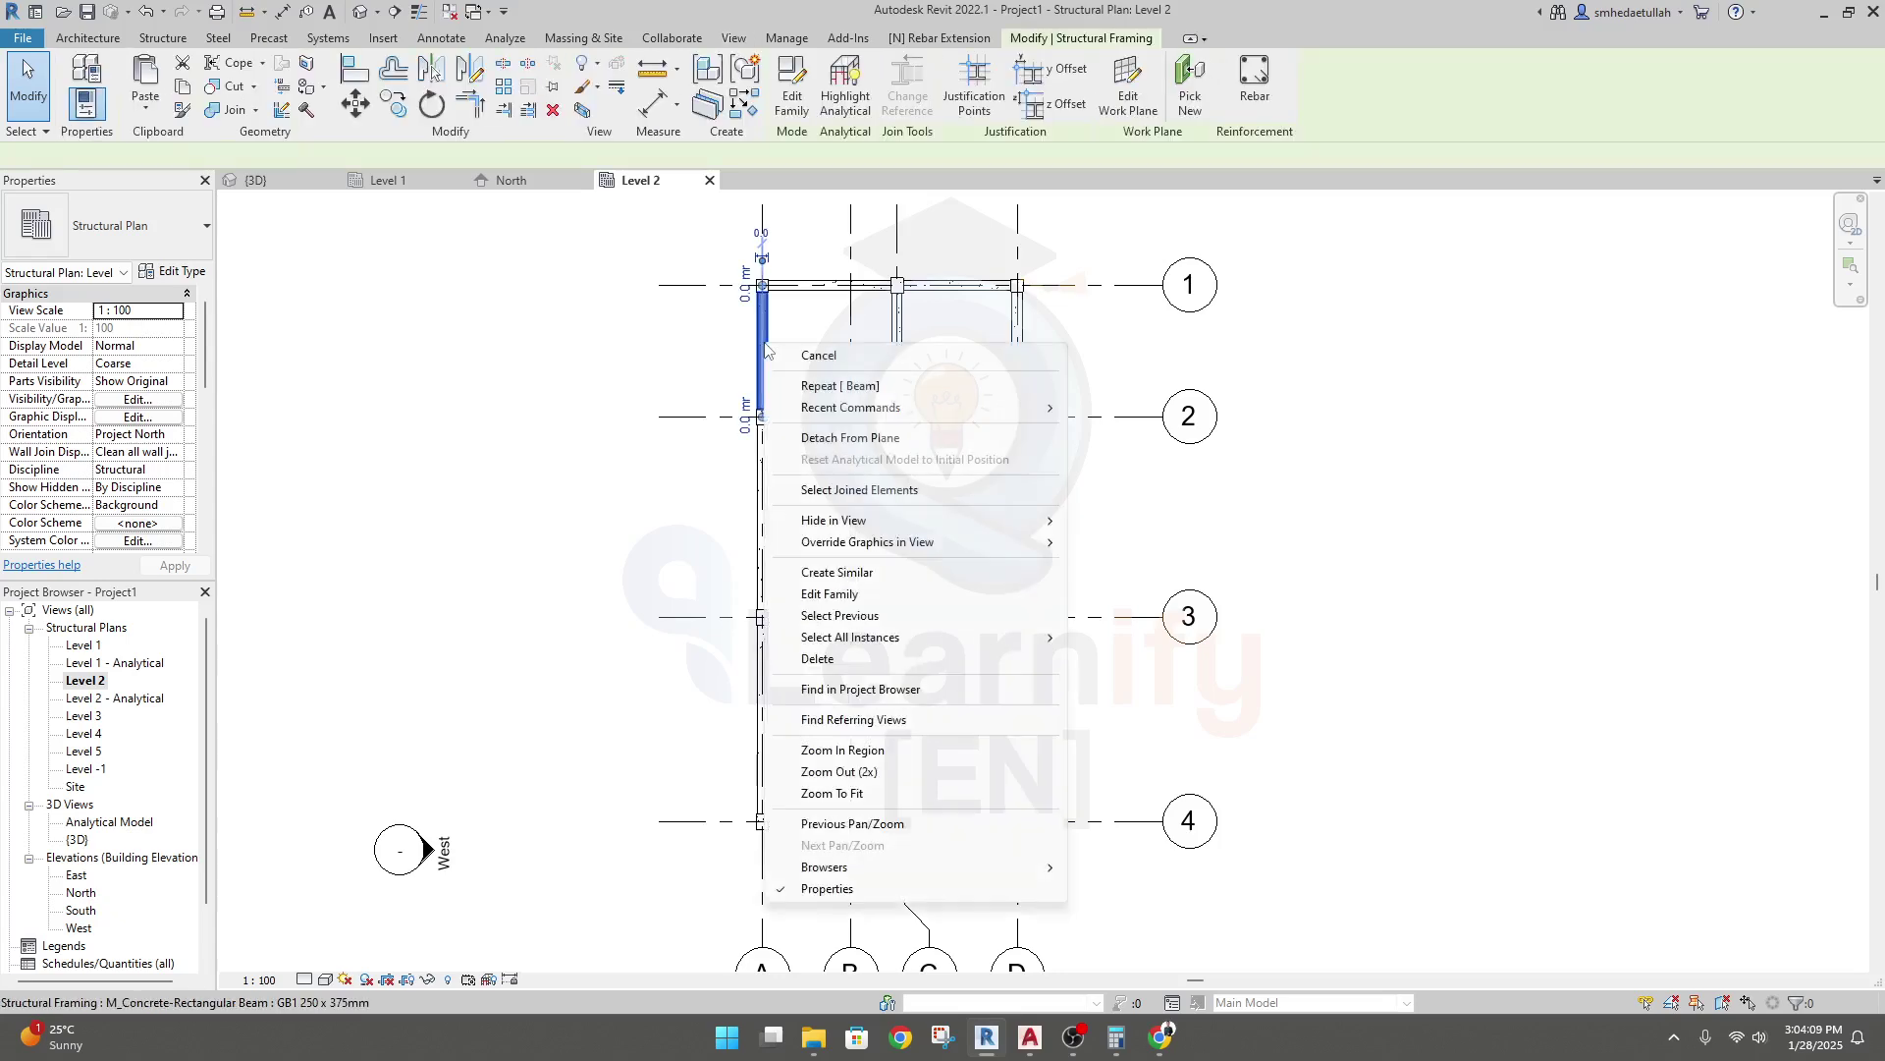
click(760, 351)
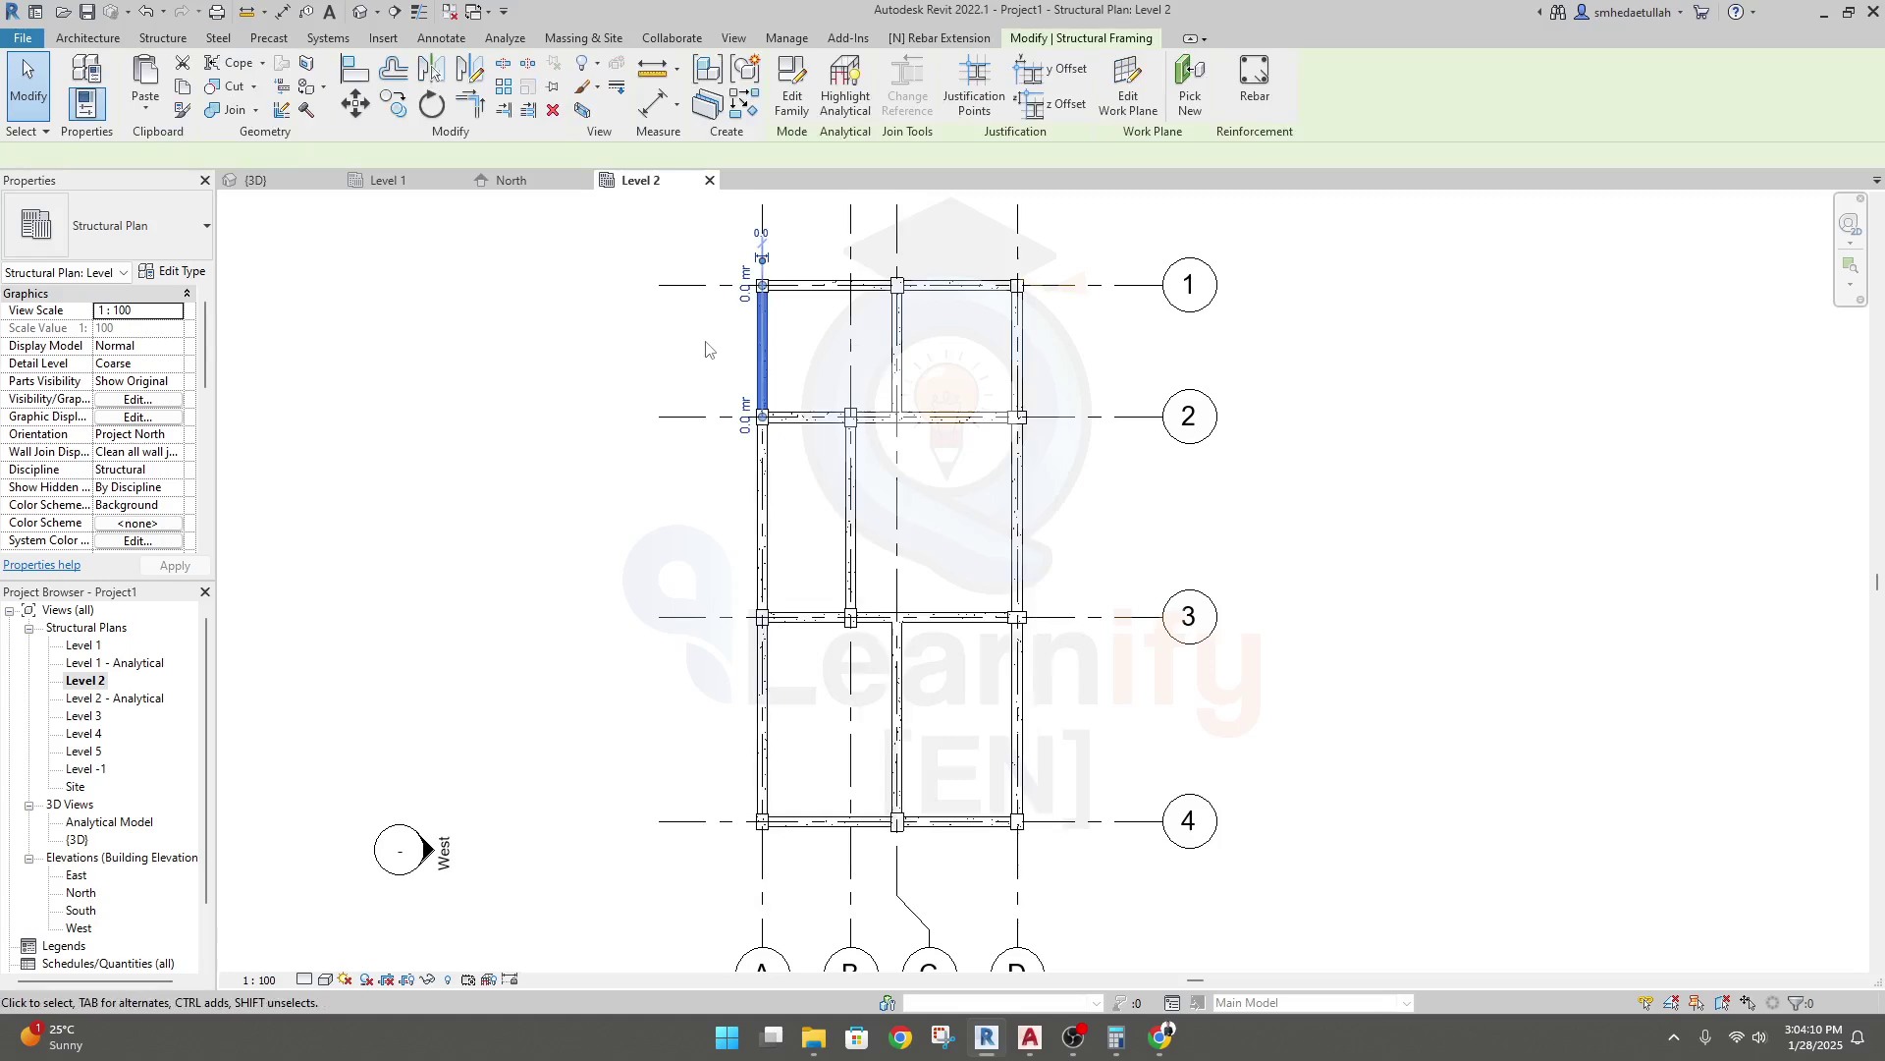
click(758, 351)
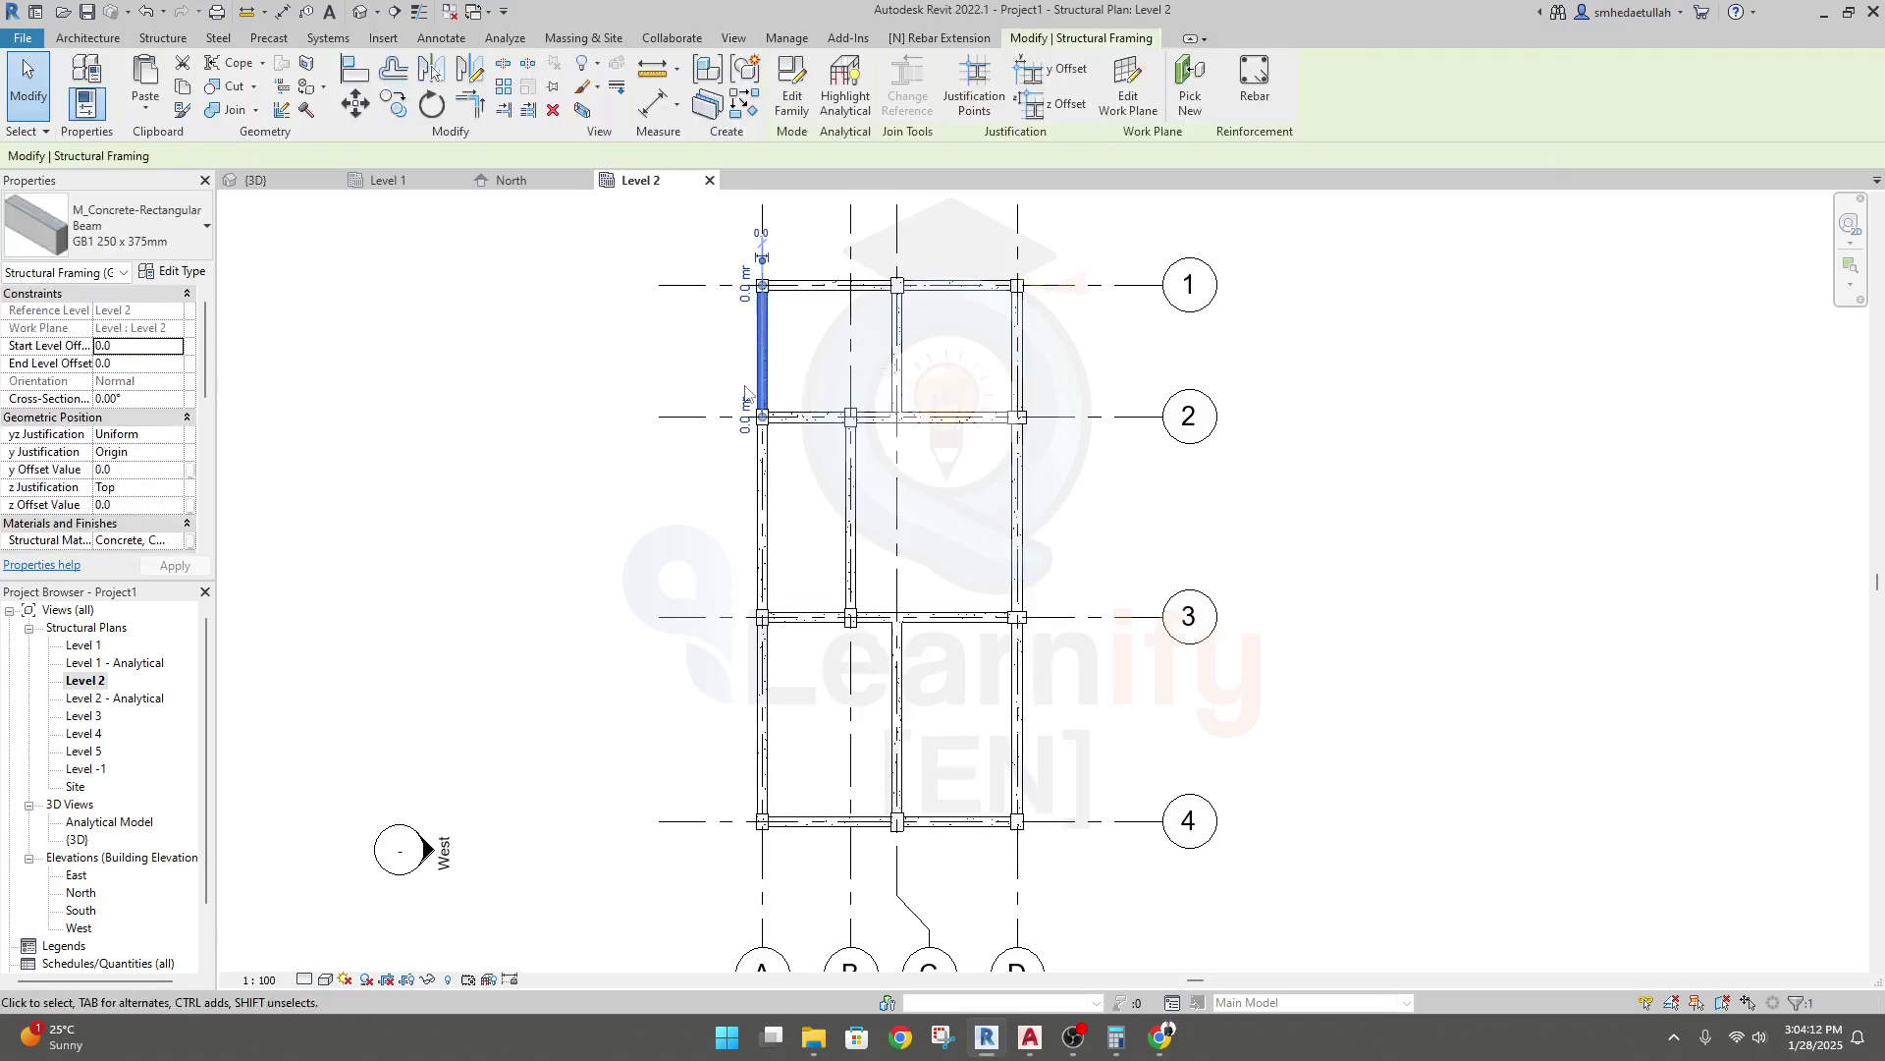
right_click(519, 309)
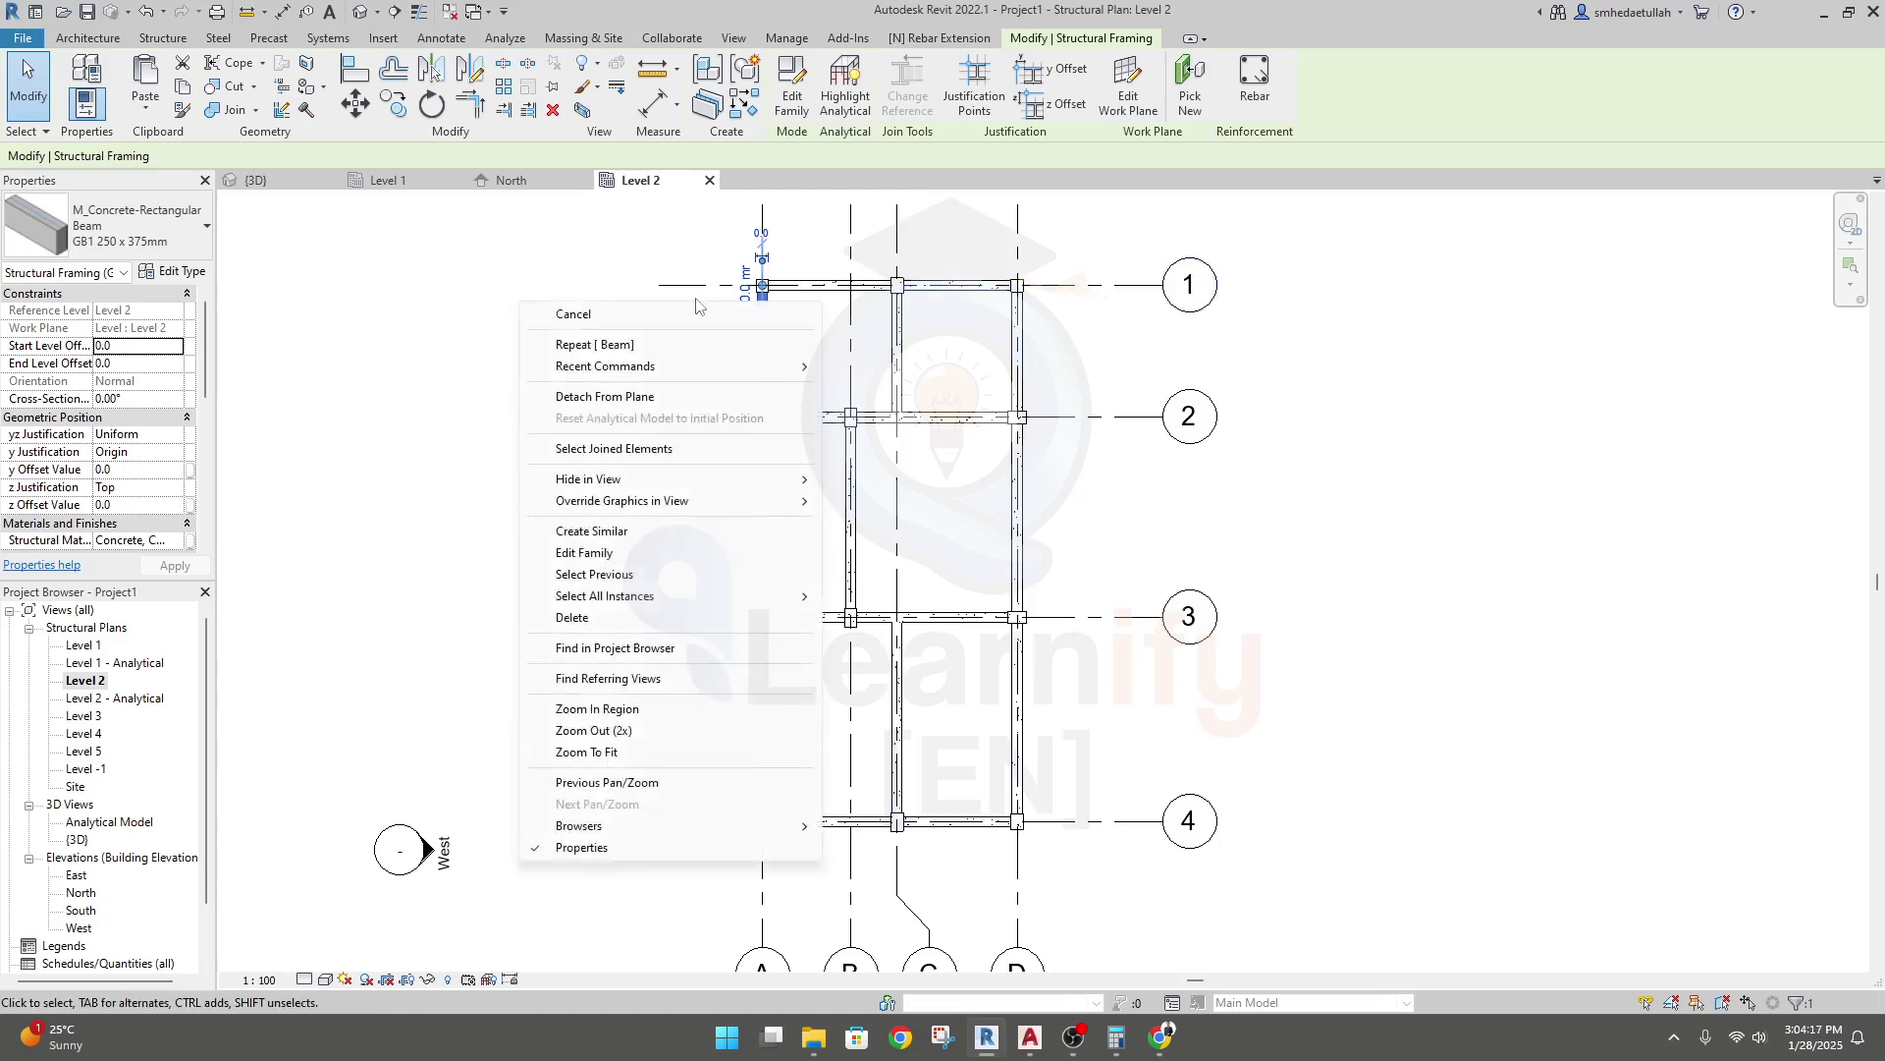
mouse_move(604, 599)
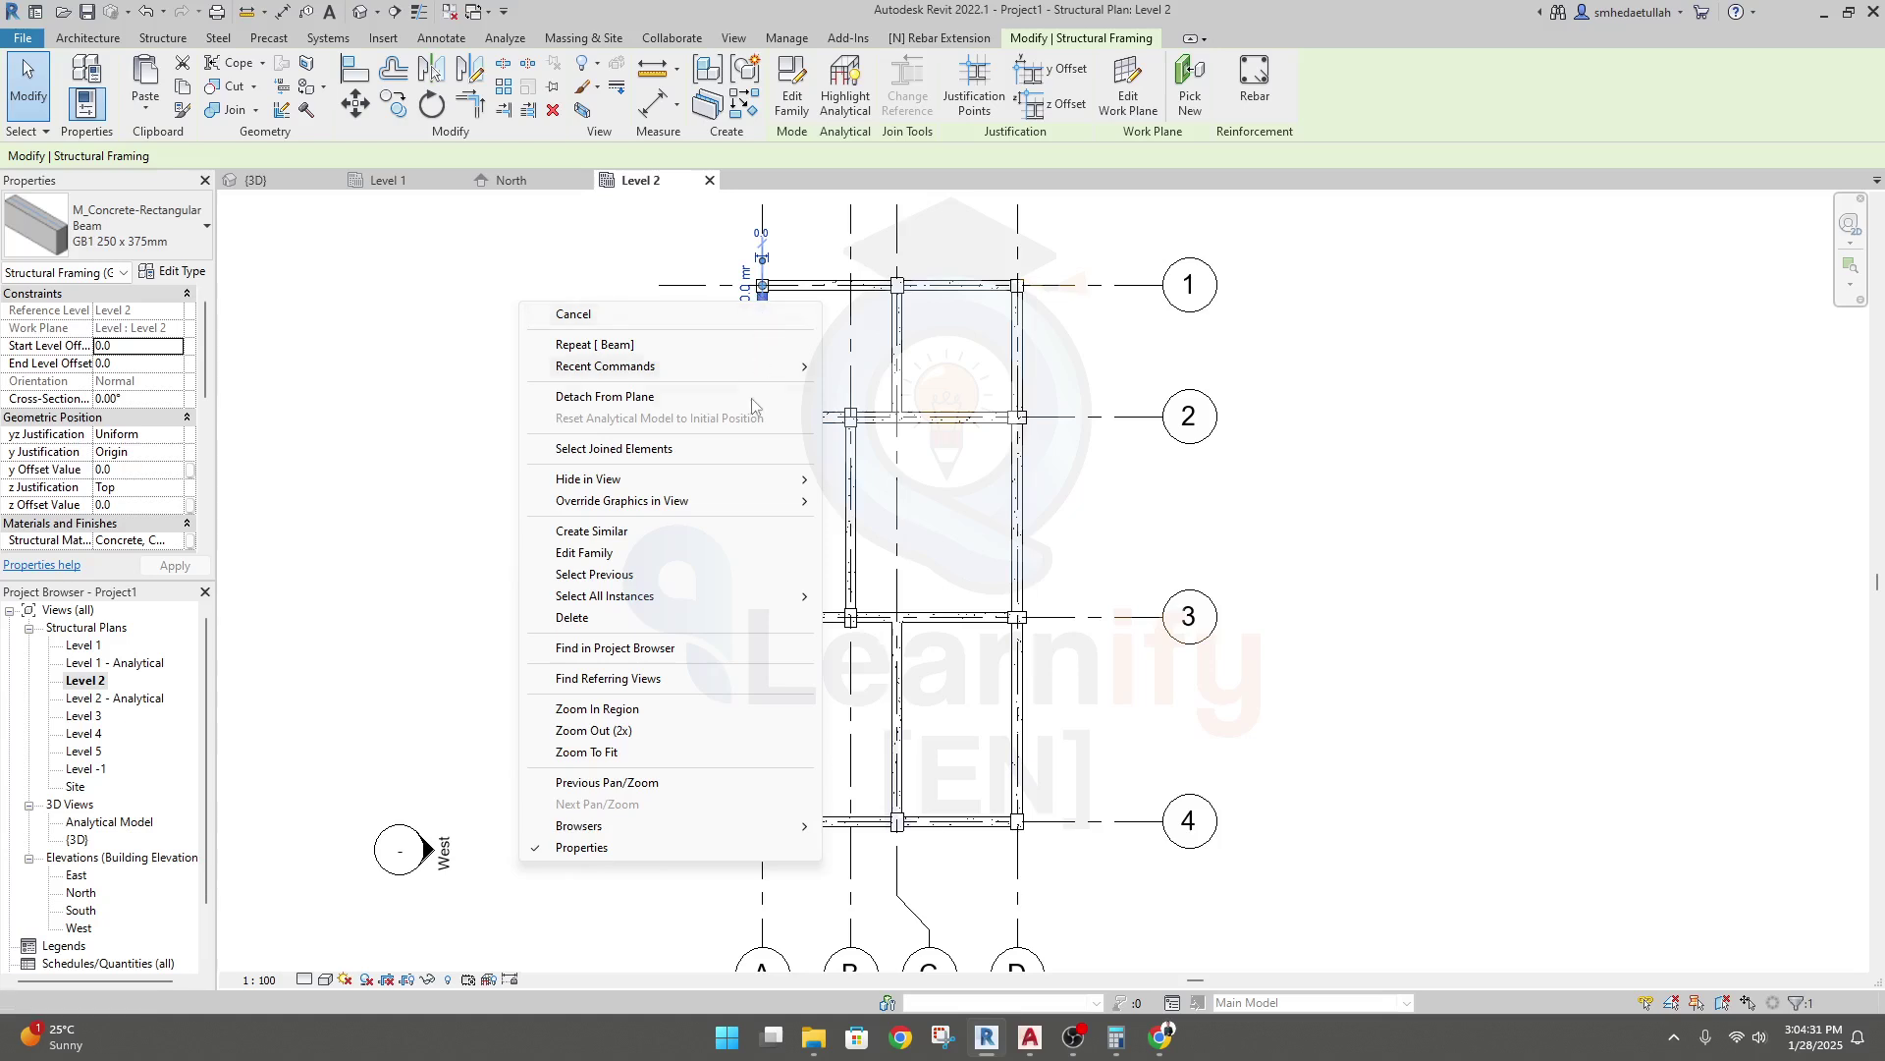
mouse_move(734, 596)
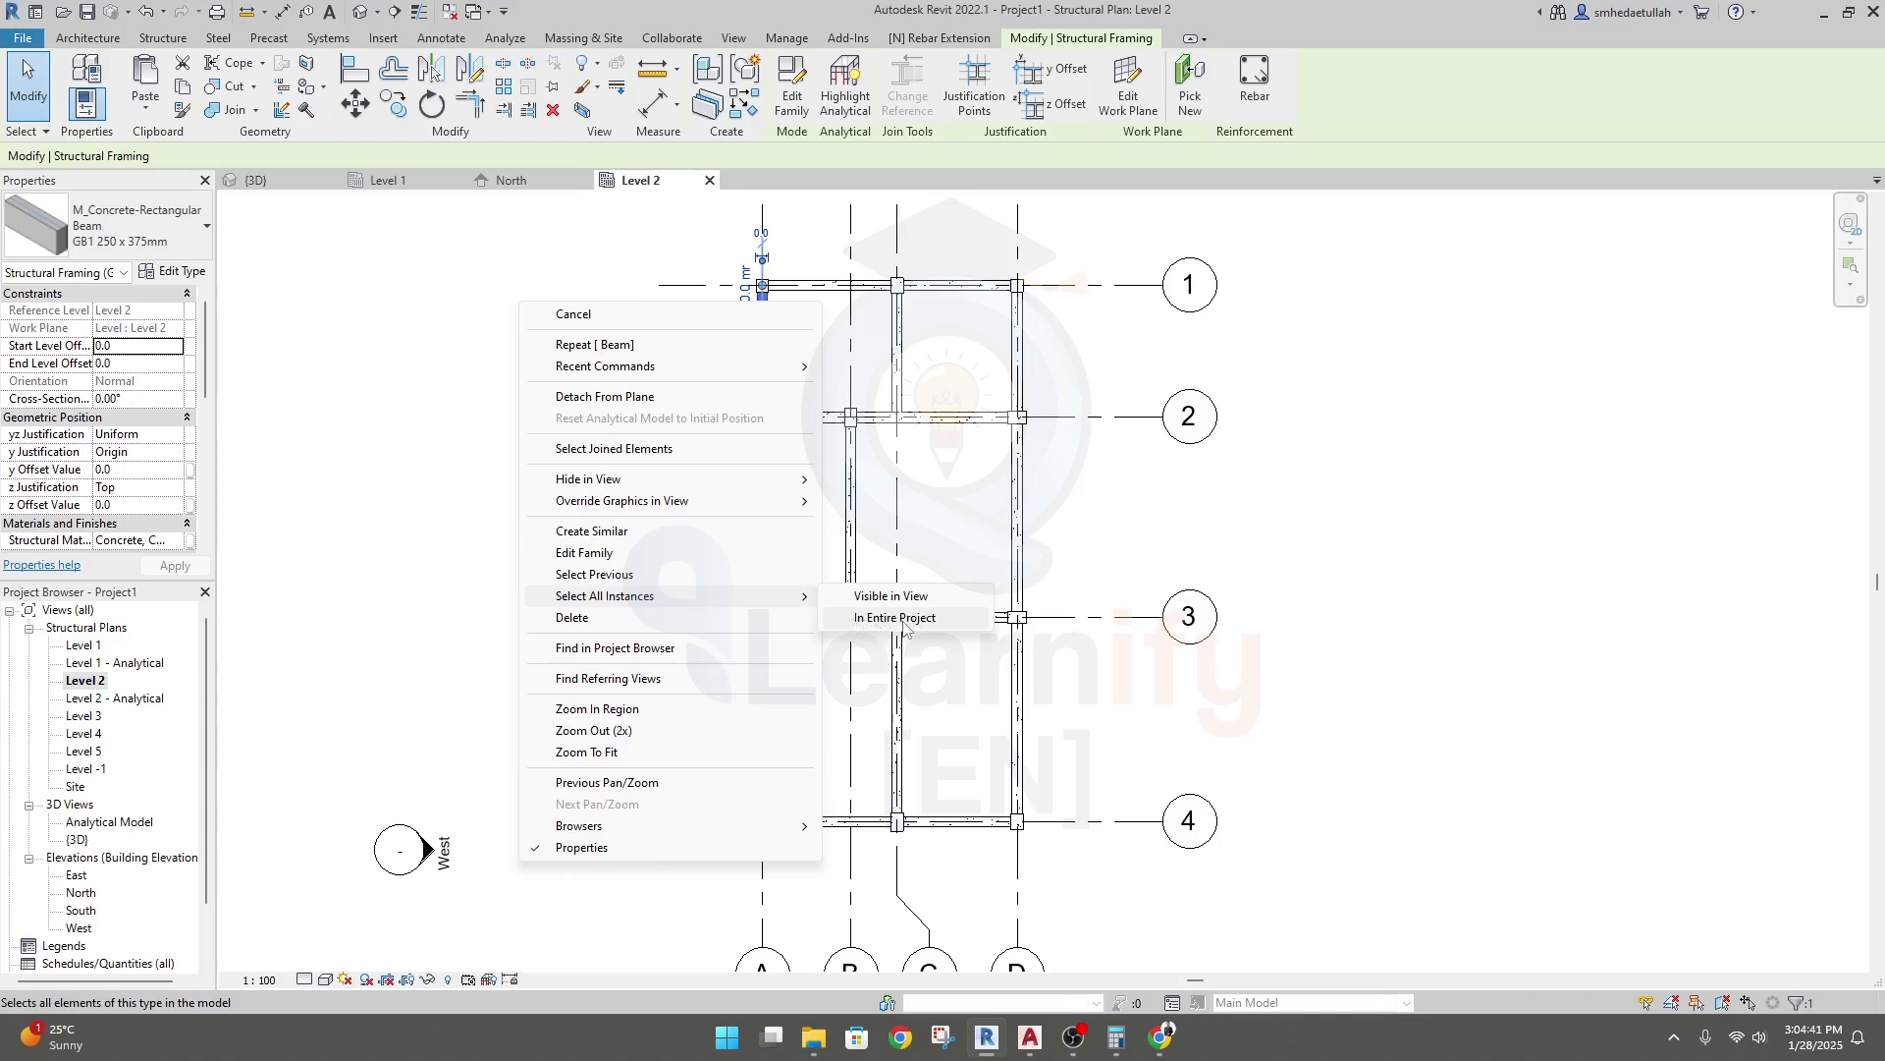
click(895, 617)
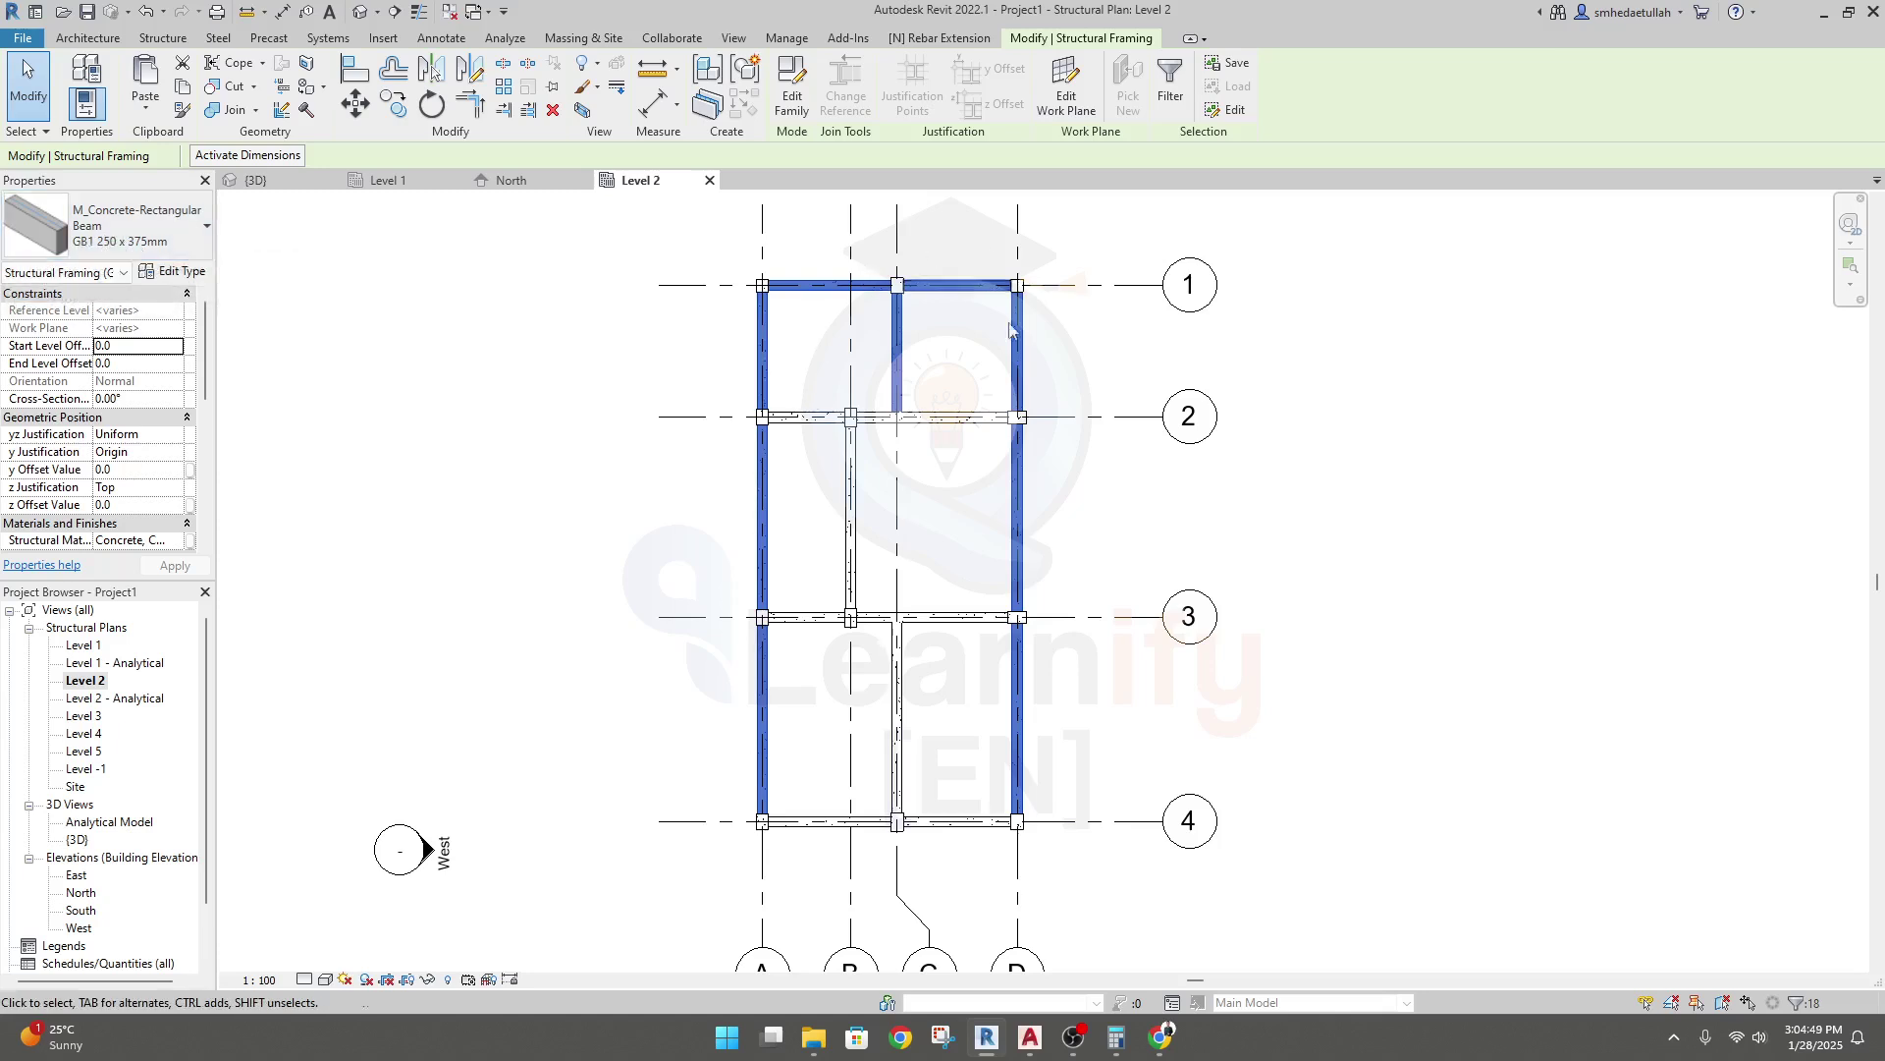
click(263, 184)
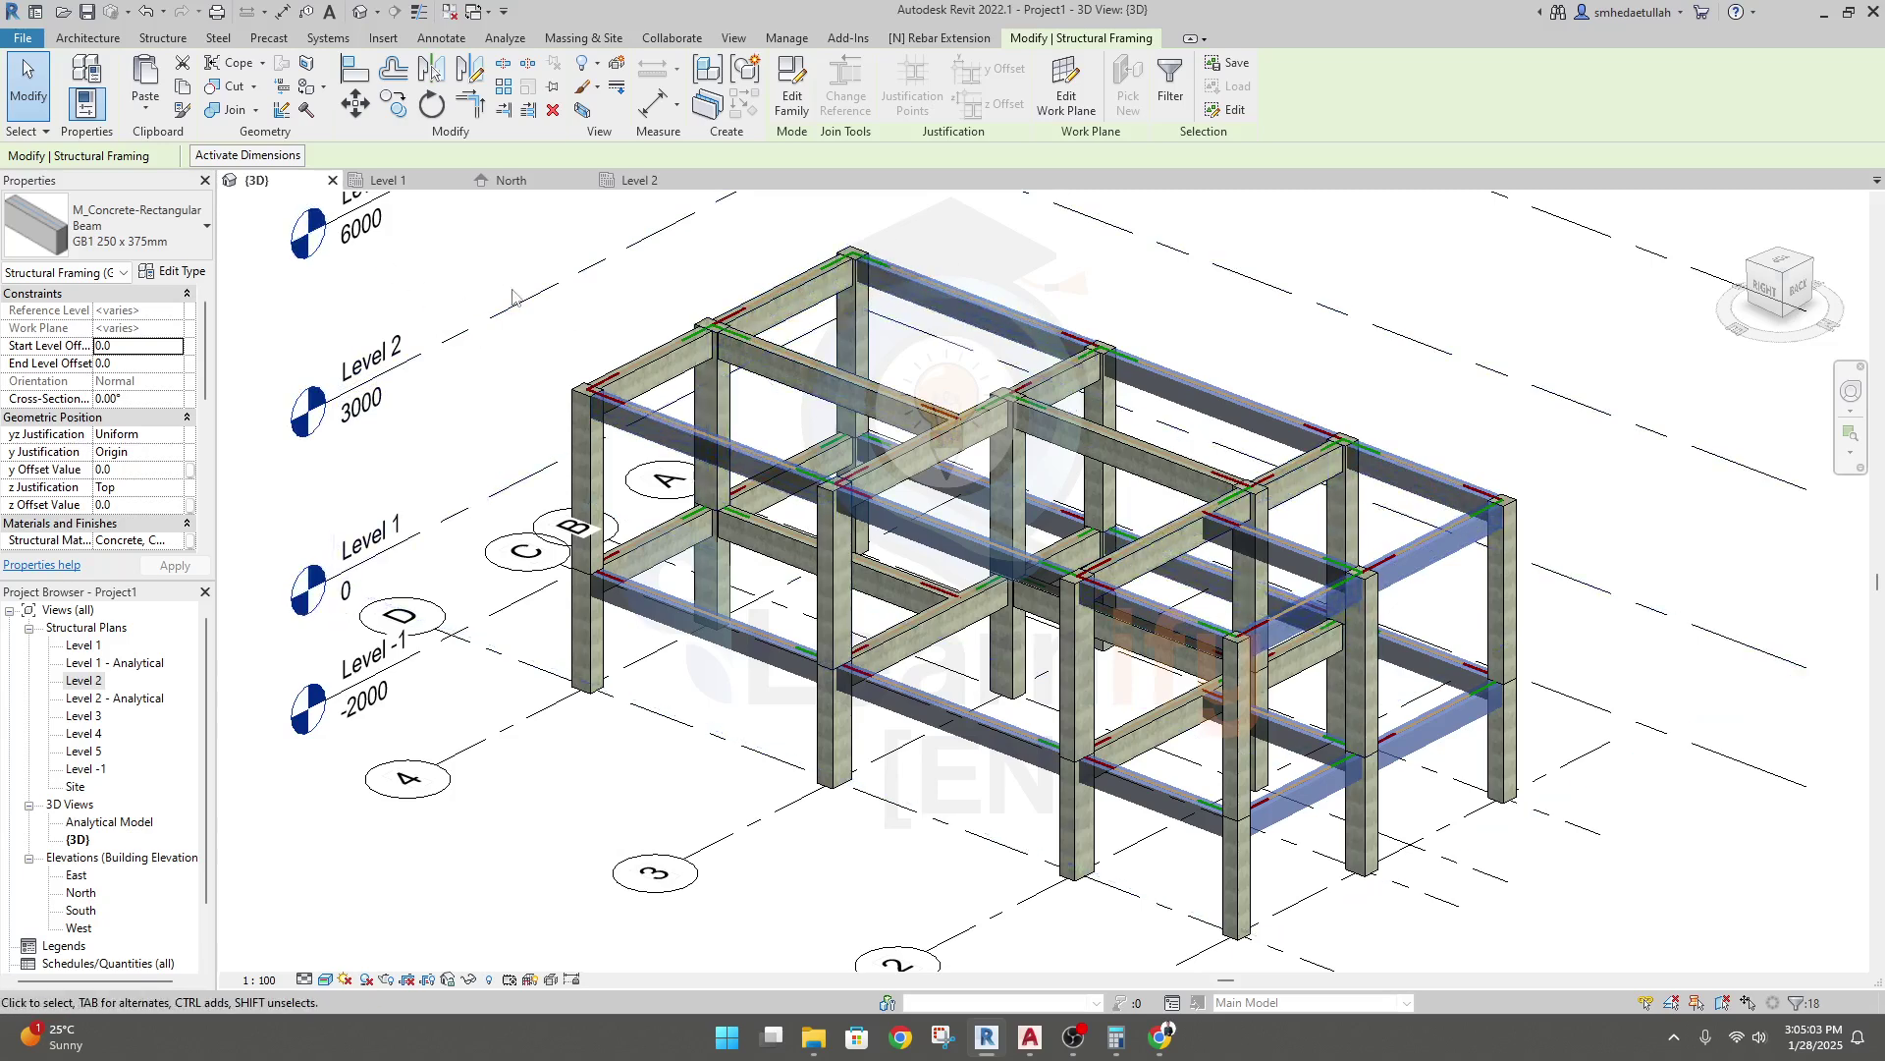
key(Escape)
key(Escape)
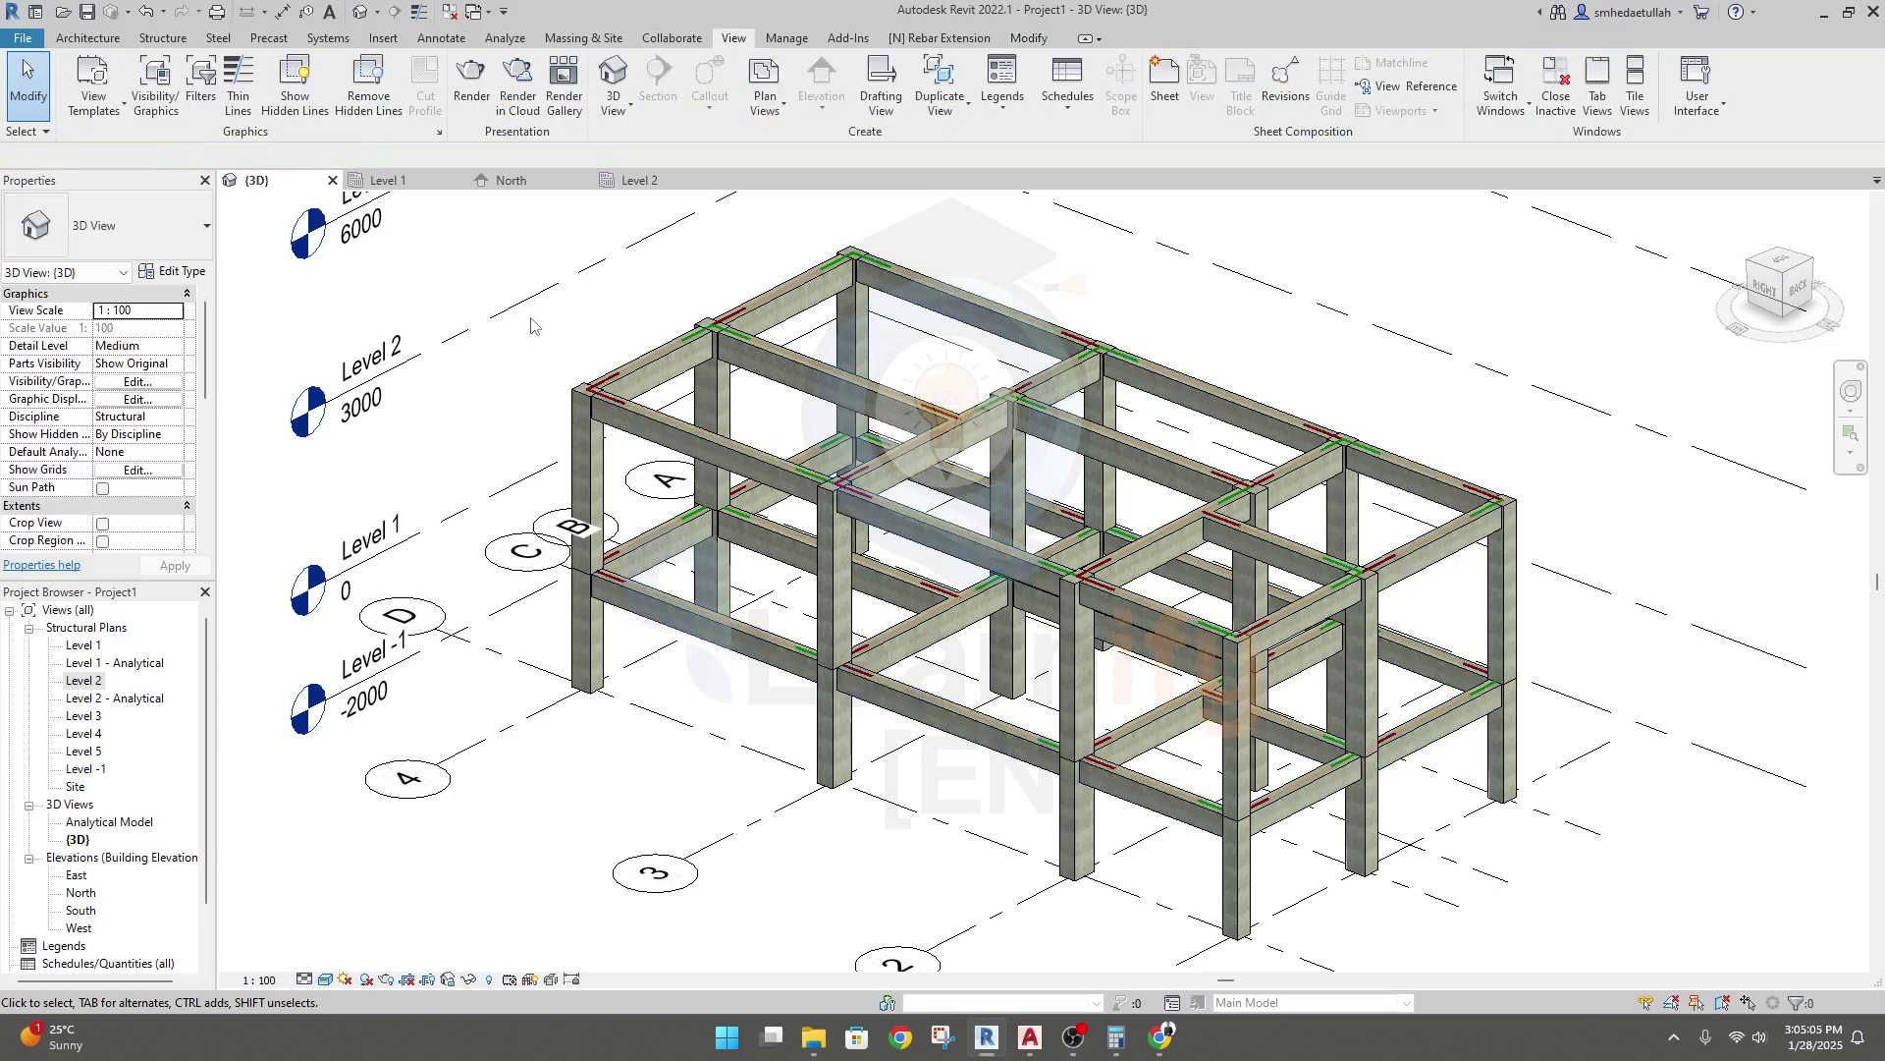
Select all GB1 250 x 375mm beams visible in the Level 2 plan, check them in 3D, and change them to FB1 250 x 375mm.
click(636, 181)
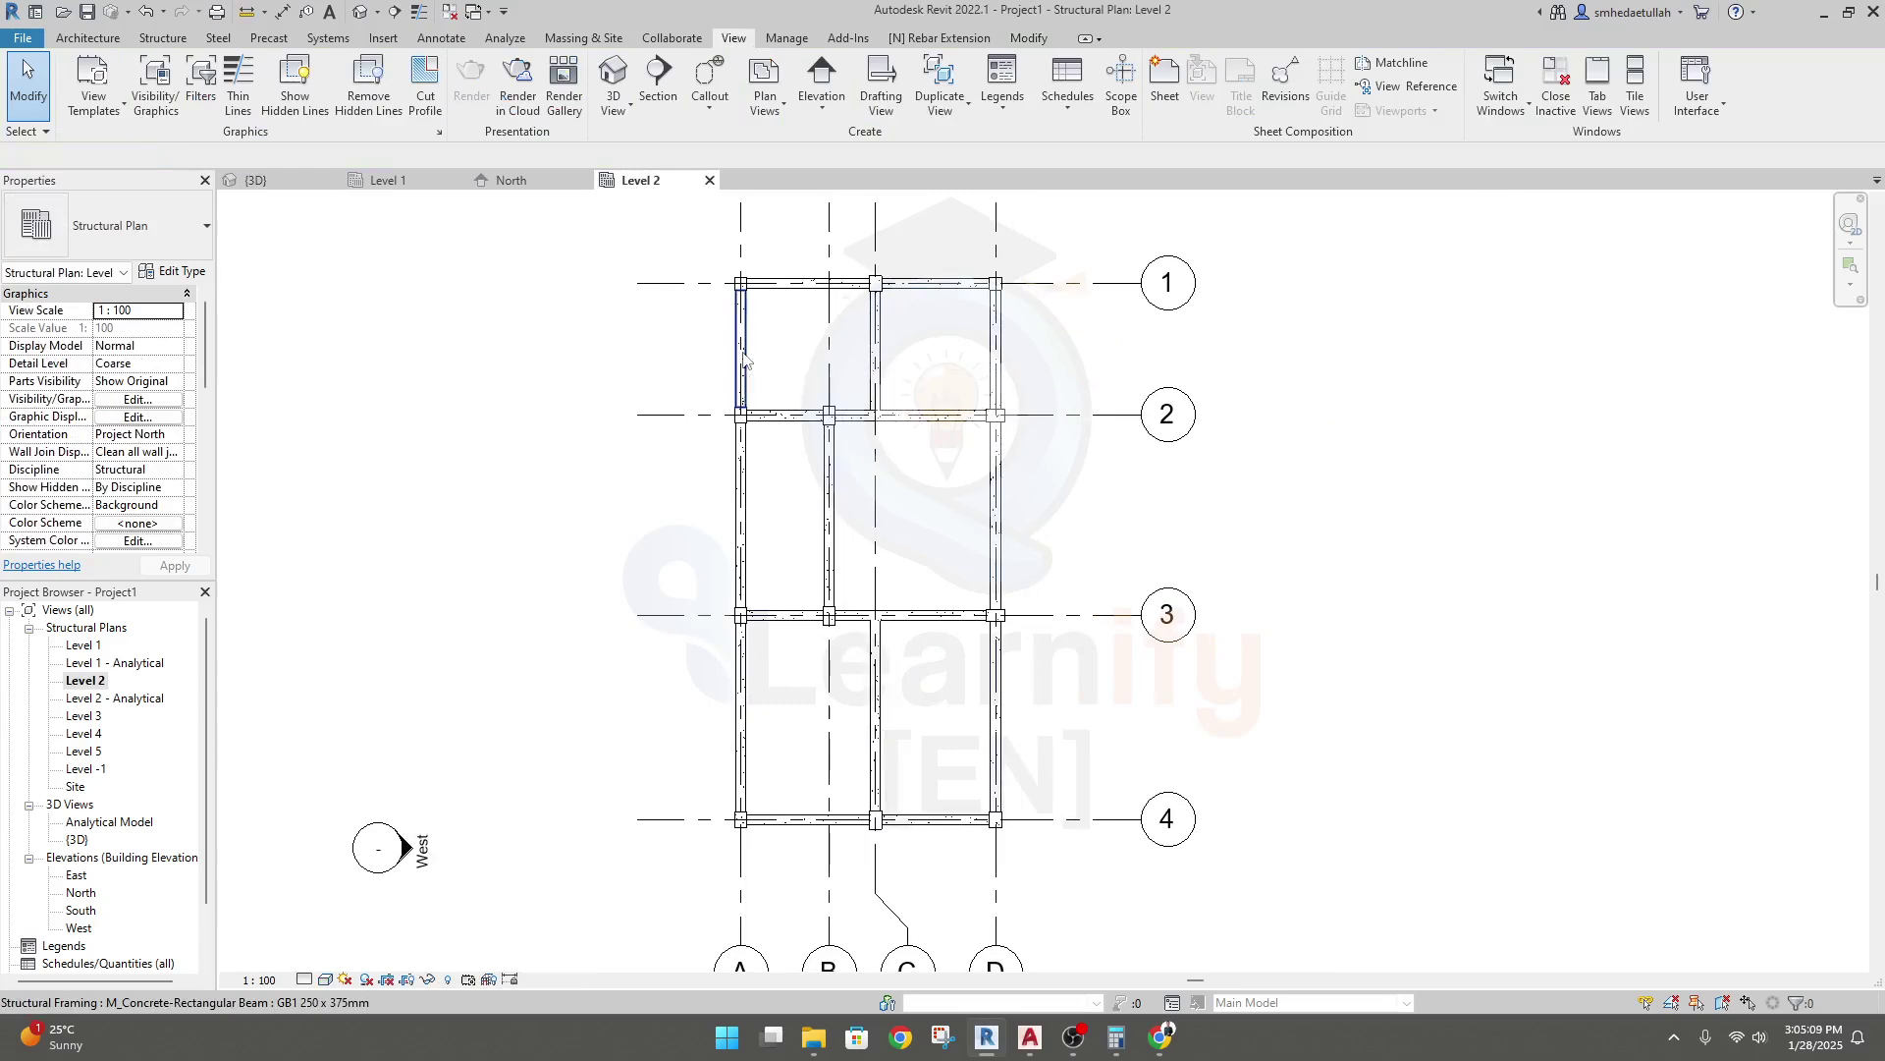
click(743, 360)
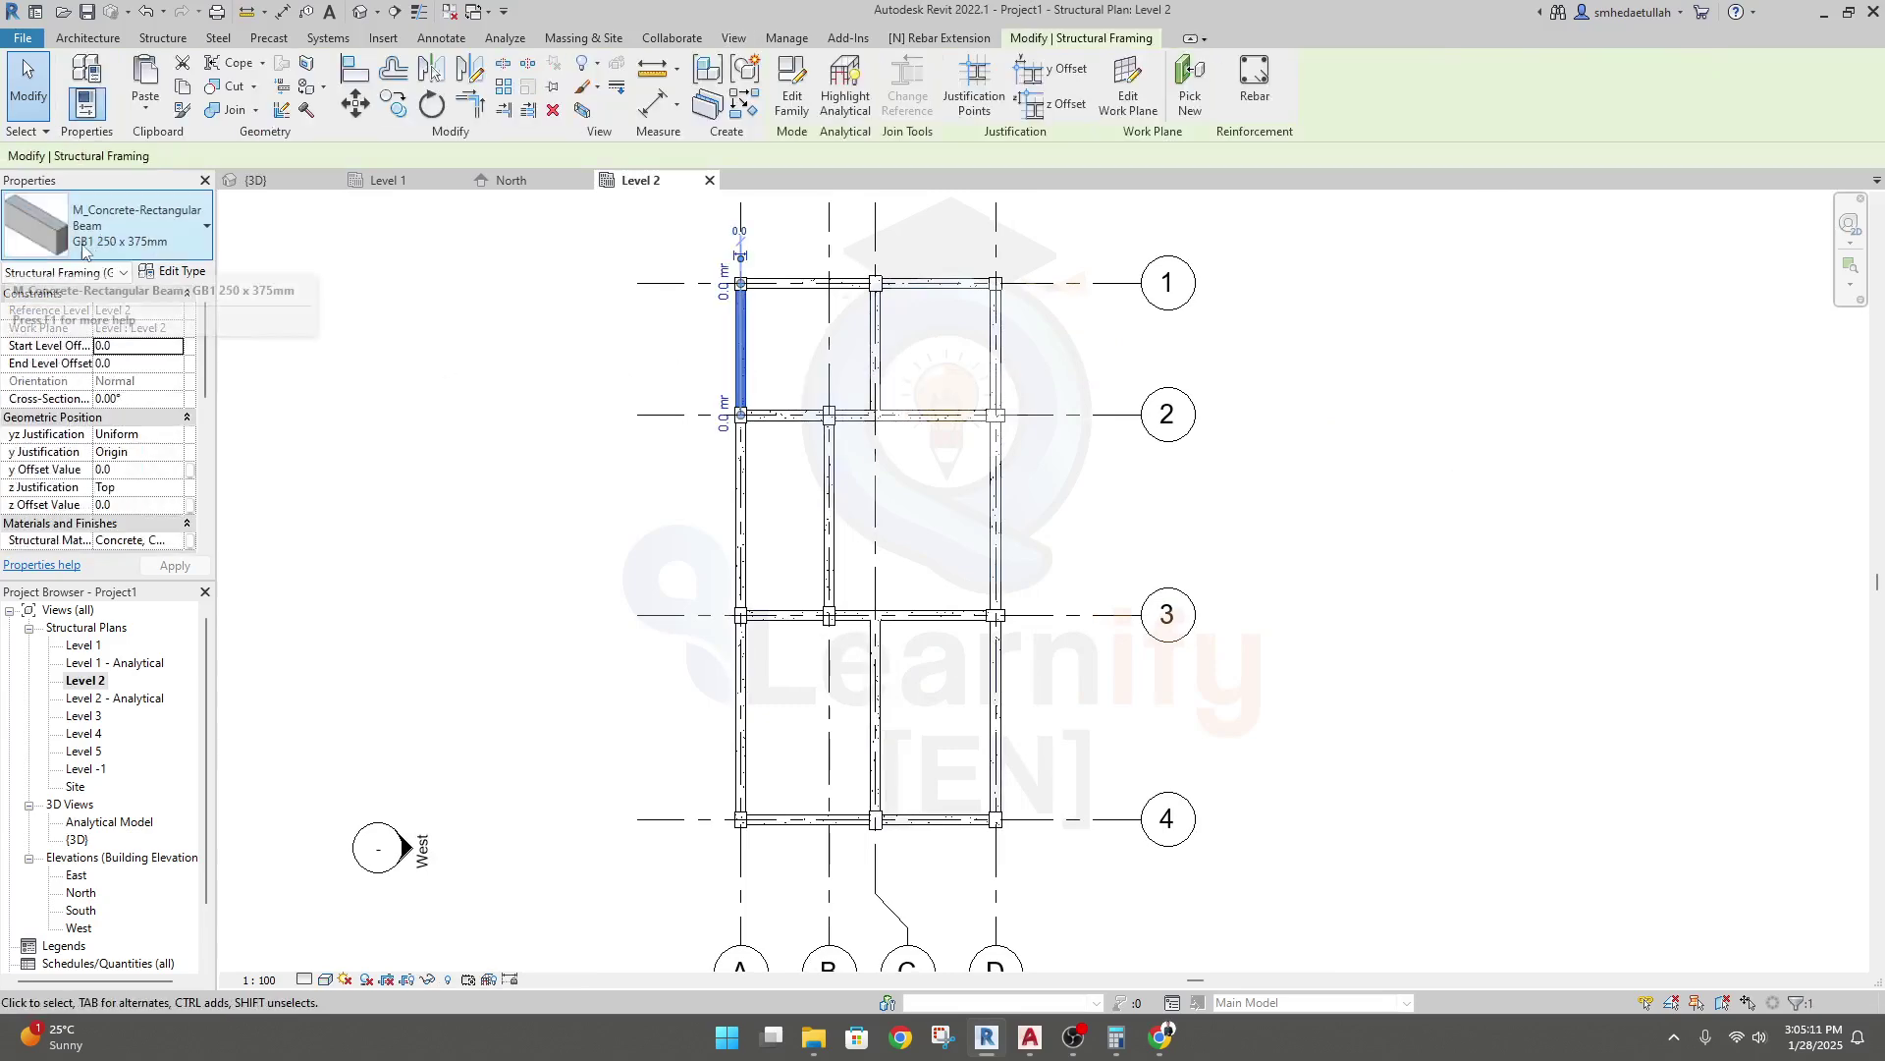
right_click(447, 327)
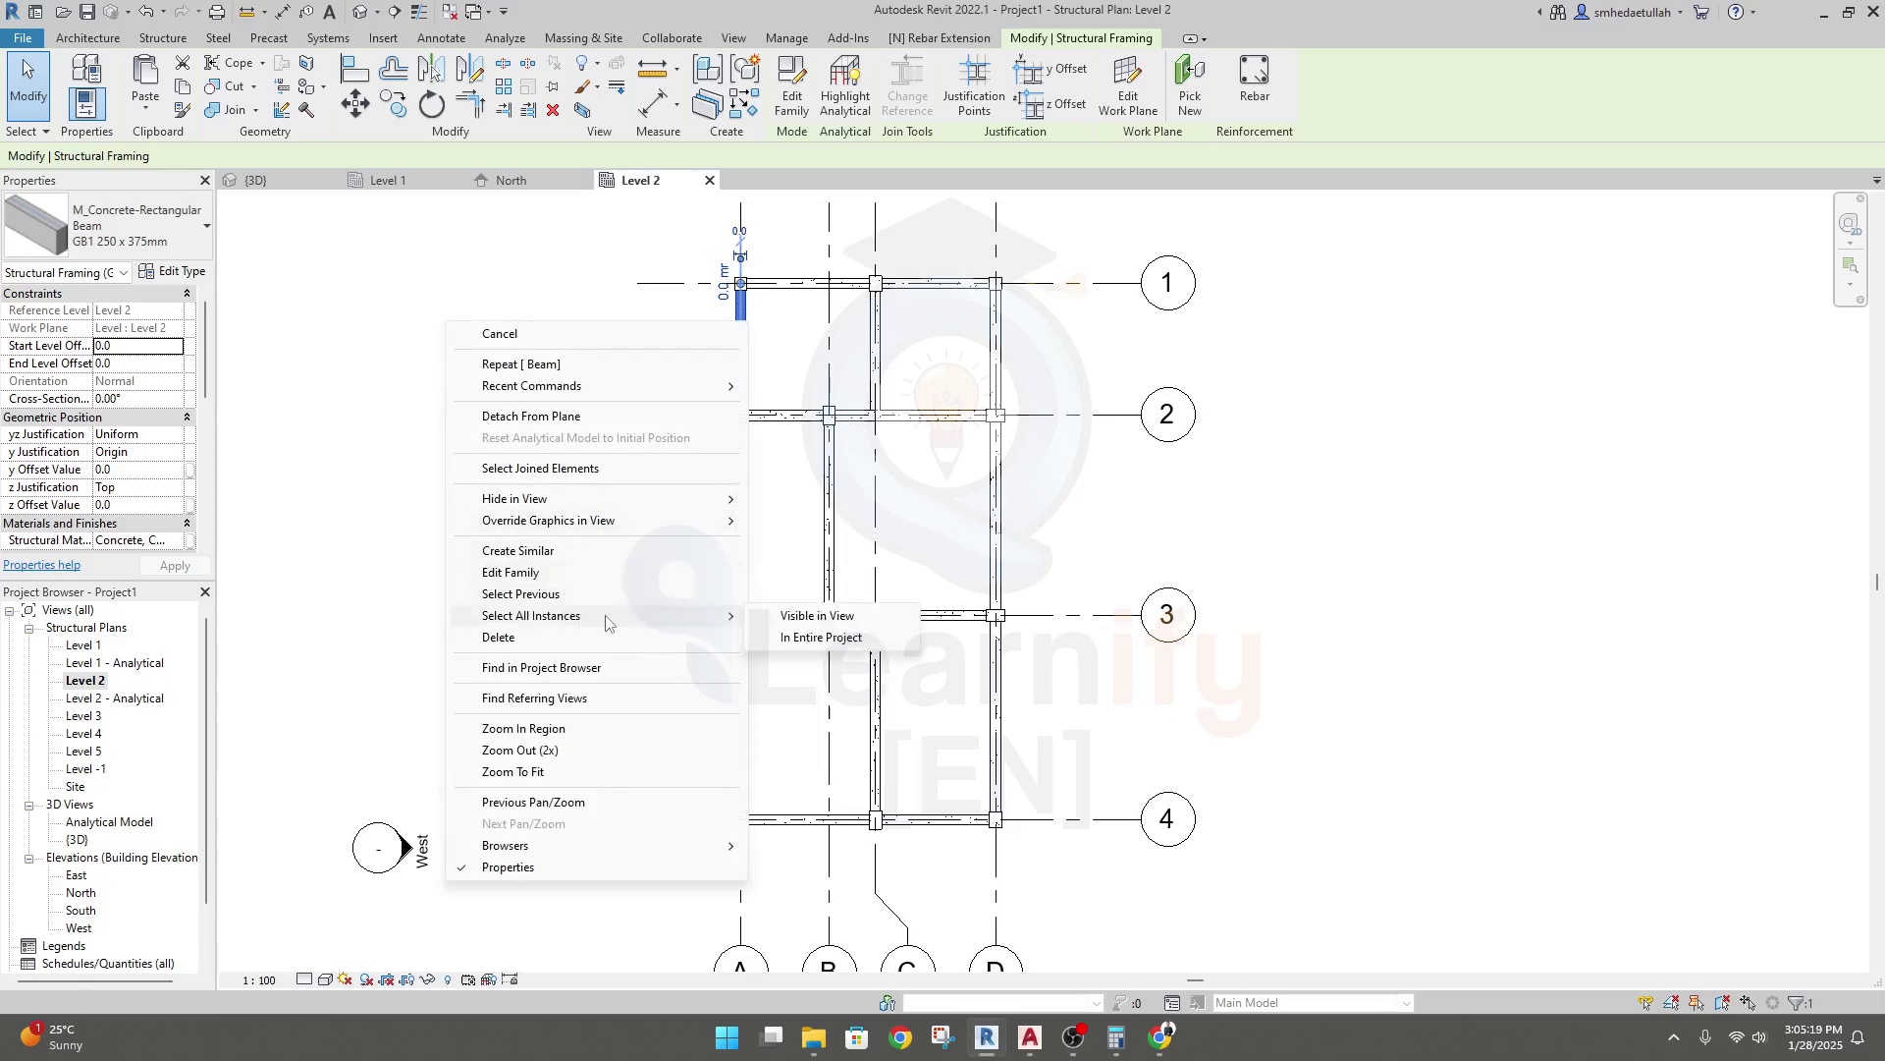
click(811, 619)
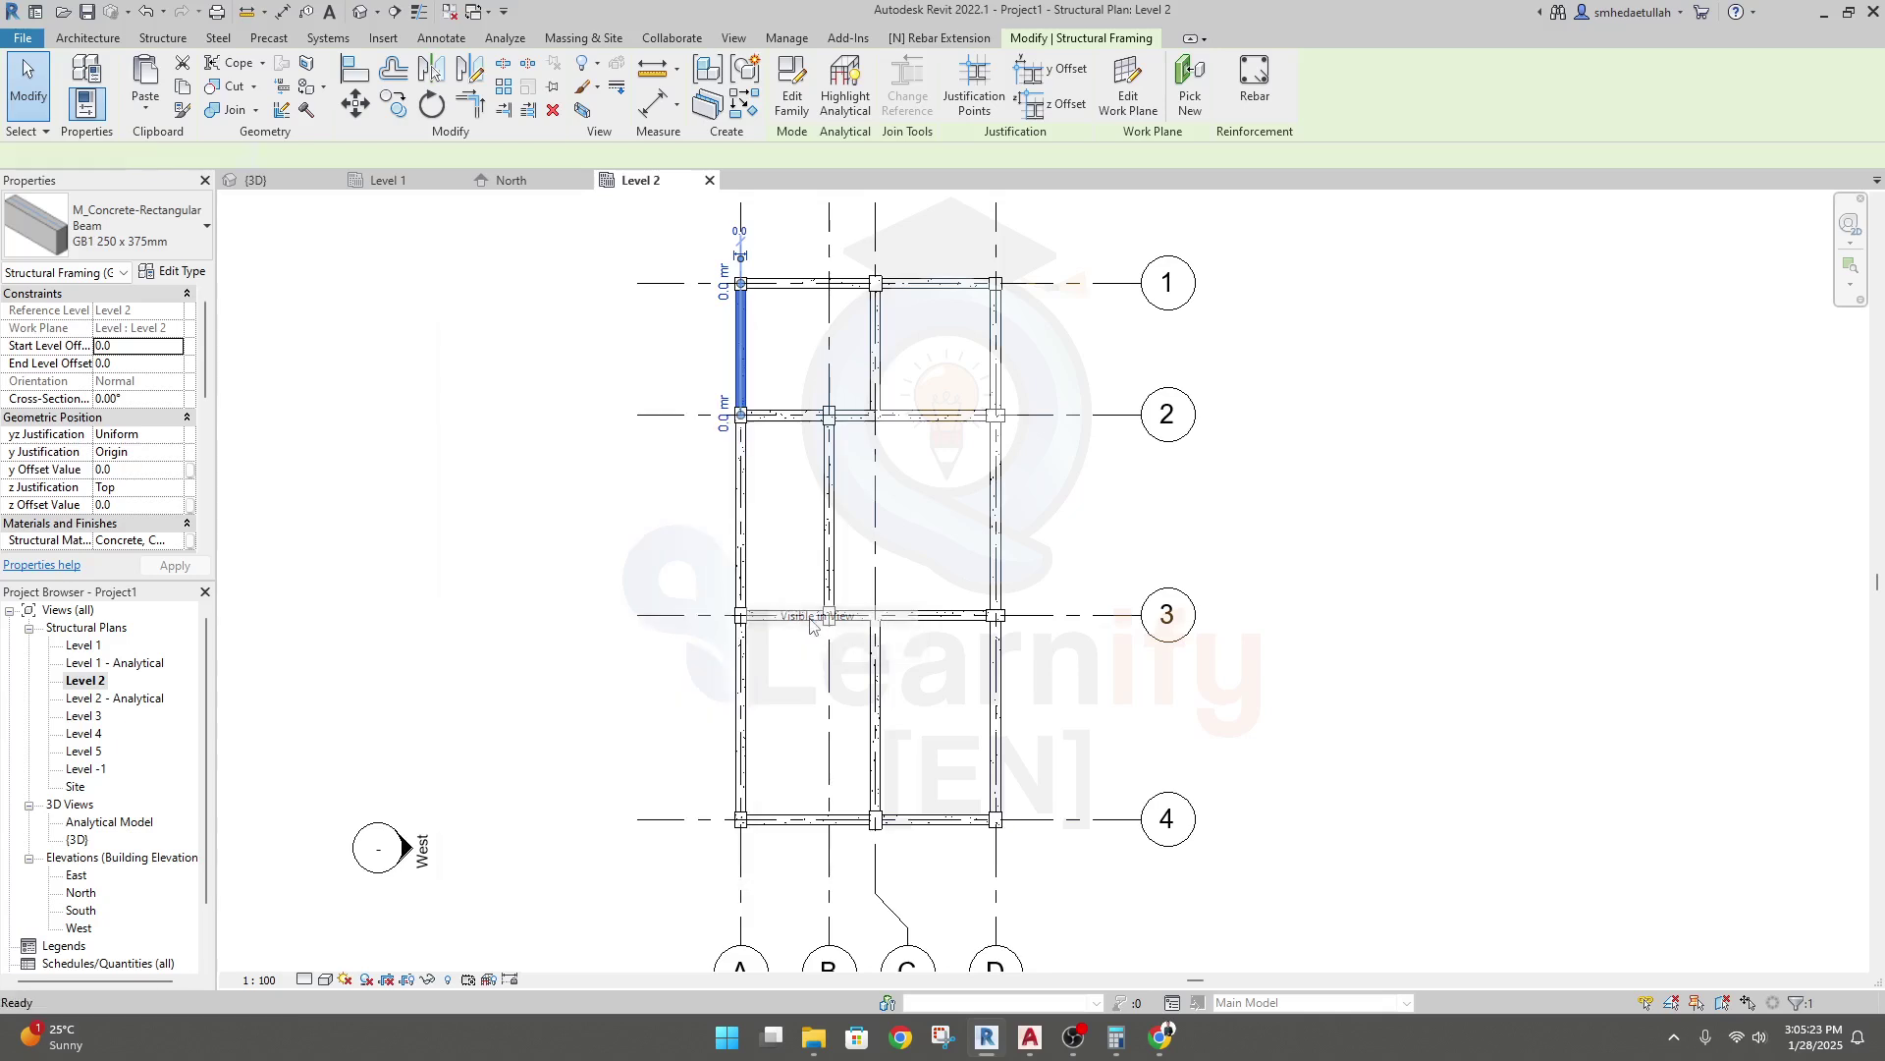
click(261, 181)
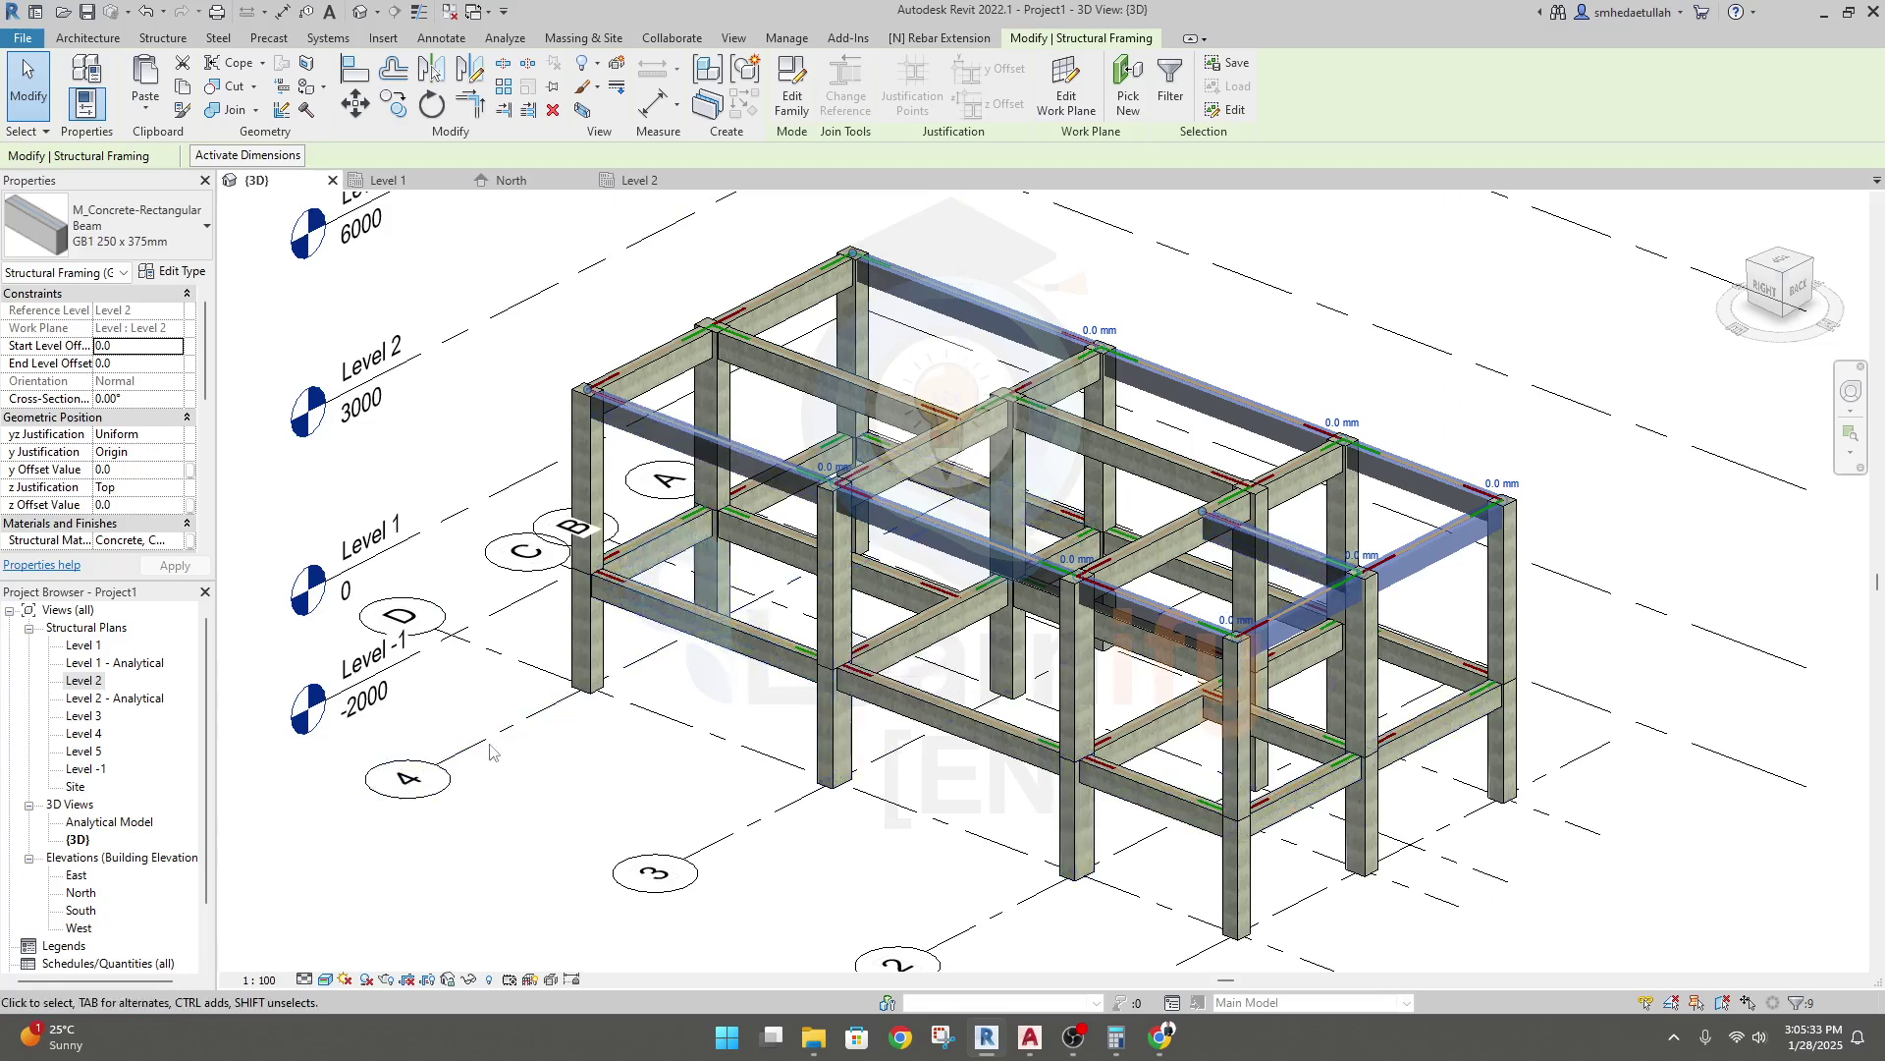
click(200, 236)
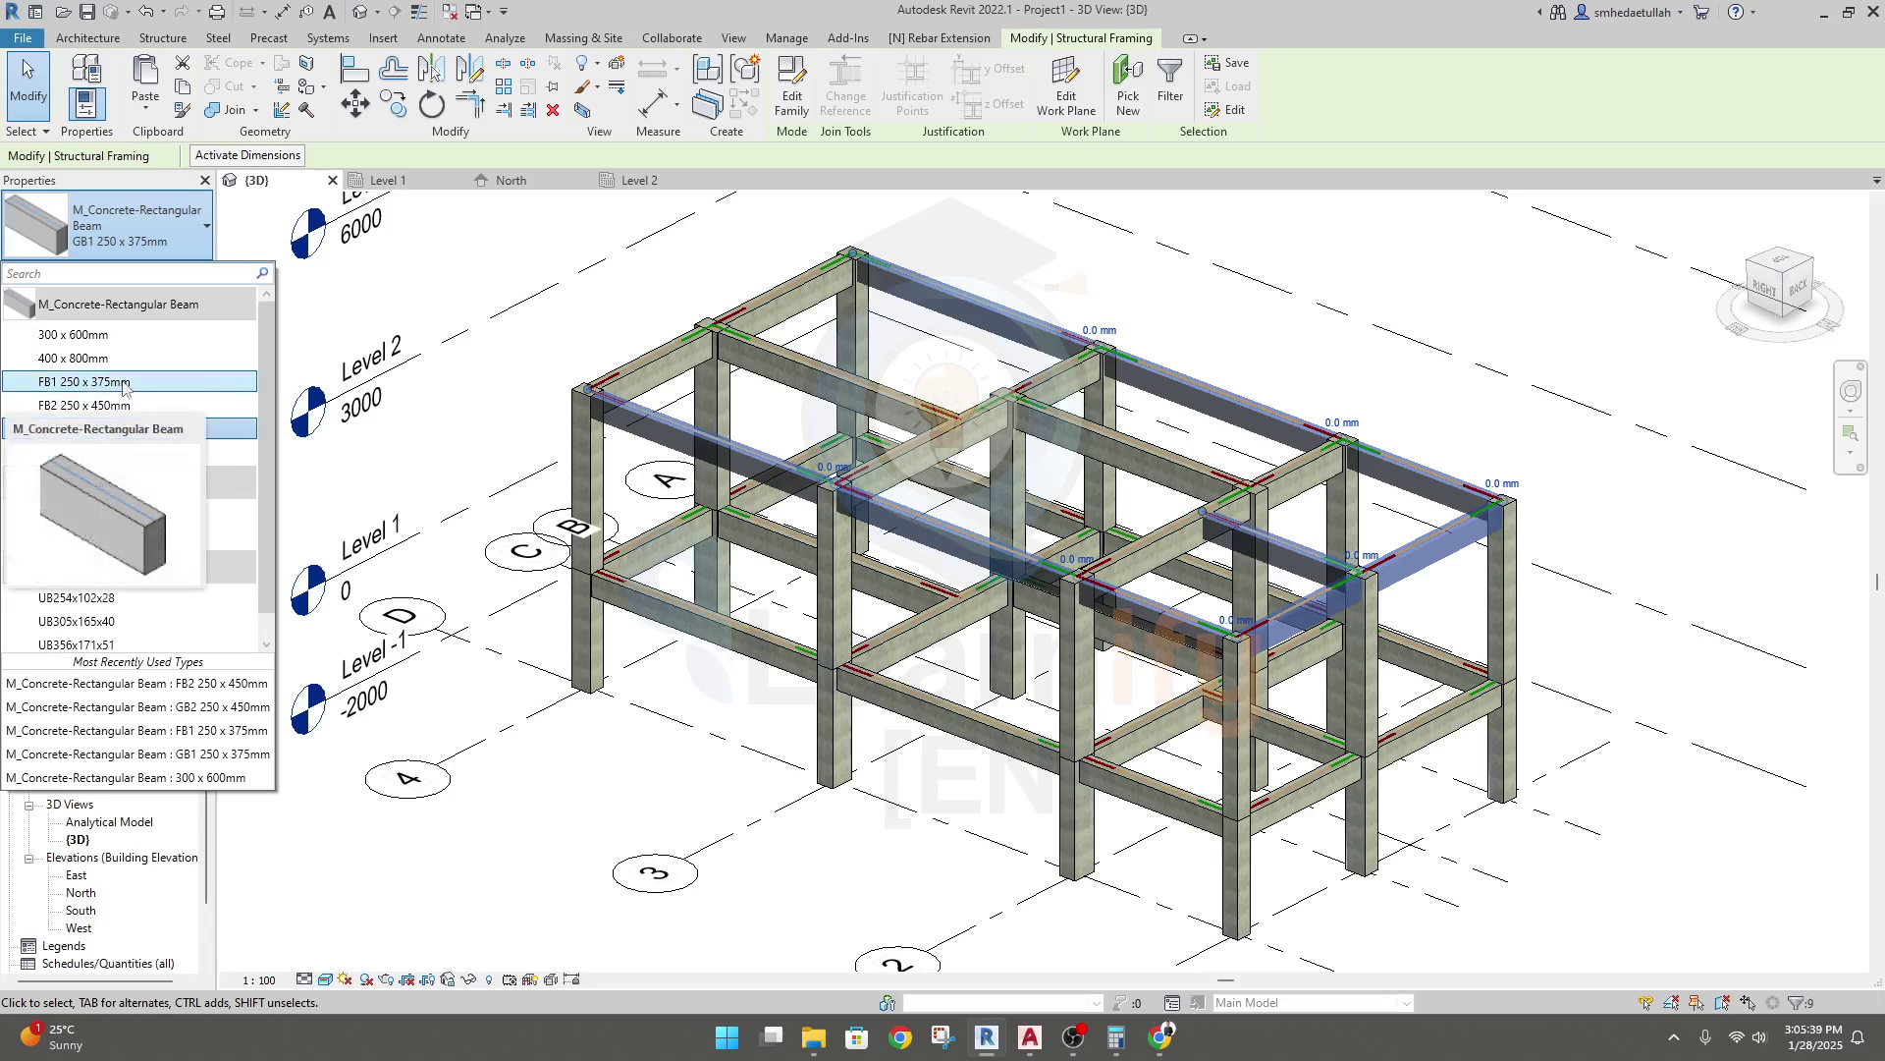
click(136, 385)
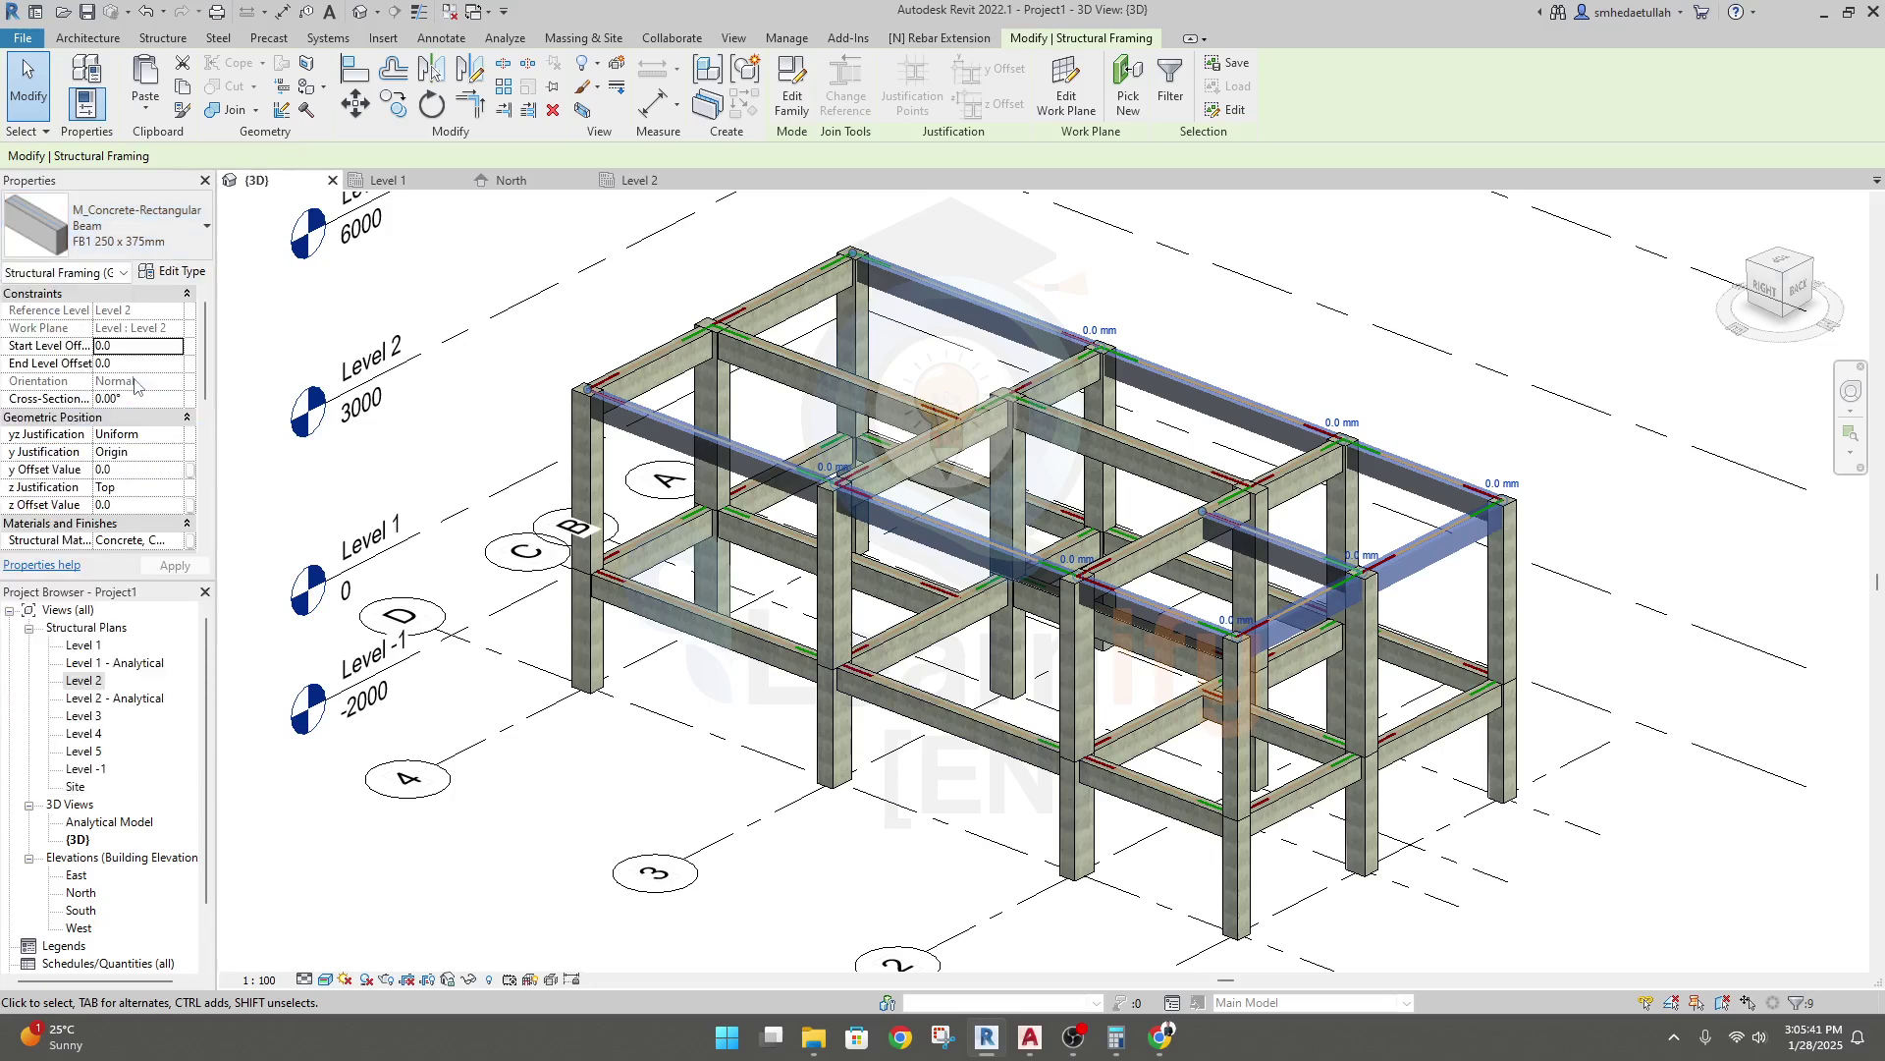
click(386, 312)
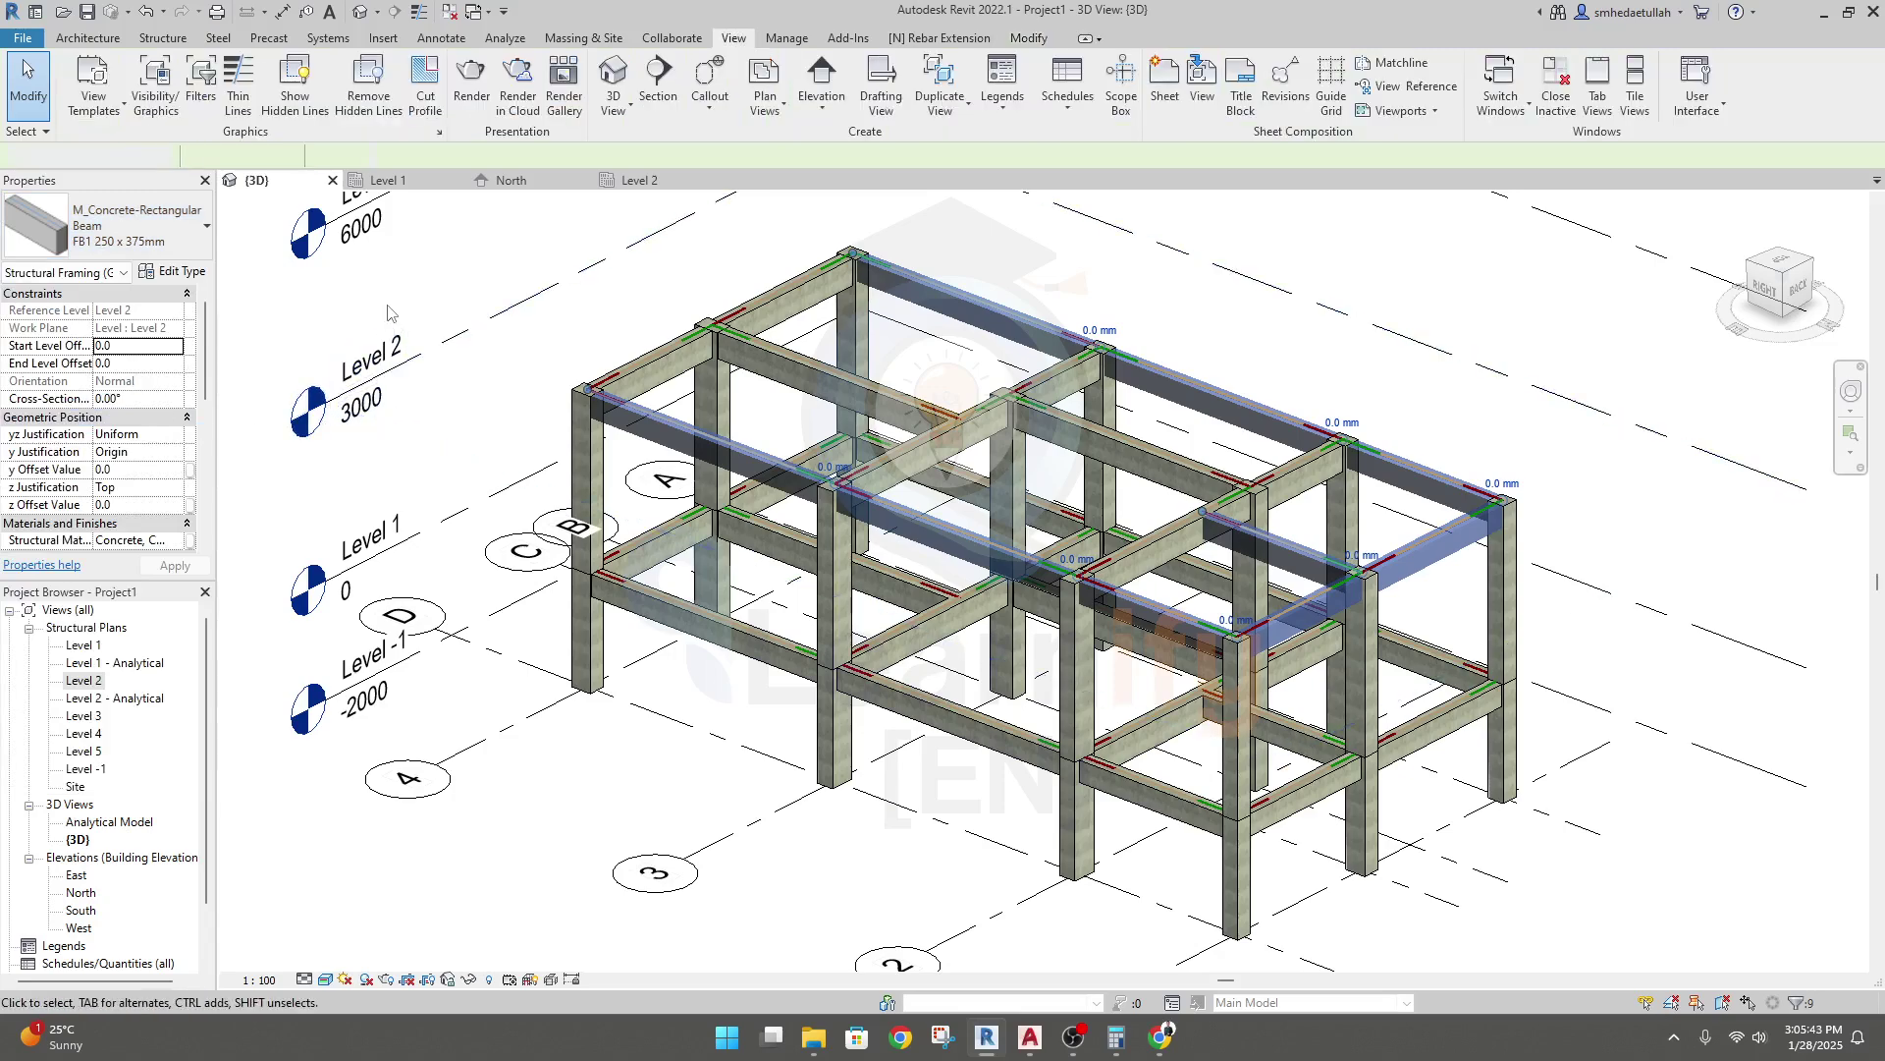
Check the types of an upper edge beam in 3D and of the grid C and D beams between grids 3 and 4 in the Level 2 plan.
click(671, 425)
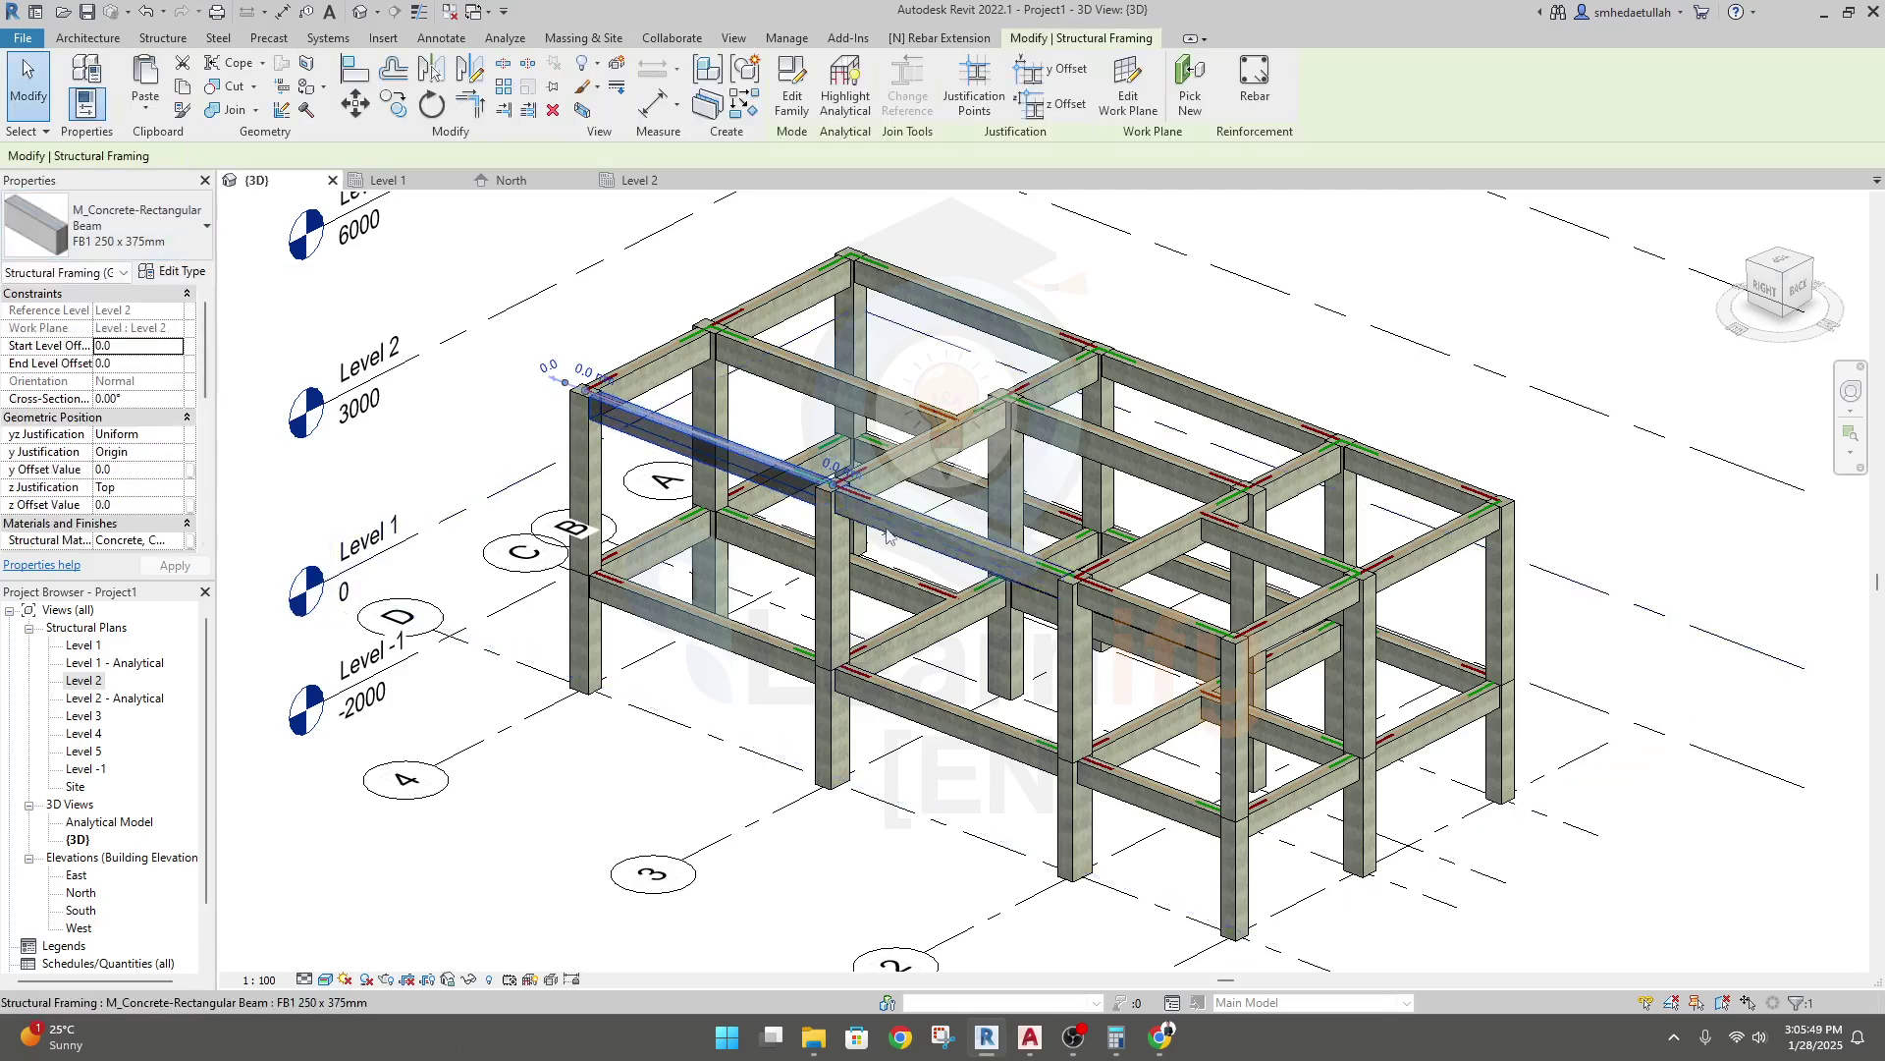
click(481, 252)
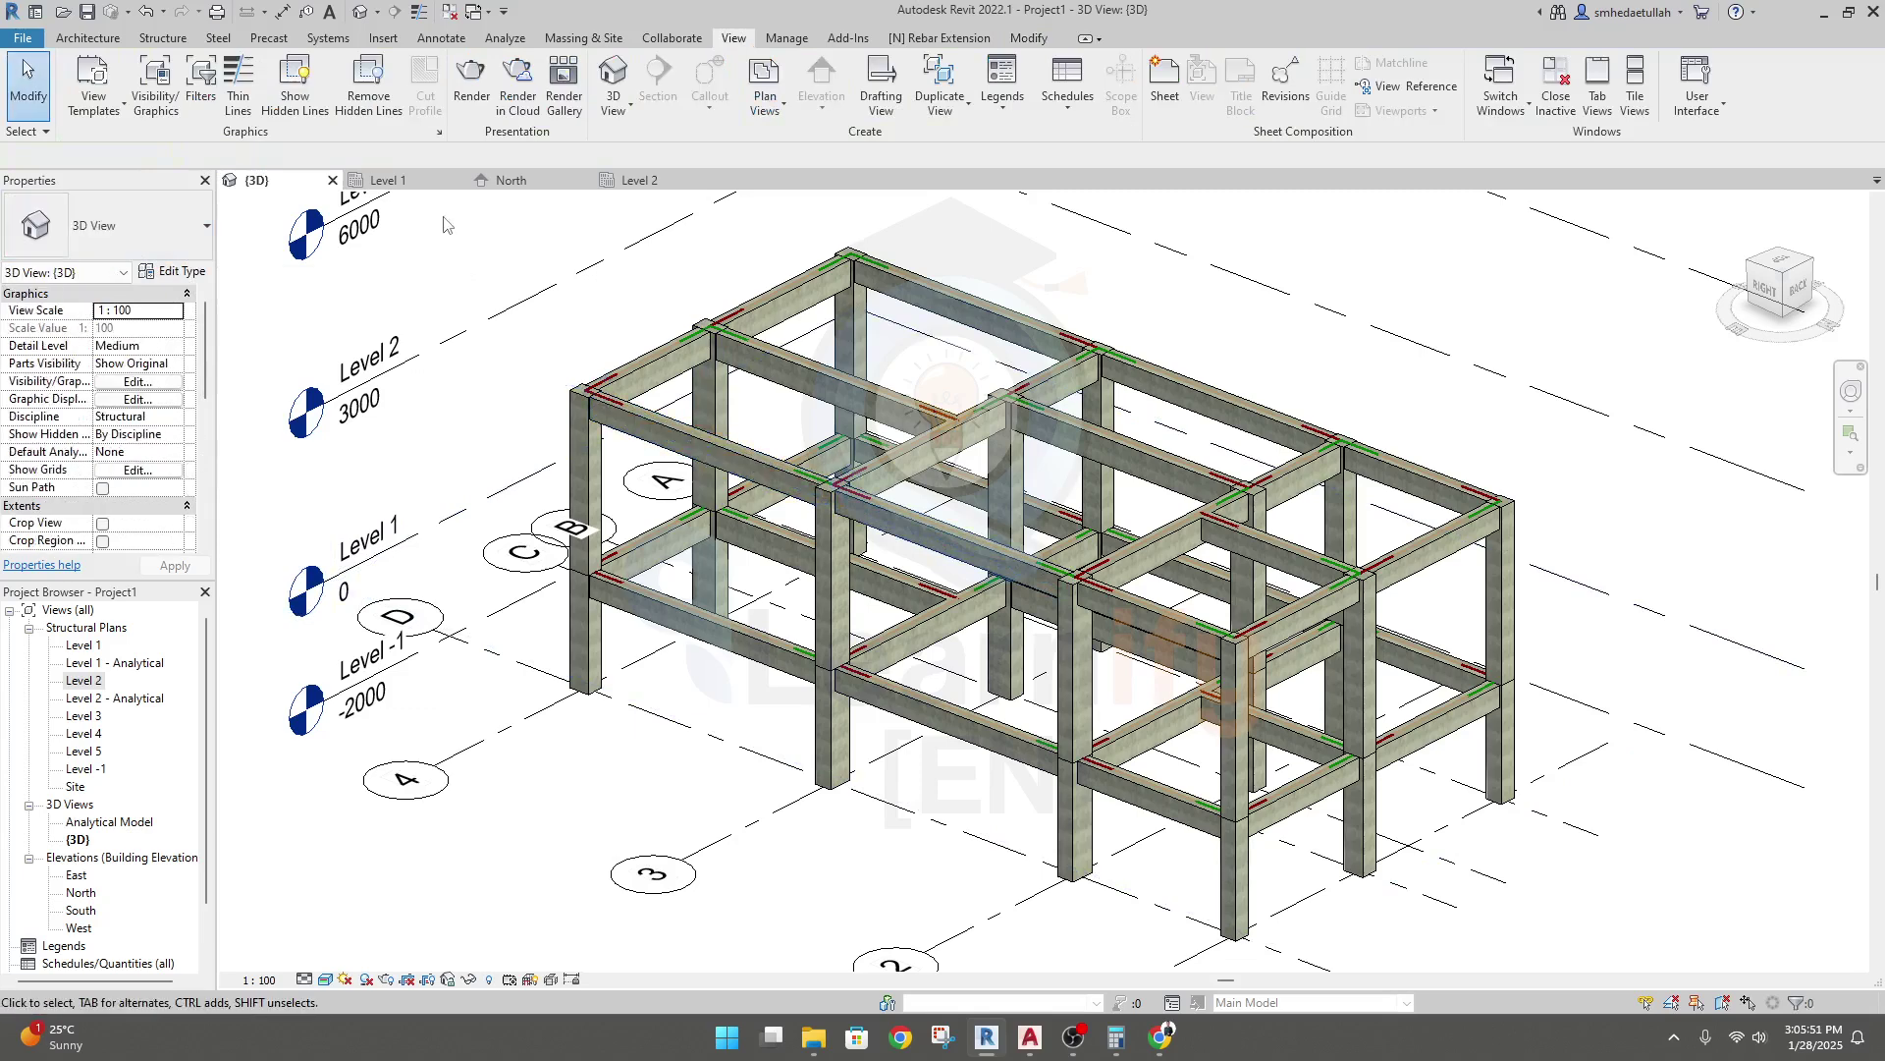
click(638, 179)
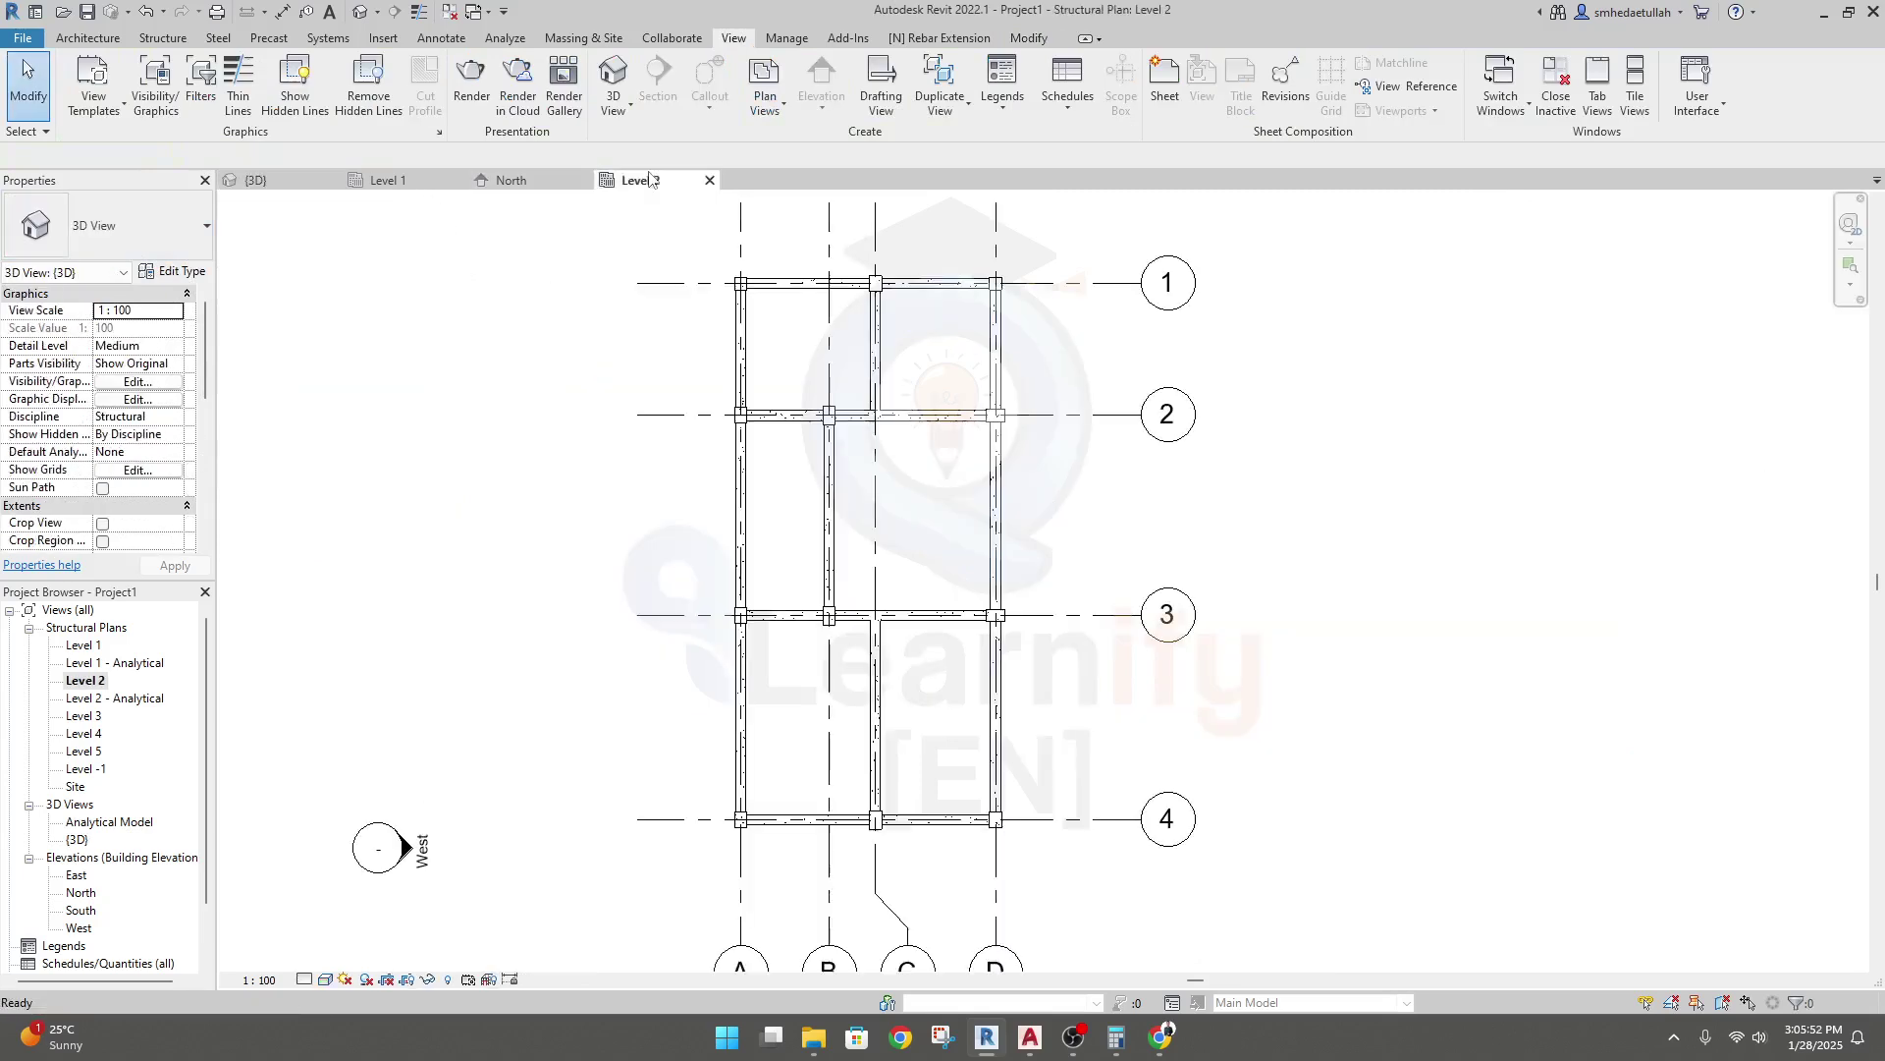
click(995, 725)
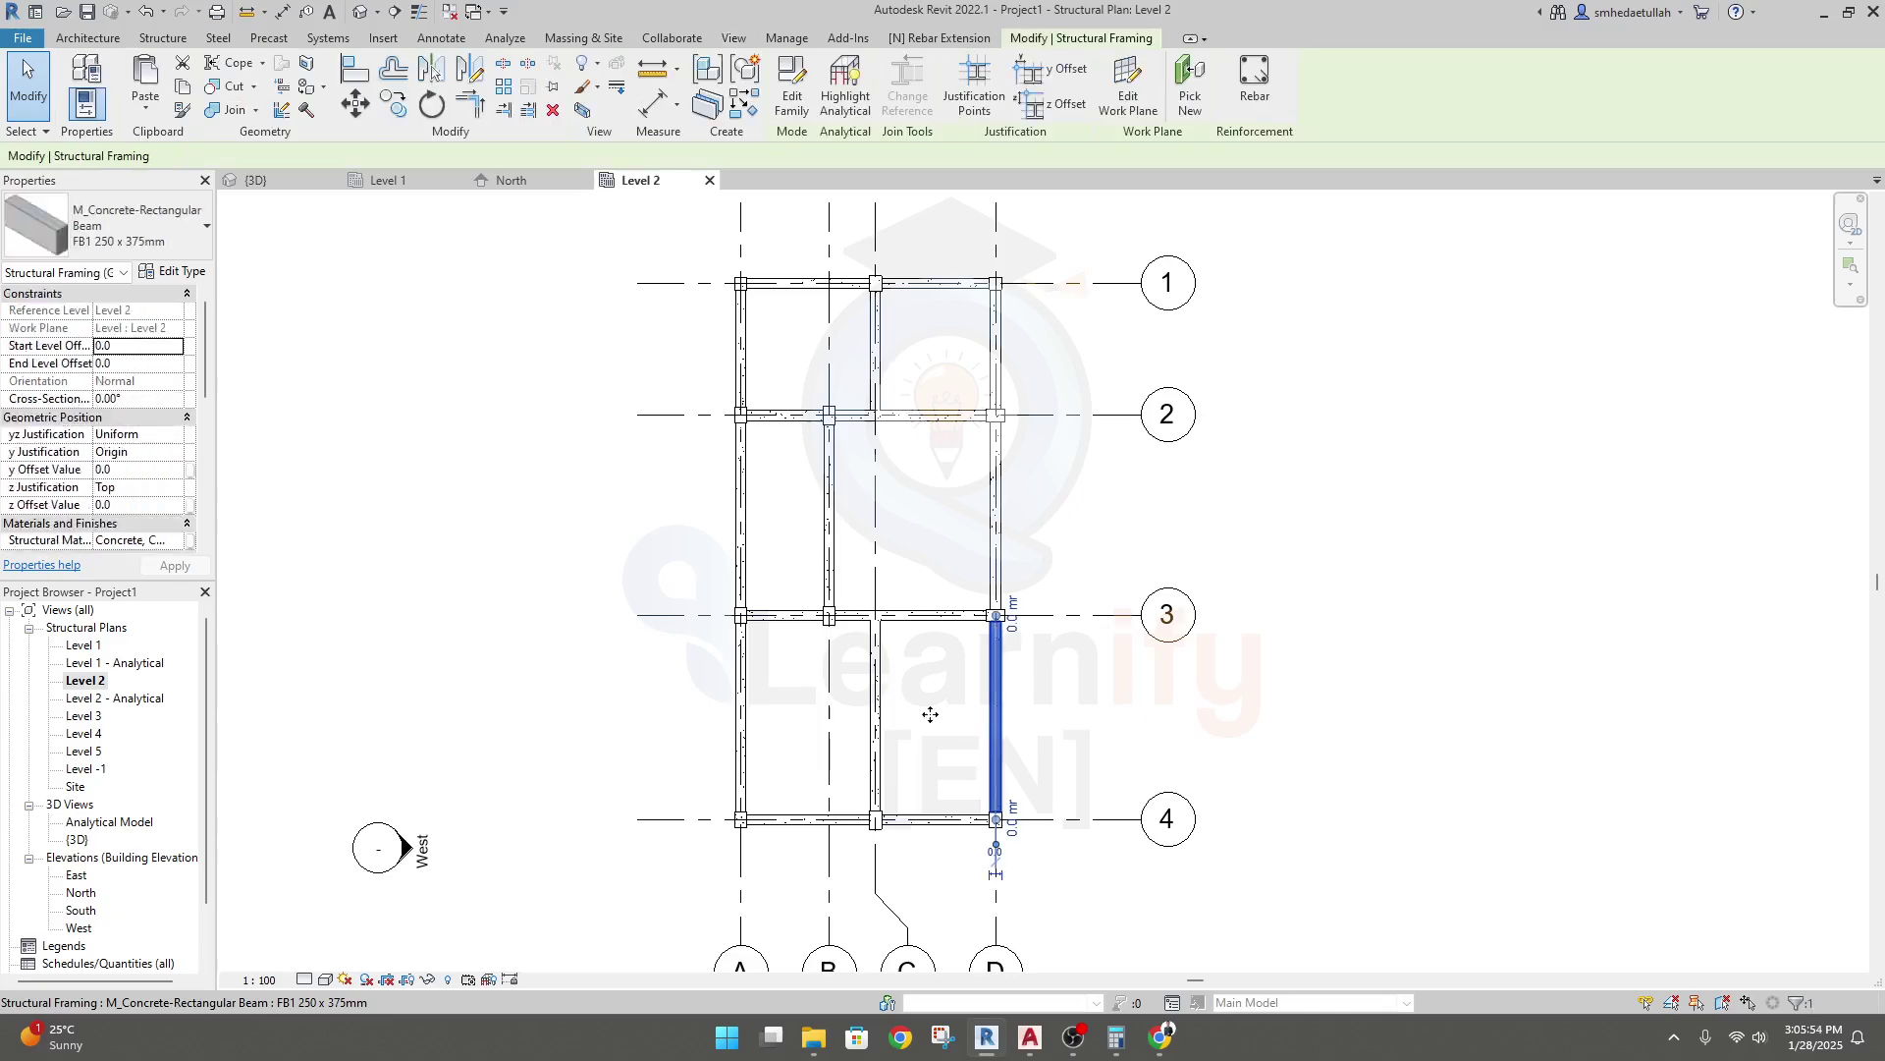
click(1029, 766)
click(875, 717)
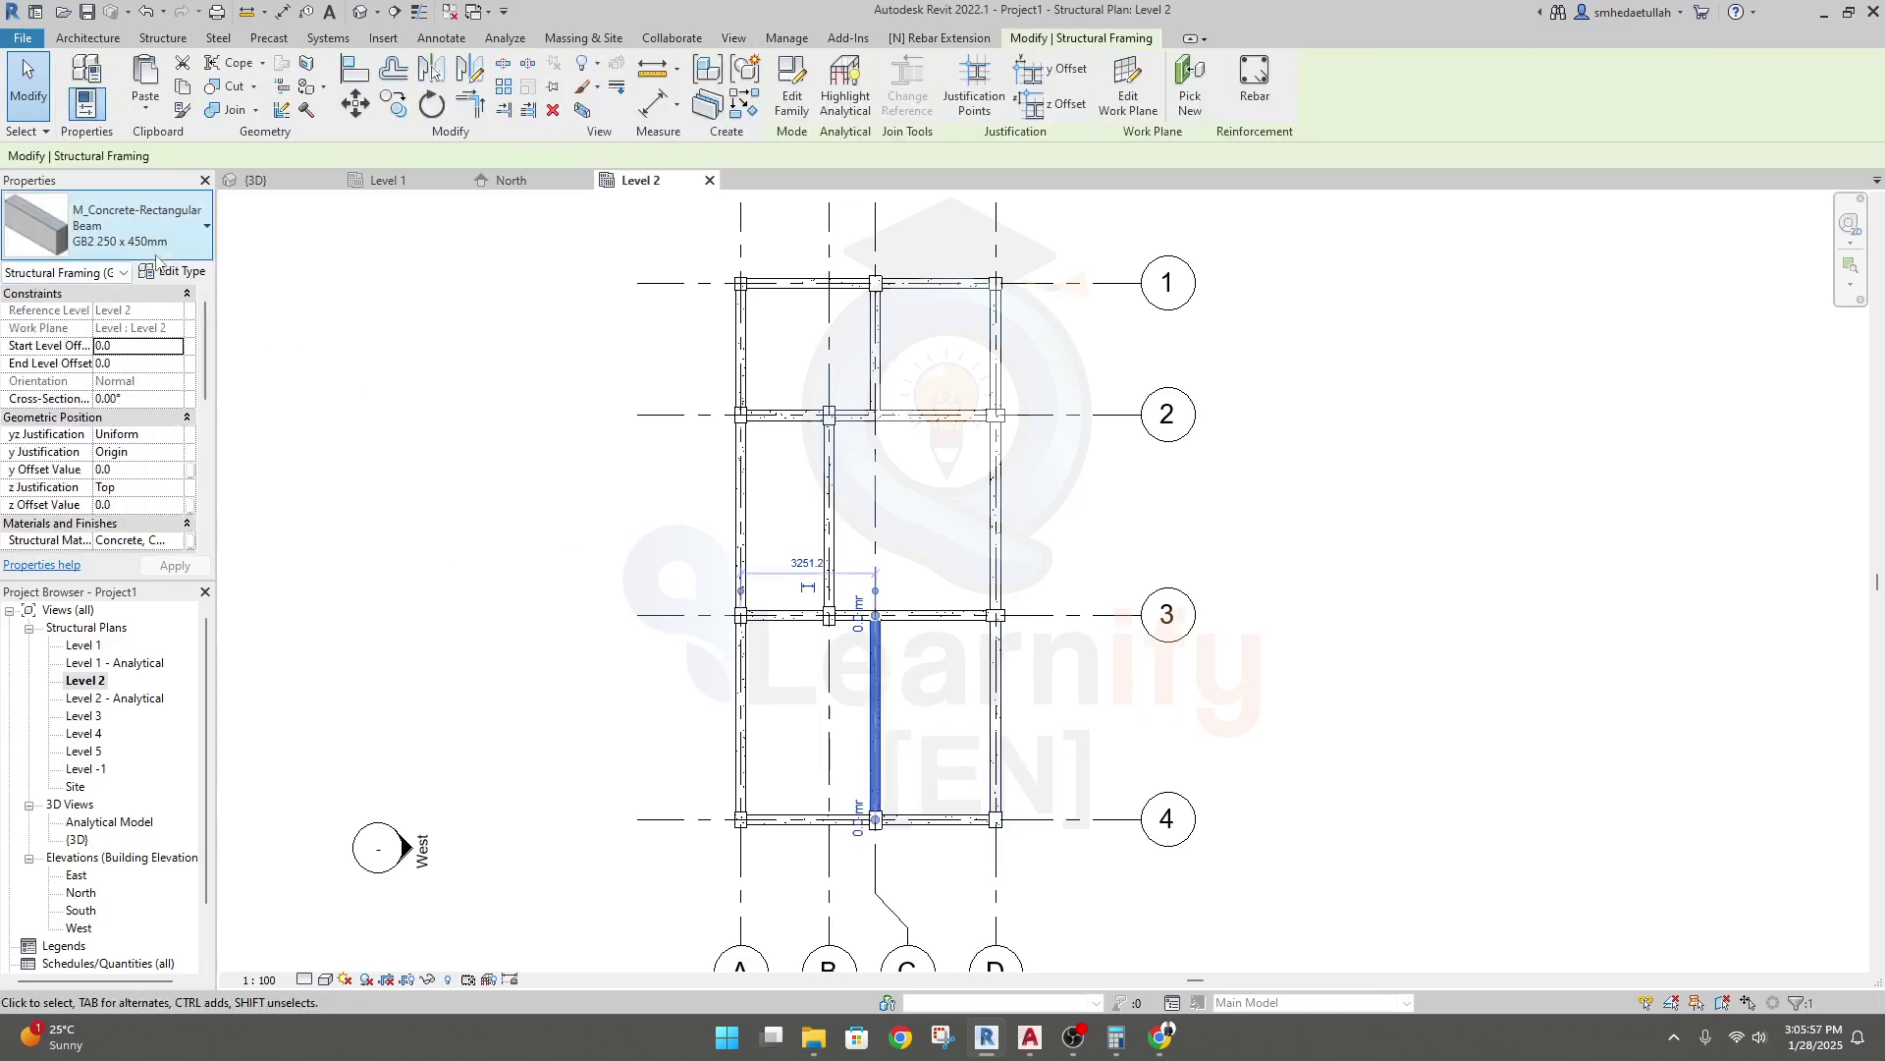
click(474, 675)
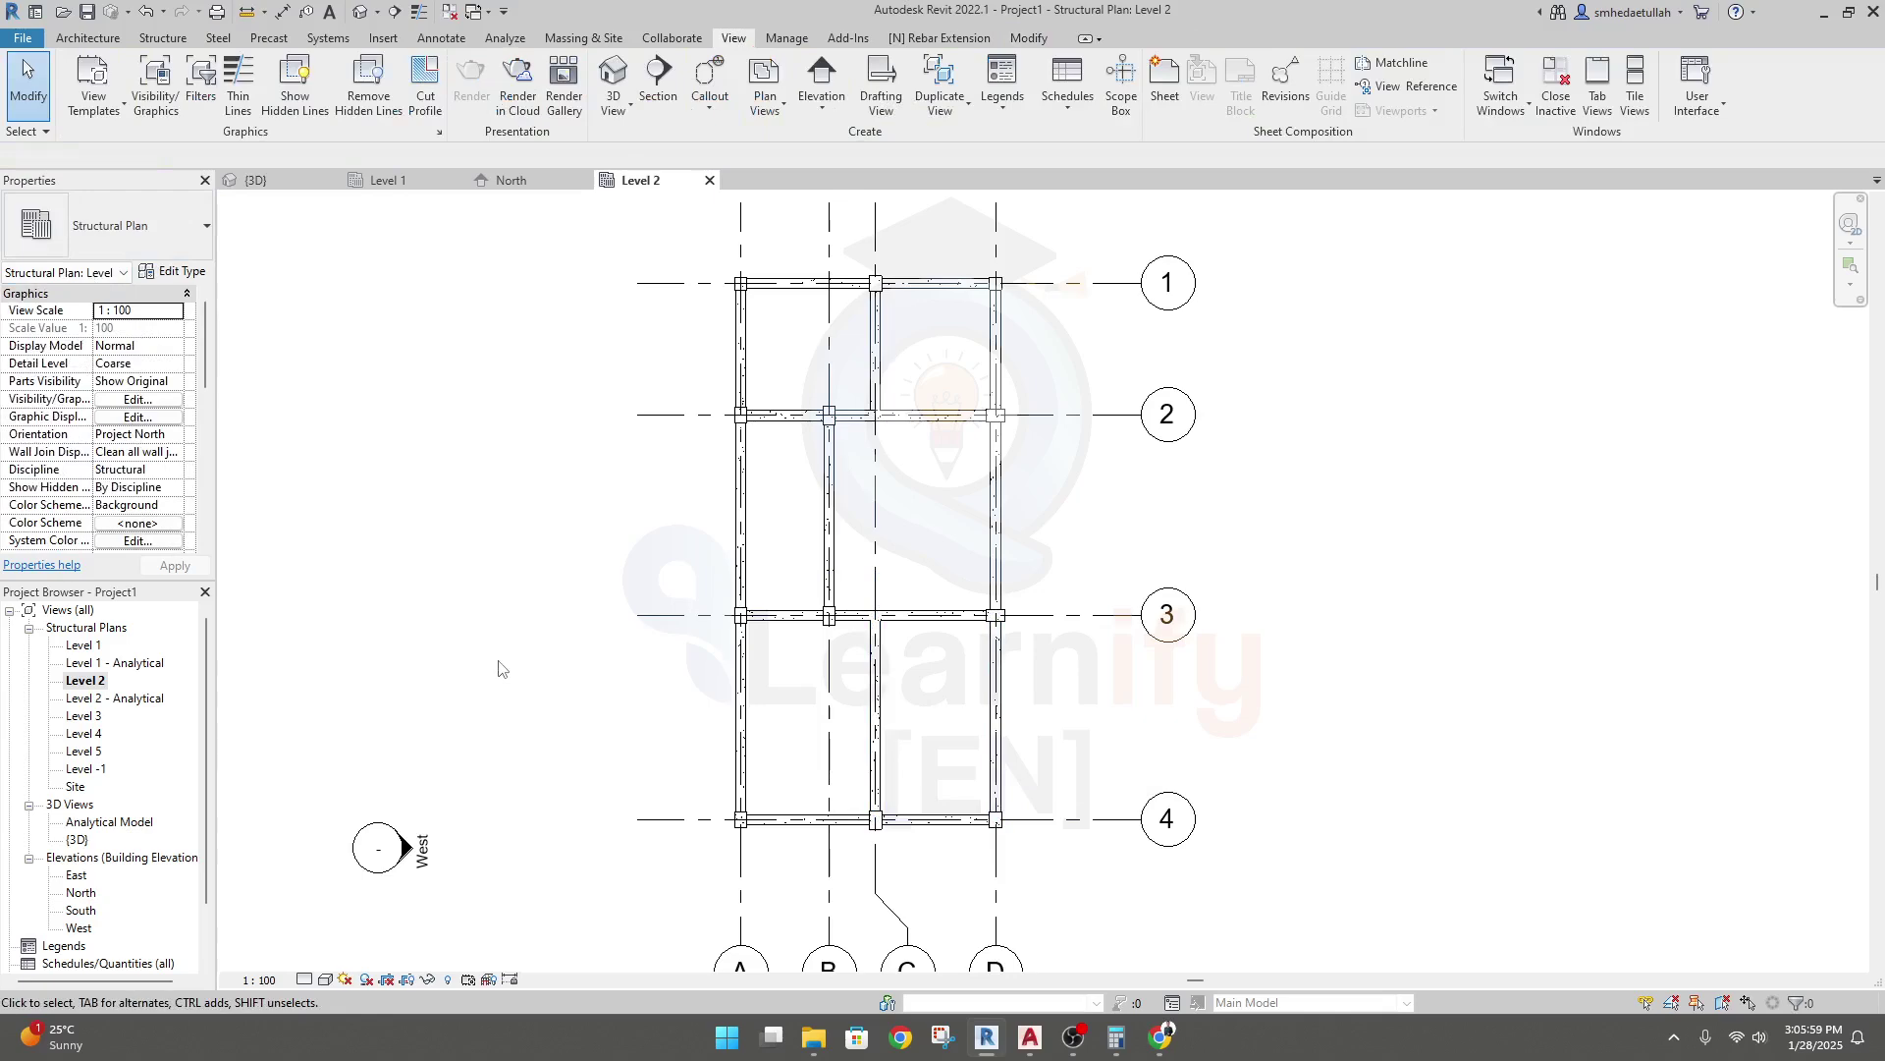